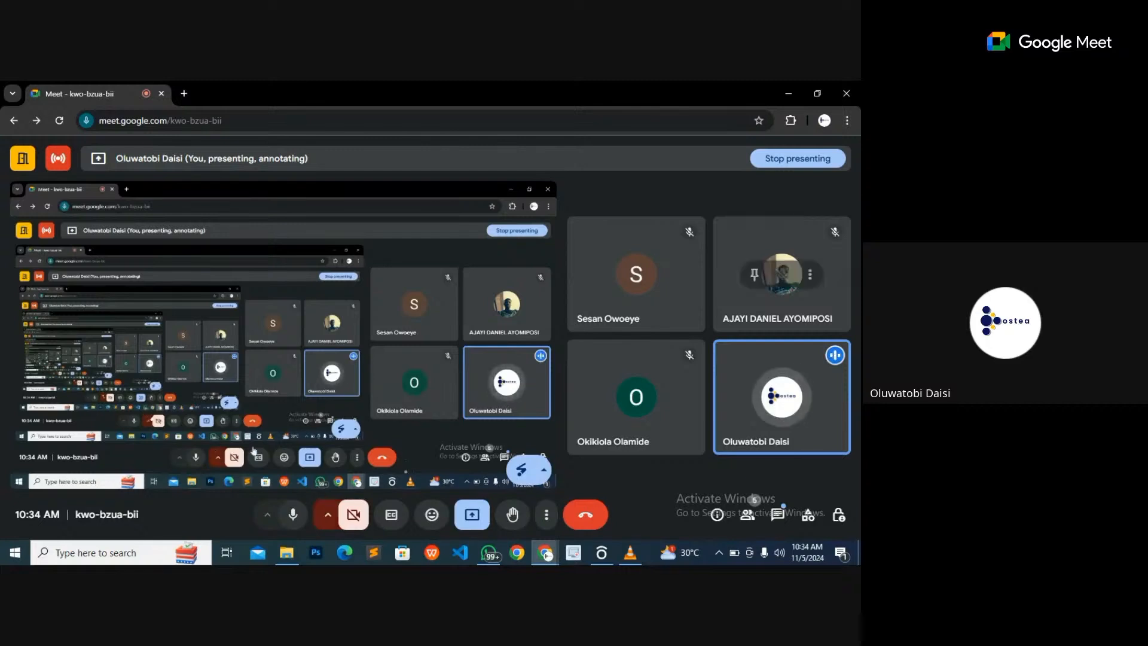
- Minimize the Google Meet and VLC windows and open a maximized Chrome window from the desktop
{"action": "left_click", "coordinate": [785, 99]}
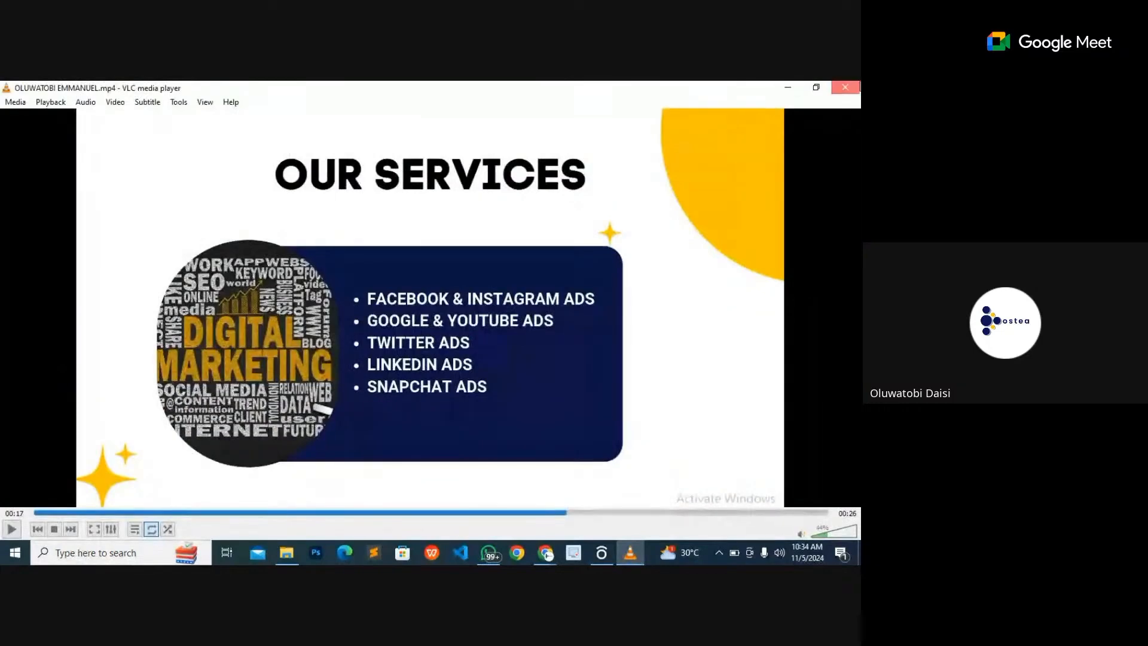
{"action": "left_click", "coordinate": [788, 87]}
{"action": "left_click", "coordinate": [788, 88]}
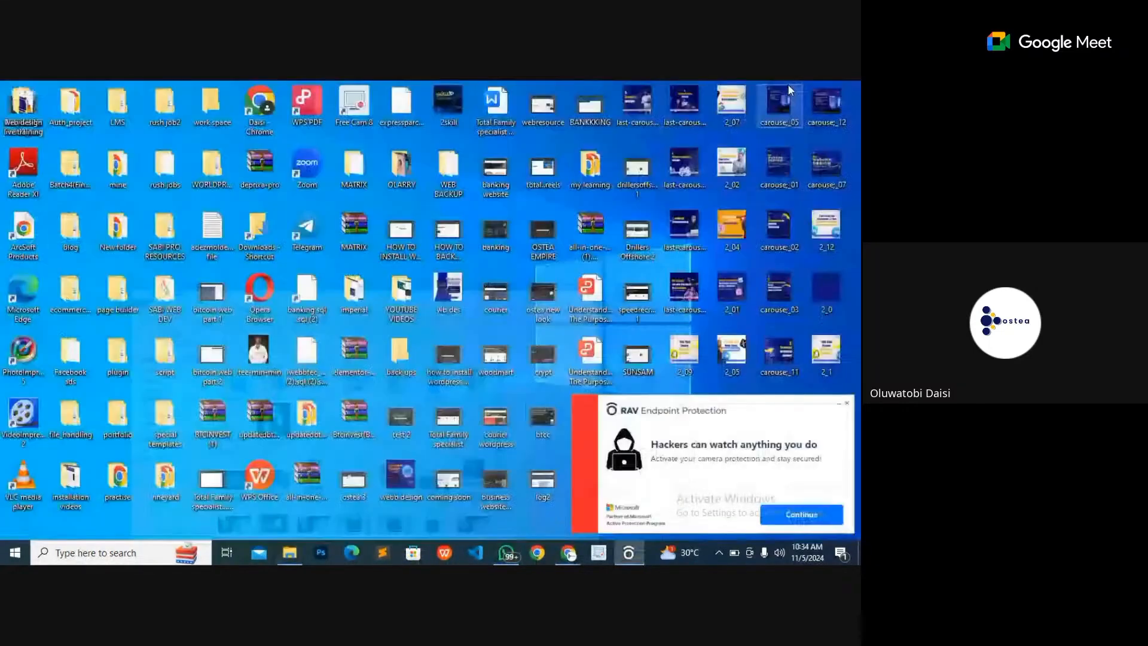
{"action": "double_click", "coordinate": [259, 102]}
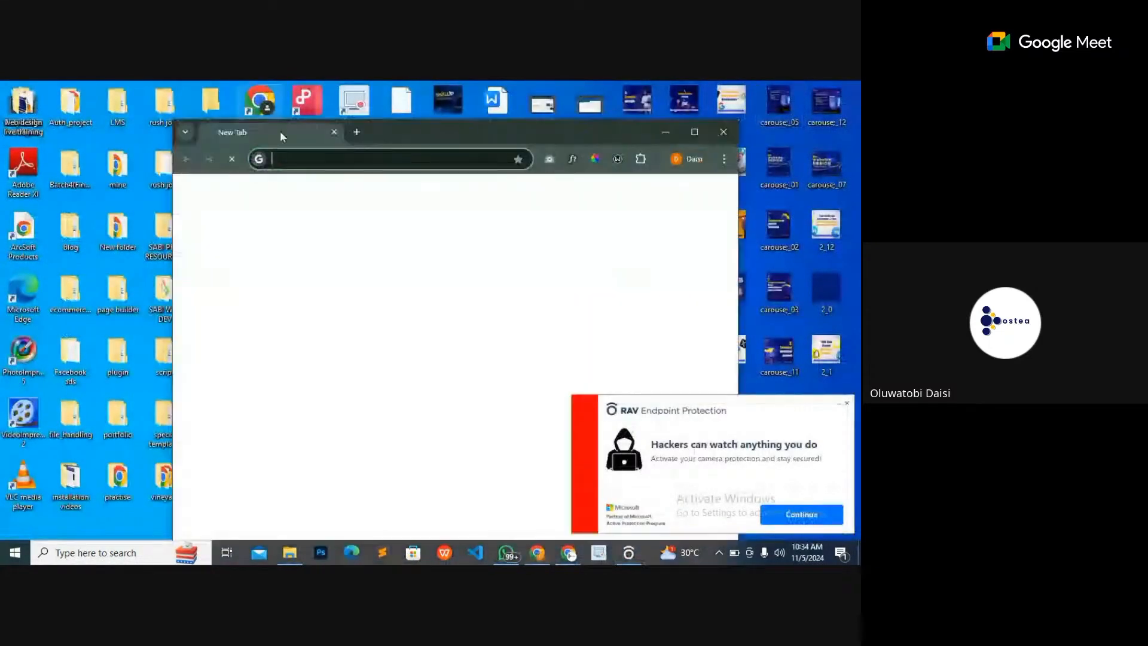
{"action": "left_click", "coordinate": [695, 132]}
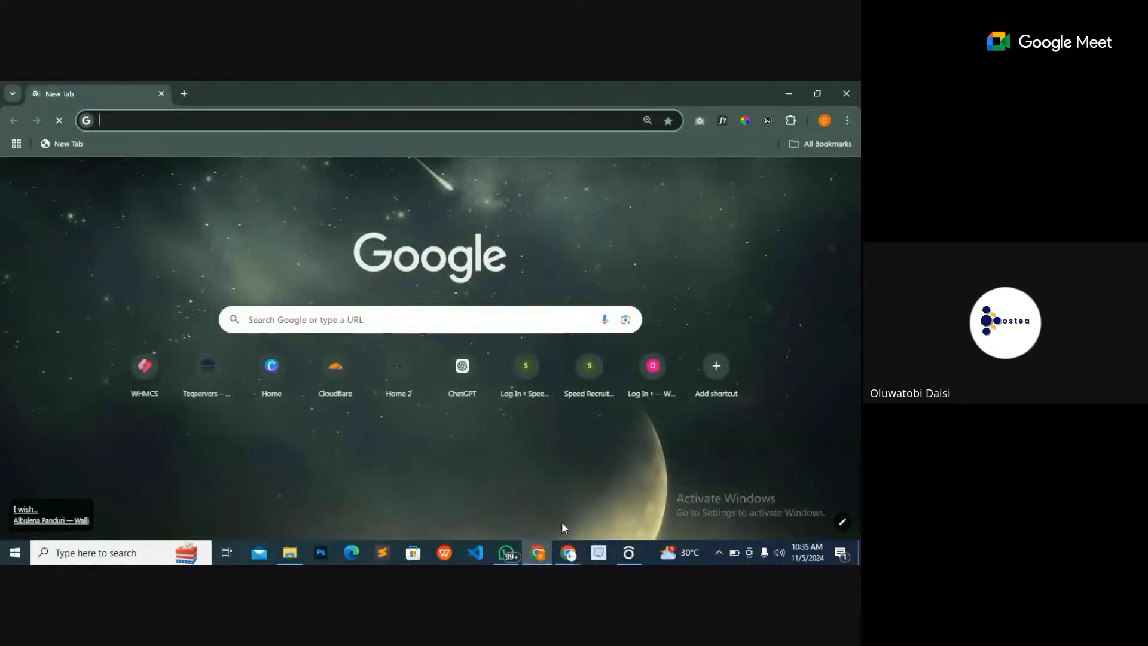
- Switch to the Google Meet window to check the call and return to the new Chrome window
{"action": "mouse_move", "coordinate": [569, 554]}
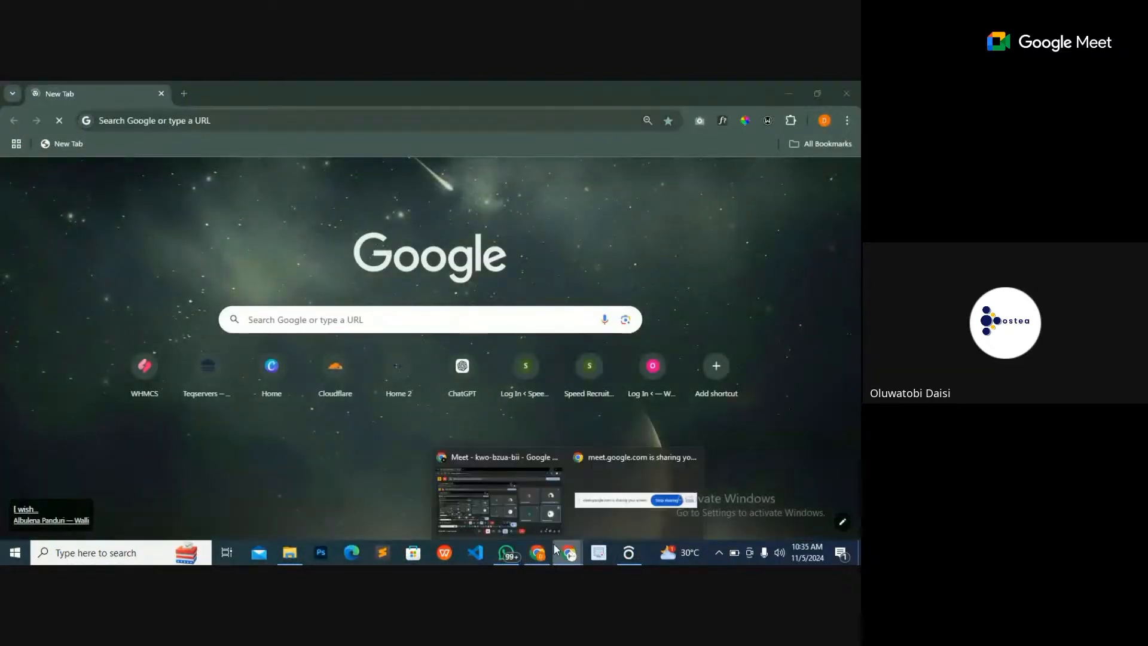
{"action": "left_click", "coordinate": [523, 512]}
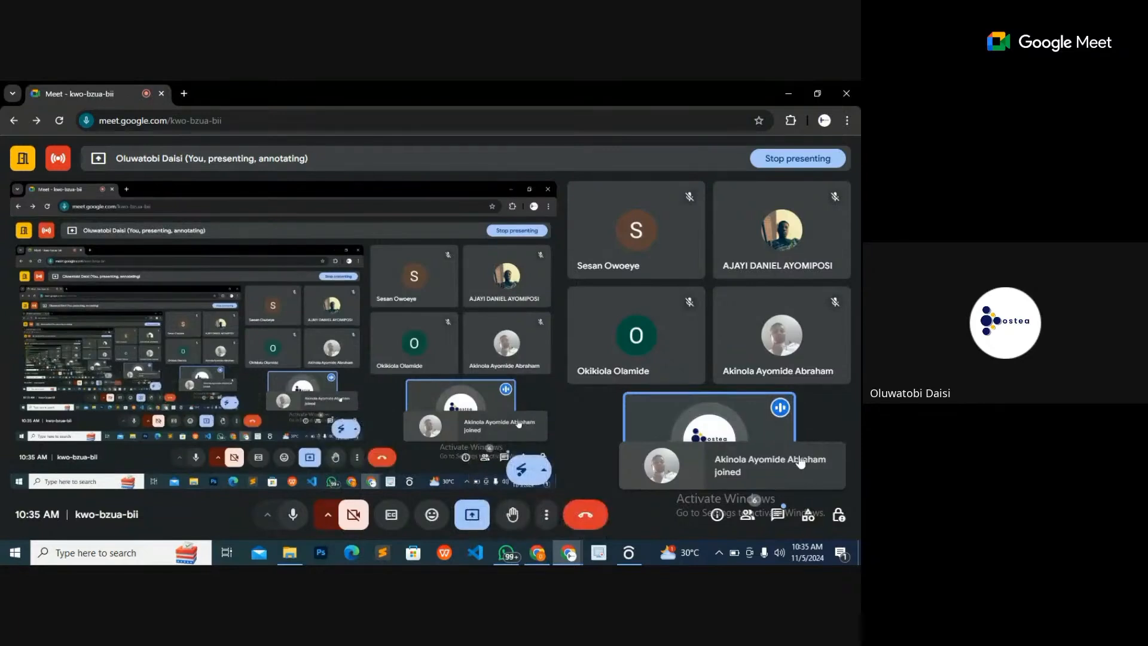
{"action": "left_click", "coordinate": [538, 553]}
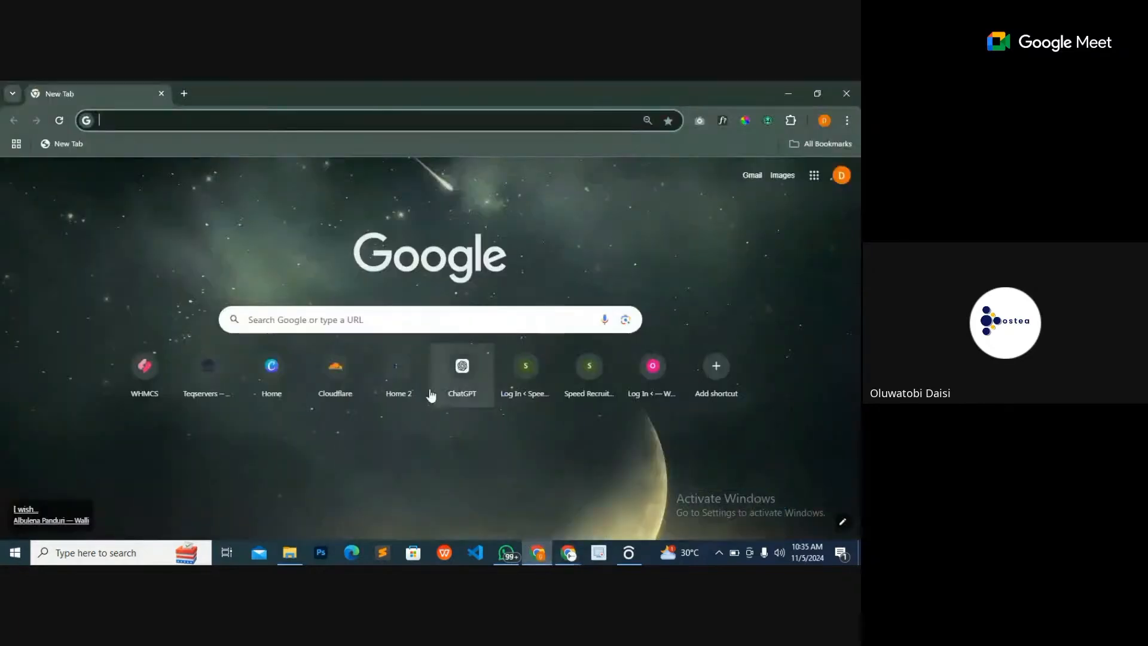
- Try to open the WordPress admin at osteaacademy.com.ng/wp-admin
{"action": "left_click", "coordinate": [434, 122]}
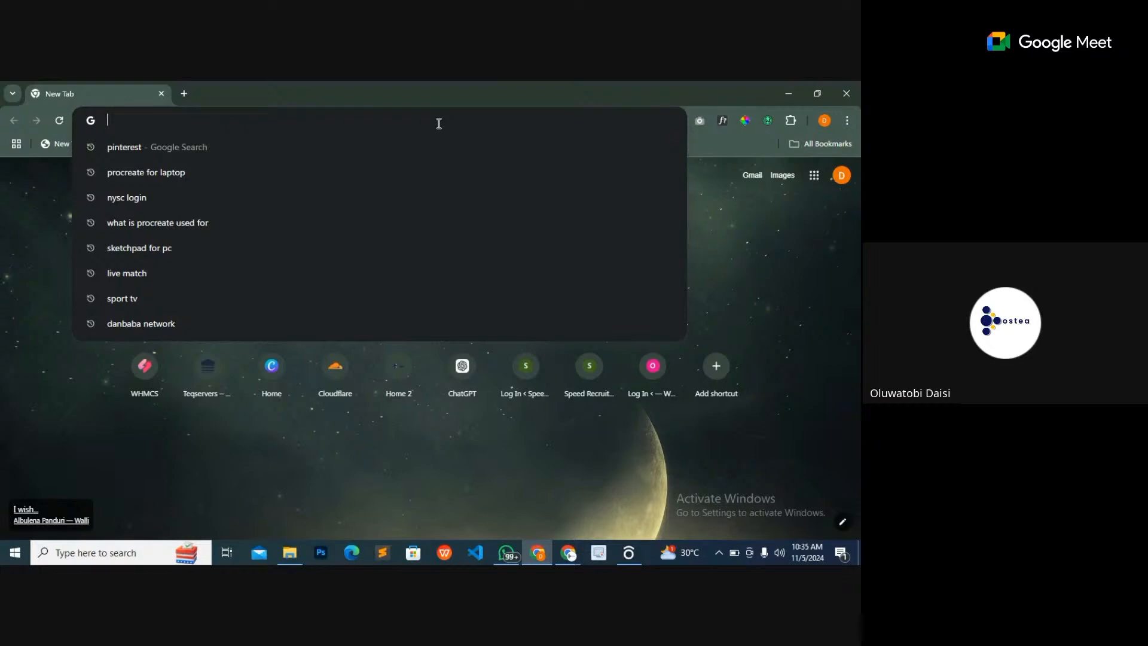
{"action": "type", "text": "OSTEA"}
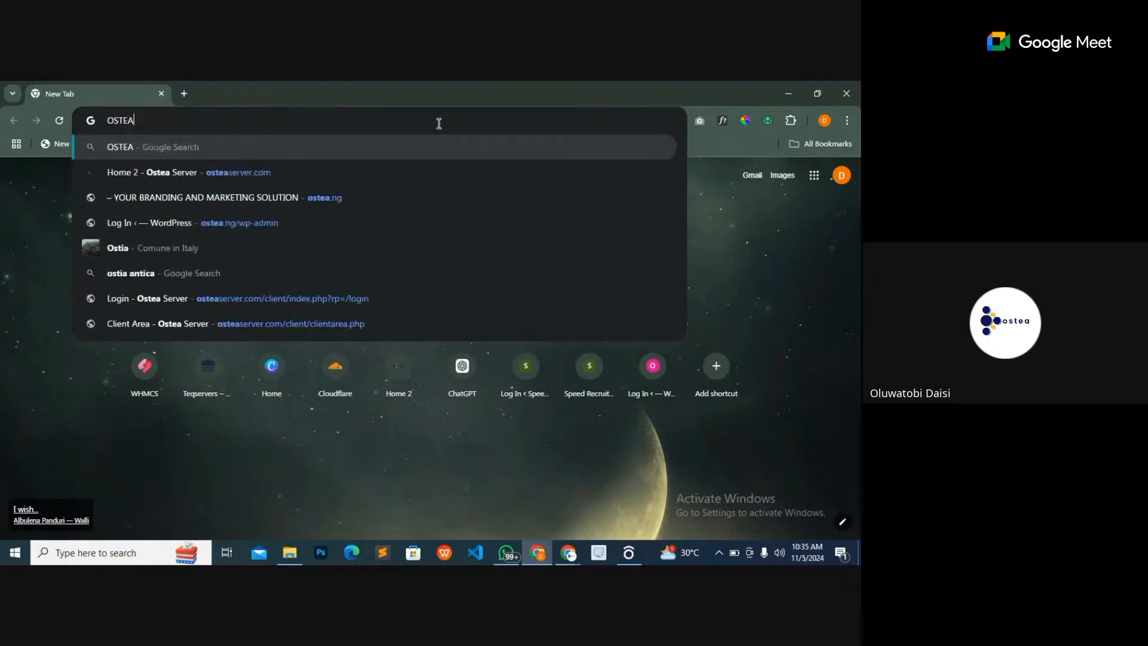
{"action": "key", "text": "BackSpace"}
{"action": "key", "text": "BackSpace"}
{"action": "key", "text": "BackSpace"}
{"action": "key", "text": "BackSpace"}
{"action": "key", "text": "BackSpace"}
{"action": "type", "text": "os"}
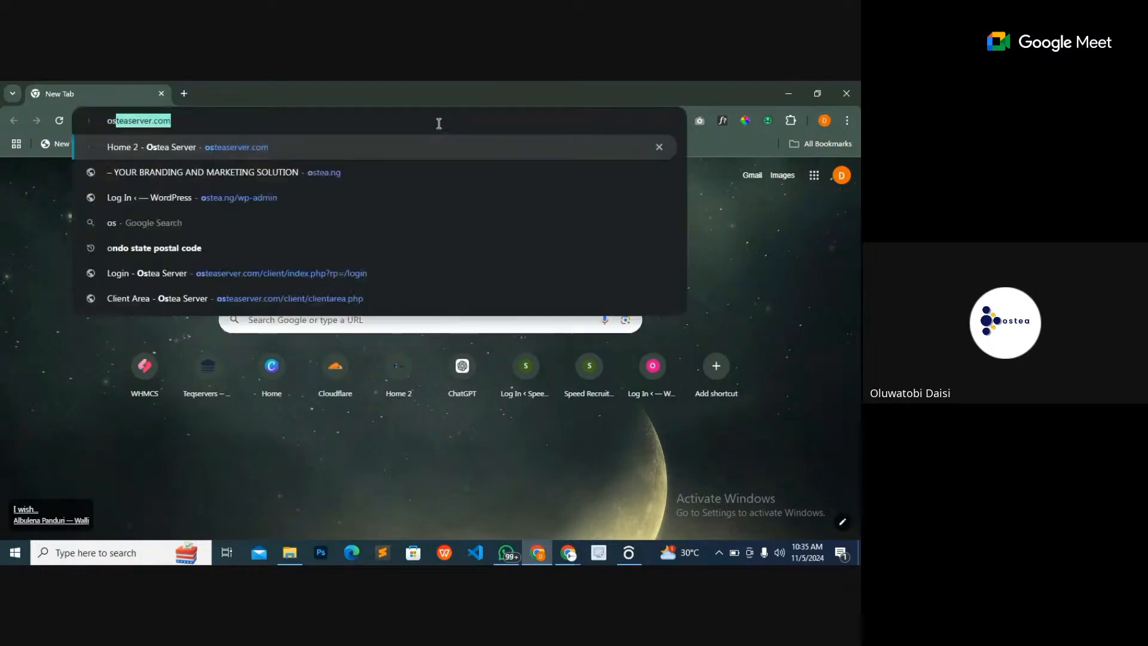
{"action": "type", "text": "teaacademy.com.ng"}
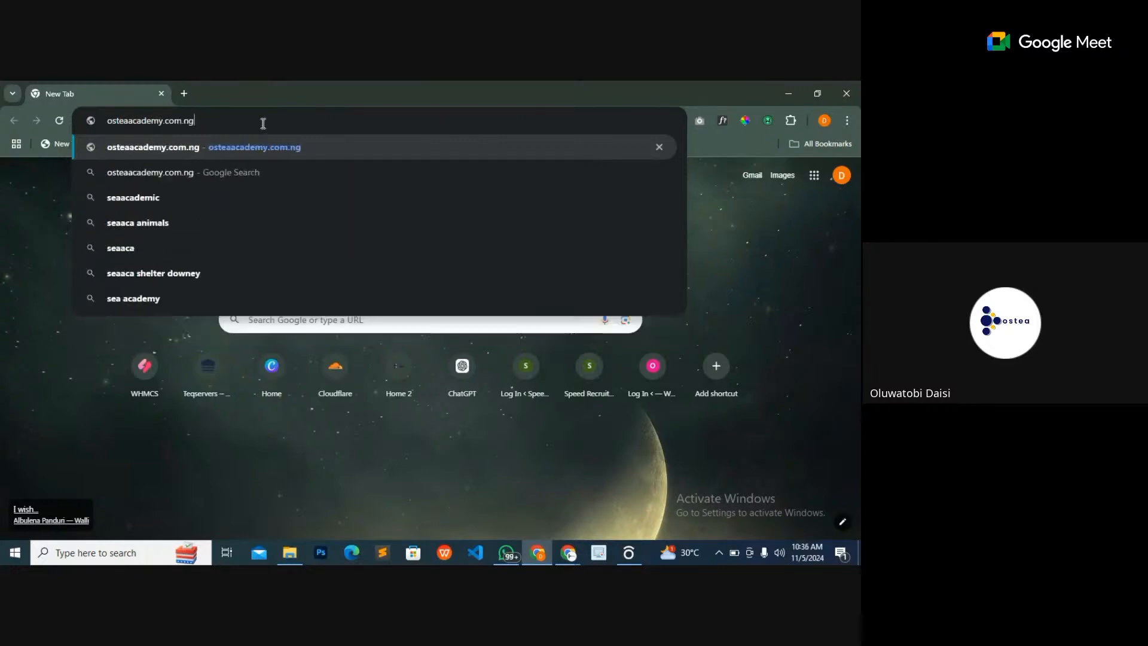
{"action": "left_click", "coordinate": [263, 123]}
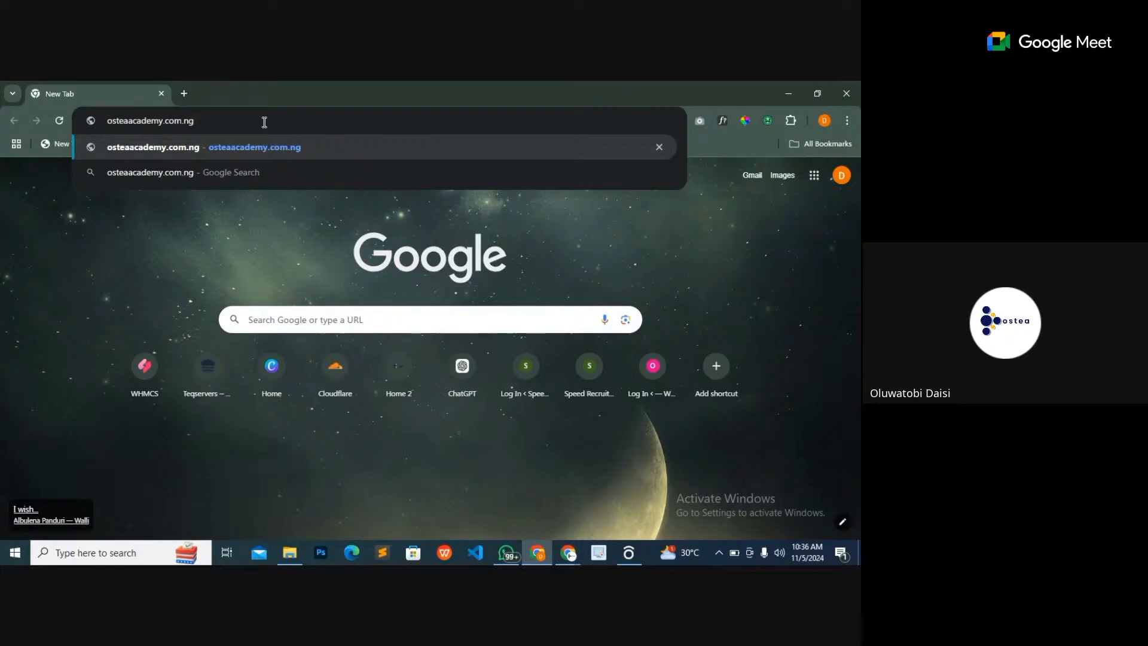
{"action": "type", "text": "/wp"}
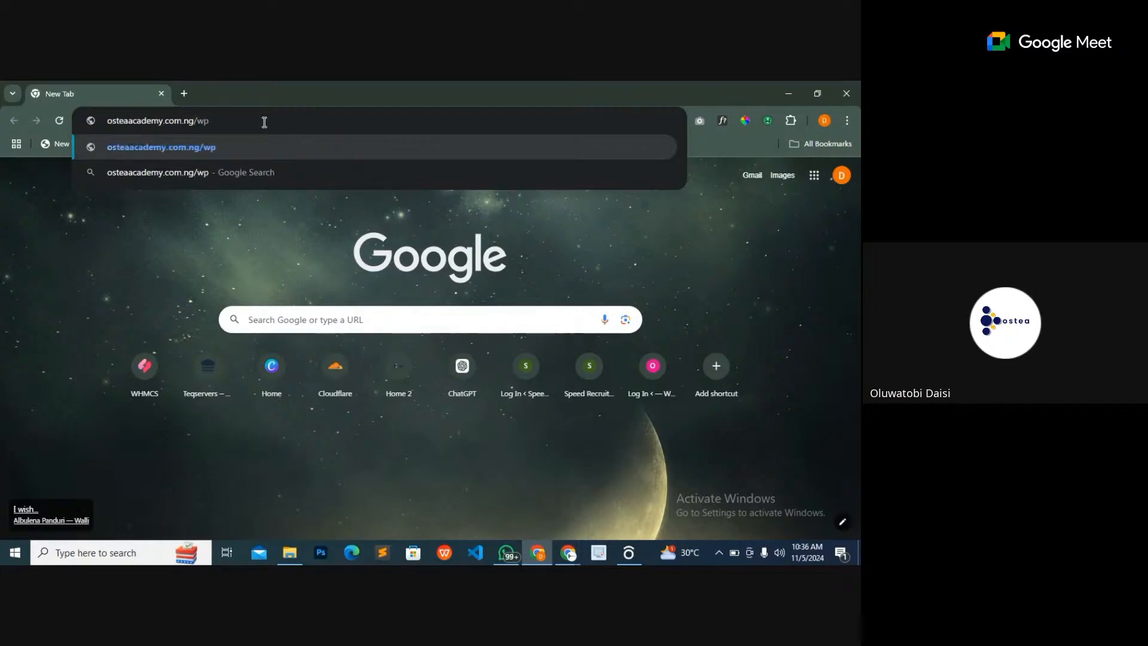
{"action": "type", "text": "-adm"}
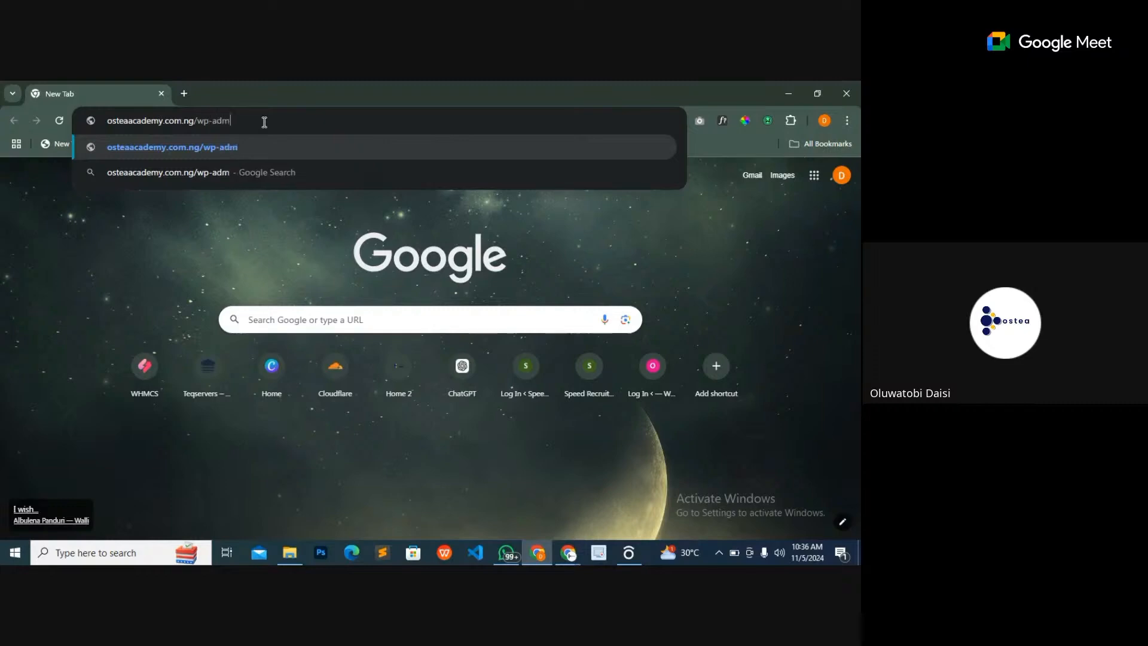
{"action": "type", "text": "in"}
{"action": "left_click", "coordinate": [142, 148]}
- Open osteaacedemy.com.ng/wp-admin in a new browser tab and close the tab with the failed address
{"action": "key", "text": "ctrl+t"}
{"action": "type", "text": "osteaace"}
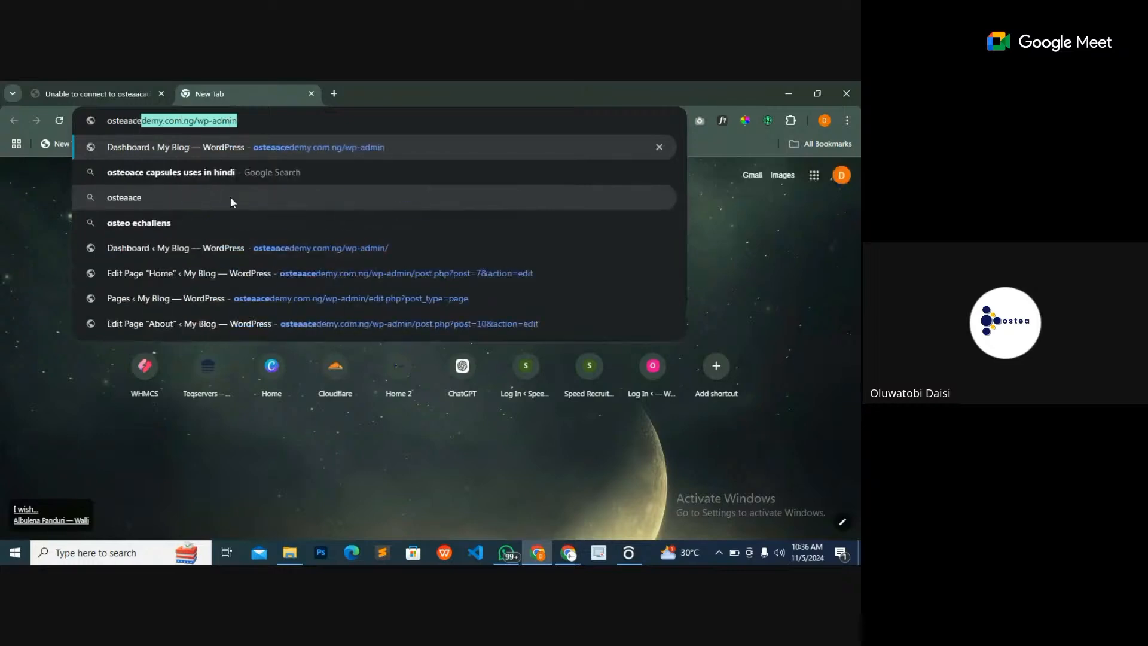
{"action": "key", "text": "Return"}
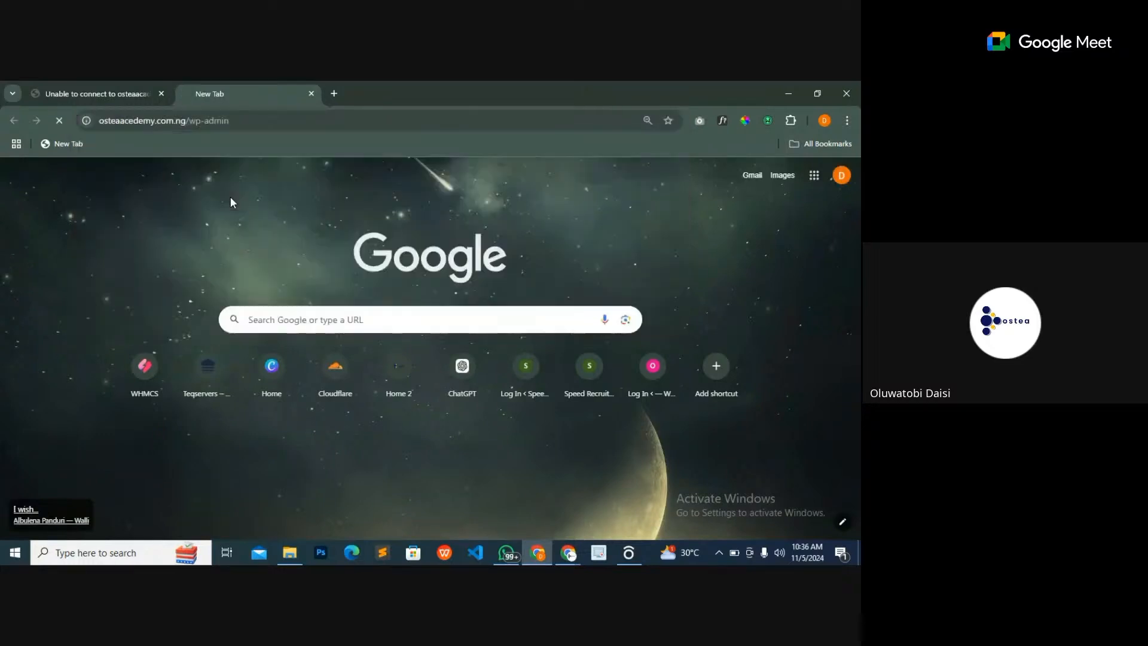
{"action": "left_click", "coordinate": [161, 94]}
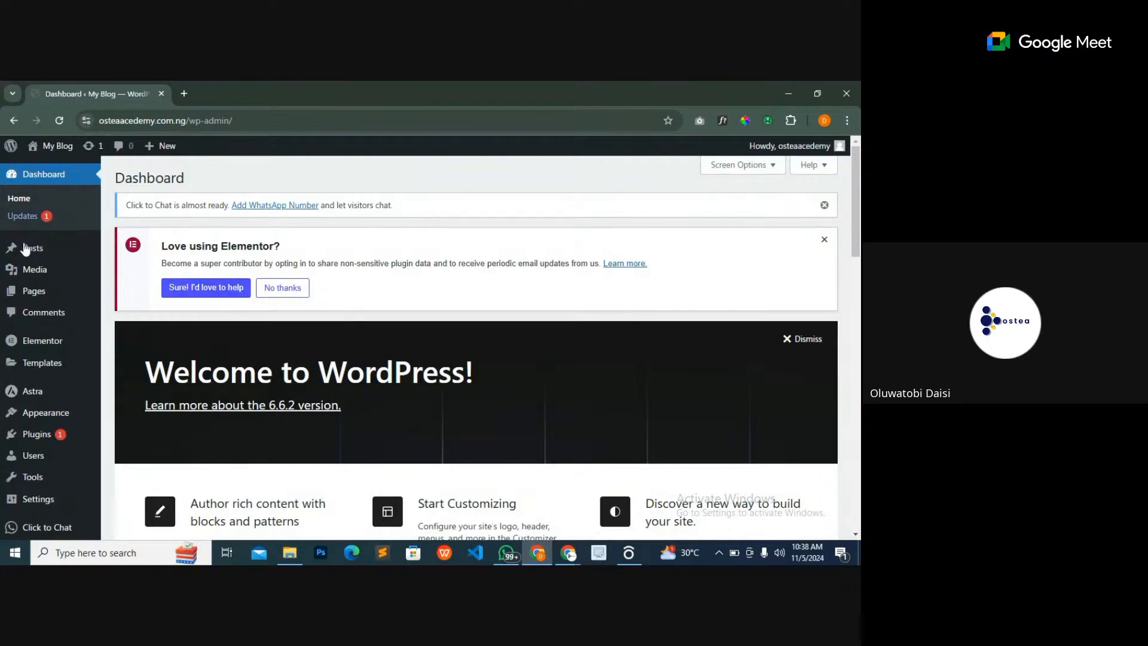
- Open the list of all WordPress pages and view the published Home page in a new browser tab
{"action": "left_click", "coordinate": [39, 295]}
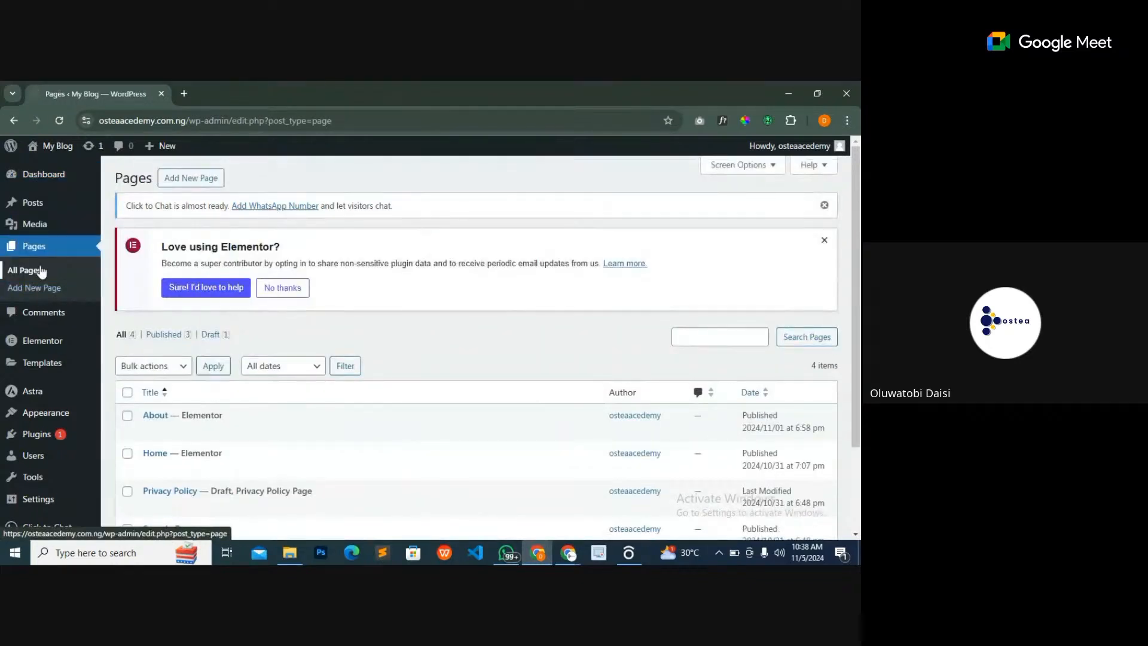
{"action": "scroll", "coordinate": [259, 383], "scroll_direction": "down", "scroll_amount": 3}
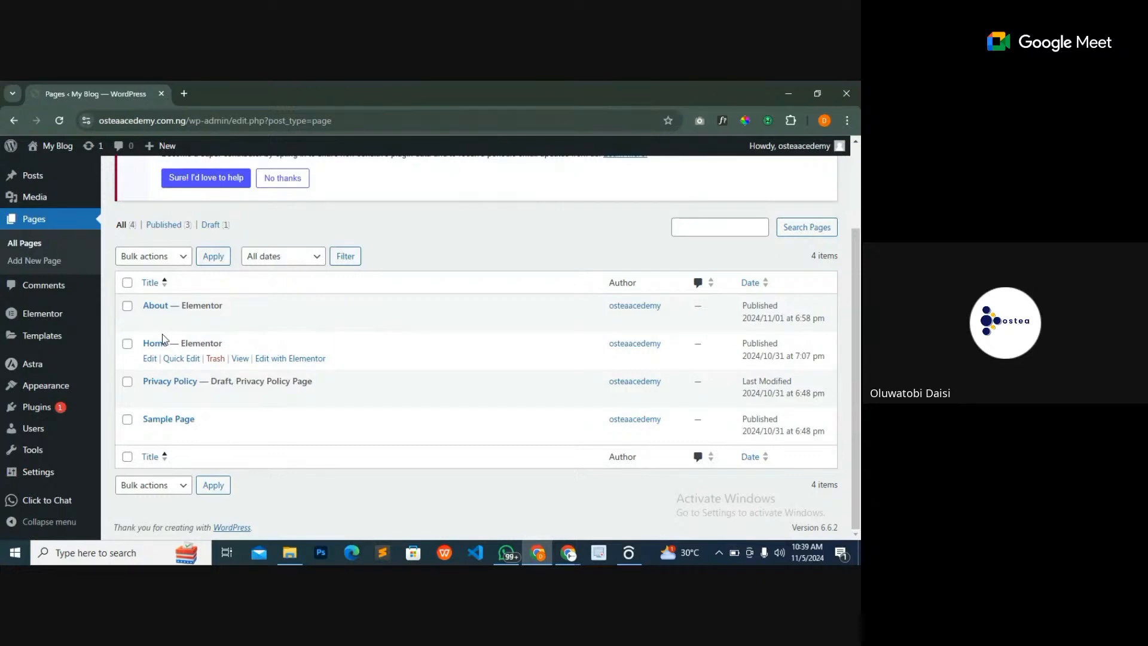
{"action": "right_click", "coordinate": [241, 359]}
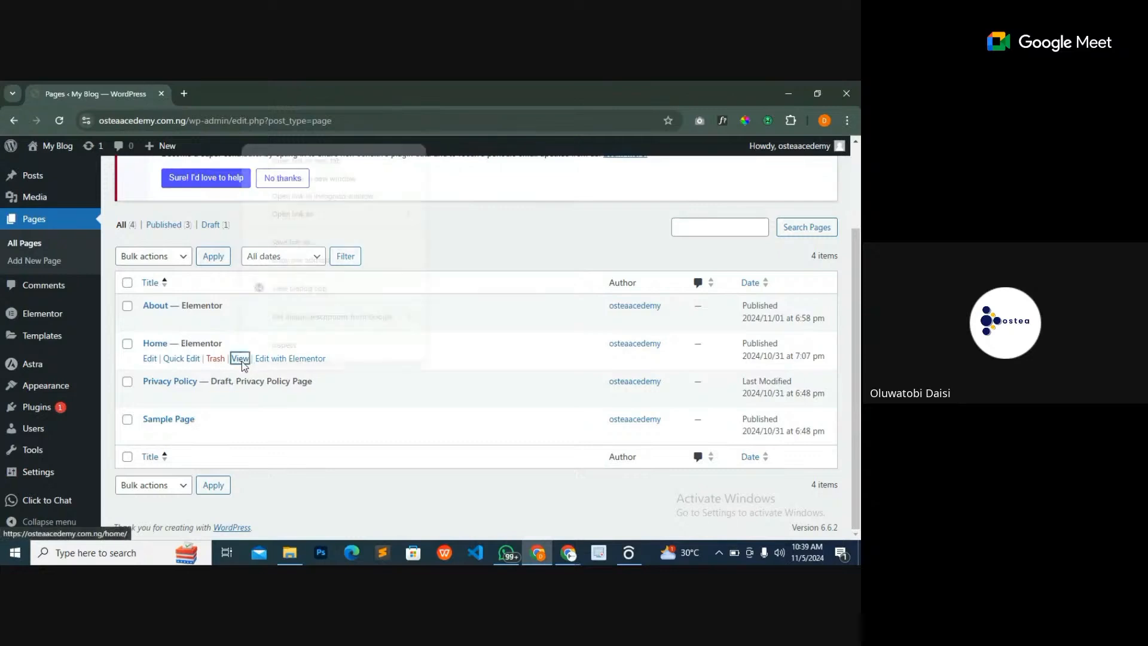
{"action": "left_click", "coordinate": [291, 159]}
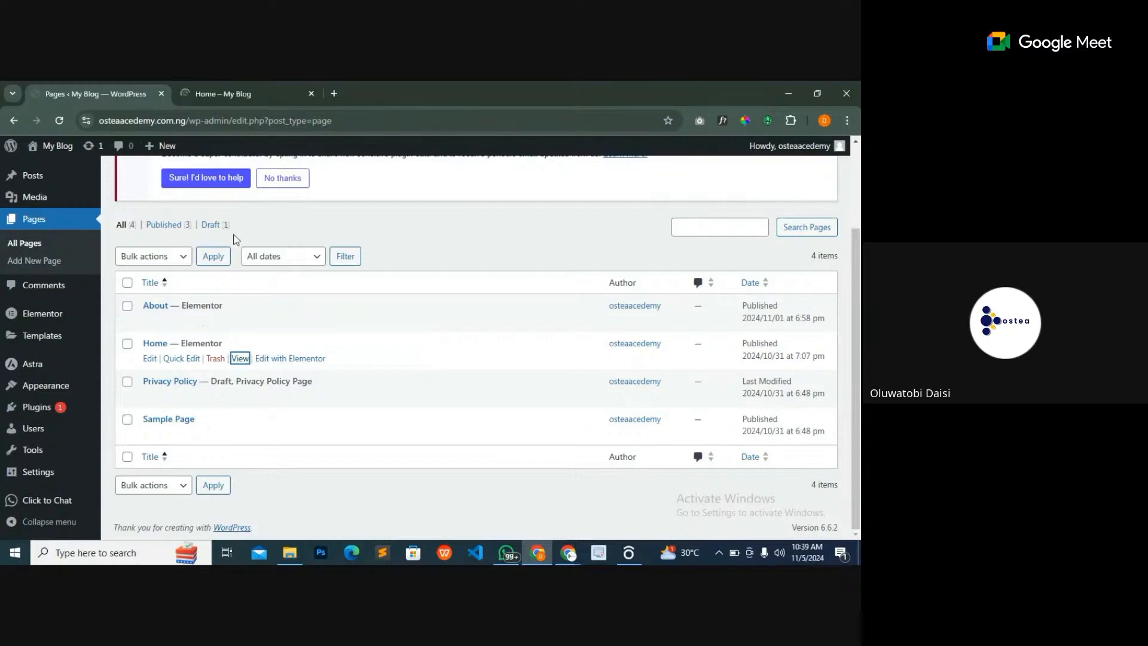
{"action": "left_click", "coordinate": [225, 95]}
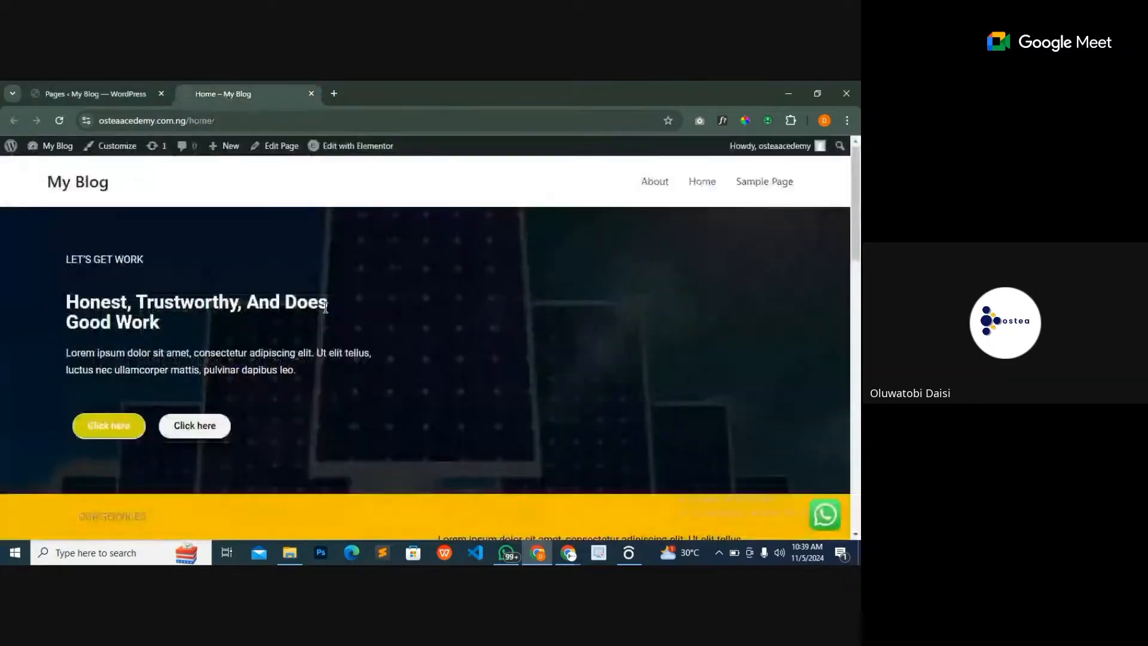
- Examine the Home page's hero, services and green car image sections from start to end
{"action": "scroll", "coordinate": [332, 329], "scroll_direction": "down", "scroll_amount": 2}
{"action": "scroll", "coordinate": [332, 329], "scroll_direction": "down", "scroll_amount": 10}
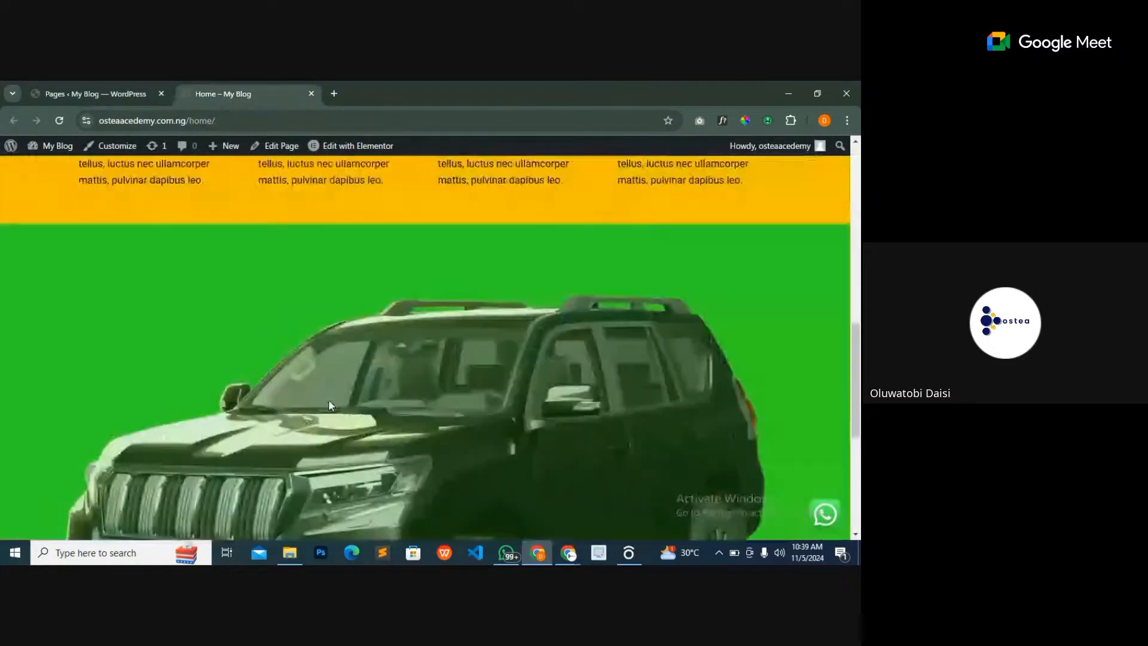
{"action": "scroll", "coordinate": [329, 409], "scroll_direction": "up", "scroll_amount": 6}
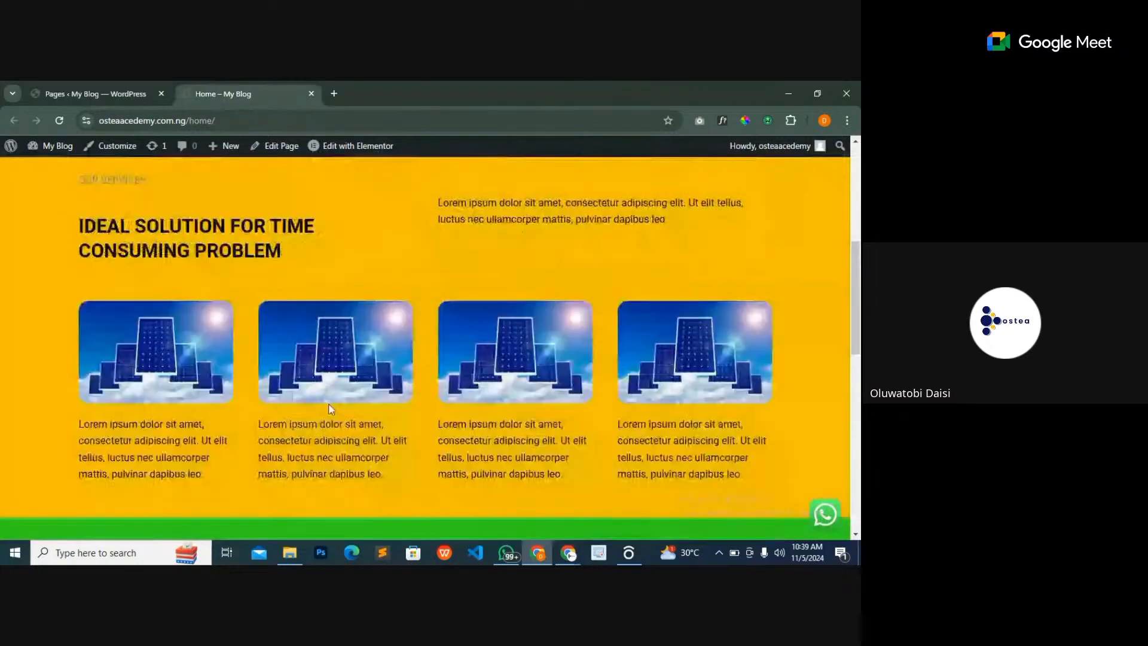
{"action": "scroll", "coordinate": [330, 409], "scroll_direction": "up", "scroll_amount": 5}
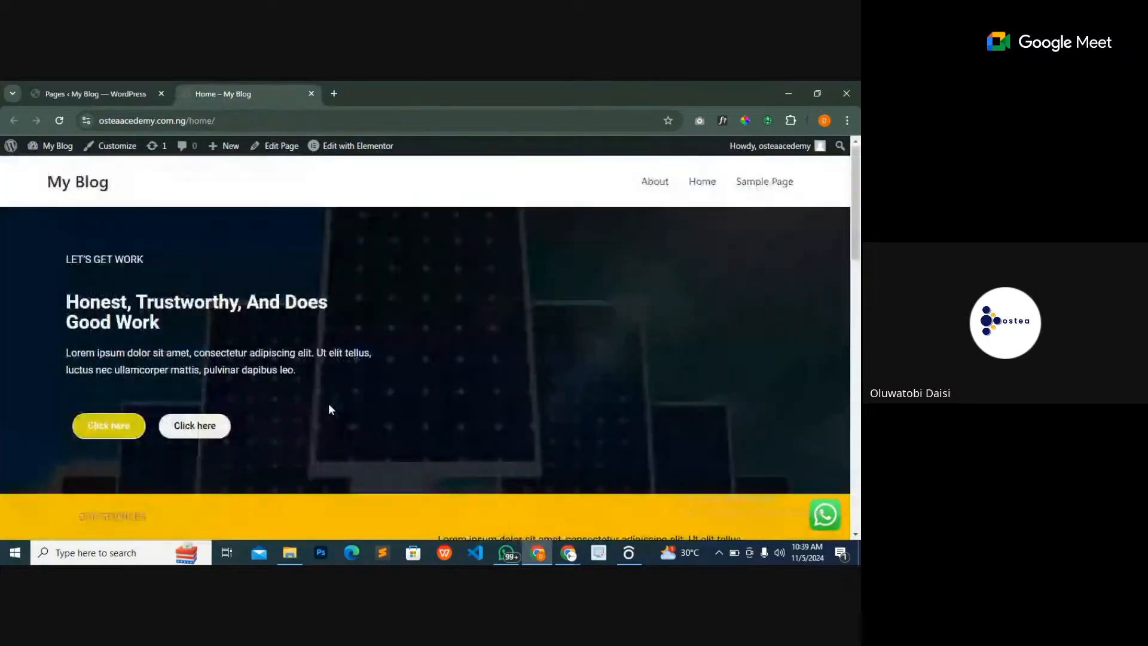
{"action": "scroll", "coordinate": [331, 409], "scroll_direction": "down", "scroll_amount": 10}
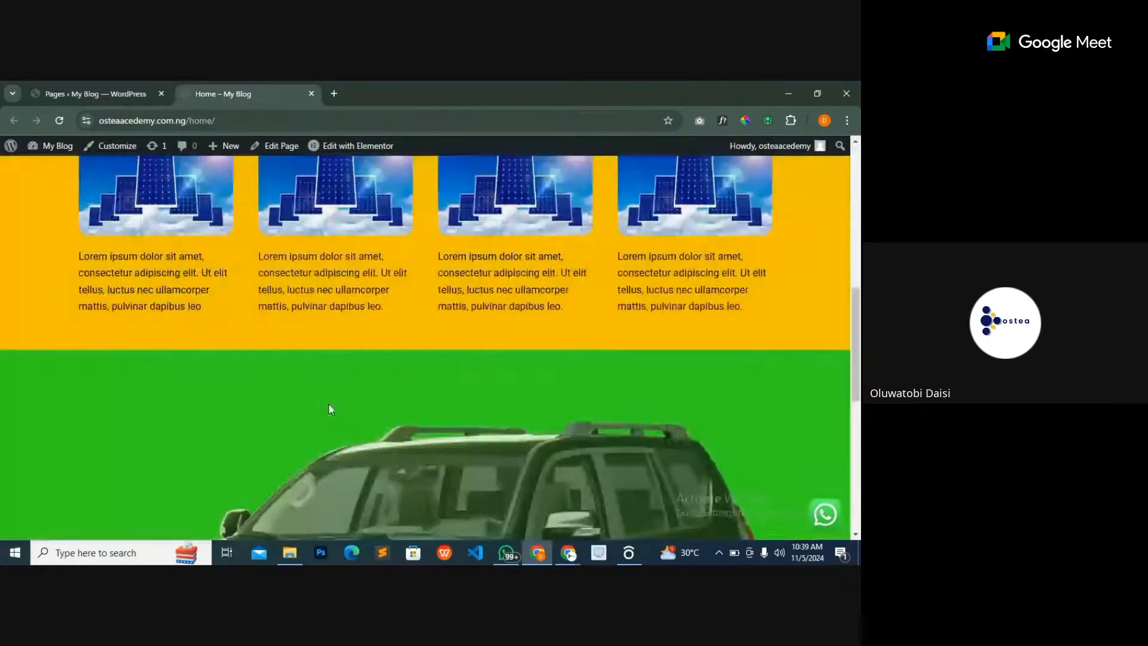
{"action": "scroll", "coordinate": [328, 409], "scroll_direction": "down", "scroll_amount": 4}
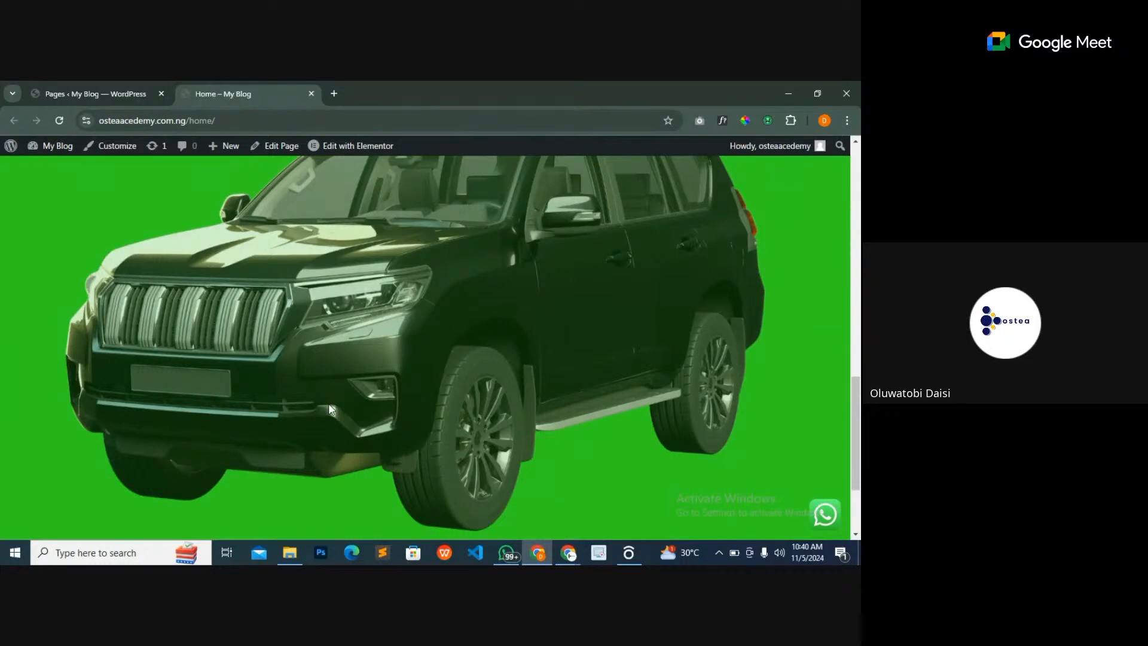
{"action": "scroll", "coordinate": [329, 403], "scroll_direction": "up", "scroll_amount": 3}
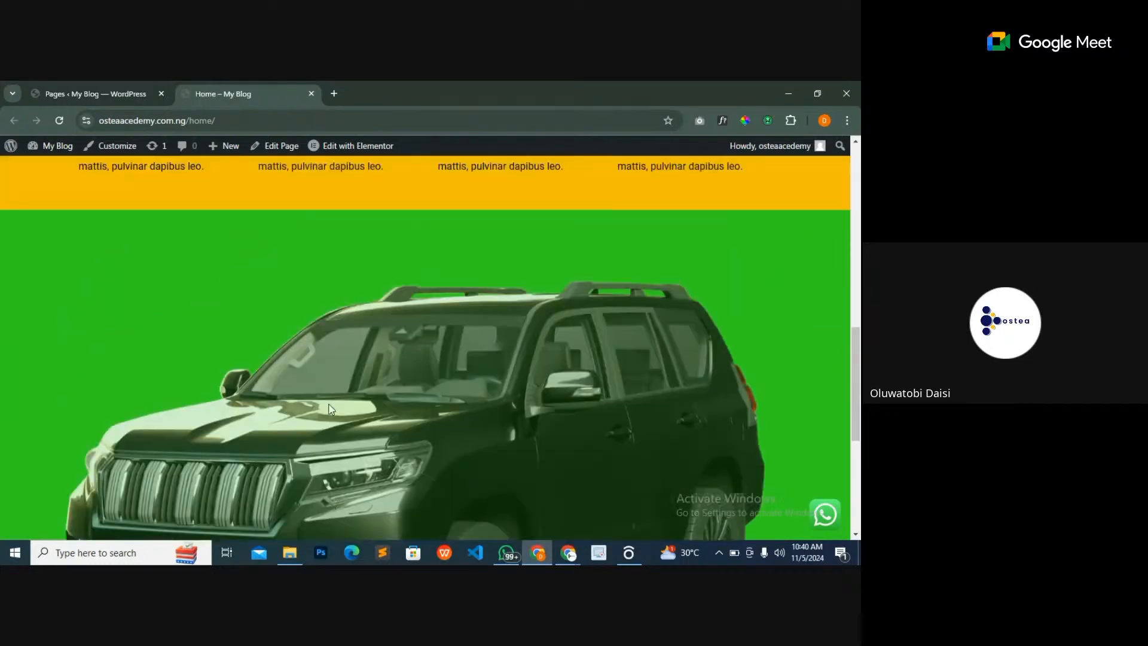
{"action": "scroll", "coordinate": [329, 409], "scroll_direction": "up", "scroll_amount": 10}
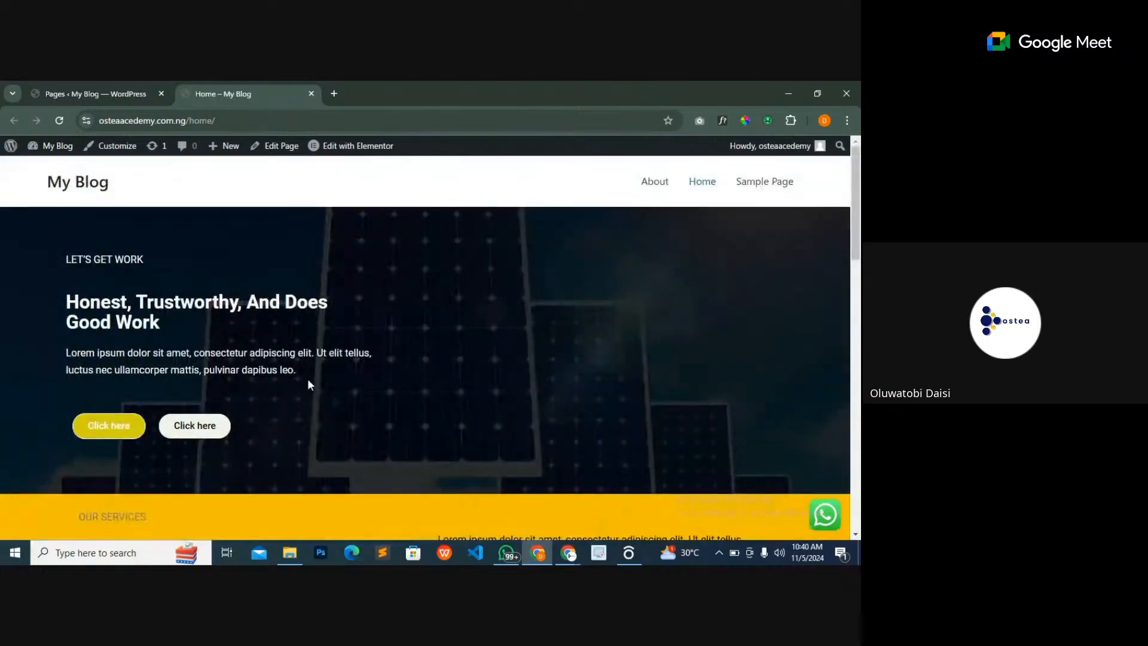
- Return to the WordPress pages list and move the About page to the Trash
{"action": "left_click", "coordinate": [107, 95]}
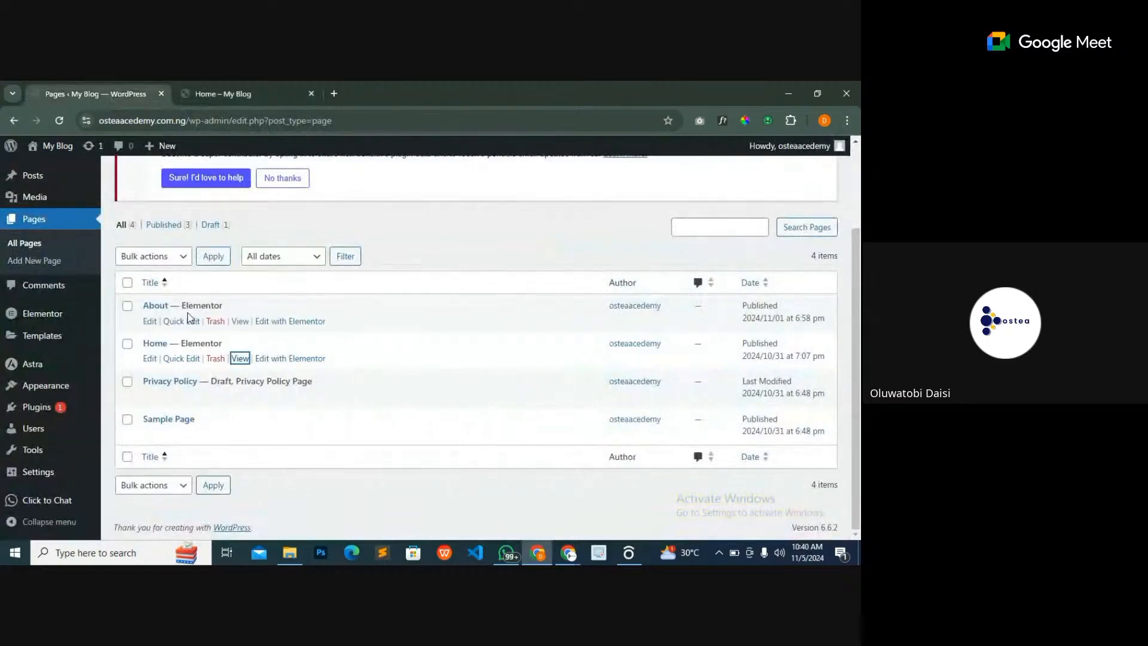
{"action": "left_click", "coordinate": [153, 323]}
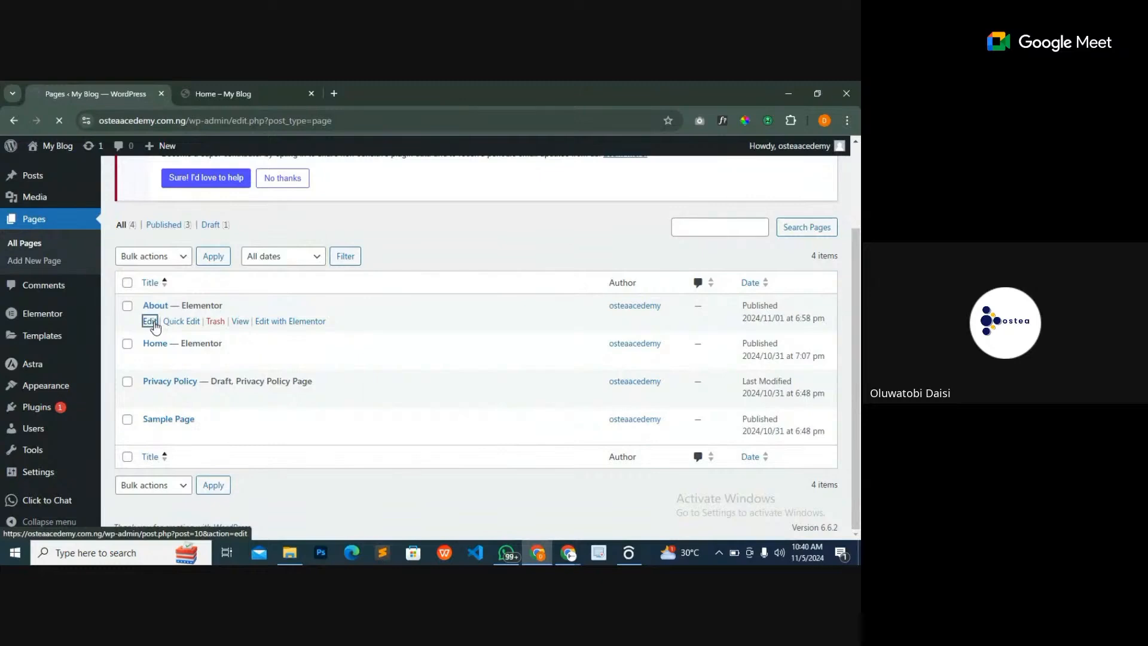
{"action": "left_click", "coordinate": [13, 121]}
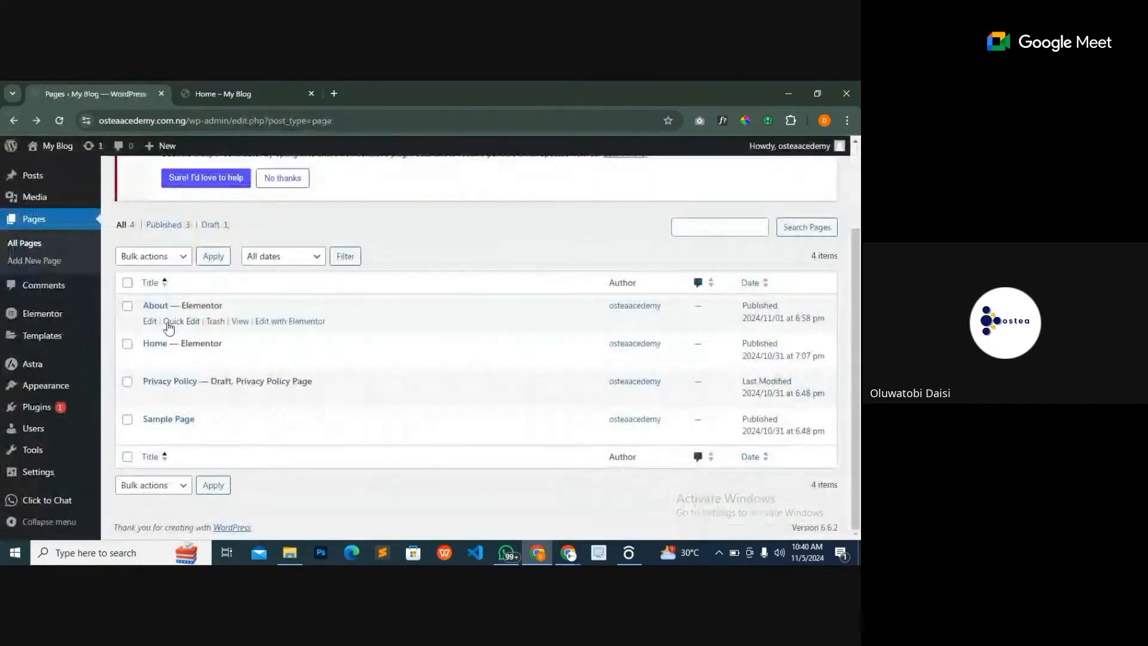
{"action": "left_click", "coordinate": [128, 309]}
{"action": "left_click", "coordinate": [173, 259]}
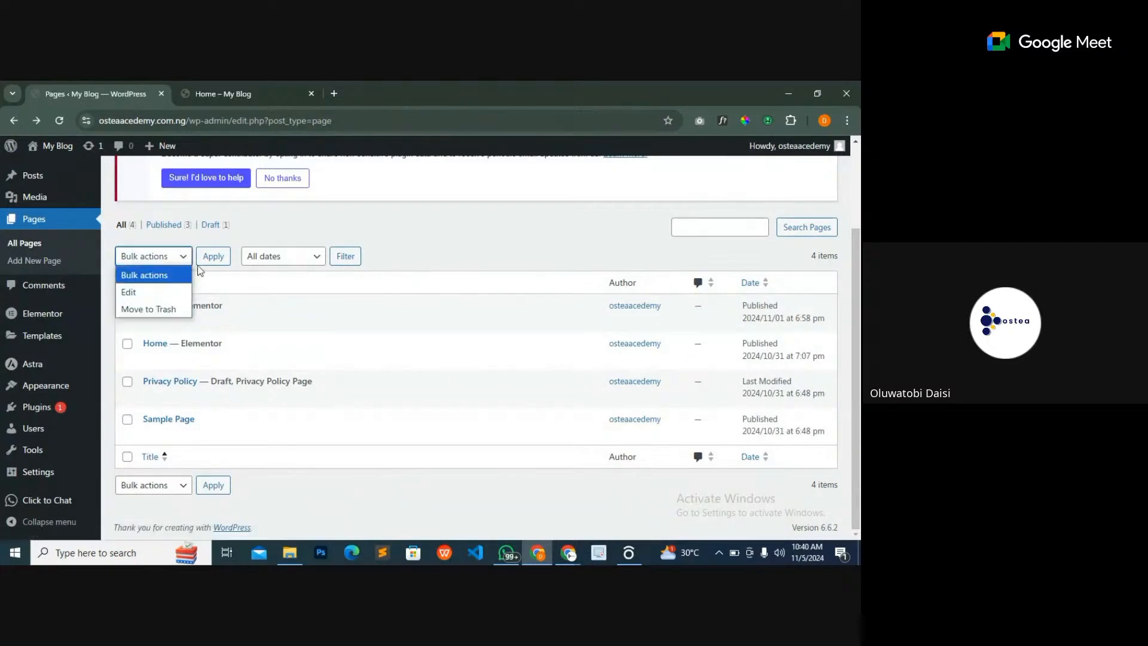
{"action": "left_click", "coordinate": [222, 243]}
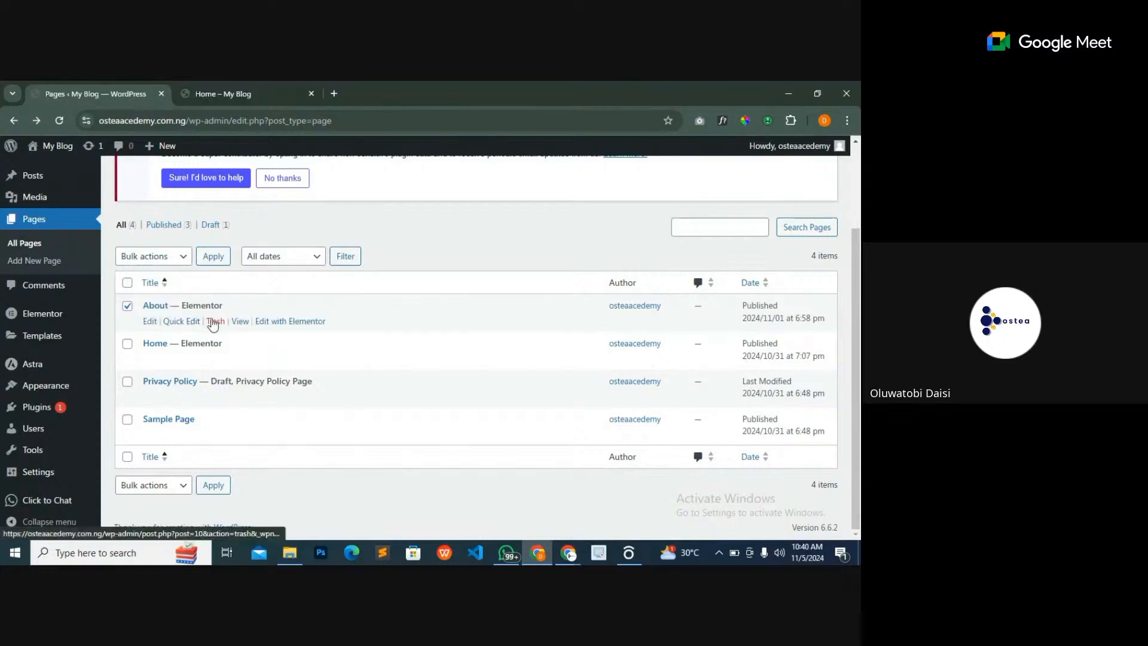
{"action": "left_click", "coordinate": [217, 322]}
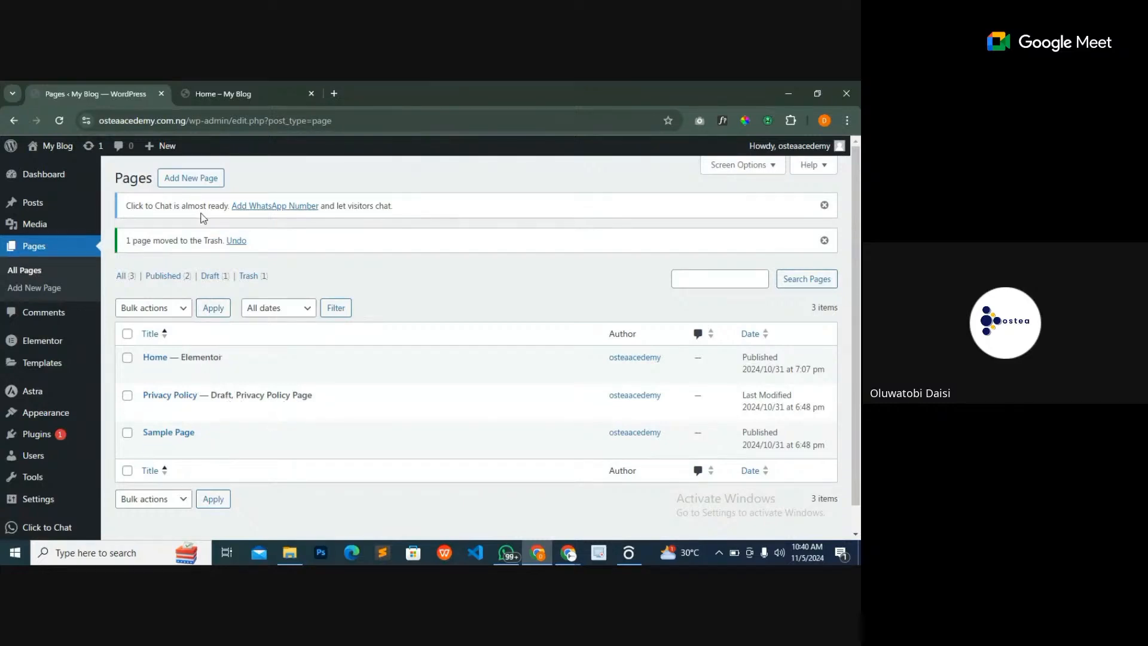
- Create a new WordPress page titled About in a new browser tab and publish it
{"action": "right_click", "coordinate": [188, 178]}
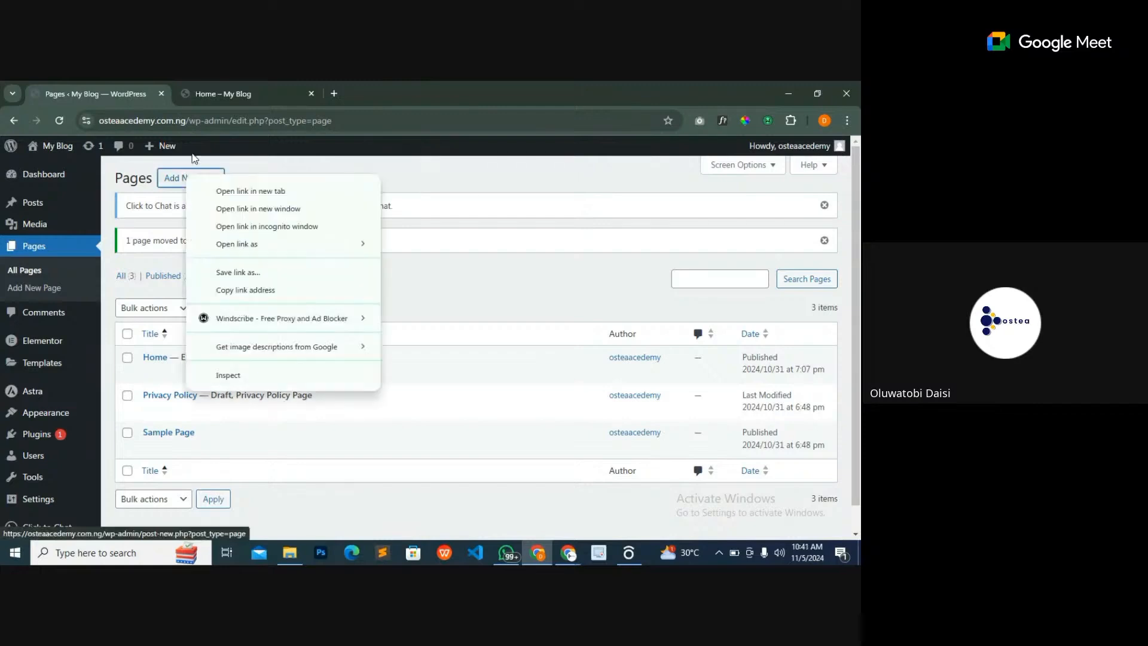
{"action": "left_click", "coordinate": [231, 190]}
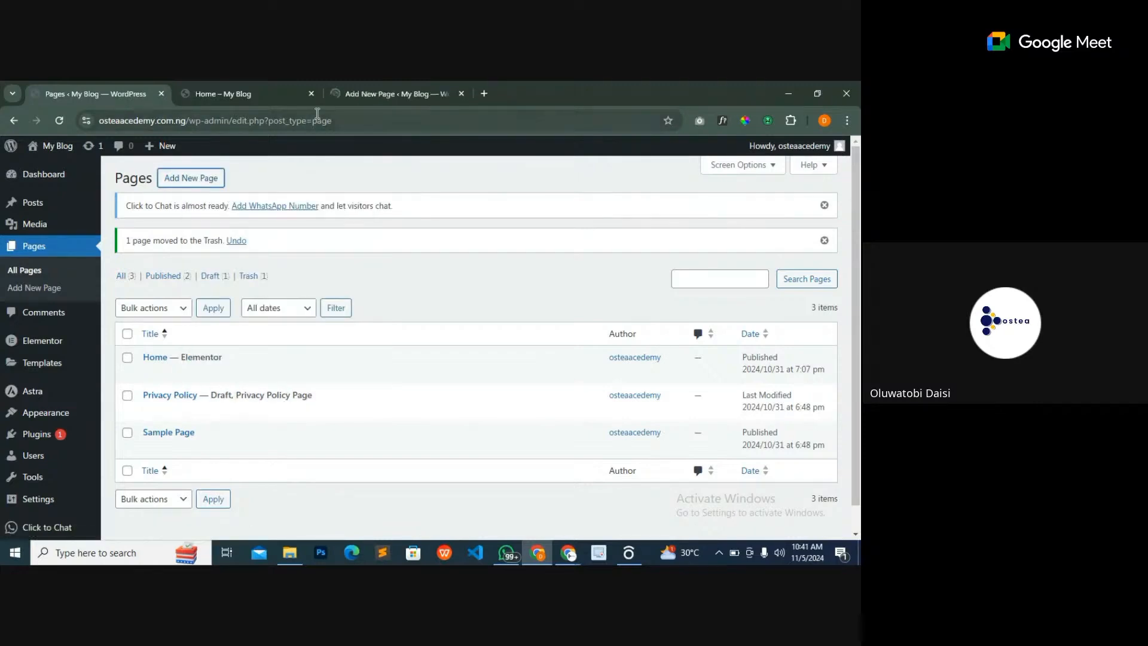
{"action": "left_click", "coordinate": [369, 92]}
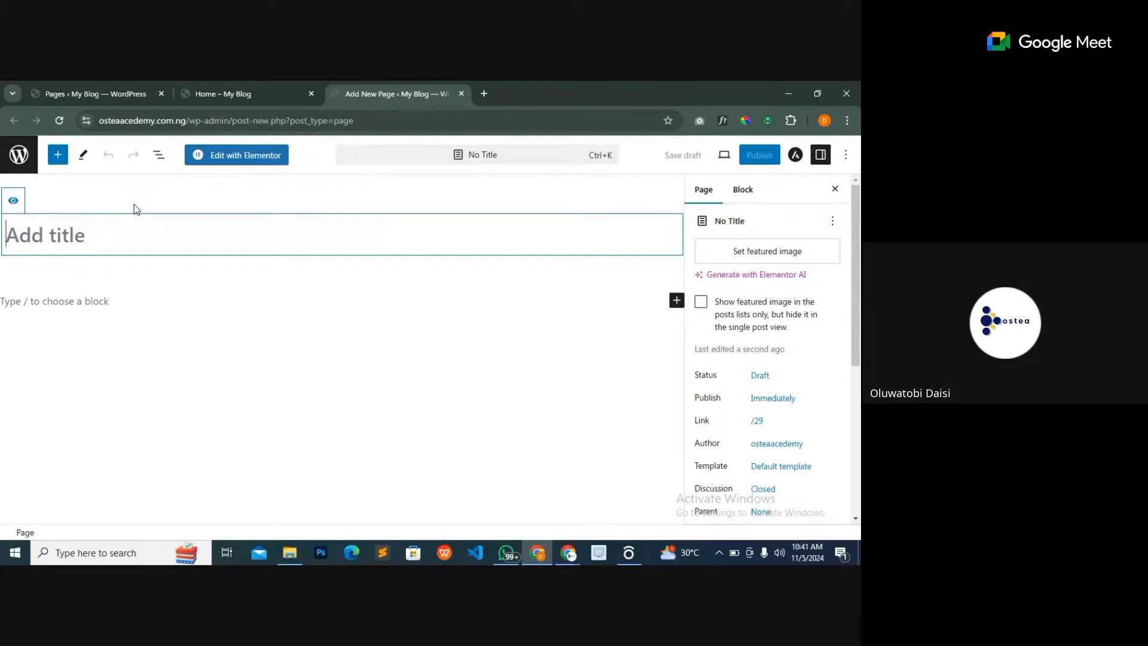
{"action": "type", "text": "About"}
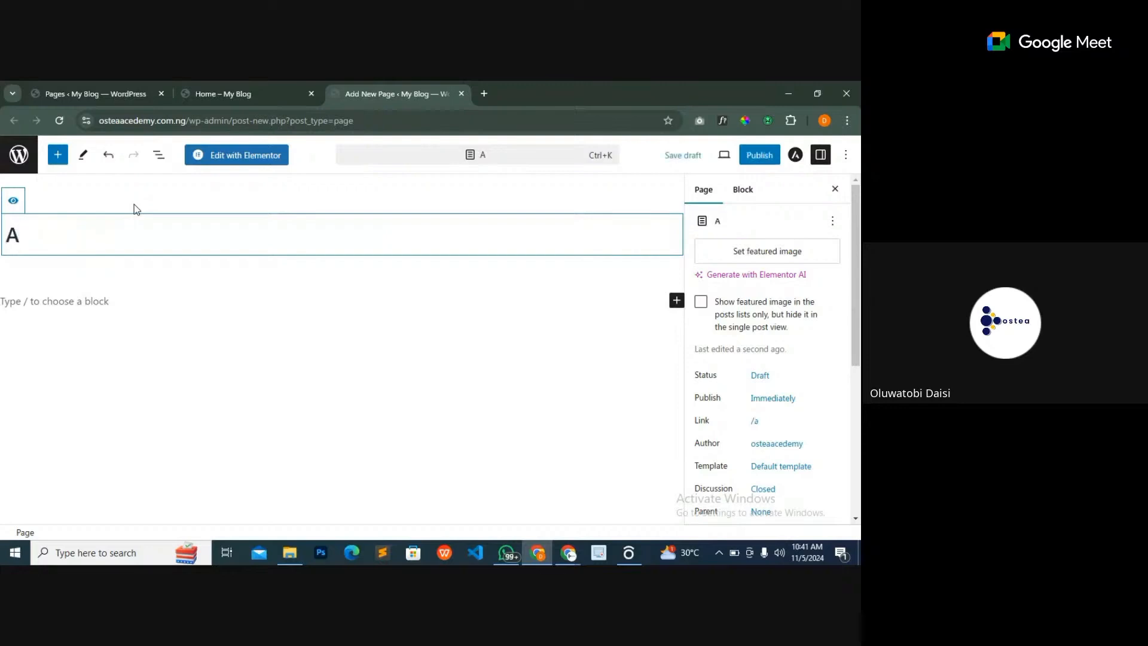
{"action": "left_click", "coordinate": [758, 162]}
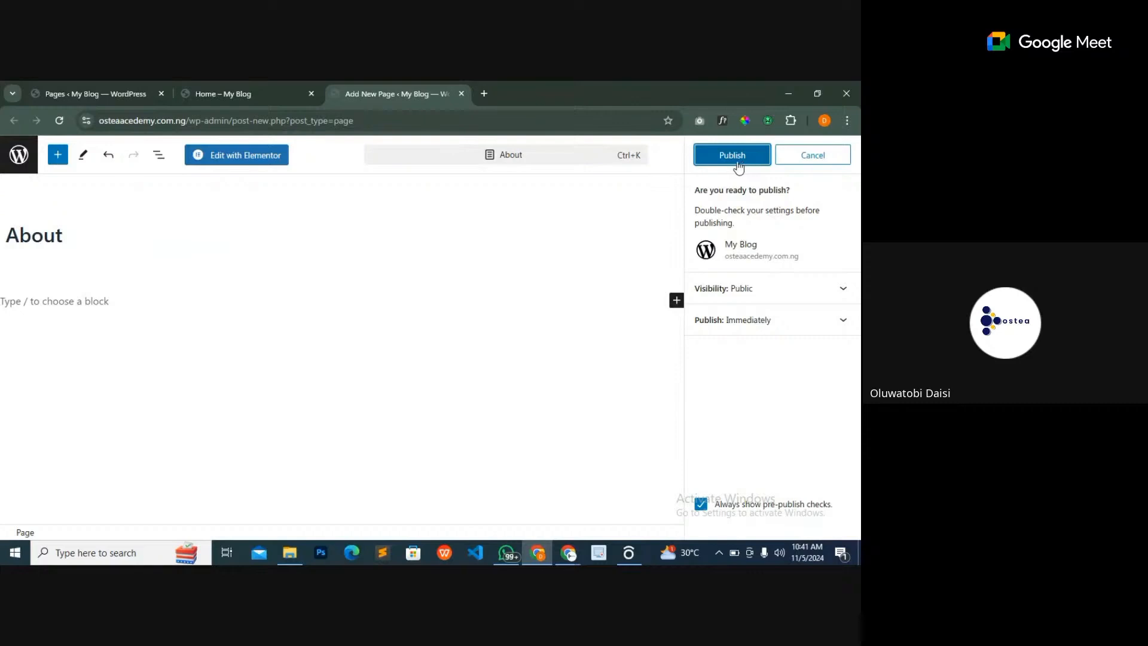
{"action": "left_click", "coordinate": [739, 165]}
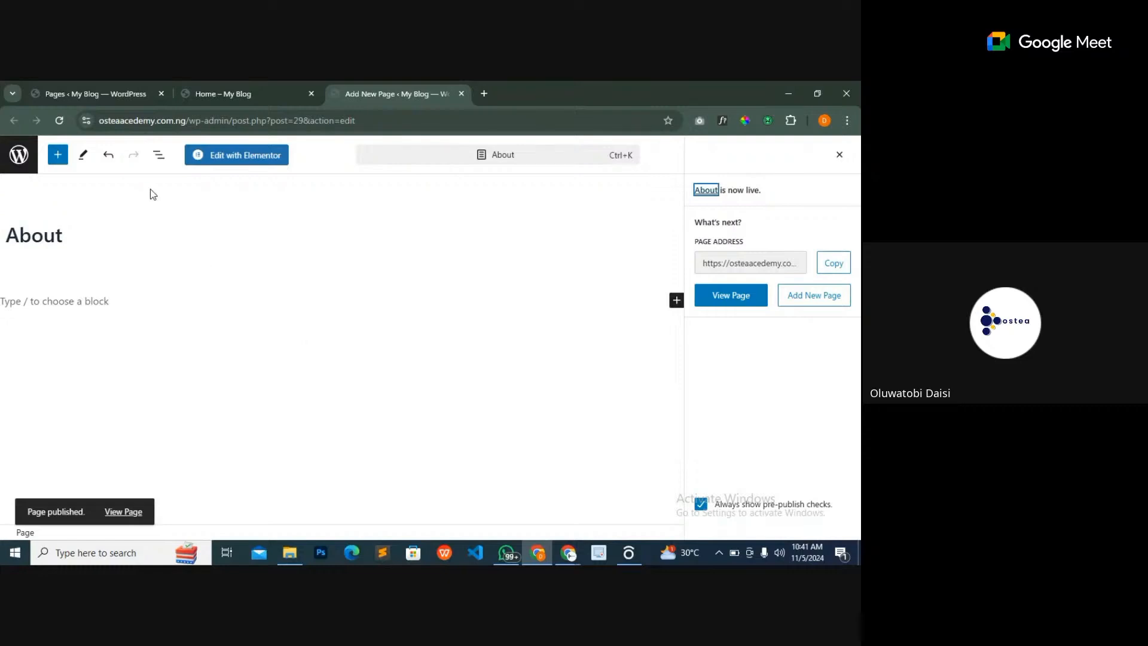
- Refresh the Pages list, look over the Home page's services section, and return to the list
{"action": "left_click", "coordinate": [98, 96]}
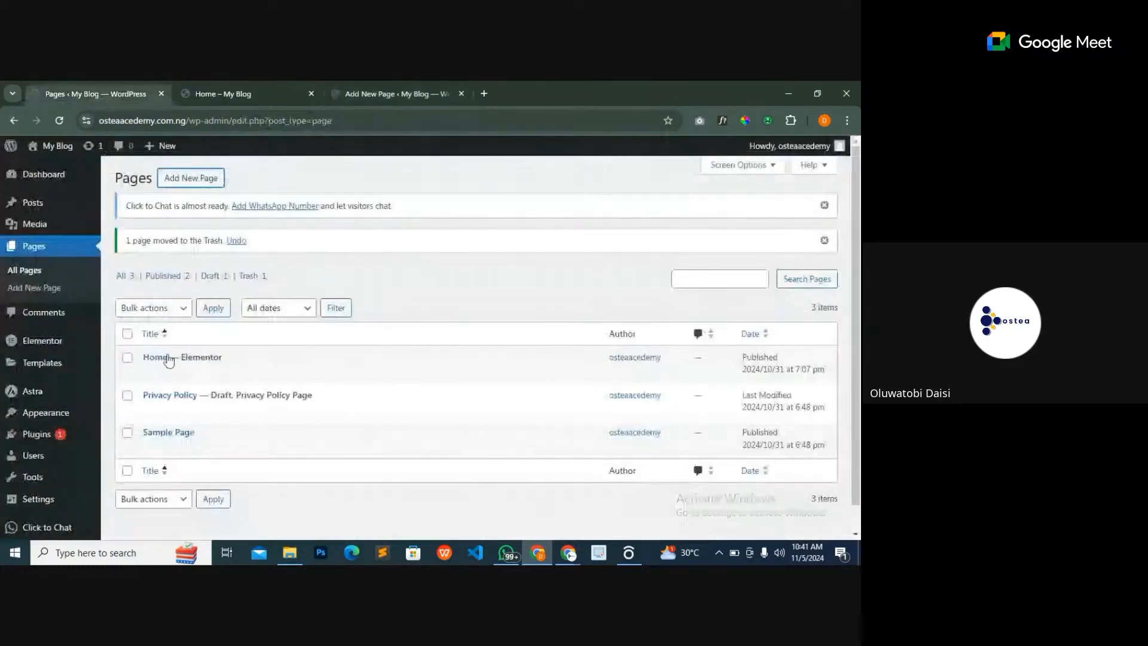
{"action": "left_click", "coordinate": [59, 120]}
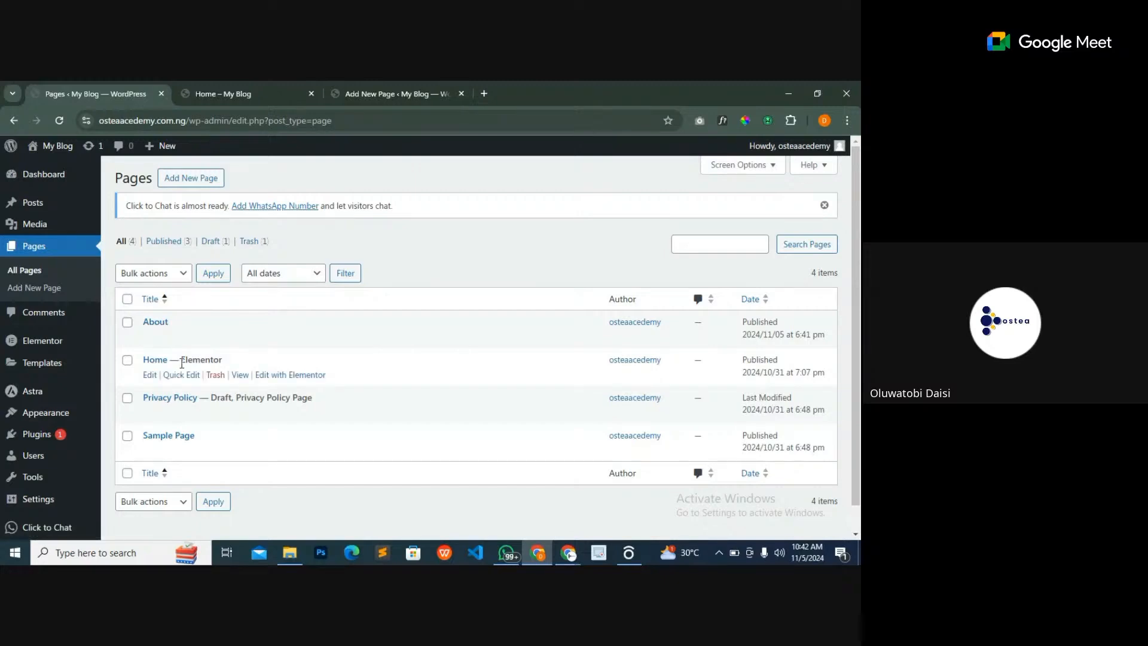
{"action": "left_click", "coordinate": [246, 92]}
{"action": "scroll", "coordinate": [291, 294], "scroll_direction": "down", "scroll_amount": 4}
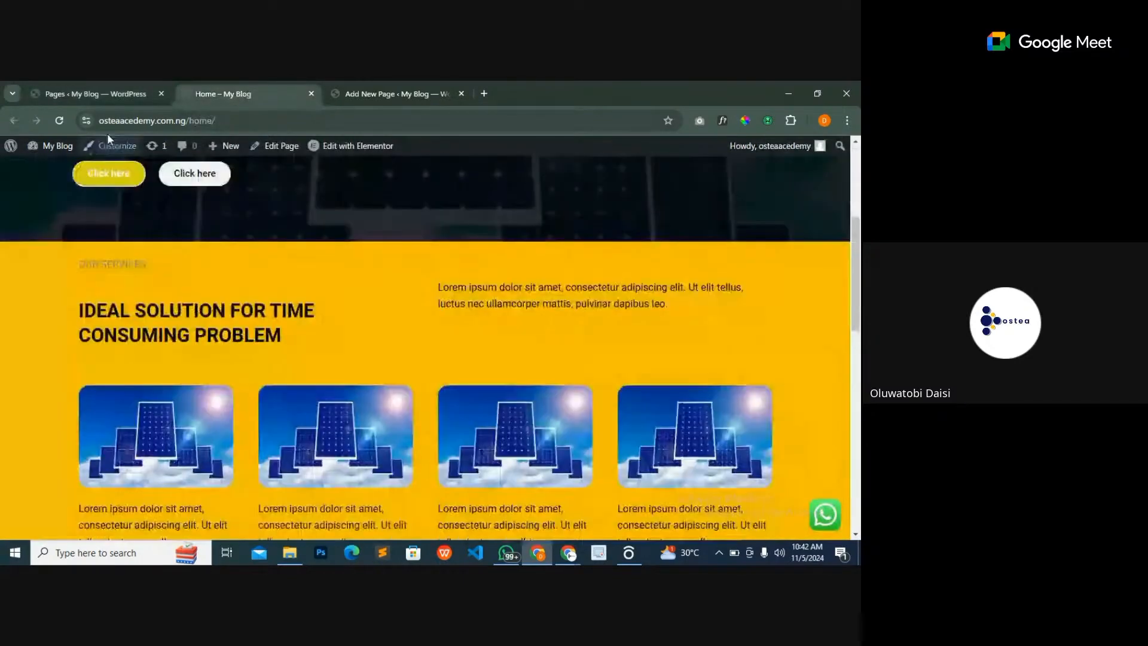
{"action": "left_click", "coordinate": [121, 91]}
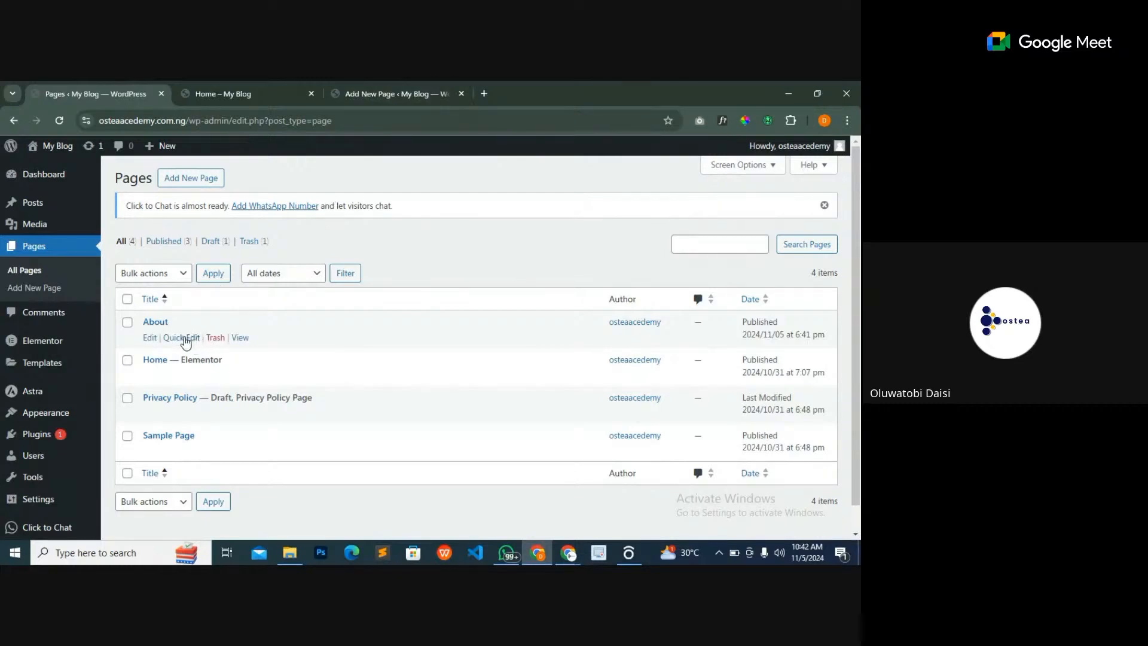
- Open the About page from the Pages list for editing in a separate browser tab
{"action": "right_click", "coordinate": [151, 340]}
{"action": "left_click", "coordinate": [218, 141]}
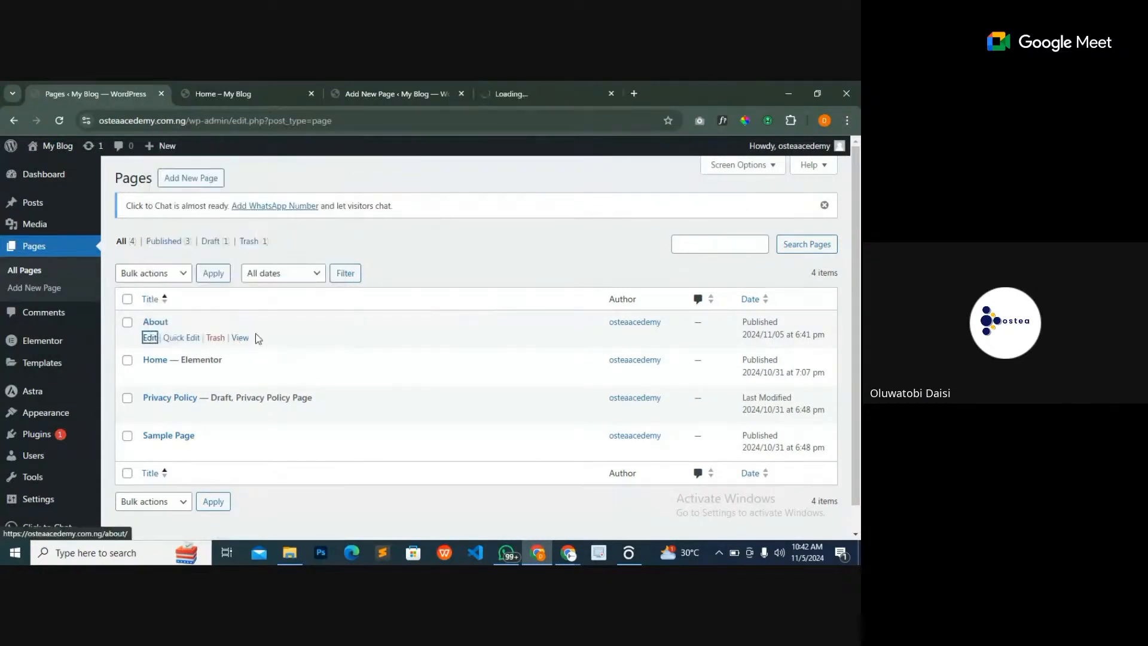
{"action": "left_click", "coordinate": [505, 95]}
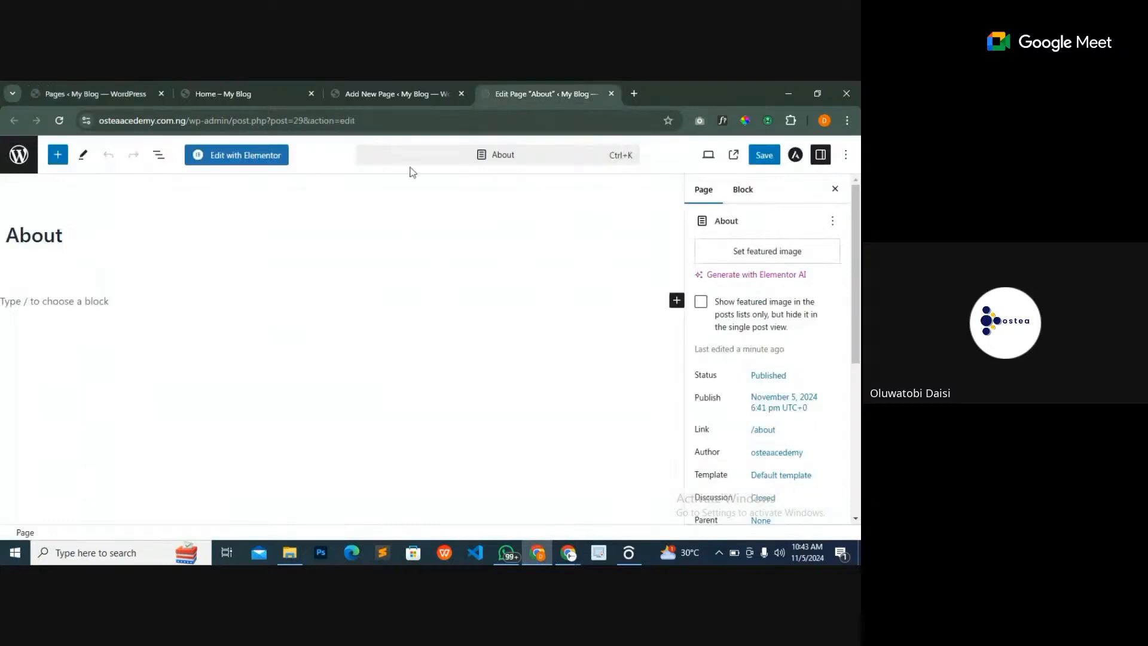
- Compare the tab where the About page was created with its separate edit tab, ending on the Pages list
{"action": "left_click", "coordinate": [389, 96]}
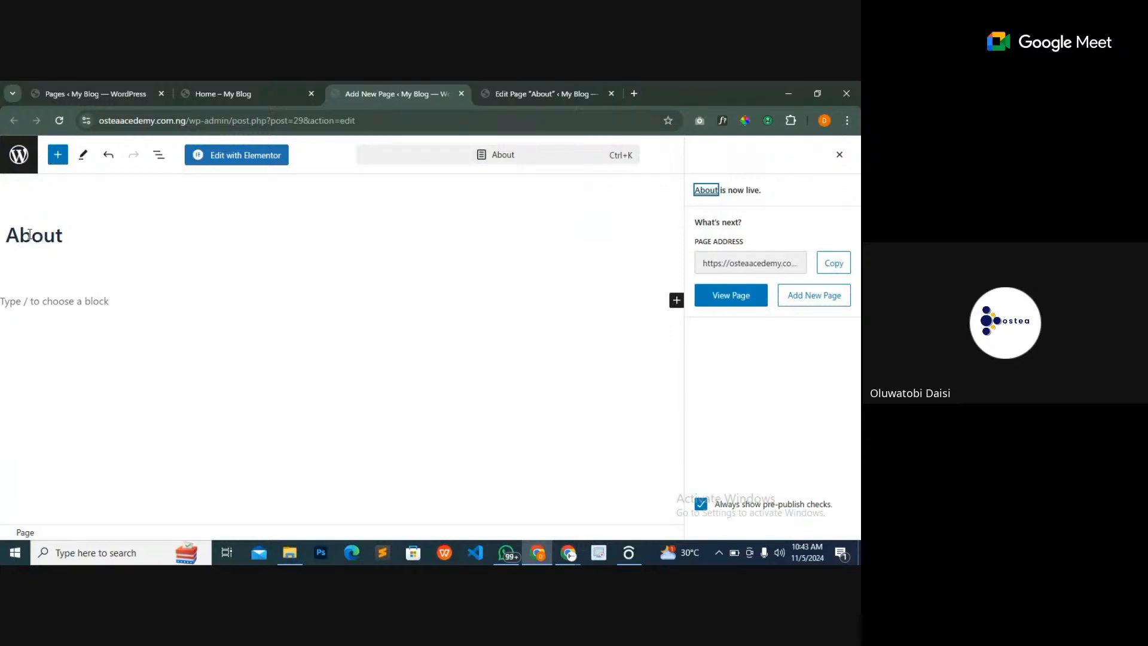
{"action": "left_click", "coordinate": [88, 99]}
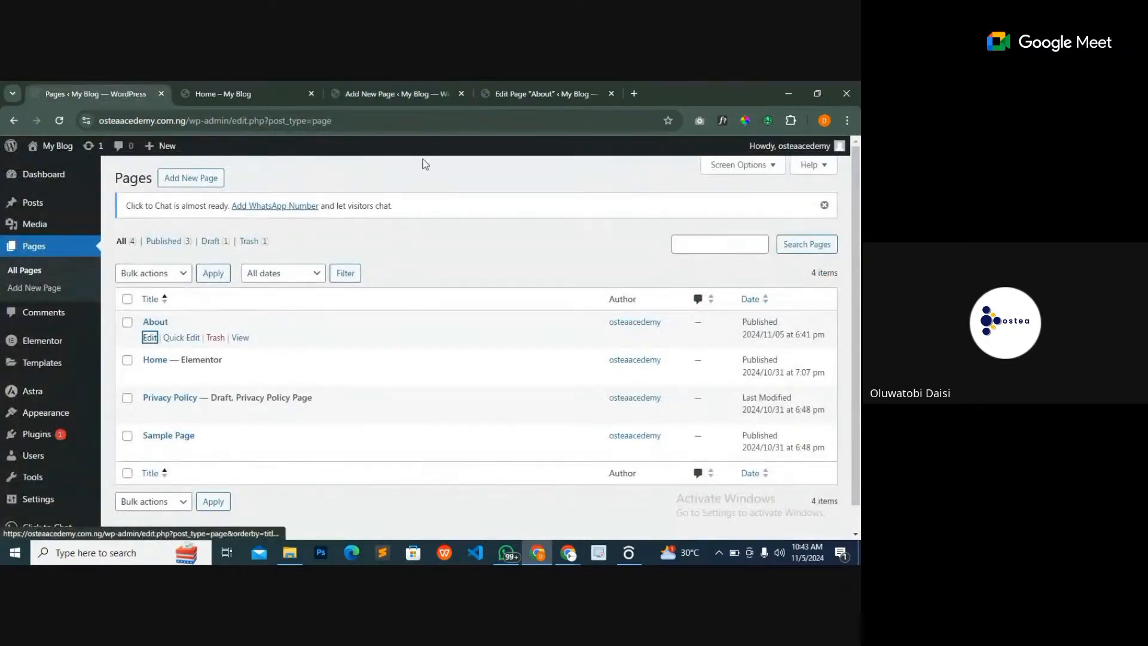
{"action": "left_click", "coordinate": [520, 94]}
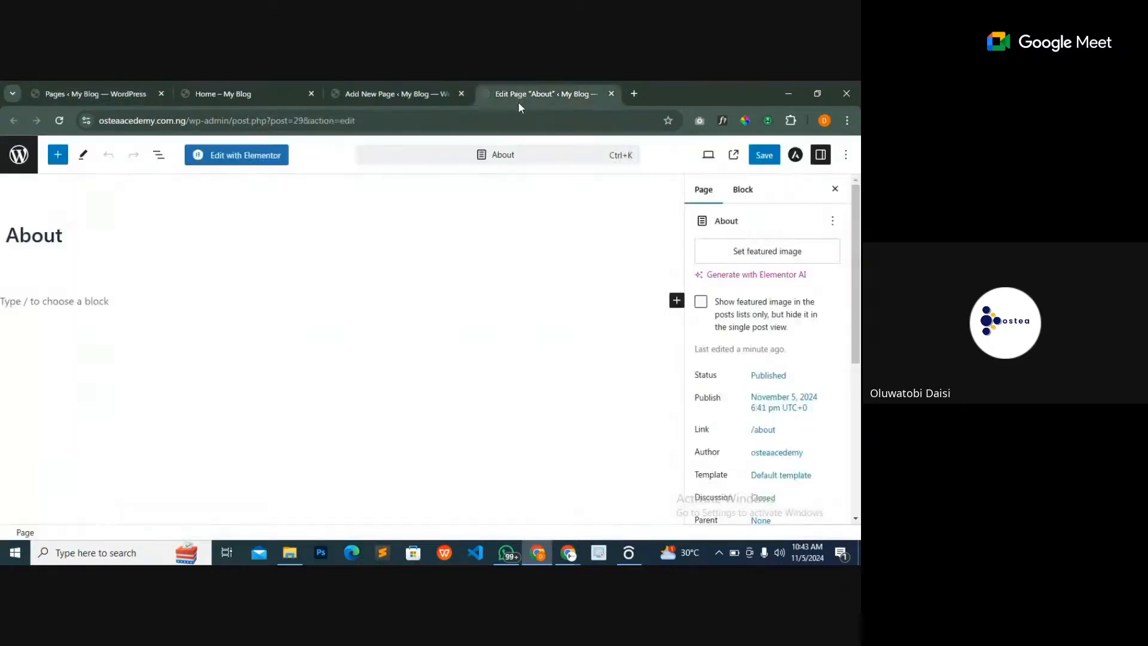
{"action": "left_click", "coordinate": [395, 103]}
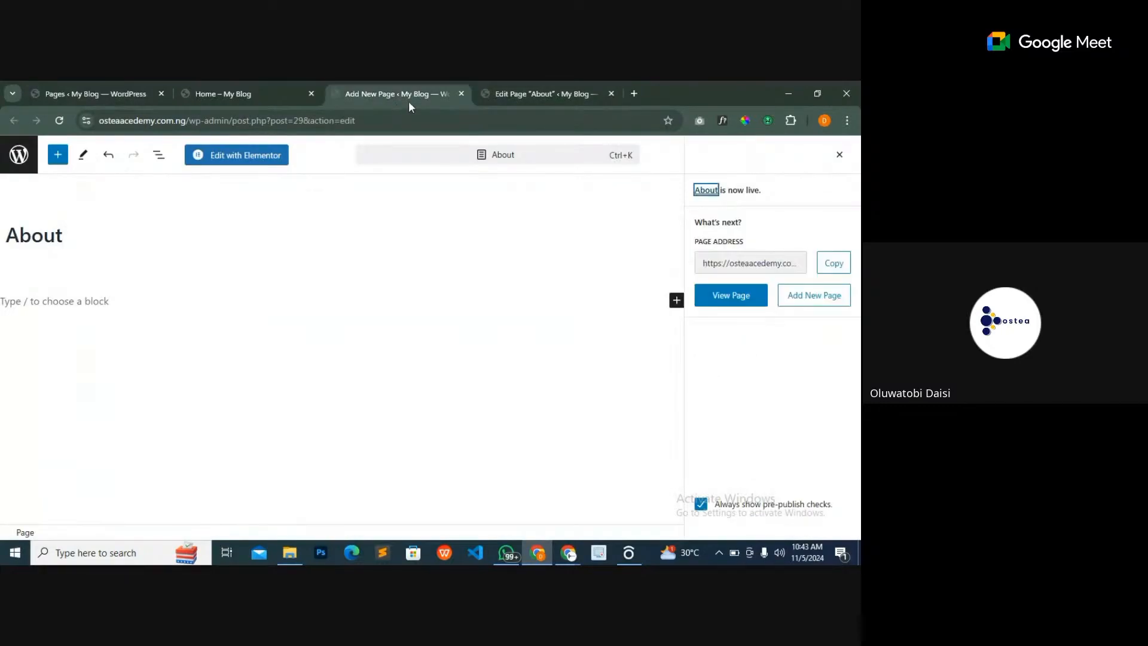
{"action": "left_click", "coordinate": [524, 91]}
{"action": "left_click", "coordinate": [378, 93]}
{"action": "left_click", "coordinate": [501, 92]}
{"action": "left_click", "coordinate": [405, 98]}
{"action": "left_click", "coordinate": [78, 92]}
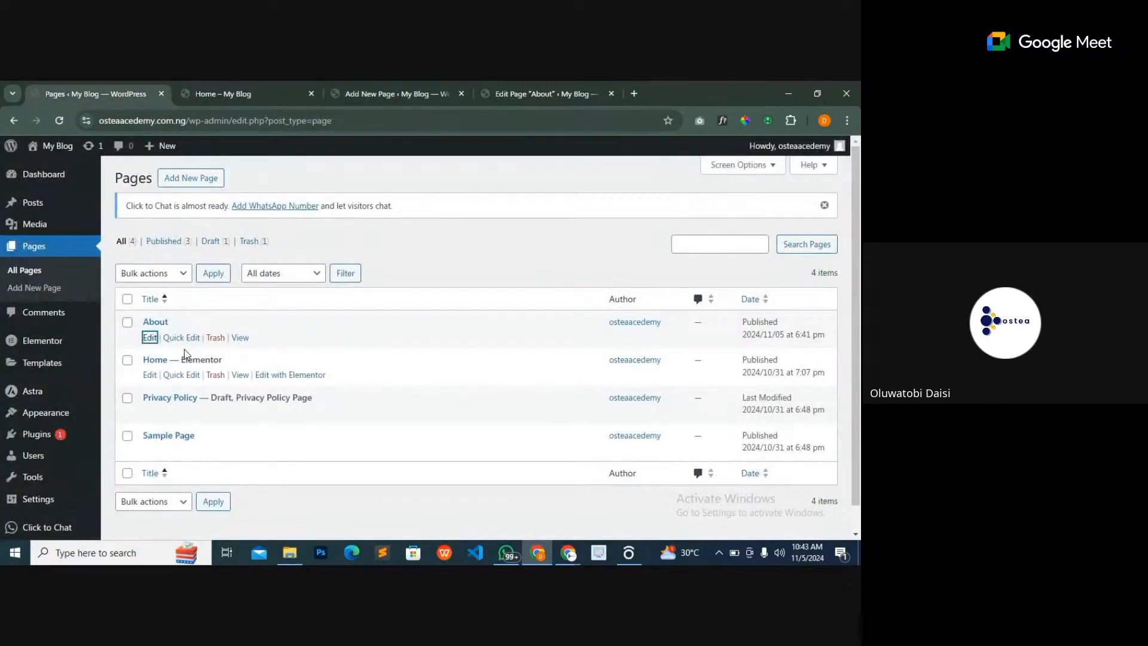
- Close the duplicate About edit tab and open the About page in the Elementor editor from the remaining one
{"action": "left_click", "coordinate": [375, 86]}
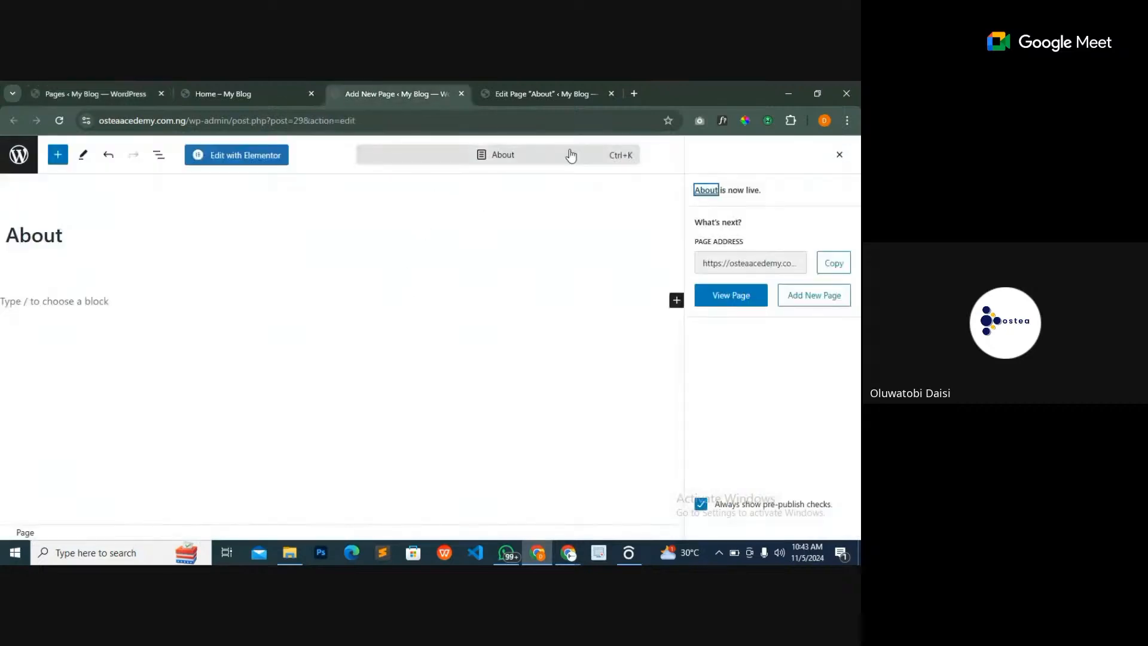
{"action": "left_click", "coordinate": [611, 93]}
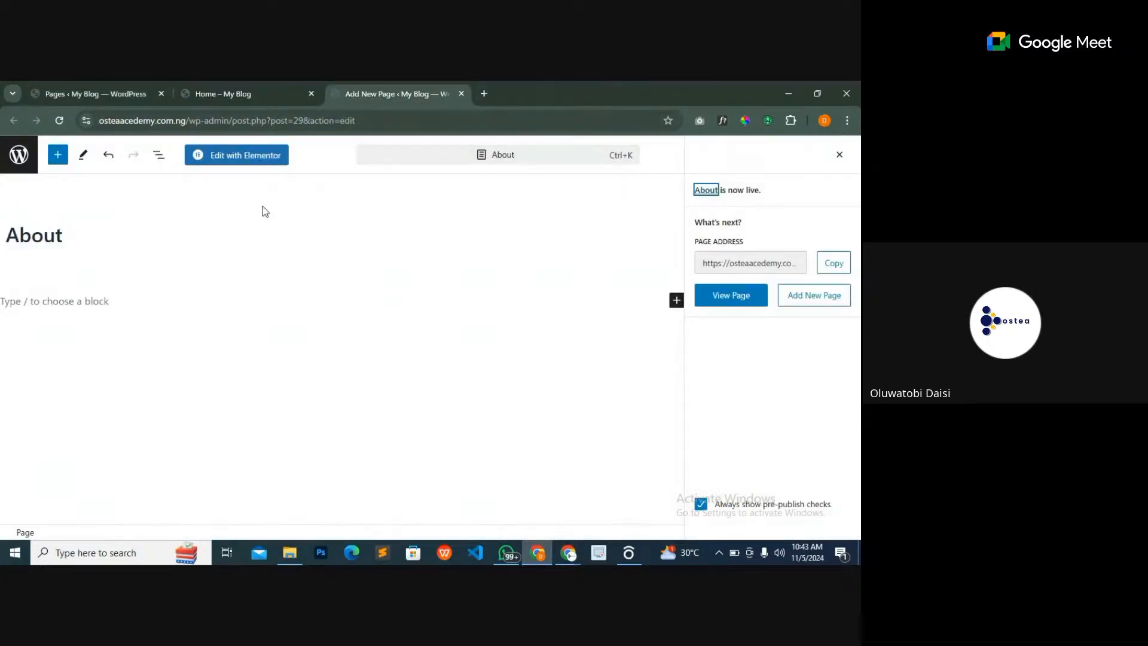
{"action": "left_click", "coordinate": [243, 159]}
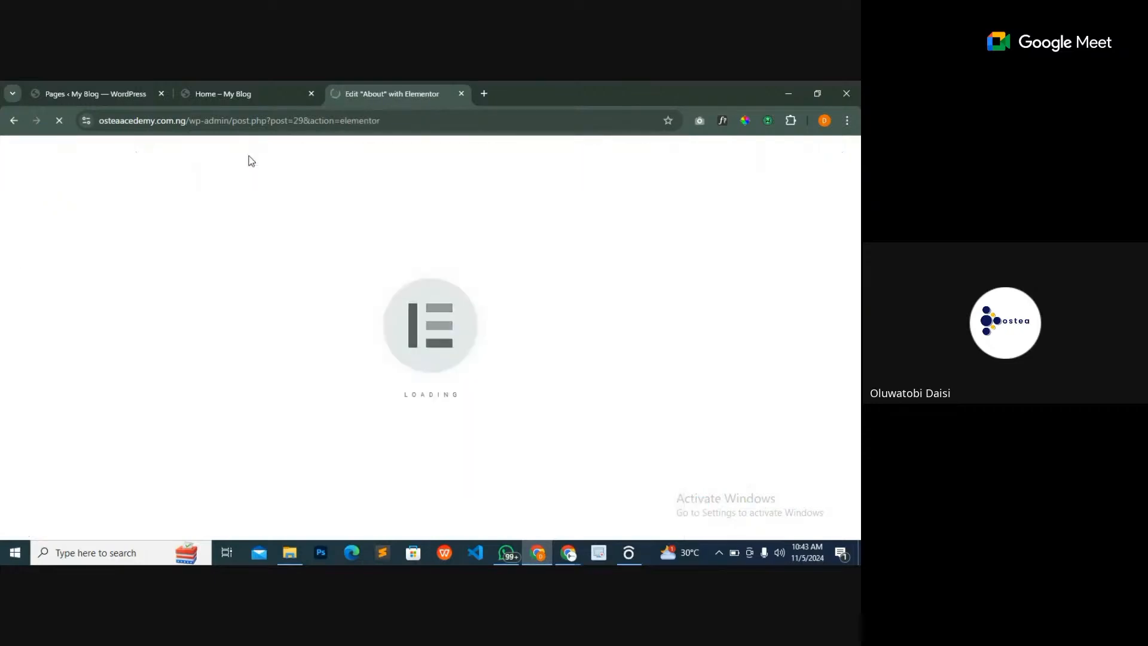
{"action": "left_click", "coordinate": [63, 91]}
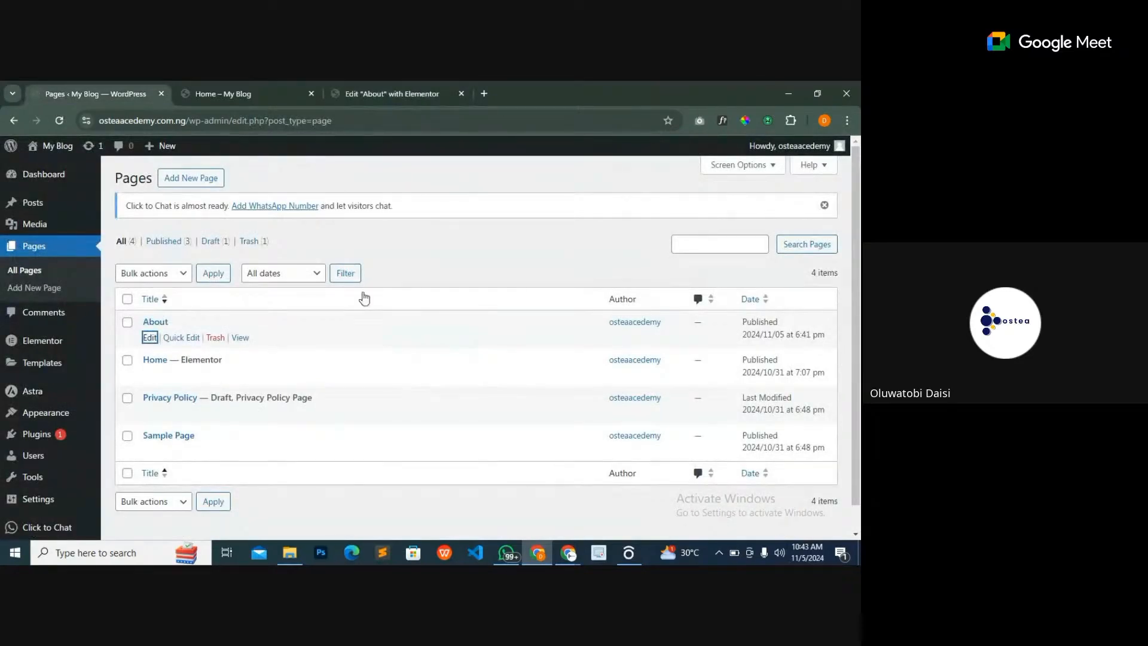
{"action": "left_click", "coordinate": [386, 93]}
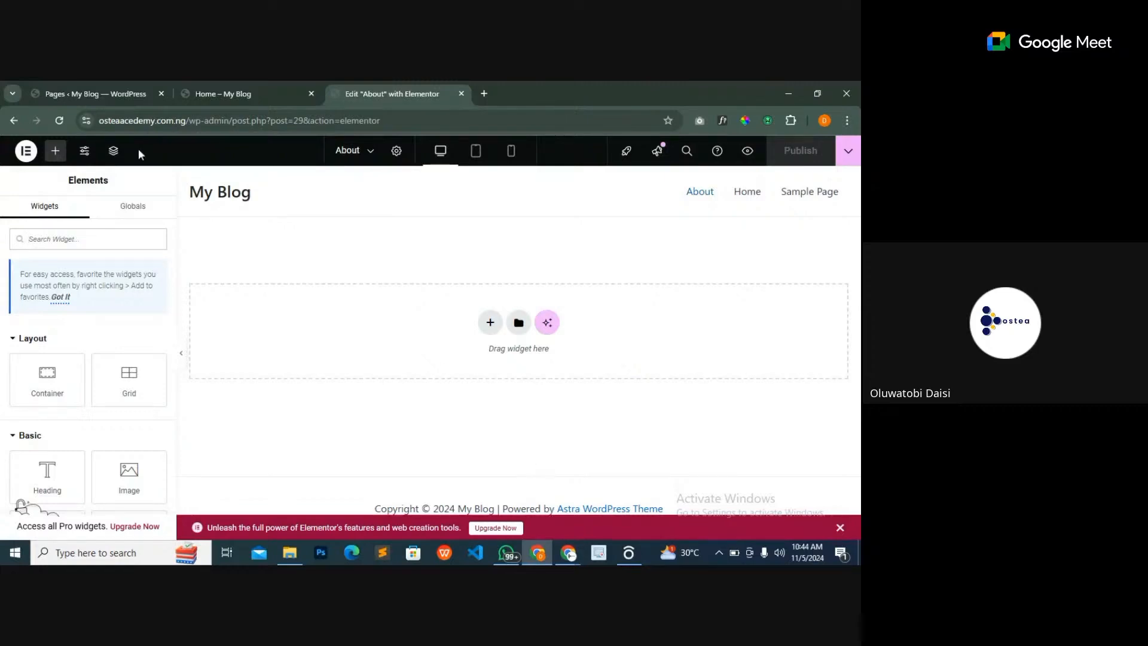
- Refresh the Pages list and examine the About entry's editing options alongside its Elementor canvas
{"action": "left_click", "coordinate": [96, 94]}
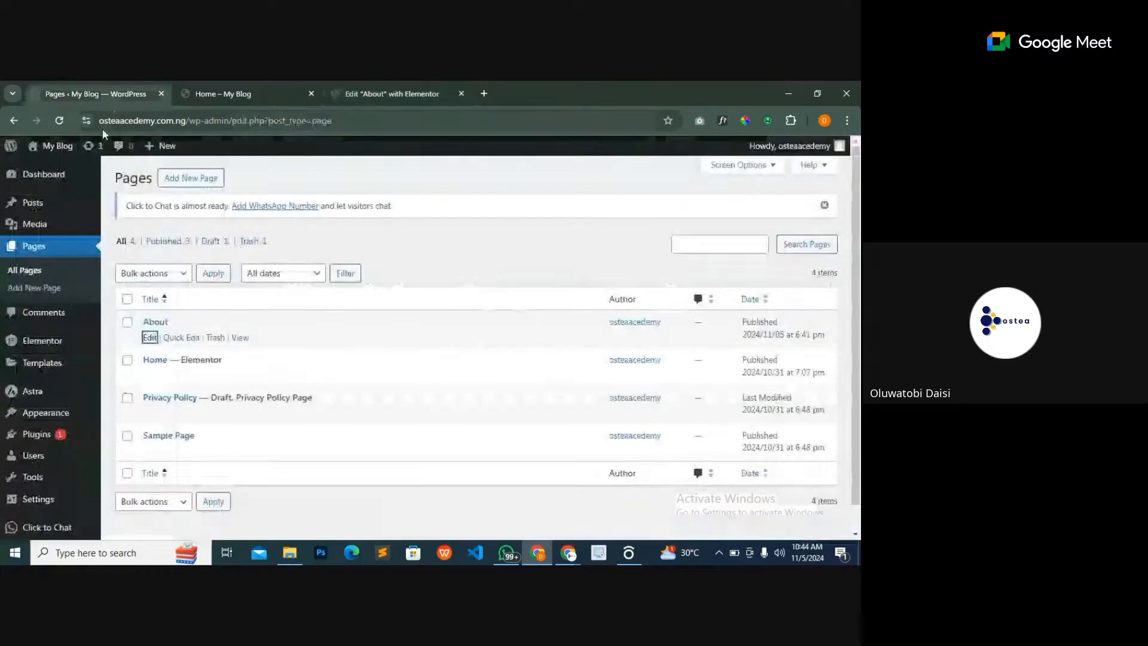
{"action": "left_click", "coordinate": [60, 122]}
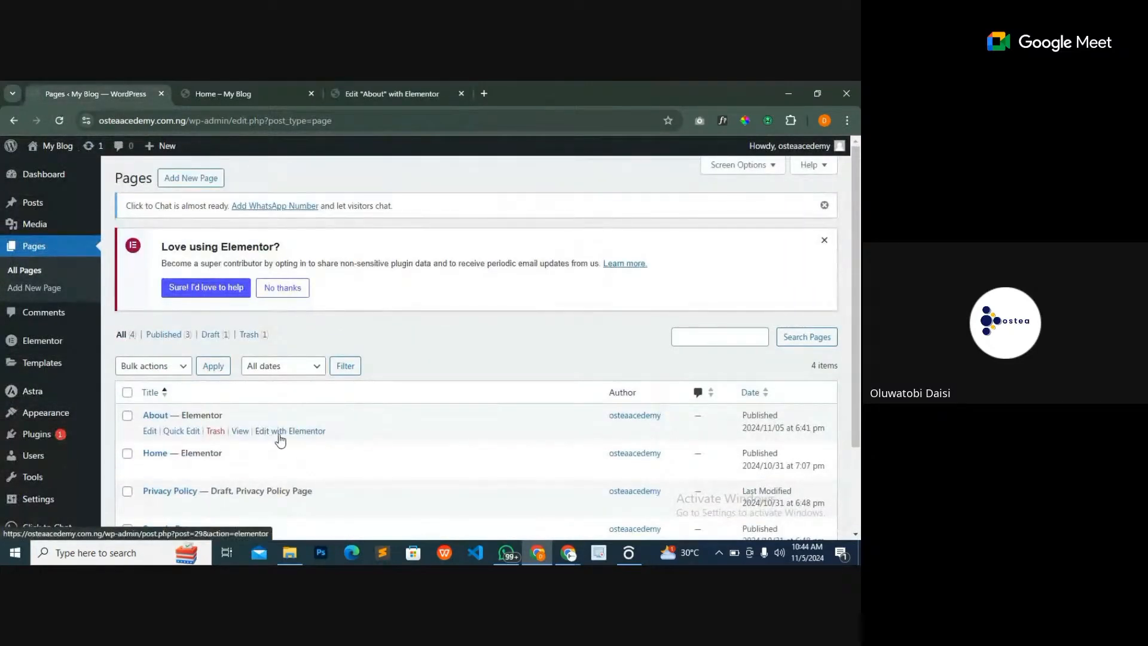
{"action": "scroll", "coordinate": [285, 438], "scroll_direction": "down", "scroll_amount": 2}
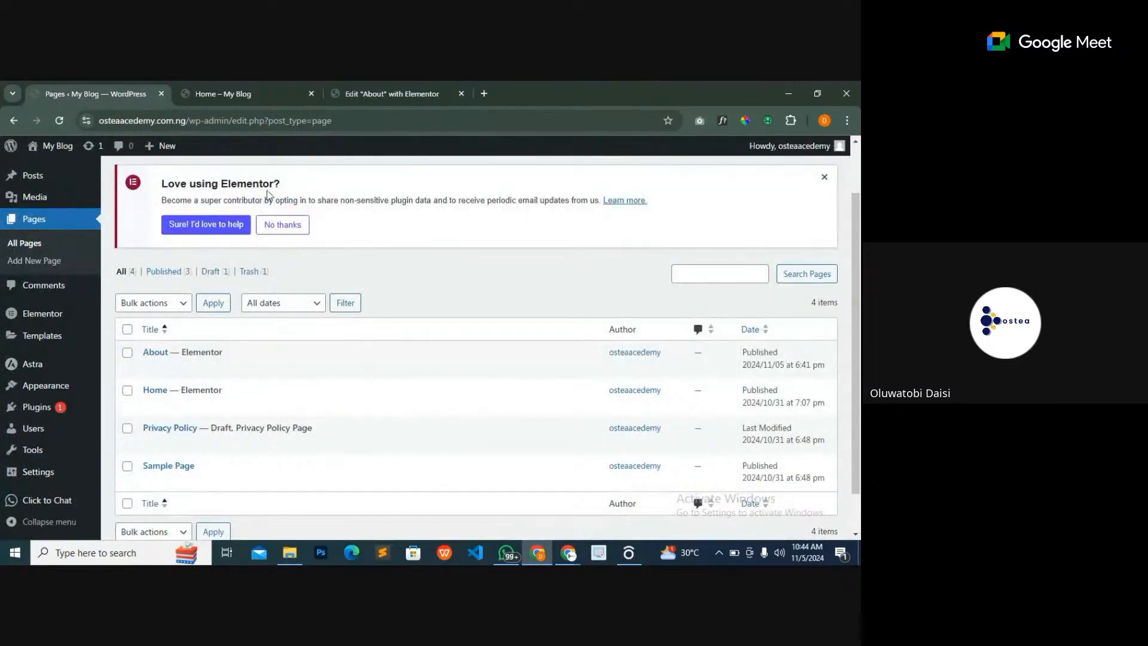
{"action": "left_click", "coordinate": [389, 94]}
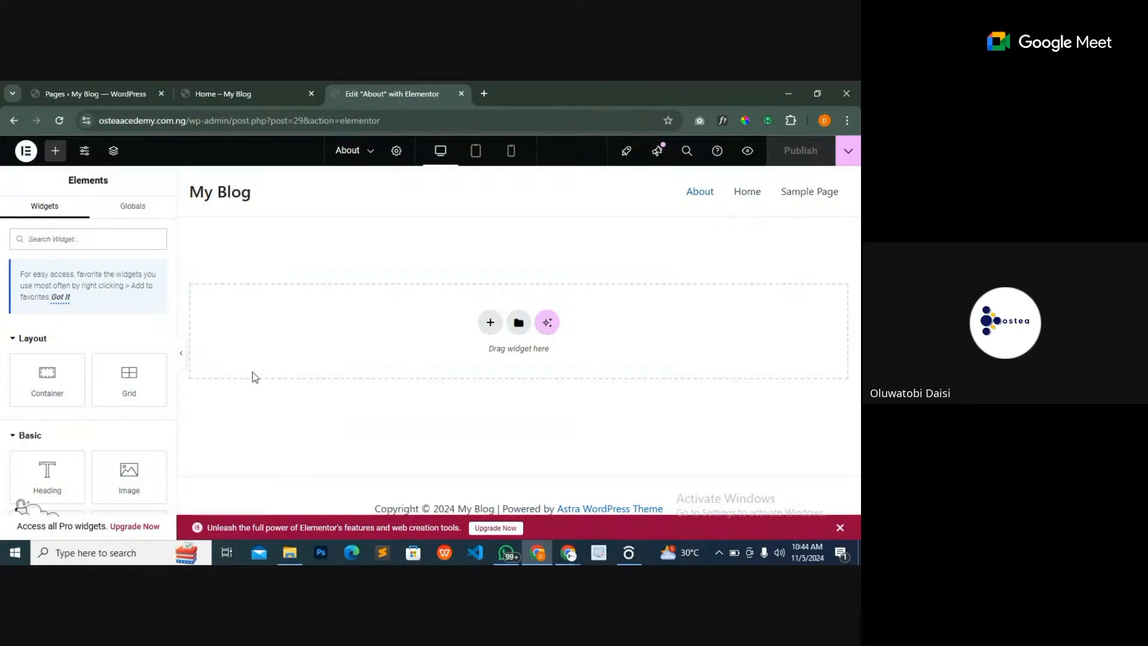
{"action": "left_click", "coordinate": [85, 91]}
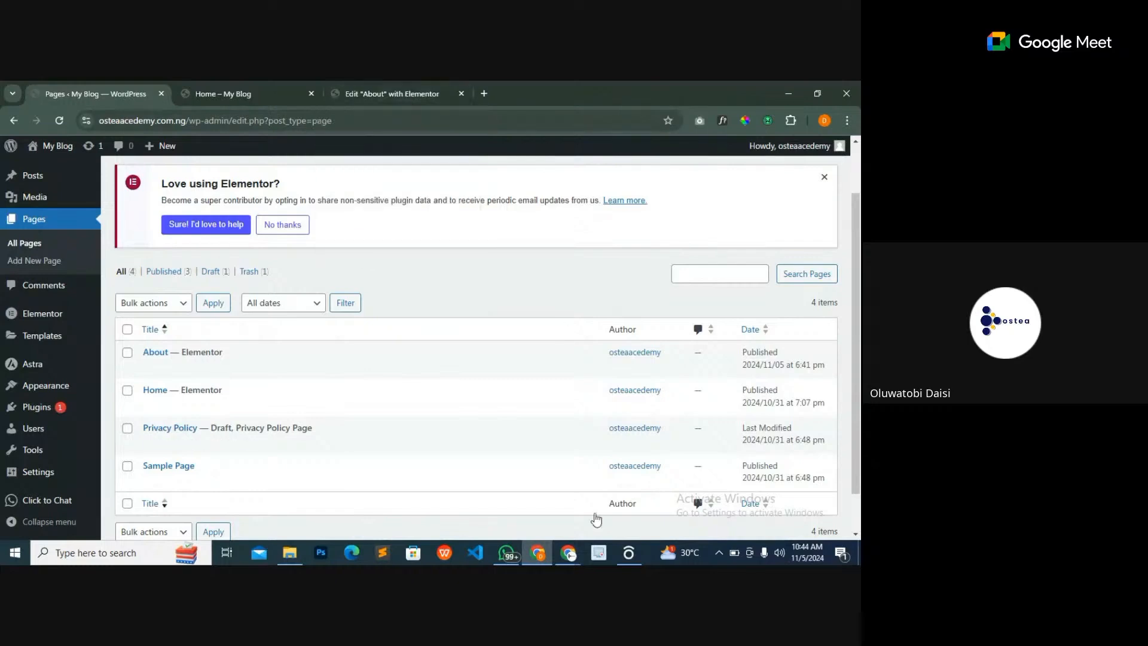
- Switch to Google Meet, read the in-call messages, and return to the WordPress browser window
{"action": "left_click", "coordinate": [568, 553]}
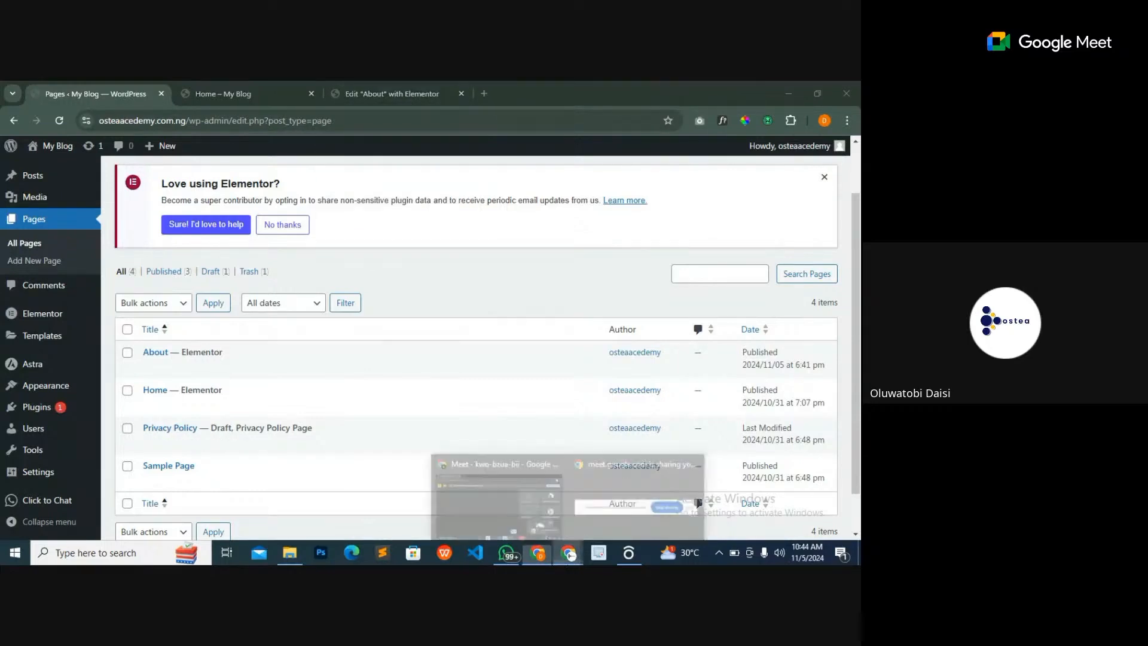
{"action": "left_click", "coordinate": [513, 503]}
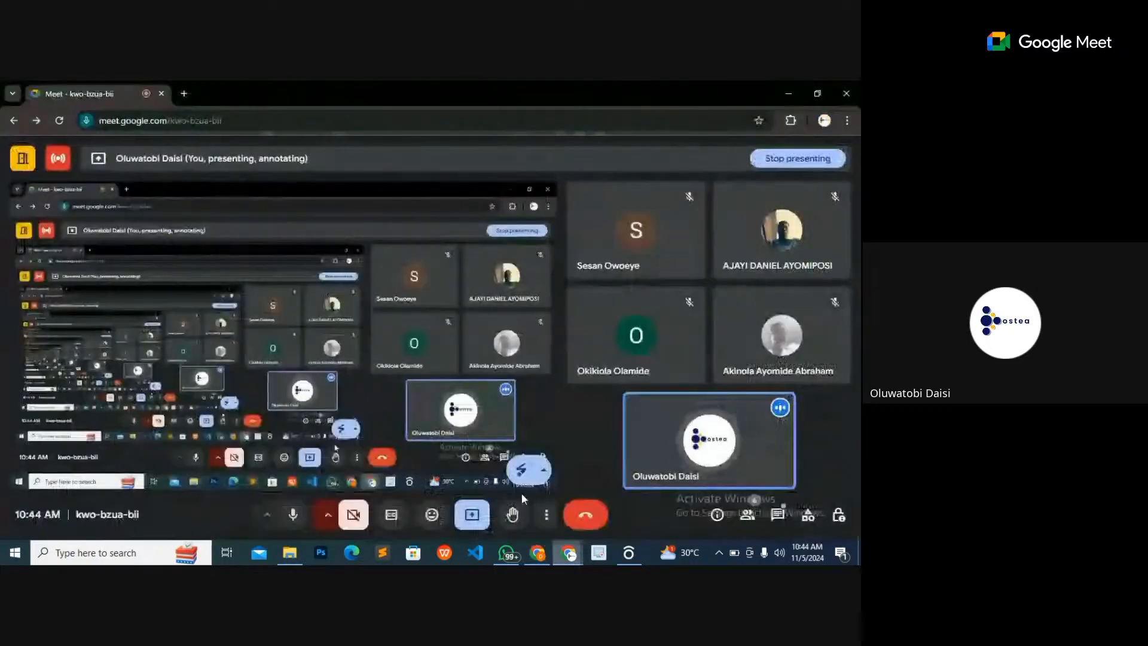
{"action": "left_click", "coordinate": [777, 515]}
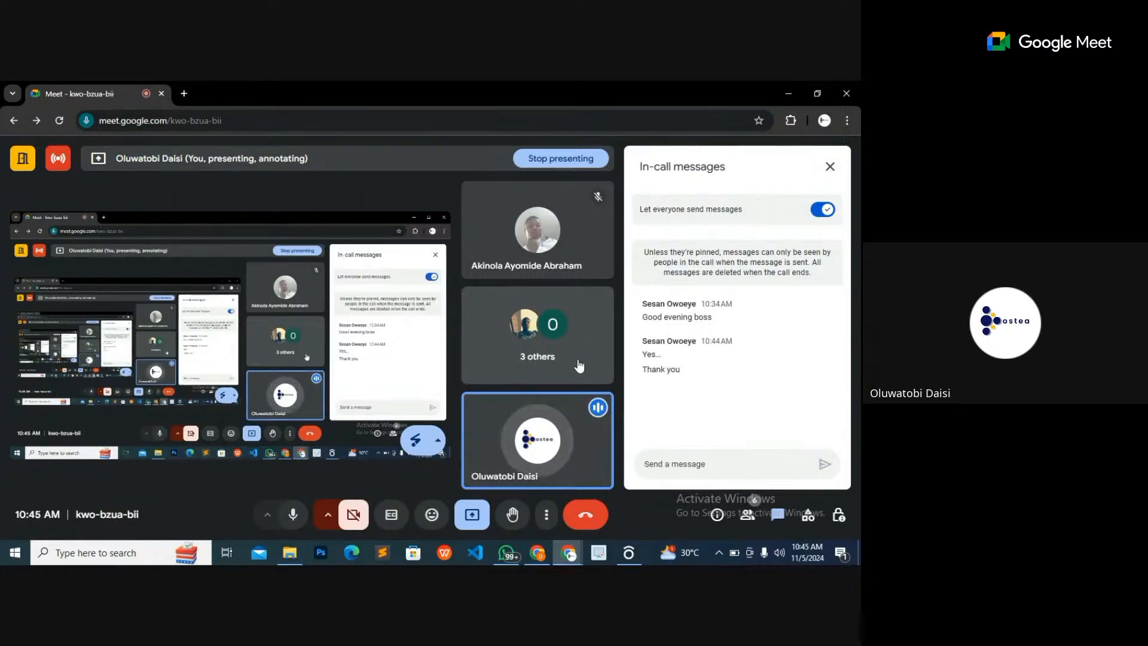
{"action": "left_click", "coordinate": [544, 558]}
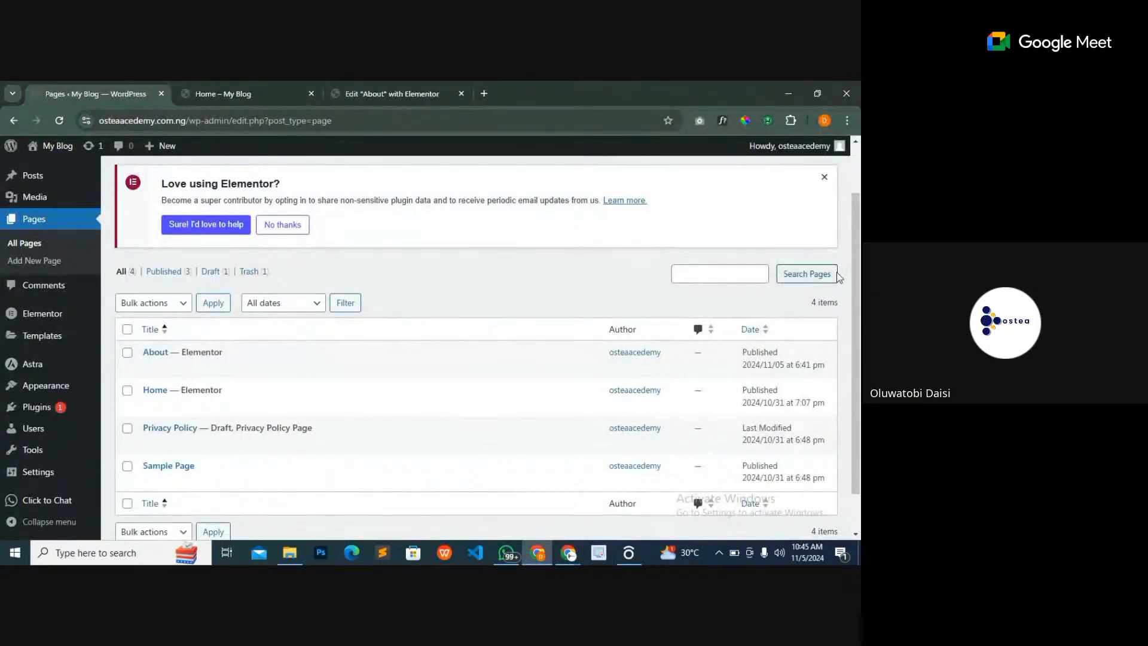
- Review the published Home page from the hero down to the car image section and back to its start
{"action": "left_click", "coordinate": [259, 94]}
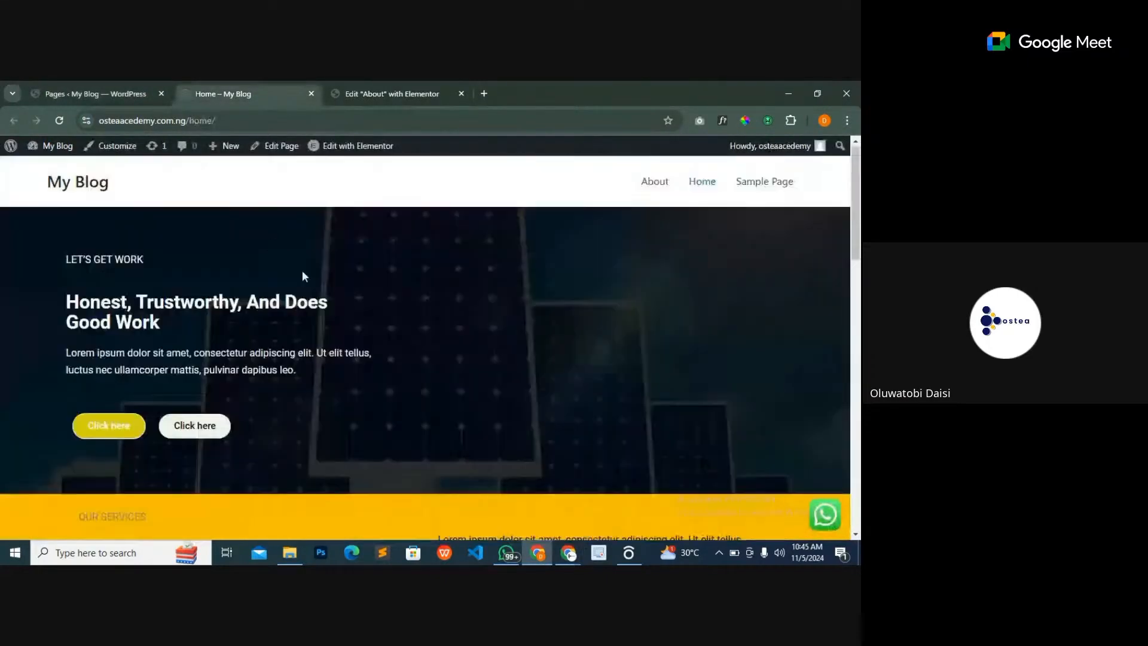
{"action": "scroll", "coordinate": [297, 441], "scroll_direction": "down", "scroll_amount": 10}
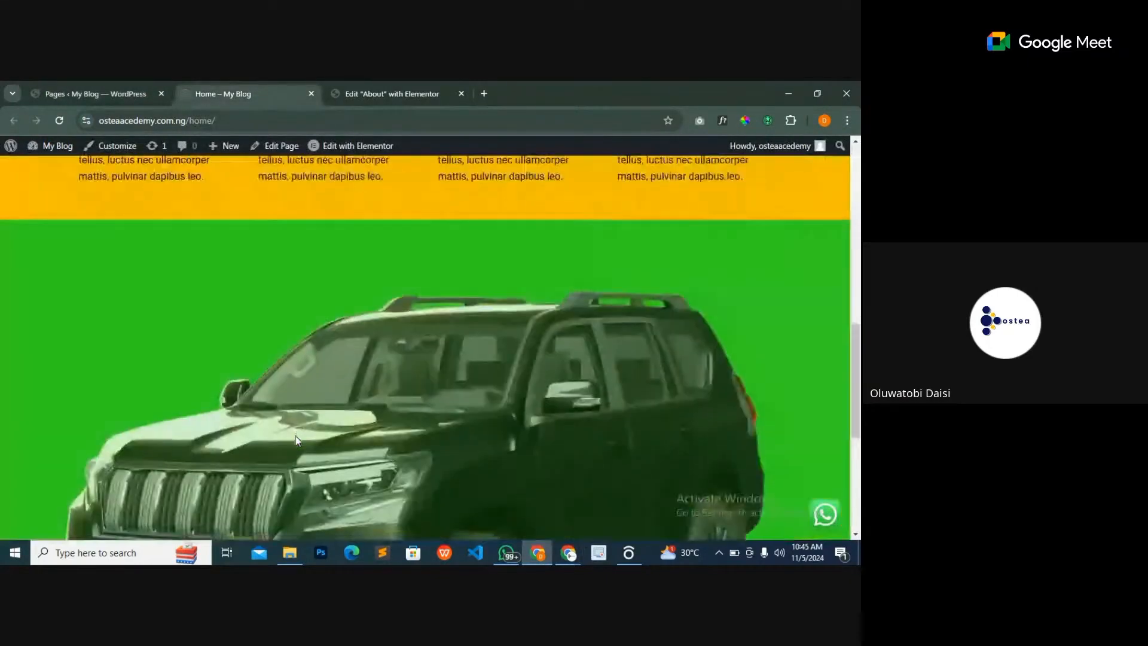
{"action": "scroll", "coordinate": [294, 437], "scroll_direction": "up", "scroll_amount": 8}
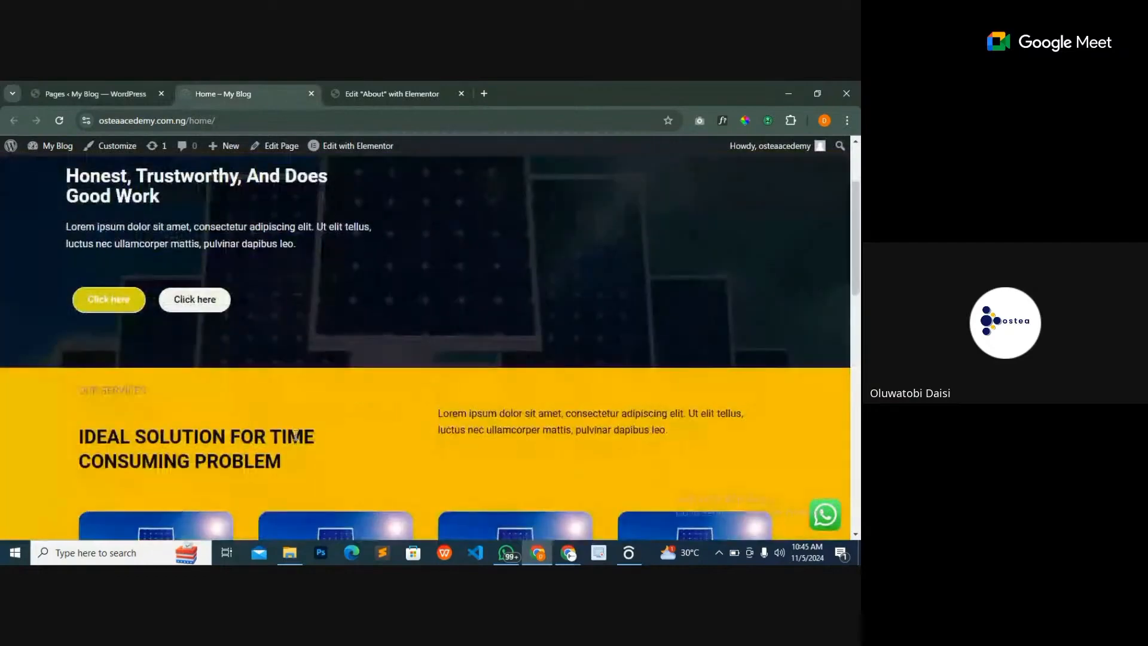
{"action": "scroll", "coordinate": [296, 435], "scroll_direction": "up", "scroll_amount": 2}
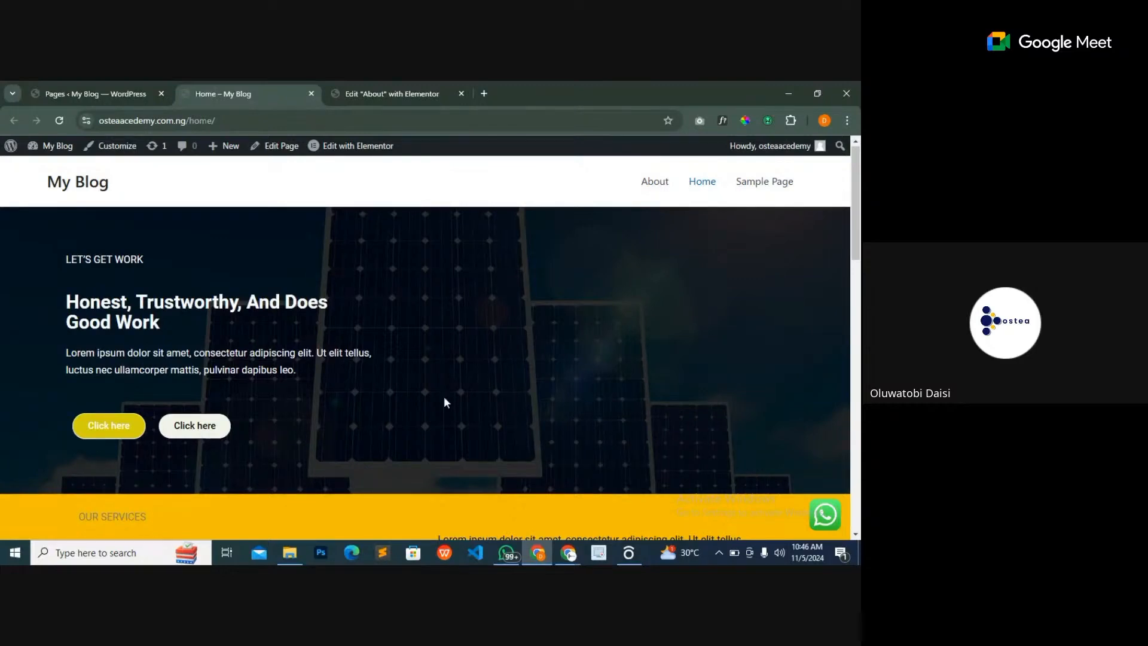
- Review the Home page's services section, car image and copyright footer, and return to the hero section
{"action": "scroll", "coordinate": [440, 395], "scroll_direction": "down", "scroll_amount": 4}
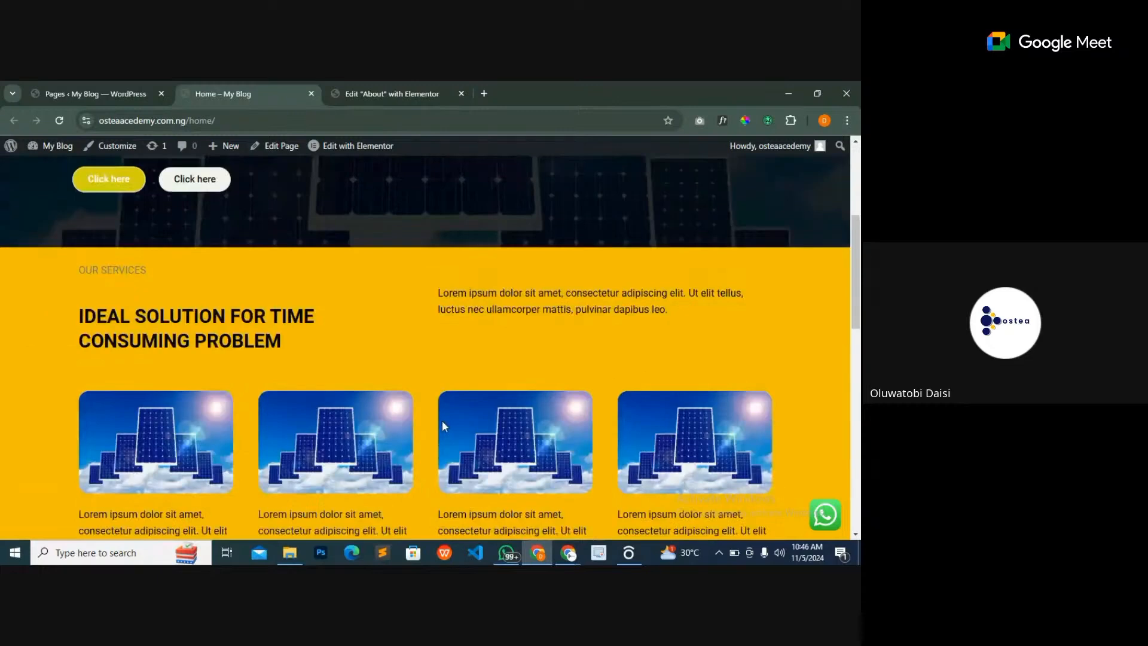
{"action": "scroll", "coordinate": [443, 421], "scroll_direction": "down", "scroll_amount": 10}
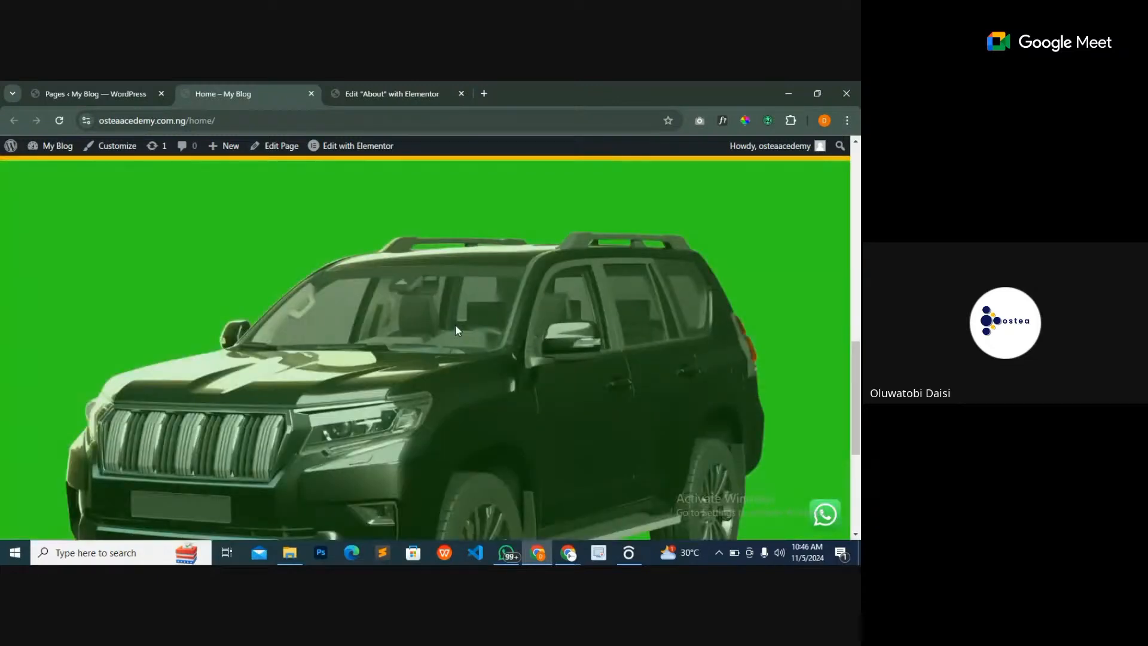
{"action": "scroll", "coordinate": [451, 323], "scroll_direction": "down", "scroll_amount": 4}
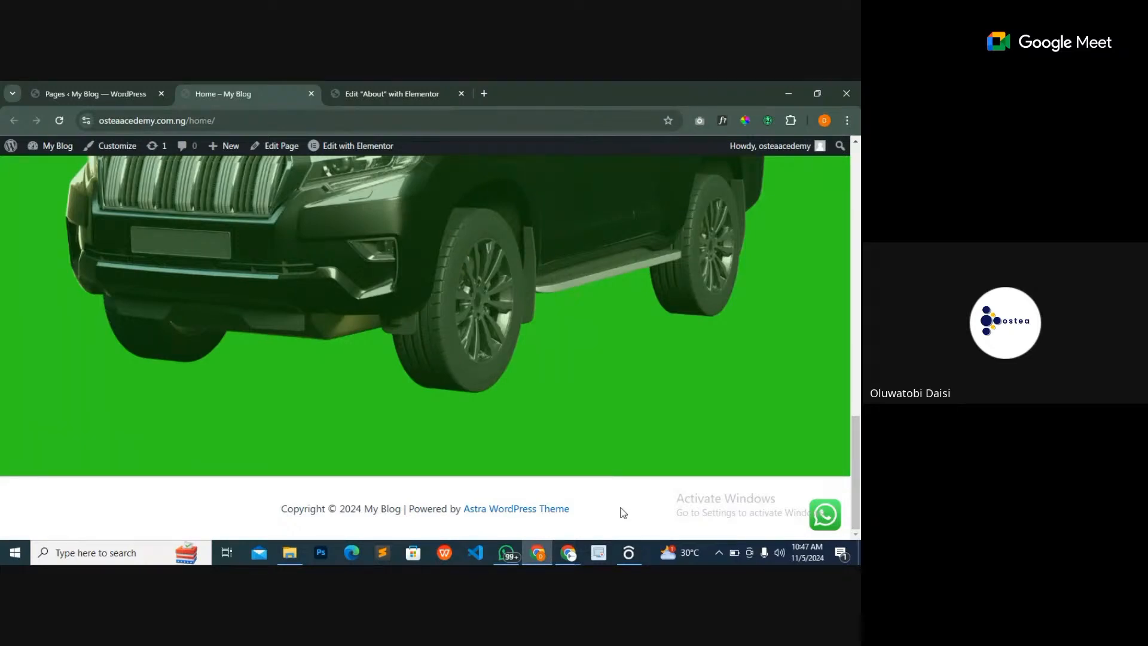
{"action": "scroll", "coordinate": [623, 513], "scroll_direction": "up", "scroll_amount": 10}
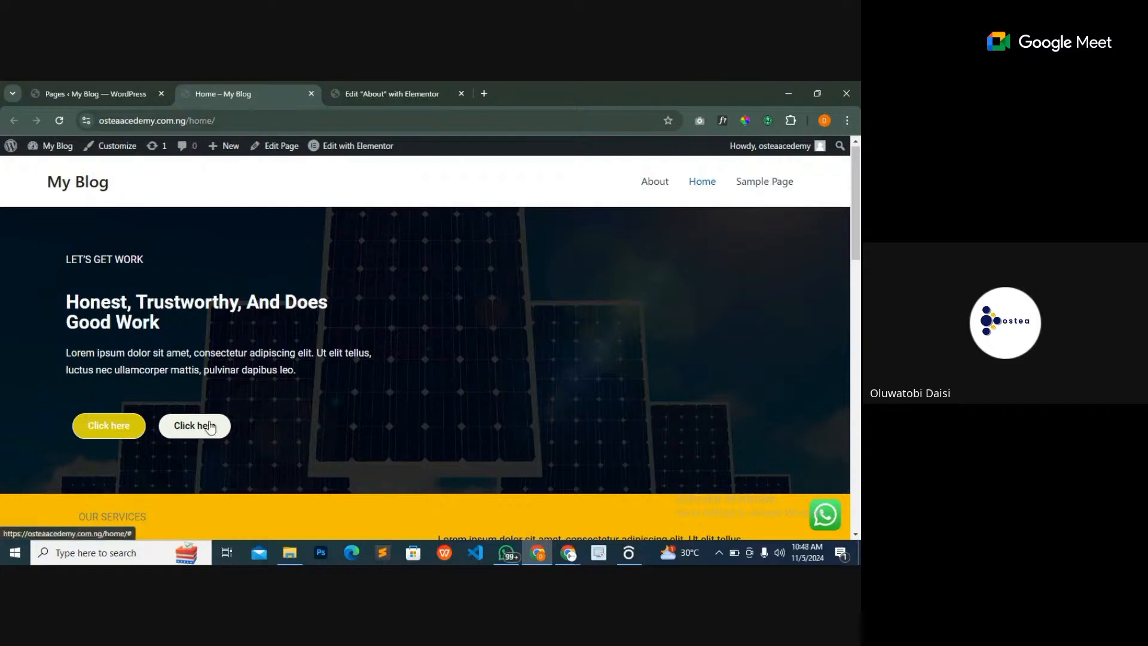
- Compare the empty About canvas with the Home page's hero, services and car image sections
{"action": "left_click", "coordinate": [382, 98]}
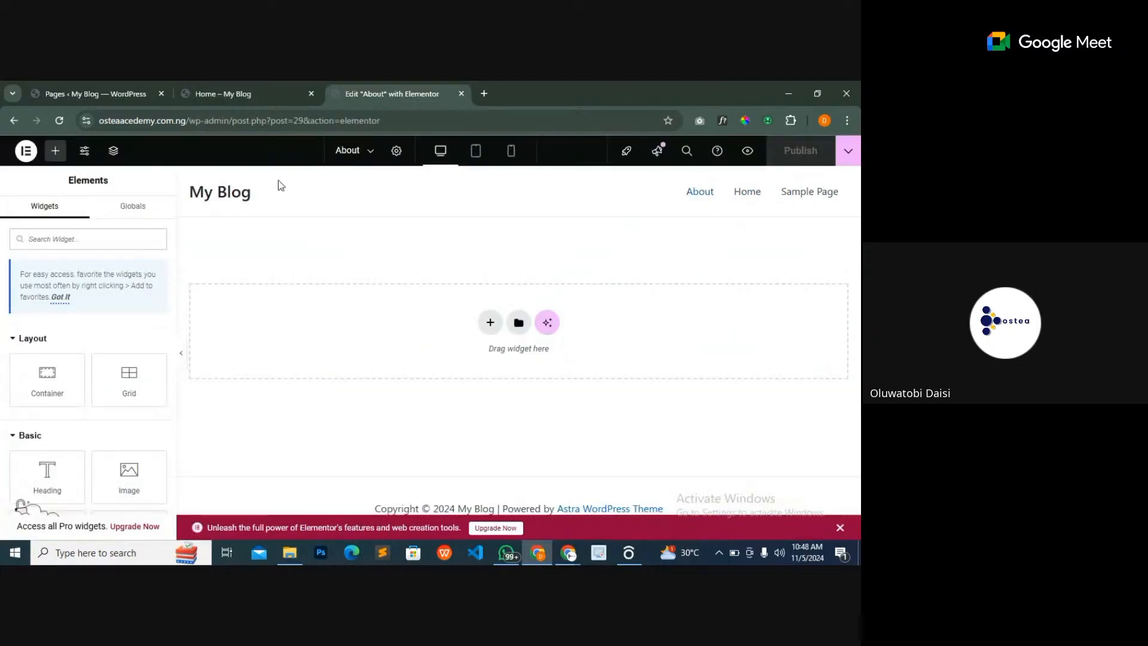
{"action": "left_click", "coordinate": [252, 103]}
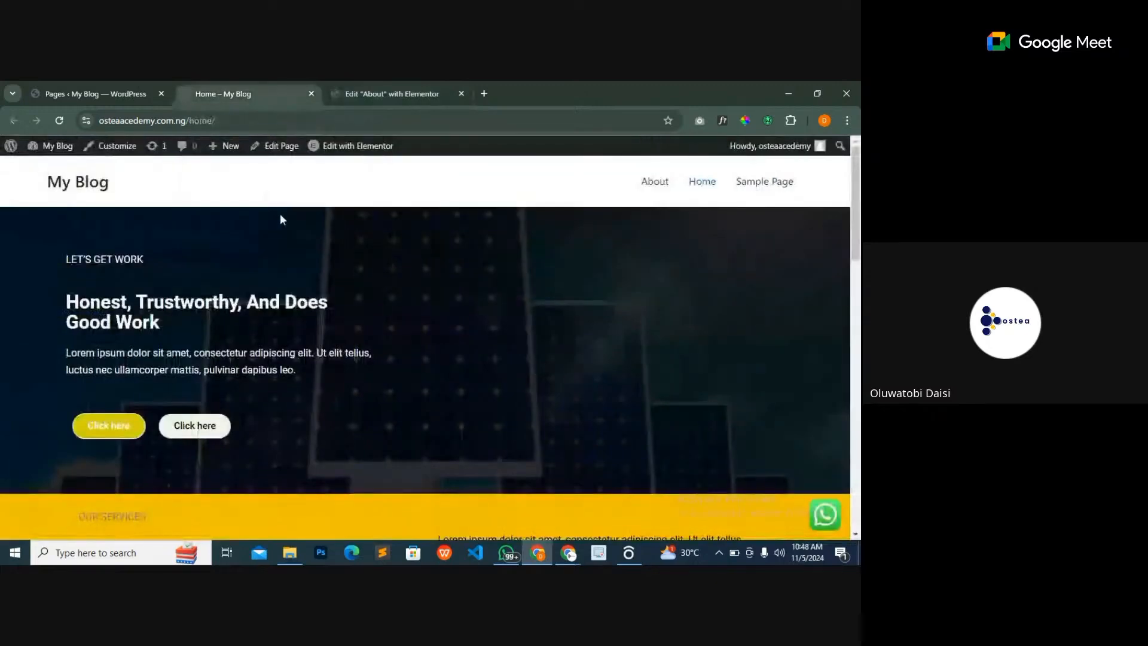
{"action": "scroll", "coordinate": [311, 474], "scroll_direction": "down", "scroll_amount": 2}
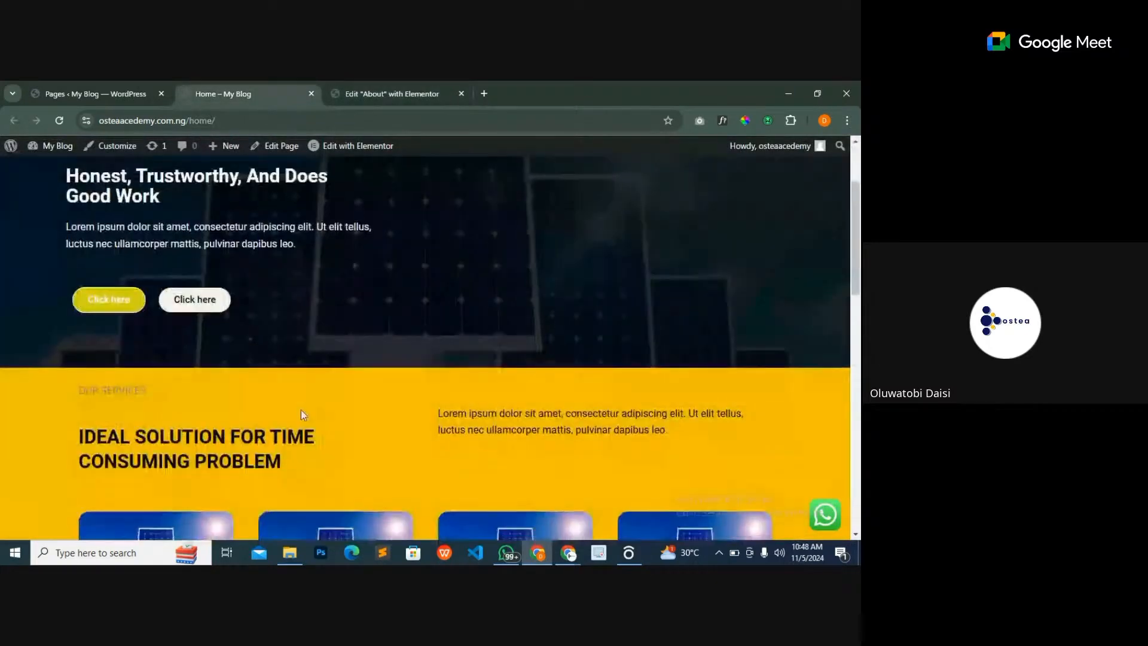
{"action": "scroll", "coordinate": [357, 328], "scroll_direction": "down", "scroll_amount": 10}
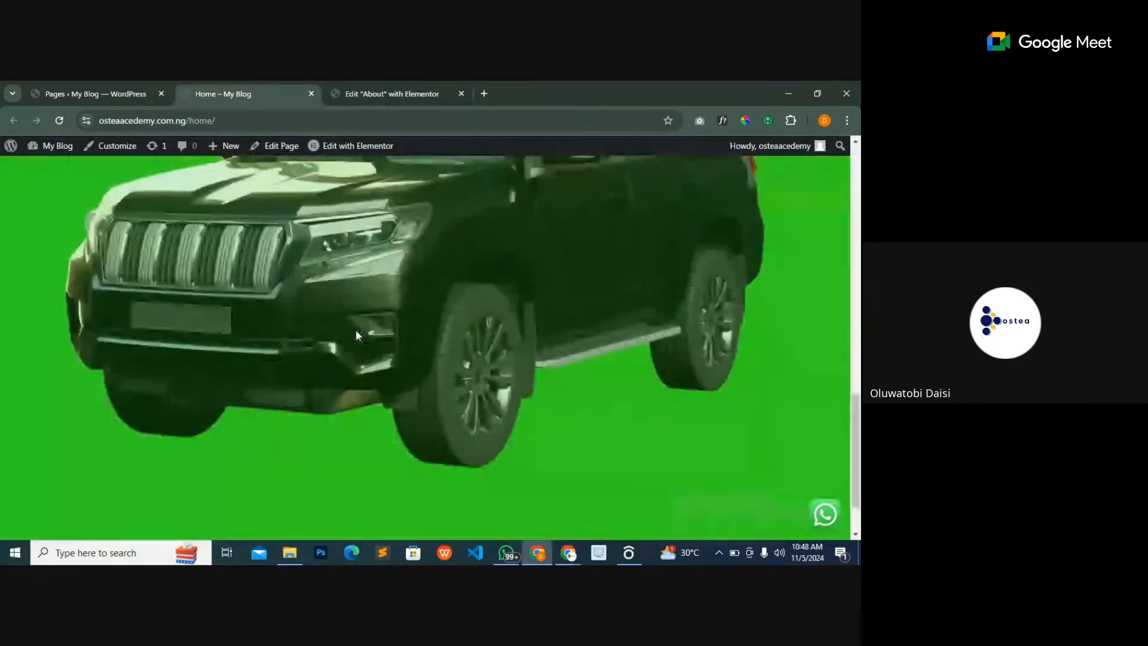
{"action": "scroll", "coordinate": [357, 330], "scroll_direction": "up", "scroll_amount": 8}
{"action": "scroll", "coordinate": [356, 330], "scroll_direction": "up", "scroll_amount": 3}
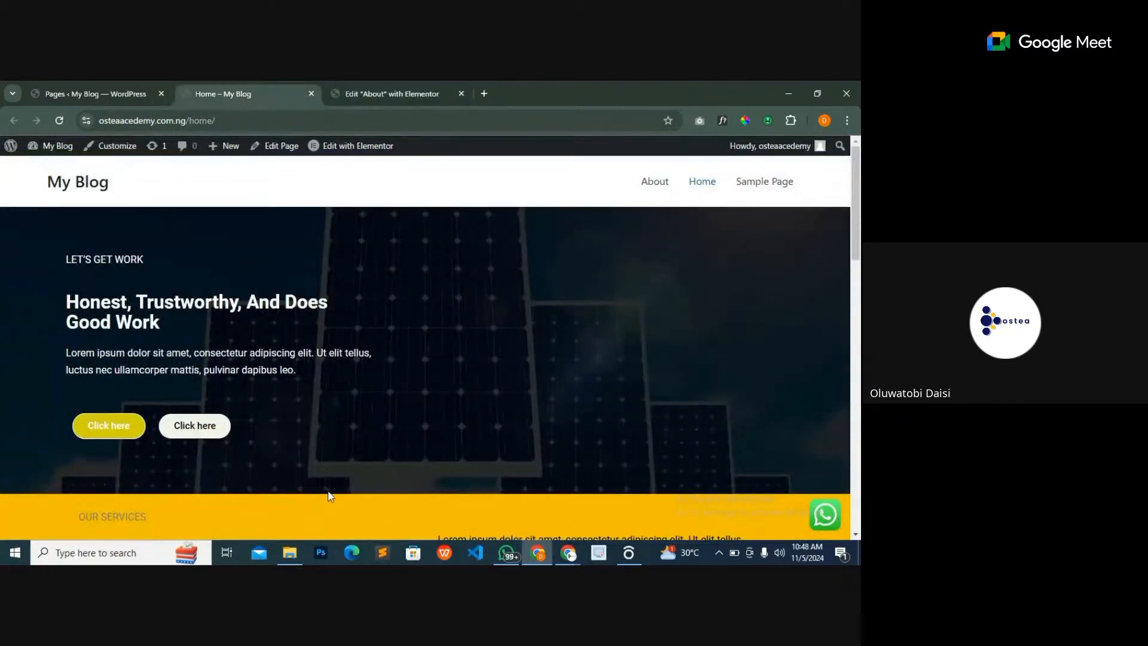
{"action": "scroll", "coordinate": [328, 458], "scroll_direction": "down", "scroll_amount": 5}
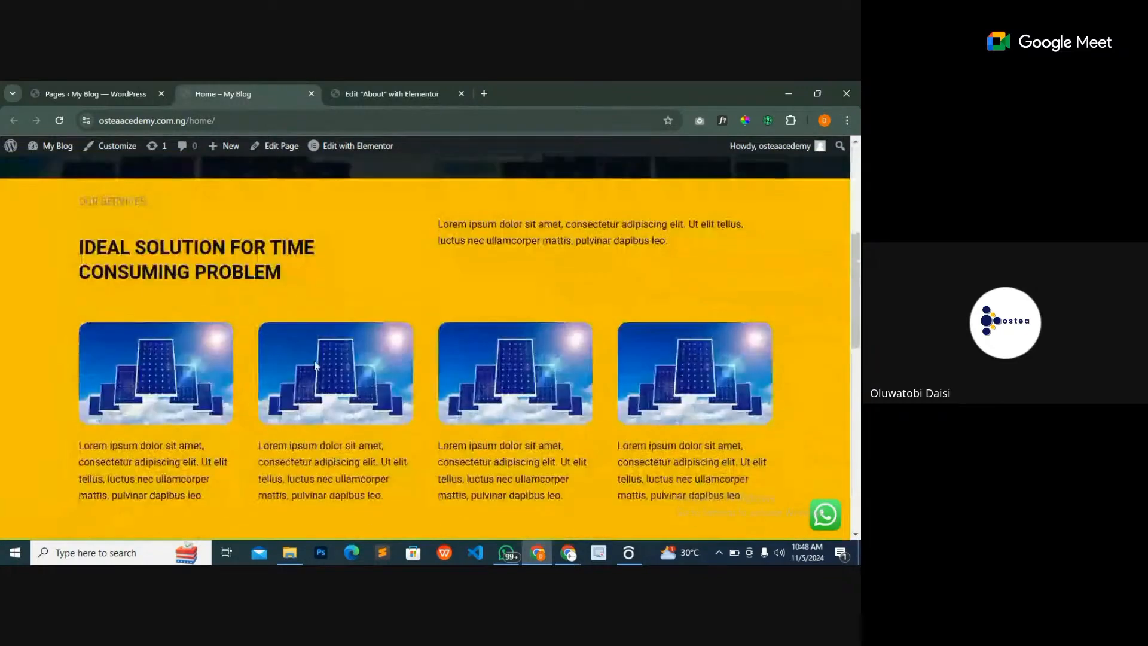
{"action": "scroll", "coordinate": [353, 217], "scroll_direction": "down", "scroll_amount": 1}
{"action": "scroll", "coordinate": [351, 216], "scroll_direction": "up", "scroll_amount": 1}
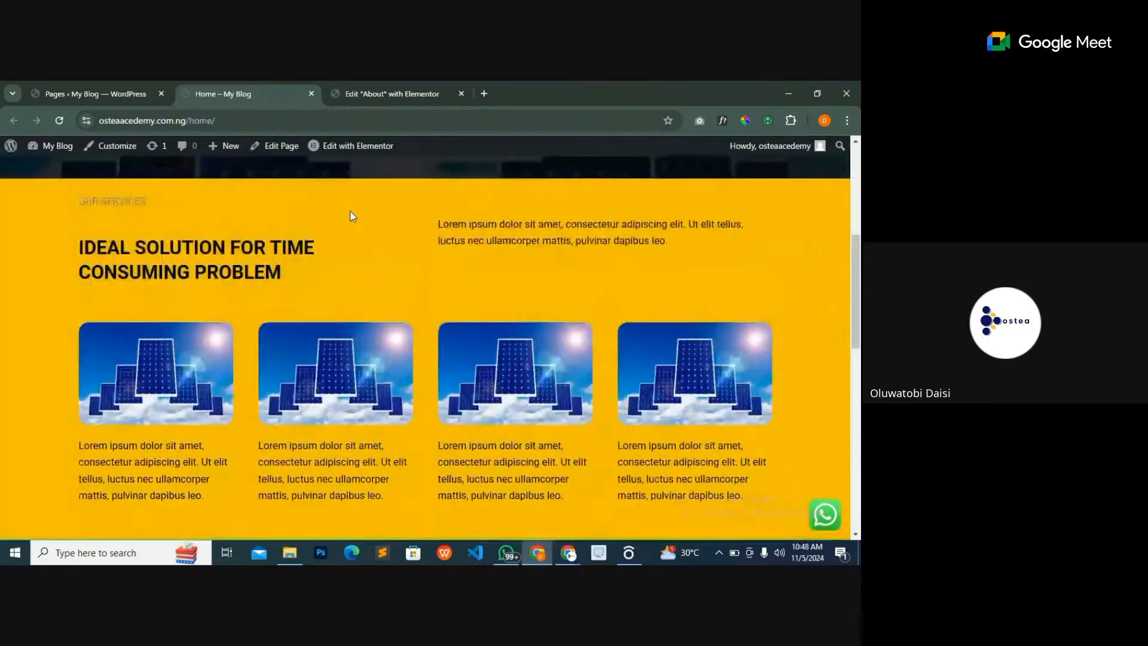
{"action": "scroll", "coordinate": [366, 251], "scroll_direction": "down", "scroll_amount": 3}
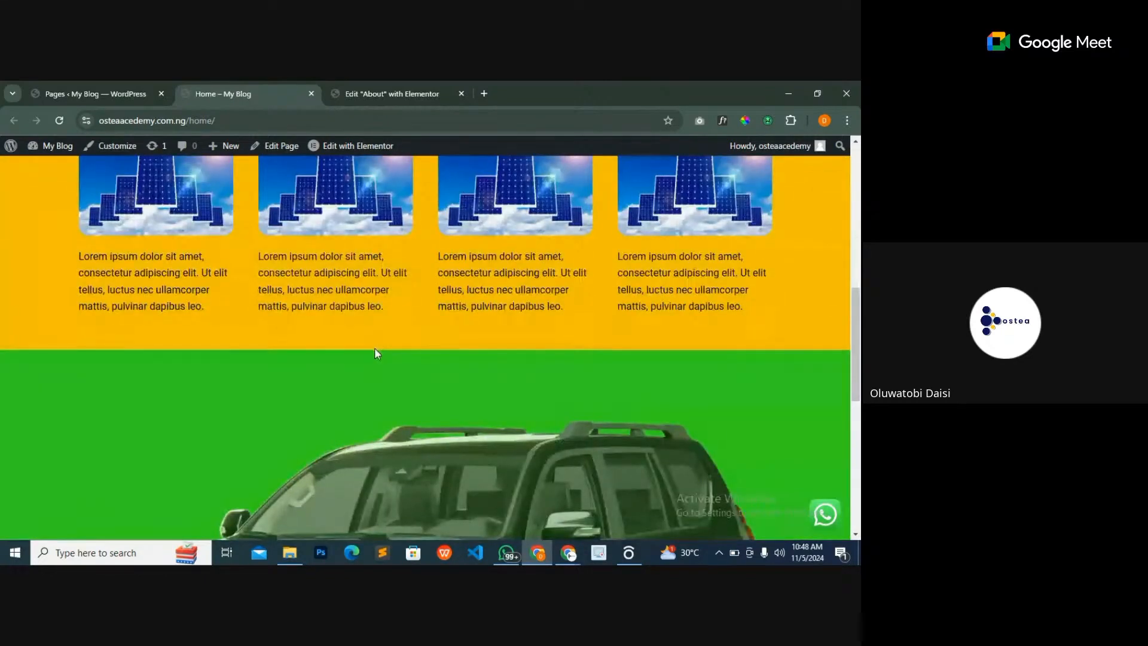
{"action": "scroll", "coordinate": [377, 353], "scroll_direction": "down", "scroll_amount": 6}
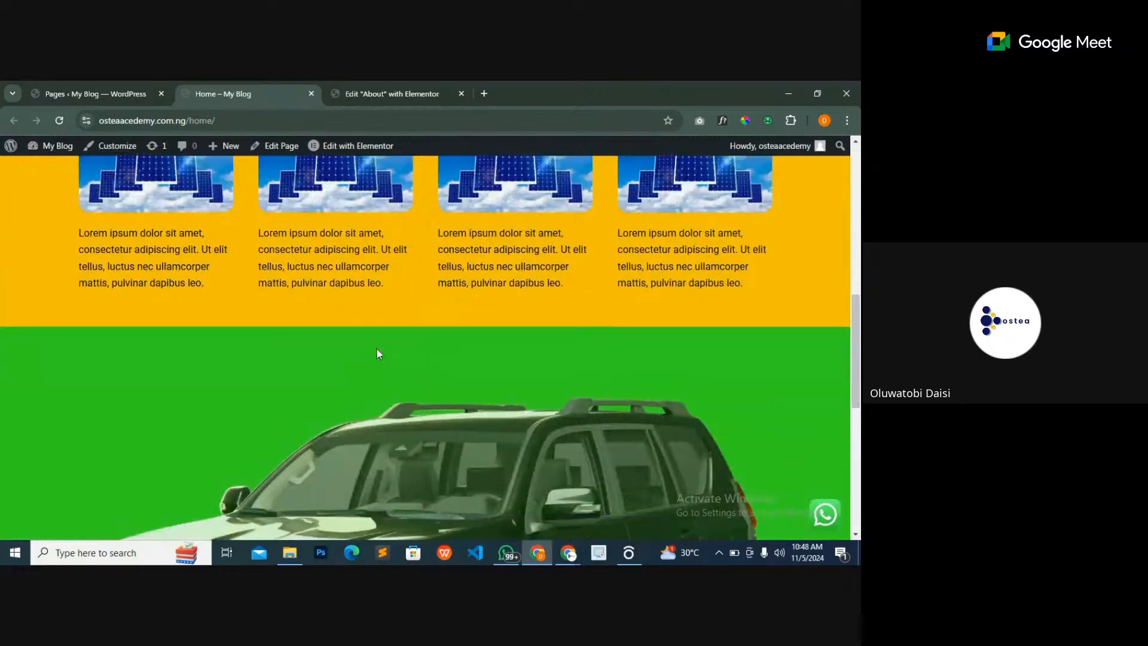
{"action": "scroll", "coordinate": [385, 401], "scroll_direction": "up", "scroll_amount": 6}
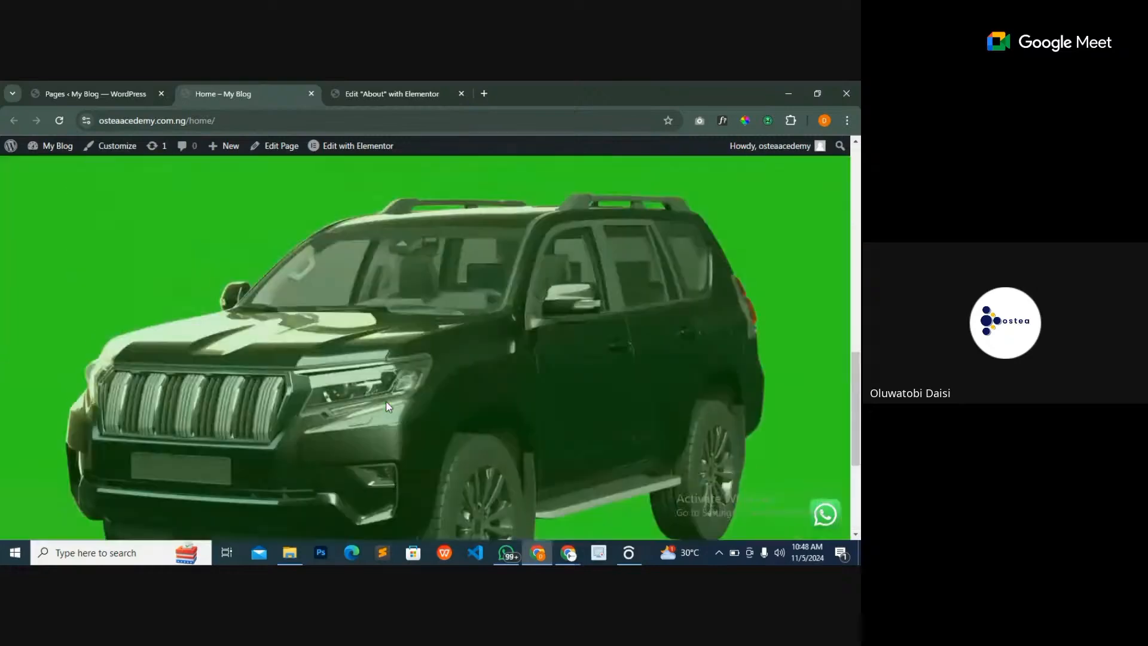
{"action": "scroll", "coordinate": [390, 402], "scroll_direction": "up", "scroll_amount": 6}
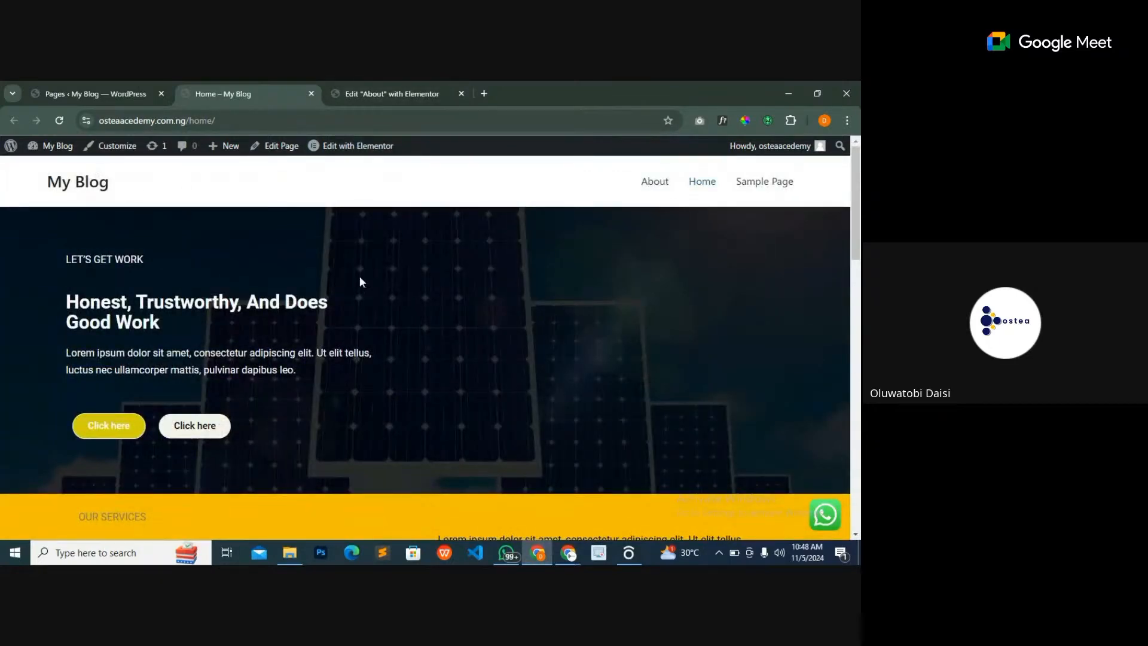
- Add a Flexbox container with the single-column, downward structure to the About page in Elementor
{"action": "left_click", "coordinate": [383, 93]}
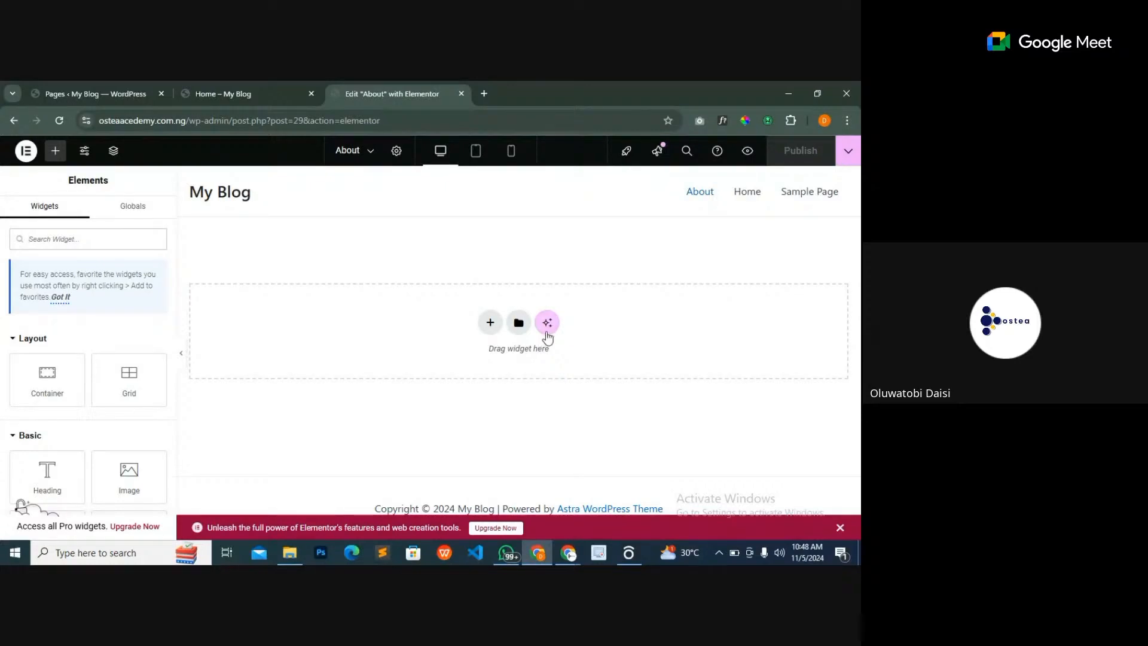
{"action": "left_click", "coordinate": [490, 323]}
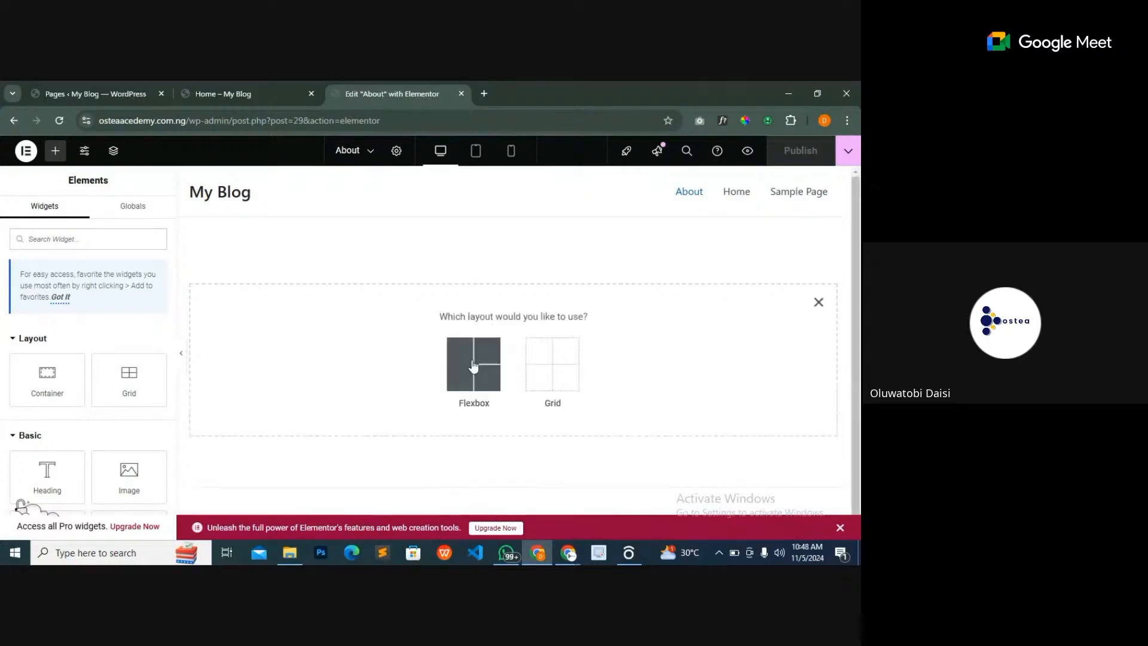
{"action": "left_click", "coordinate": [819, 302]}
{"action": "left_click", "coordinate": [495, 325]}
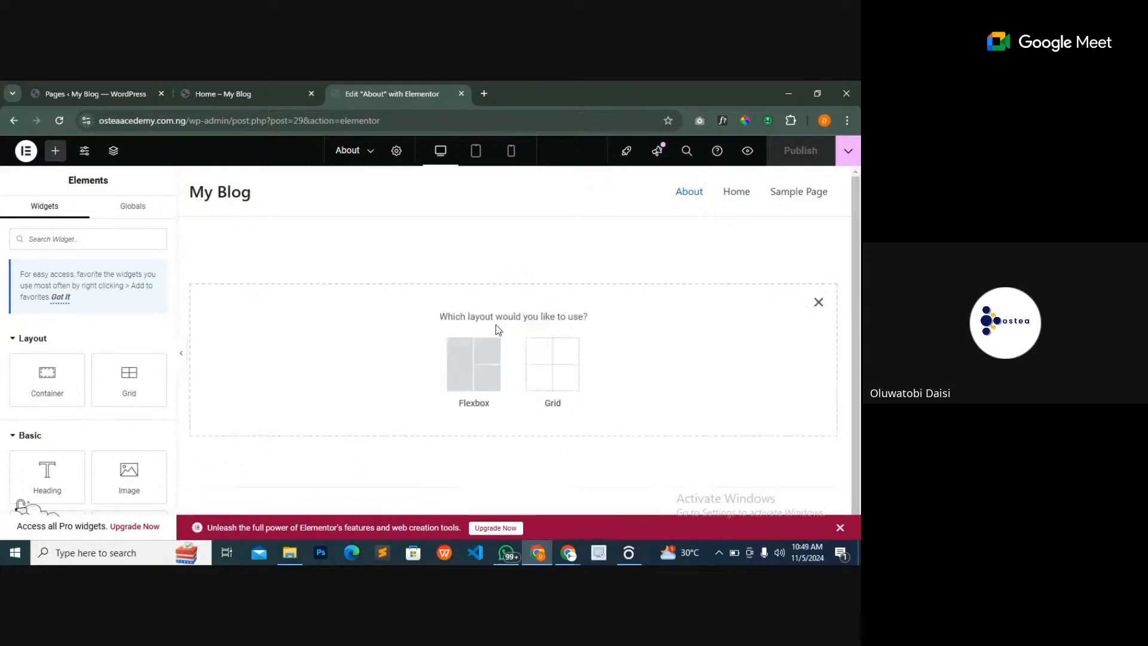
{"action": "left_click", "coordinate": [477, 373]}
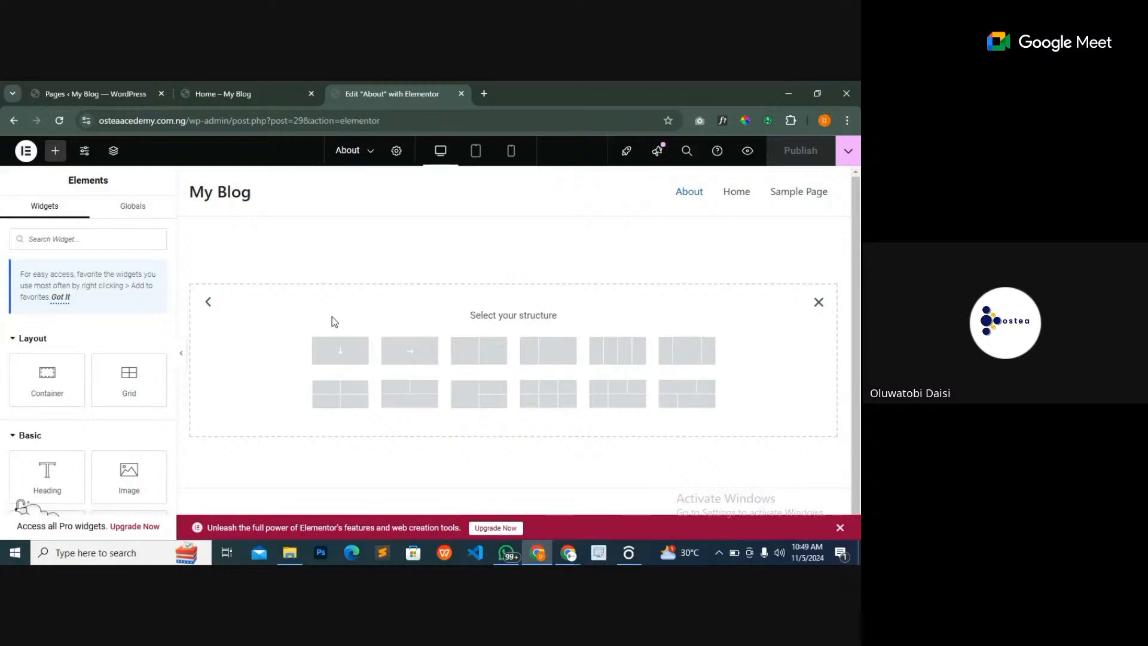
{"action": "left_click", "coordinate": [210, 95]}
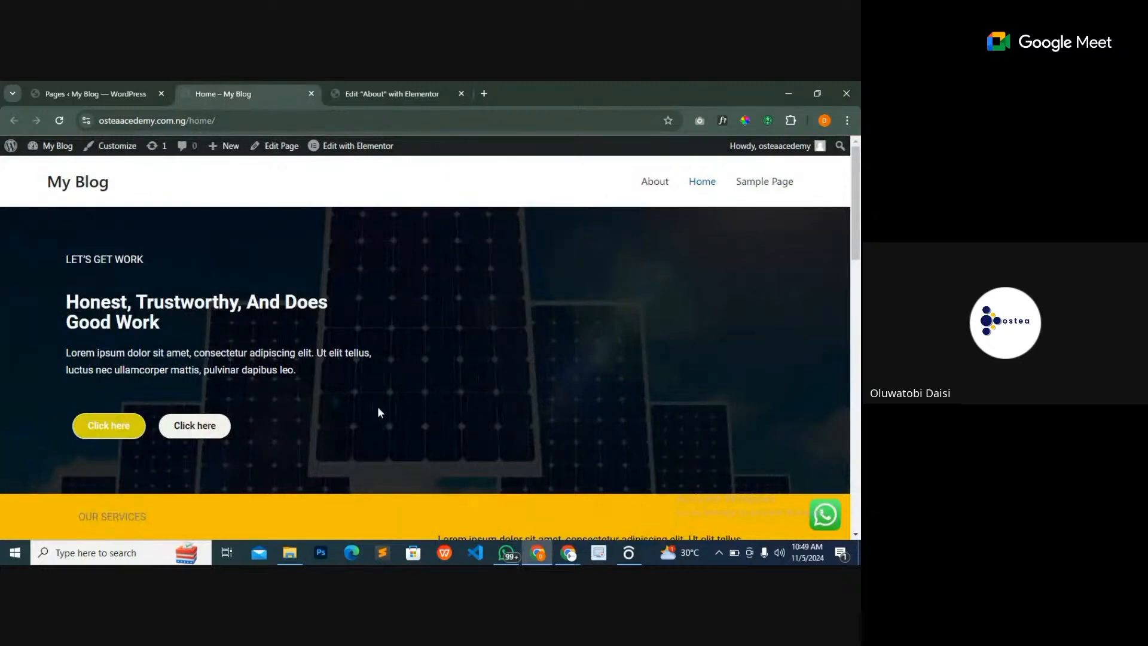
{"action": "left_click", "coordinate": [386, 95]}
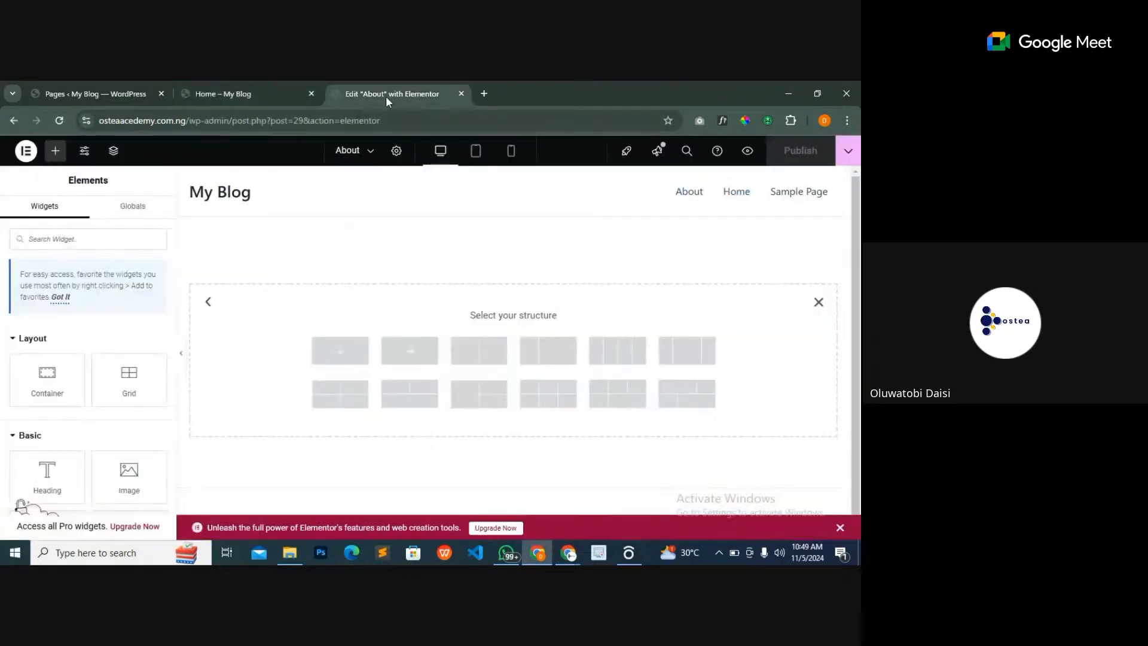
{"action": "left_click", "coordinate": [353, 359]}
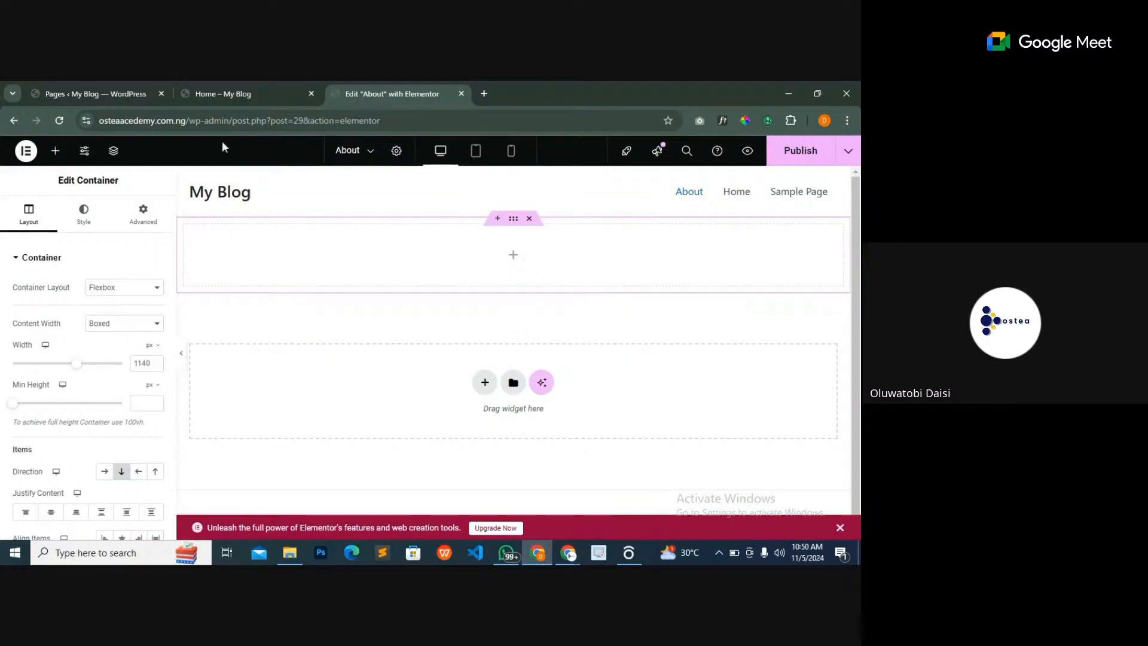
- Check the Home page's hero section for reference and set the About container's minimum height to about 447 px
{"action": "left_click", "coordinate": [222, 94]}
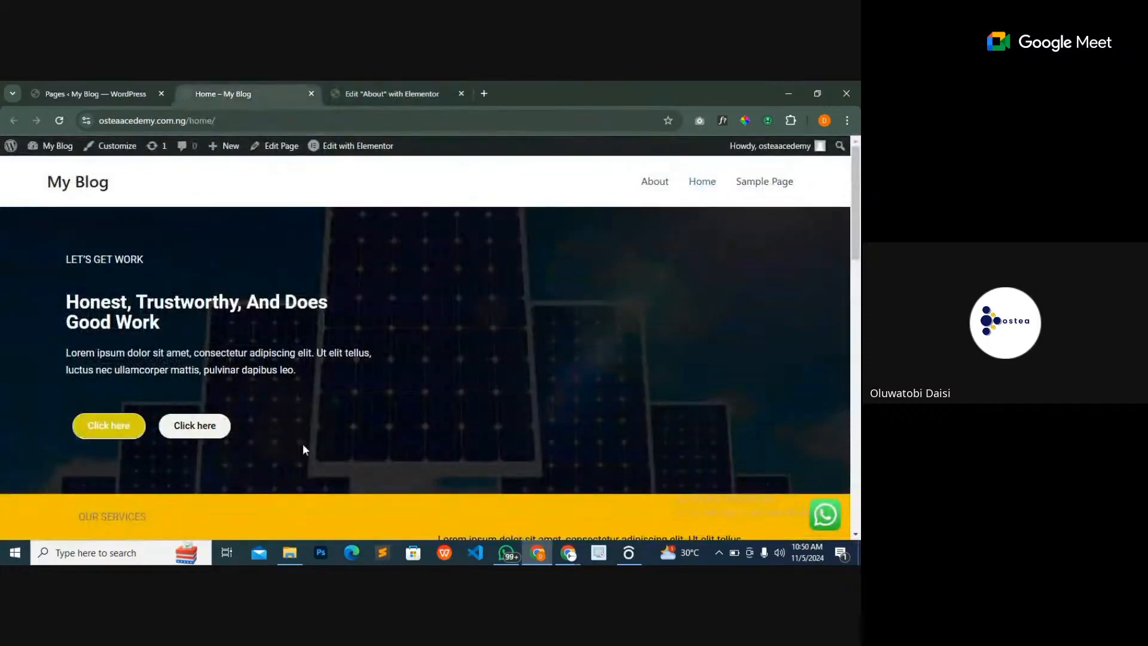
{"action": "left_click", "coordinate": [408, 93]}
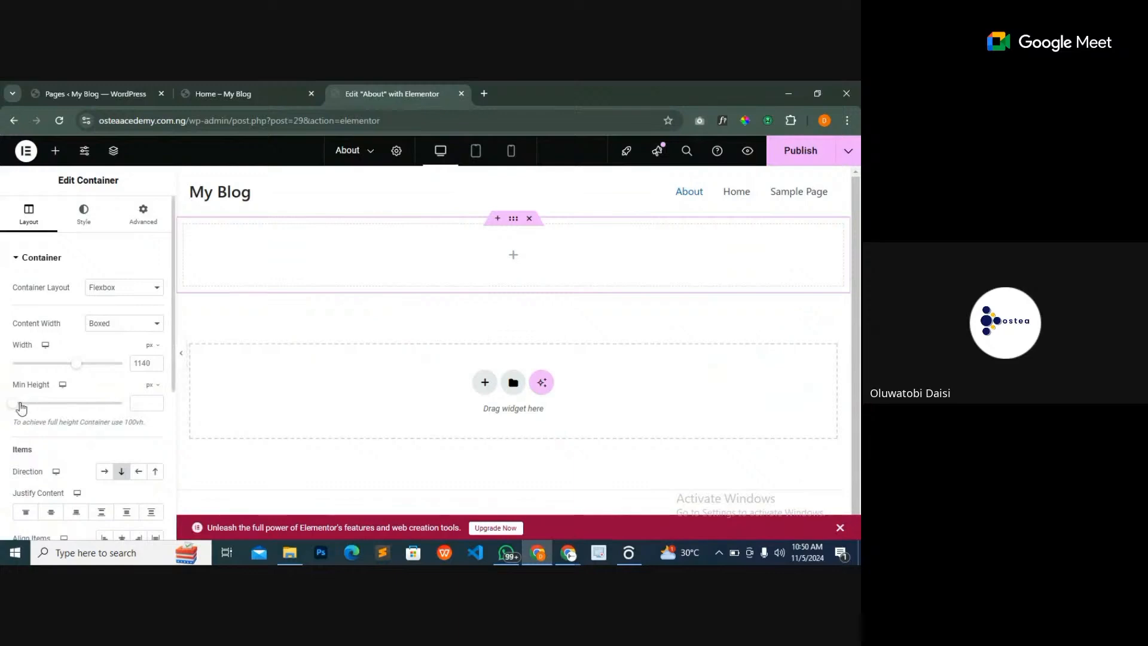
{"action": "left_click_drag", "start_coordinate": [17, 409], "coordinate": [51, 408]}
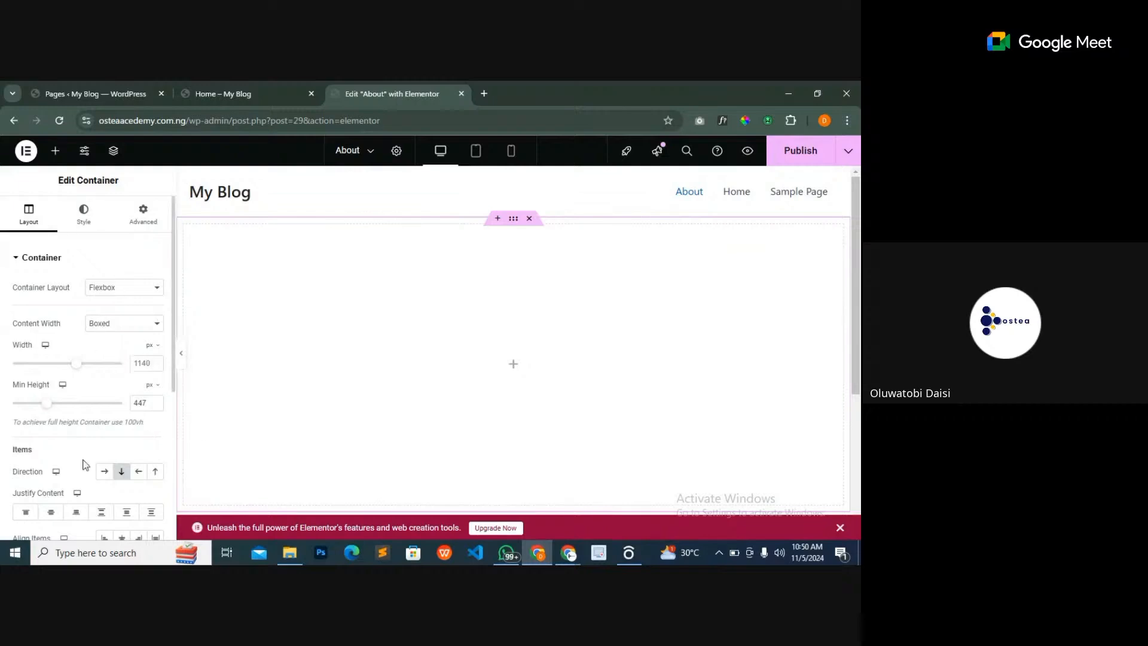
- Examine the container's layout, style and advanced settings
{"action": "scroll", "coordinate": [249, 411], "scroll_direction": "down", "scroll_amount": 2}
{"action": "scroll", "coordinate": [253, 395], "scroll_direction": "up", "scroll_amount": 2}
{"action": "left_click", "coordinate": [84, 214]}
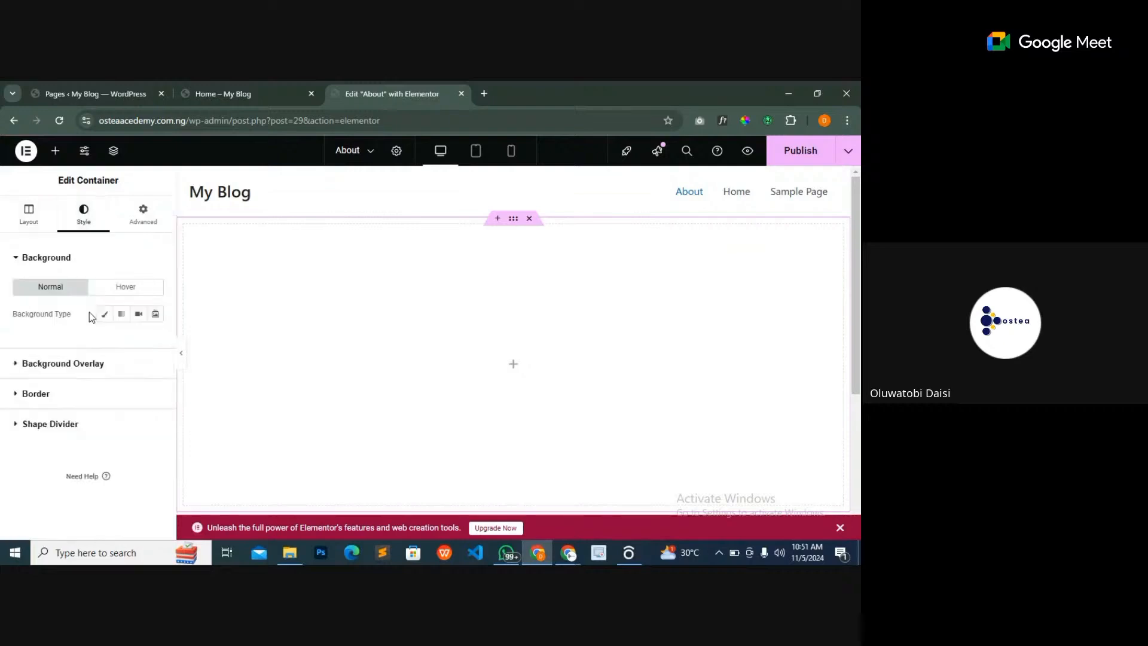
{"action": "left_click", "coordinate": [147, 225]}
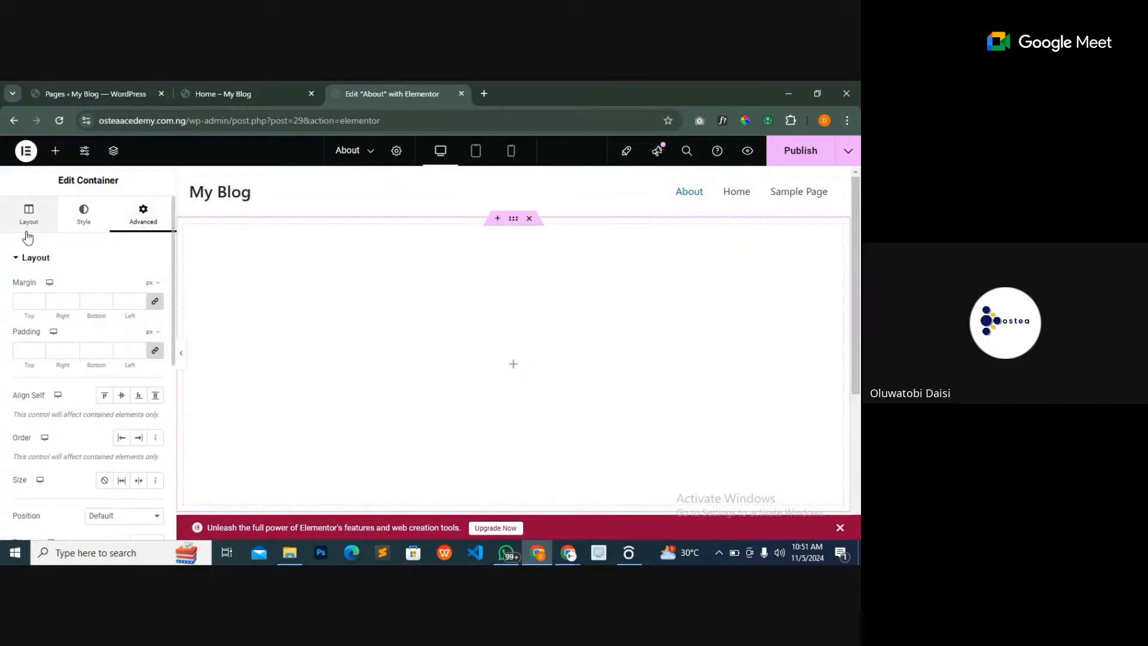
{"action": "left_click", "coordinate": [28, 233]}
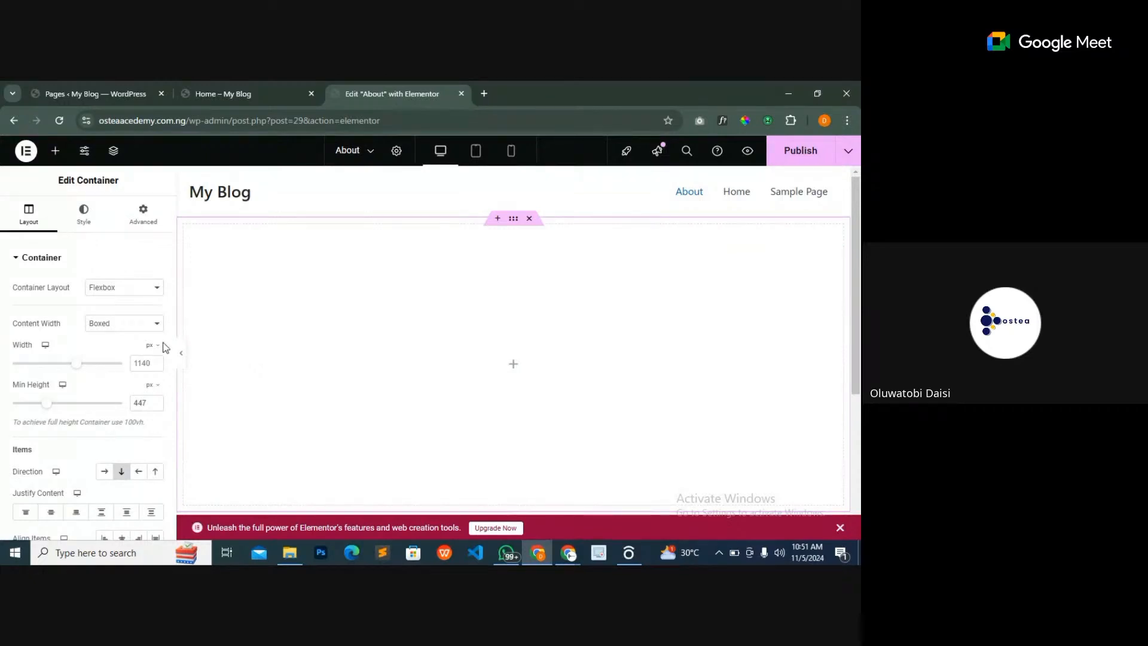
- Set the container's boxed width to 1191 px and its minimum height to 455 px
{"action": "scroll", "coordinate": [90, 326], "scroll_direction": "down", "scroll_amount": 1}
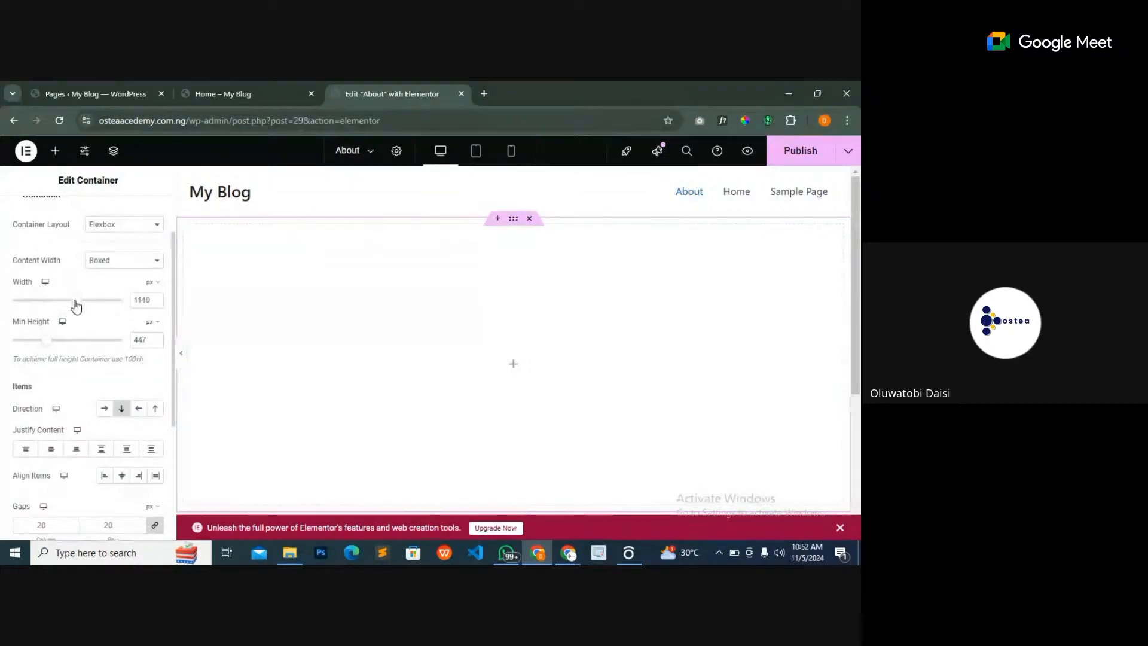
{"action": "mouse_move", "coordinate": [76, 306]}
{"action": "left_mouse_down"}
{"action": "mouse_move", "coordinate": [49, 305]}
{"action": "mouse_move", "coordinate": [81, 305]}
{"action": "left_mouse_up"}
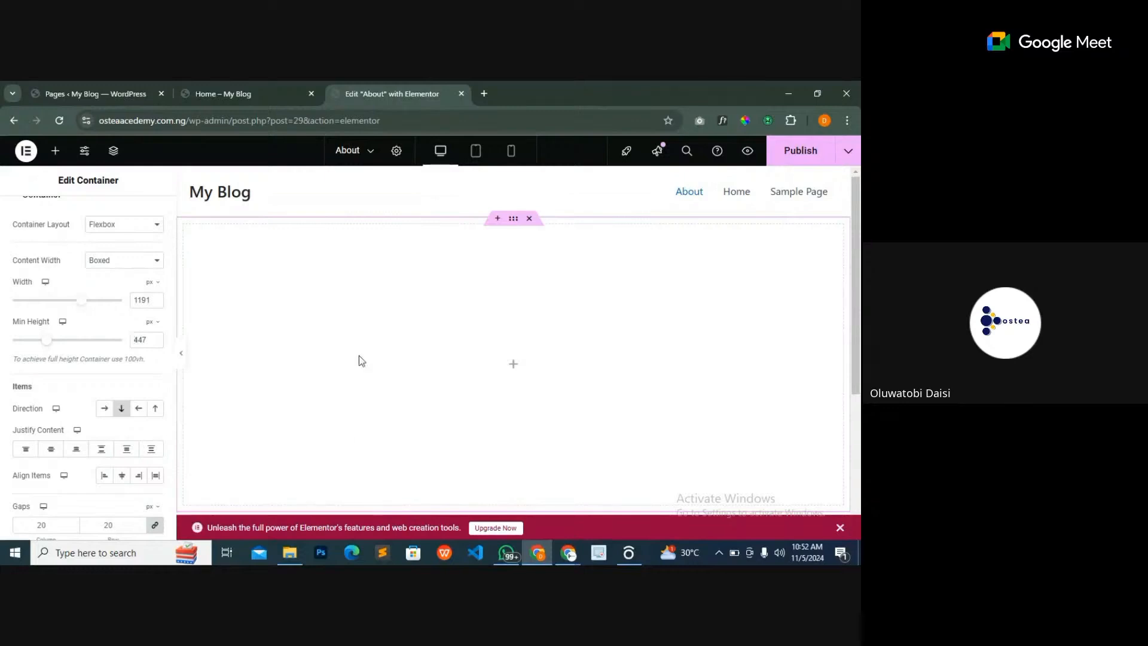
{"action": "scroll", "coordinate": [387, 405], "scroll_direction": "down", "scroll_amount": 3}
{"action": "scroll", "coordinate": [383, 403], "scroll_direction": "up", "scroll_amount": 3}
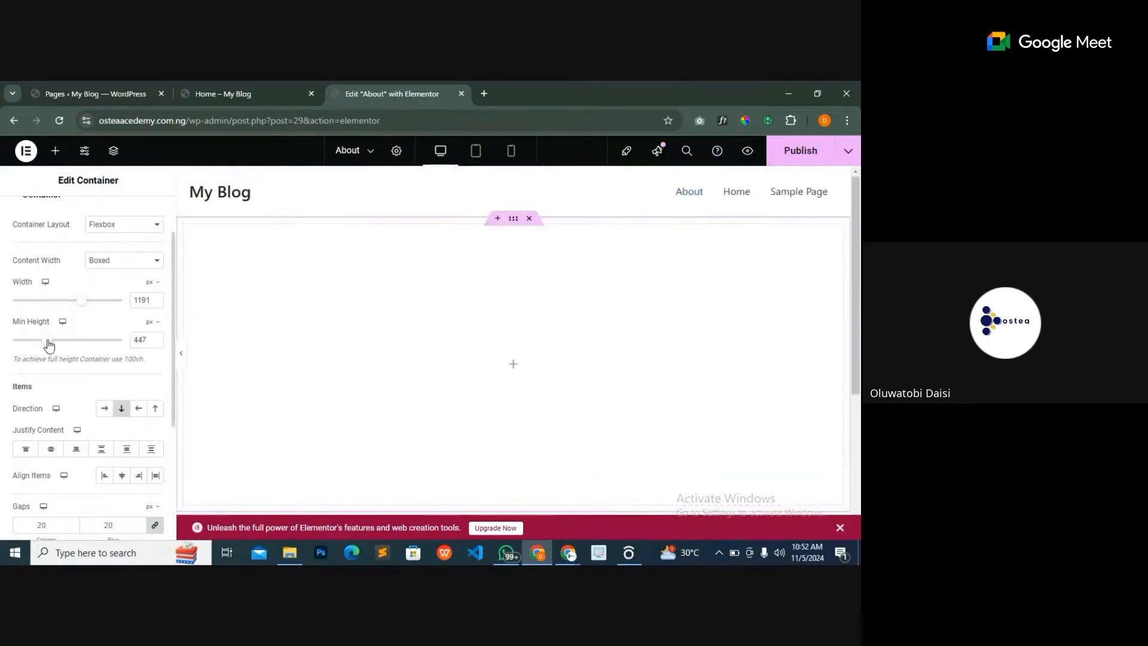
{"action": "mouse_move", "coordinate": [49, 345]}
{"action": "left_mouse_down"}
{"action": "mouse_move", "coordinate": [92, 343]}
{"action": "mouse_move", "coordinate": [7, 340]}
{"action": "mouse_move", "coordinate": [48, 329]}
{"action": "left_mouse_up"}
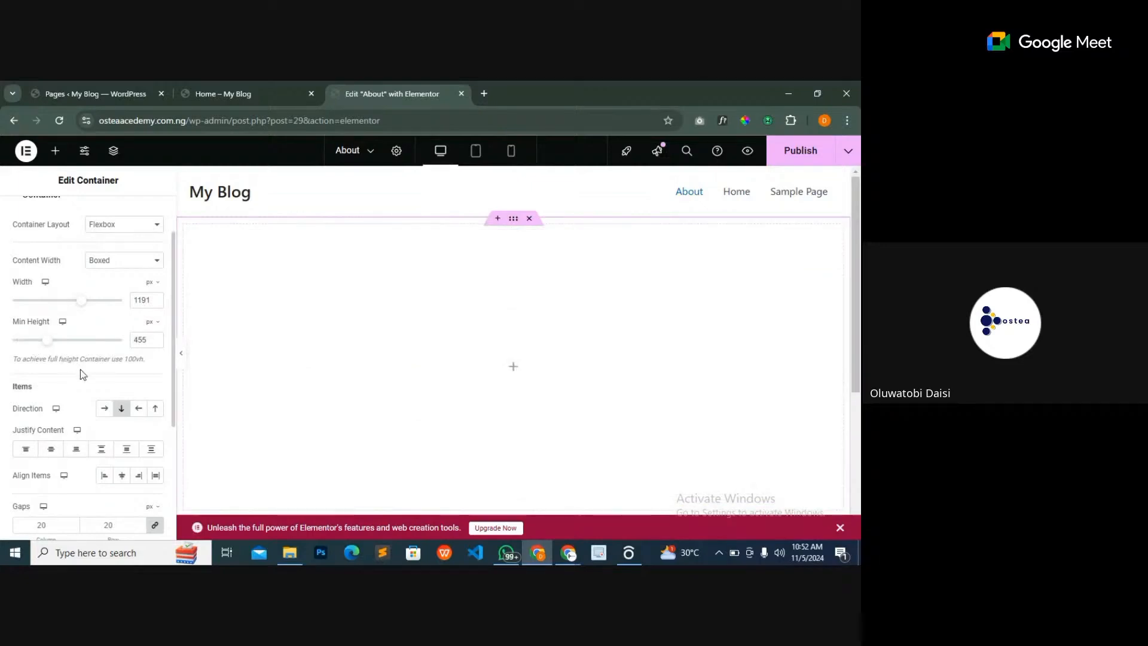
{"action": "scroll", "coordinate": [80, 369], "scroll_direction": "down", "scroll_amount": 1}
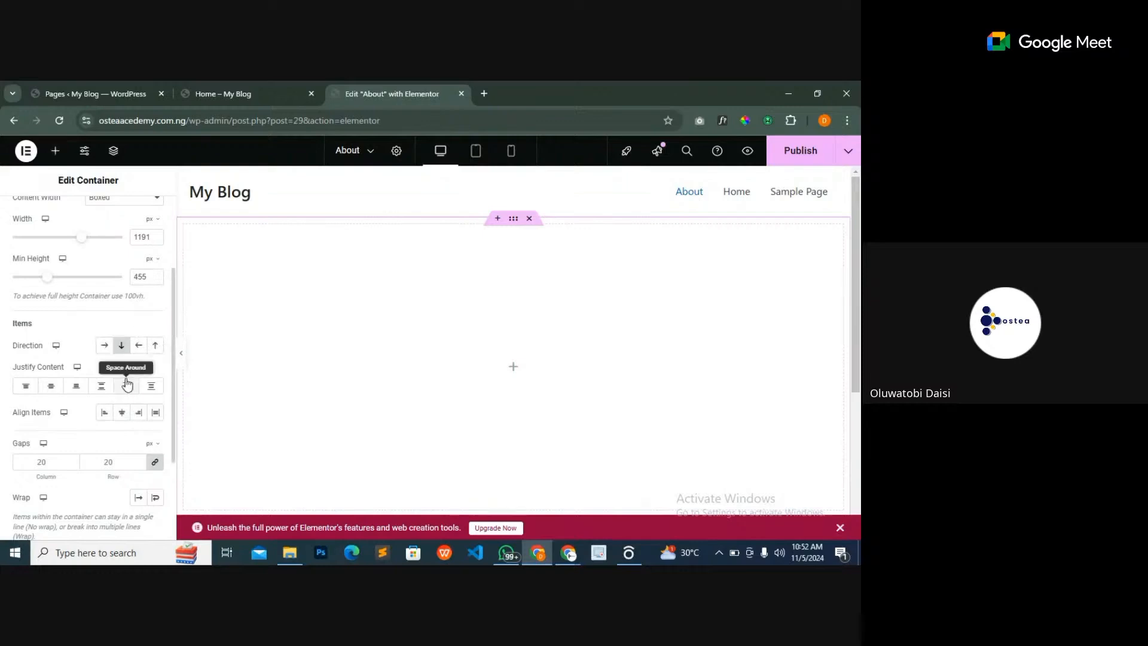
- Add a Heading widget to the empty container and append "snaksndnns" to its default title text
{"action": "left_click", "coordinate": [55, 151]}
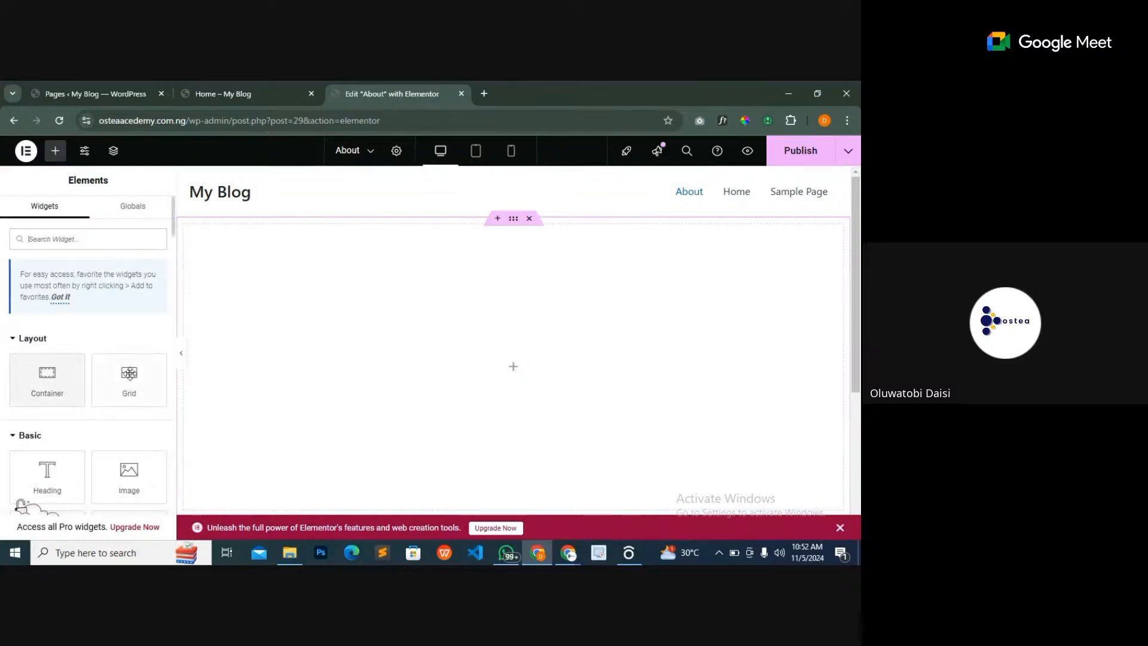
{"action": "scroll", "coordinate": [102, 391], "scroll_direction": "down", "scroll_amount": 1}
{"action": "scroll", "coordinate": [103, 390], "scroll_direction": "down", "scroll_amount": 1}
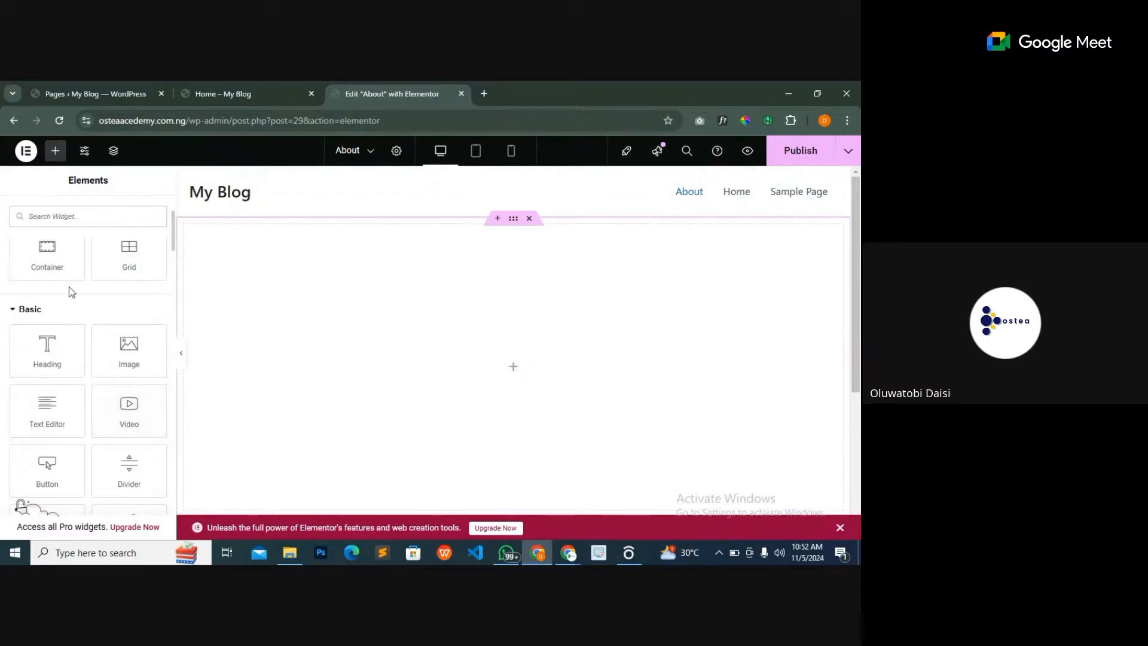
{"action": "scroll", "coordinate": [125, 361], "scroll_direction": "up", "scroll_amount": 1}
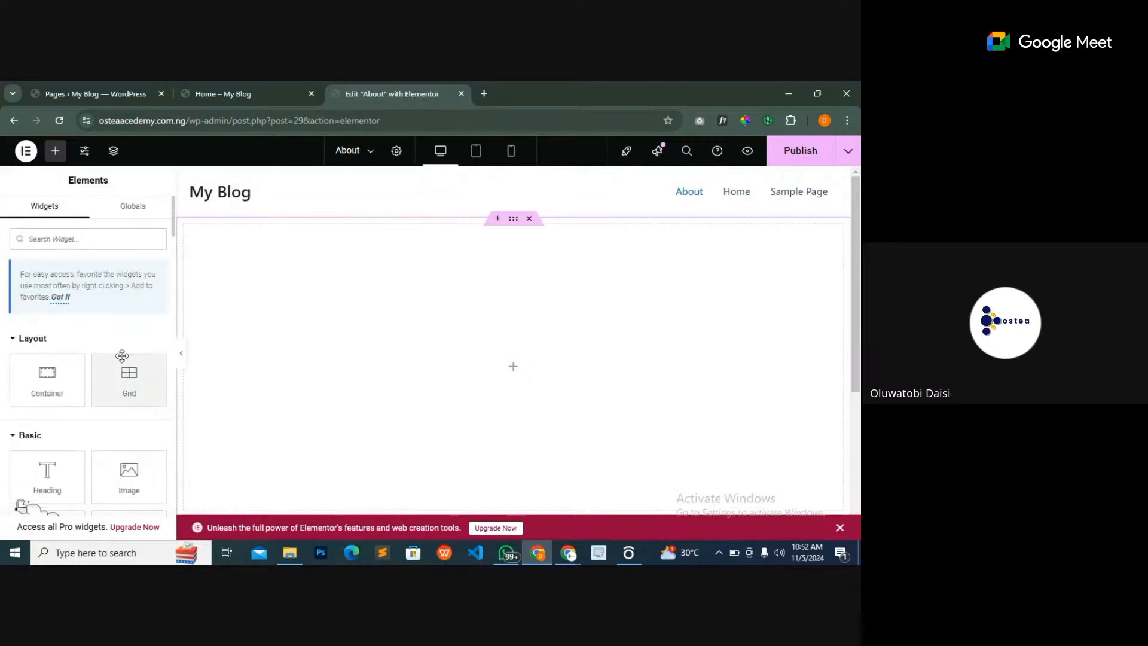
{"action": "scroll", "coordinate": [123, 362], "scroll_direction": "down", "scroll_amount": 6}
{"action": "scroll", "coordinate": [121, 364], "scroll_direction": "up", "scroll_amount": 4}
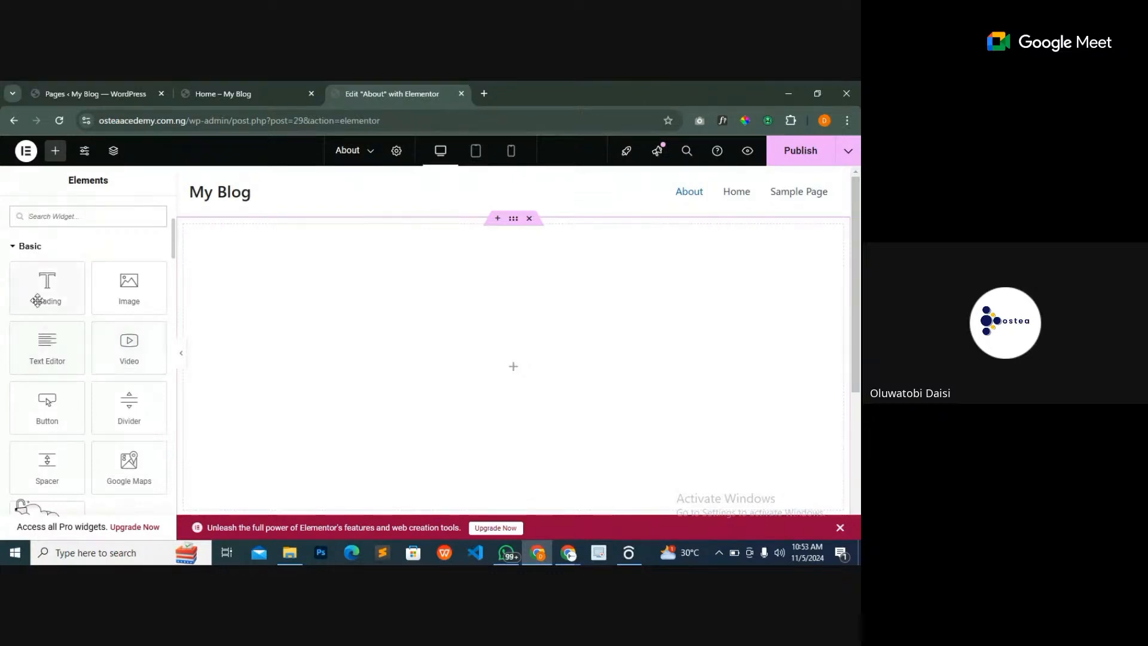
{"action": "mouse_move", "coordinate": [41, 296]}
{"action": "left_mouse_down"}
{"action": "mouse_move", "coordinate": [174, 293]}
{"action": "mouse_move", "coordinate": [413, 350]}
{"action": "mouse_move", "coordinate": [421, 366]}
{"action": "mouse_move", "coordinate": [30, 294]}
{"action": "left_mouse_up"}
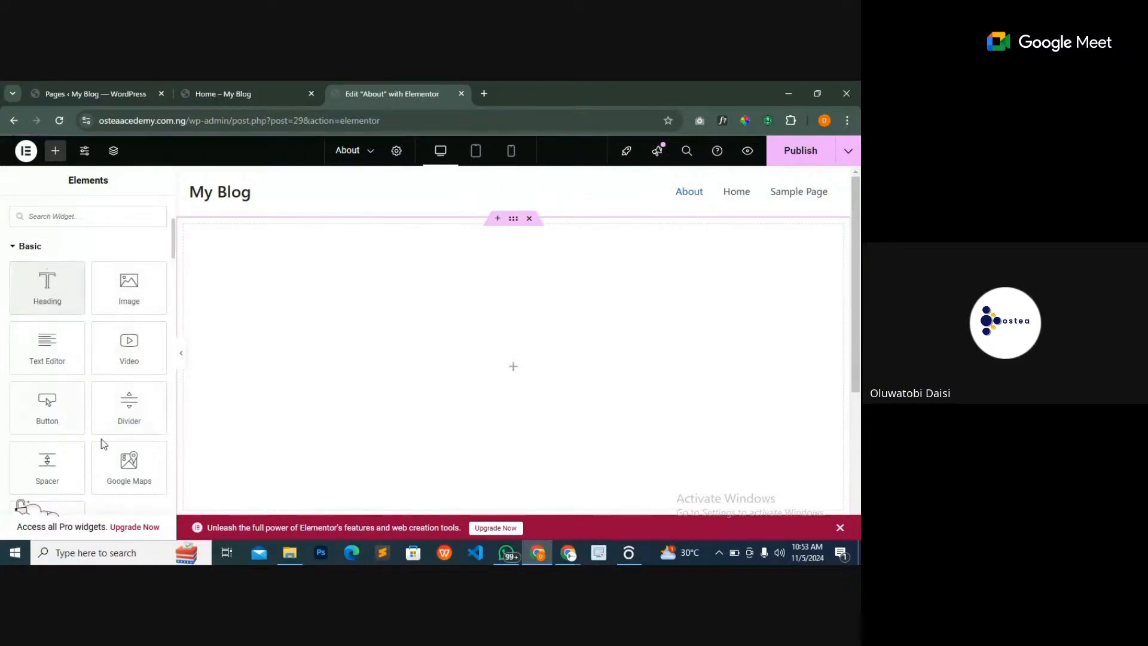
{"action": "left_click_drag", "start_coordinate": [46, 295], "coordinate": [357, 373]}
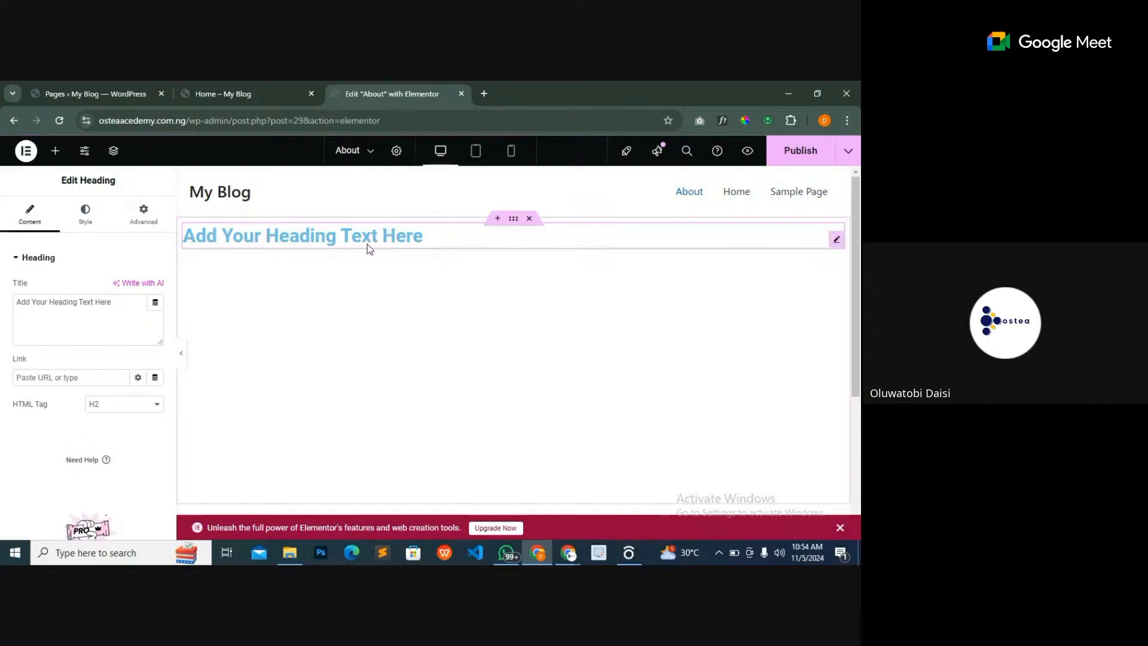
{"action": "left_click", "coordinate": [117, 307]}
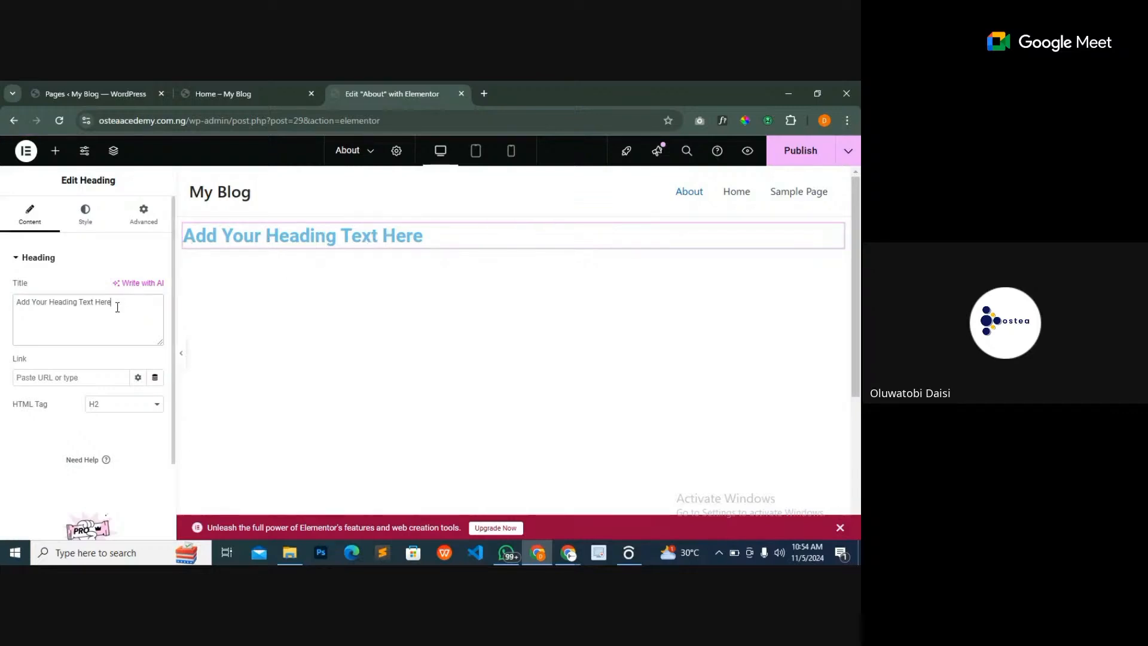
{"action": "type", "text": "snaksndnns"}
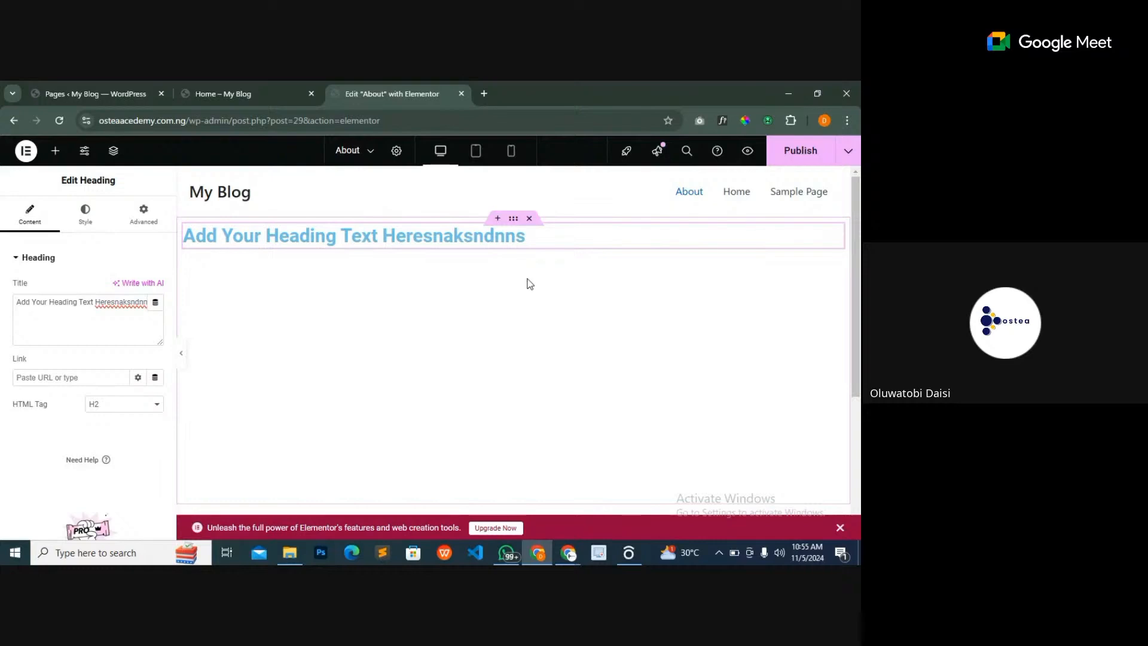
- Switch to the Google Meet call, start recording it without captions or a transcript, and close the side panel
{"action": "mouse_move", "coordinate": [568, 552]}
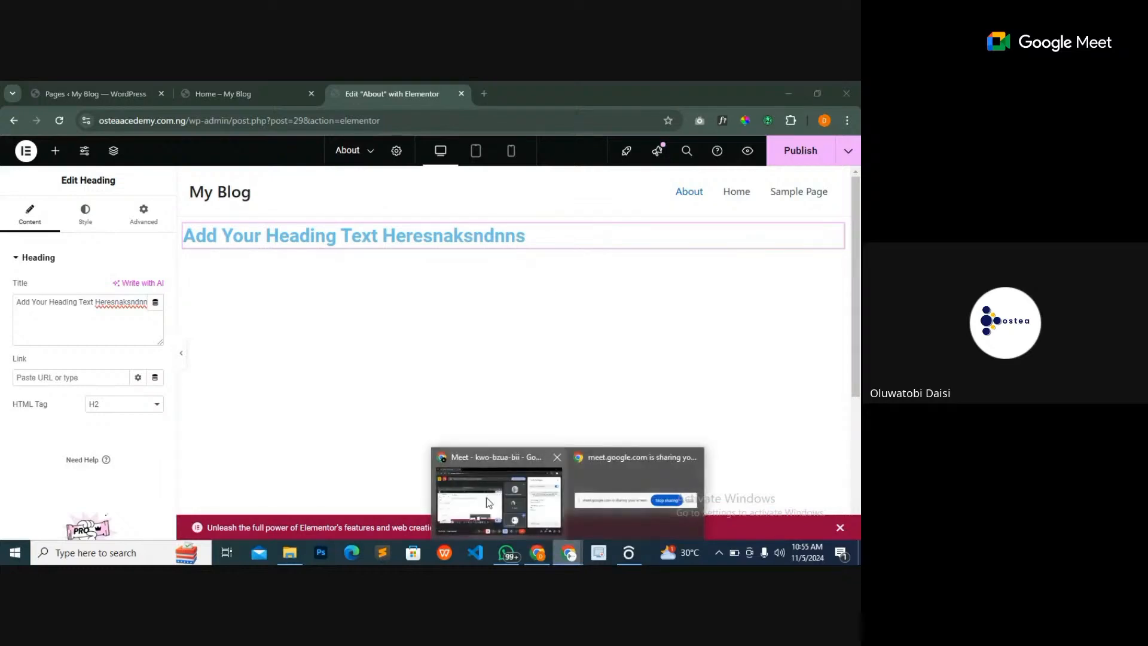
{"action": "left_click", "coordinate": [486, 498]}
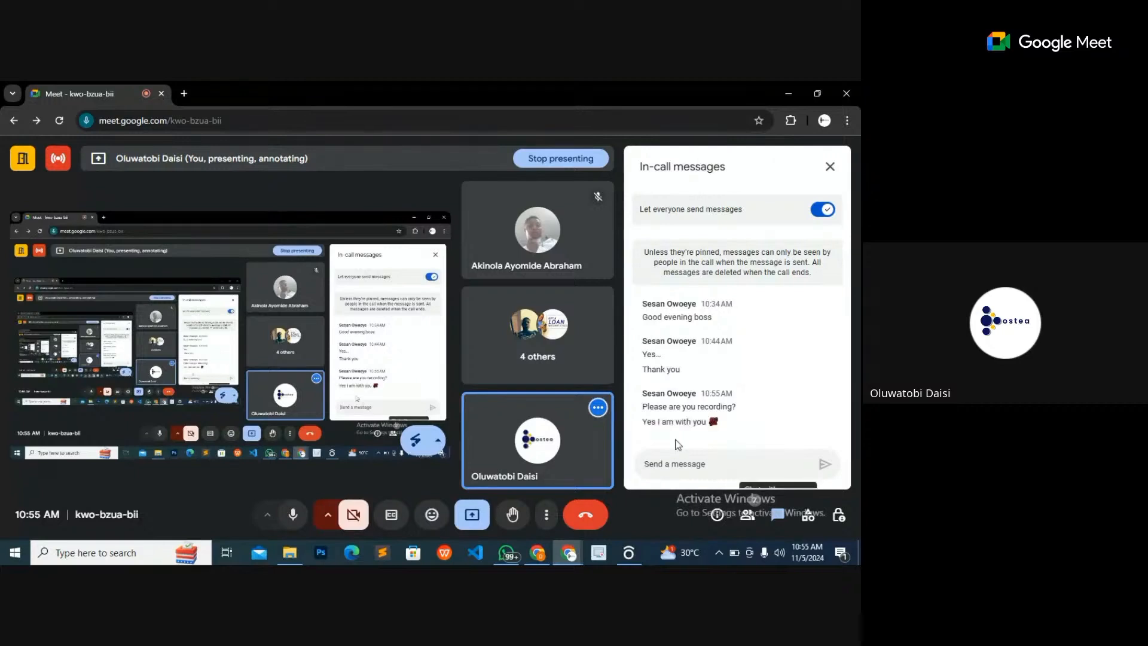
{"action": "left_click", "coordinate": [808, 515]}
{"action": "left_click", "coordinate": [701, 377]}
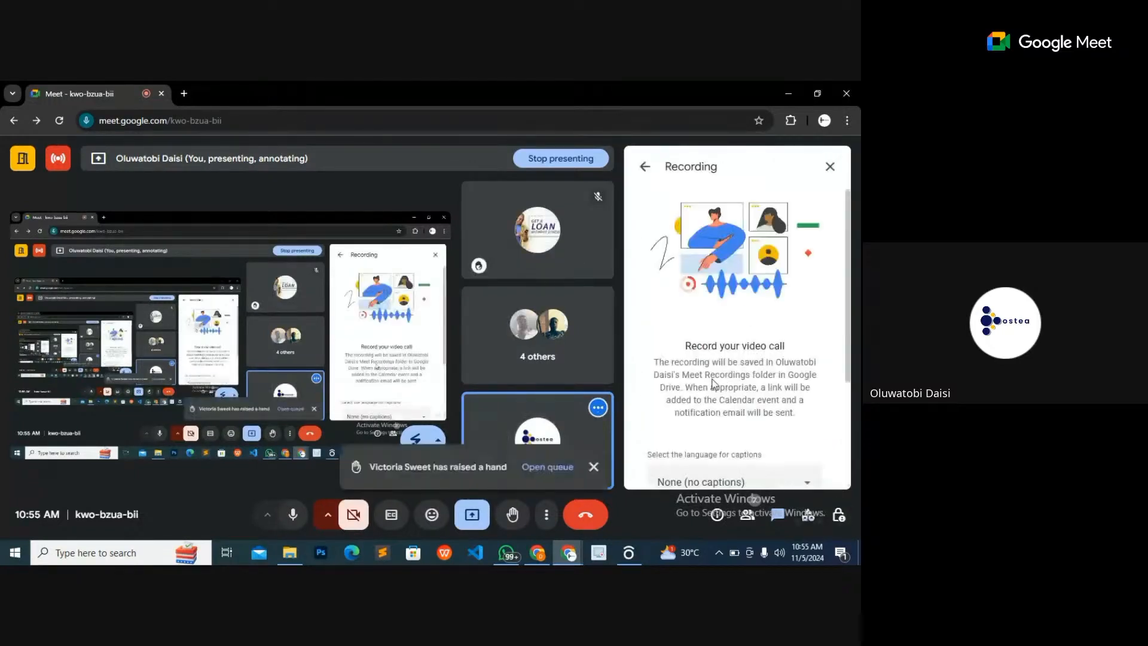
{"action": "scroll", "coordinate": [705, 421], "scroll_direction": "down", "scroll_amount": 3}
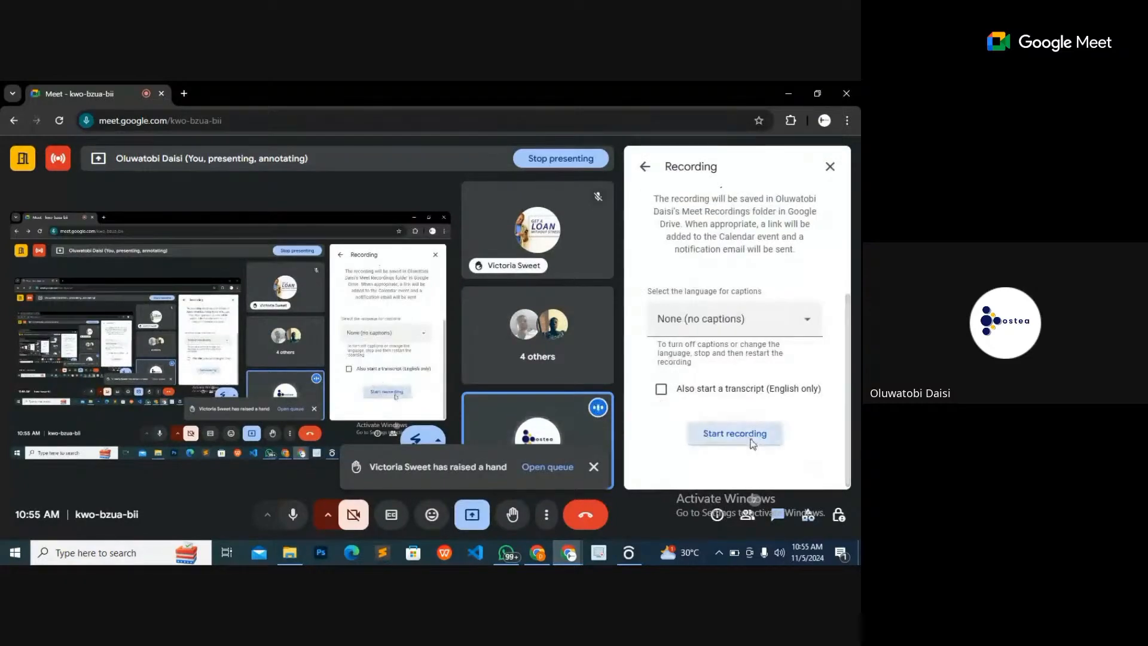
{"action": "left_click", "coordinate": [733, 433]}
{"action": "left_click", "coordinate": [572, 381]}
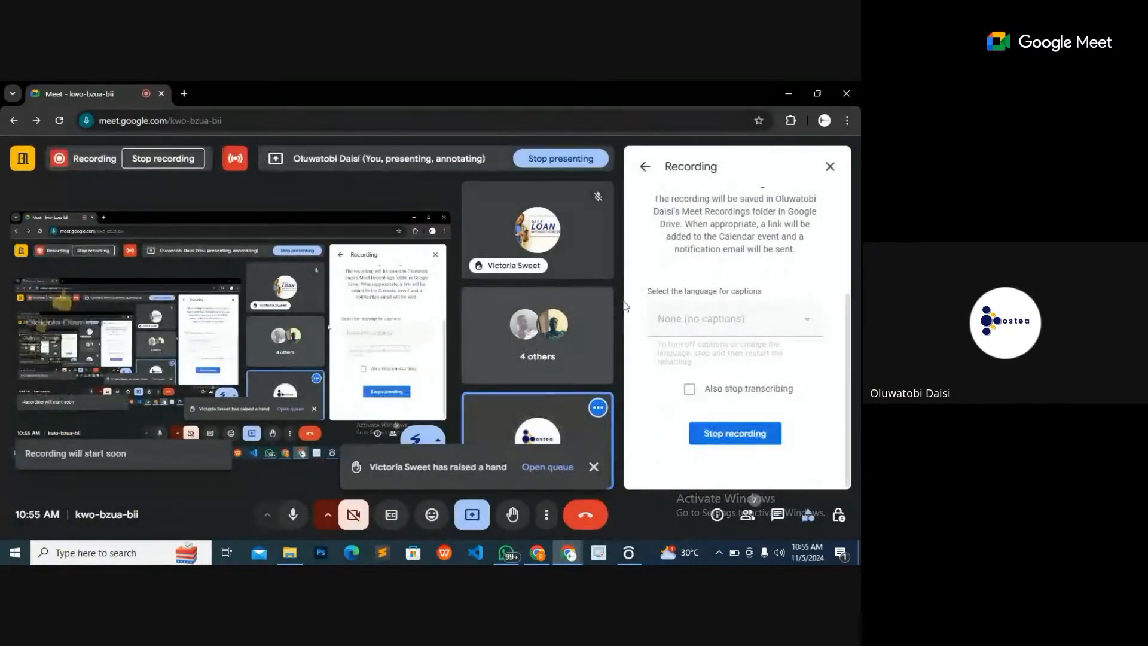
{"action": "left_click", "coordinate": [829, 167]}
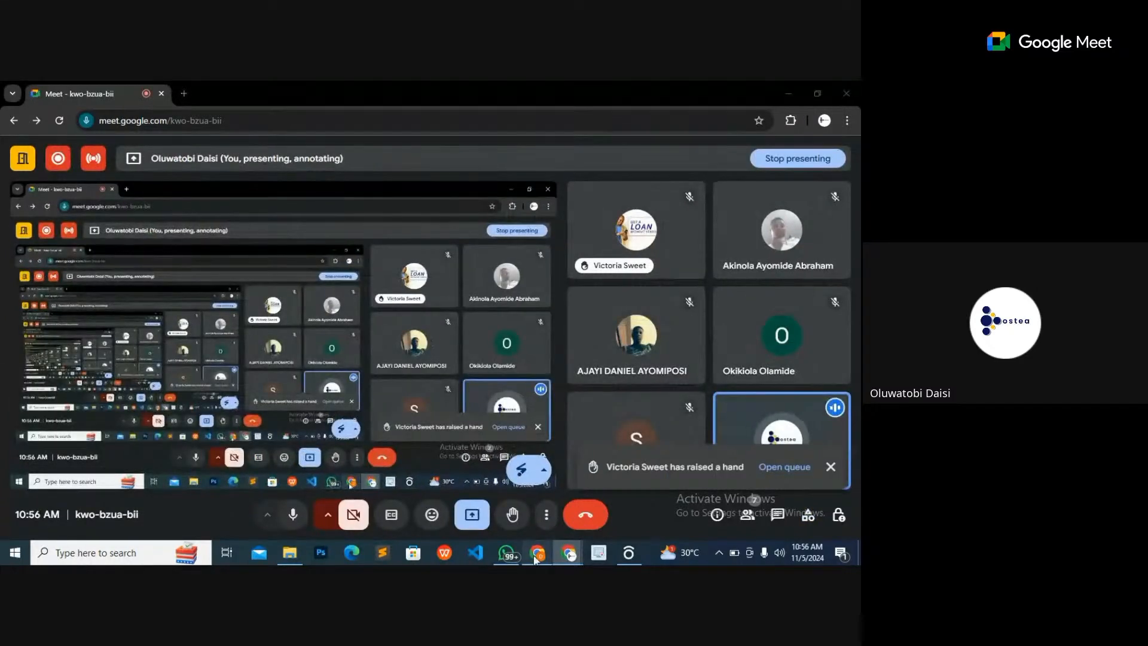
- Return to the Elementor editor and give the heading a custom width of 56%
{"action": "left_click", "coordinate": [562, 550]}
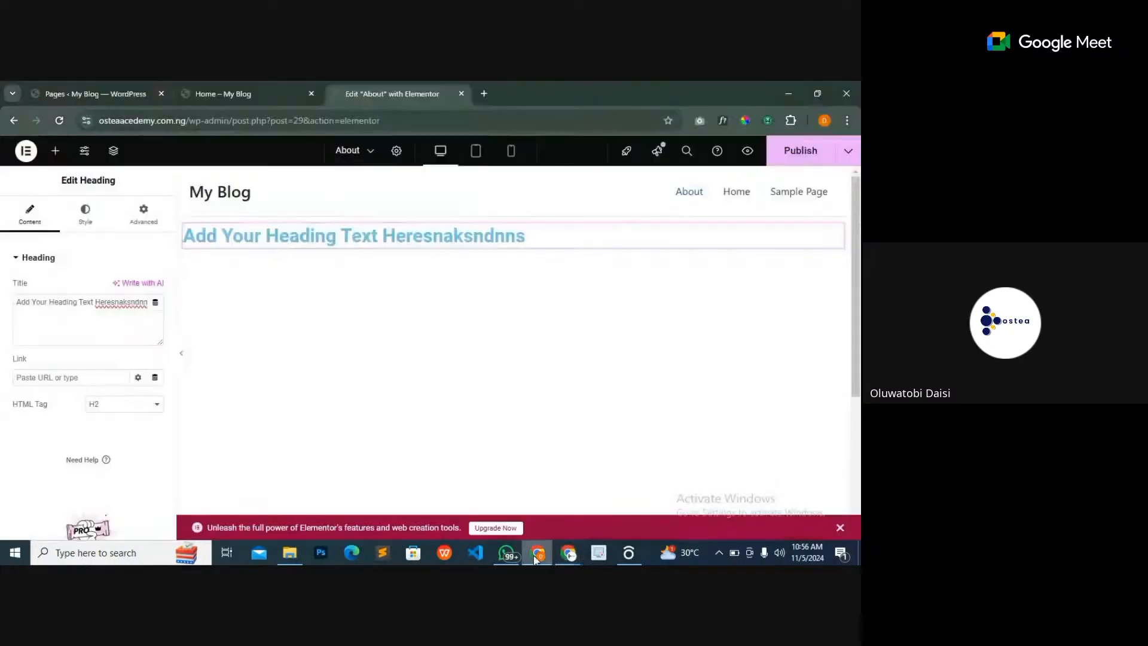
{"action": "left_click", "coordinate": [143, 213]}
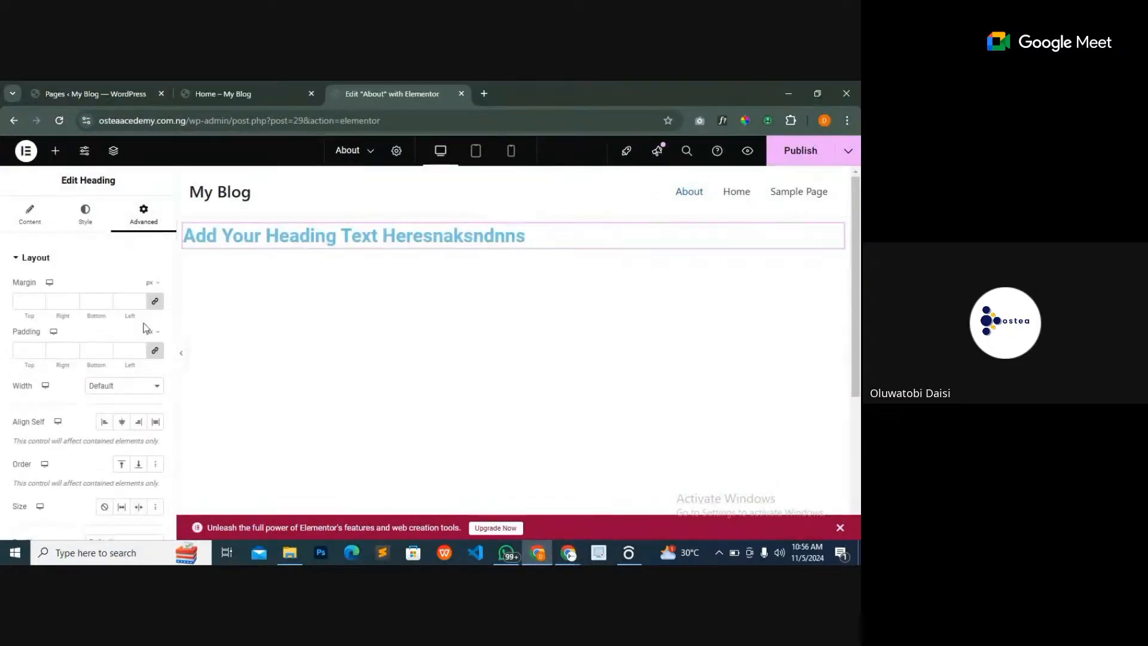
{"action": "left_click", "coordinate": [155, 389]}
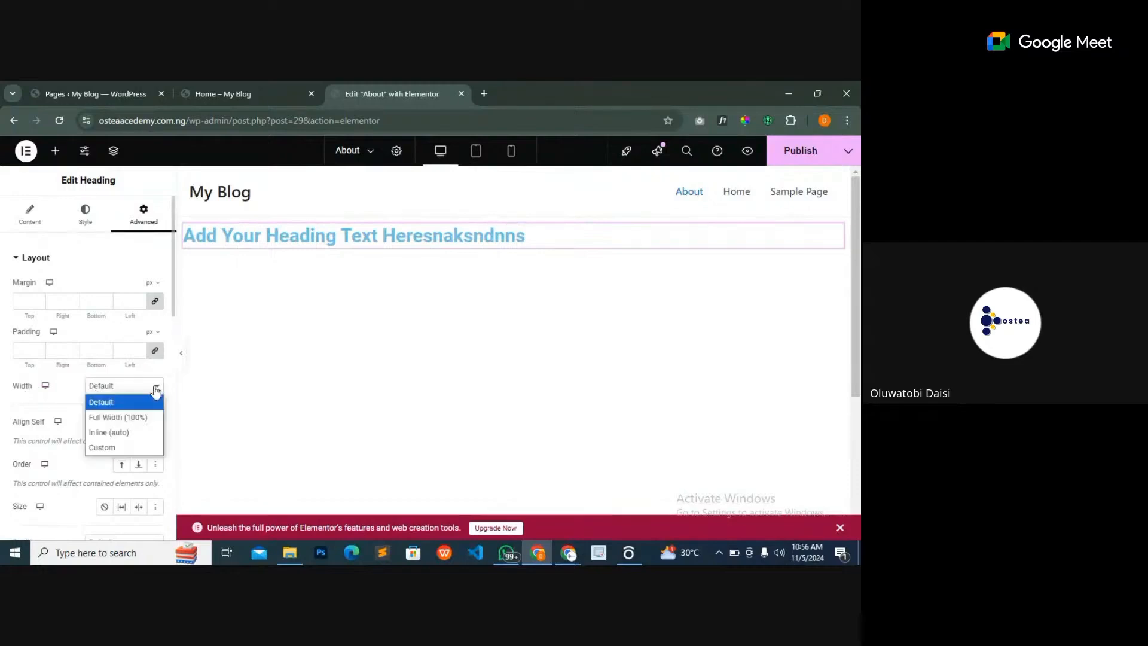
{"action": "left_click", "coordinate": [118, 450]}
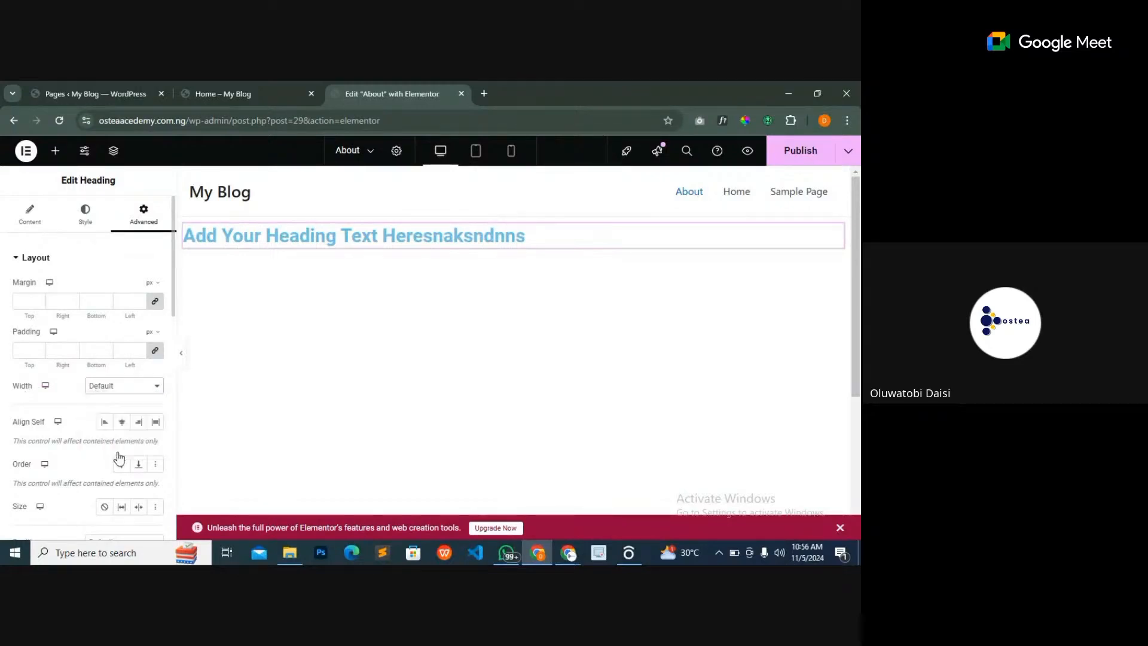
{"action": "left_click_drag", "start_coordinate": [17, 431], "coordinate": [82, 425]}
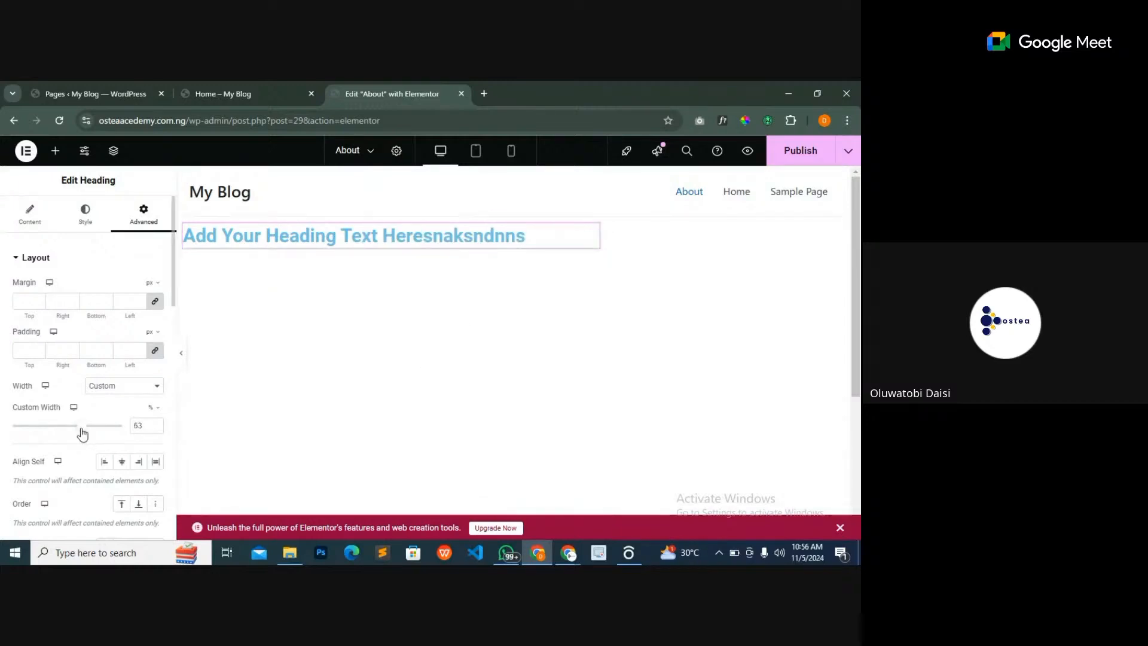
{"action": "mouse_move", "coordinate": [82, 428]}
{"action": "left_mouse_down"}
{"action": "mouse_move", "coordinate": [102, 429]}
{"action": "mouse_move", "coordinate": [76, 426]}
{"action": "left_mouse_up"}
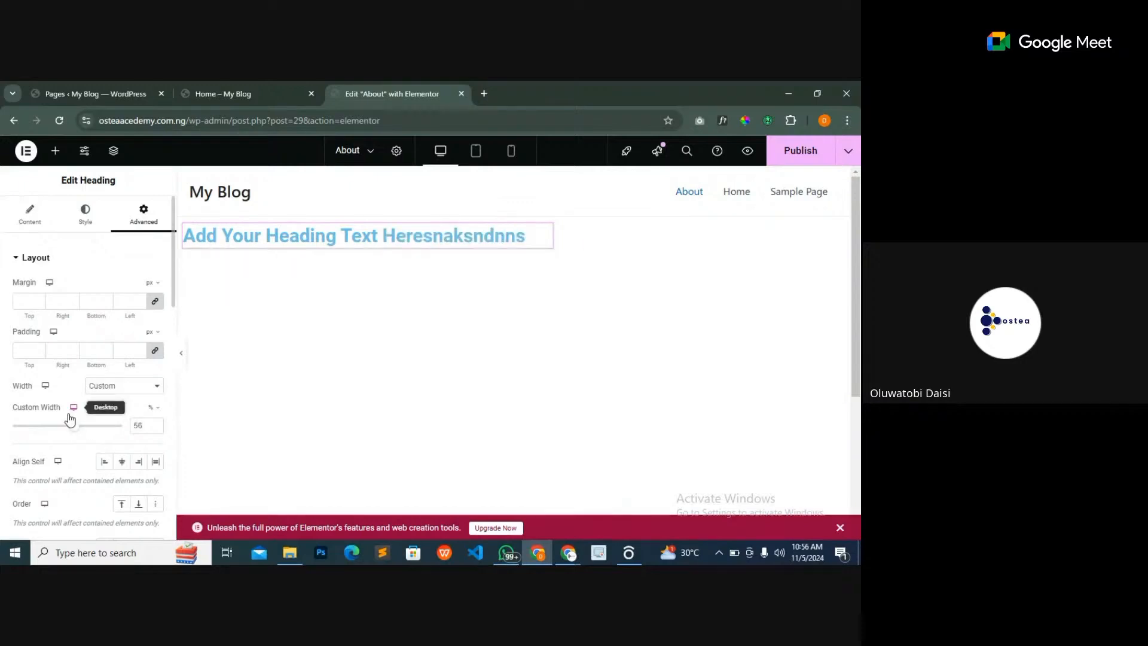
- Look through the available widgets, then reselect the heading and review its content and style settings
{"action": "left_click", "coordinate": [55, 152]}
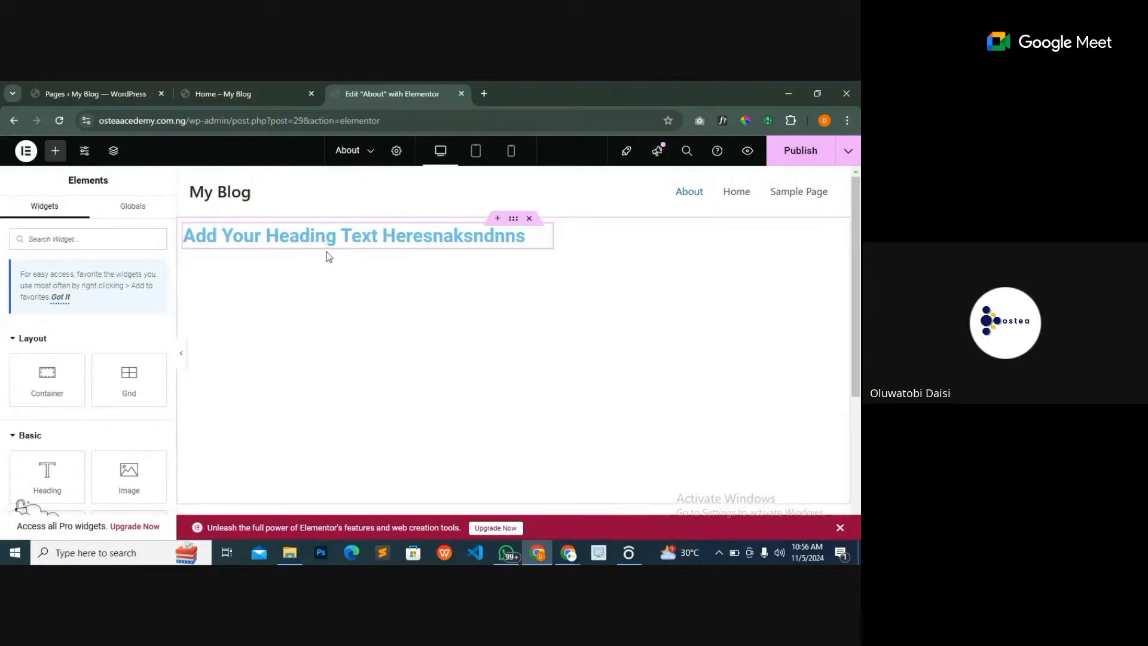
{"action": "left_click", "coordinate": [546, 240]}
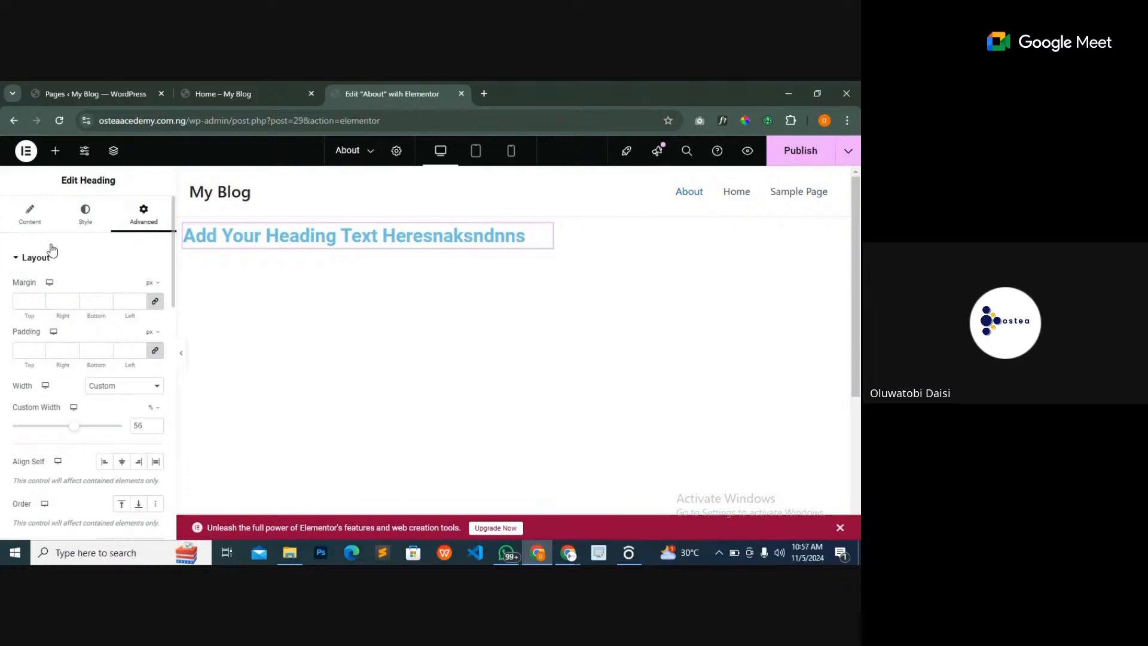
{"action": "left_click", "coordinate": [31, 216]}
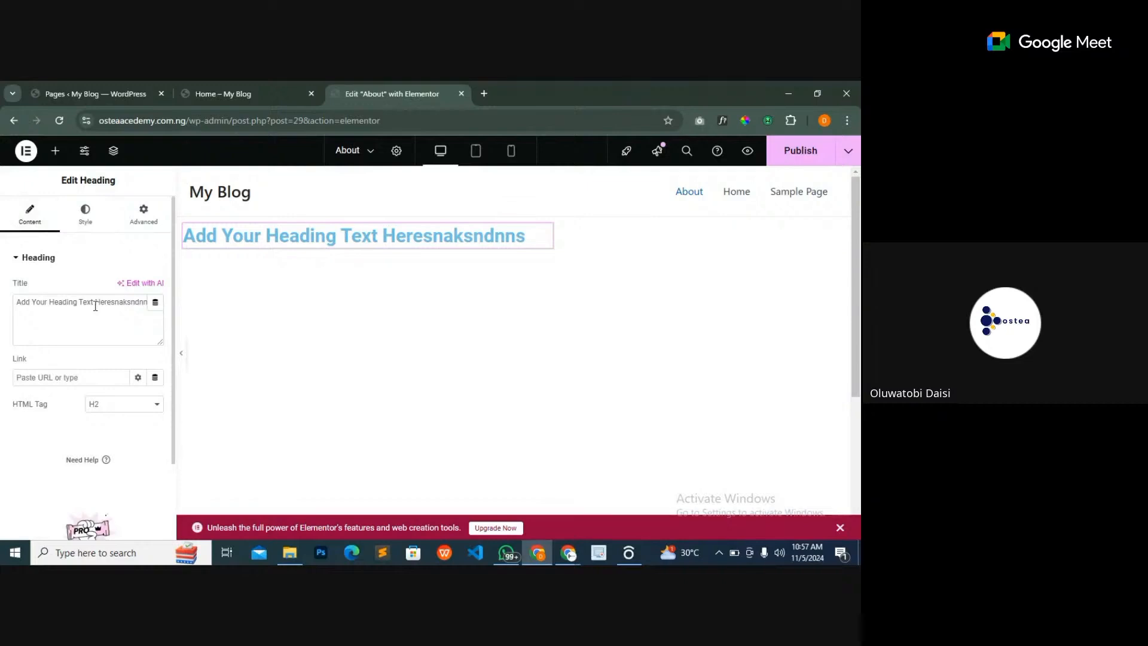
{"action": "left_click", "coordinate": [85, 224]}
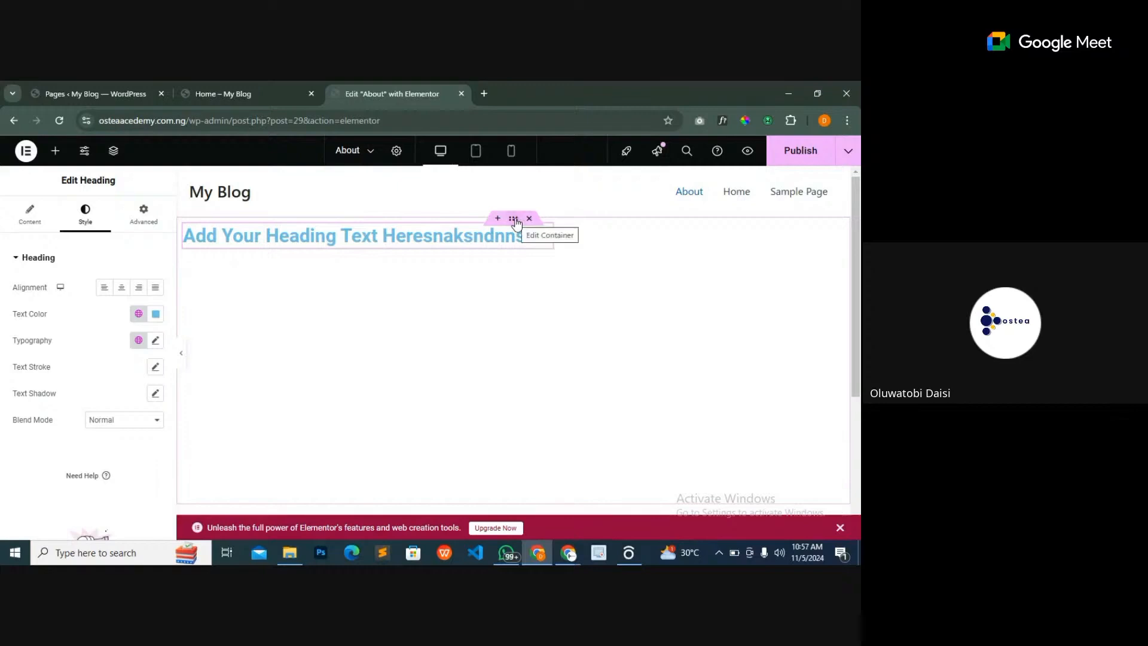
- Try the Center, End and Start options for justifying the content of the heading's parent container
{"action": "left_click", "coordinate": [515, 220]}
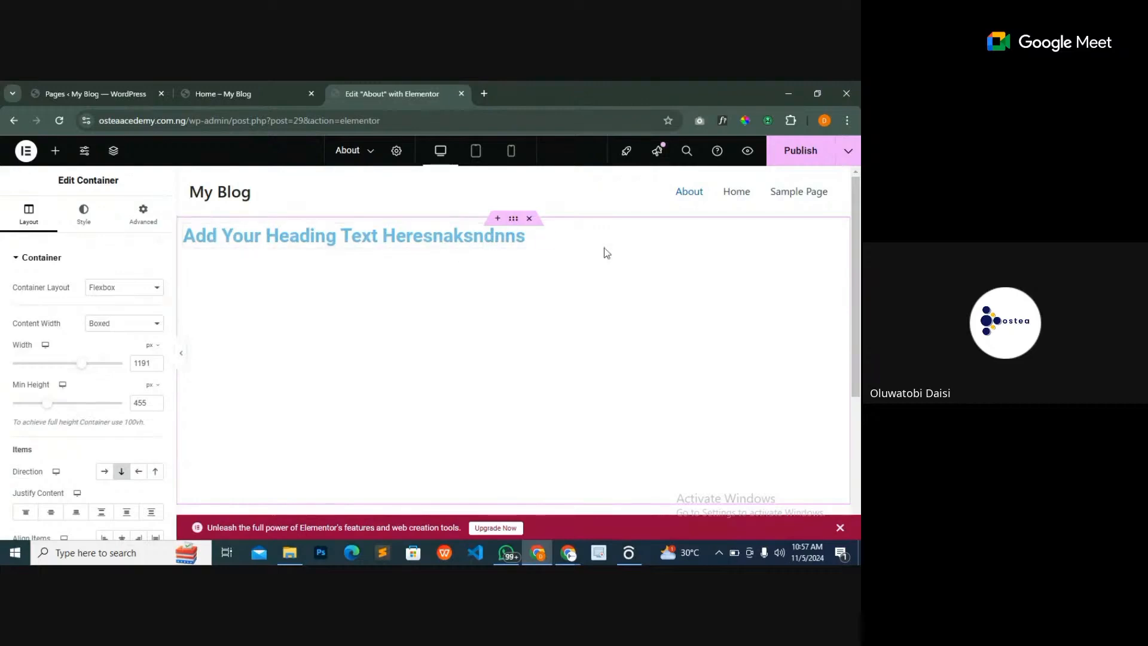
{"action": "scroll", "coordinate": [76, 359], "scroll_direction": "down", "scroll_amount": 2}
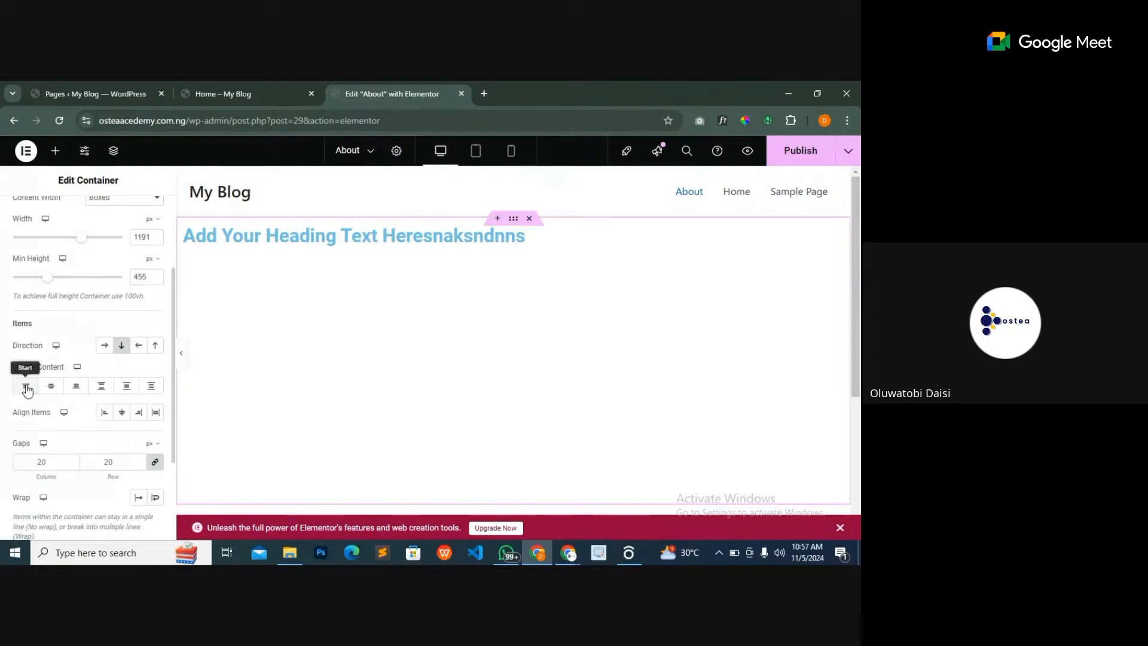
{"action": "left_click", "coordinate": [51, 386]}
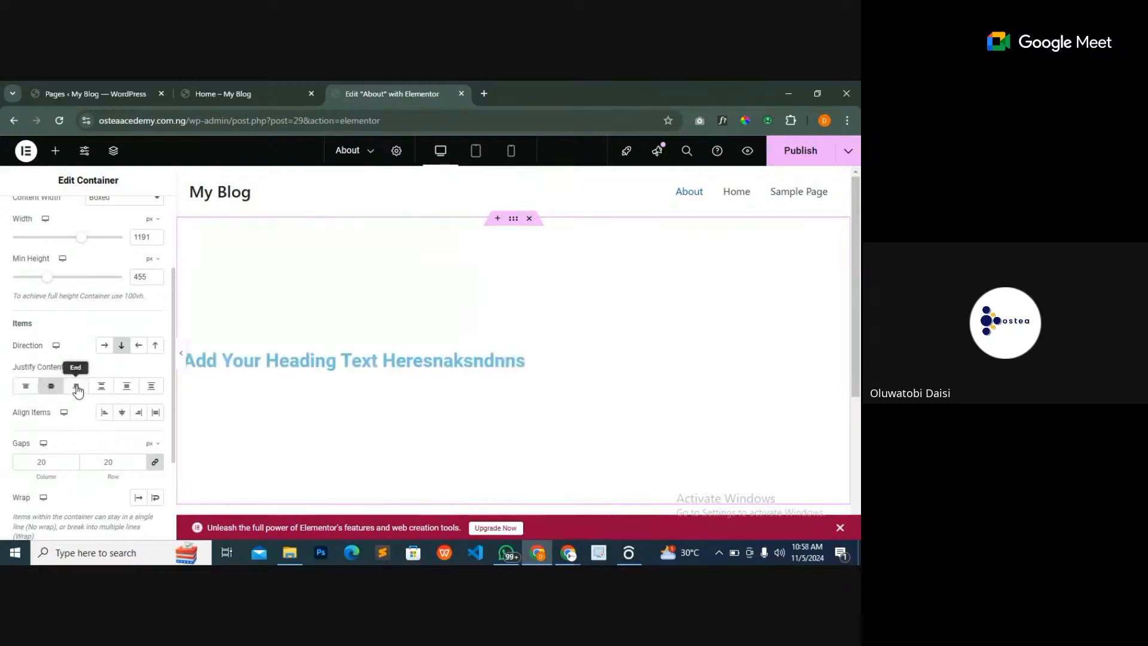
{"action": "left_click", "coordinate": [76, 387]}
{"action": "left_click", "coordinate": [49, 389]}
{"action": "left_click", "coordinate": [27, 387]}
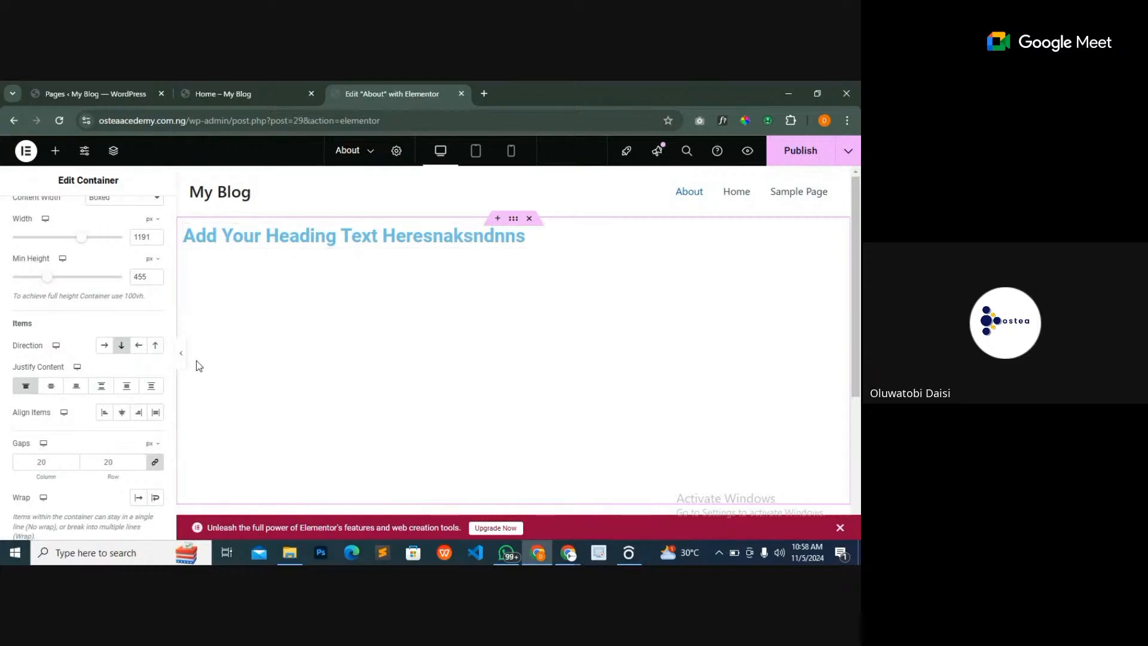
{"action": "left_click", "coordinate": [52, 387]}
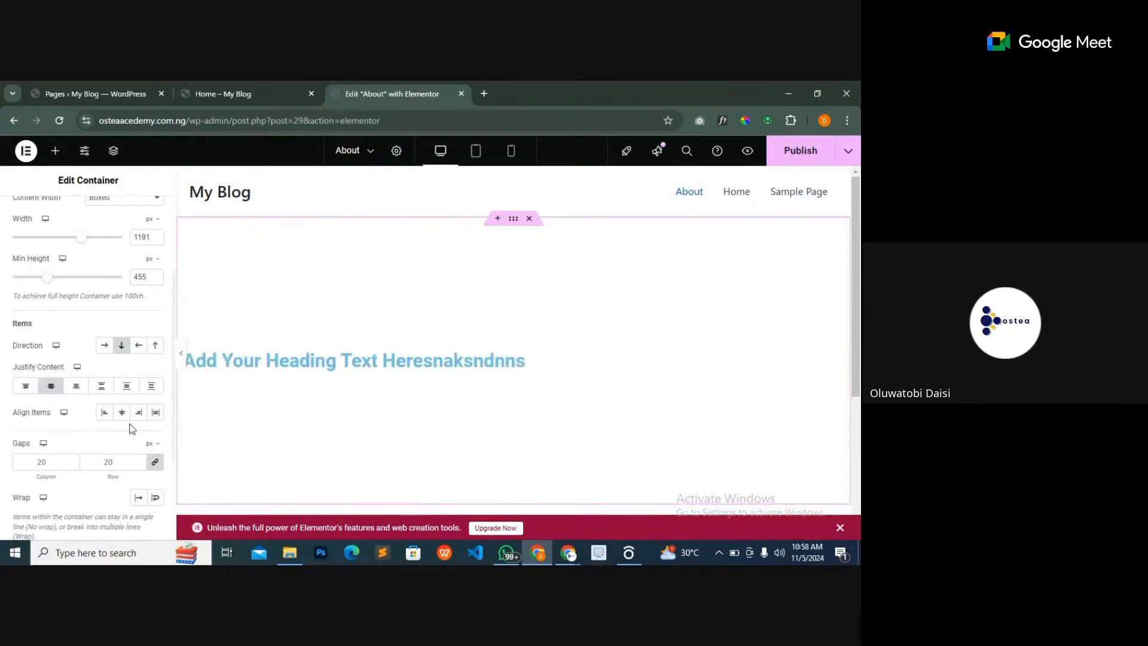
{"action": "left_click", "coordinate": [81, 387]}
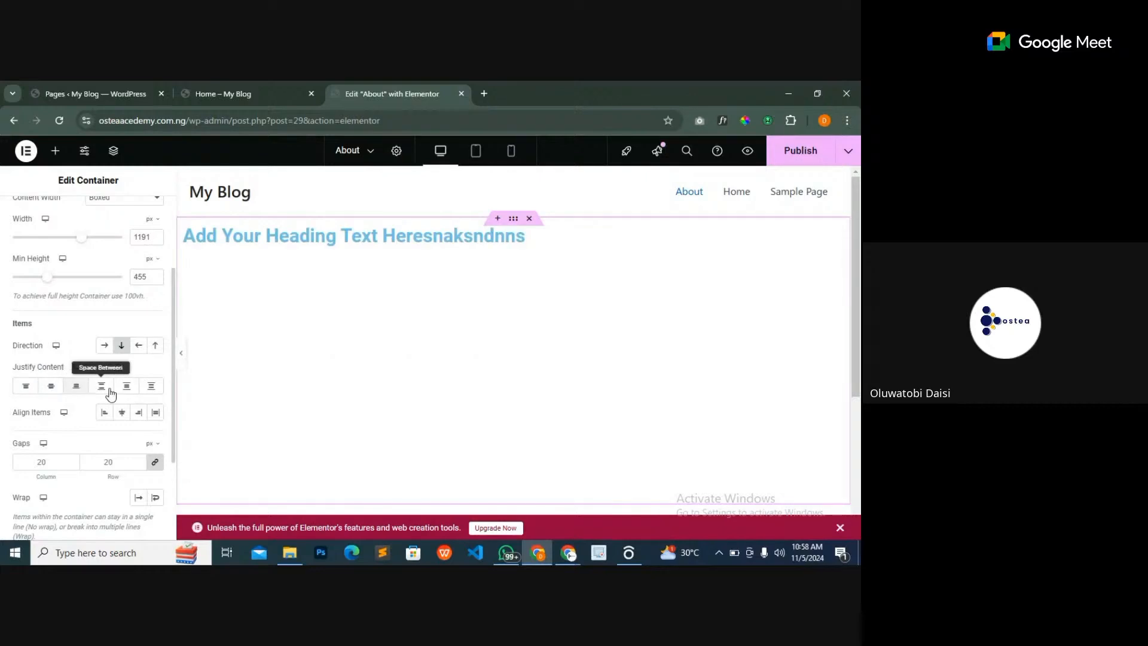
- Set the container's item direction to vertical column and justify its content to Center
{"action": "scroll", "coordinate": [321, 370], "scroll_direction": "down", "scroll_amount": 1}
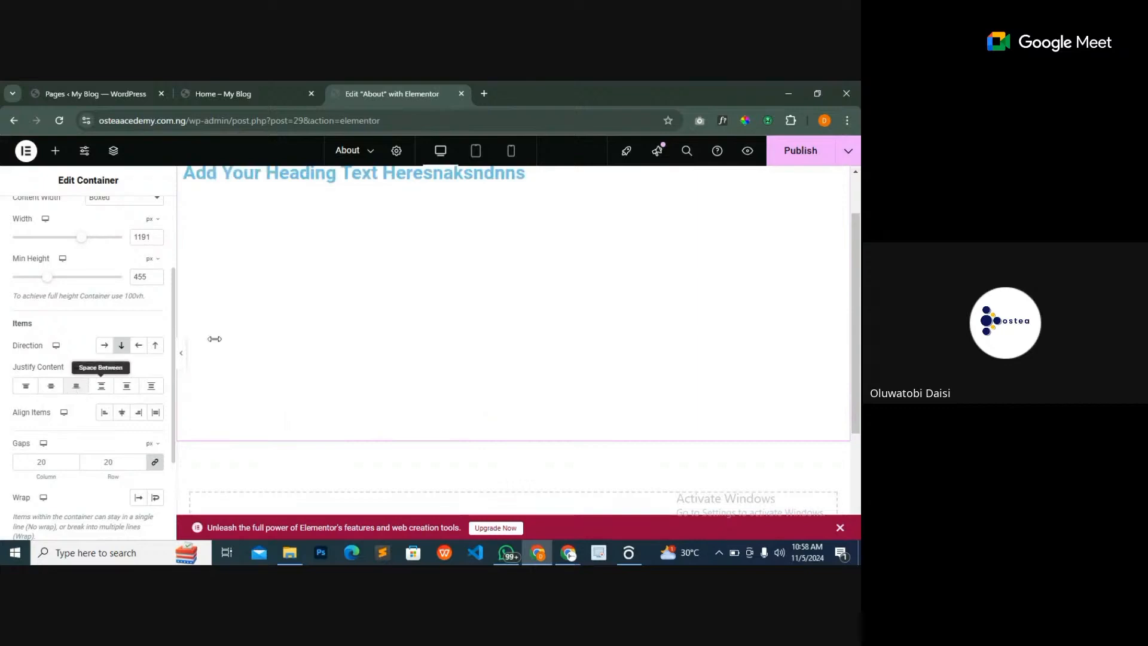
{"action": "scroll", "coordinate": [371, 333], "scroll_direction": "up", "scroll_amount": 1}
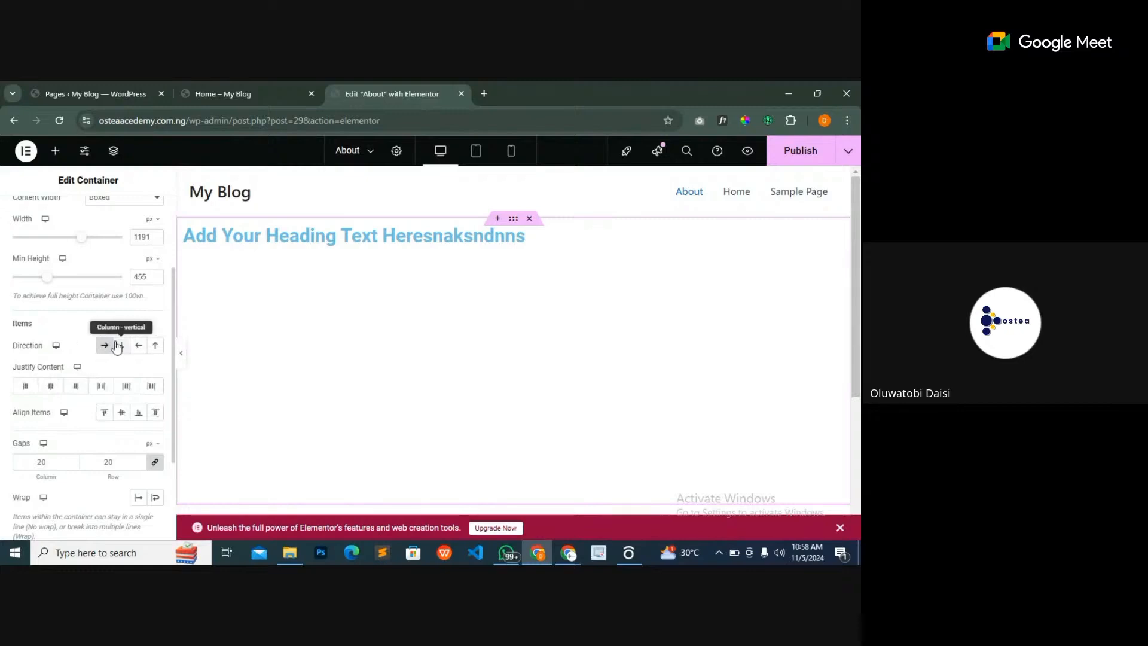
{"action": "left_click", "coordinate": [118, 346]}
{"action": "left_click", "coordinate": [51, 387]}
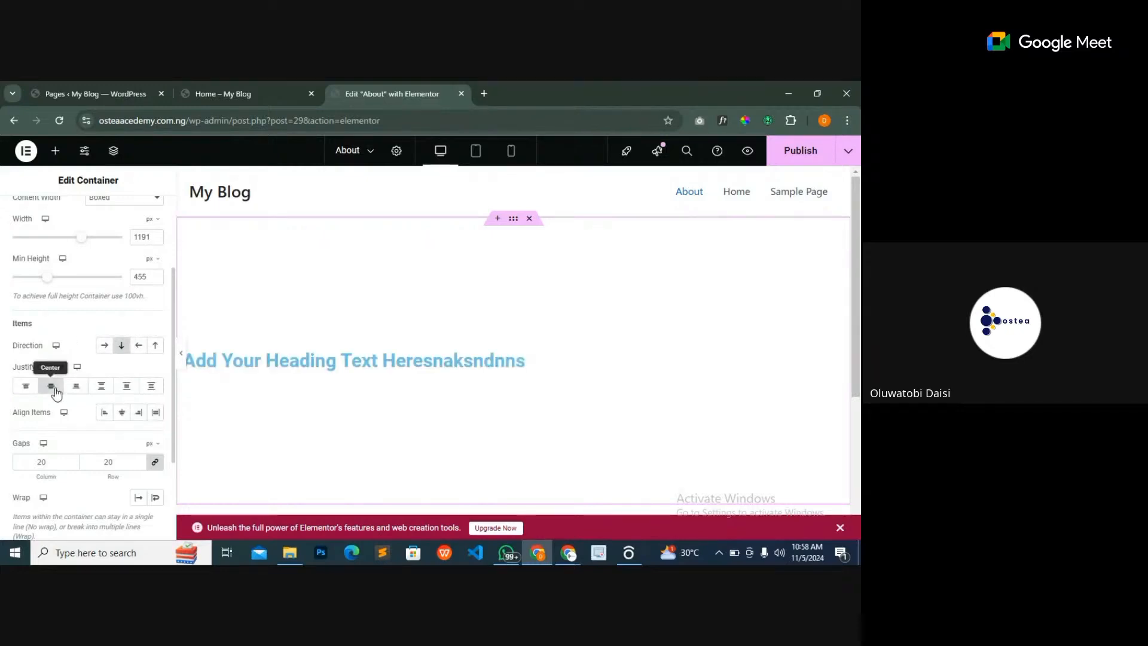
{"action": "left_click", "coordinate": [76, 387]}
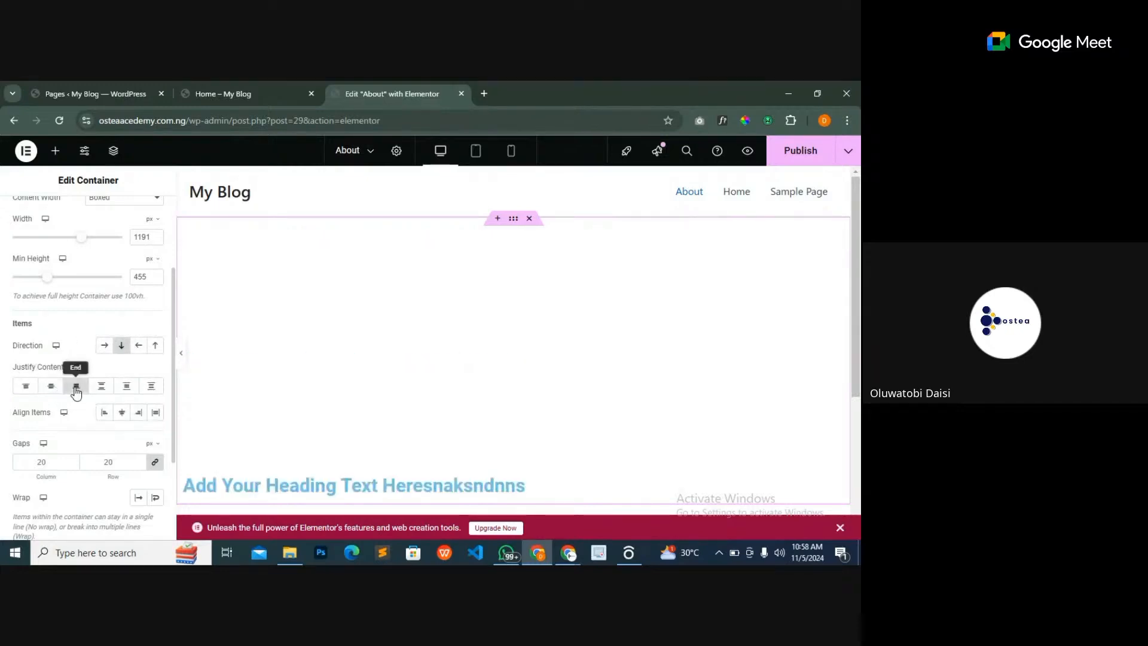
{"action": "left_click", "coordinate": [52, 388]}
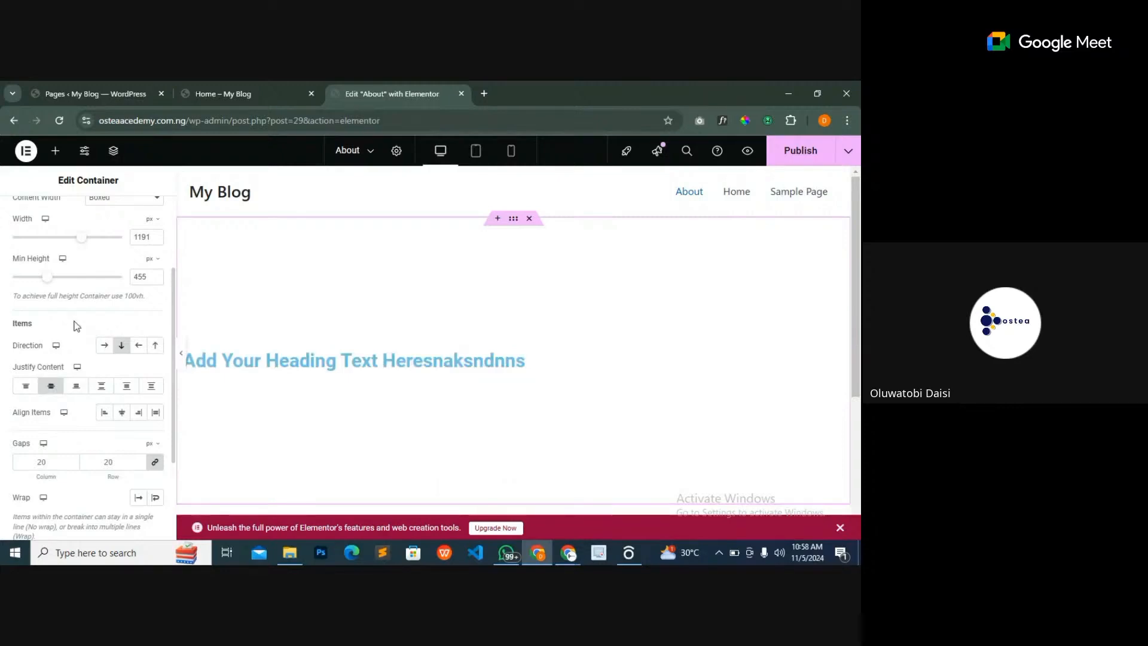
- Try the End and Center options for justifying the container's content, then move the heading back to the start
{"action": "left_click", "coordinate": [77, 390]}
{"action": "left_click", "coordinate": [51, 389]}
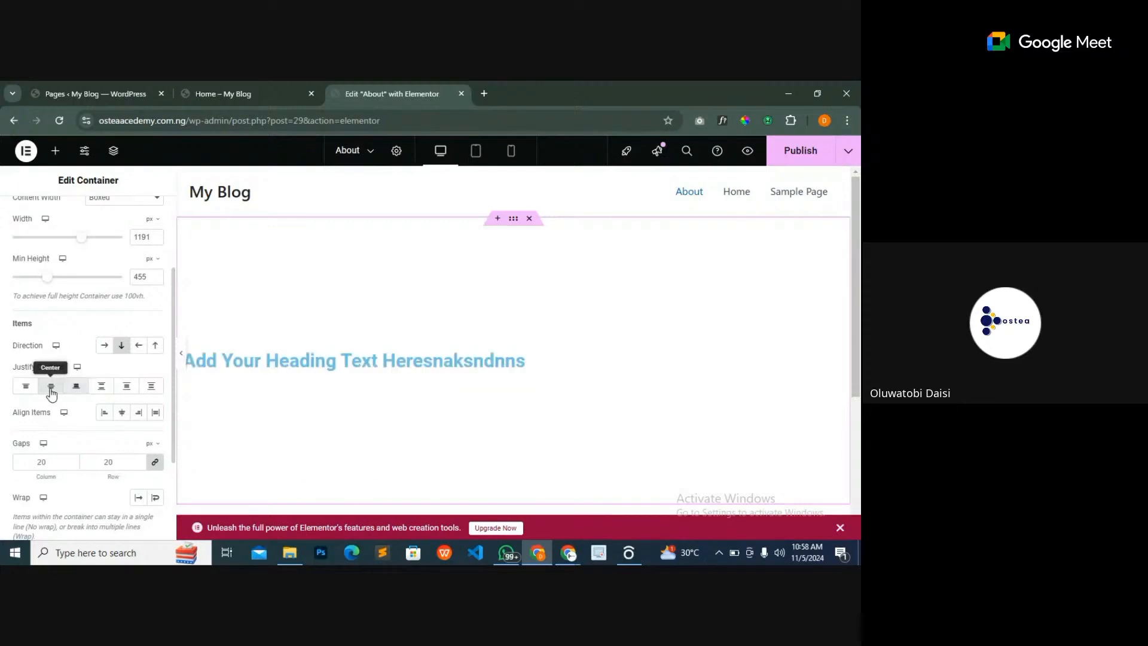
{"action": "left_click", "coordinate": [27, 386]}
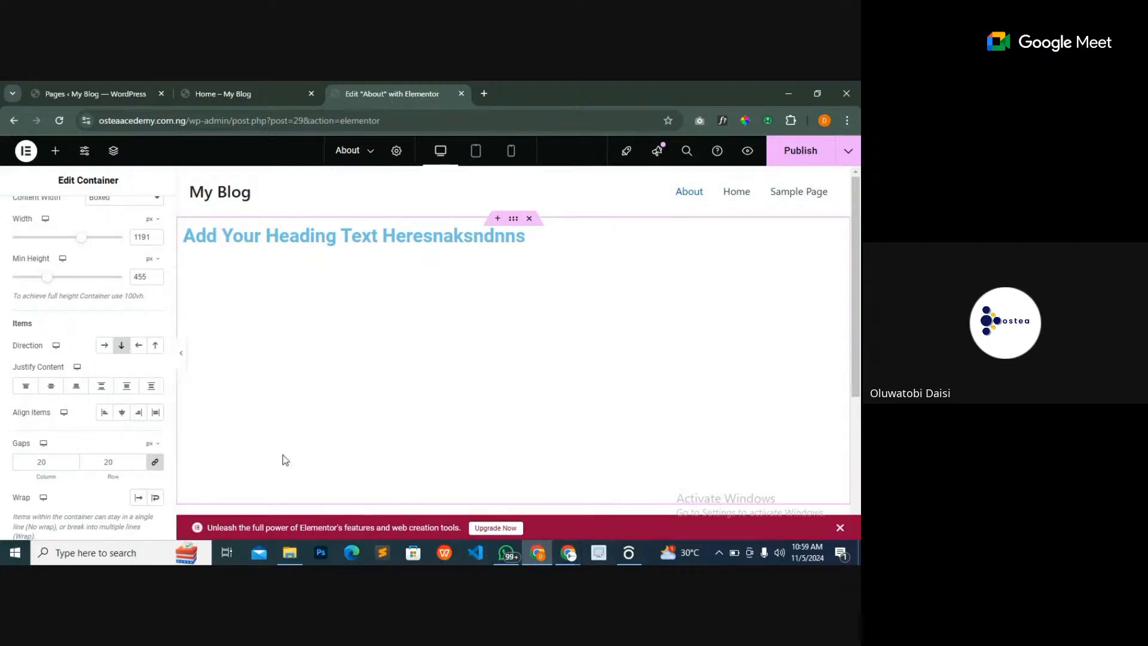
- Try the Center and End options for aligning the container's items, finishing on Center
{"action": "left_click", "coordinate": [121, 413]}
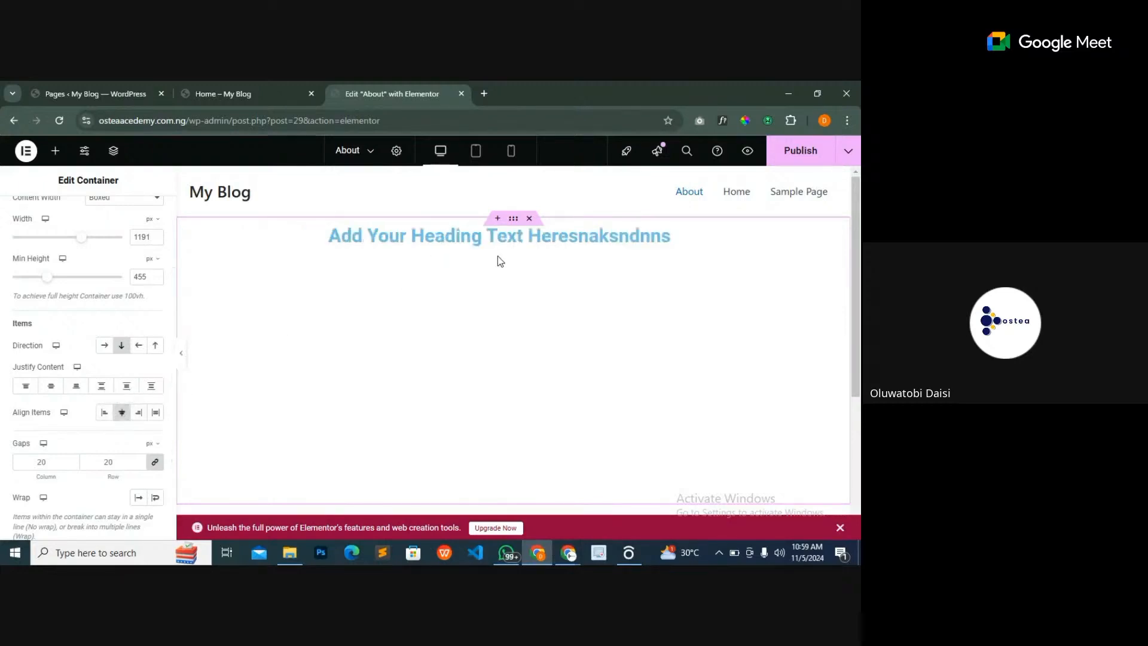
{"action": "left_click", "coordinate": [139, 412]}
{"action": "left_click", "coordinate": [138, 412]}
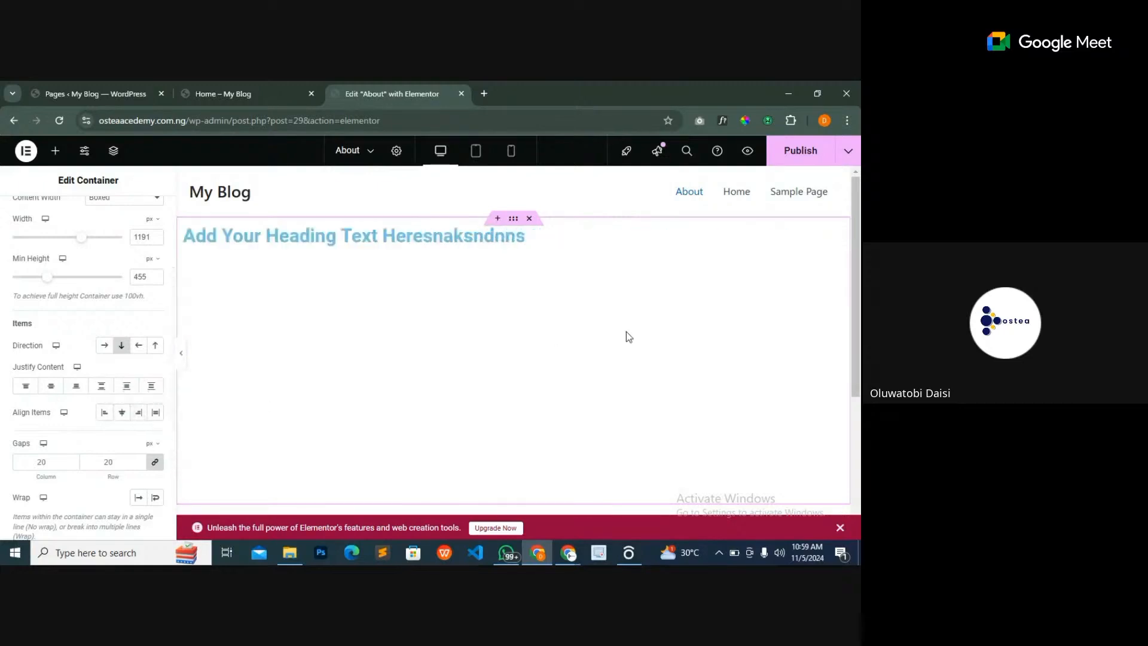
{"action": "left_click", "coordinate": [139, 417]}
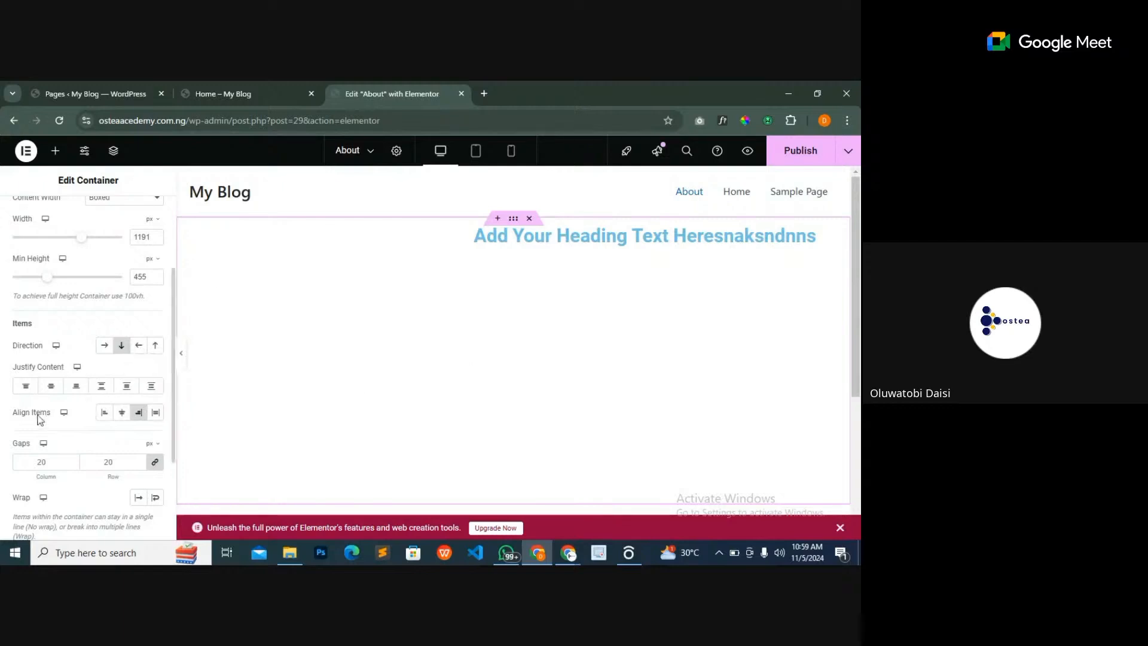
{"action": "left_click", "coordinate": [122, 413]}
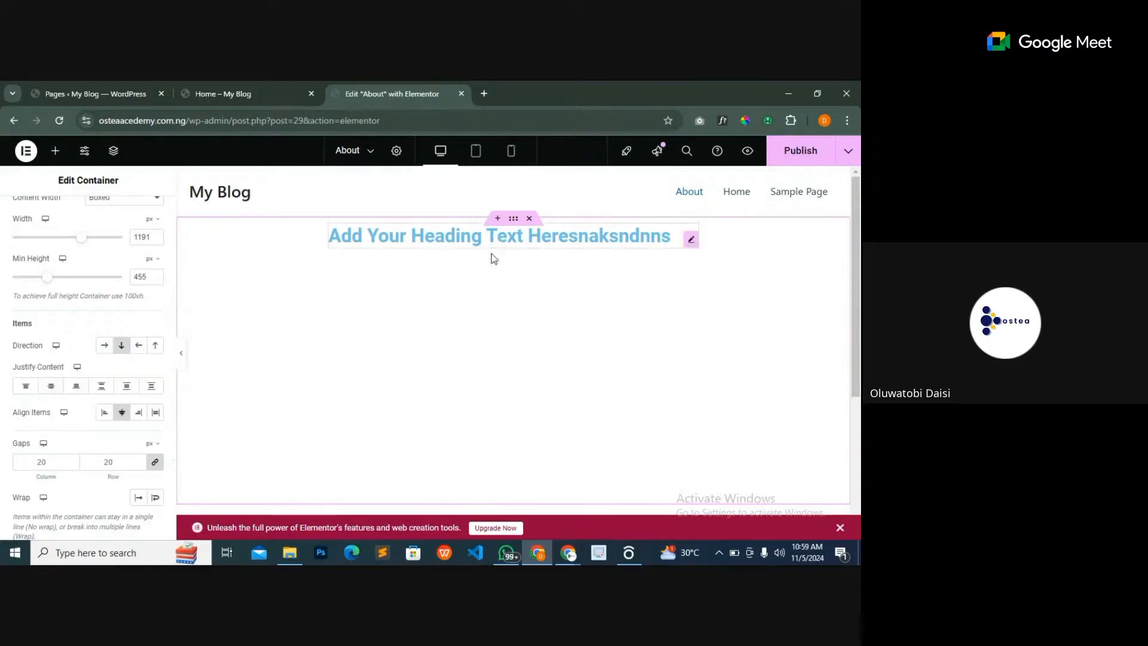
- Align the container's items to End and justify the content to Start, after trying Center and End justification
{"action": "left_click", "coordinate": [52, 387]}
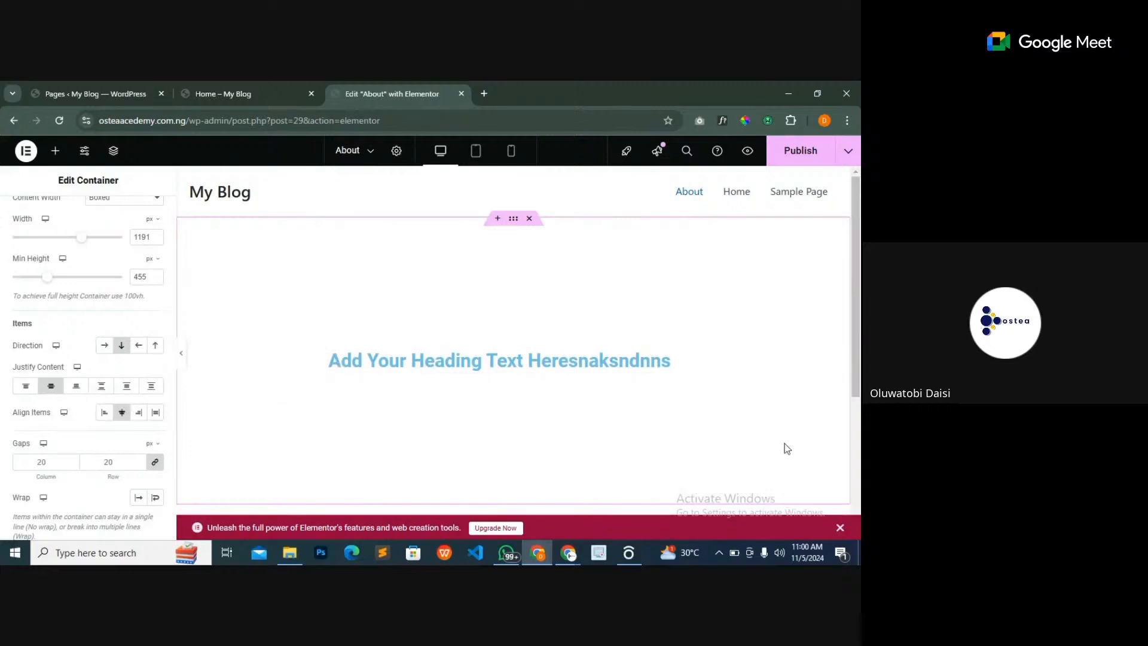
{"action": "left_click", "coordinate": [140, 413]}
{"action": "left_click", "coordinate": [141, 414]}
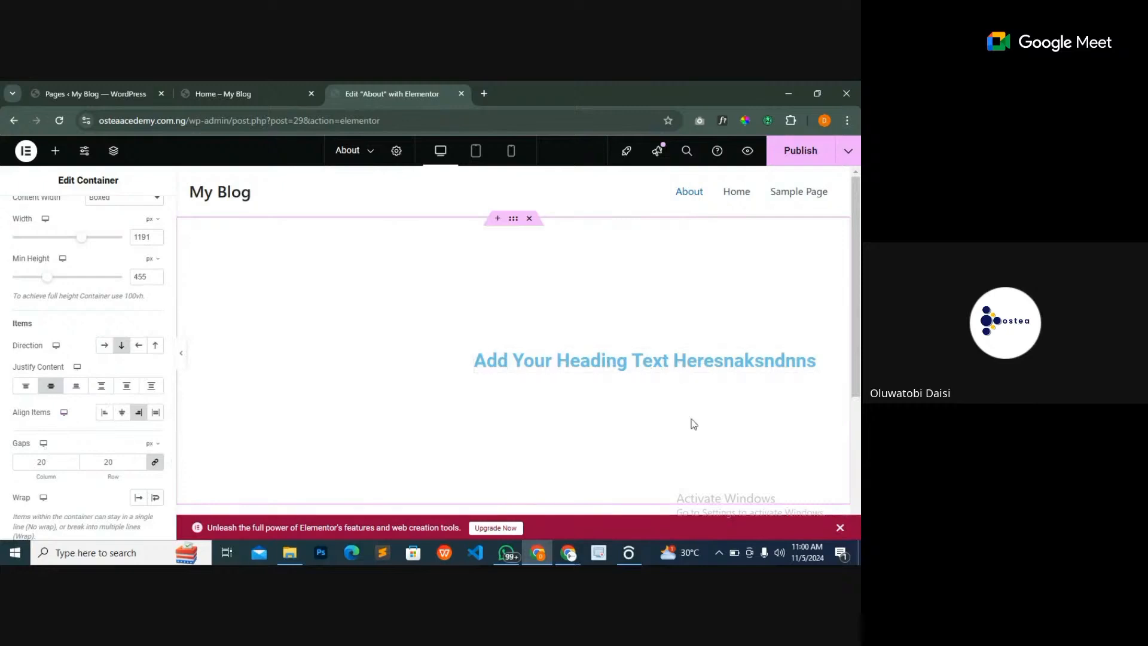
{"action": "left_click", "coordinate": [73, 388]}
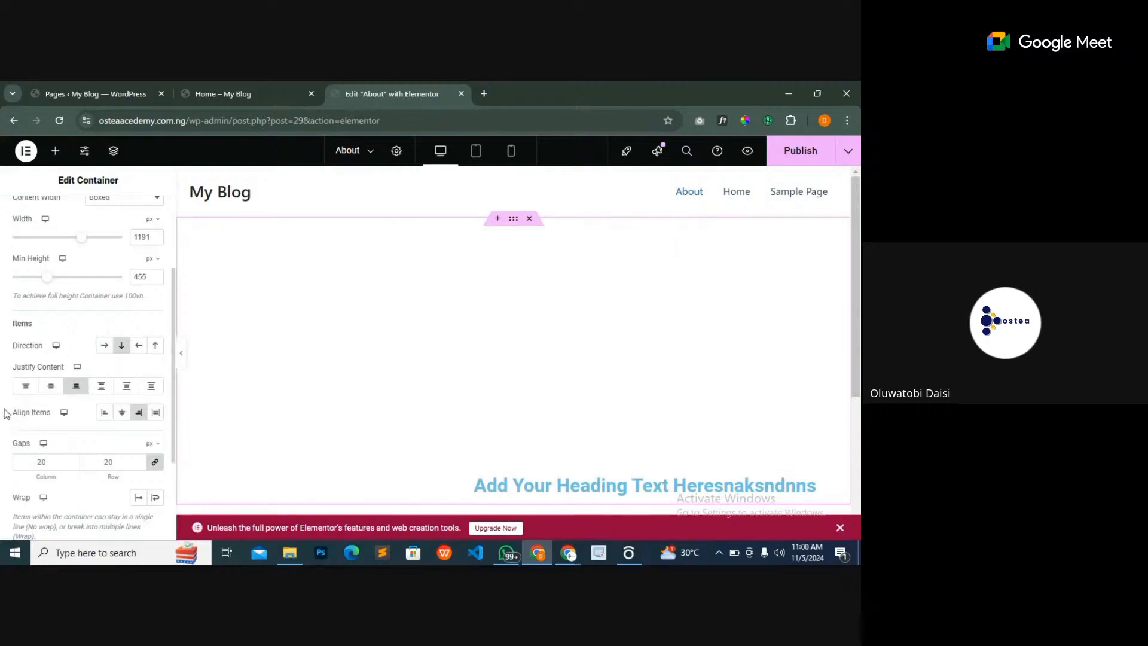
{"action": "left_click", "coordinate": [25, 386]}
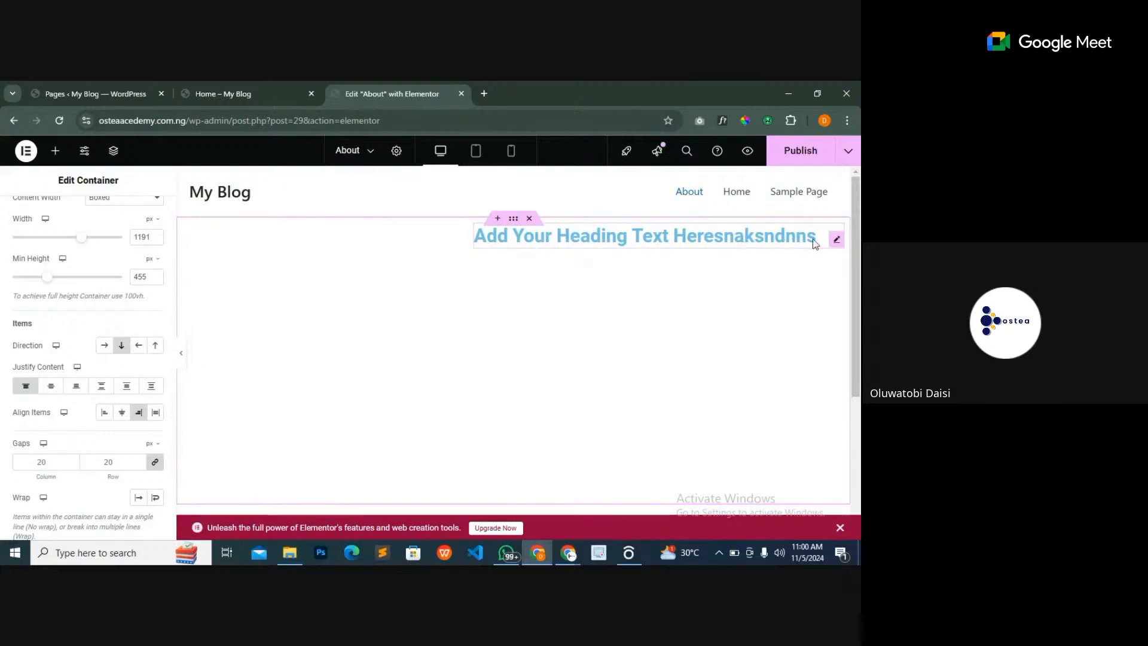
- Duplicate the heading twice so the container holds a stack of three, and select the individual copies
{"action": "right_click", "coordinate": [840, 247]}
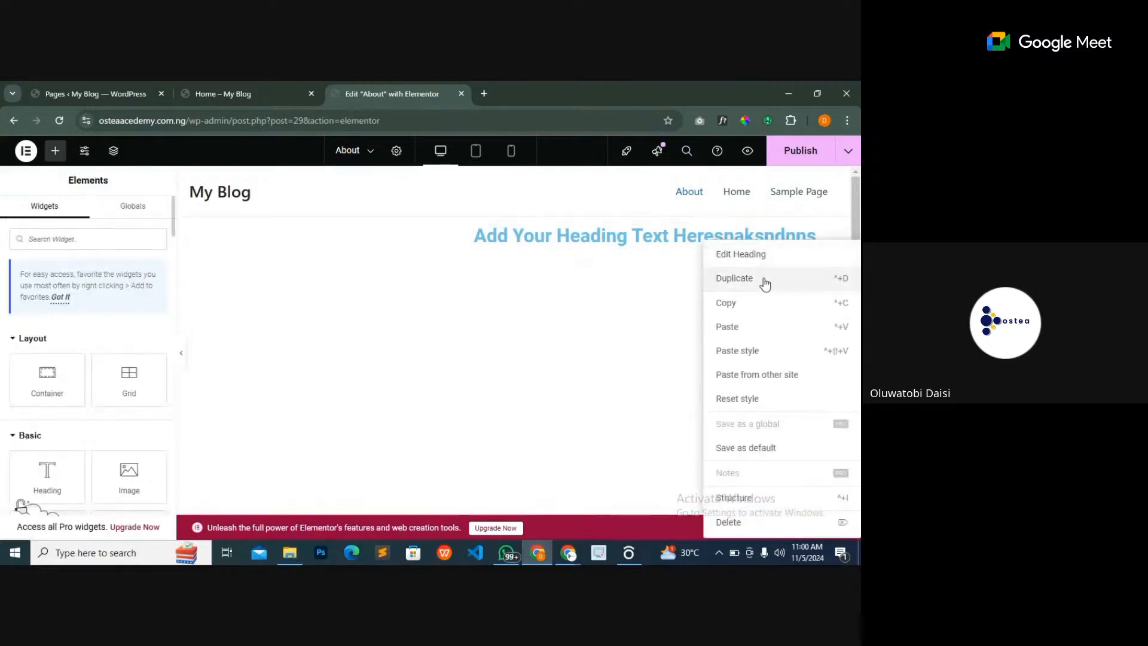
{"action": "left_click", "coordinate": [763, 280]}
{"action": "right_click", "coordinate": [836, 276]}
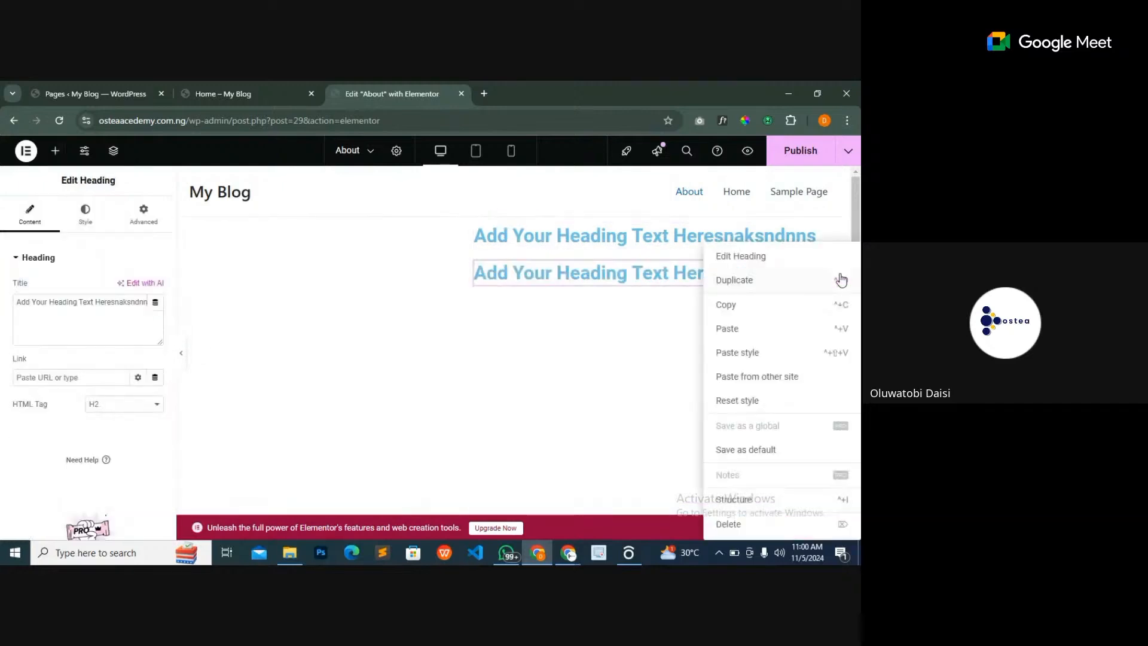
{"action": "left_click", "coordinate": [753, 281]}
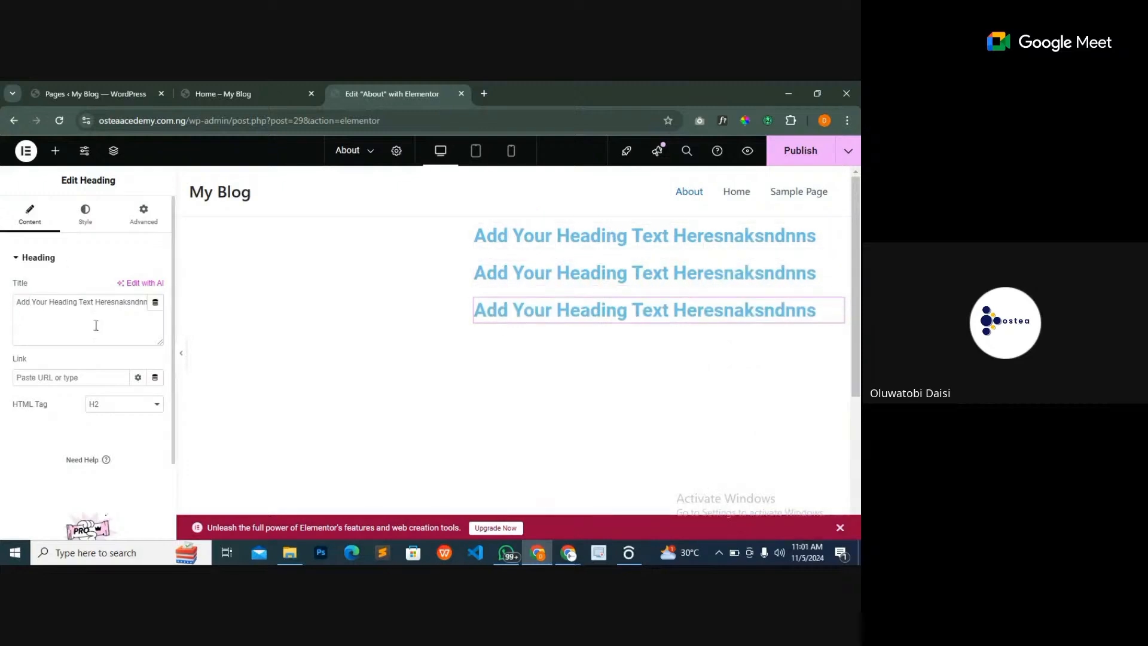
{"action": "left_click", "coordinate": [633, 284]}
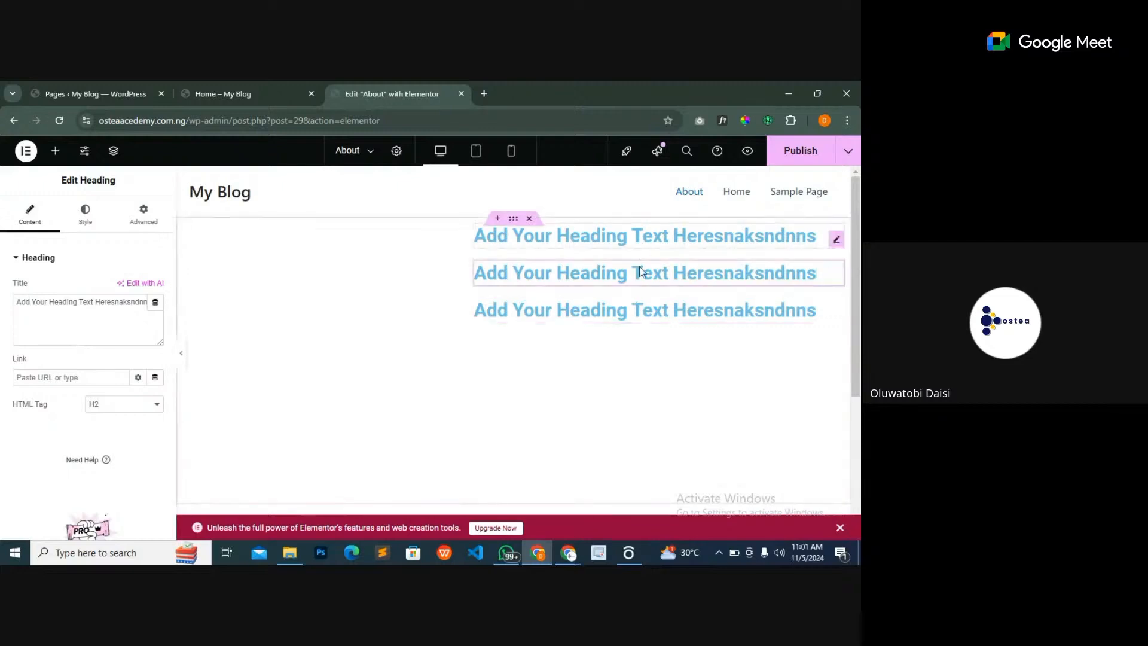
{"action": "left_click", "coordinate": [629, 309]}
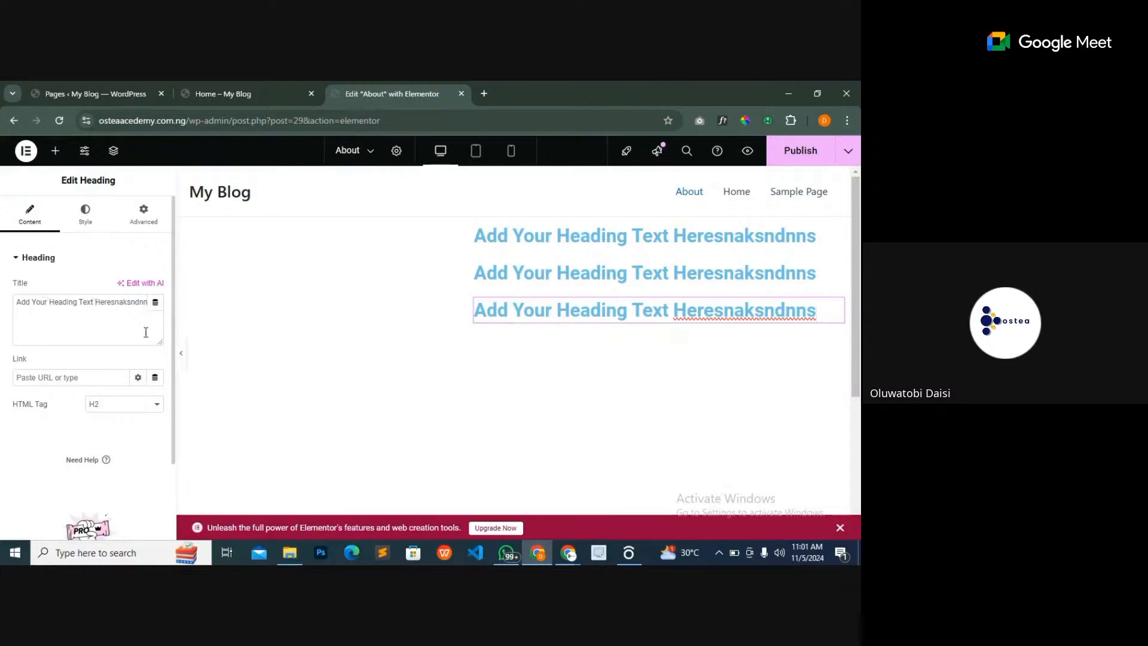
- Try the horizontal row direction for the container holding the three headings, then restore the vertical column direction
{"action": "mouse_move", "coordinate": [328, 275]}
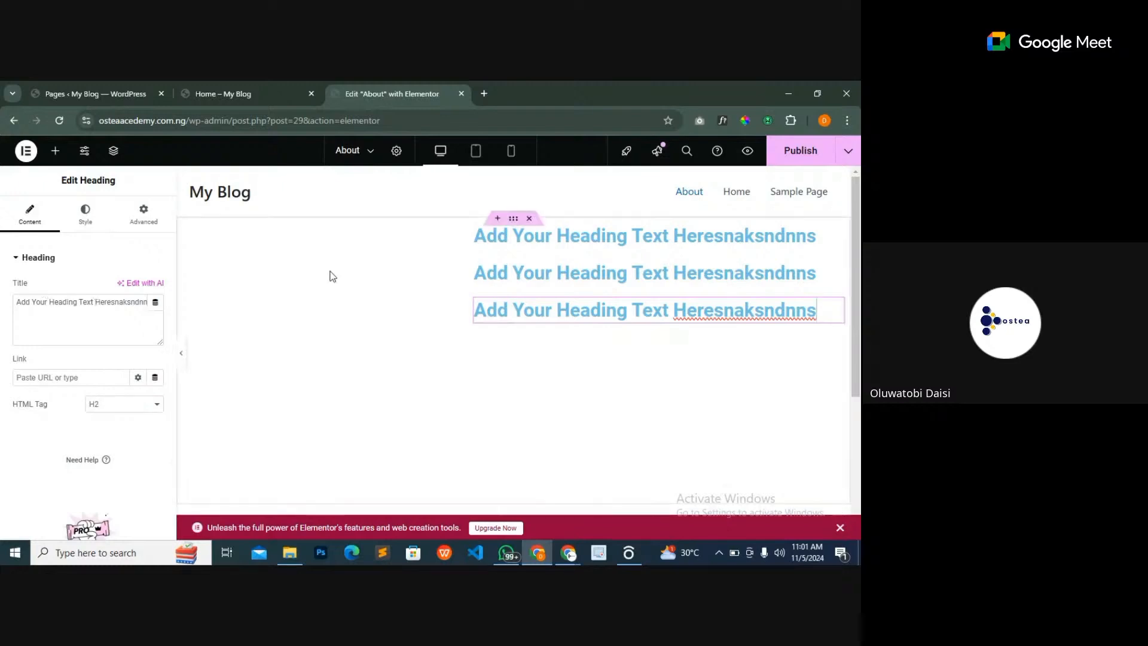
{"action": "left_click", "coordinate": [514, 219]}
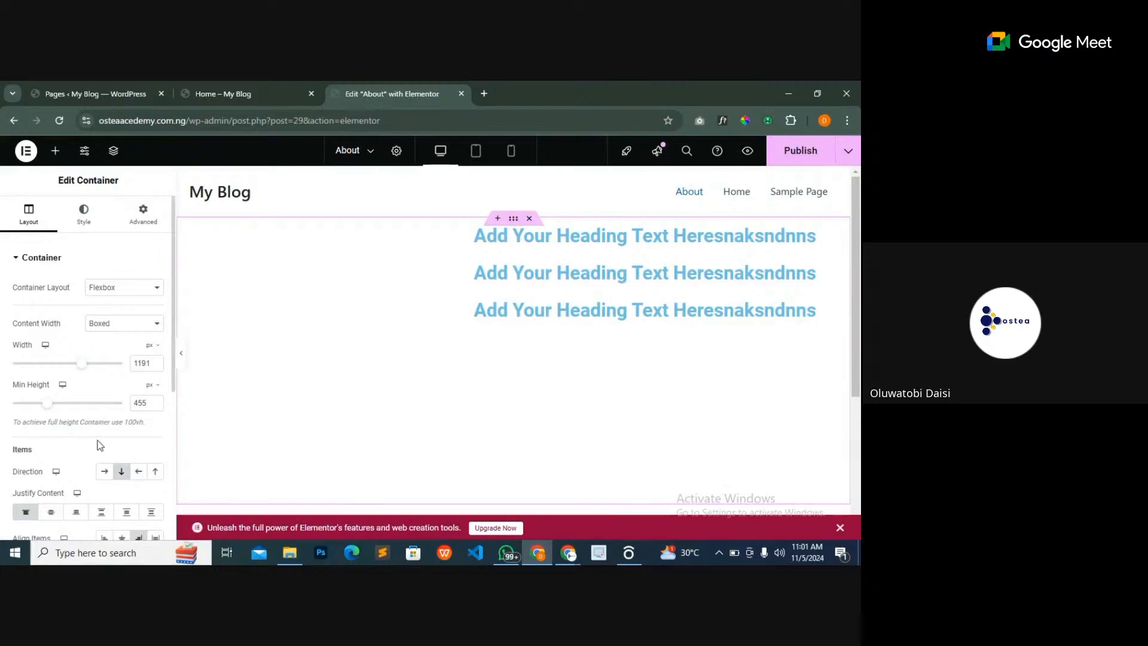
{"action": "scroll", "coordinate": [100, 445], "scroll_direction": "down", "scroll_amount": 1}
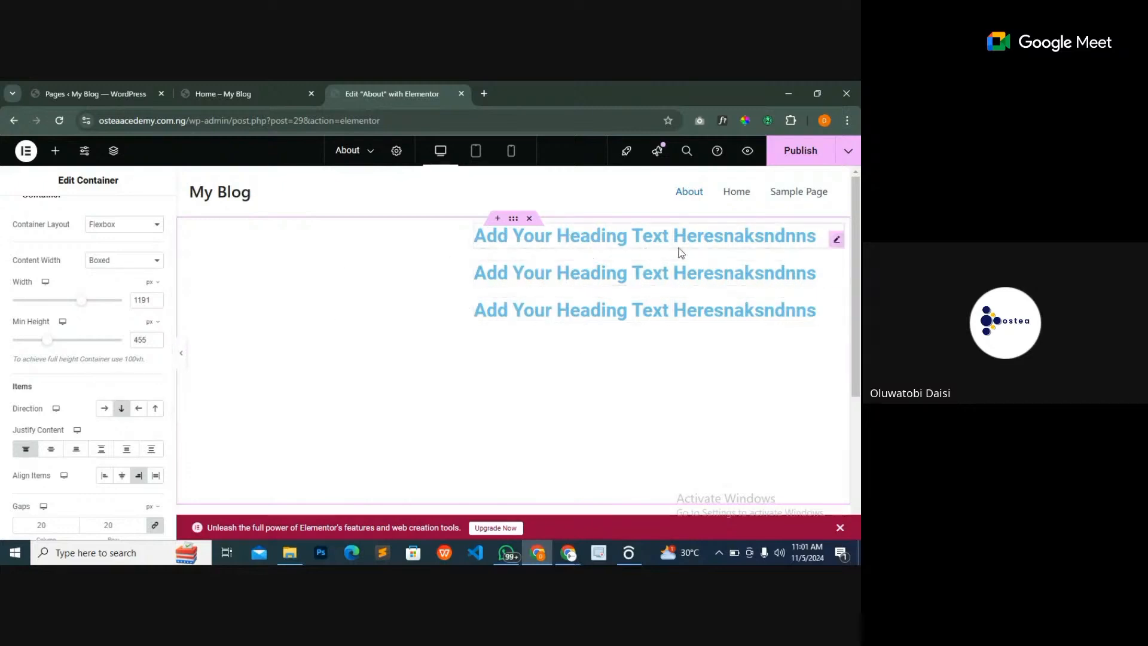
{"action": "left_click", "coordinate": [105, 409]}
{"action": "scroll", "coordinate": [509, 317], "scroll_direction": "down", "scroll_amount": 1}
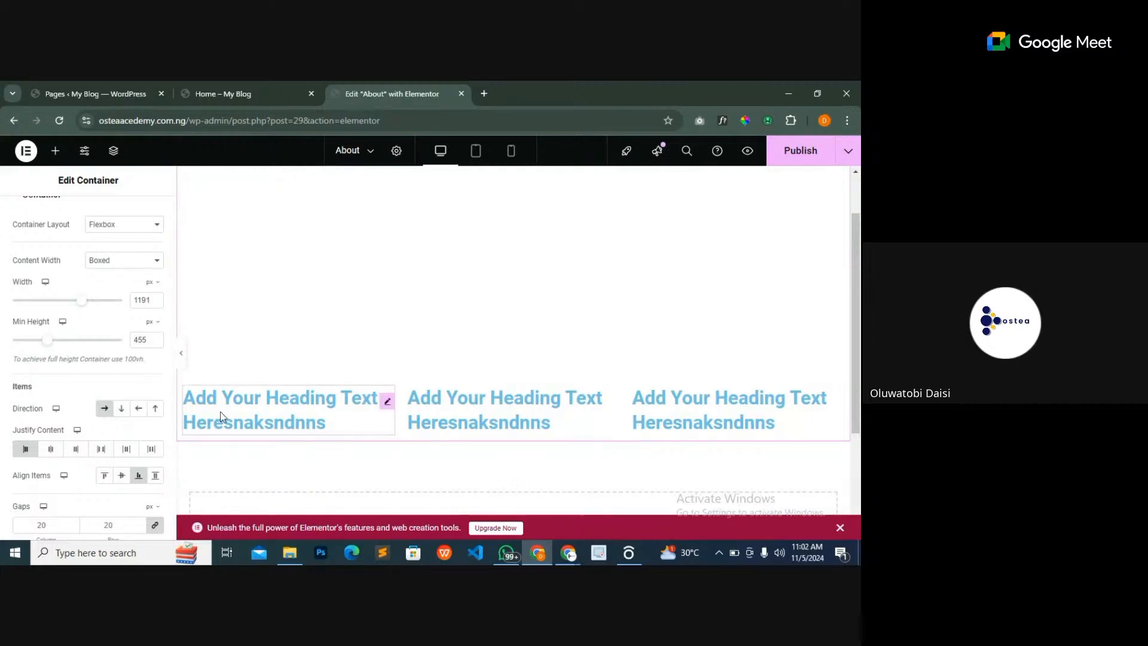
{"action": "left_click", "coordinate": [122, 409]}
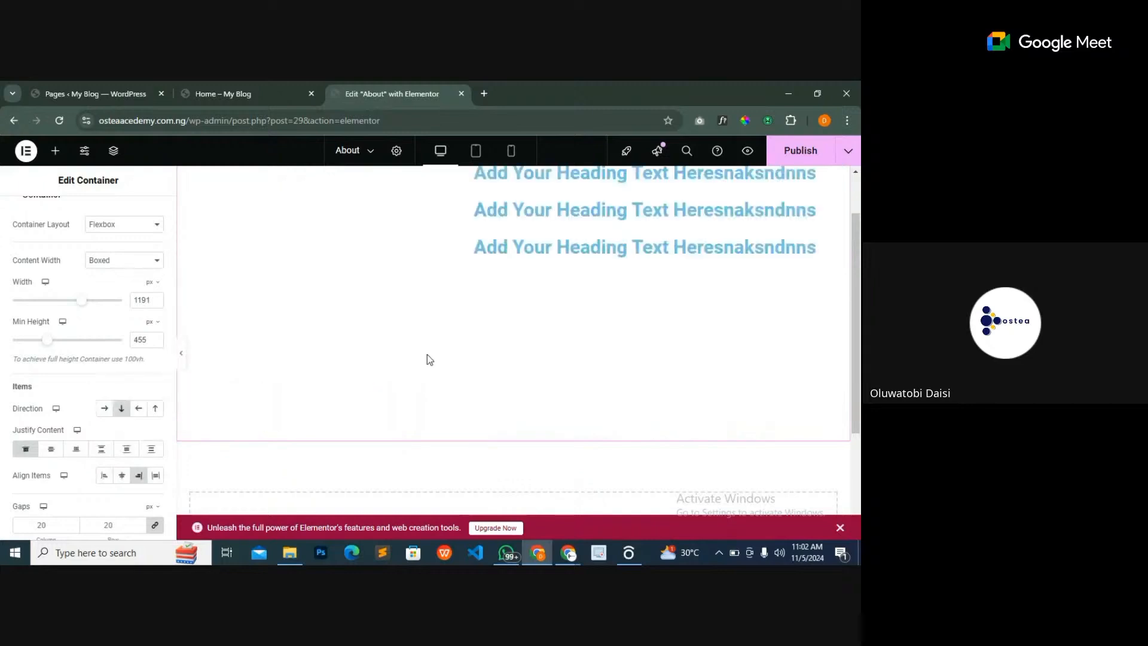
{"action": "scroll", "coordinate": [427, 352], "scroll_direction": "up", "scroll_amount": 2}
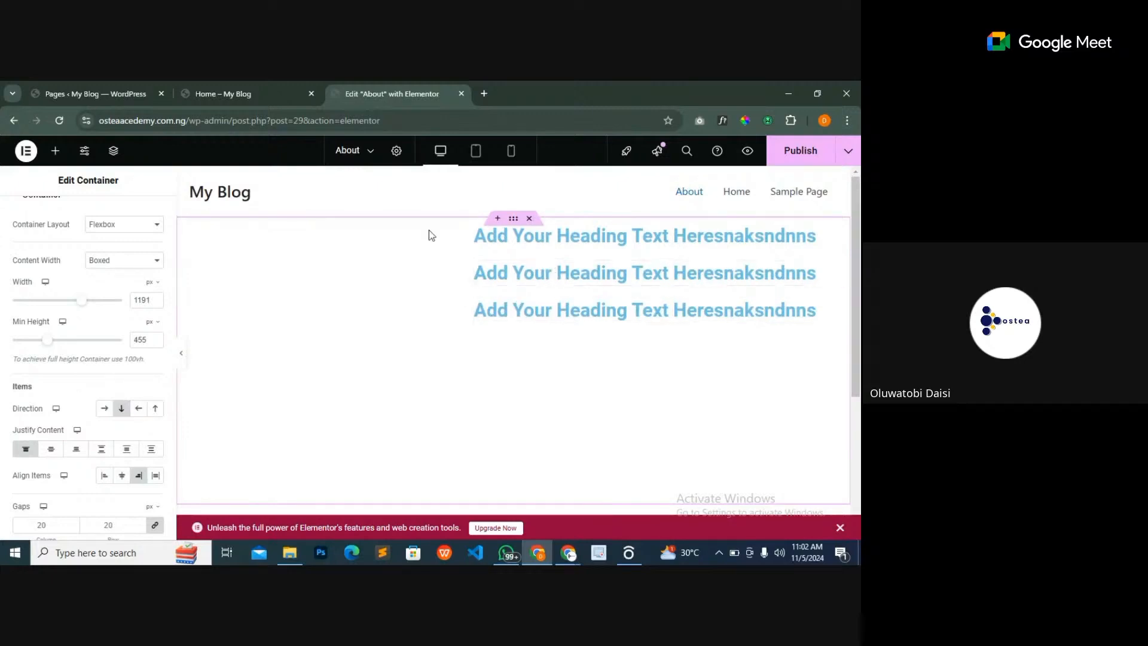
- Delete all three headings from the container
{"action": "right_click", "coordinate": [836, 239]}
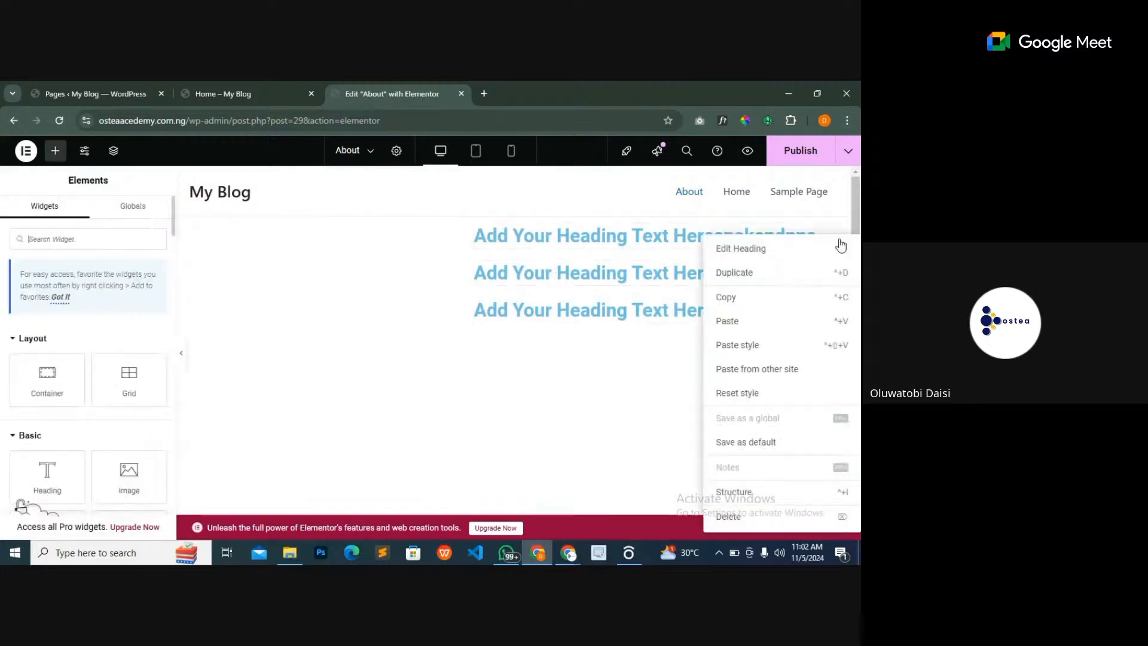
{"action": "left_click", "coordinate": [754, 517]}
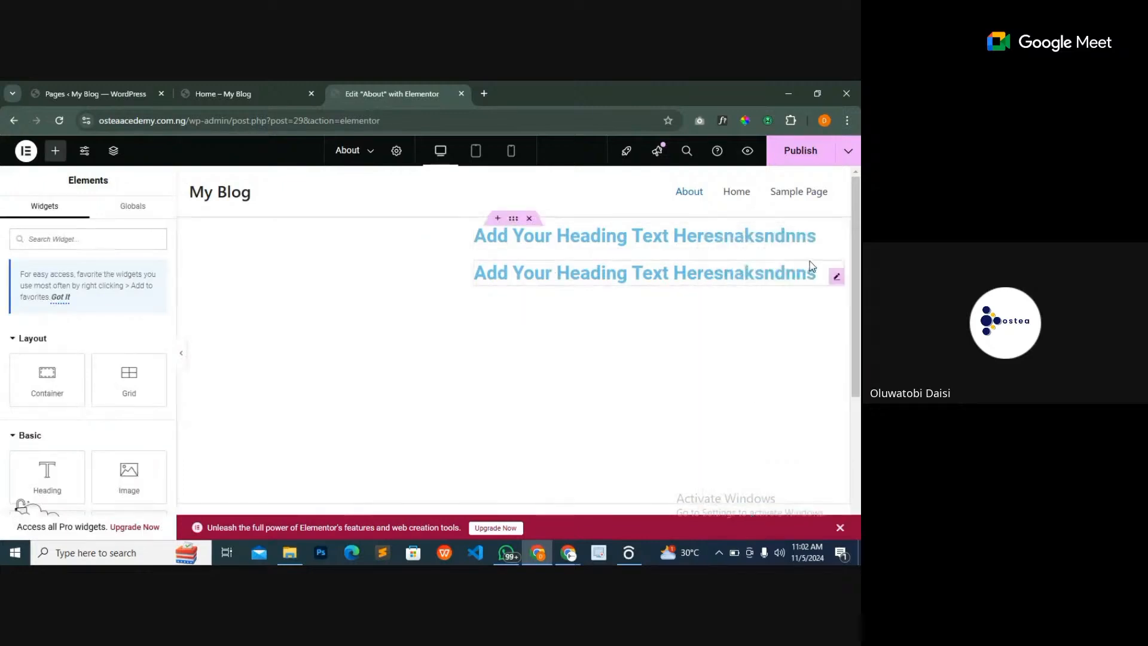
{"action": "right_click", "coordinate": [837, 277]}
{"action": "left_click", "coordinate": [748, 519]}
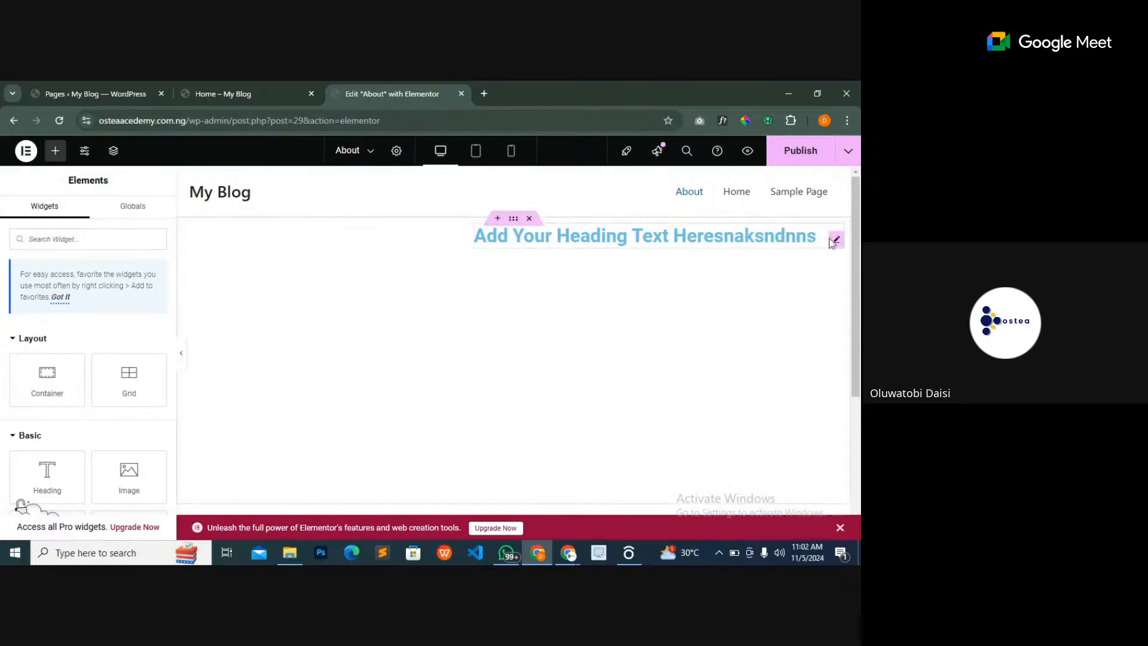
{"action": "right_click", "coordinate": [836, 242]}
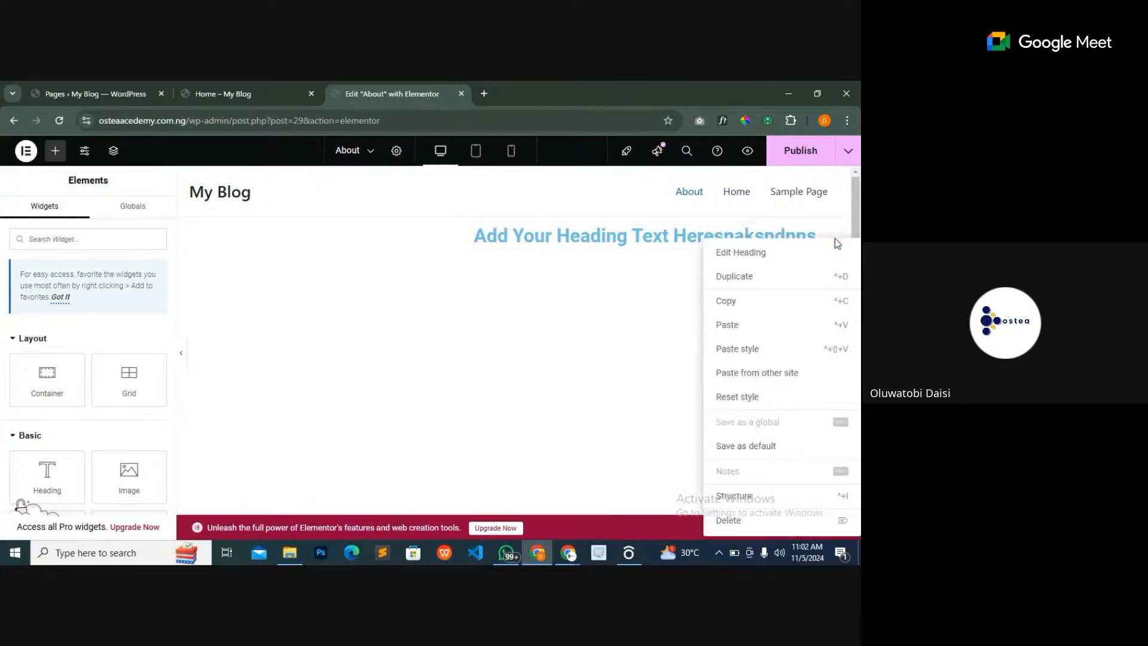
{"action": "left_click", "coordinate": [751, 519]}
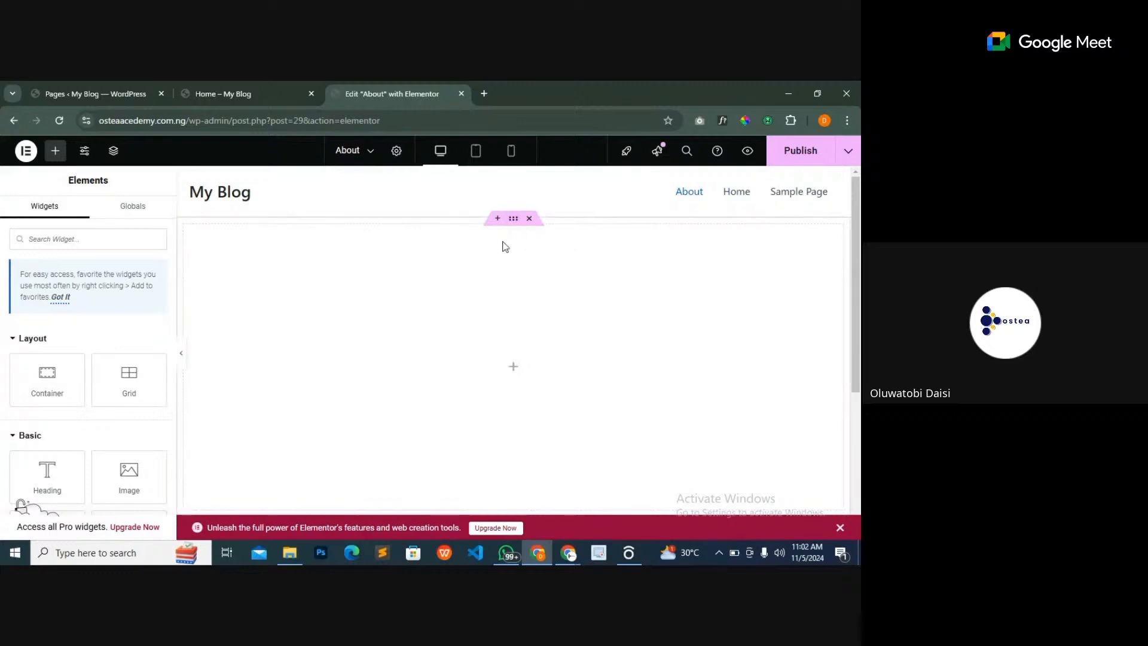
- Open the empty container's style settings and compare with the hero section of the finished Home page
{"action": "left_click", "coordinate": [513, 219]}
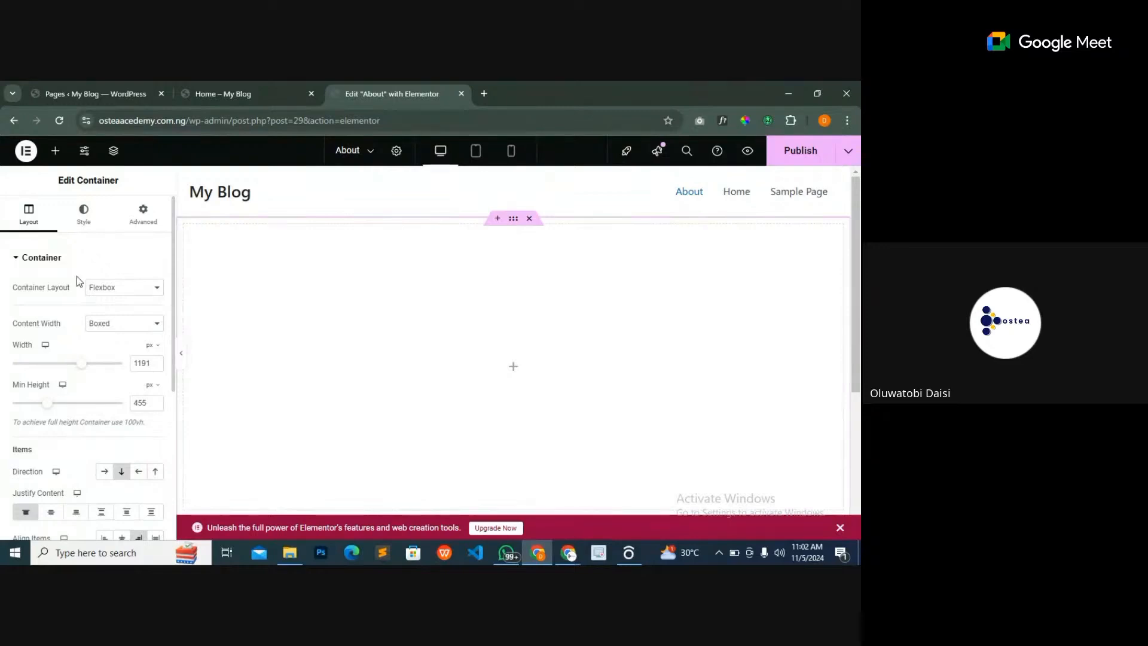
{"action": "left_click", "coordinate": [90, 210]}
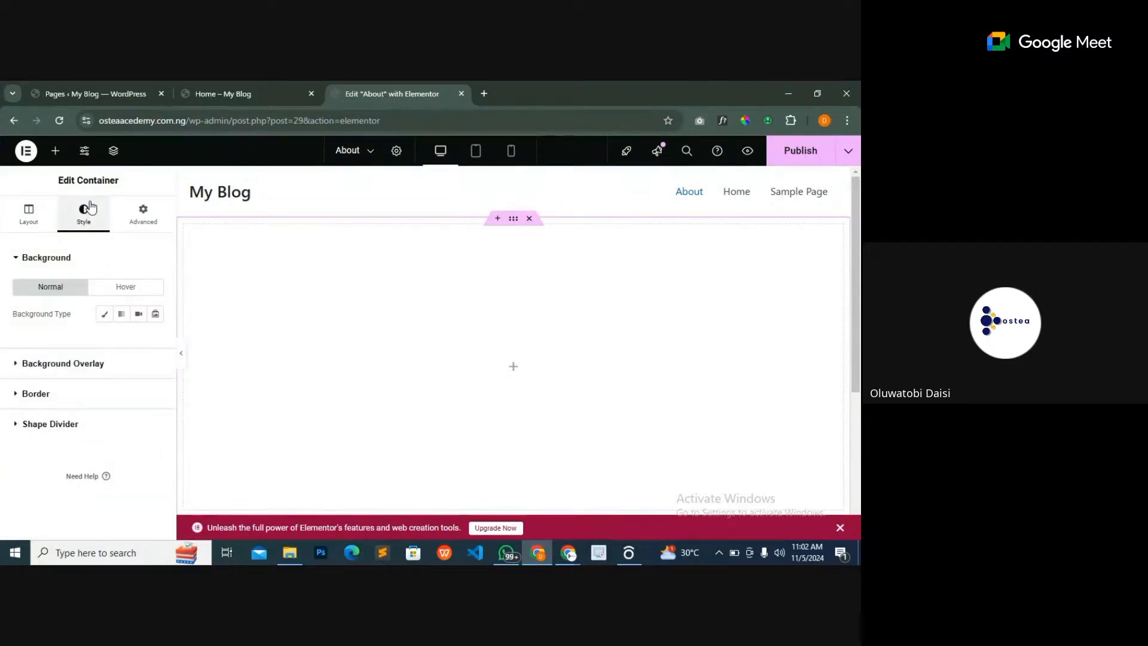
{"action": "left_click", "coordinate": [43, 257]}
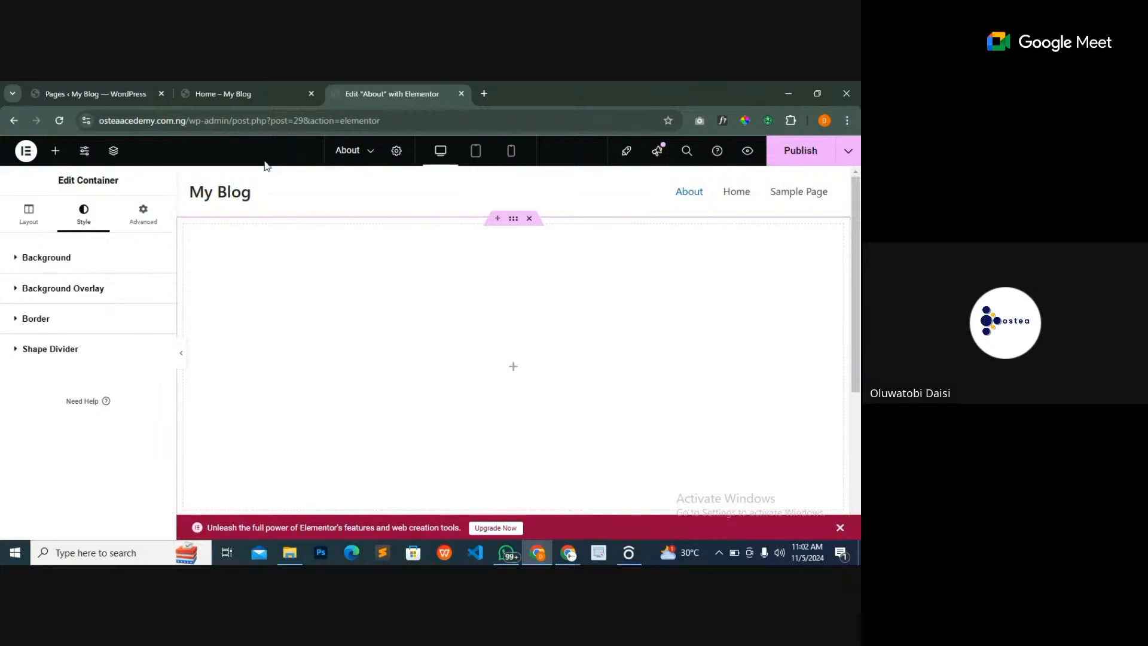
{"action": "left_click", "coordinate": [266, 86]}
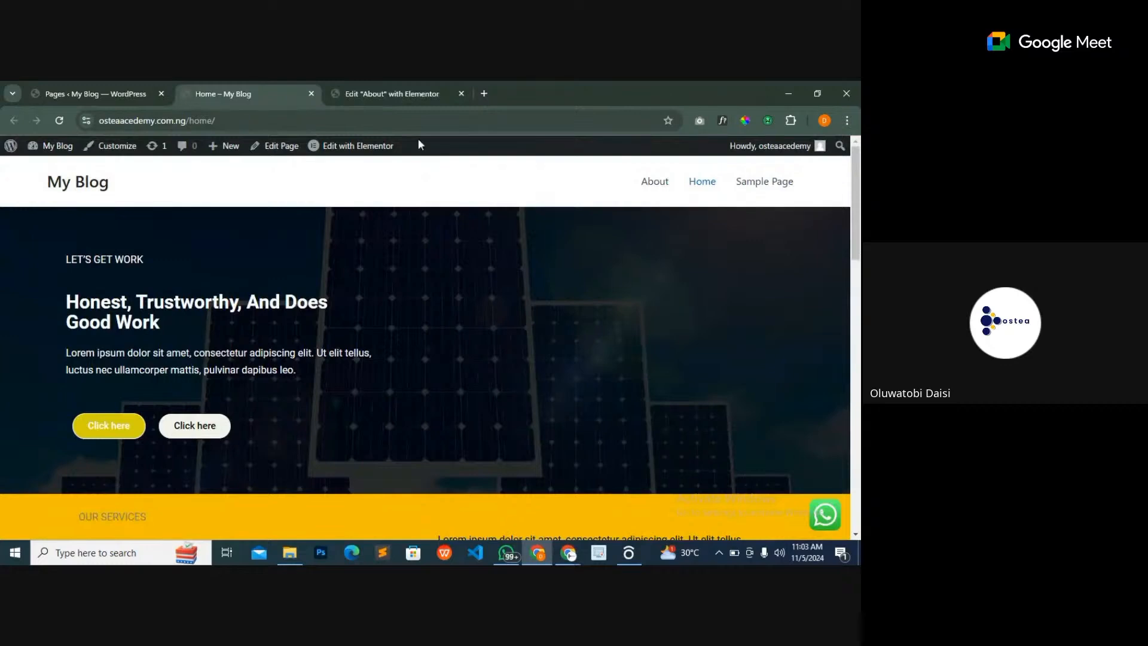
{"action": "left_click", "coordinate": [388, 90]}
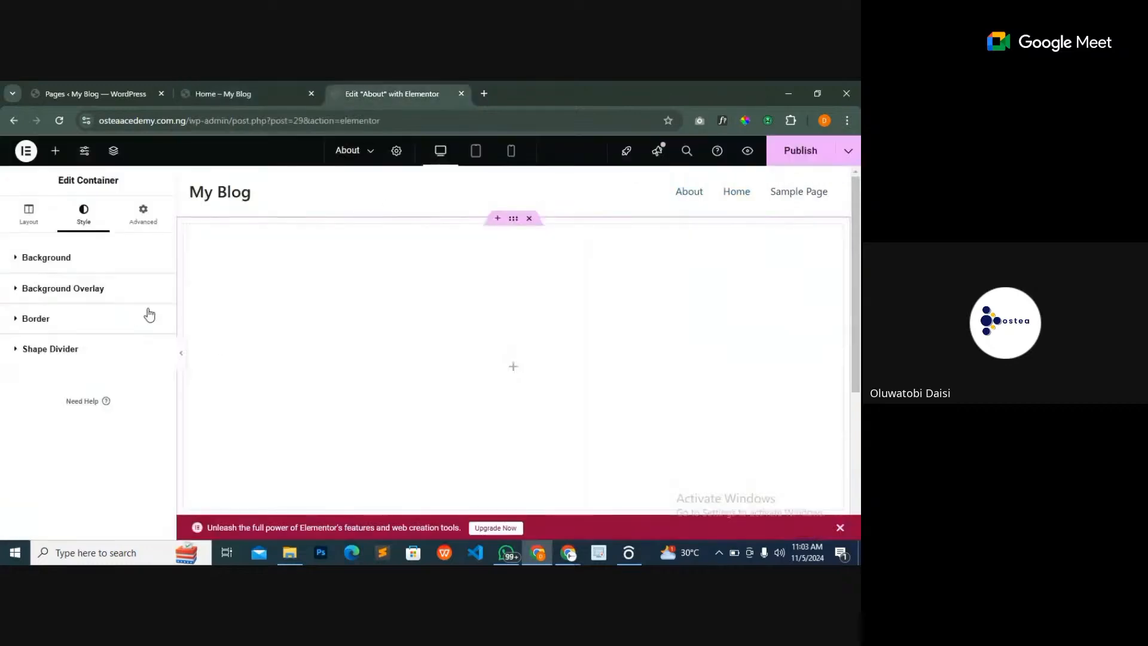
- Give the container a Classic background with the dark purple-grey color #403C4B
{"action": "left_click", "coordinate": [40, 258]}
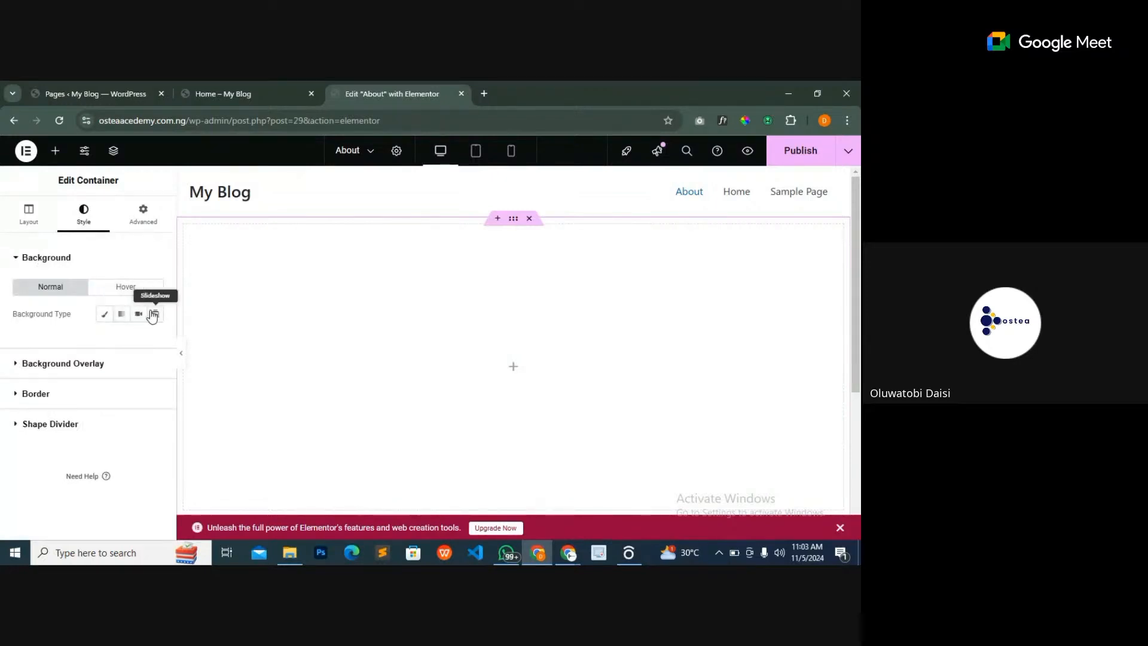
{"action": "left_click", "coordinate": [106, 318]}
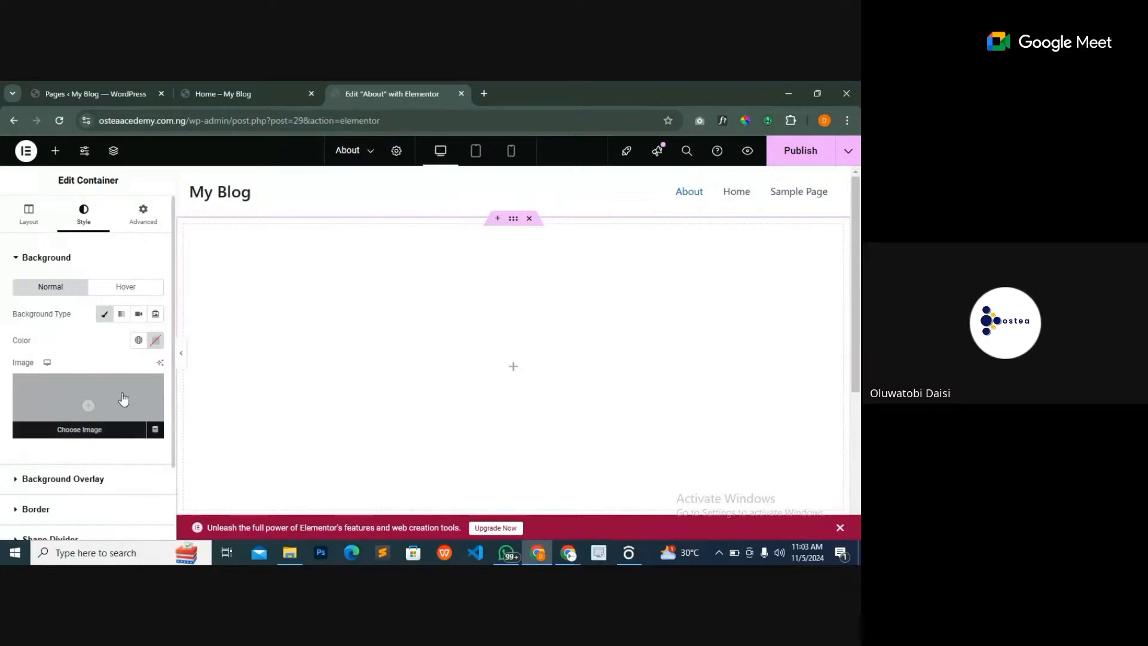
{"action": "left_click", "coordinate": [157, 341]}
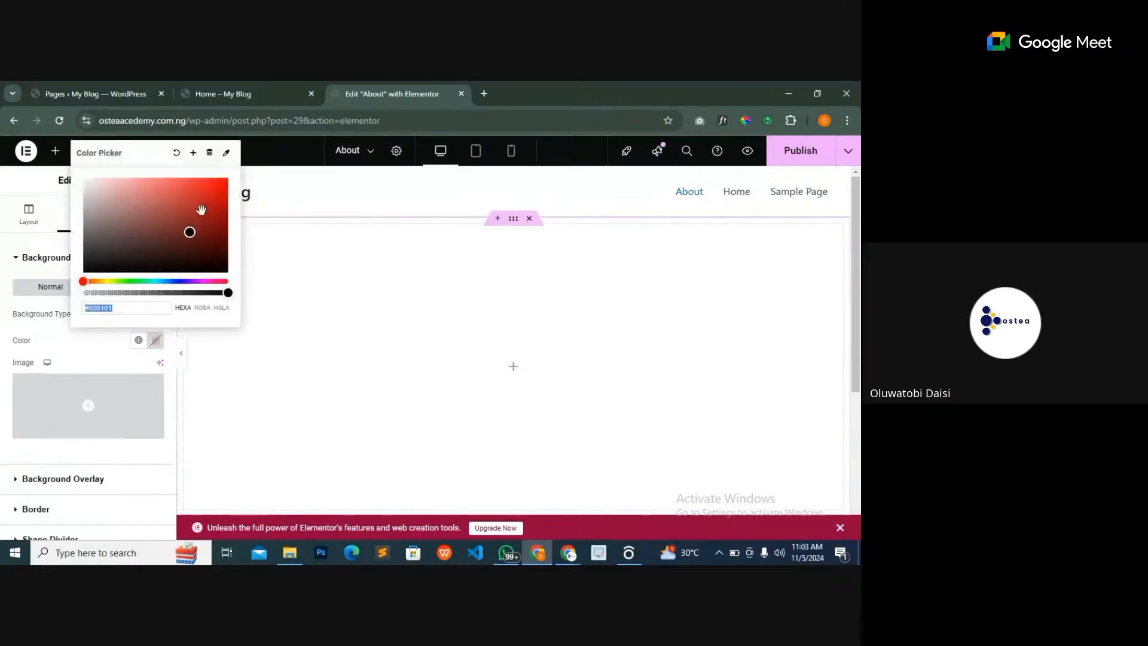
{"action": "left_click", "coordinate": [202, 208]}
{"action": "left_click_drag", "start_coordinate": [202, 208], "coordinate": [187, 279]}
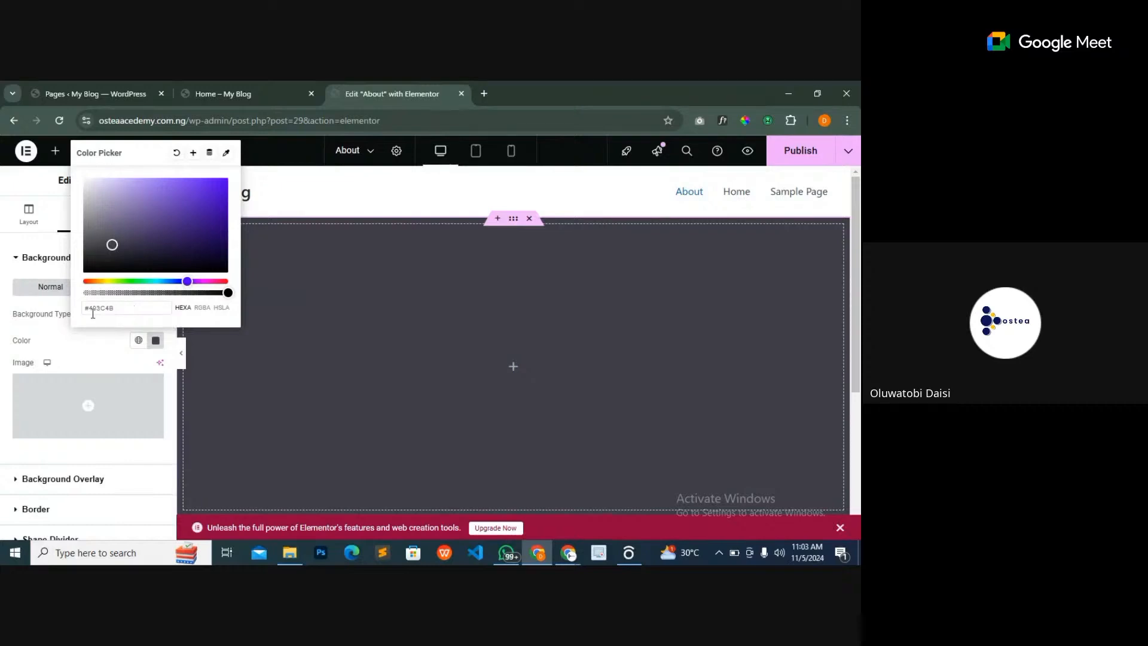
- Set the container's background color to #FFD700 and reduce its opacity until it is fully transparent
{"action": "left_click_drag", "start_coordinate": [89, 308], "coordinate": [125, 307]}
{"action": "type", "text": "ffd700"}
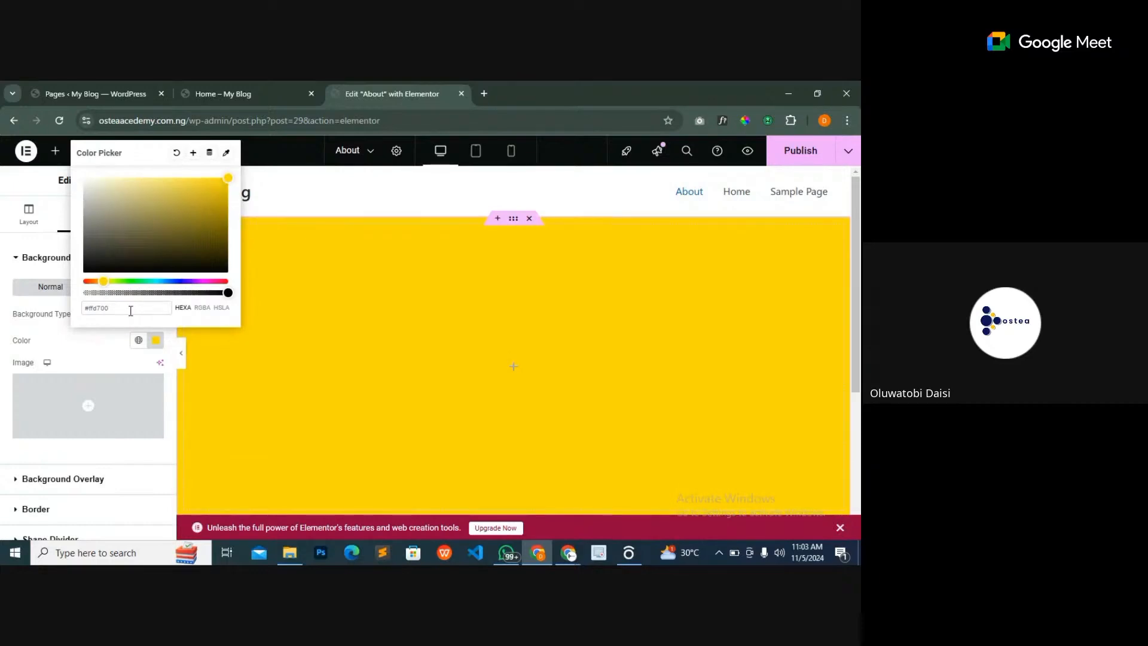
{"action": "left_click", "coordinate": [106, 347]}
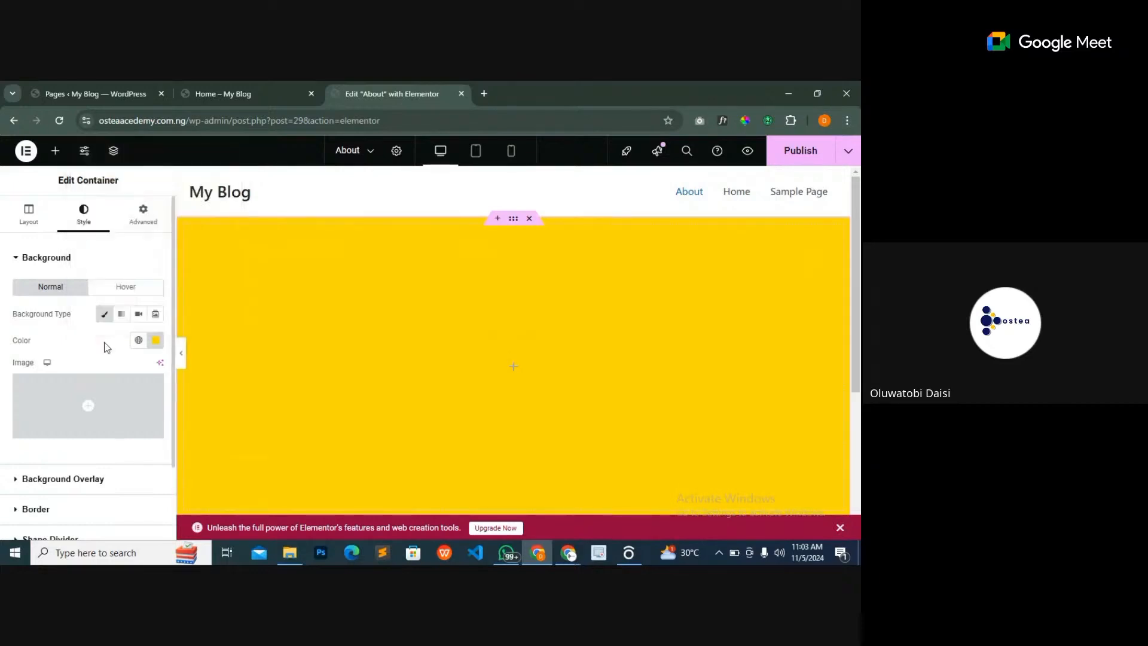
{"action": "left_click", "coordinate": [156, 342]}
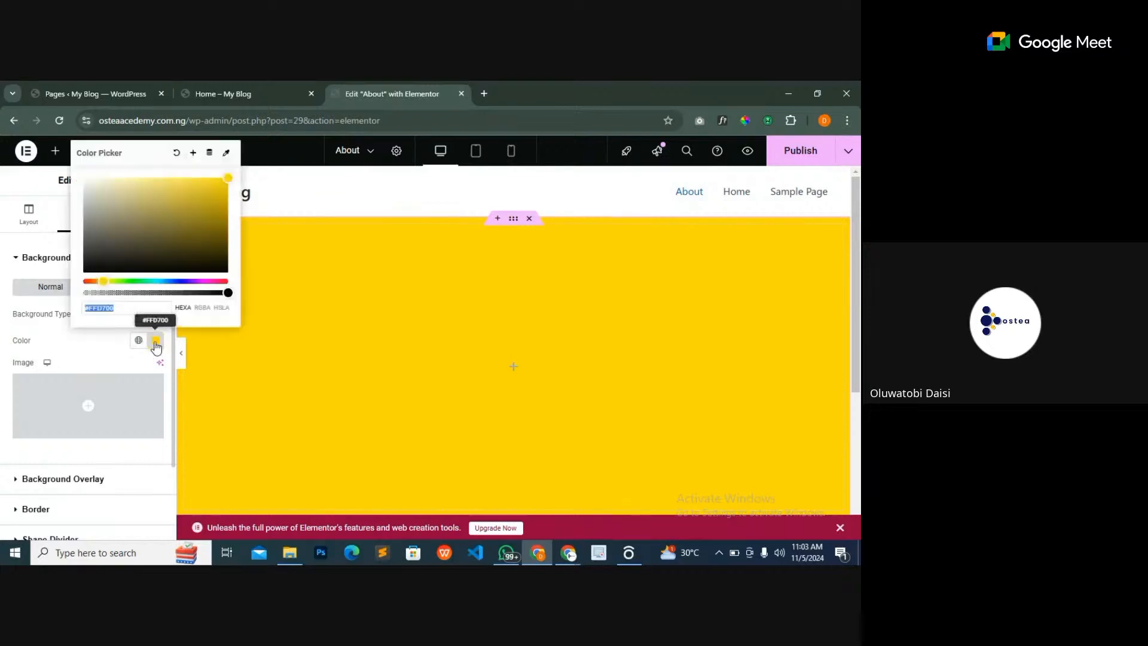
{"action": "left_click_drag", "start_coordinate": [229, 291], "coordinate": [64, 300]}
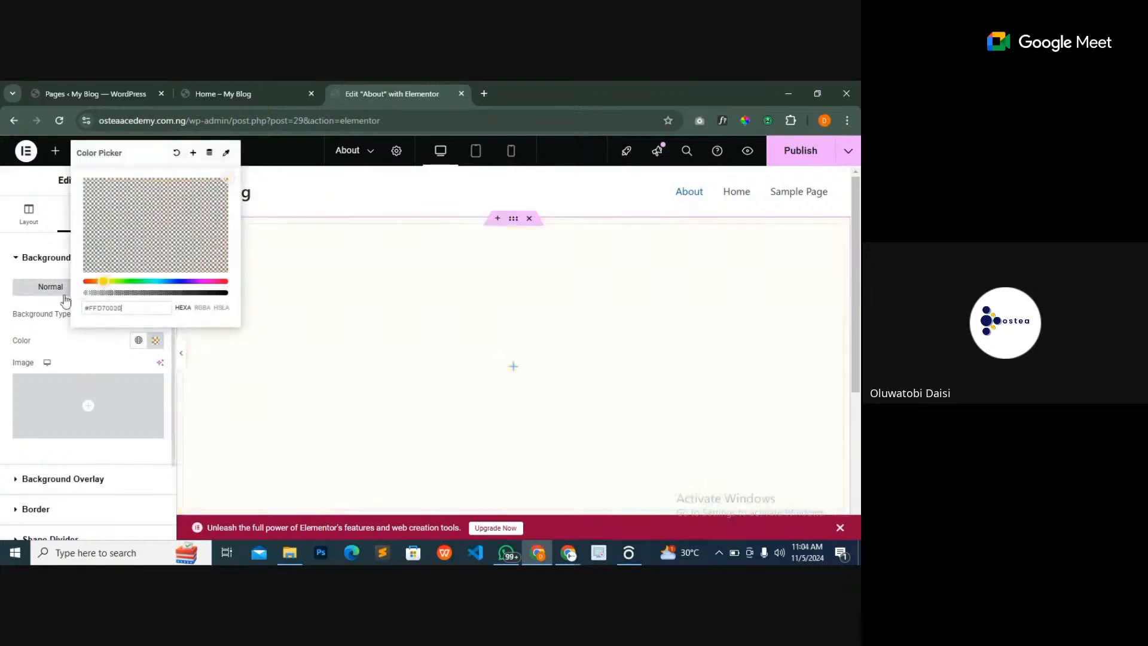
{"action": "left_click", "coordinate": [65, 327]}
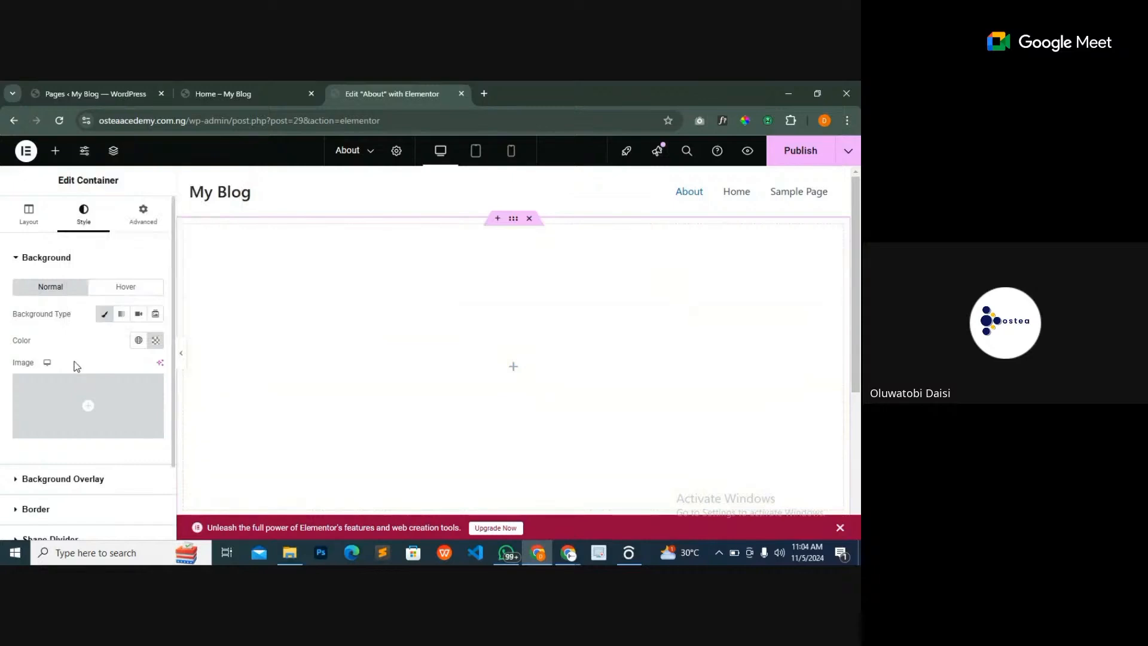
- For the container's background image, upload the solar picture "Add a heading (4)" from Downloads to the media library
{"action": "mouse_move", "coordinate": [77, 400]}
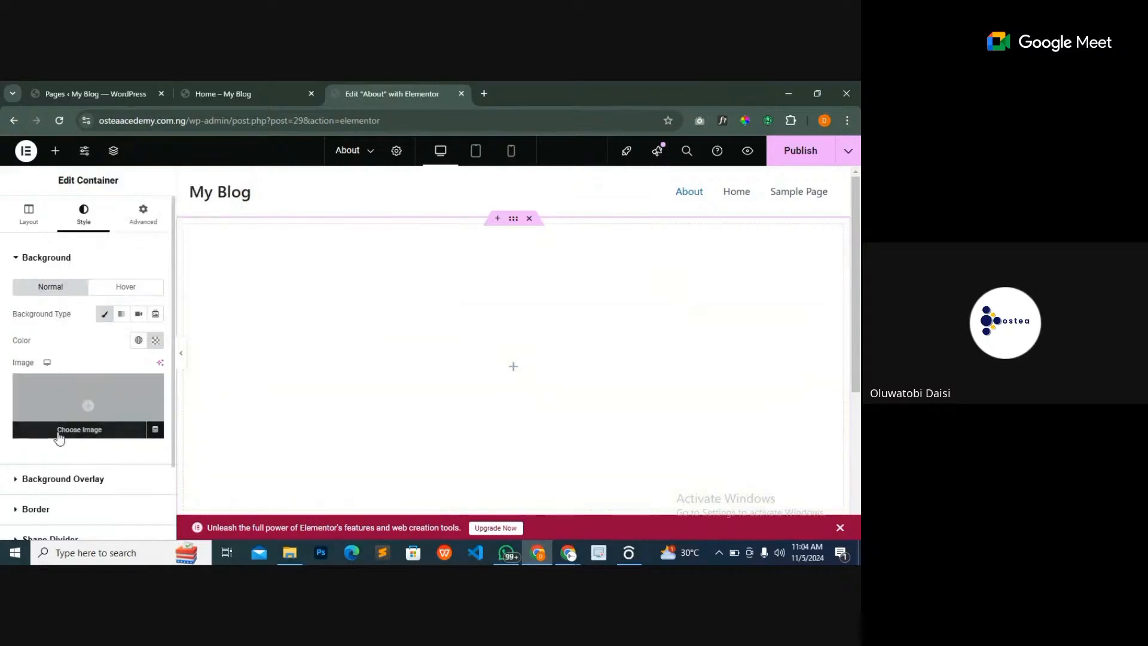
{"action": "left_click", "coordinate": [59, 437]}
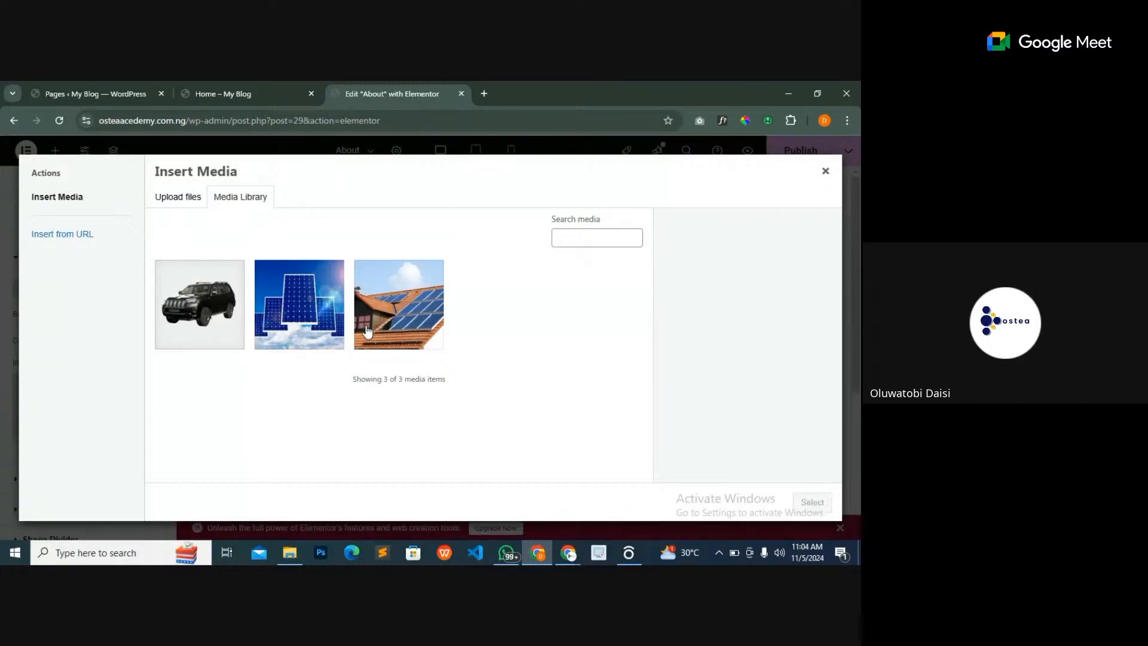
{"action": "left_click", "coordinate": [189, 202]}
{"action": "left_click", "coordinate": [492, 351]}
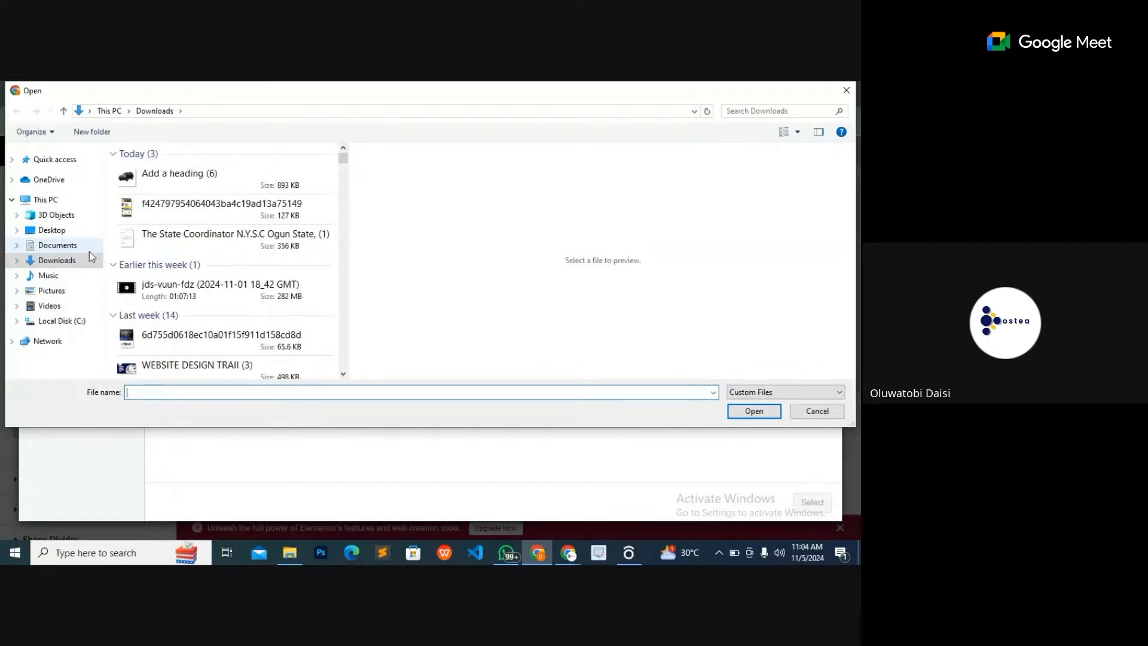
{"action": "scroll", "coordinate": [160, 307], "scroll_direction": "down", "scroll_amount": 4}
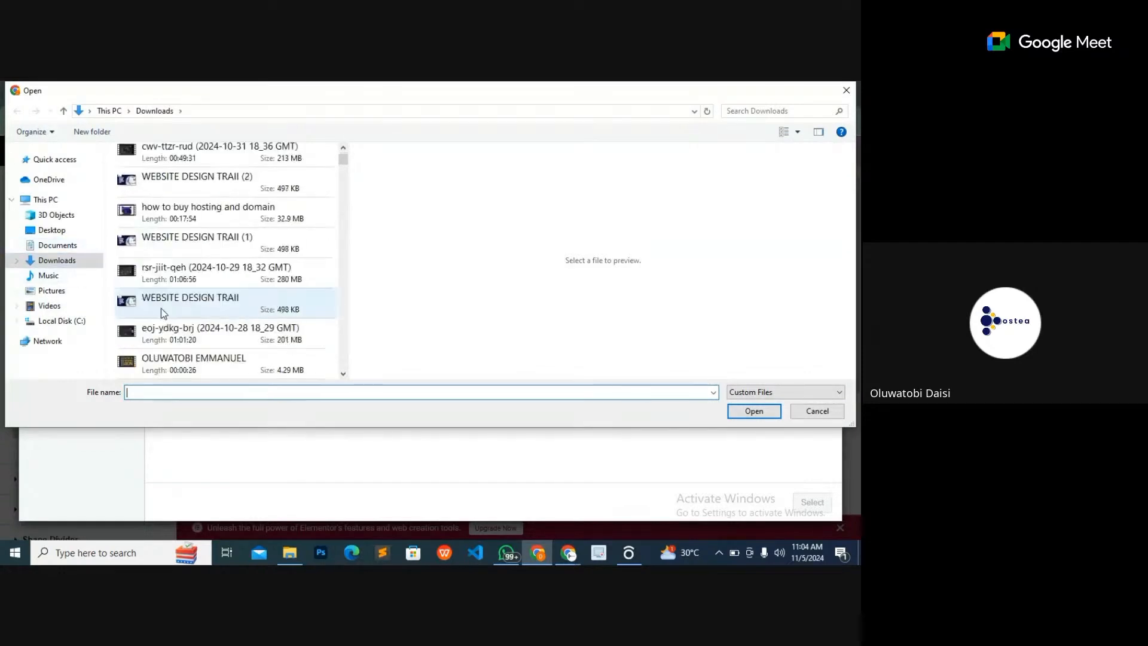
{"action": "scroll", "coordinate": [160, 310], "scroll_direction": "down", "scroll_amount": 10}
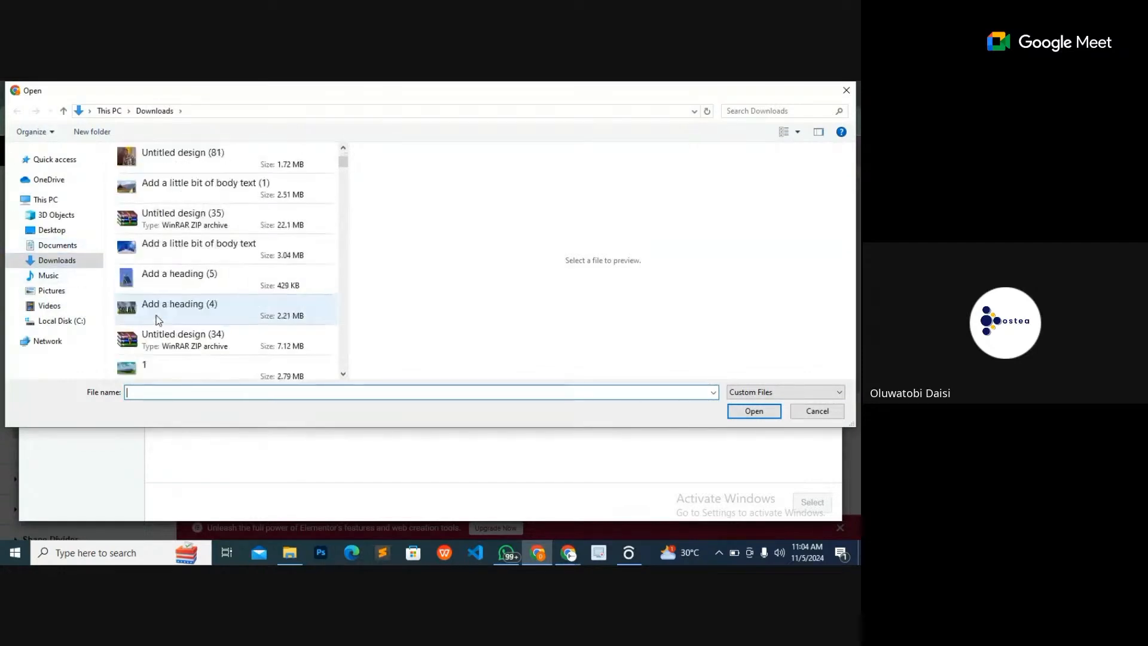
{"action": "scroll", "coordinate": [158, 320], "scroll_direction": "up", "scroll_amount": 8}
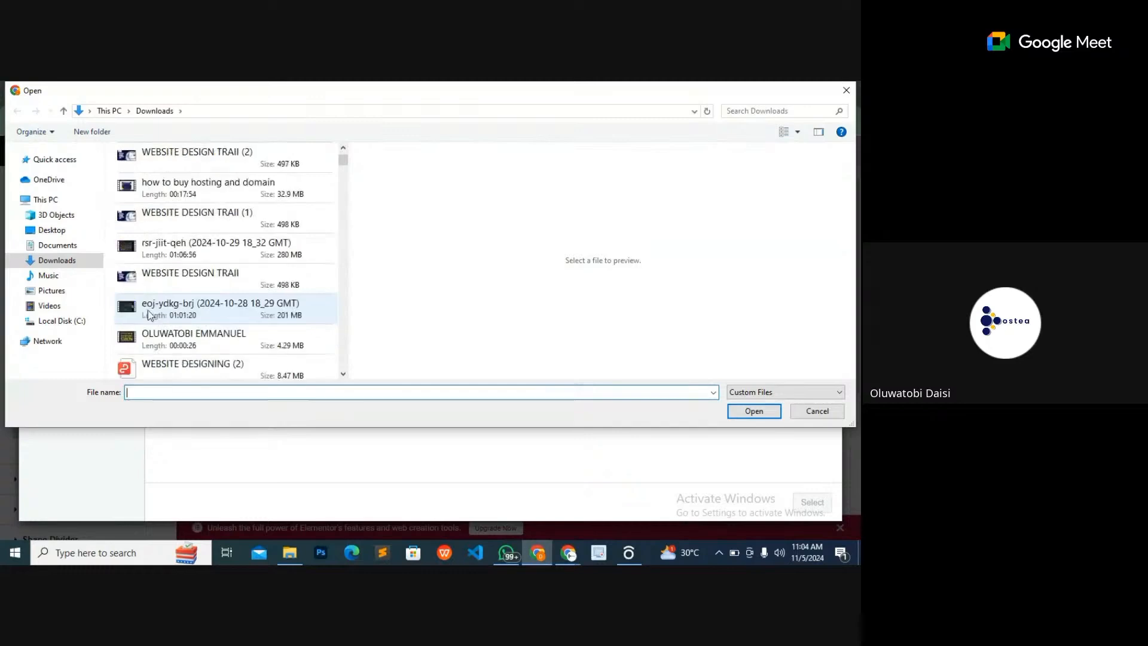
{"action": "scroll", "coordinate": [148, 313], "scroll_direction": "up", "scroll_amount": 3}
{"action": "scroll", "coordinate": [148, 311], "scroll_direction": "up", "scroll_amount": 3}
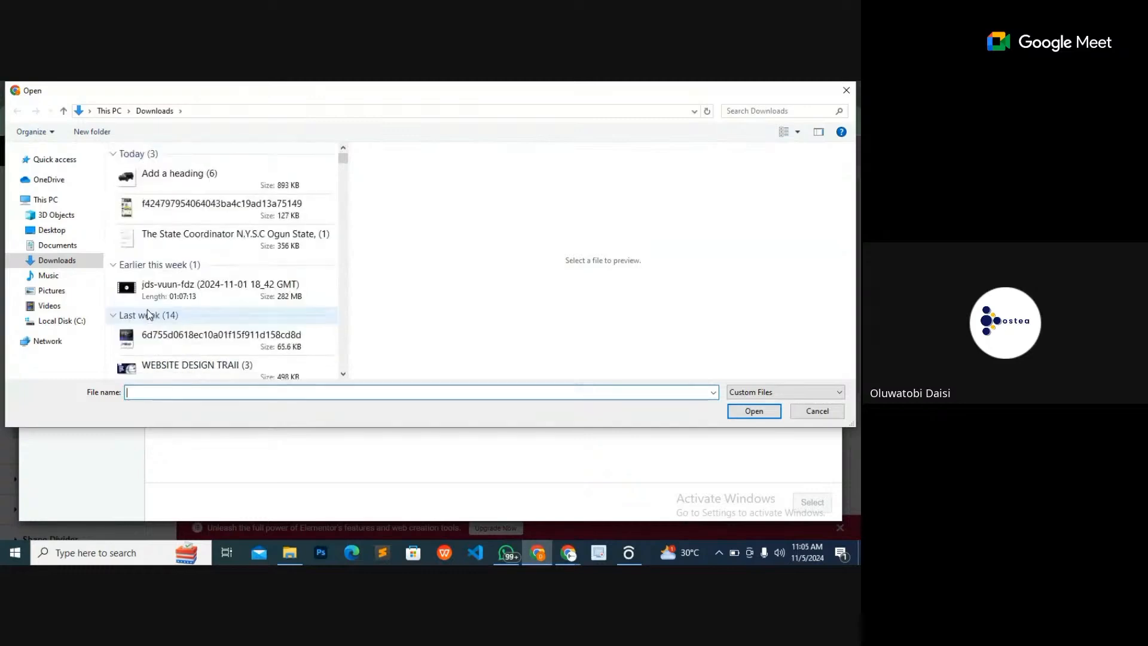
{"action": "scroll", "coordinate": [149, 310], "scroll_direction": "down", "scroll_amount": 3}
{"action": "scroll", "coordinate": [147, 306], "scroll_direction": "down", "scroll_amount": 5}
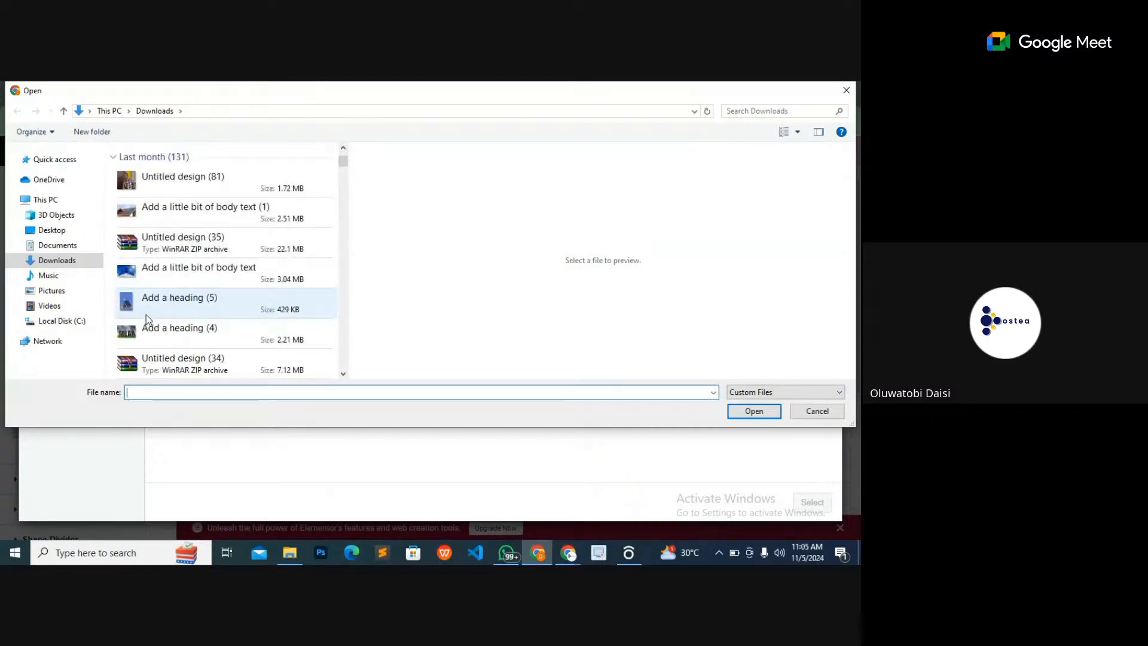
{"action": "left_click", "coordinate": [147, 330]}
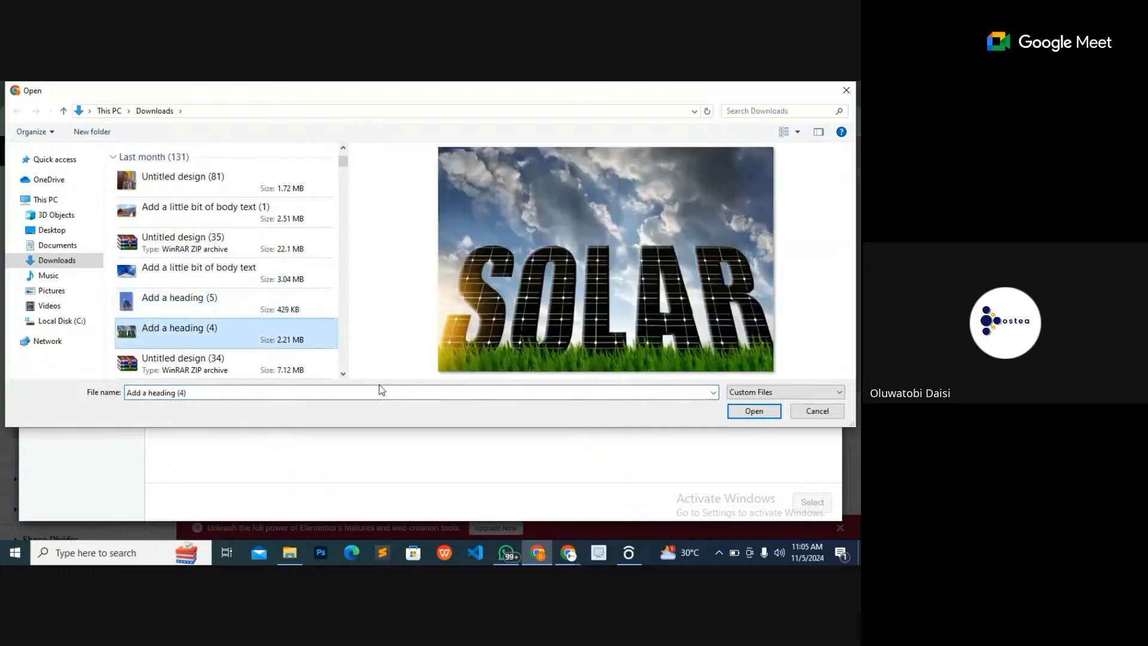
{"action": "left_click", "coordinate": [757, 415]}
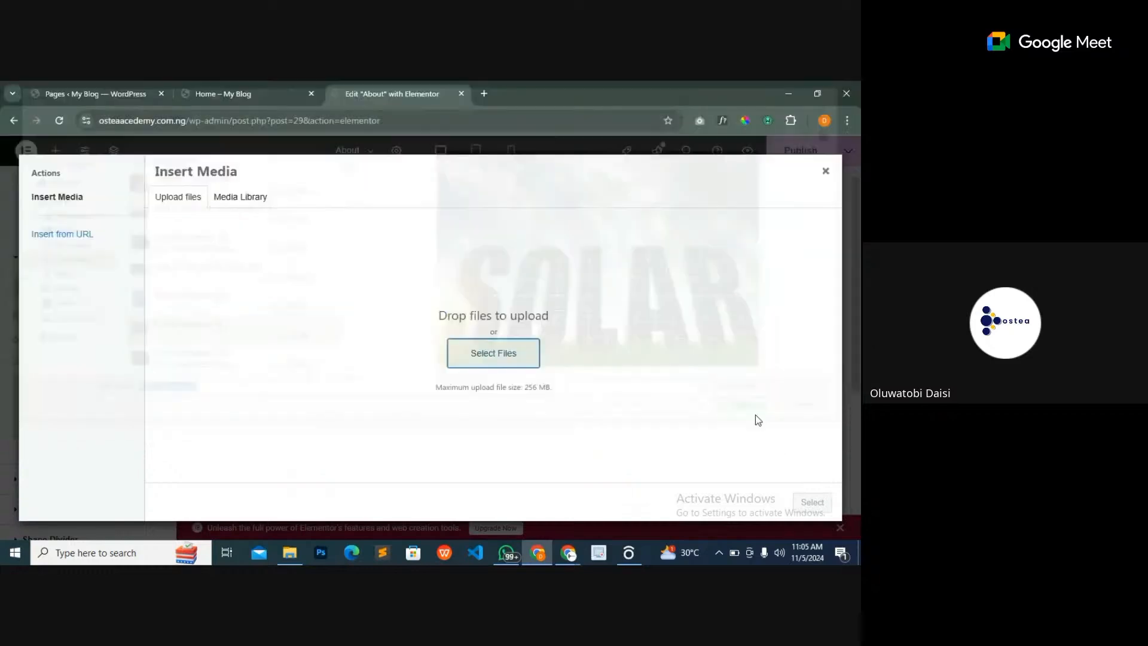
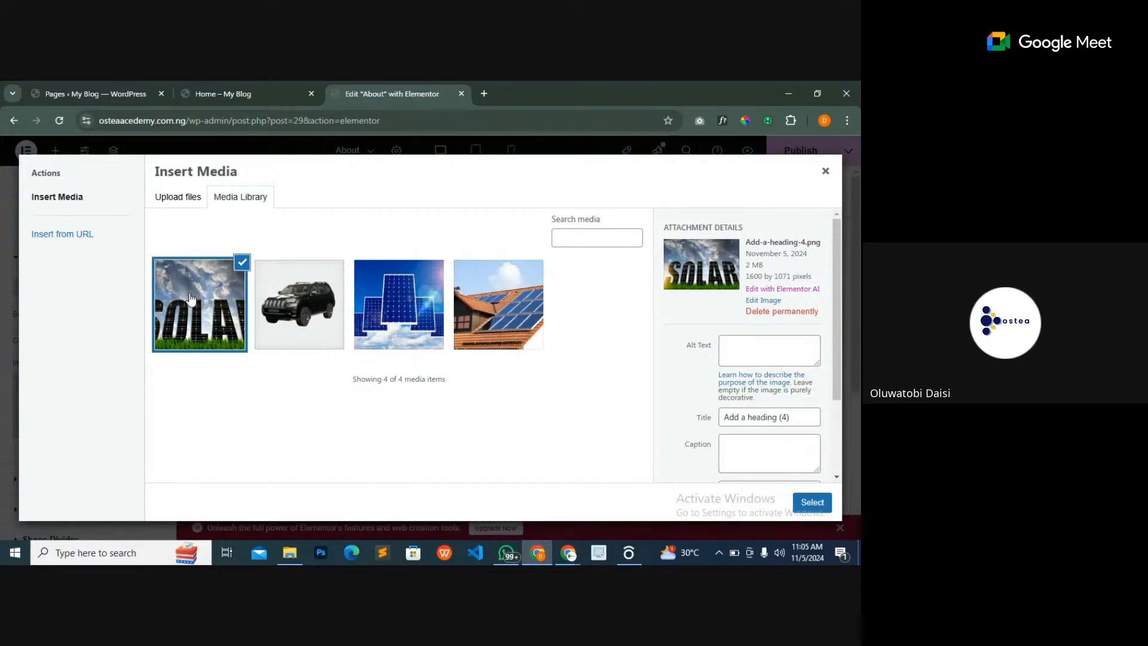
- Use the existing blue-sky solar panels picture, Add-a-little-bit-of-body-text.png, as the container's background image
{"action": "left_click", "coordinate": [422, 299]}
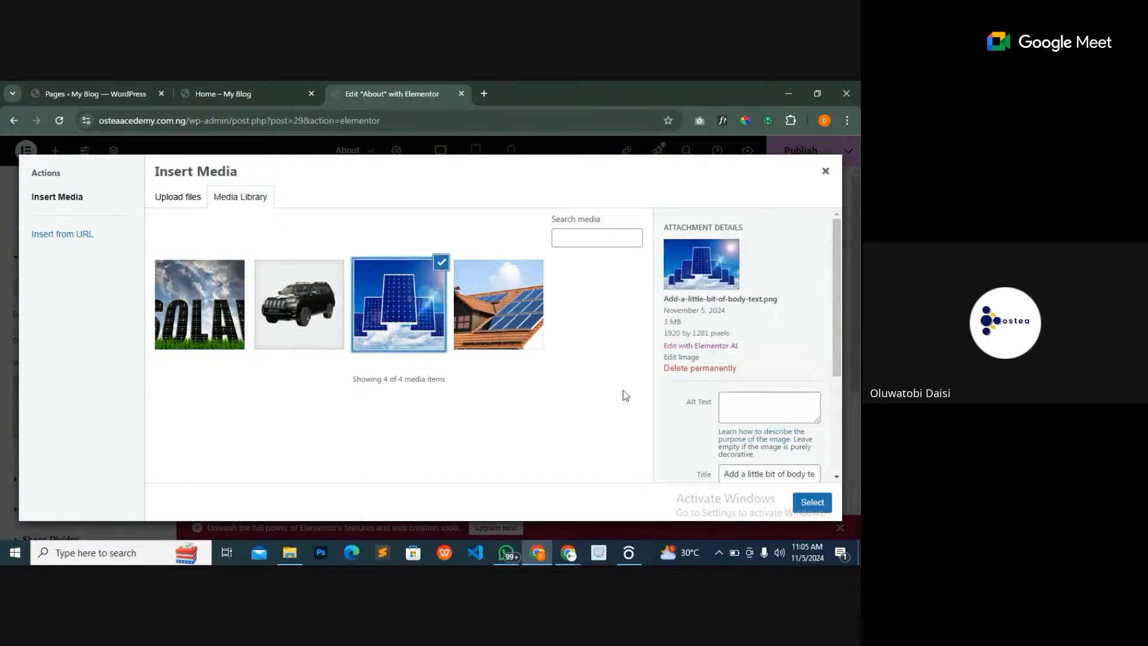
{"action": "left_click", "coordinate": [812, 503]}
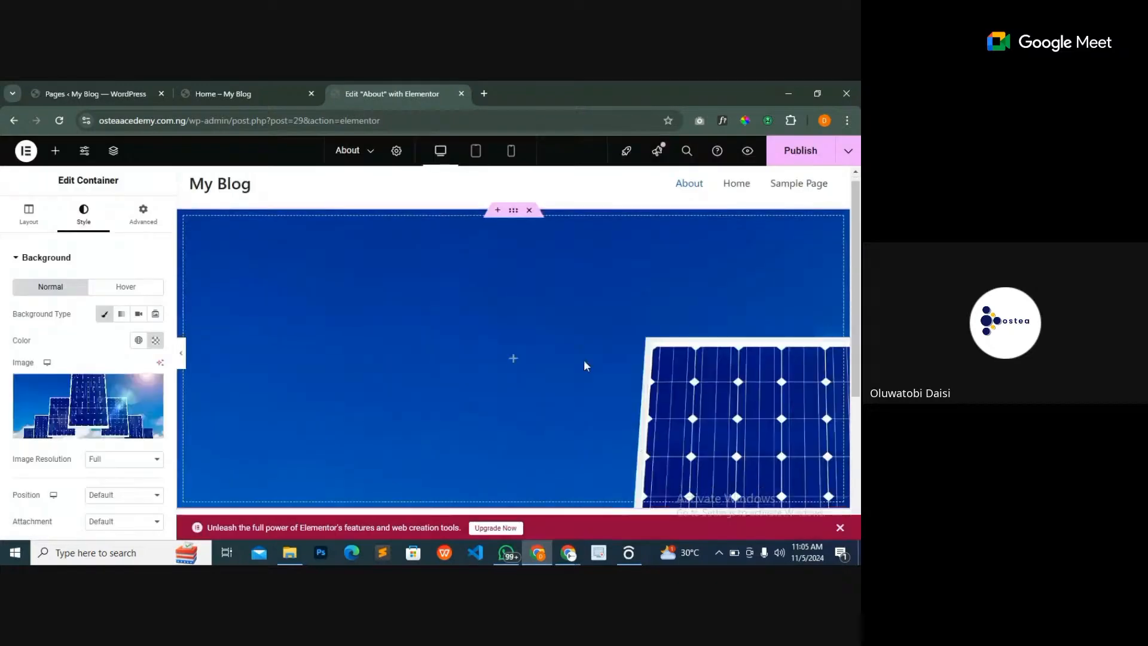
{"action": "scroll", "coordinate": [584, 365], "scroll_direction": "down", "scroll_amount": 2}
{"action": "scroll", "coordinate": [583, 360], "scroll_direction": "down", "scroll_amount": 1}
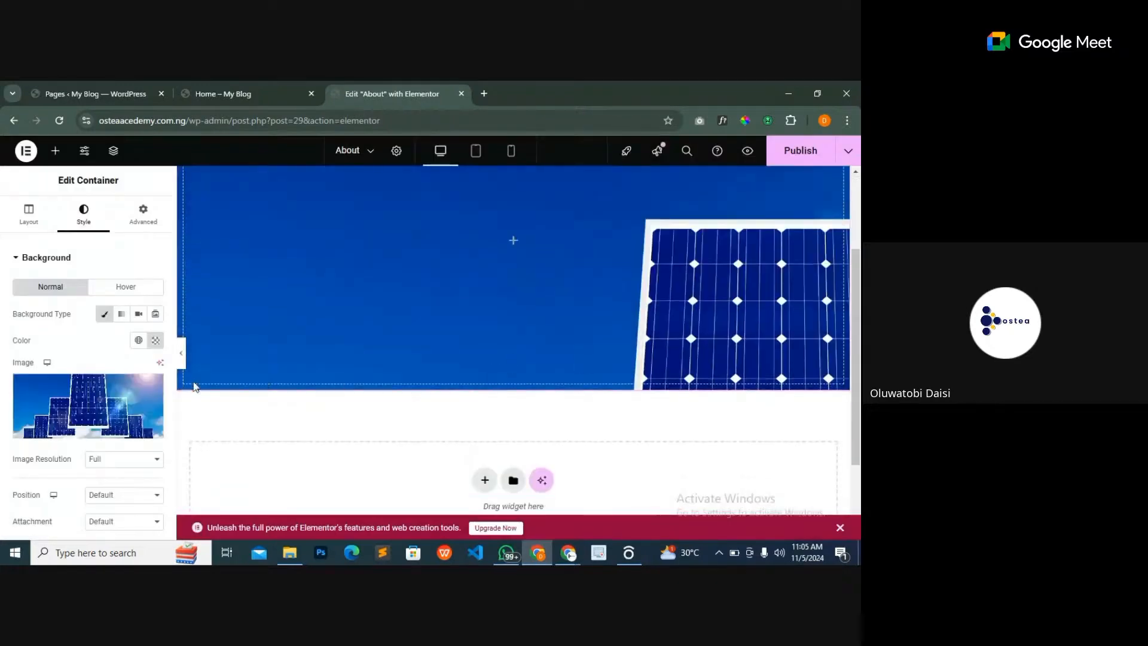
- Try the No-repeat and Repeat options for the container's background image
{"action": "scroll", "coordinate": [85, 375], "scroll_direction": "down", "scroll_amount": 2}
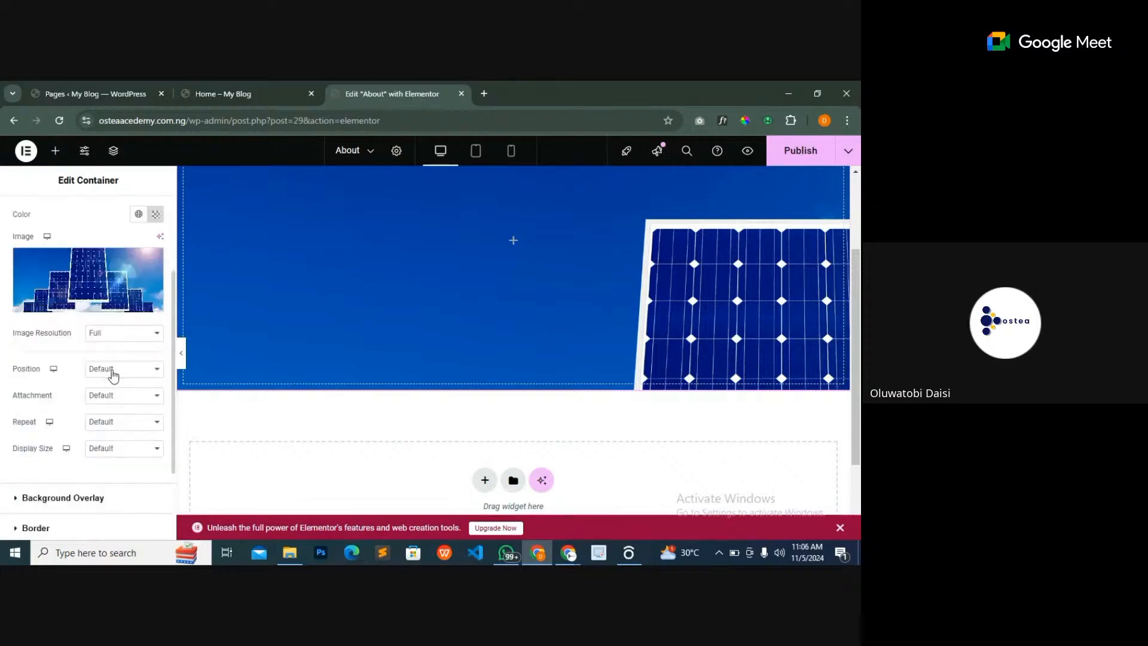
{"action": "left_click", "coordinate": [108, 429]}
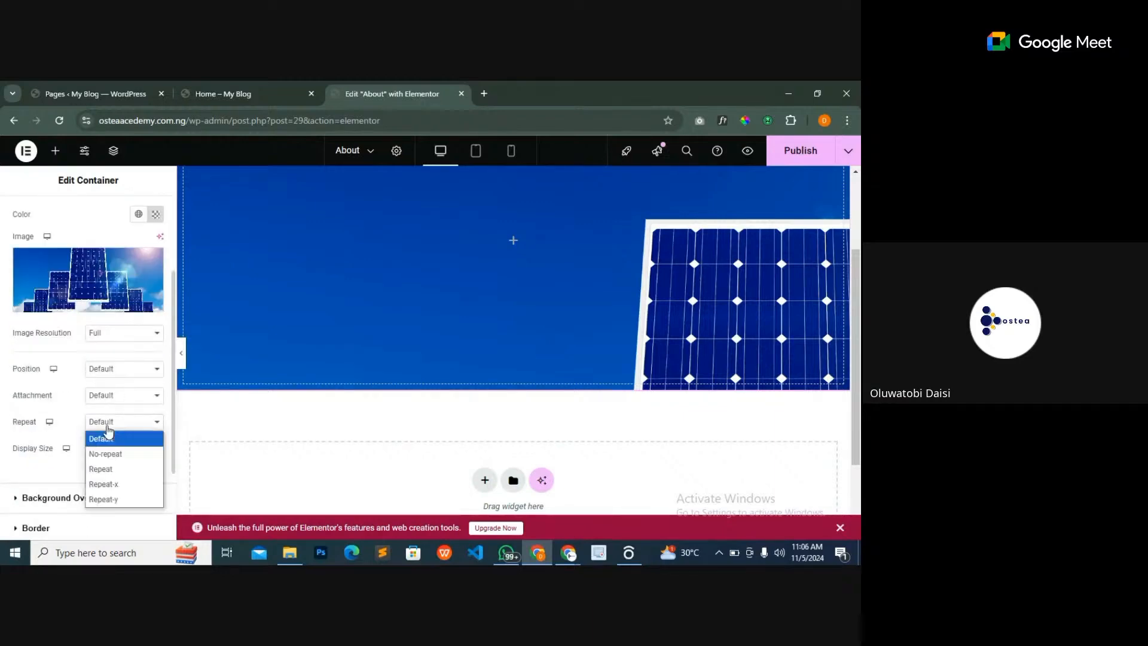
{"action": "left_click", "coordinate": [114, 460]}
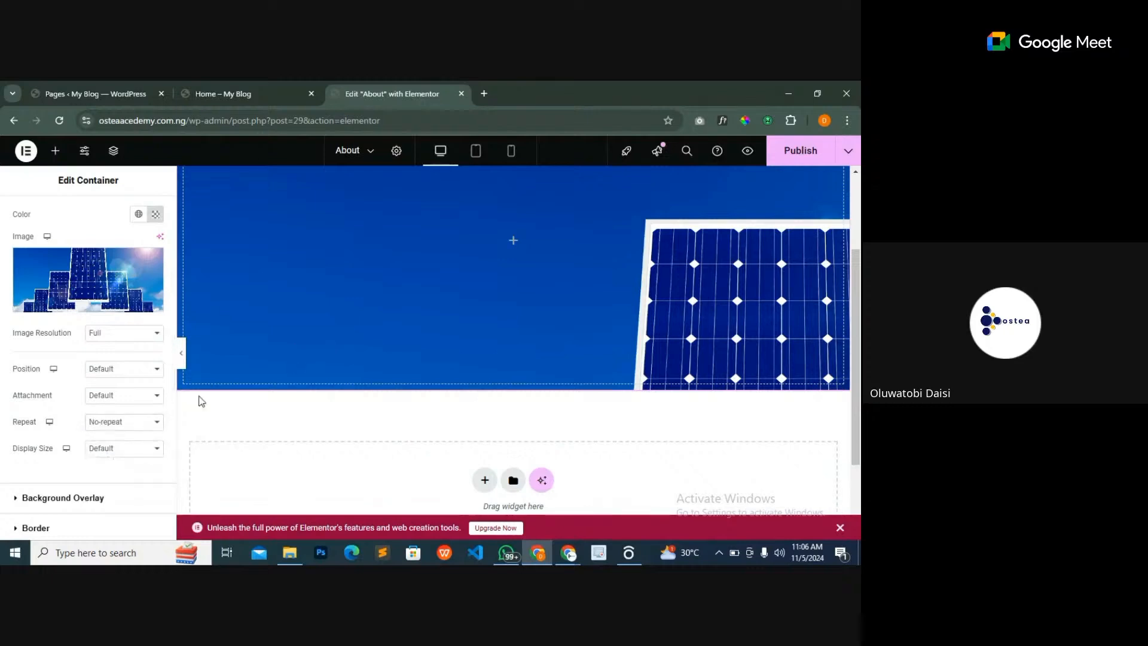
{"action": "left_click", "coordinate": [153, 422]}
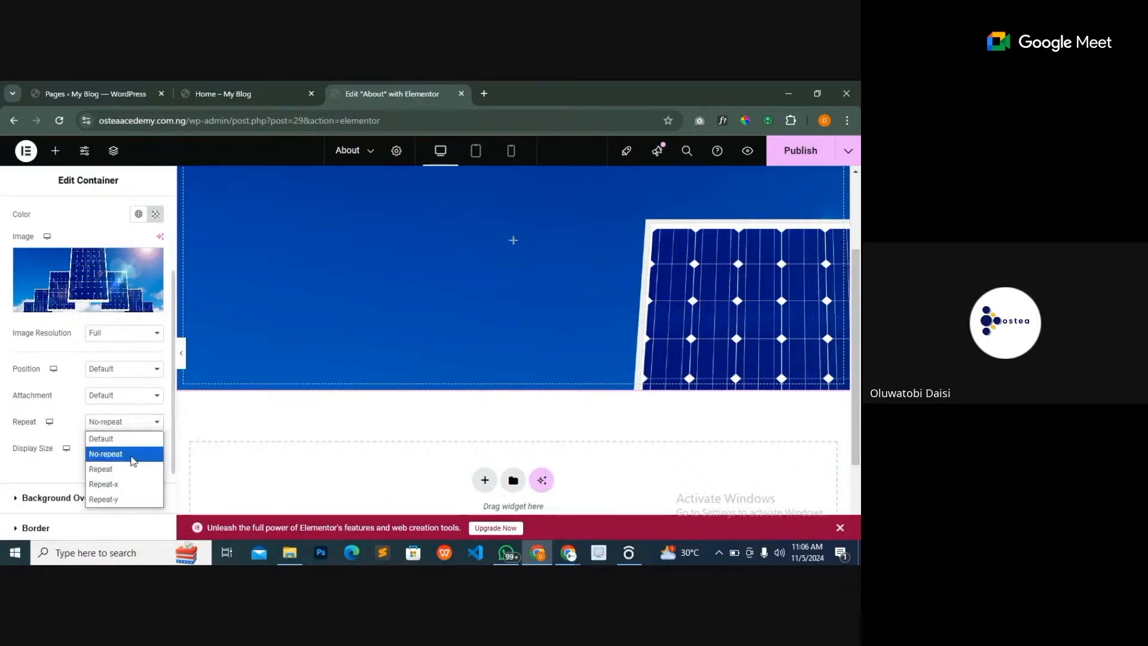
{"action": "left_click", "coordinate": [126, 470]}
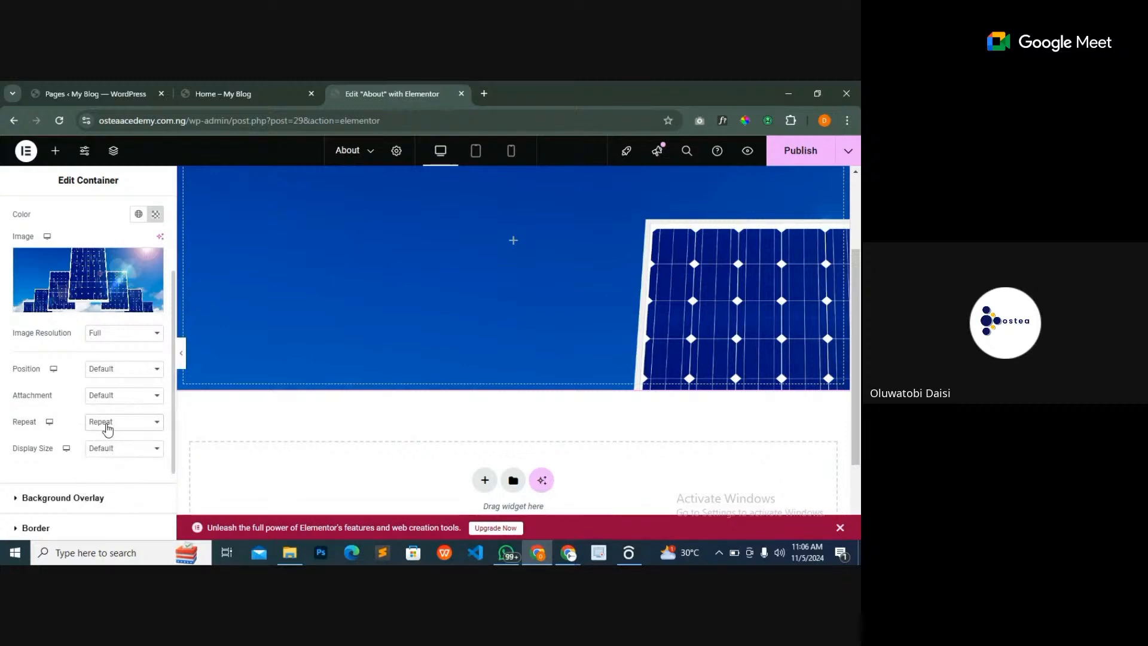
- Try the Contain display size on the background image and view the whole container
{"action": "left_click", "coordinate": [118, 455]}
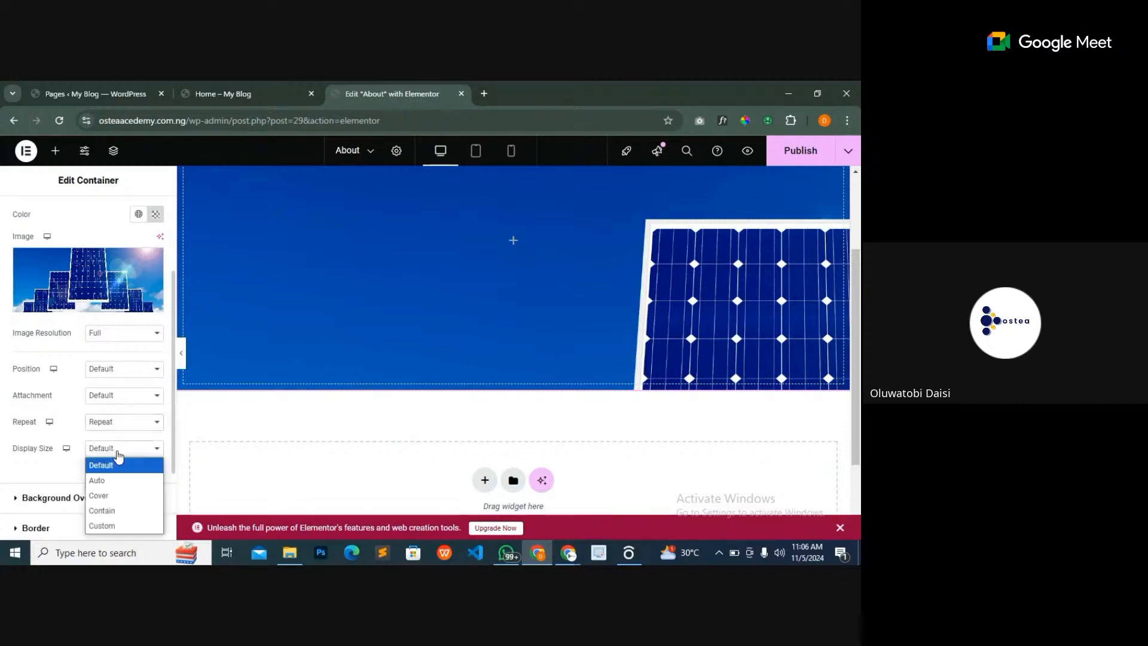
{"action": "left_click", "coordinate": [116, 509]}
{"action": "left_click", "coordinate": [115, 502]}
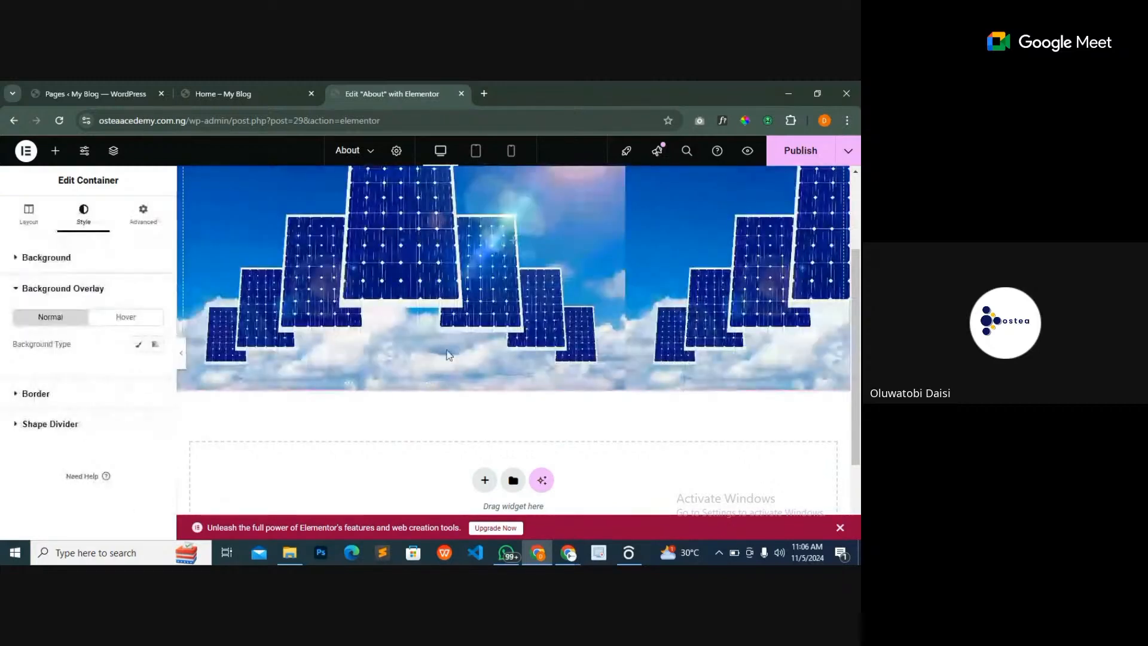
{"action": "scroll", "coordinate": [448, 354], "scroll_direction": "up", "scroll_amount": 3}
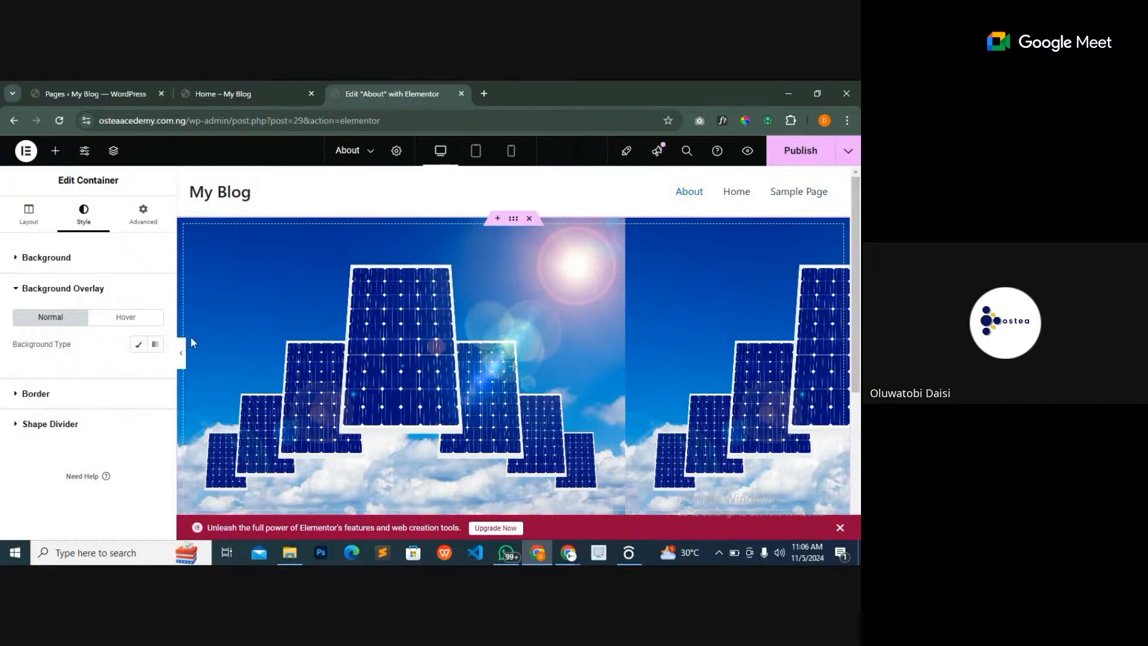
- Set the background image's repeat option to No-repeat
{"action": "left_click", "coordinate": [60, 266]}
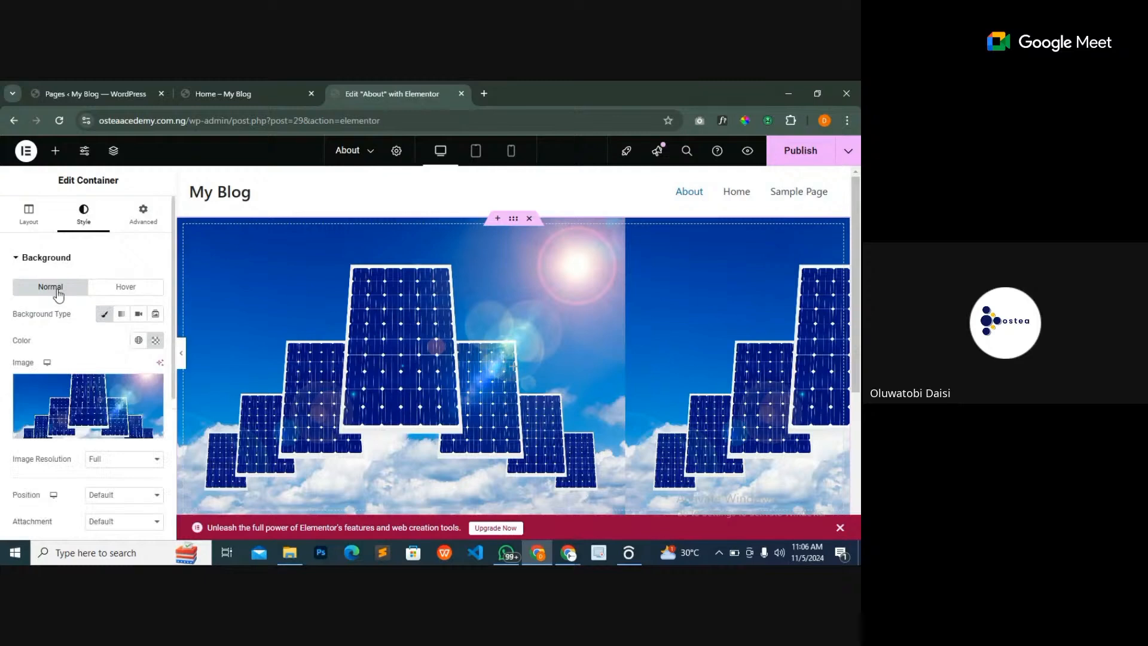
{"action": "scroll", "coordinate": [92, 371], "scroll_direction": "down", "scroll_amount": 3}
{"action": "left_click", "coordinate": [113, 361]}
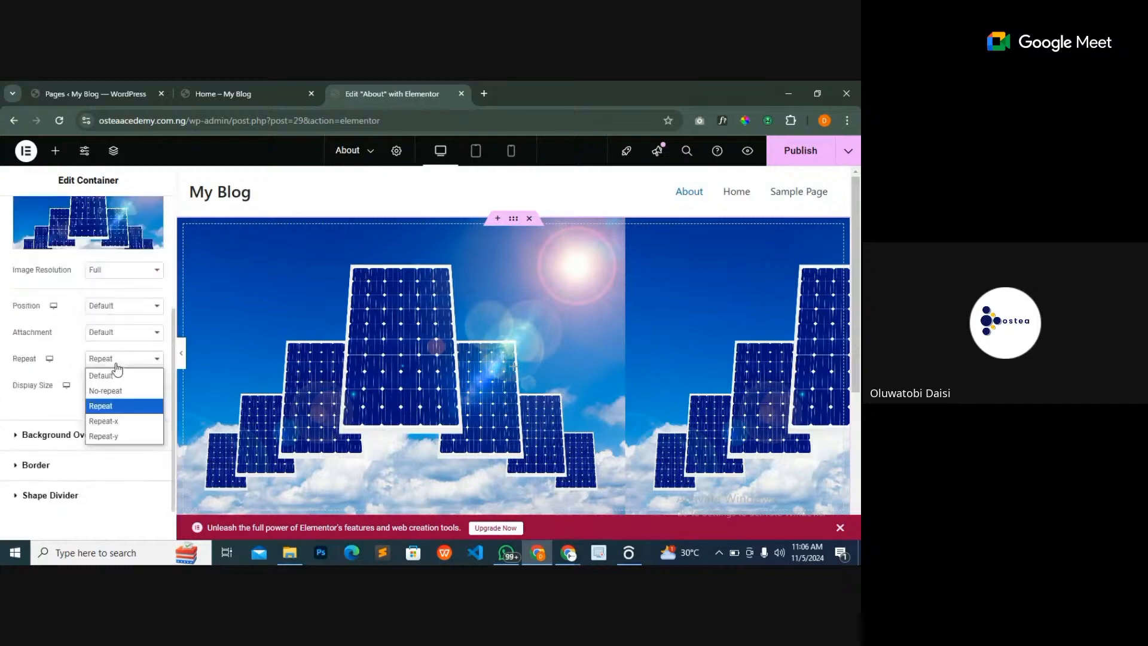
{"action": "left_click", "coordinate": [118, 393]}
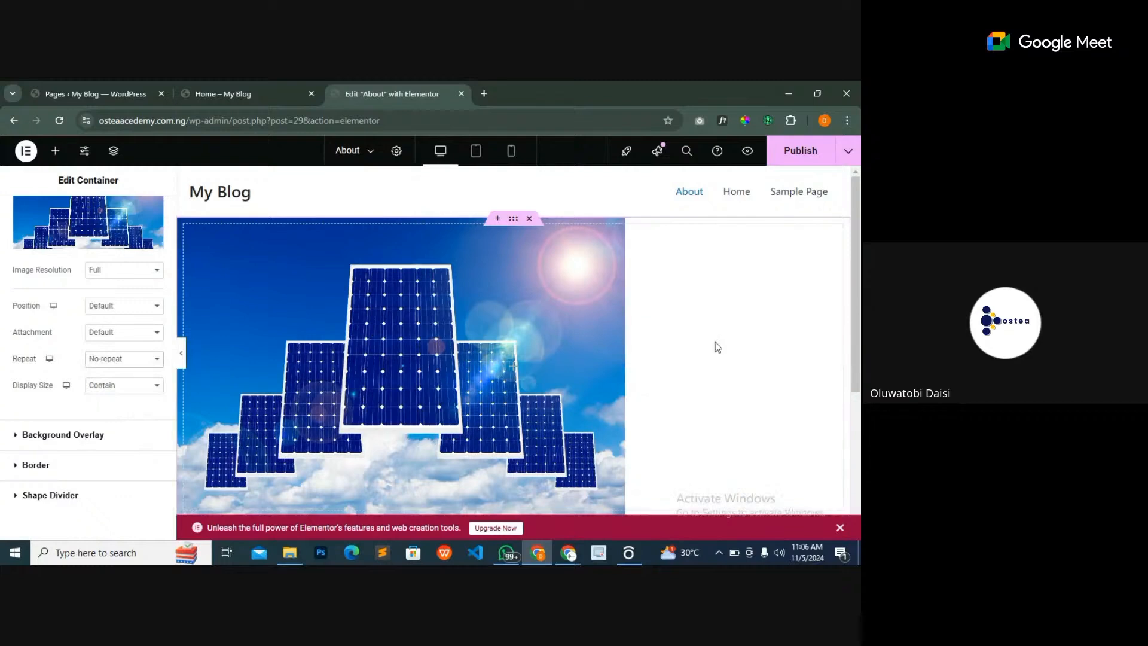
- Set the background image's display size to Cover, check the container, and reopen its Background settings
{"action": "left_click", "coordinate": [99, 387]}
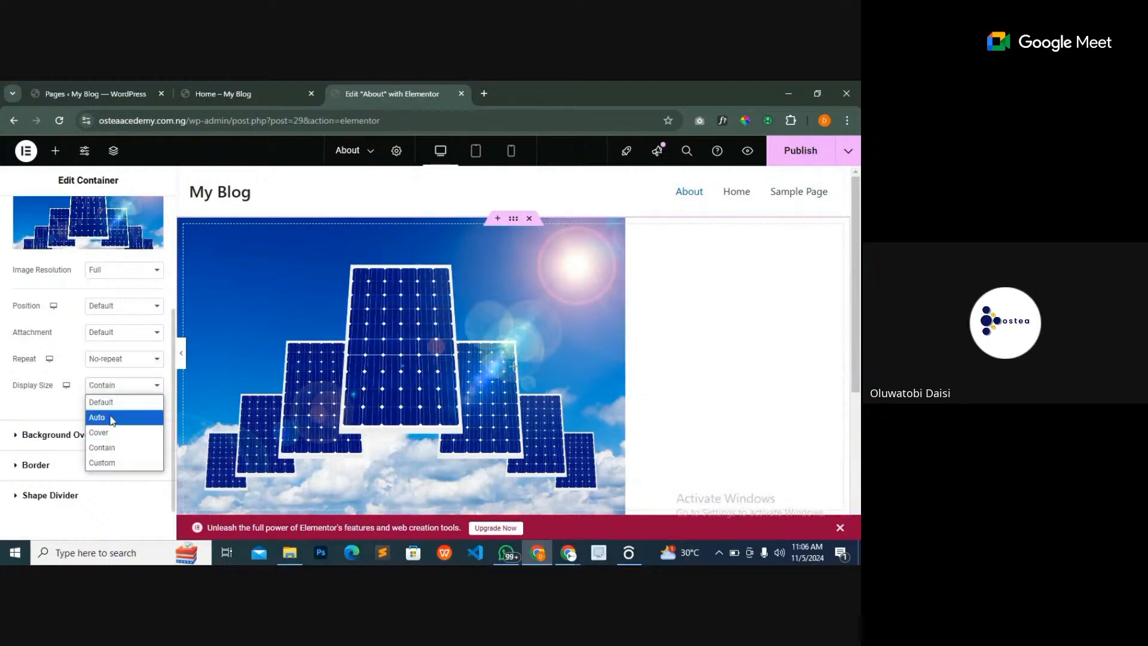
{"action": "left_click", "coordinate": [110, 447]}
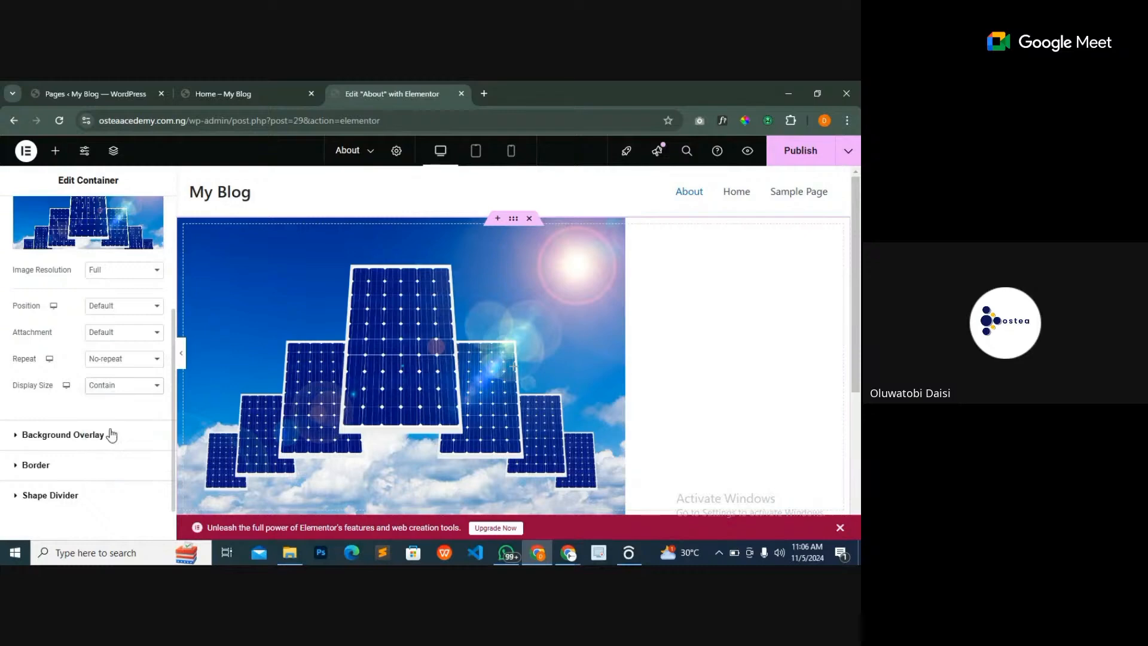
{"action": "left_click", "coordinate": [111, 435]}
{"action": "scroll", "coordinate": [421, 368], "scroll_direction": "down", "scroll_amount": 5}
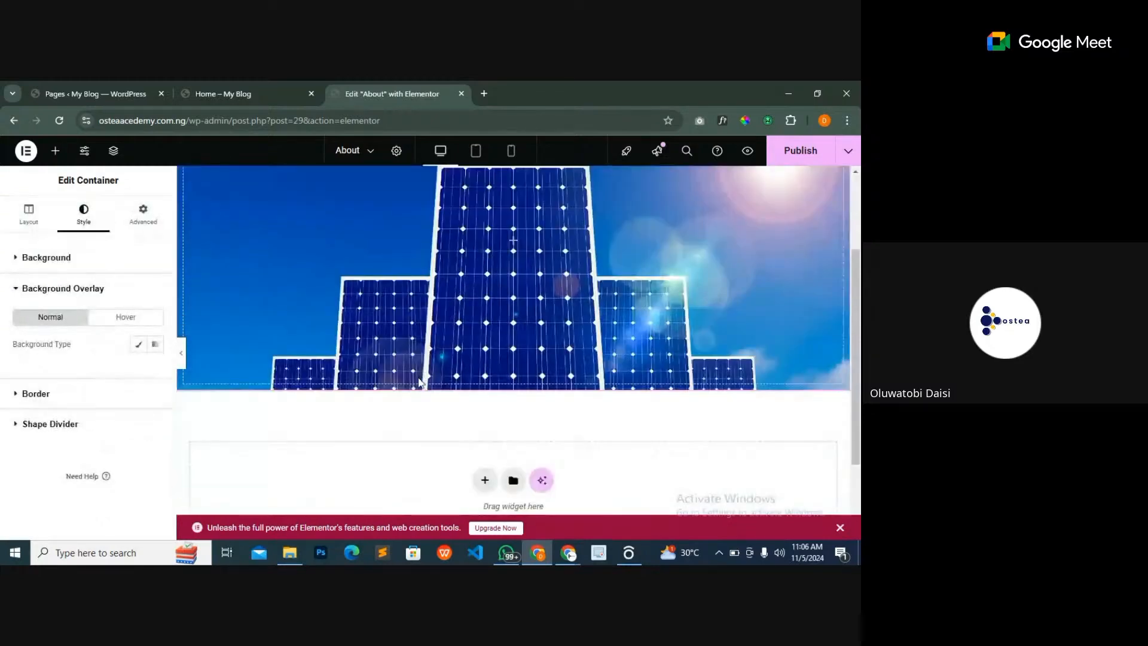
{"action": "scroll", "coordinate": [420, 383], "scroll_direction": "up", "scroll_amount": 1}
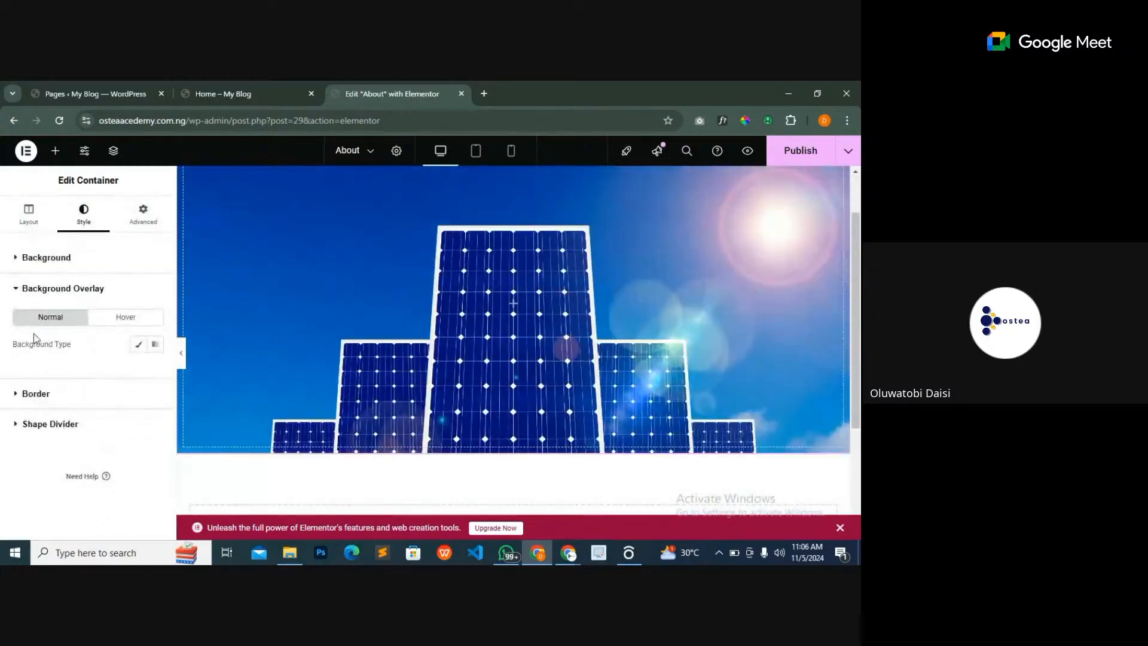
{"action": "left_click", "coordinate": [63, 263]}
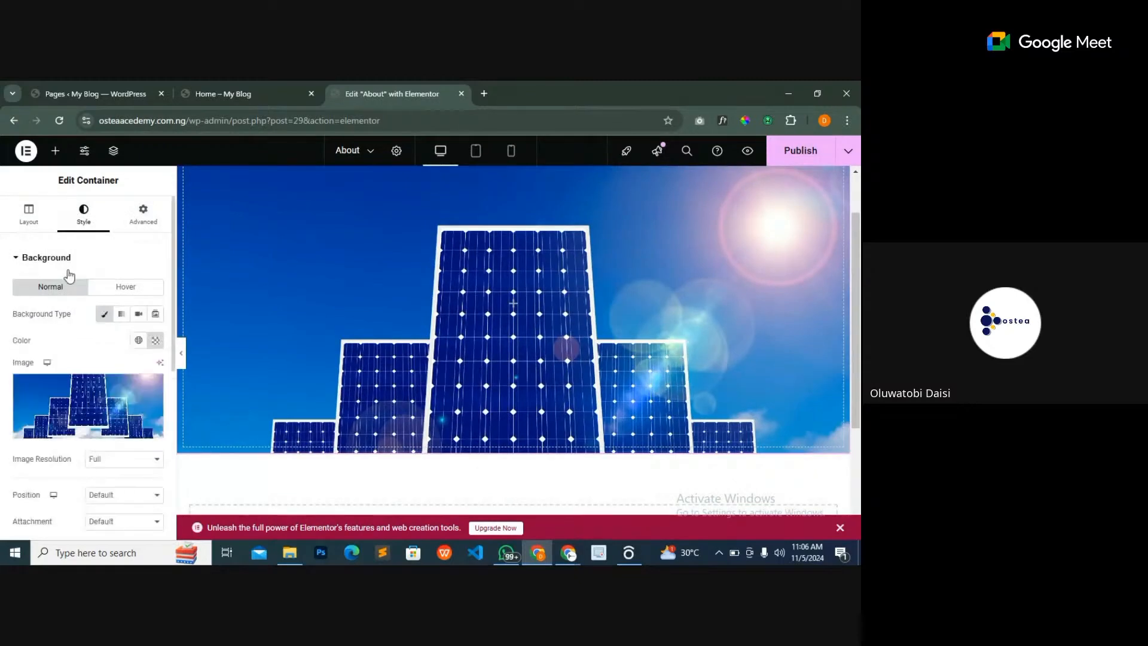
- Try the Contain, Custom and Auto display sizes on the container's background image, ending on Contain
{"action": "scroll", "coordinate": [116, 392], "scroll_direction": "down", "scroll_amount": 2}
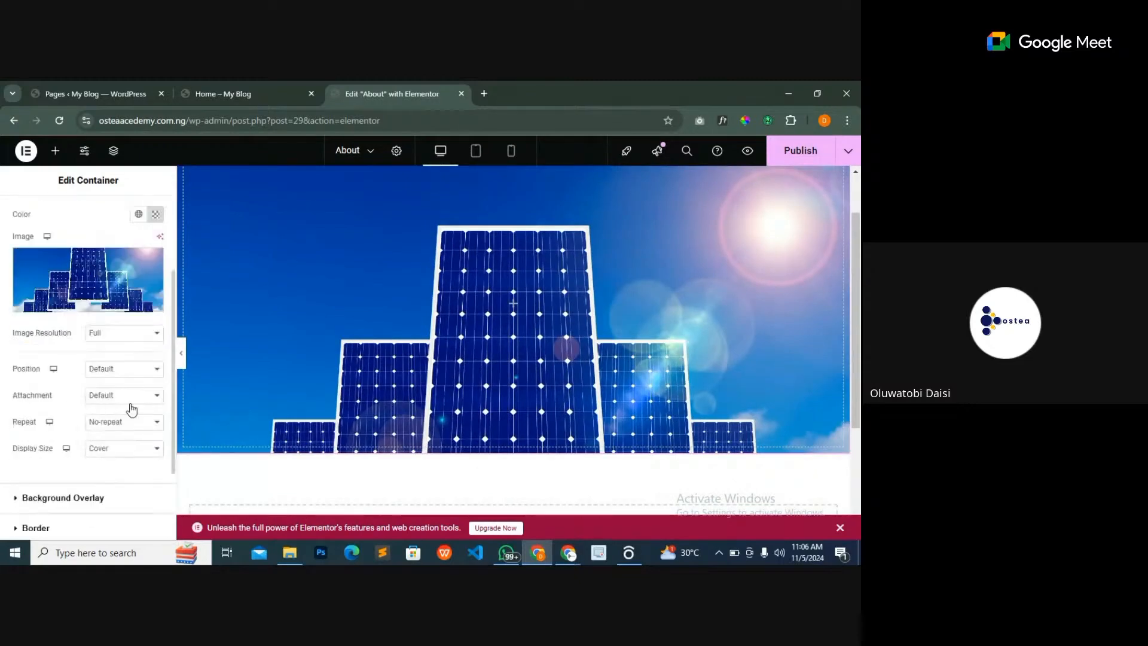
{"action": "left_click", "coordinate": [134, 449]}
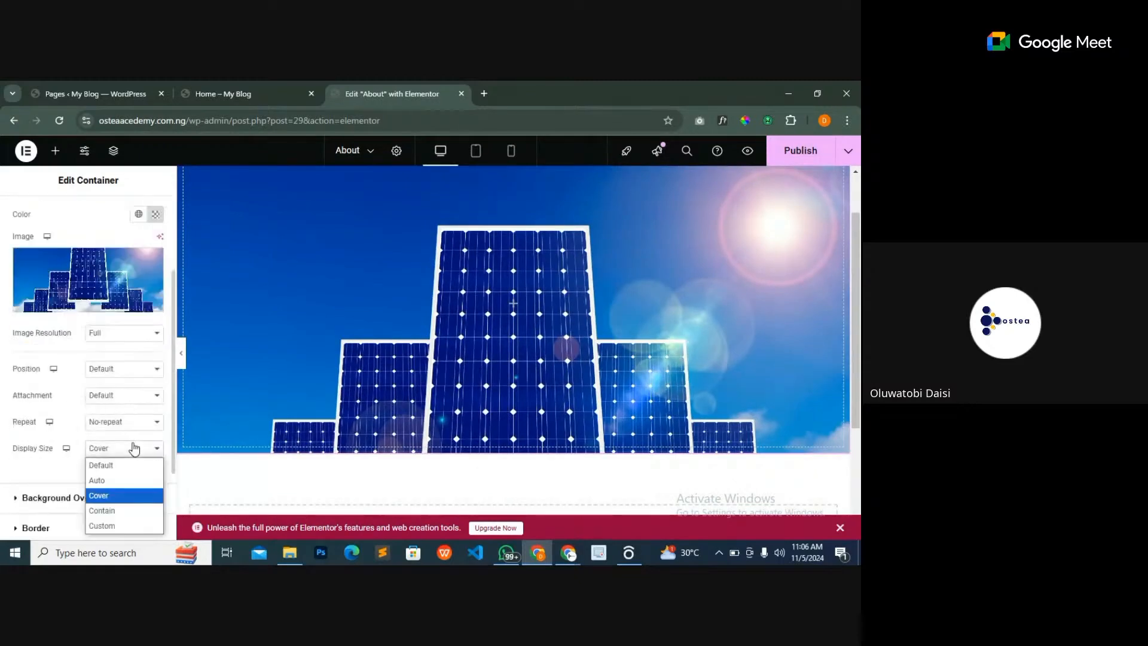
{"action": "left_click", "coordinate": [128, 512]}
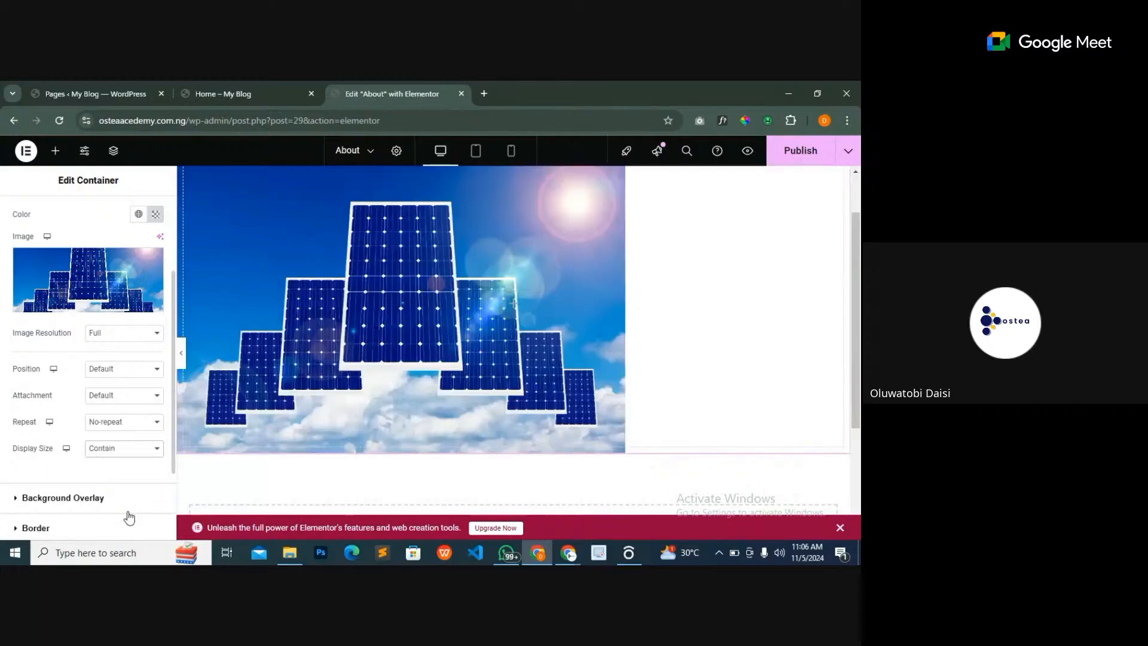
{"action": "left_click", "coordinate": [147, 451]}
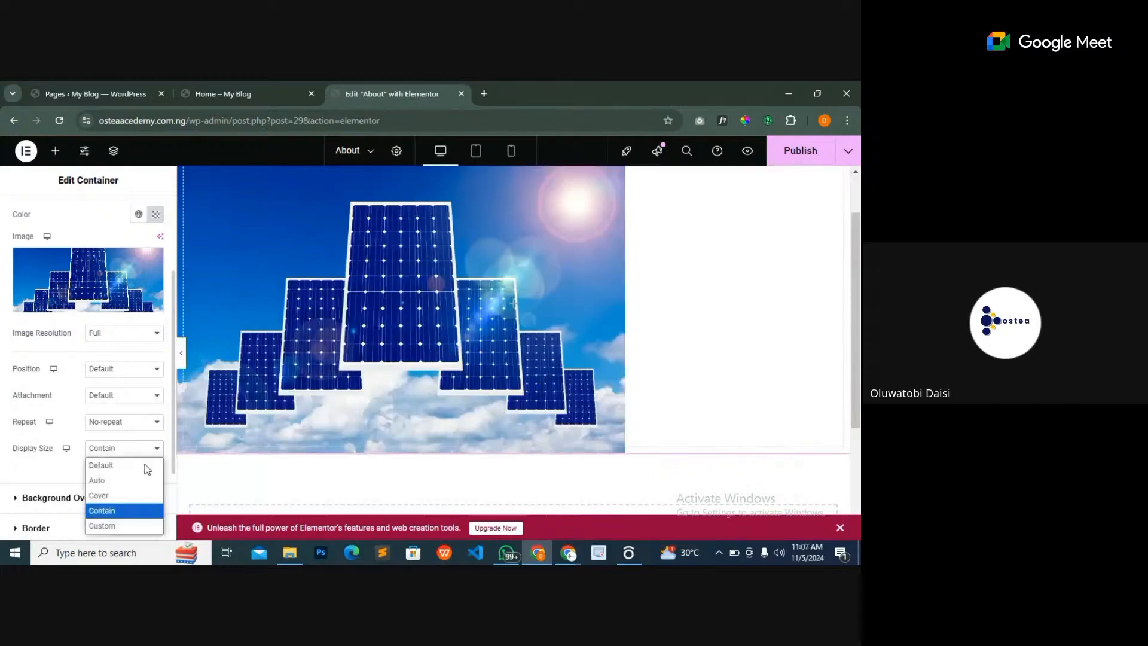
{"action": "left_click", "coordinate": [131, 524]}
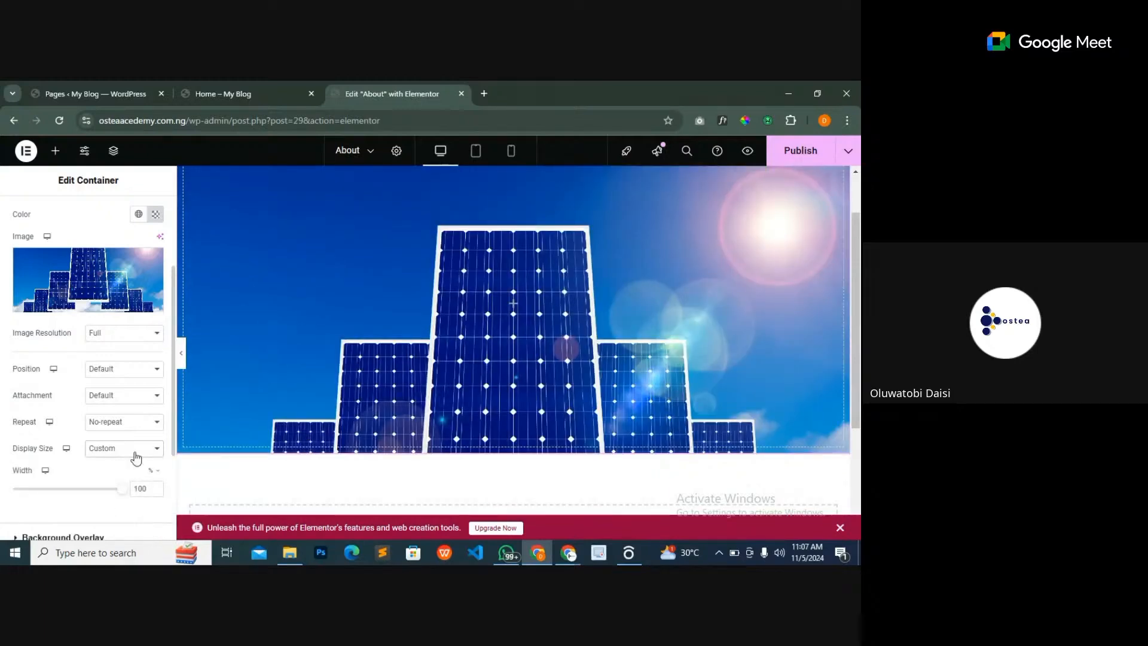
{"action": "left_click", "coordinate": [135, 453]}
{"action": "left_click", "coordinate": [122, 479]}
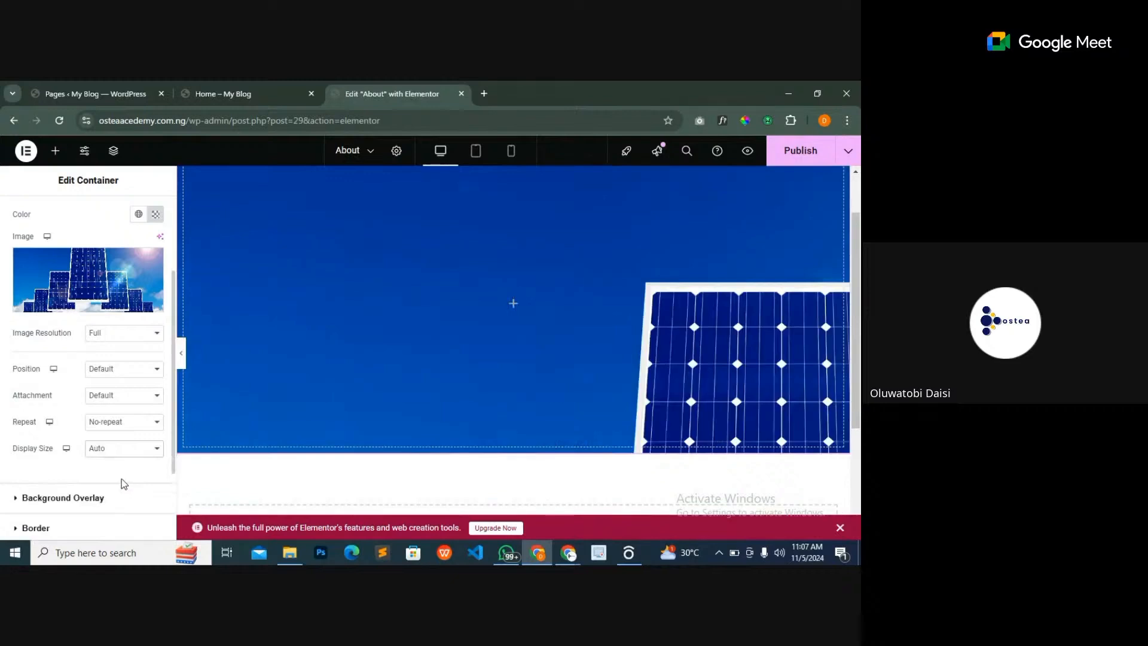
{"action": "left_click", "coordinate": [123, 450]}
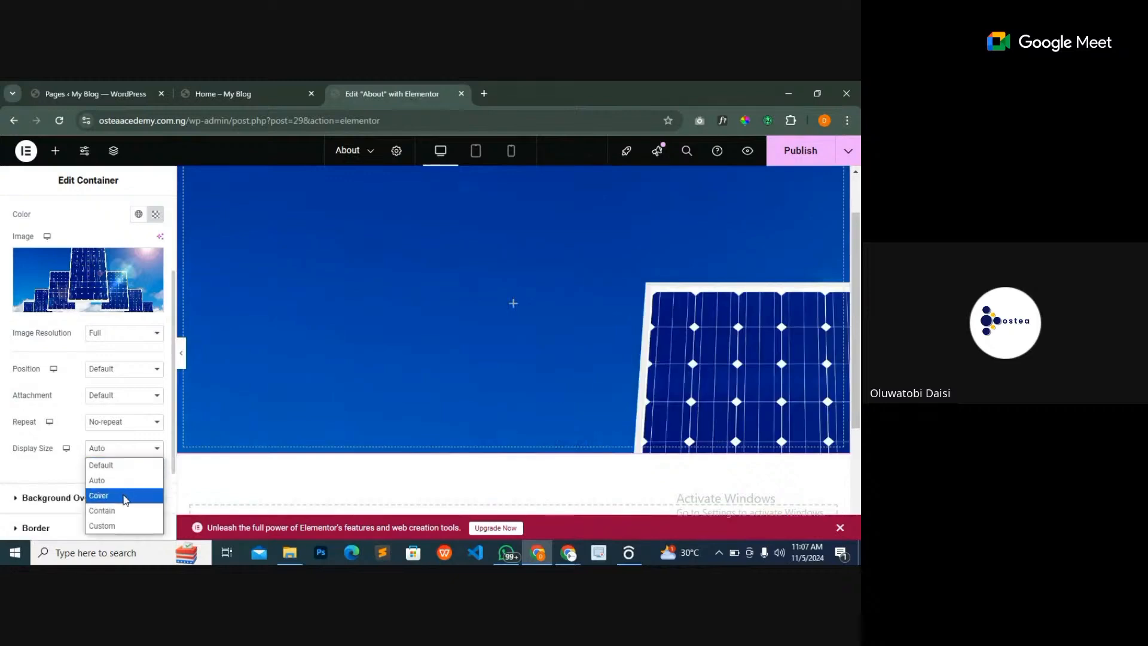
{"action": "left_click", "coordinate": [122, 512]}
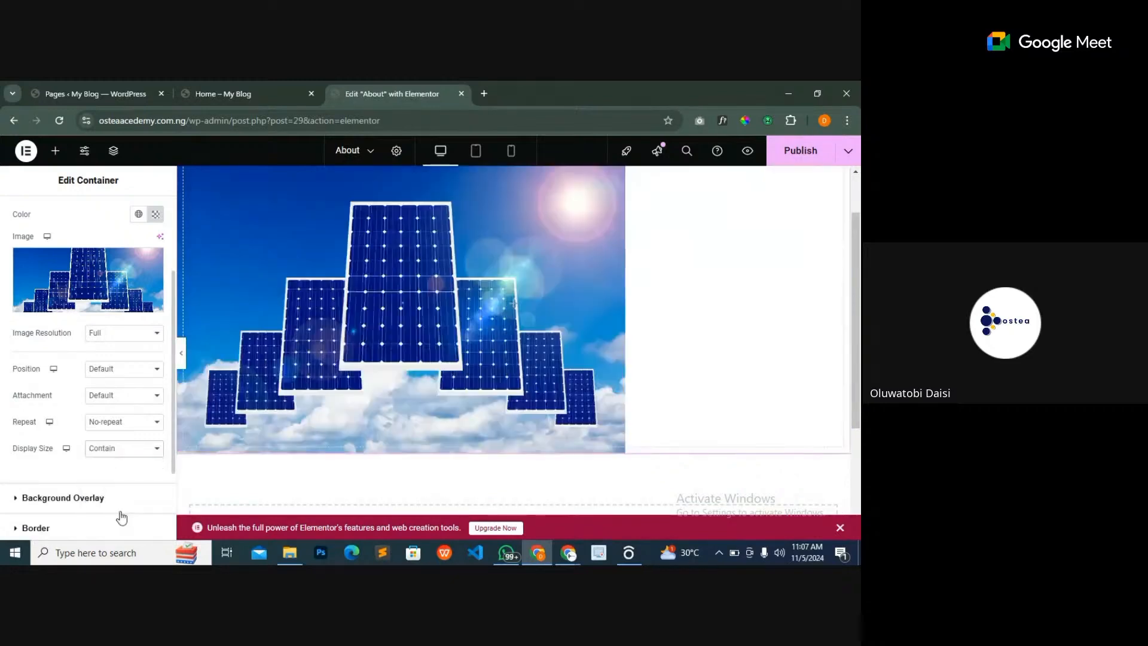
- Set the background image's display size to Cover and check the container with the Background Overlay settings expanded
{"action": "left_click", "coordinate": [122, 450]}
{"action": "key", "text": "Escape"}
{"action": "left_click", "coordinate": [116, 498]}
{"action": "scroll", "coordinate": [366, 358], "scroll_direction": "up", "scroll_amount": 2}
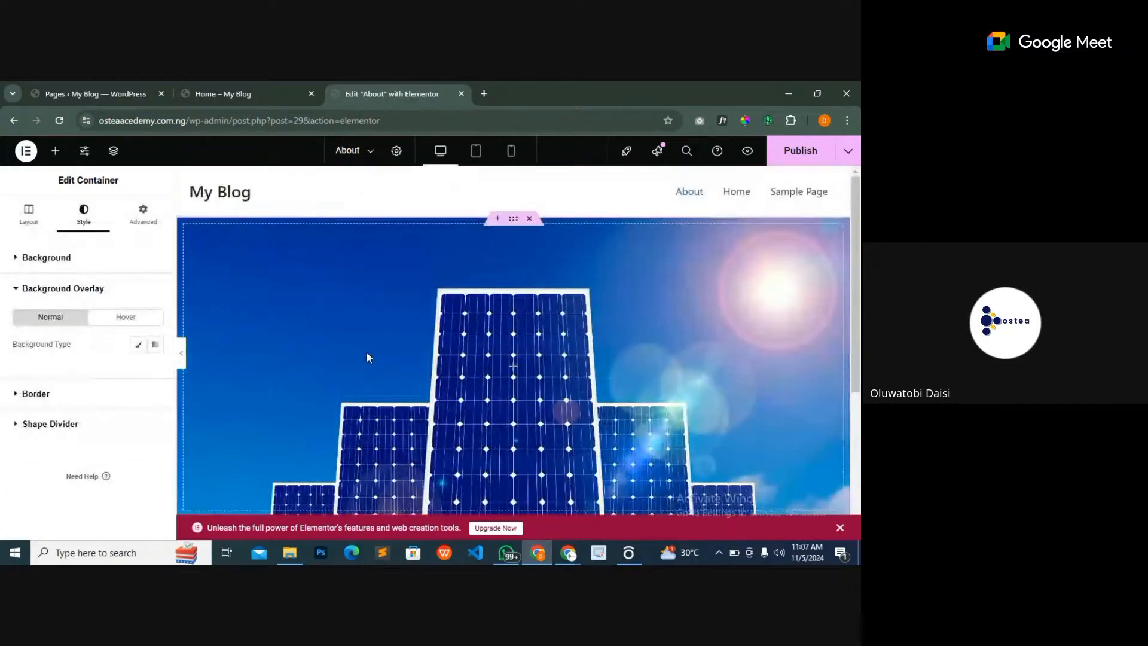
{"action": "scroll", "coordinate": [366, 353], "scroll_direction": "down", "scroll_amount": 1}
{"action": "scroll", "coordinate": [353, 347], "scroll_direction": "up", "scroll_amount": 1}
- Increase the container's minimum height to about 571 px in its layout settings
{"action": "left_click", "coordinate": [16, 225]}
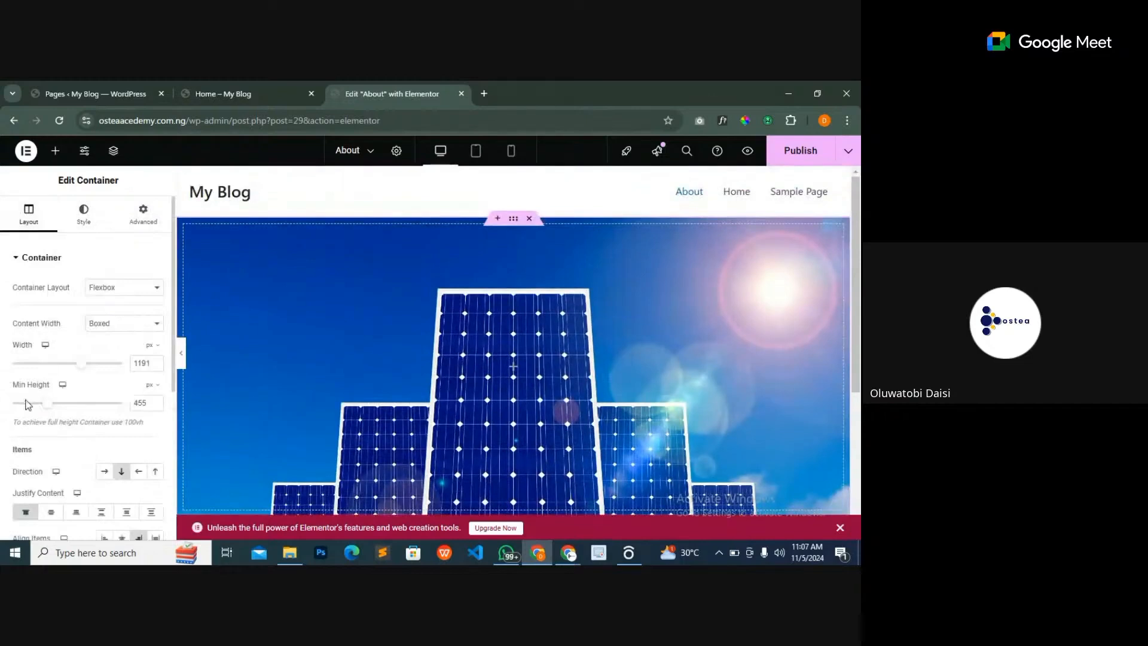
{"action": "left_click_drag", "start_coordinate": [46, 404], "coordinate": [56, 403]}
{"action": "scroll", "coordinate": [285, 372], "scroll_direction": "down", "scroll_amount": 2}
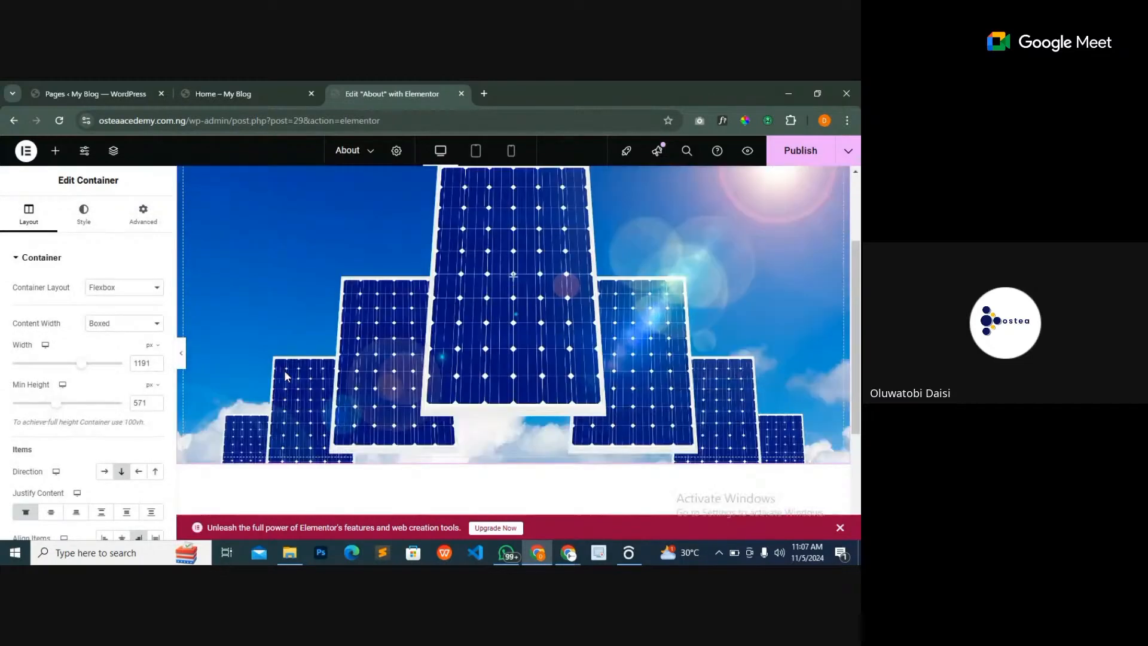
- Try the Center Center, Top Left and Bottom Center positions for the container's background image
{"action": "left_click", "coordinate": [97, 220]}
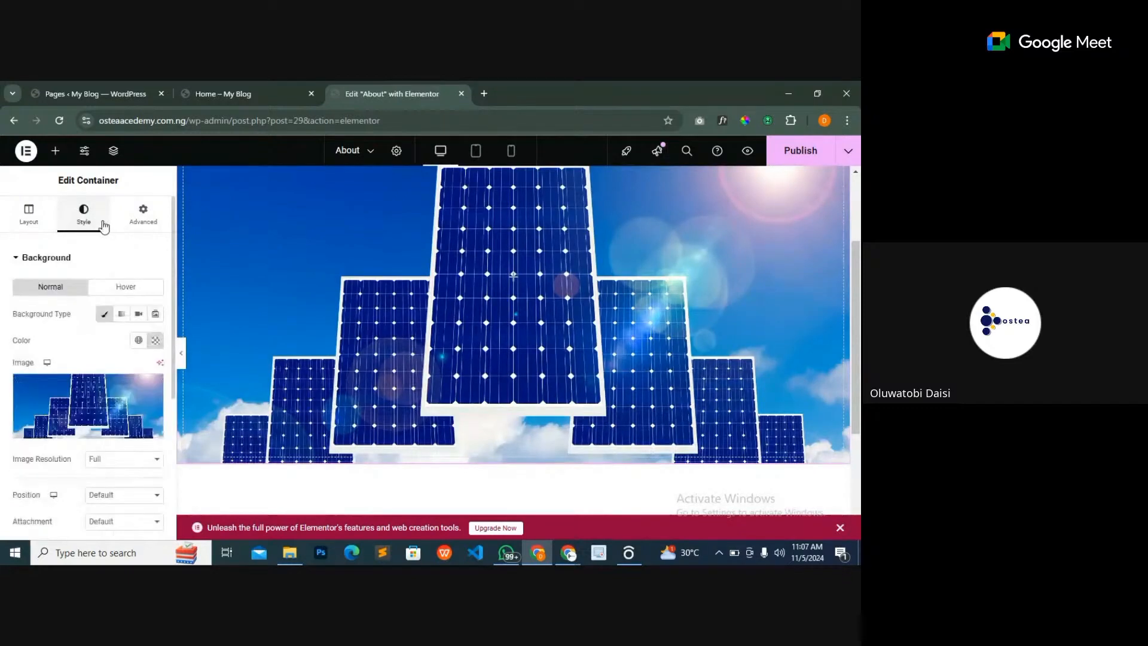
{"action": "scroll", "coordinate": [102, 458], "scroll_direction": "down", "scroll_amount": 2}
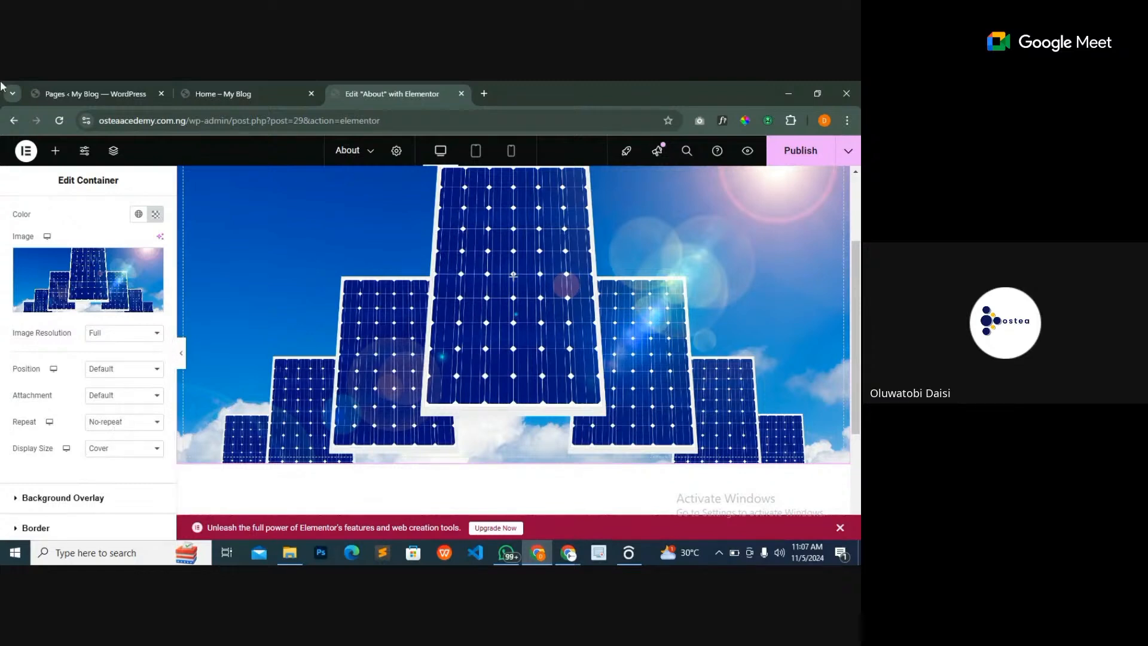
{"action": "left_click", "coordinate": [126, 371]}
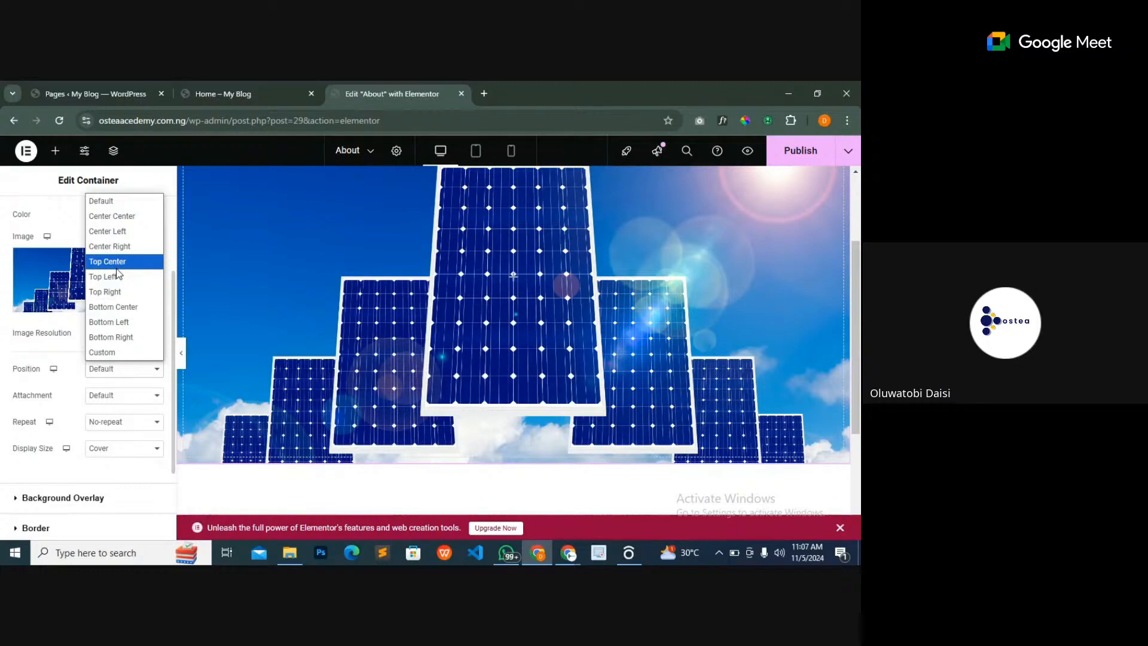
{"action": "left_click", "coordinate": [112, 216]}
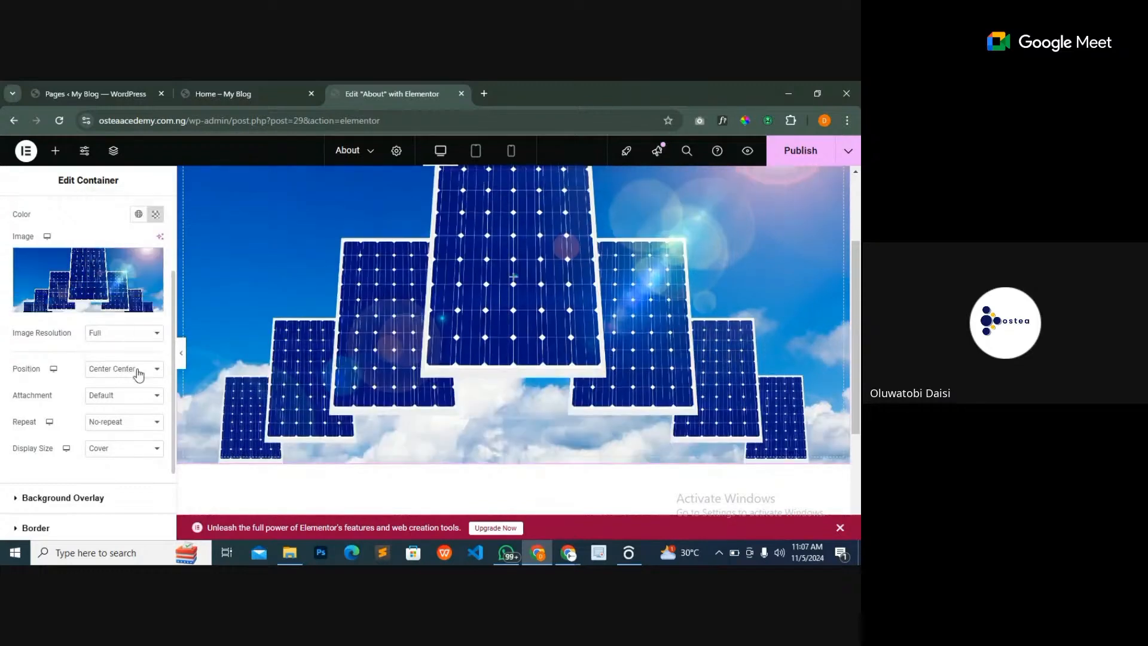
{"action": "left_click", "coordinate": [139, 370]}
{"action": "left_click", "coordinate": [114, 278]}
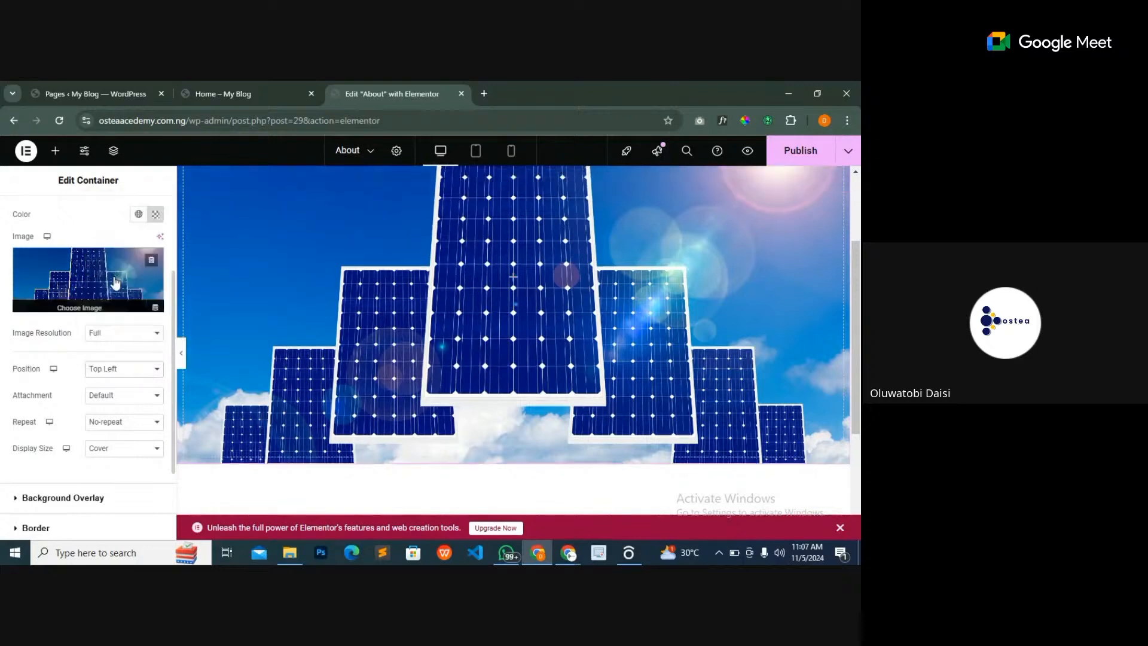
{"action": "left_click", "coordinate": [149, 373]}
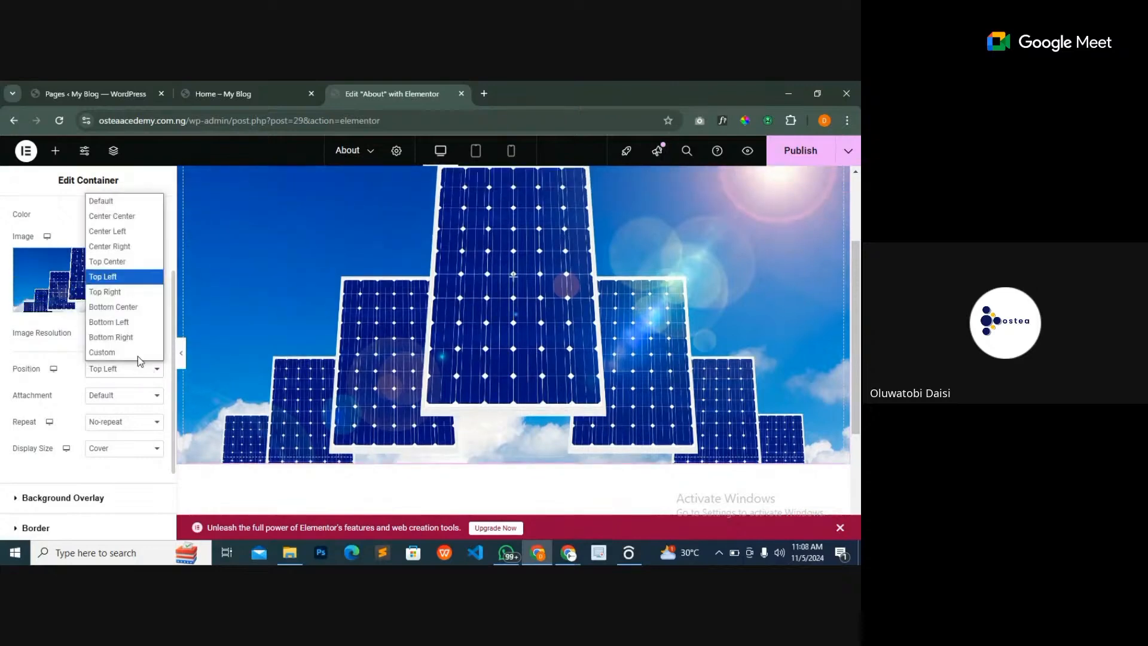
{"action": "left_click", "coordinate": [117, 307]}
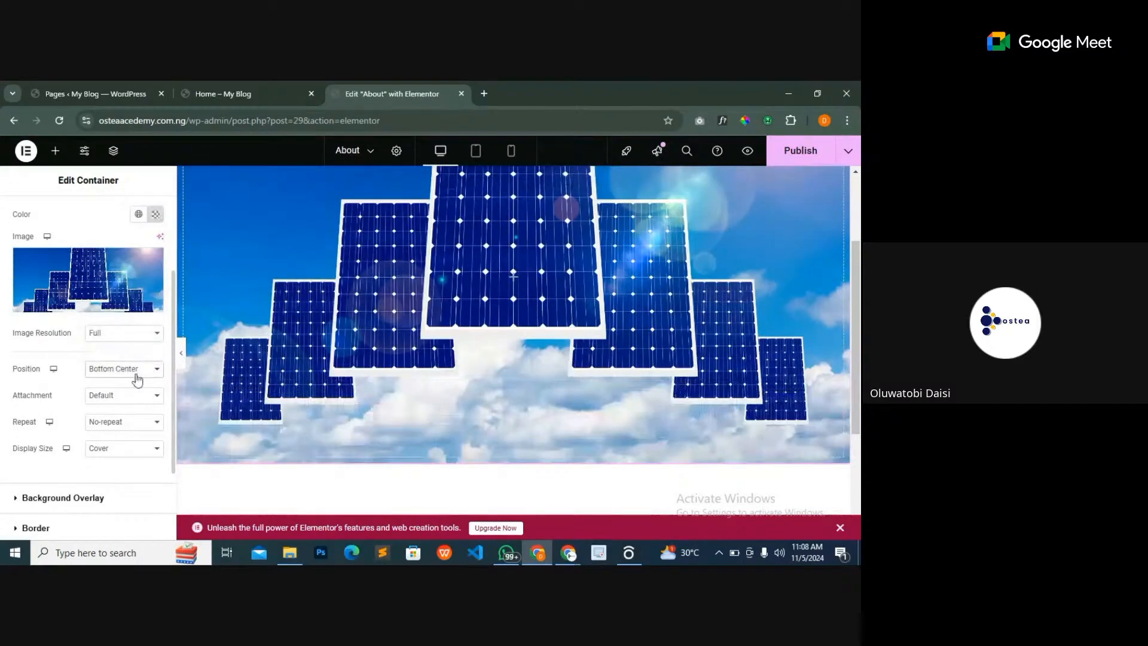
- Give the background image a Custom position, trying a Y position of about 101 px before settling on about -19 px
{"action": "left_click", "coordinate": [138, 377]}
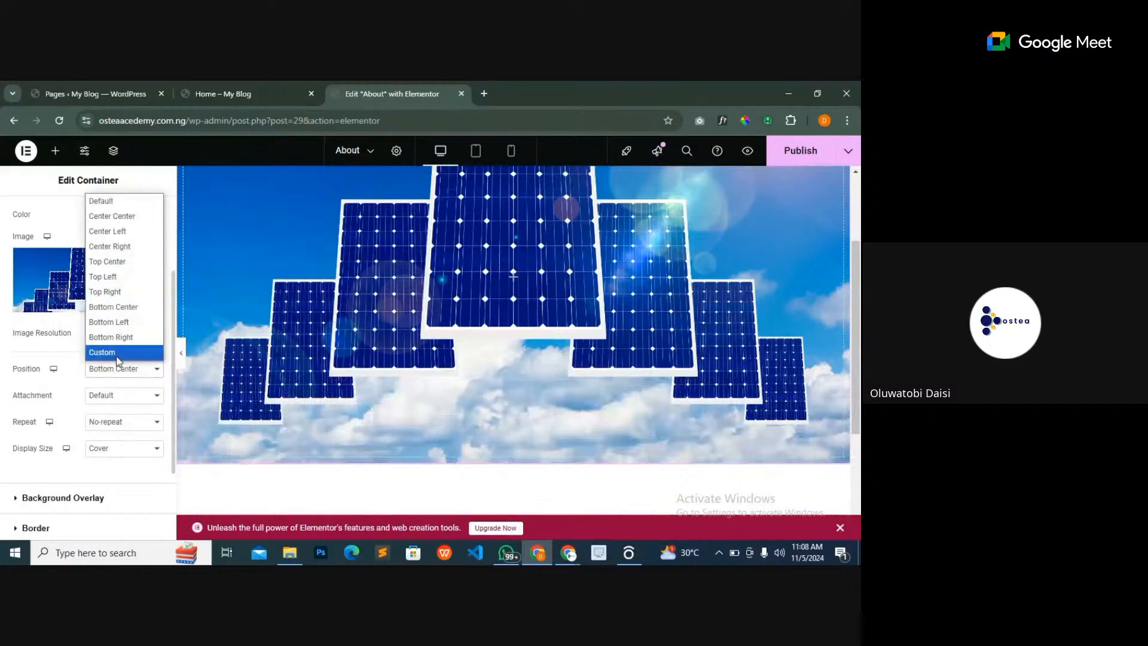
{"action": "left_click", "coordinate": [117, 353]}
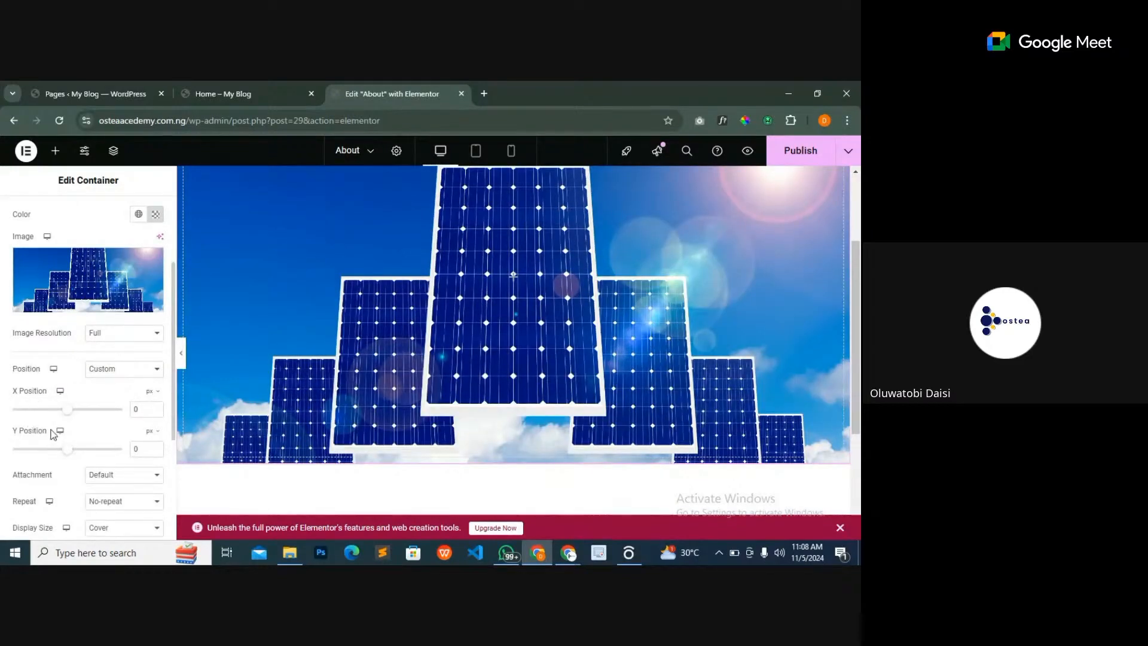
{"action": "scroll", "coordinate": [60, 428], "scroll_direction": "down", "scroll_amount": 1}
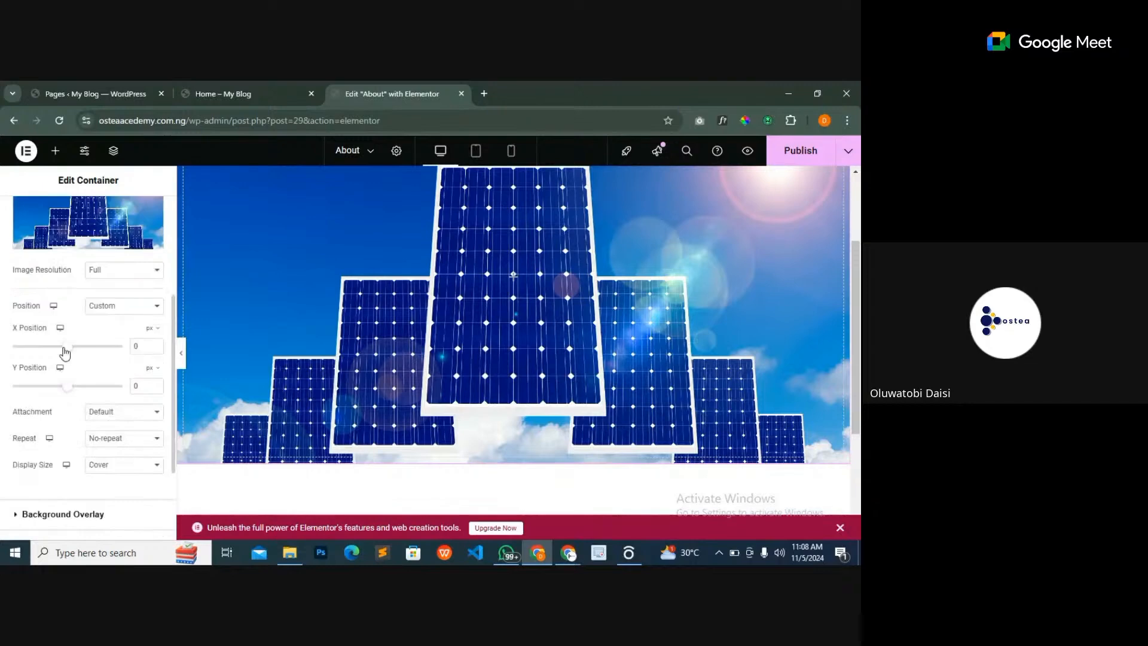
{"action": "mouse_move", "coordinate": [64, 353]}
{"action": "left_mouse_down"}
{"action": "mouse_move", "coordinate": [42, 356]}
{"action": "mouse_move", "coordinate": [97, 361]}
{"action": "mouse_move", "coordinate": [65, 365]}
{"action": "left_mouse_up"}
{"action": "left_click_drag", "start_coordinate": [66, 388], "coordinate": [74, 389]}
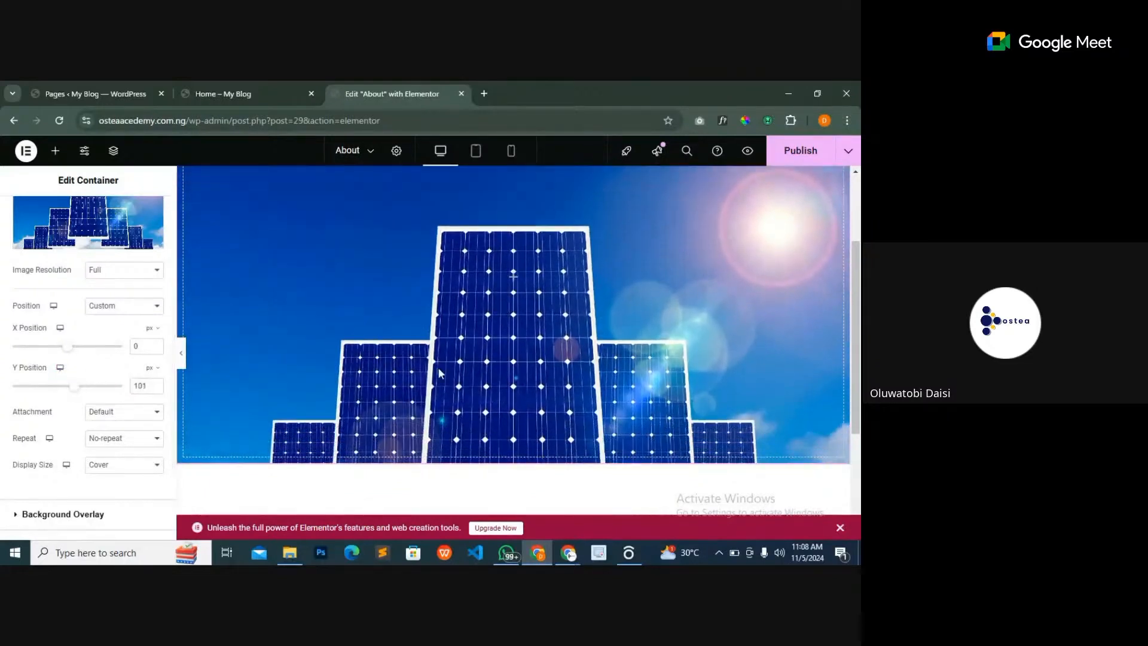
{"action": "scroll", "coordinate": [438, 367], "scroll_direction": "up", "scroll_amount": 2}
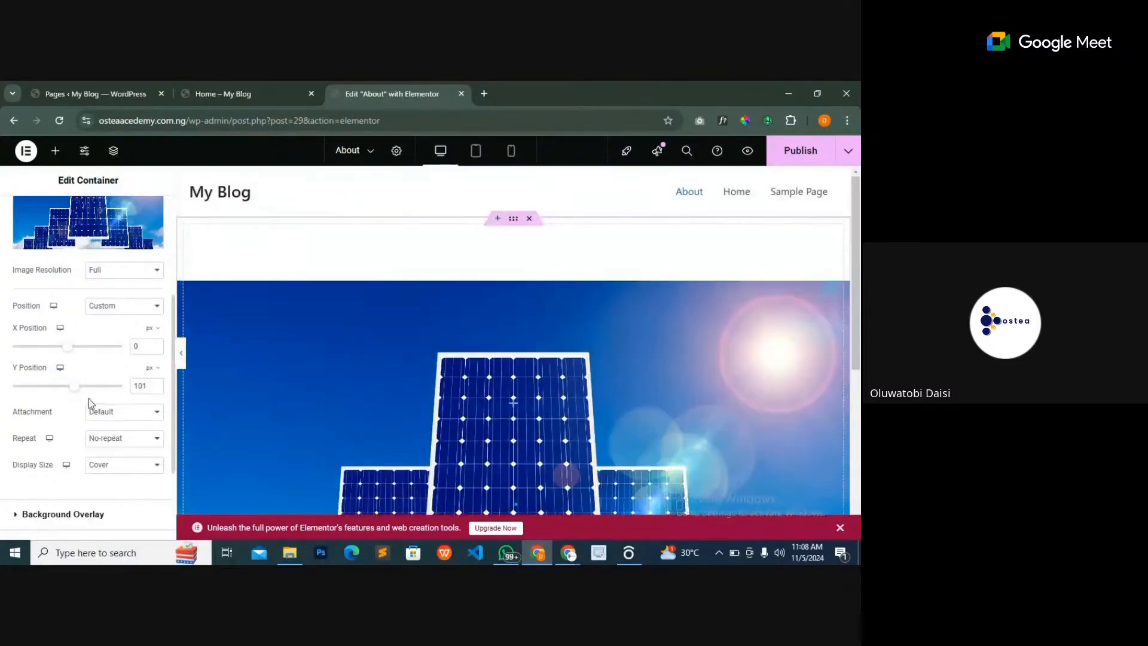
{"action": "left_click_drag", "start_coordinate": [68, 387], "coordinate": [65, 390]}
{"action": "scroll", "coordinate": [277, 379], "scroll_direction": "down", "scroll_amount": 3}
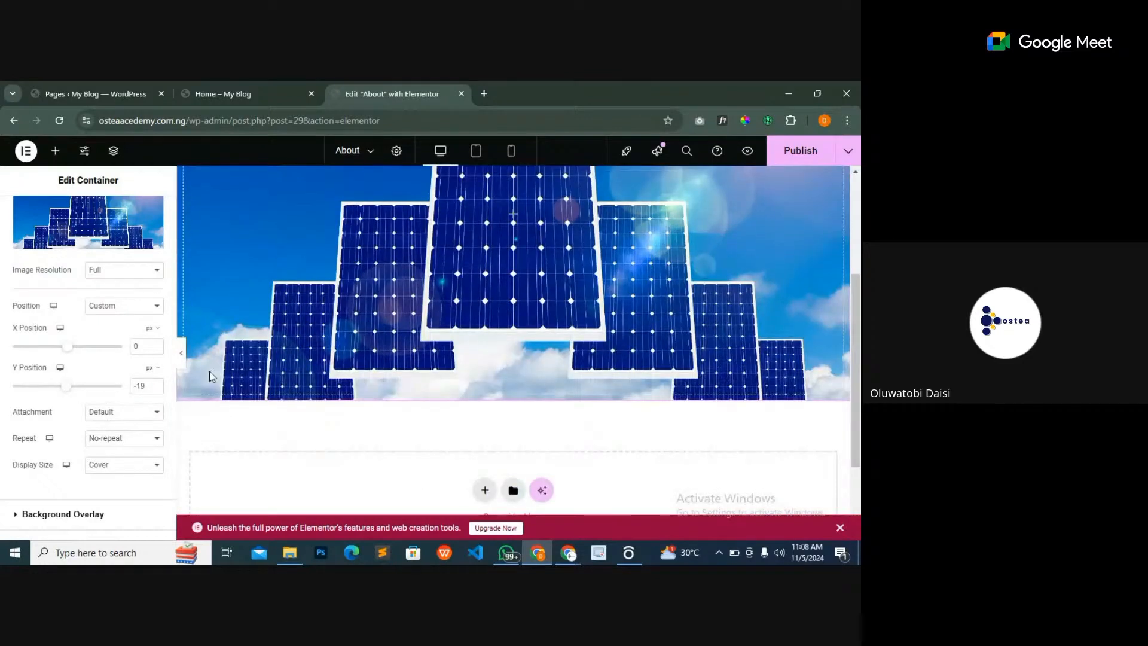
- Change the container's background type from the classic image to Gradient
{"action": "scroll", "coordinate": [60, 344], "scroll_direction": "up", "scroll_amount": 3}
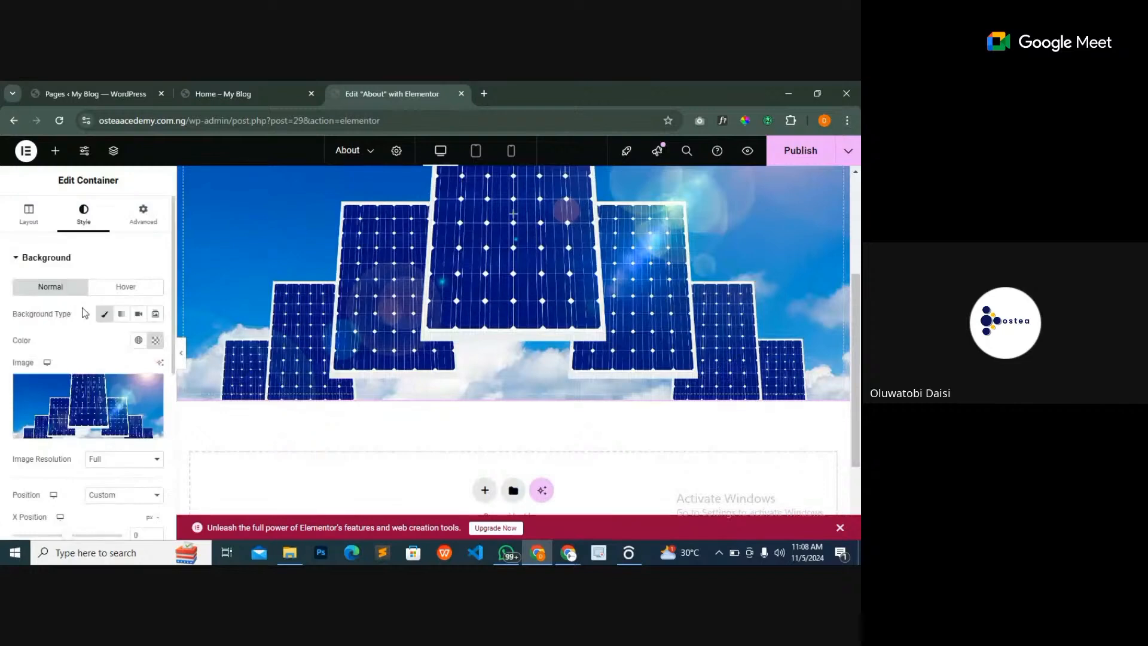
{"action": "left_click", "coordinate": [123, 315]}
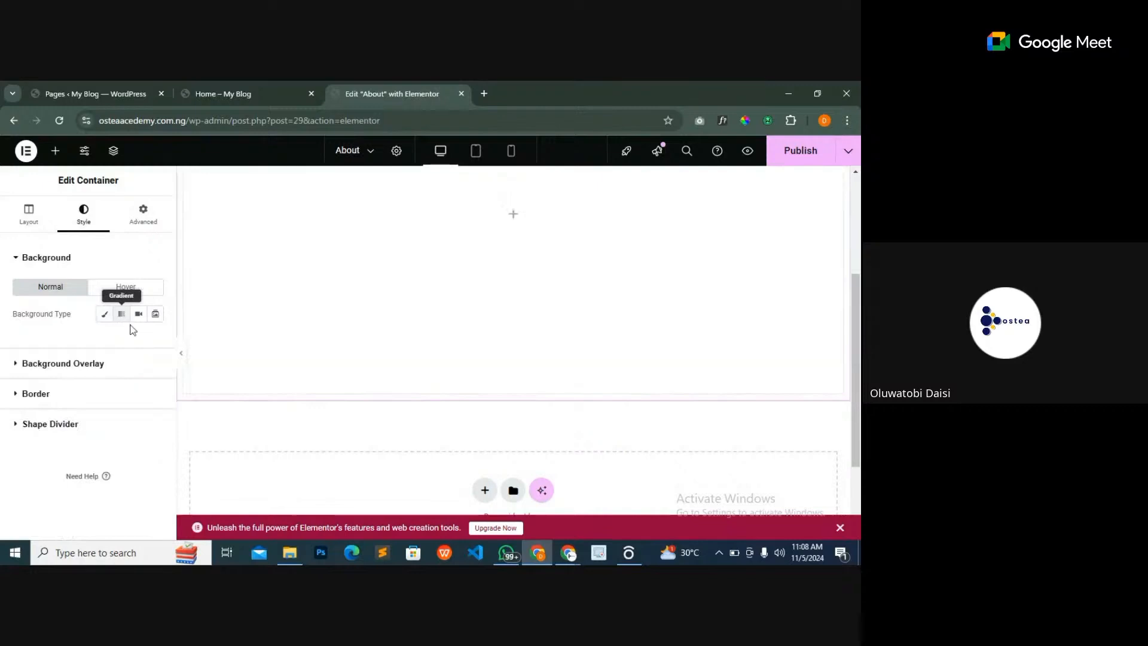
{"action": "scroll", "coordinate": [267, 336], "scroll_direction": "up", "scroll_amount": 2}
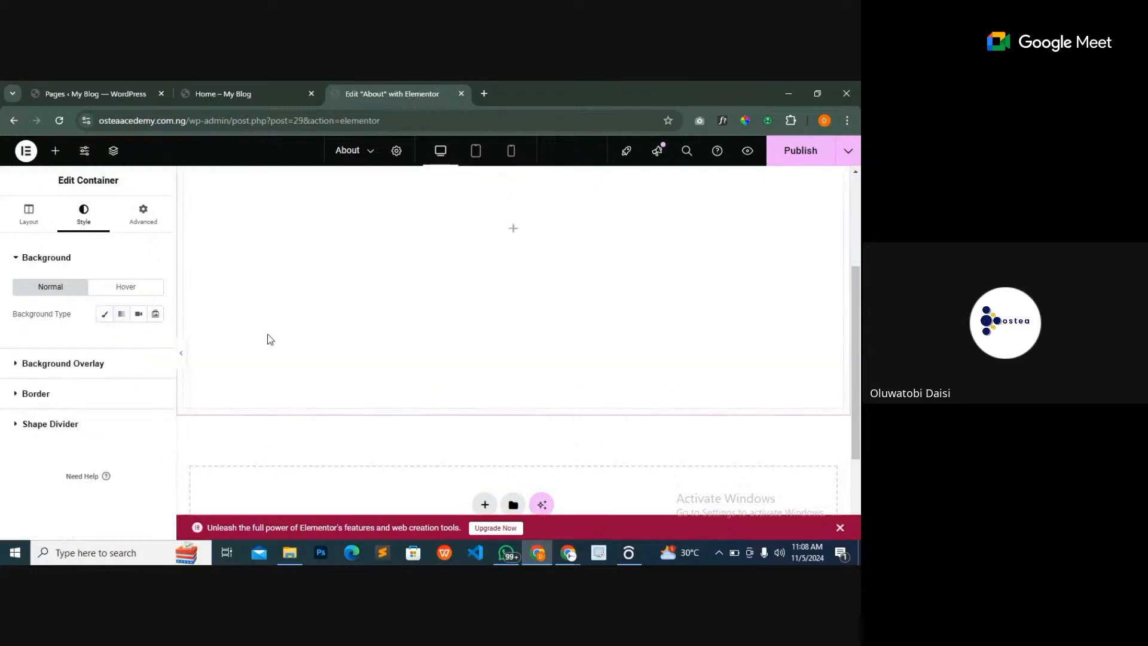
{"action": "left_click", "coordinate": [122, 314]}
{"action": "scroll", "coordinate": [132, 382], "scroll_direction": "down", "scroll_amount": 1}
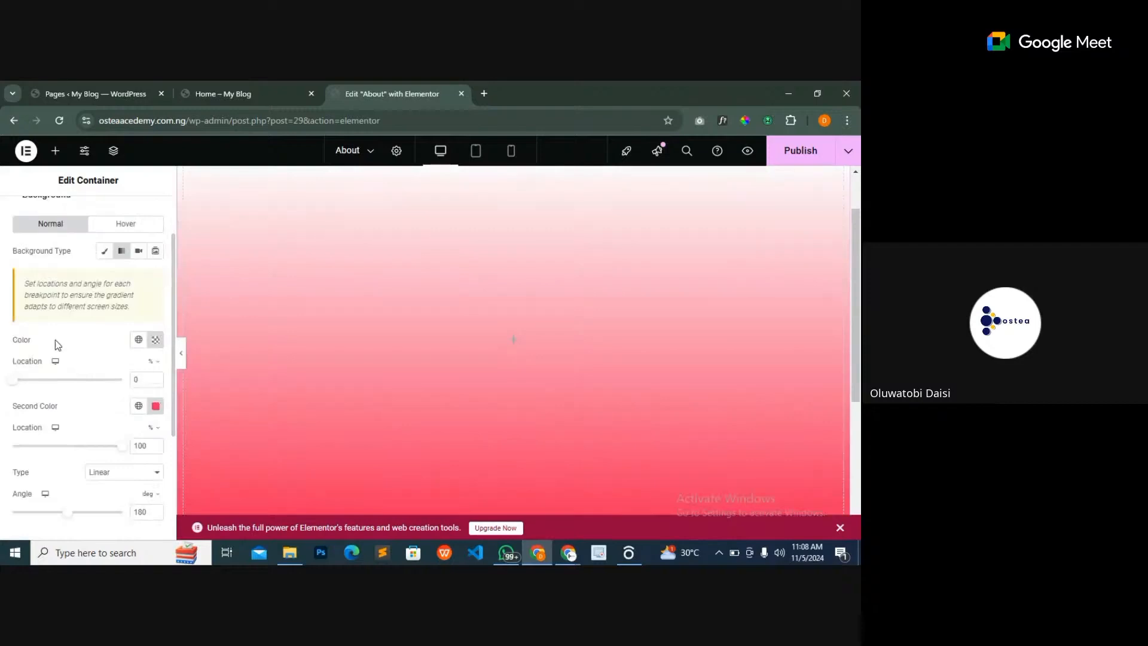
- Make the gradient's first color opaque and near-black, keeping the pink second color, and check the container
{"action": "left_click", "coordinate": [157, 340]}
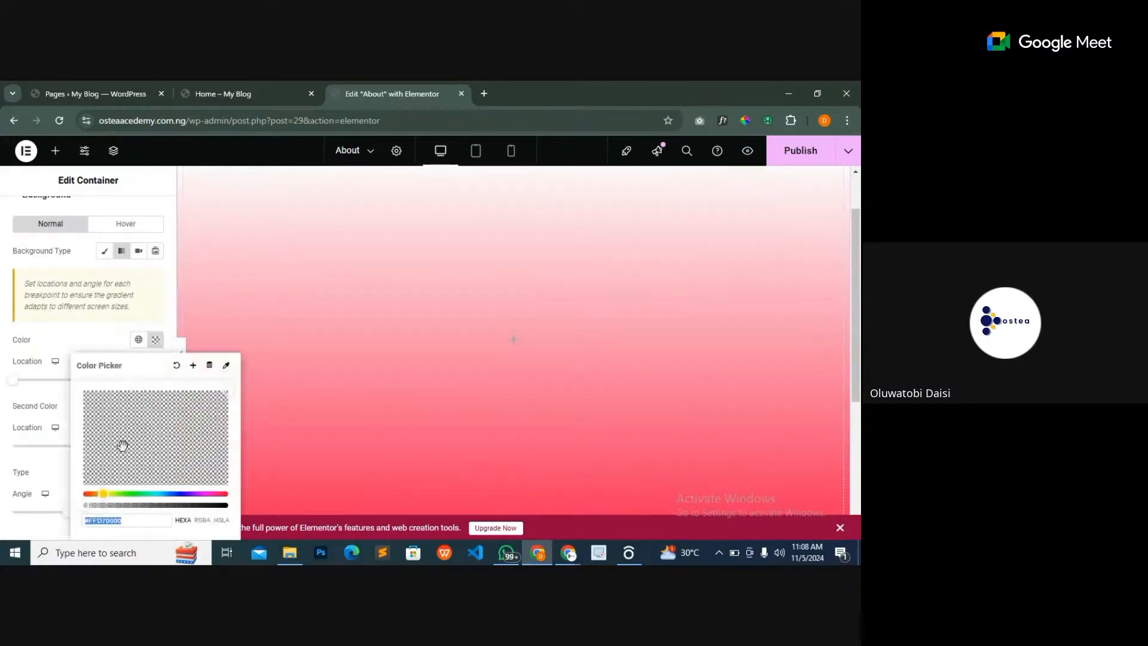
{"action": "left_click_drag", "start_coordinate": [96, 507], "coordinate": [229, 506]}
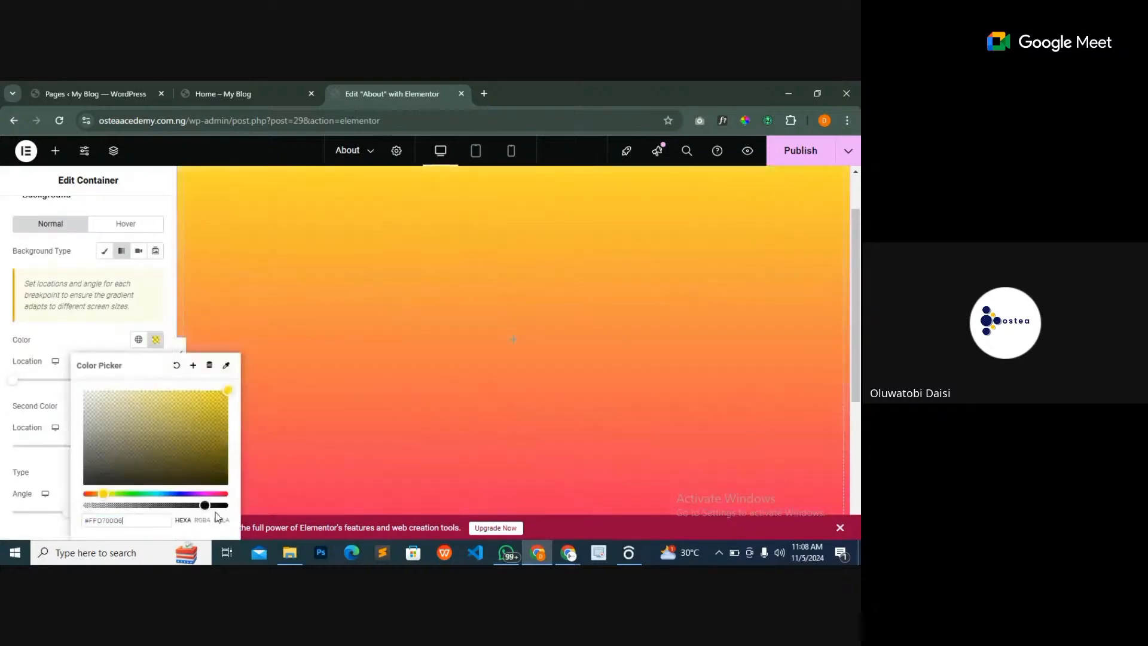
{"action": "left_click", "coordinate": [211, 479]}
{"action": "left_click", "coordinate": [336, 293]}
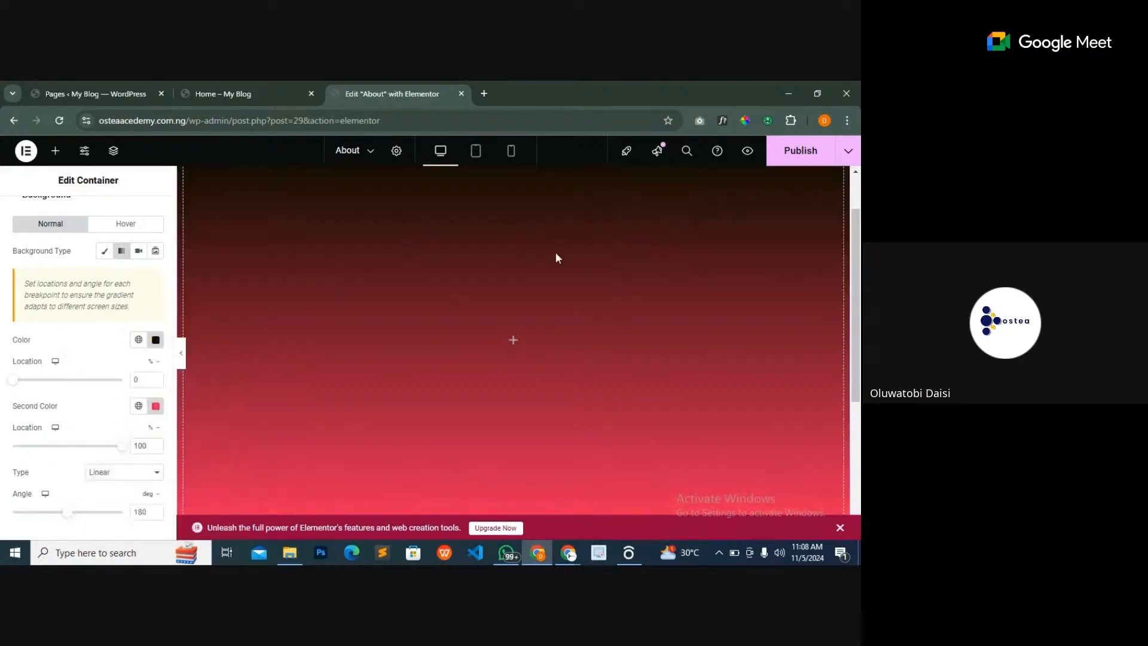
{"action": "scroll", "coordinate": [550, 351], "scroll_direction": "up", "scroll_amount": 1}
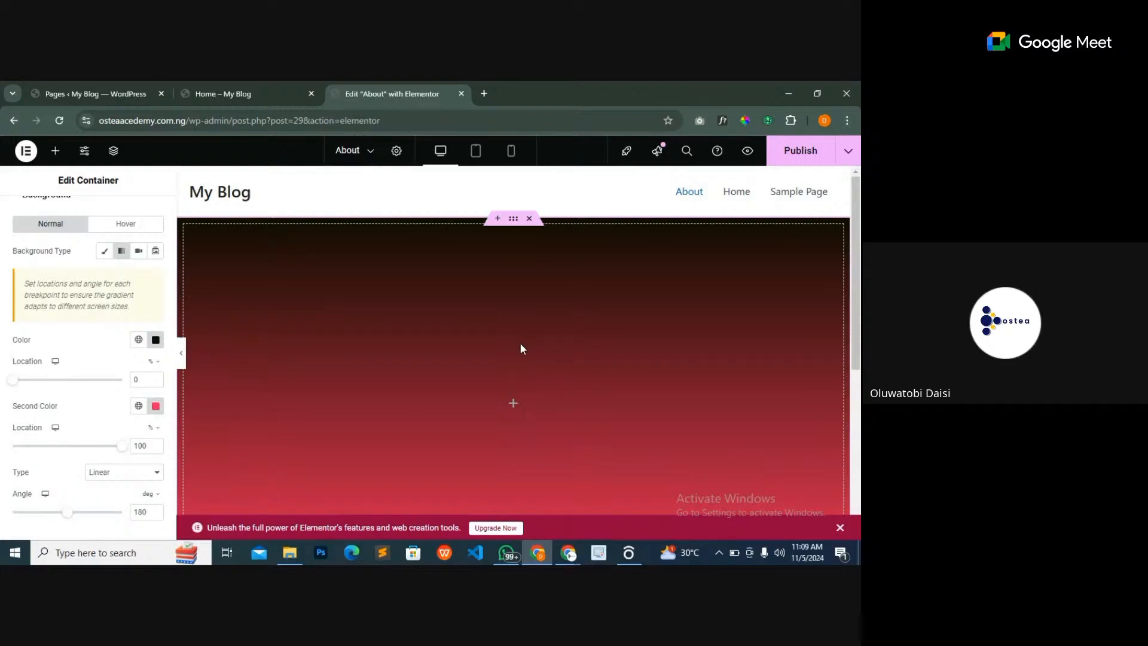
- Preview the Video background type's settings and switch the container's background type to Slideshow
{"action": "left_click", "coordinate": [138, 251]}
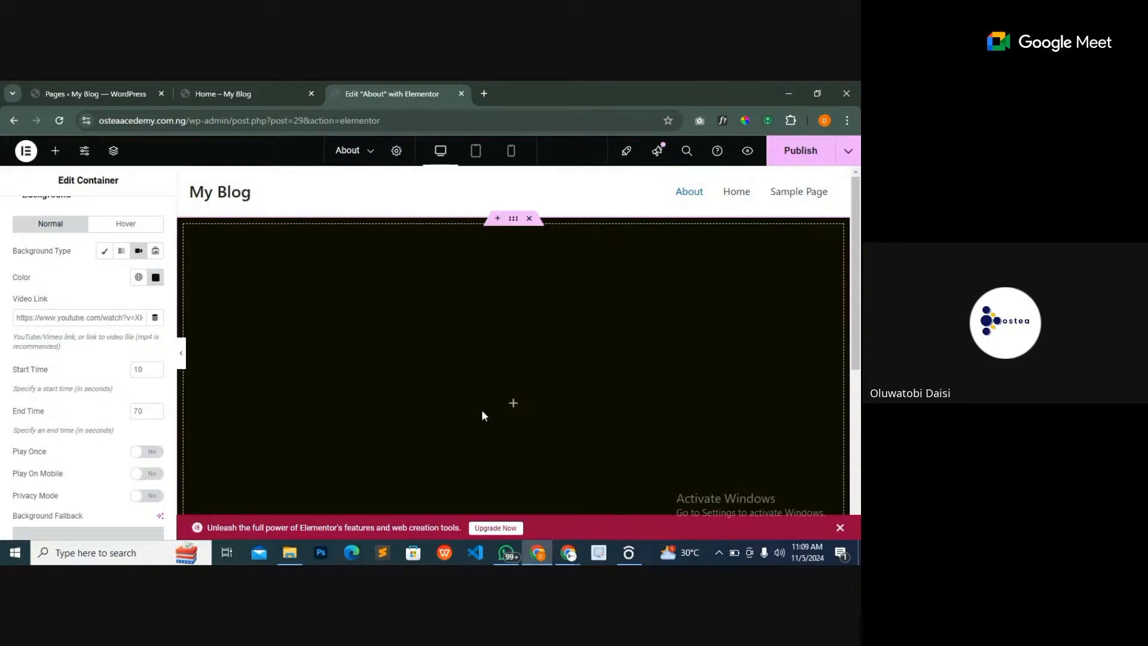
{"action": "left_click", "coordinate": [157, 252]}
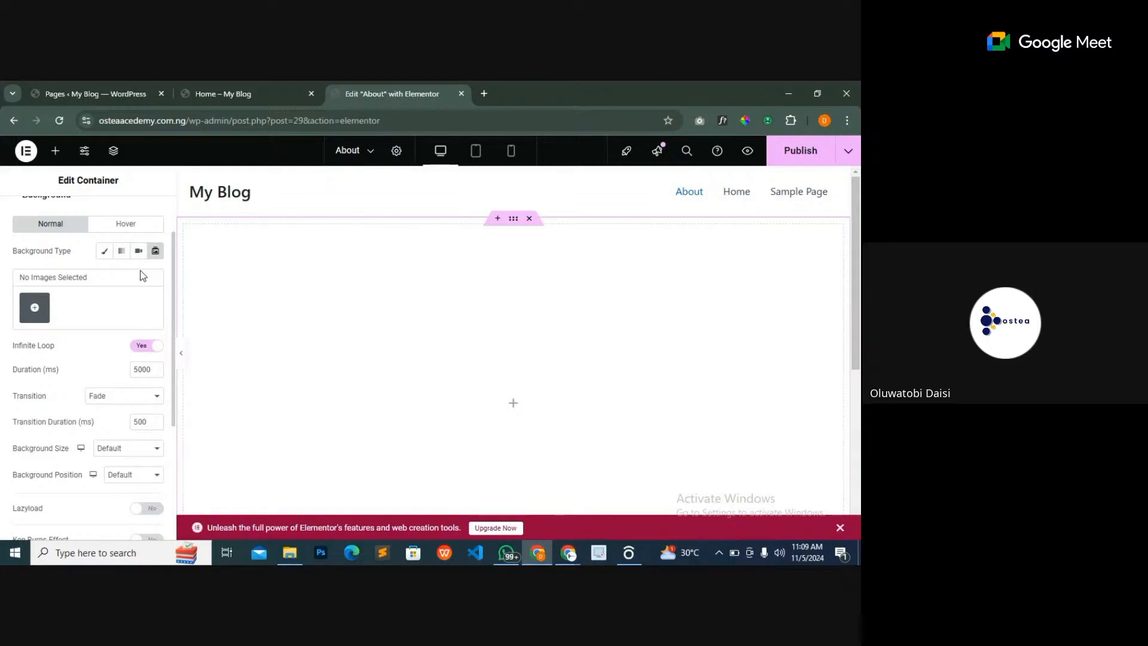
{"action": "scroll", "coordinate": [259, 317], "scroll_direction": "down", "scroll_amount": 2}
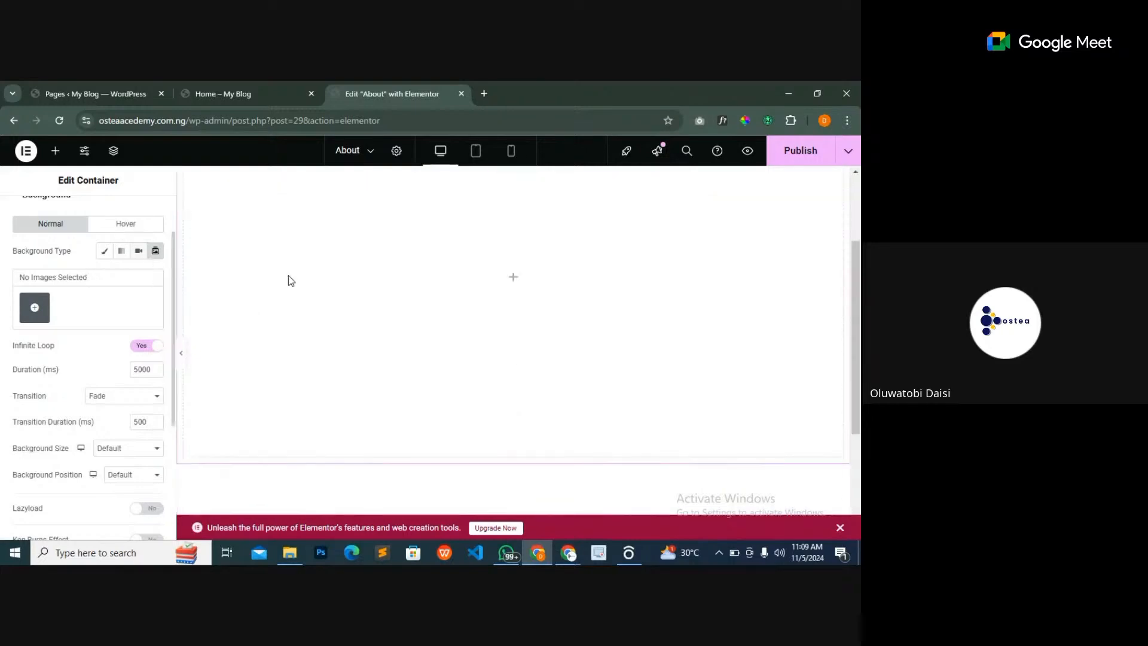
- Return the hero container's background type to Classic with its solar panel image and compare it with the Home page hero
{"action": "left_click", "coordinate": [104, 252]}
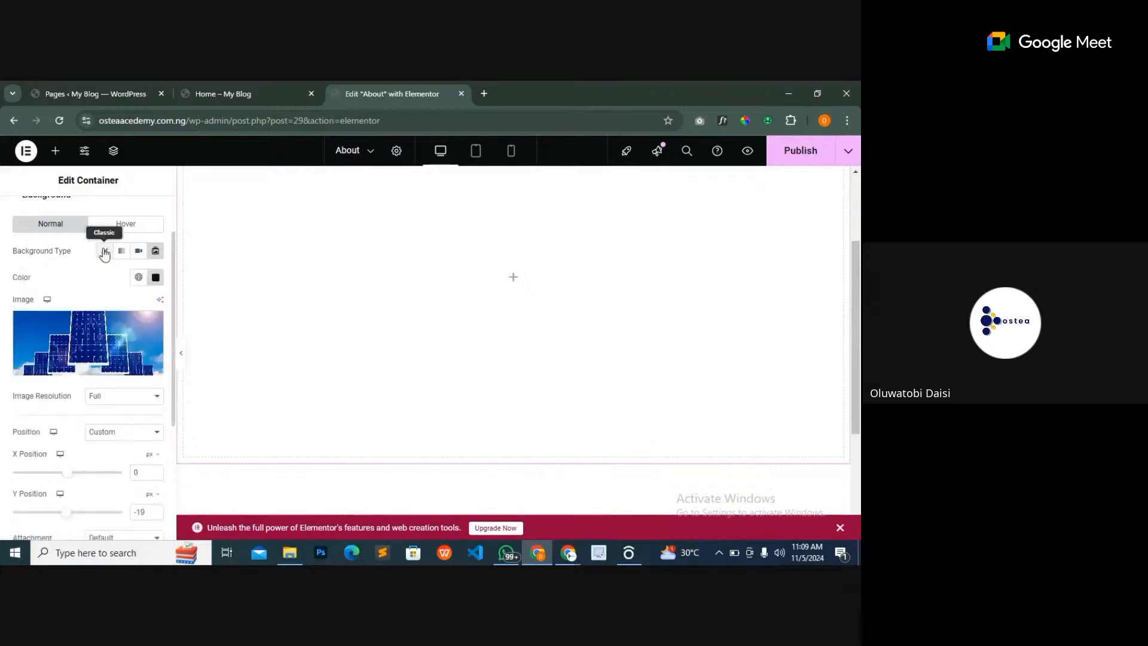
{"action": "scroll", "coordinate": [487, 371], "scroll_direction": "up", "scroll_amount": 2}
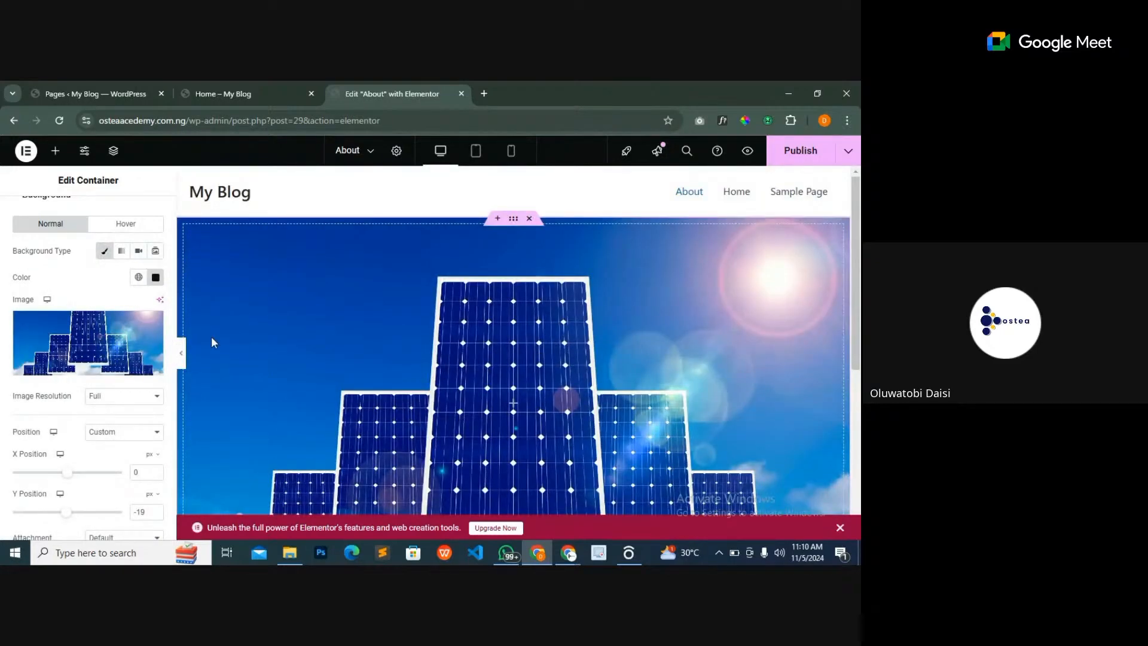
{"action": "scroll", "coordinate": [417, 347], "scroll_direction": "down", "scroll_amount": 2}
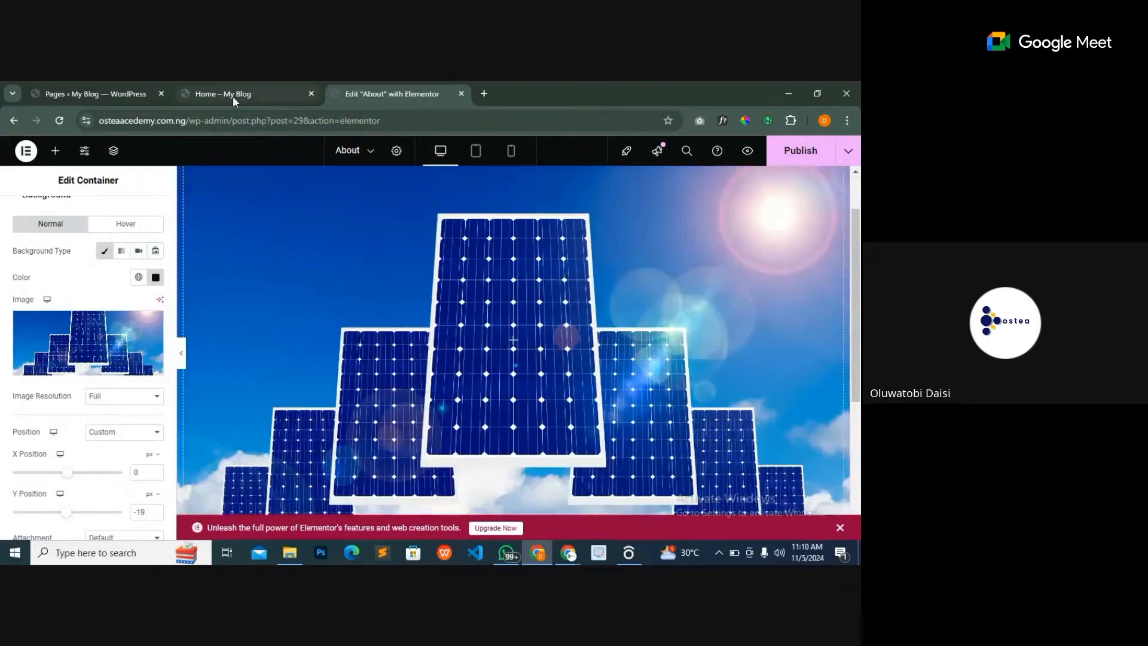
{"action": "left_click", "coordinate": [232, 96]}
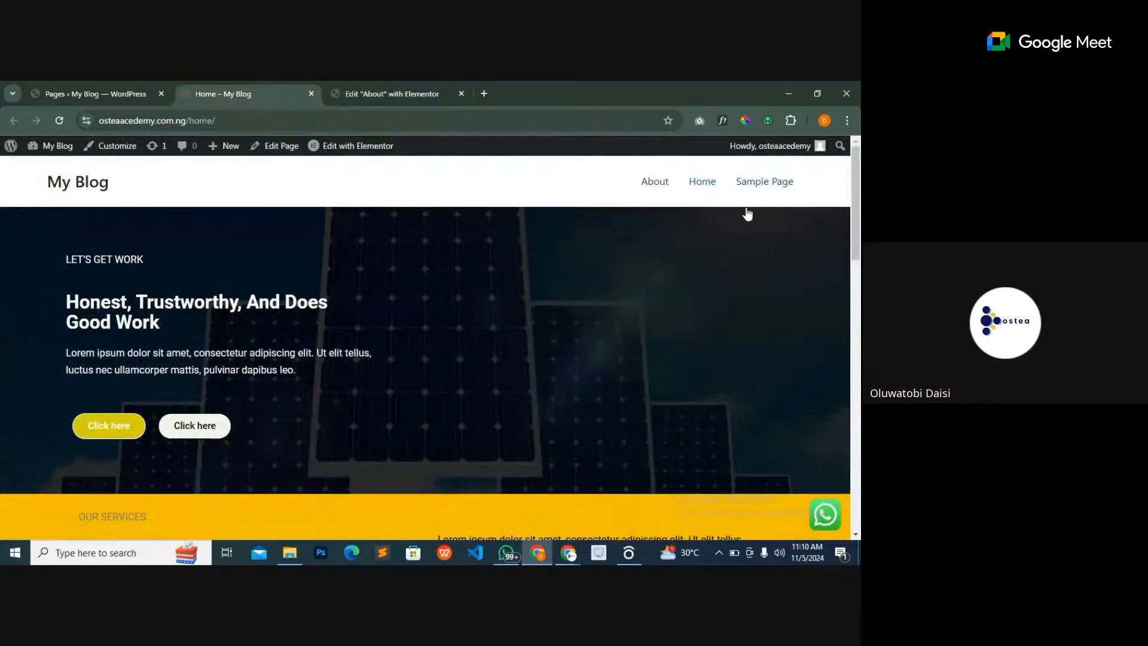
{"action": "key", "text": "ctrl+Tab"}
- Open the hero container's Background Overlay settings and look through the live Home page's sections for reference
{"action": "left_click", "coordinate": [60, 258]}
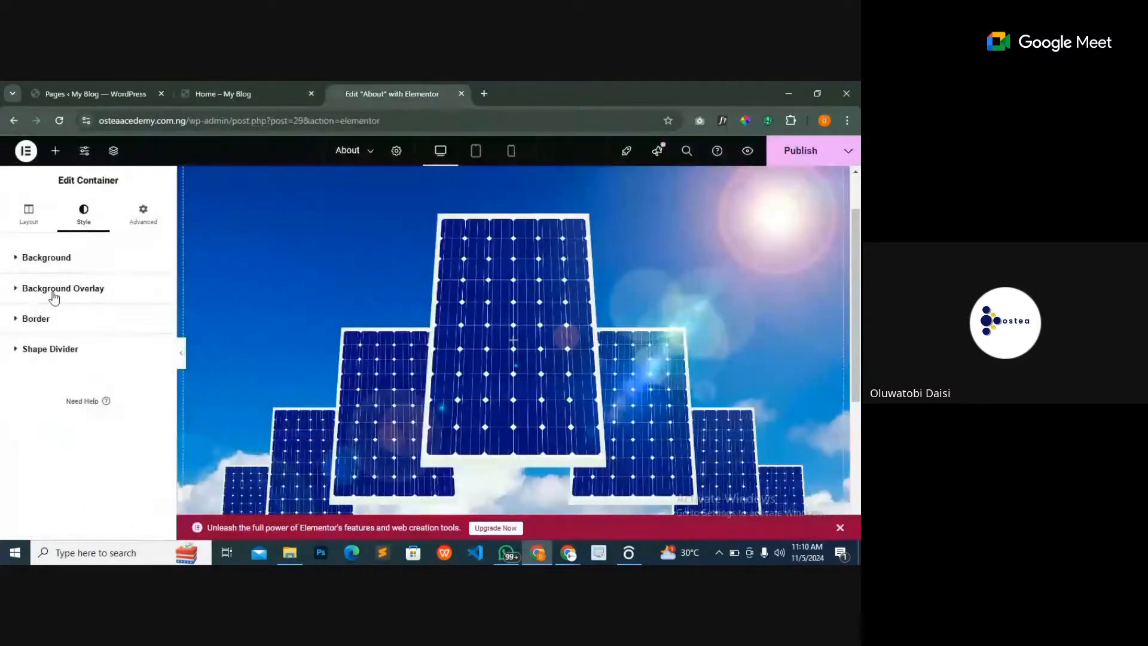
{"action": "left_click", "coordinate": [54, 290]}
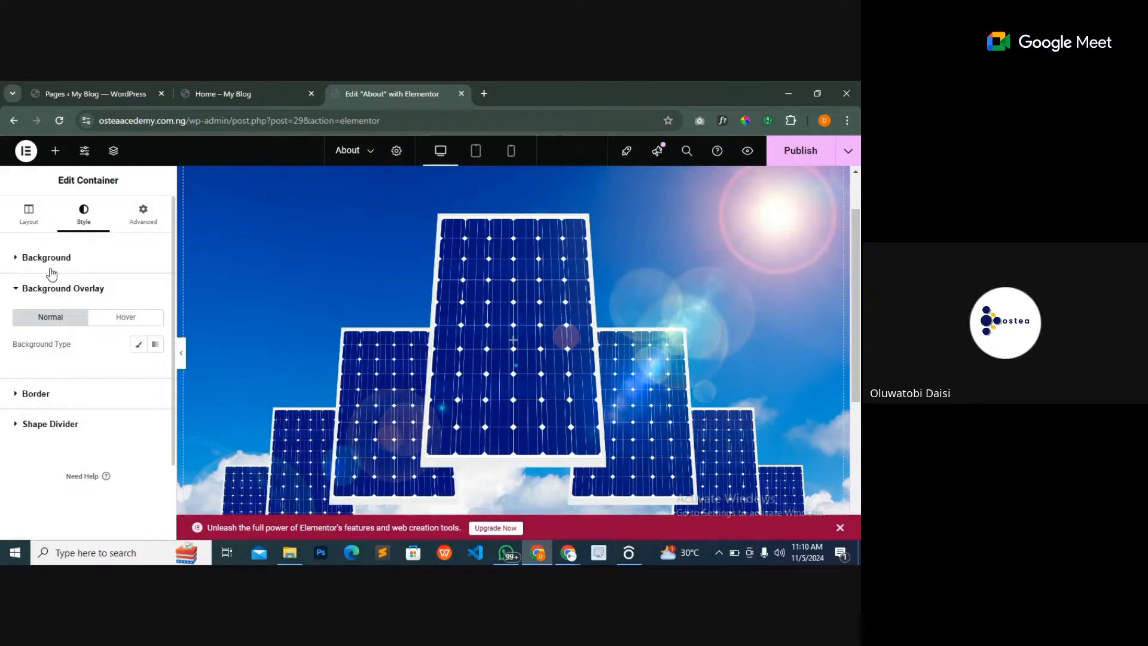
{"action": "left_click", "coordinate": [197, 95]}
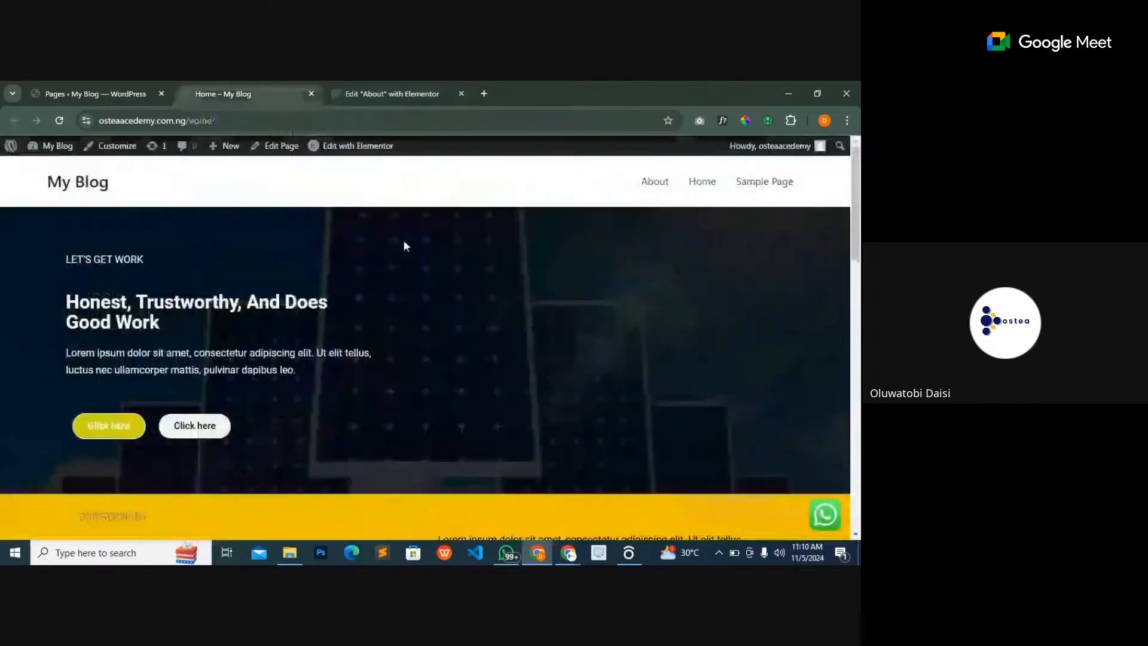
{"action": "scroll", "coordinate": [512, 372], "scroll_direction": "down", "scroll_amount": 10}
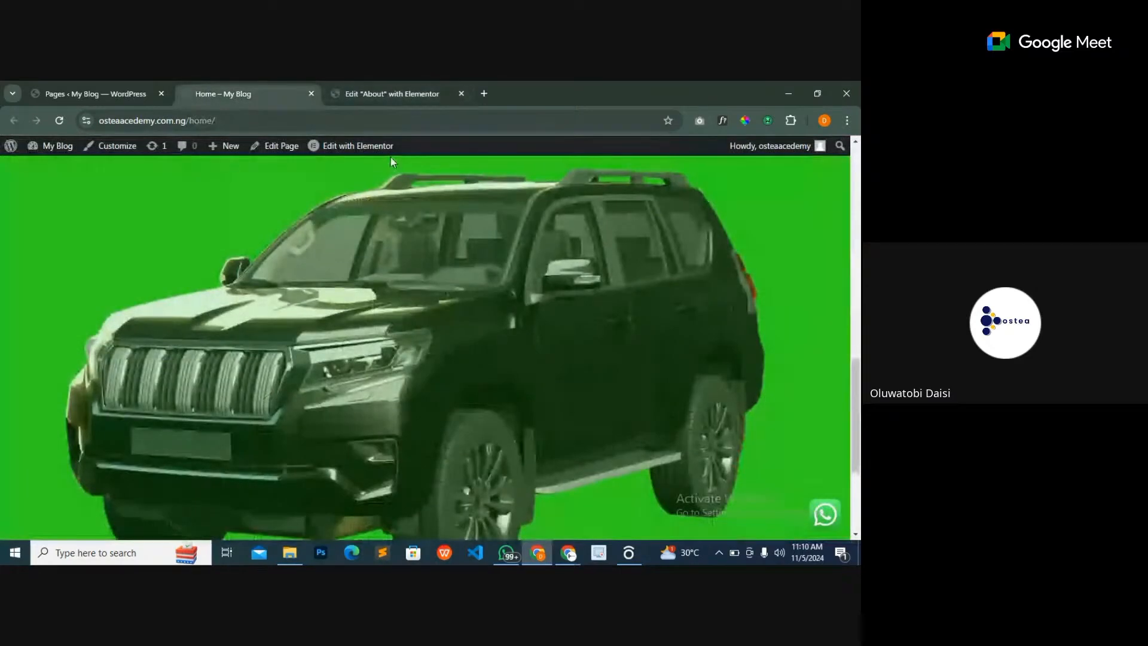
{"action": "scroll", "coordinate": [404, 344], "scroll_direction": "up", "scroll_amount": 5}
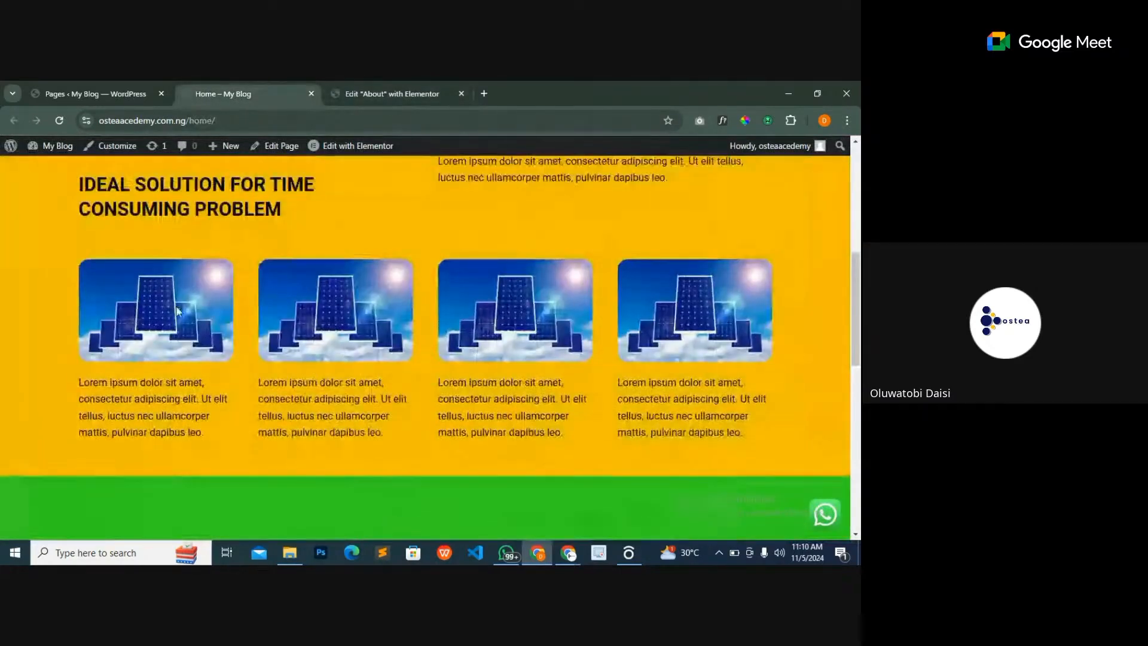
{"action": "scroll", "coordinate": [367, 310], "scroll_direction": "up", "scroll_amount": 2}
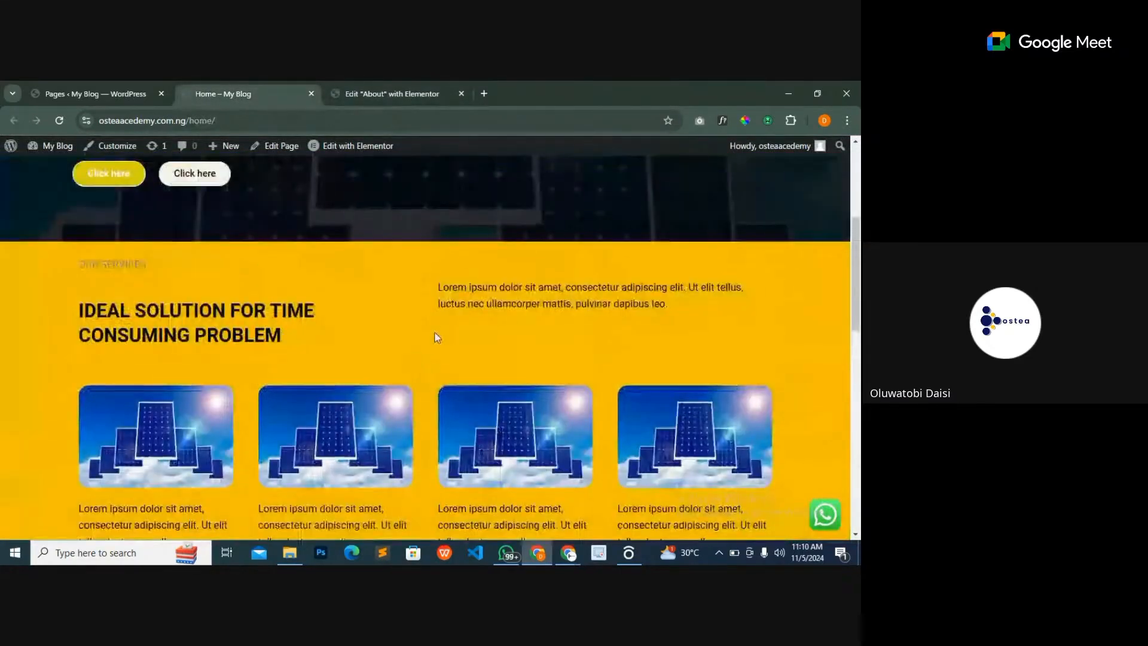
{"action": "left_click", "coordinate": [397, 95]}
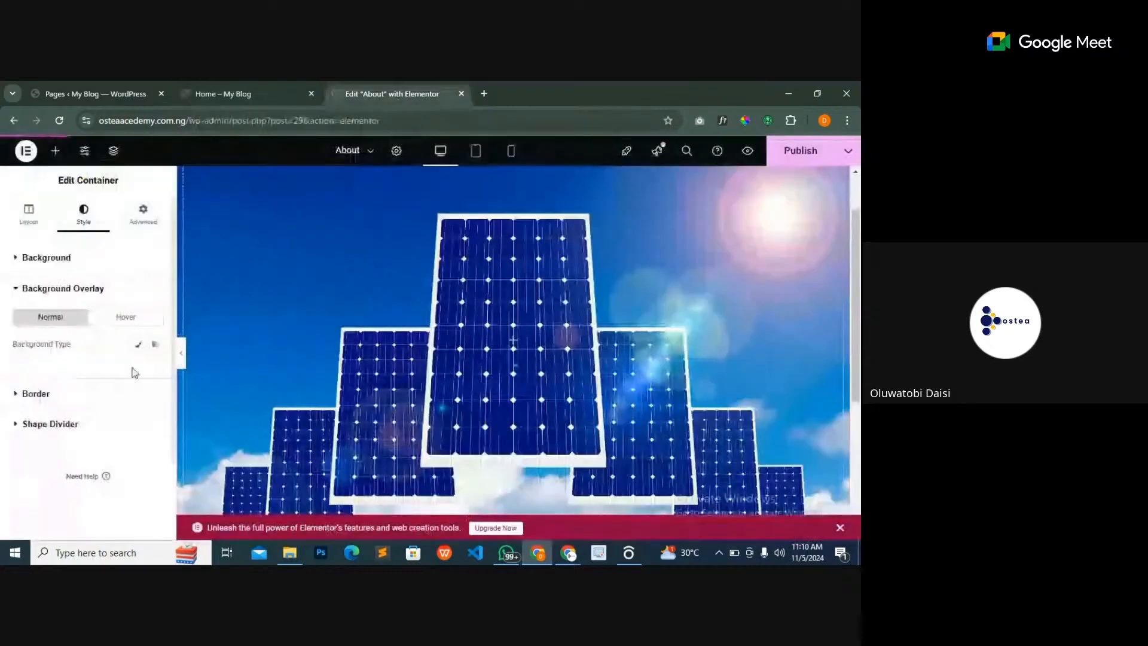
- Give the hero container a Classic background overlay with the near-black color #050505
{"action": "left_click", "coordinate": [34, 291]}
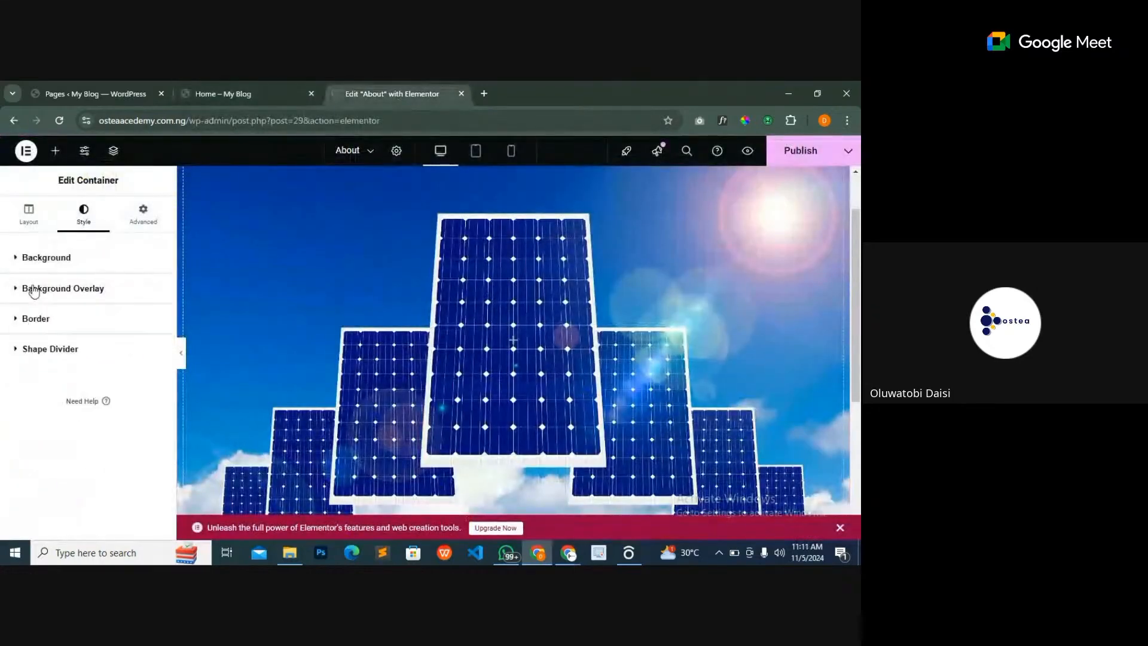
{"action": "left_click", "coordinate": [34, 291]}
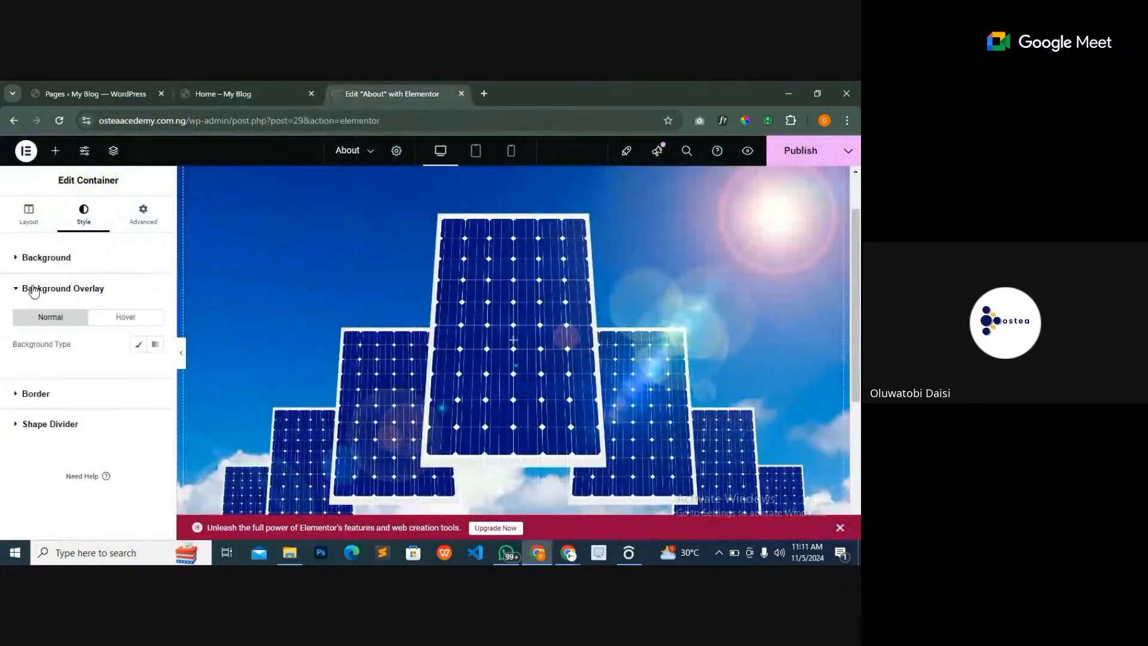
{"action": "left_click", "coordinate": [140, 346]}
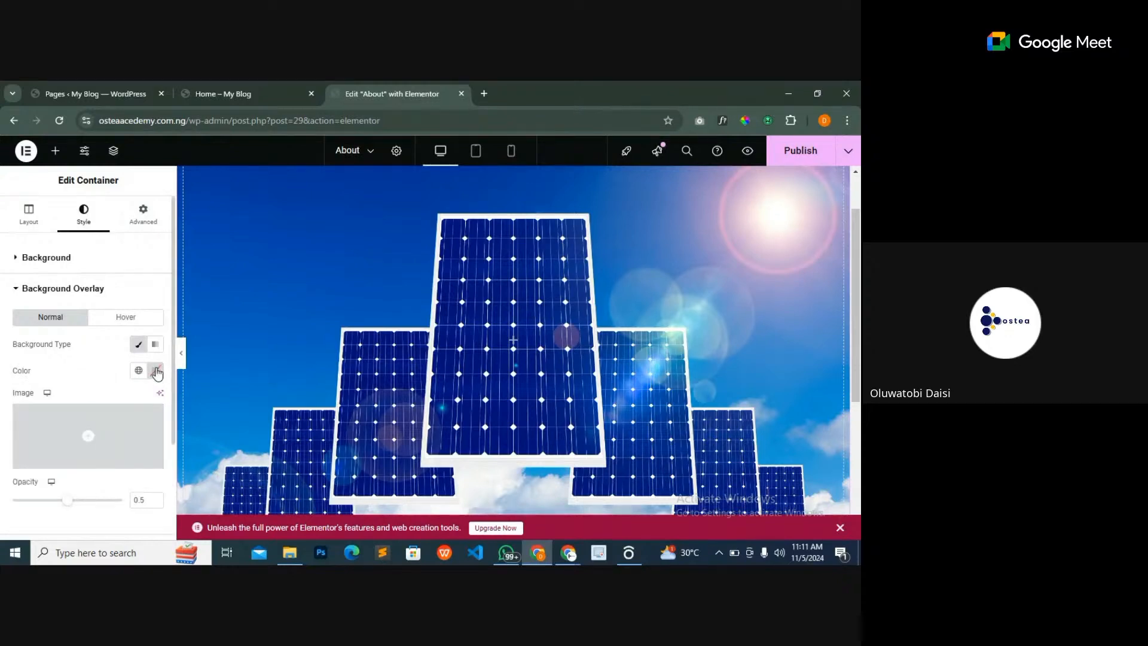
{"action": "left_click", "coordinate": [156, 372]}
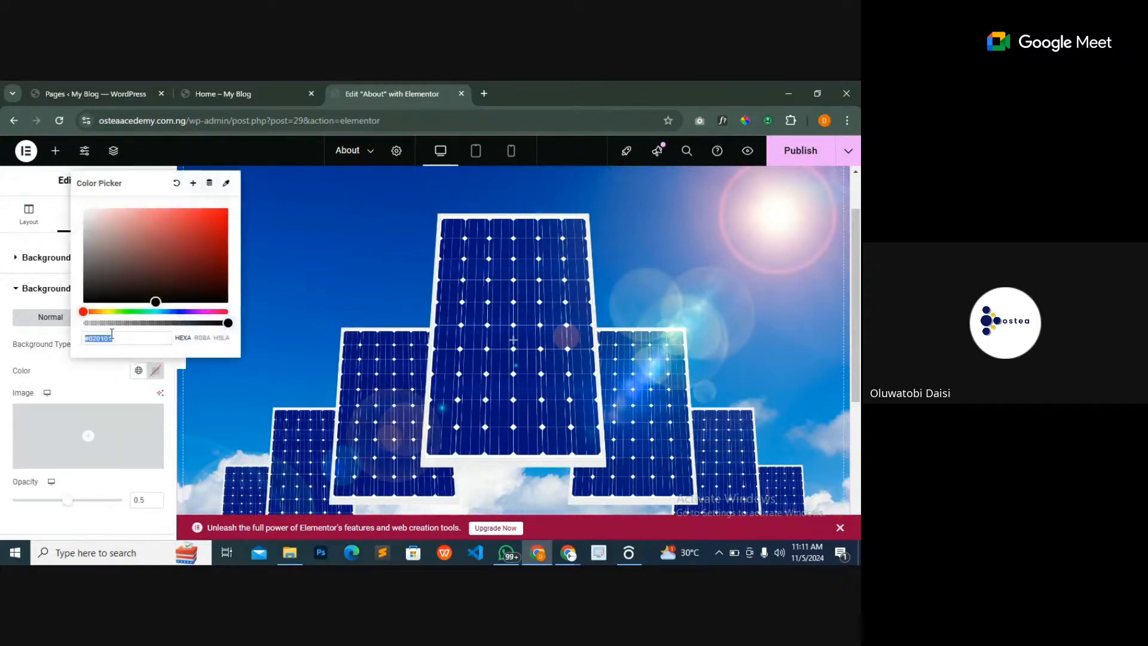
{"action": "left_click", "coordinate": [84, 300]}
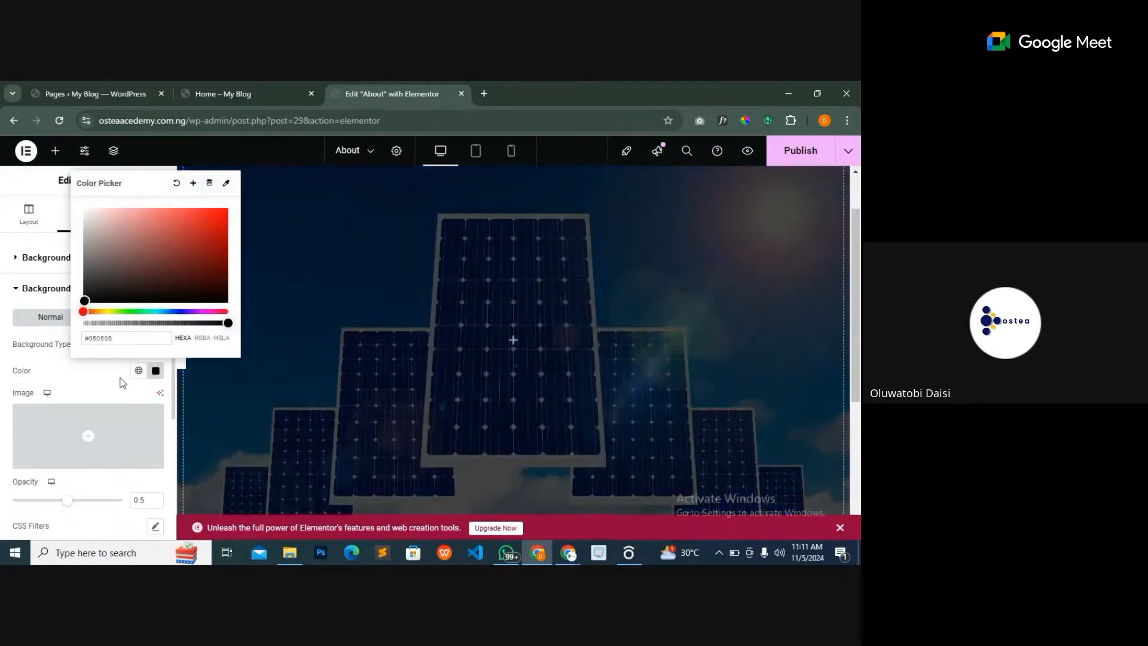
{"action": "left_click", "coordinate": [122, 383]}
- Raise the hero overlay's opacity to 0.55 and compare the darkening with the Home page hero
{"action": "scroll", "coordinate": [109, 420], "scroll_direction": "down", "scroll_amount": 1}
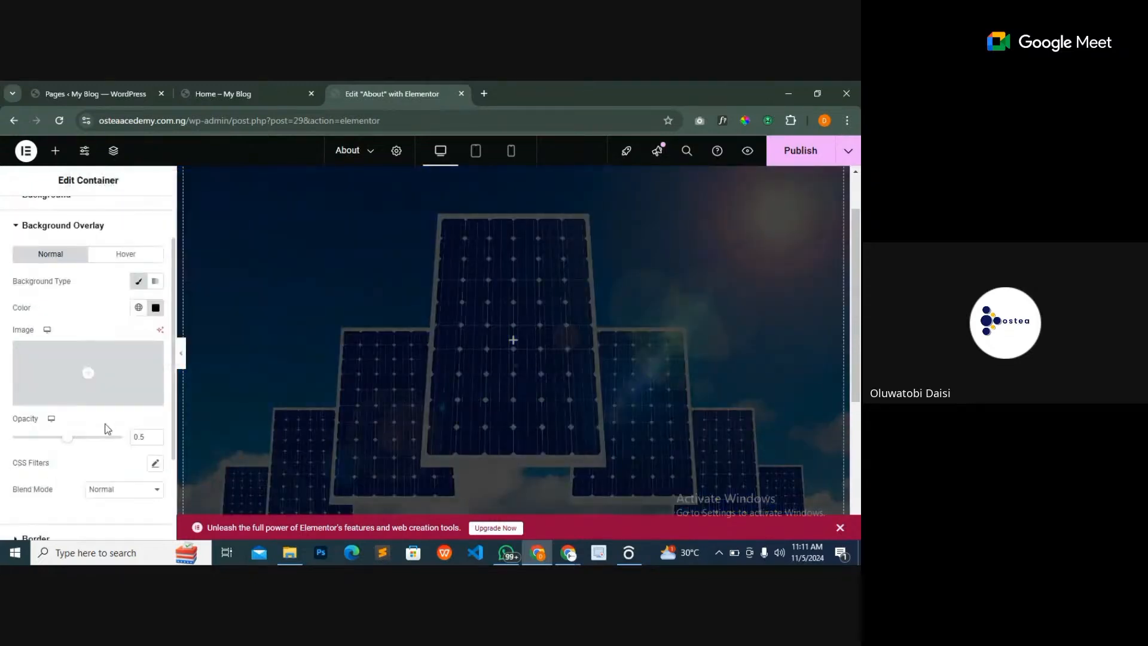
{"action": "mouse_move", "coordinate": [71, 441]}
{"action": "left_mouse_down"}
{"action": "mouse_move", "coordinate": [106, 441]}
{"action": "mouse_move", "coordinate": [77, 443]}
{"action": "left_mouse_up"}
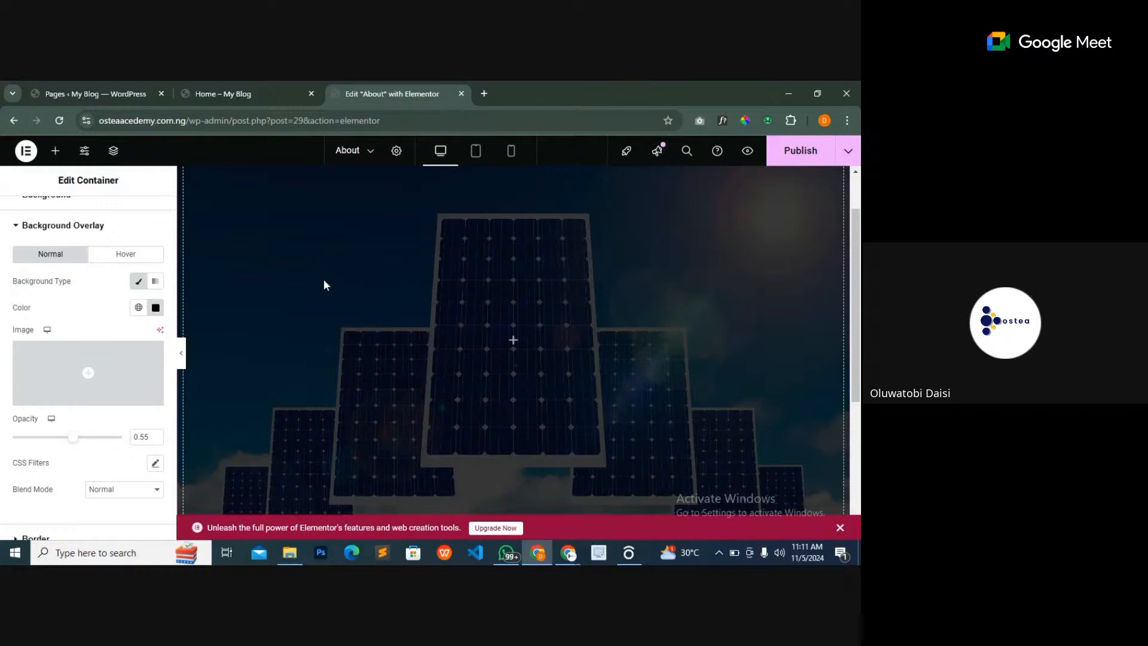
{"action": "left_click", "coordinate": [249, 96]}
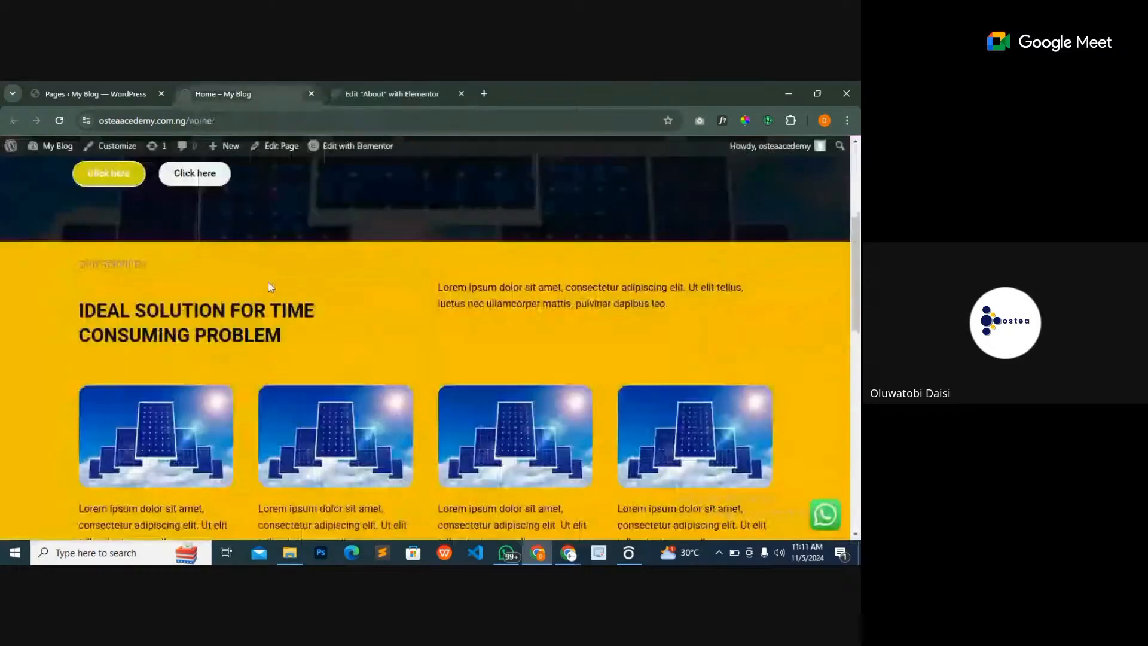
{"action": "scroll", "coordinate": [268, 287], "scroll_direction": "up", "scroll_amount": 4}
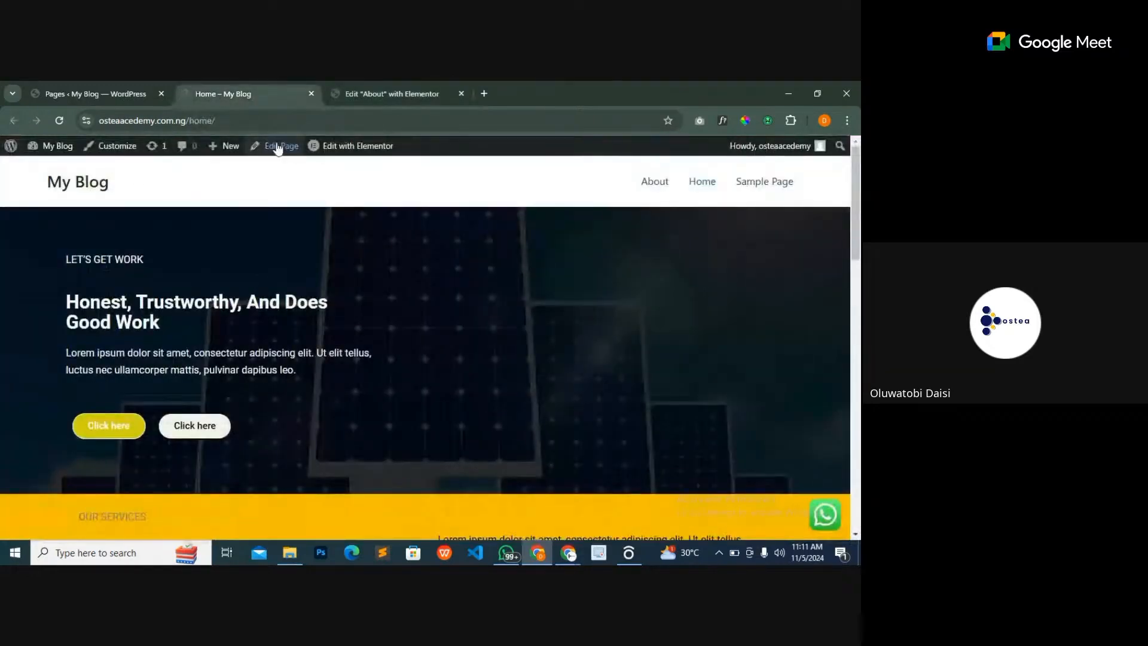
{"action": "left_click", "coordinate": [370, 97]}
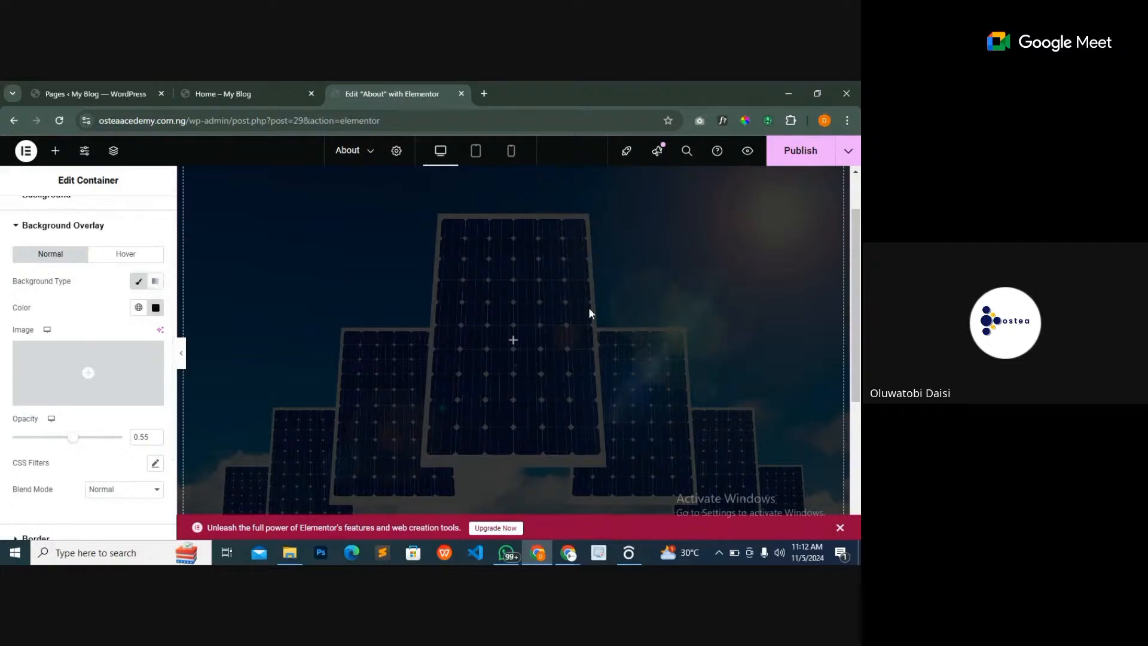
- Add a new Flexbox container with the single-column structure below the hero container
{"action": "scroll", "coordinate": [572, 332], "scroll_direction": "down", "scroll_amount": 4}
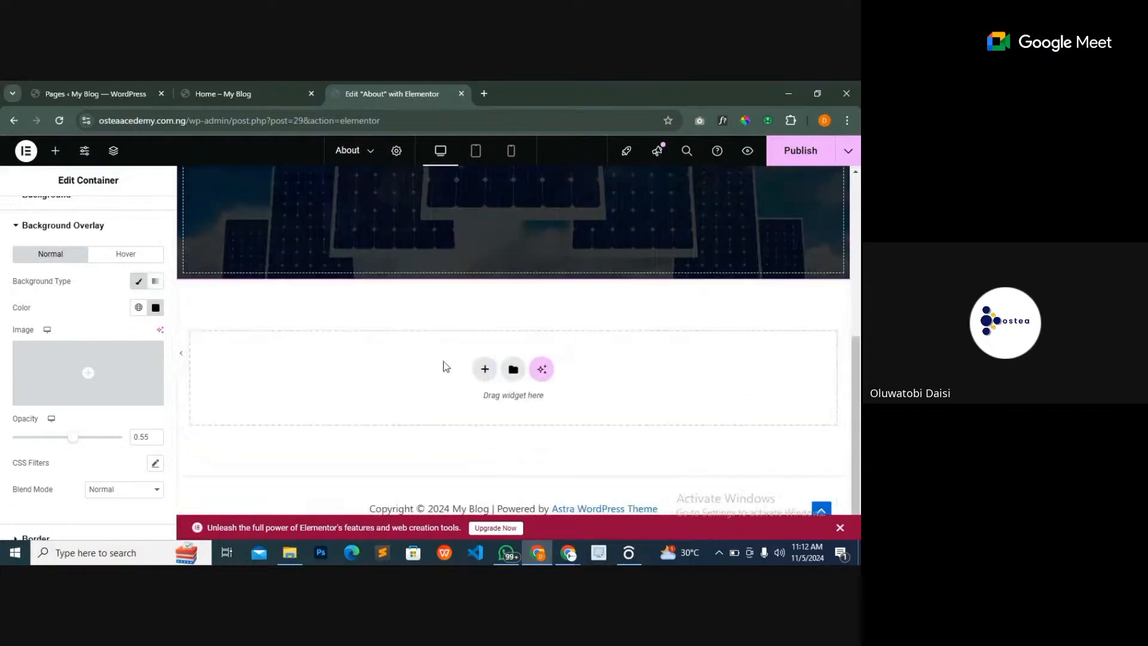
{"action": "left_click", "coordinate": [484, 370]}
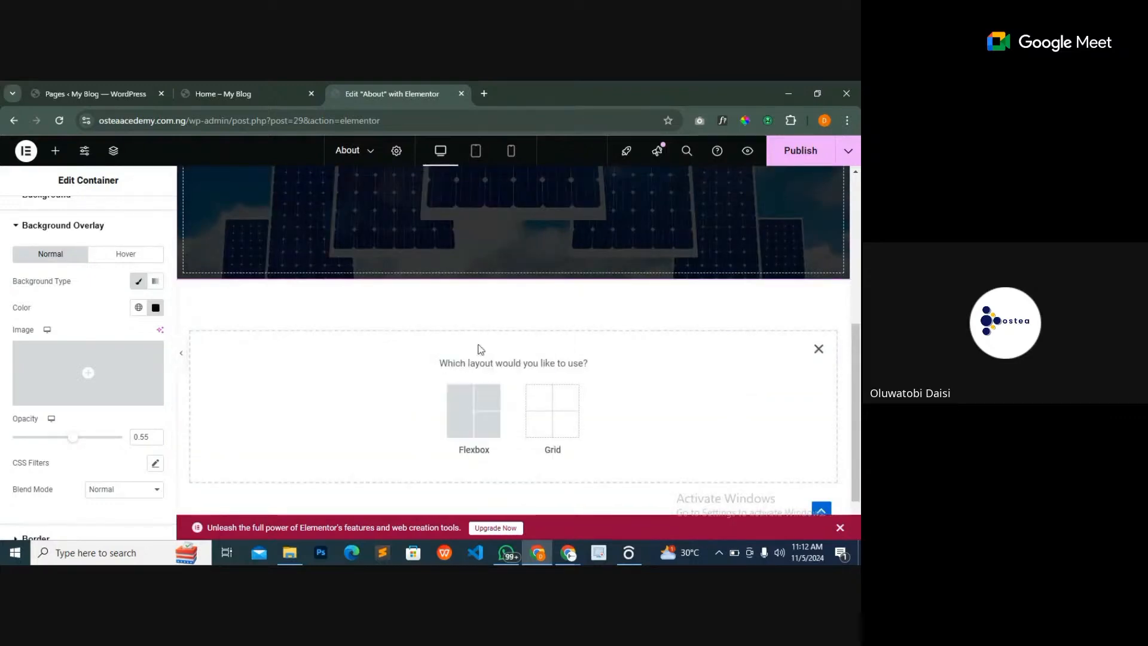
{"action": "left_click", "coordinate": [819, 349]}
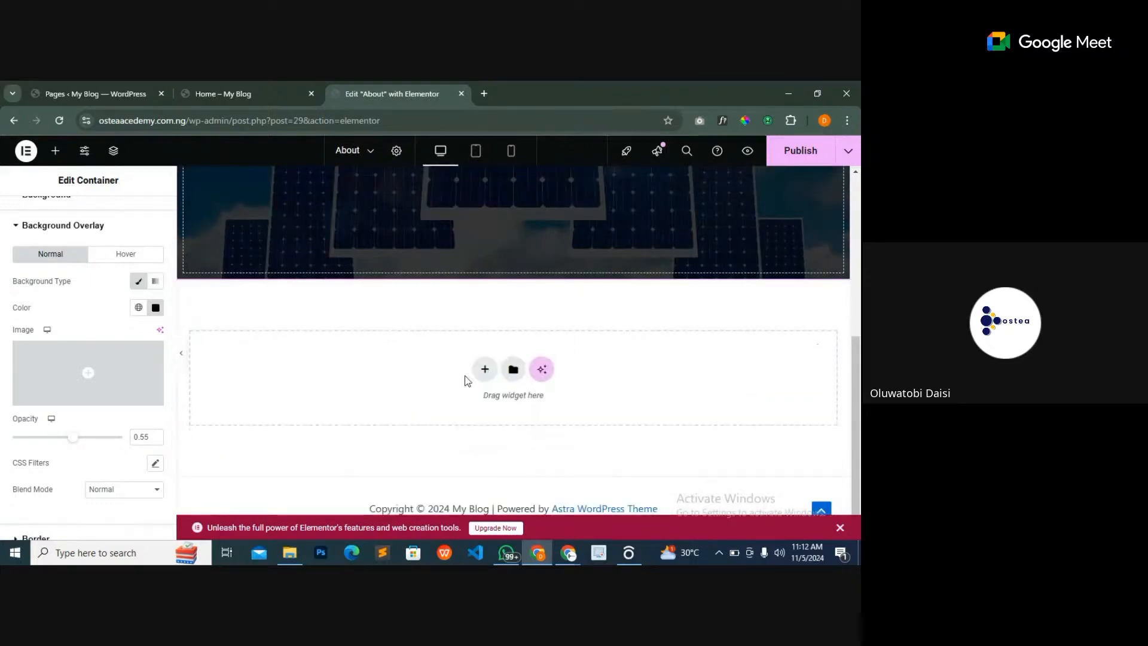
{"action": "left_click", "coordinate": [484, 370]}
{"action": "left_click", "coordinate": [478, 388]}
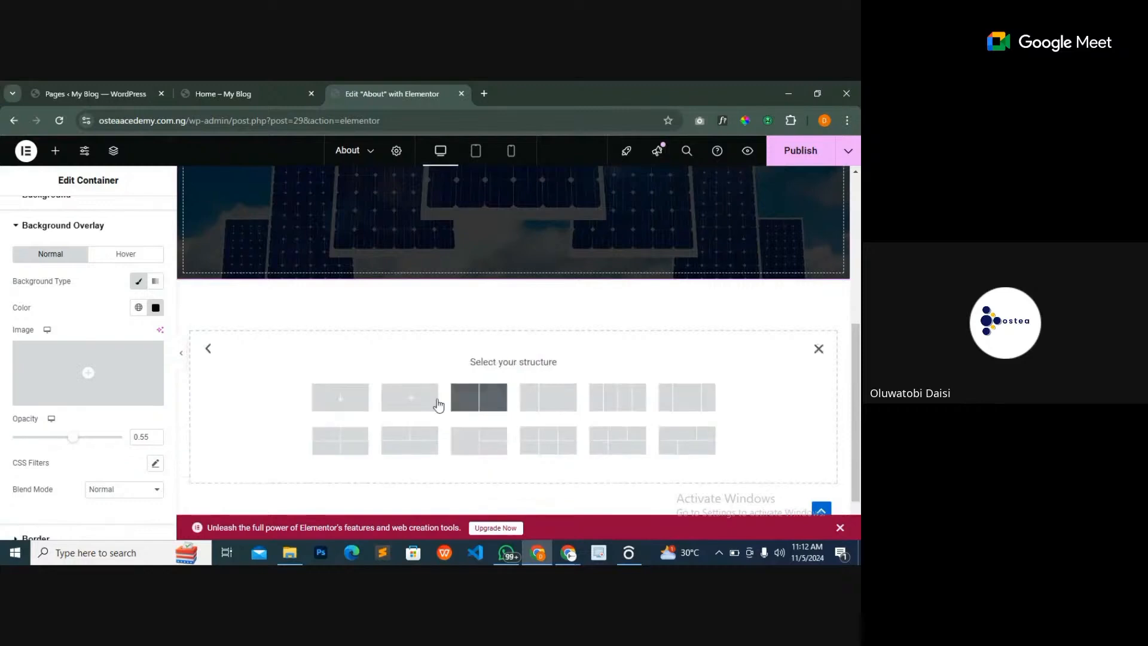
{"action": "left_click", "coordinate": [327, 392]}
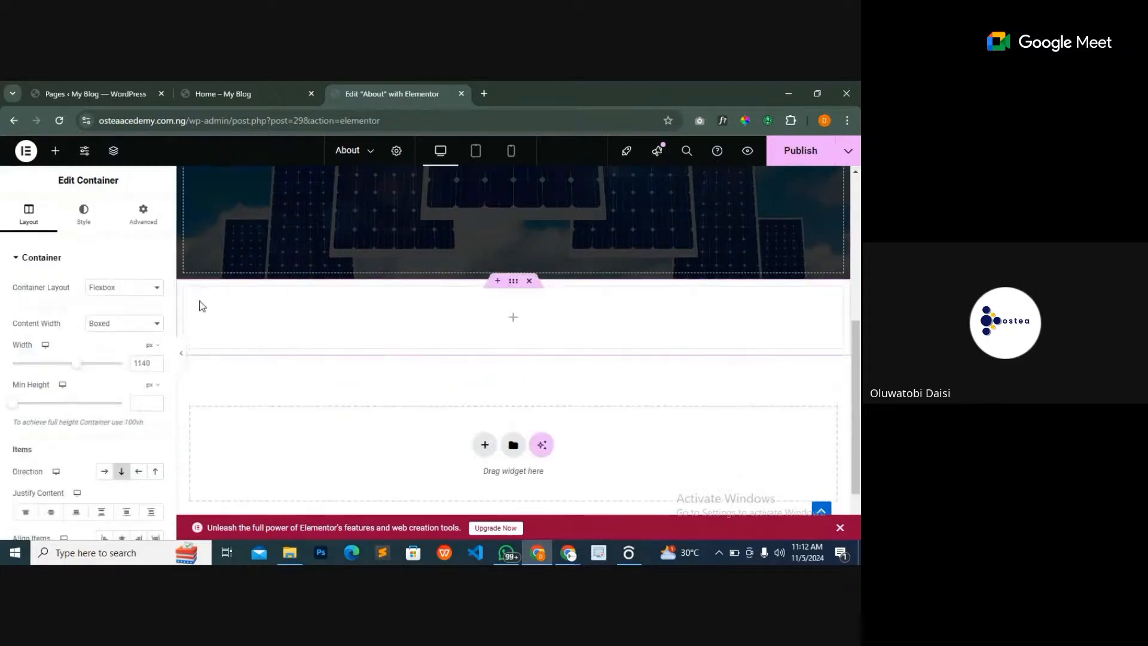
- Set the new container's minimum height to about 472 px and check it beneath the hero
{"action": "scroll", "coordinate": [510, 234], "scroll_direction": "up", "scroll_amount": 5}
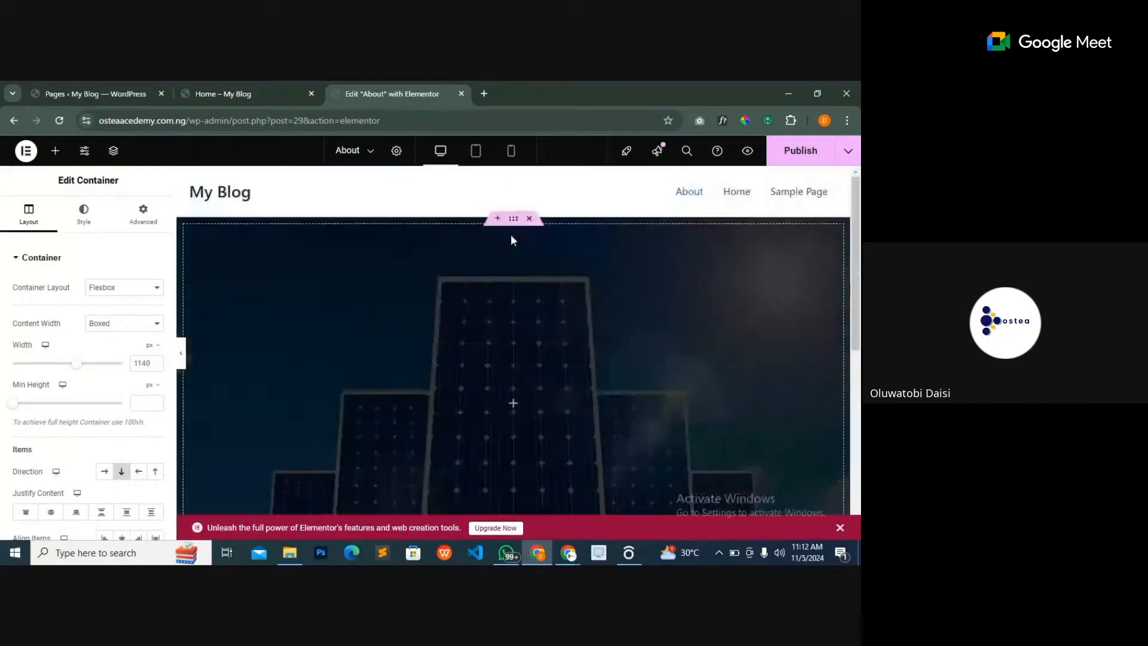
{"action": "scroll", "coordinate": [431, 315], "scroll_direction": "down", "scroll_amount": 5}
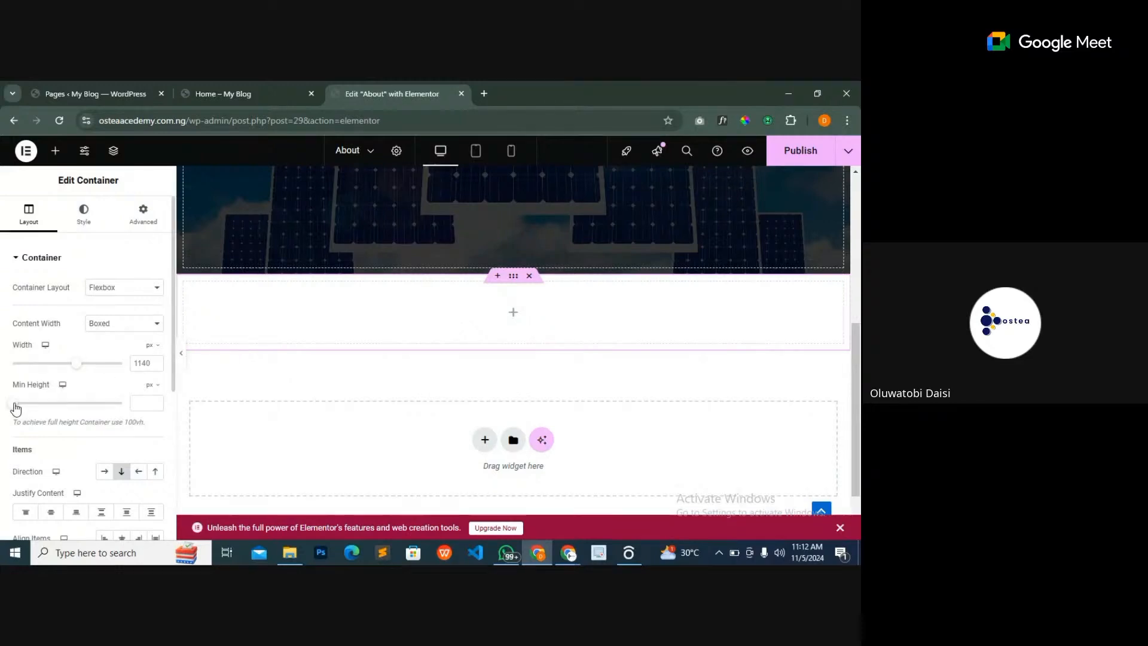
{"action": "left_click_drag", "start_coordinate": [13, 404], "coordinate": [59, 405]}
{"action": "scroll", "coordinate": [491, 419], "scroll_direction": "down", "scroll_amount": 5}
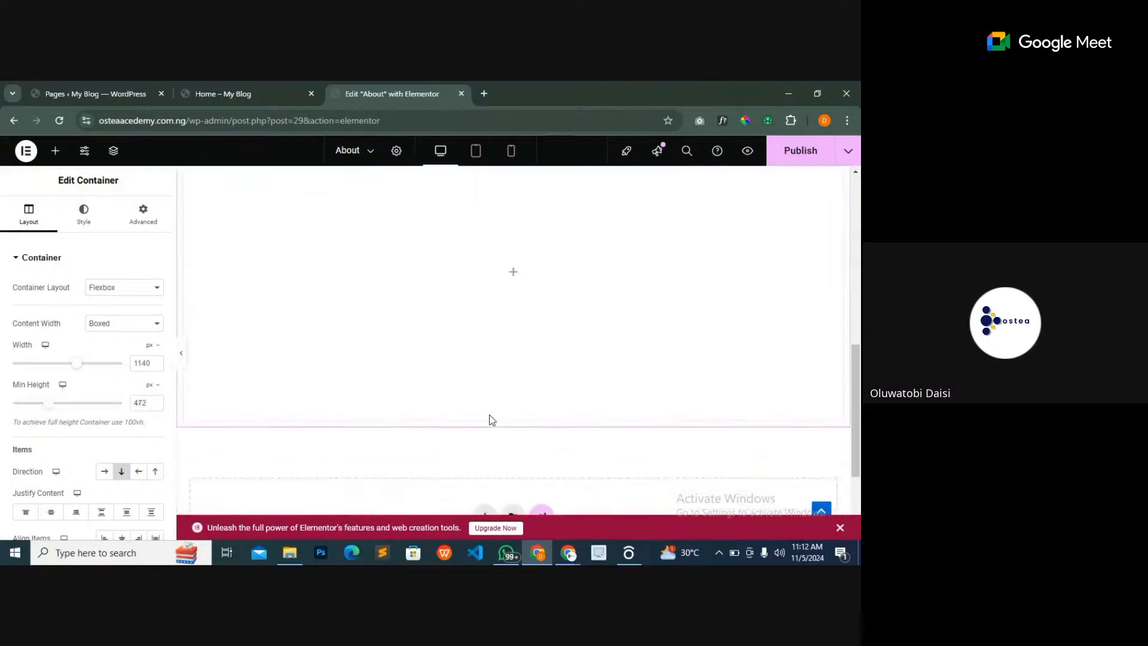
{"action": "scroll", "coordinate": [489, 418], "scroll_direction": "up", "scroll_amount": 4}
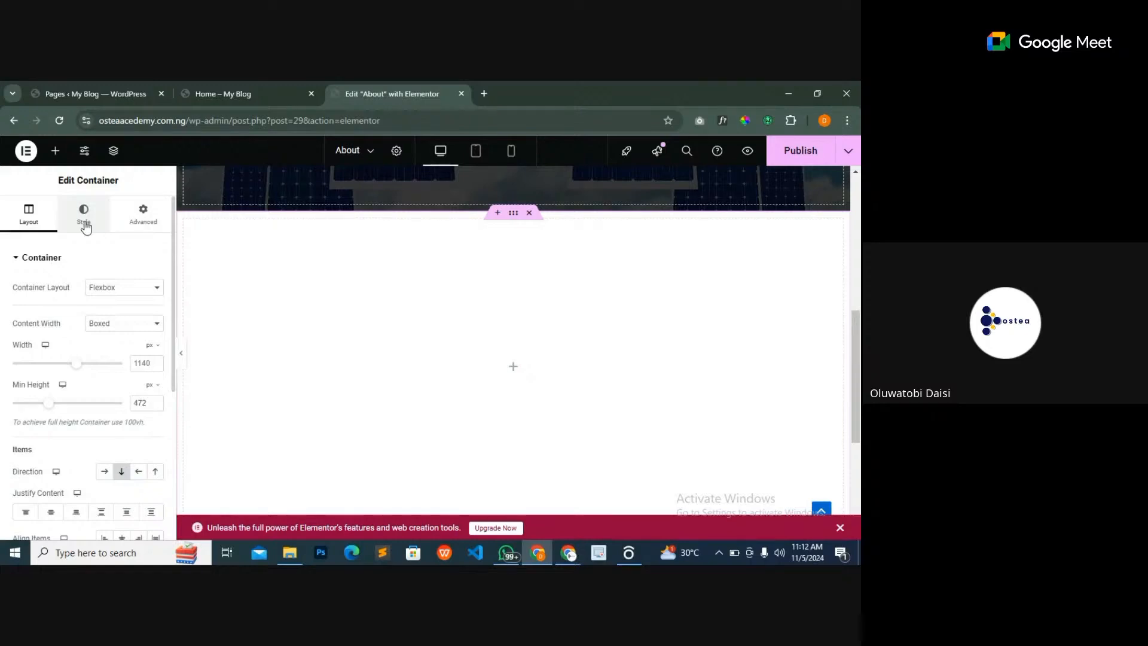
- Give the second container a Classic background with a solid deep blue color picked in the color picker
{"action": "left_click", "coordinate": [84, 224]}
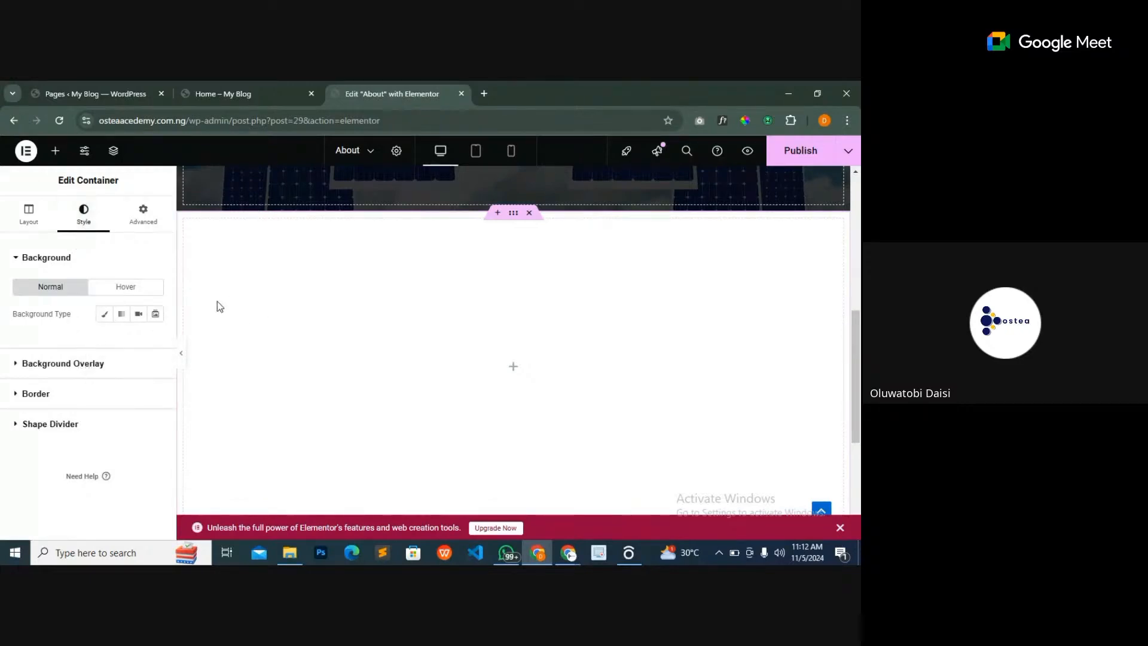
{"action": "scroll", "coordinate": [321, 288], "scroll_direction": "up", "scroll_amount": 4}
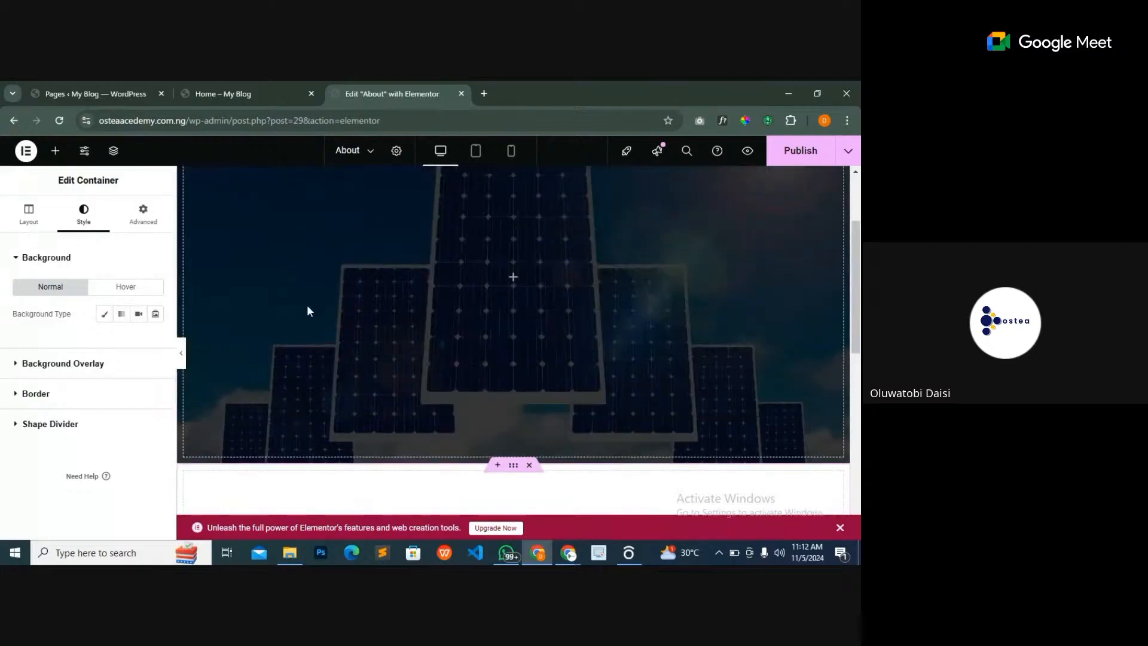
{"action": "scroll", "coordinate": [305, 312], "scroll_direction": "down", "scroll_amount": 5}
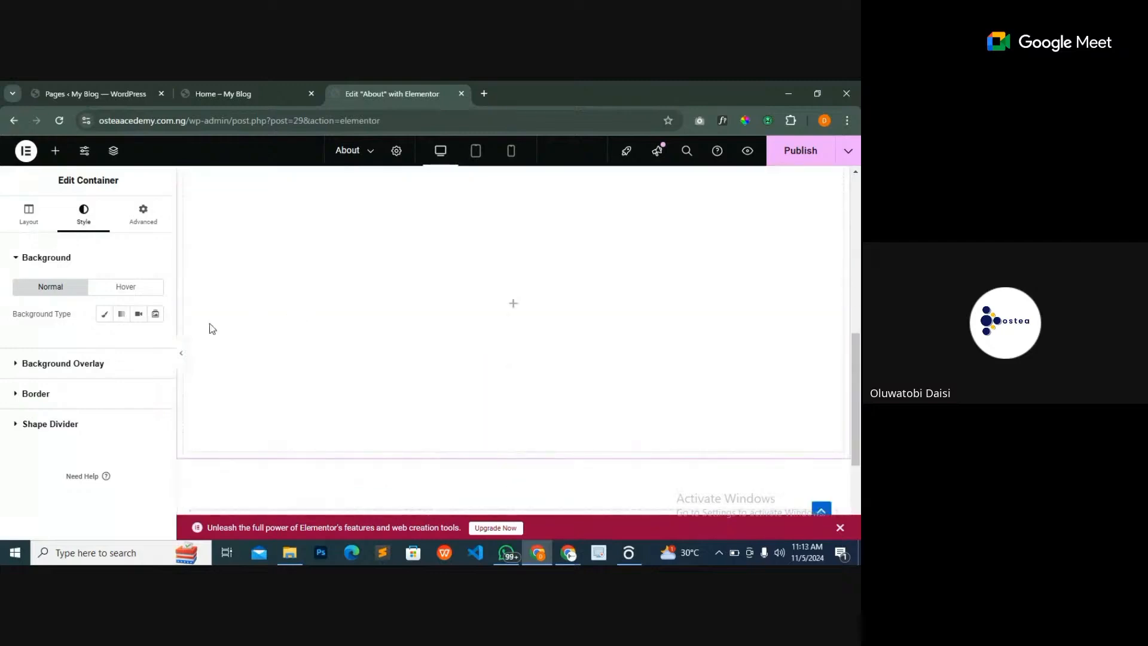
{"action": "left_click", "coordinate": [105, 315]}
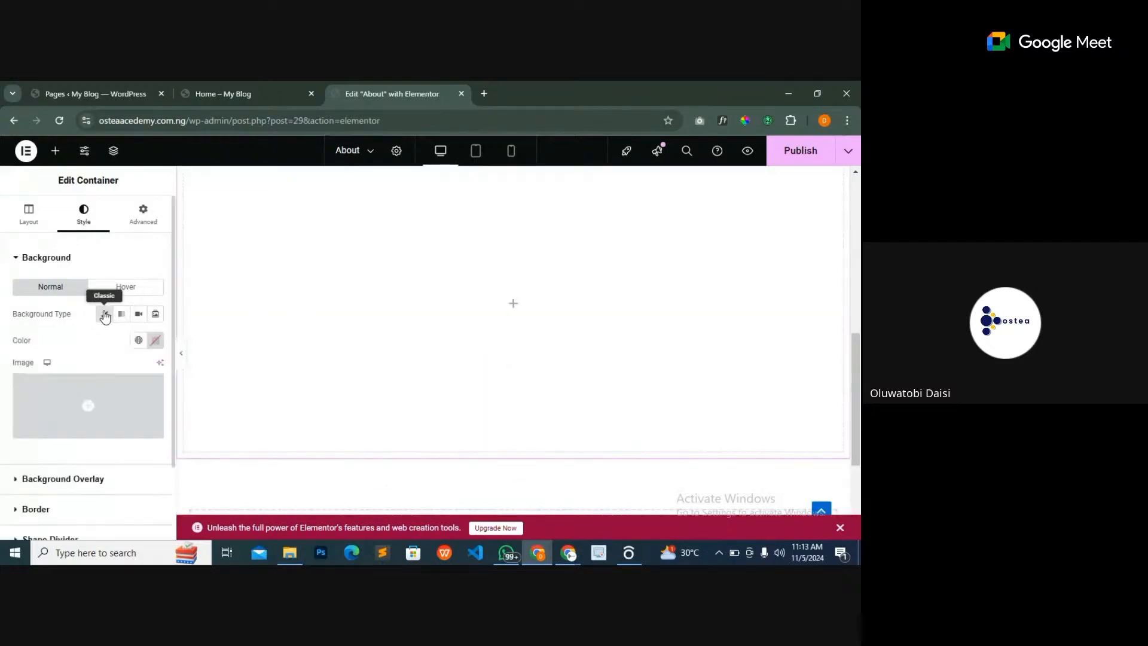
{"action": "left_click", "coordinate": [155, 340]}
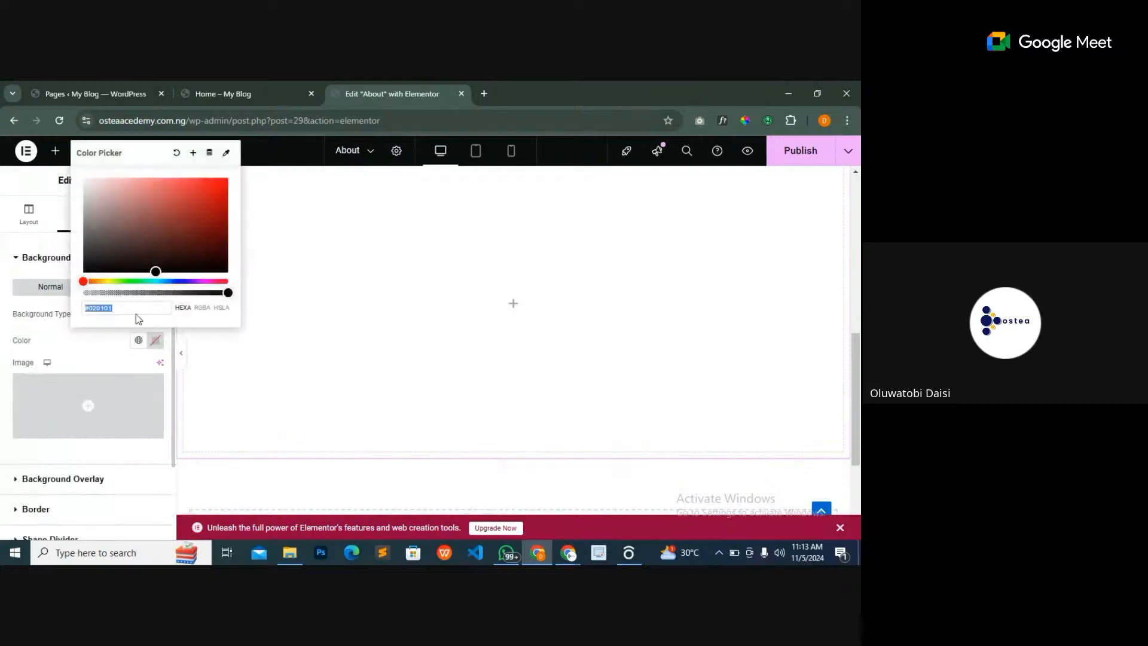
{"action": "left_click", "coordinate": [178, 281]}
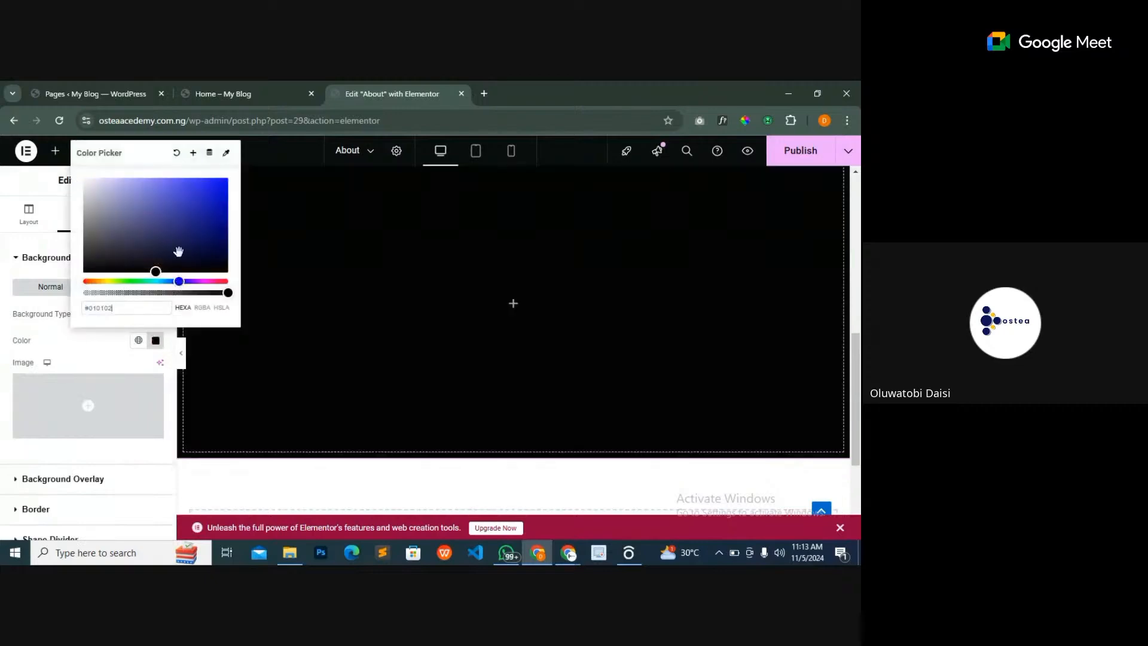
{"action": "left_click", "coordinate": [197, 204]}
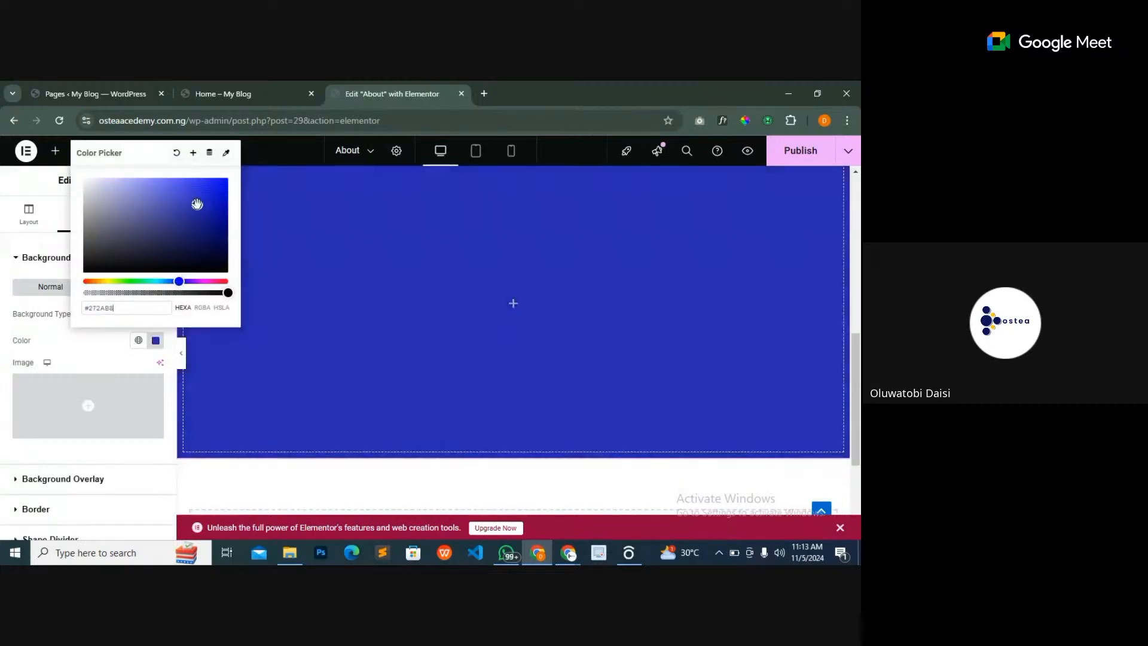
{"action": "left_click", "coordinate": [311, 369]}
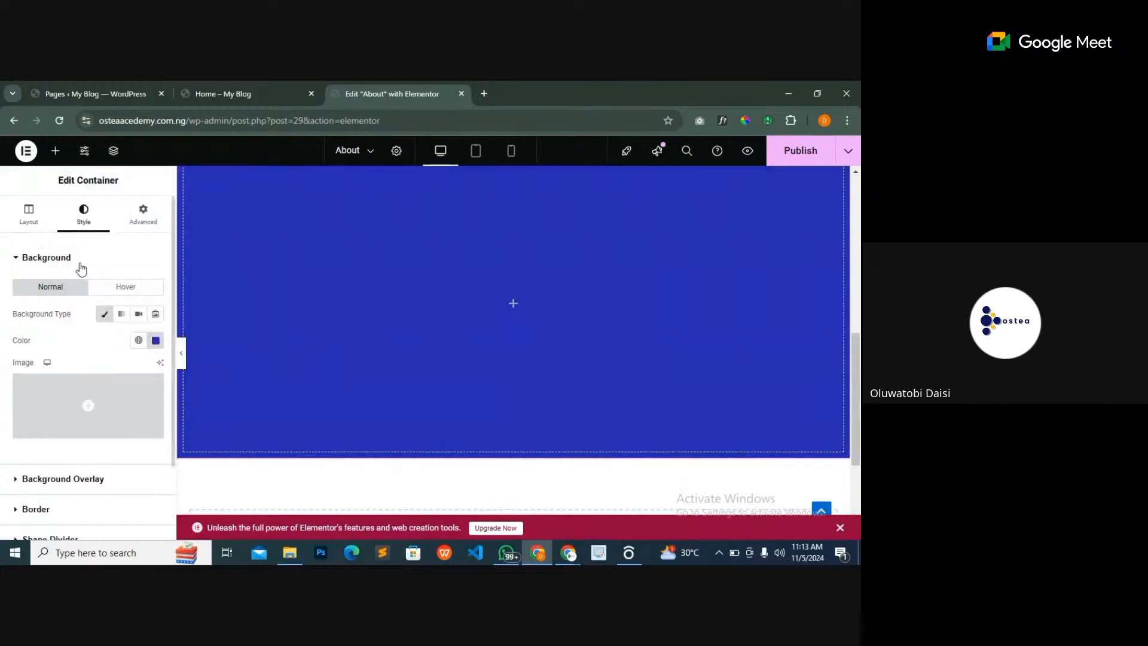
- Add a Classic background overlay to the blue container using the black SUV image Add-a-heading-6.png from the media library
{"action": "left_click", "coordinate": [42, 257]}
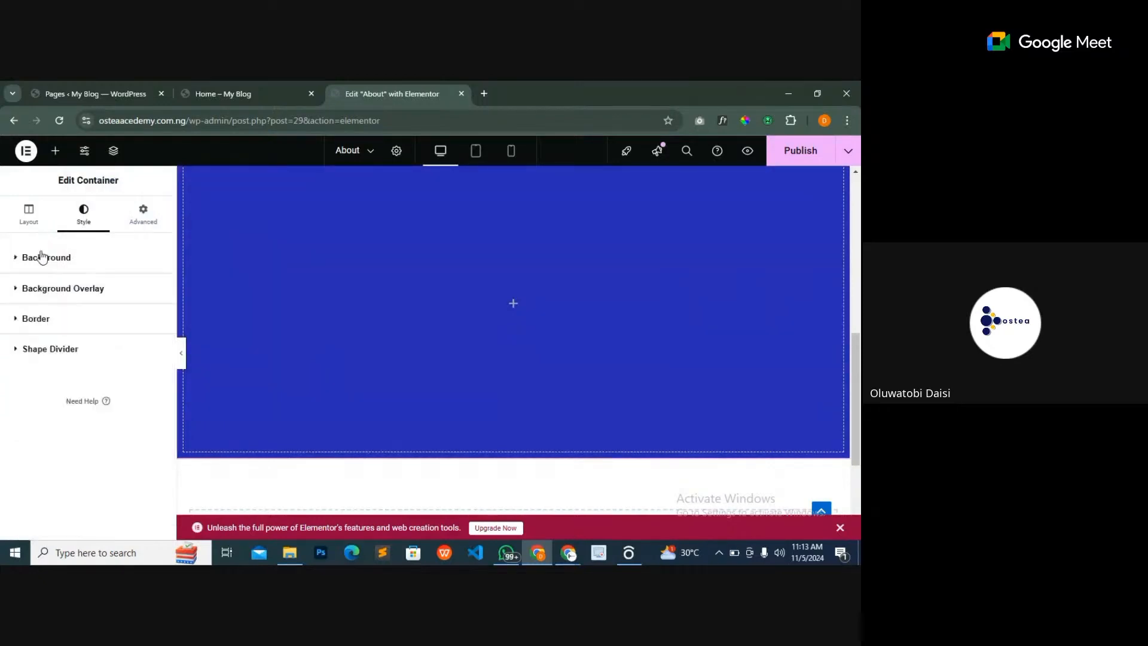
{"action": "left_click", "coordinate": [47, 287]}
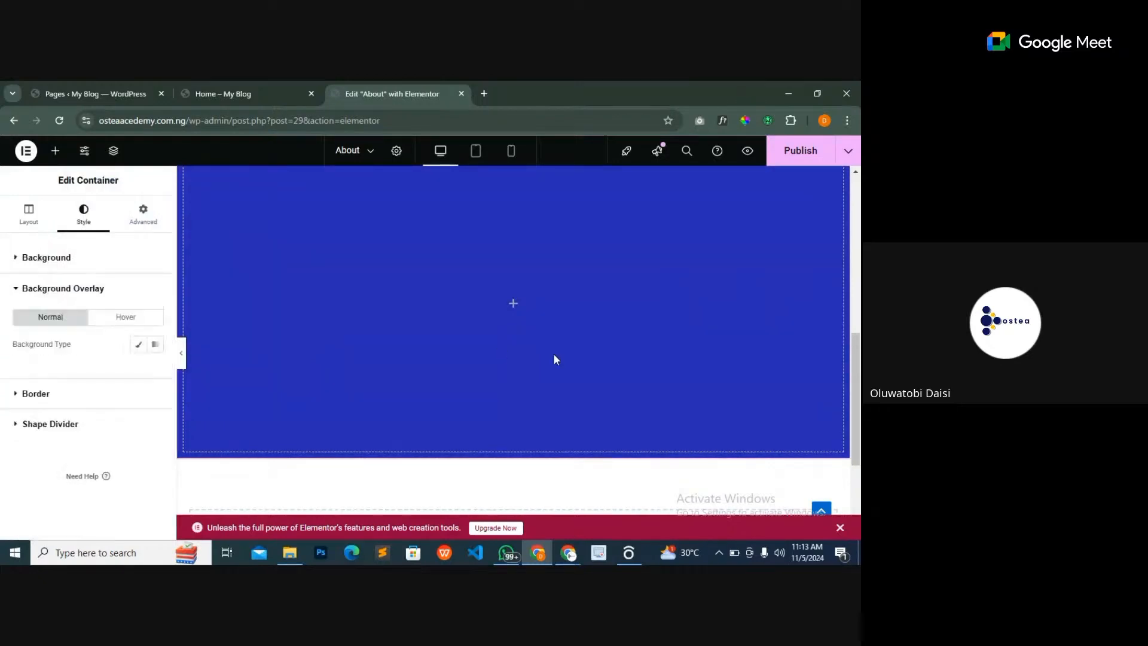
{"action": "scroll", "coordinate": [560, 353], "scroll_direction": "up", "scroll_amount": 5}
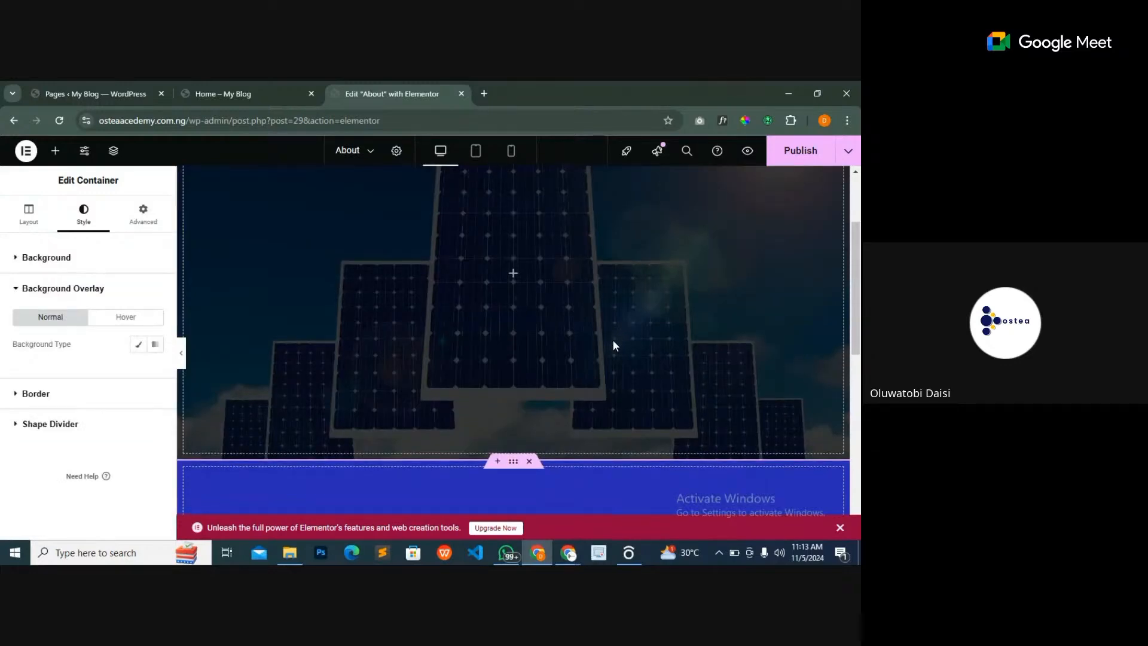
{"action": "scroll", "coordinate": [613, 341], "scroll_direction": "down", "scroll_amount": 4}
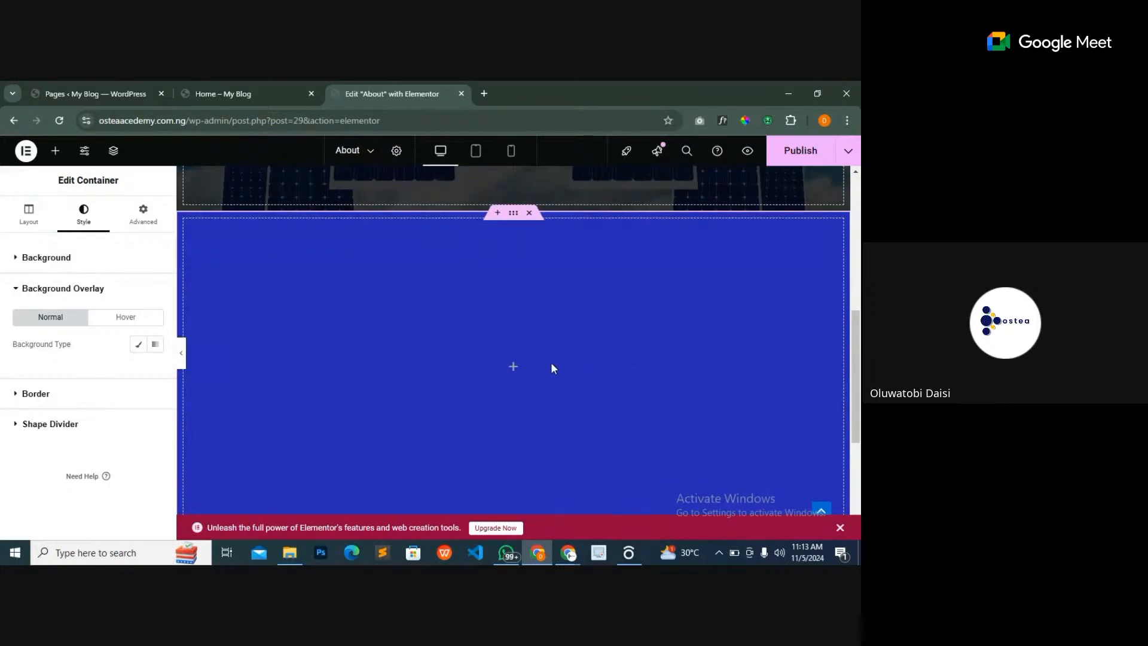
{"action": "left_click", "coordinate": [137, 346]}
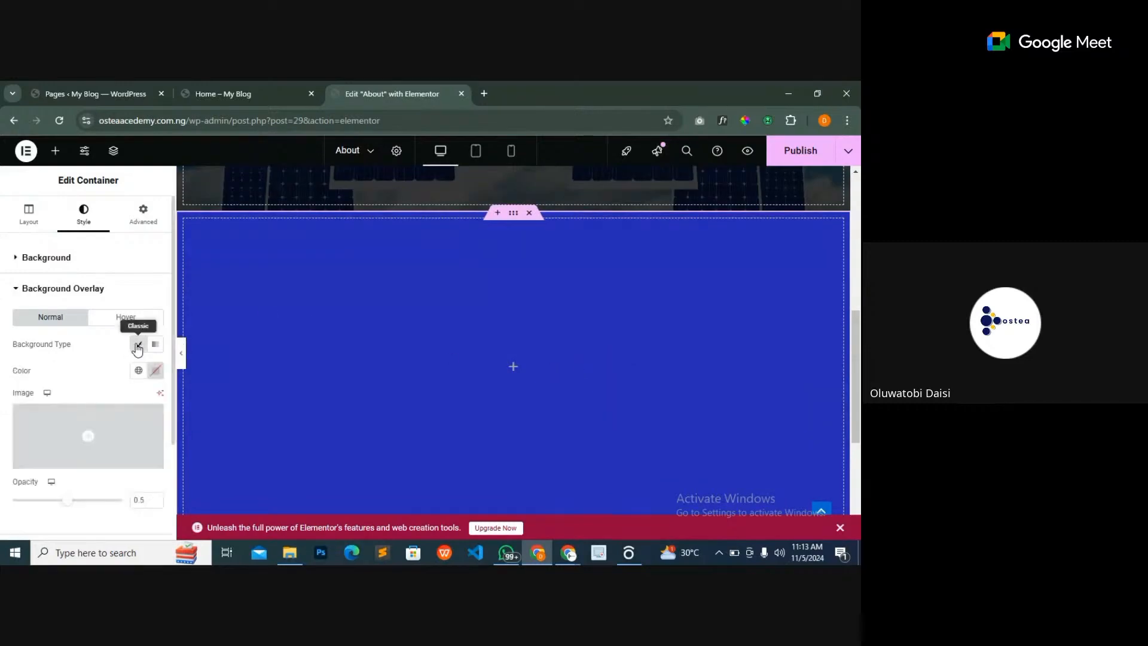
{"action": "left_click", "coordinate": [110, 456]}
{"action": "left_click", "coordinate": [299, 317]}
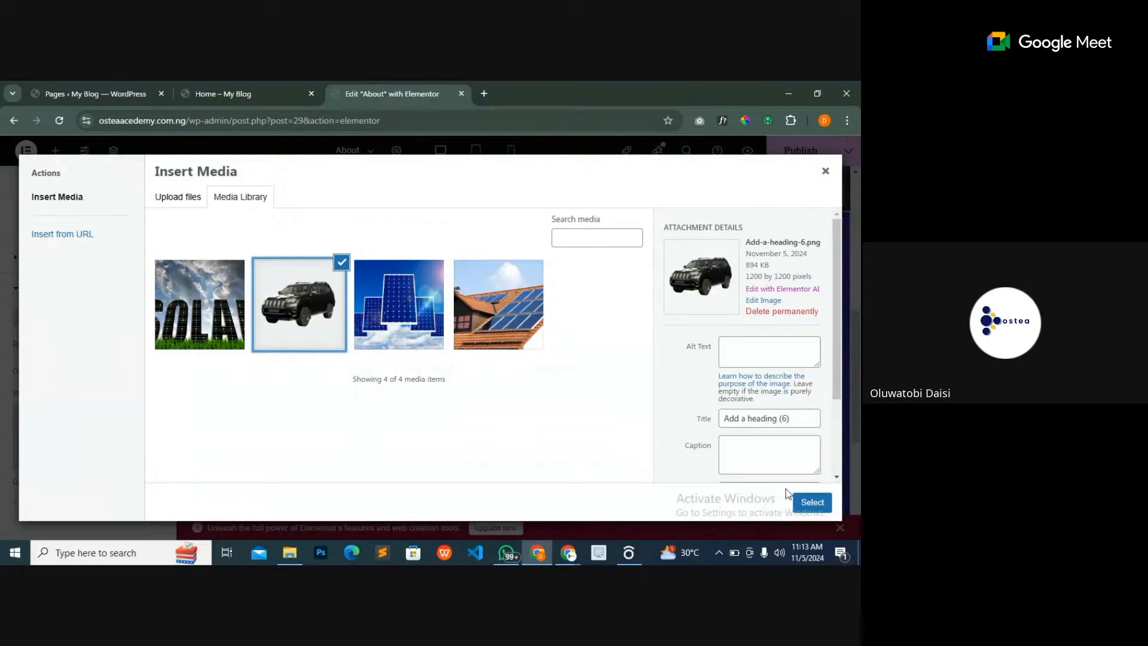
{"action": "left_click", "coordinate": [814, 504]}
- Open the position choices for the SUV overlay image in the blue container
{"action": "scroll", "coordinate": [522, 400], "scroll_direction": "down", "scroll_amount": 3}
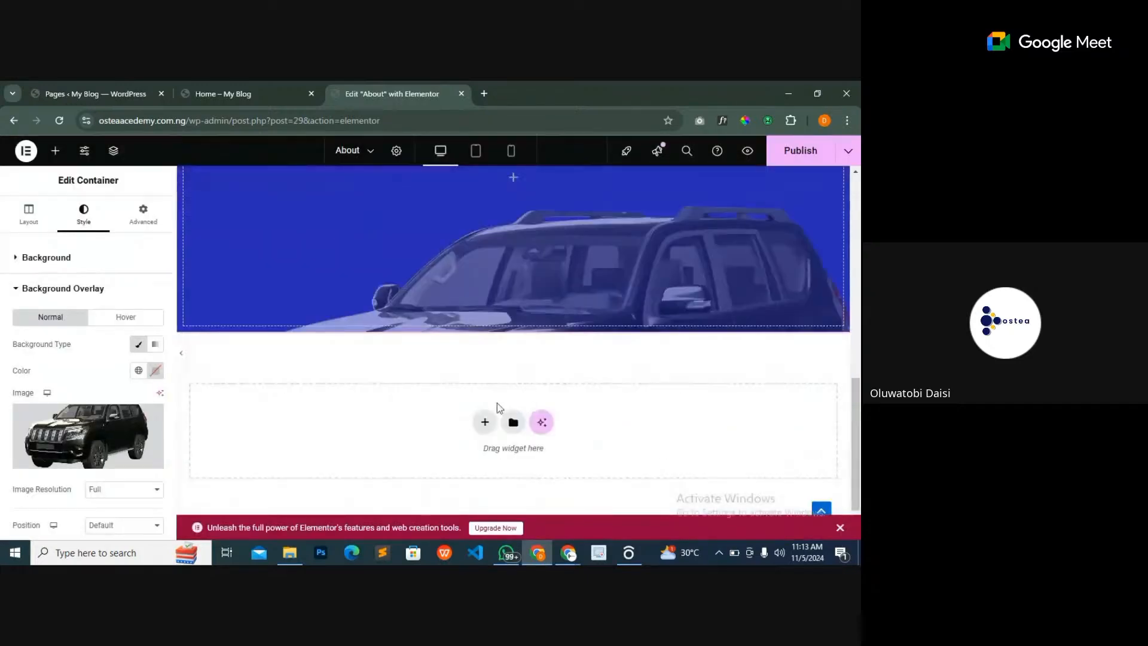
{"action": "scroll", "coordinate": [98, 353], "scroll_direction": "down", "scroll_amount": 2}
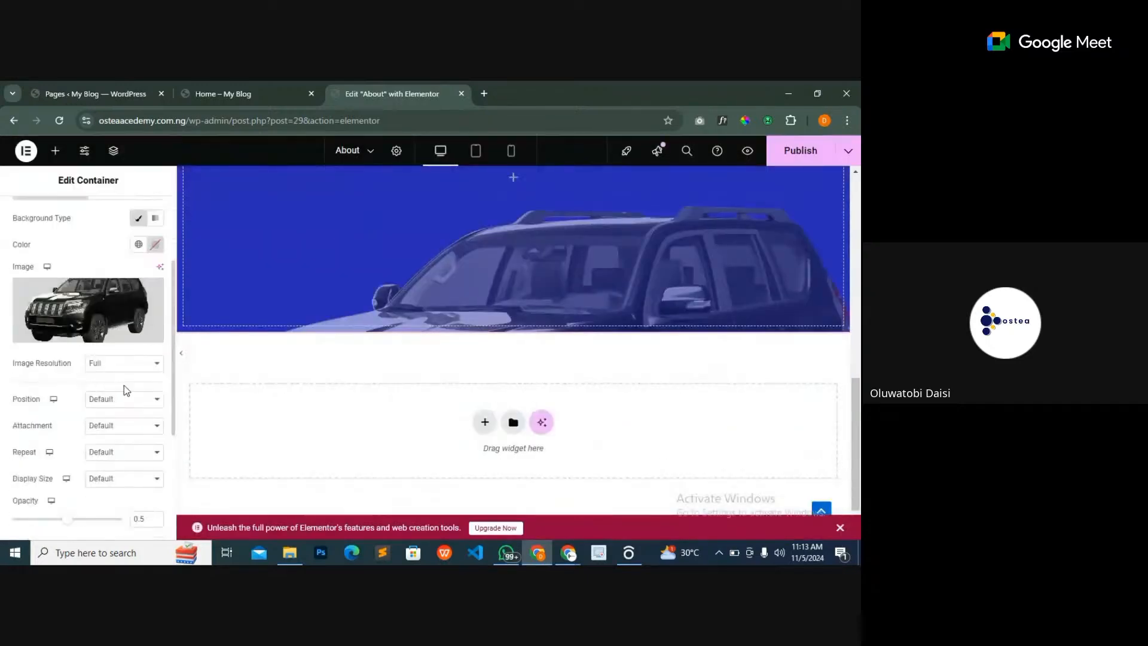
{"action": "left_click", "coordinate": [146, 400]}
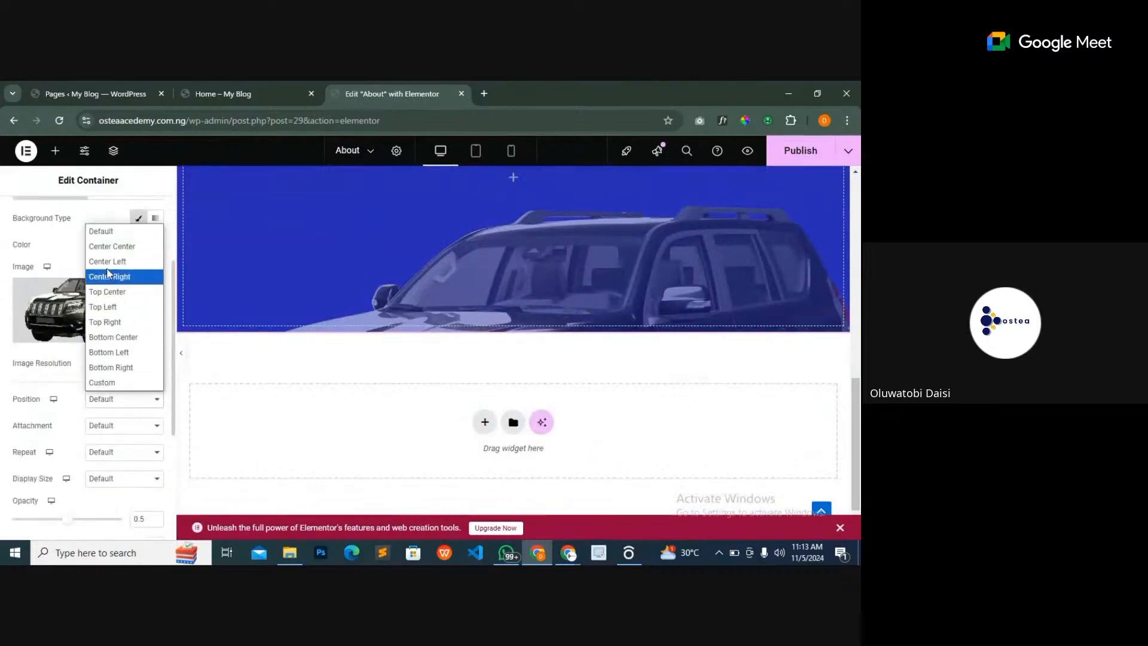
- Set the car overlay image's position to Center Center and increase the container's minimum height to 737 px
{"action": "left_click", "coordinate": [112, 246]}
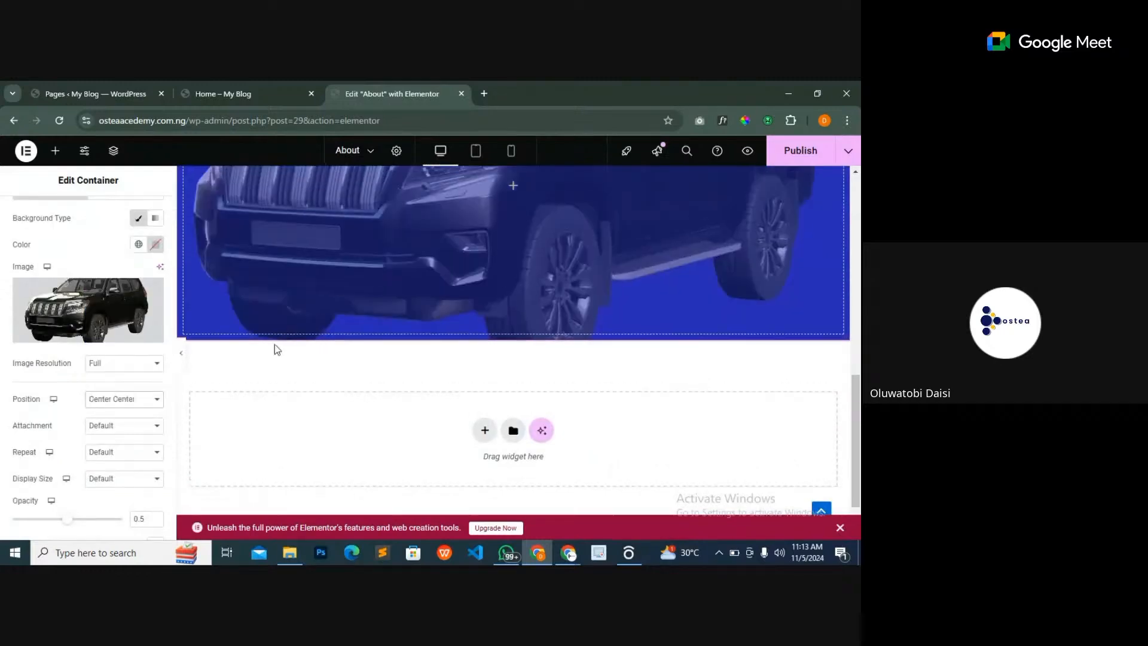
{"action": "scroll", "coordinate": [275, 345], "scroll_direction": "up", "scroll_amount": 3}
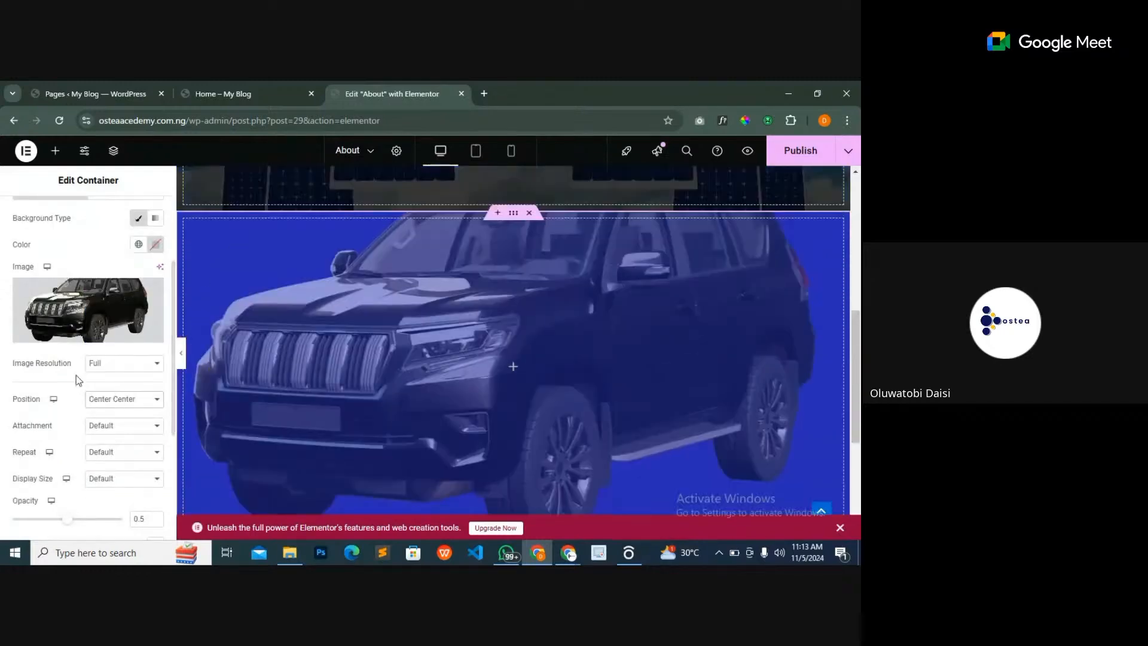
{"action": "scroll", "coordinate": [77, 365], "scroll_direction": "up", "scroll_amount": 3}
{"action": "left_click", "coordinate": [27, 218]}
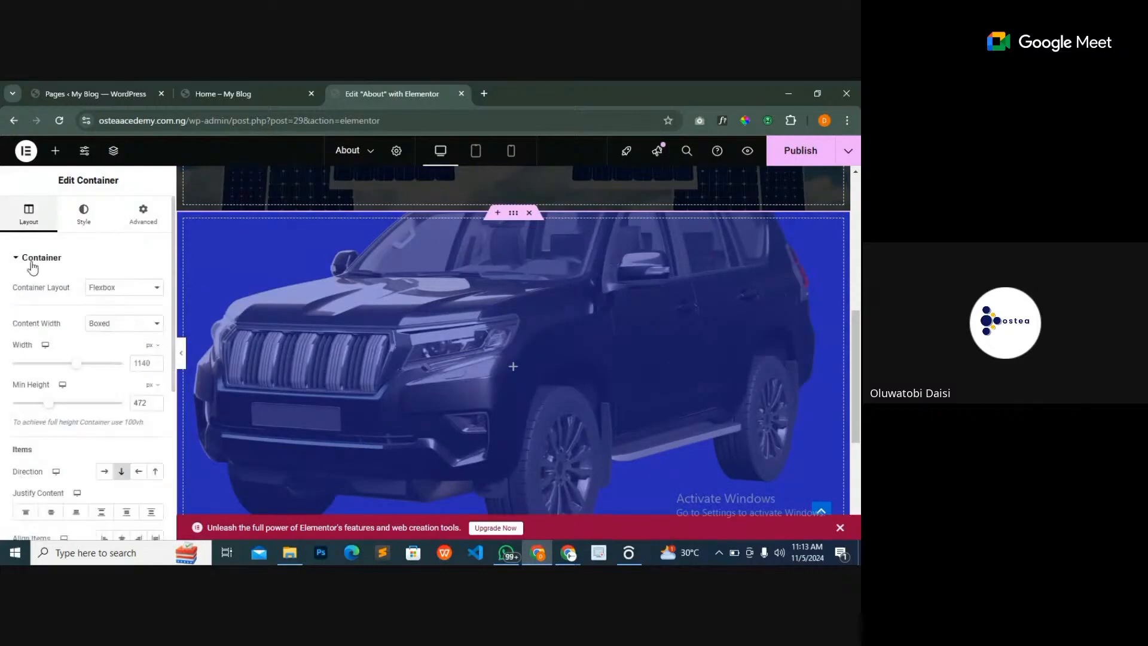
{"action": "left_click_drag", "start_coordinate": [48, 403], "coordinate": [70, 403]}
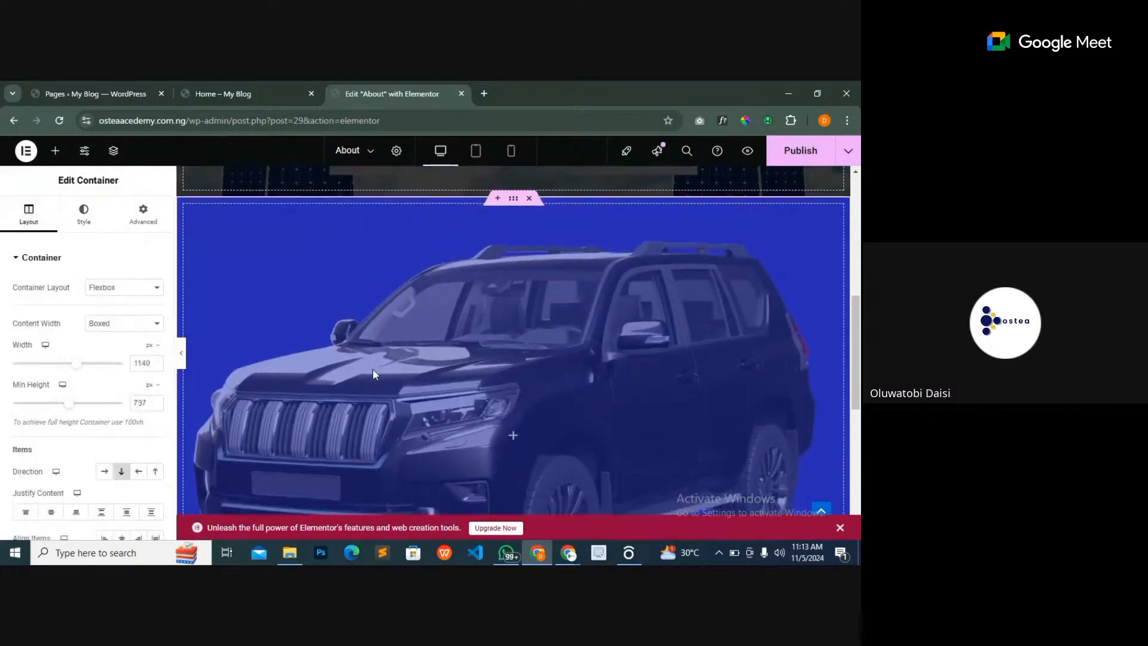
{"action": "scroll", "coordinate": [373, 369], "scroll_direction": "down", "scroll_amount": 3}
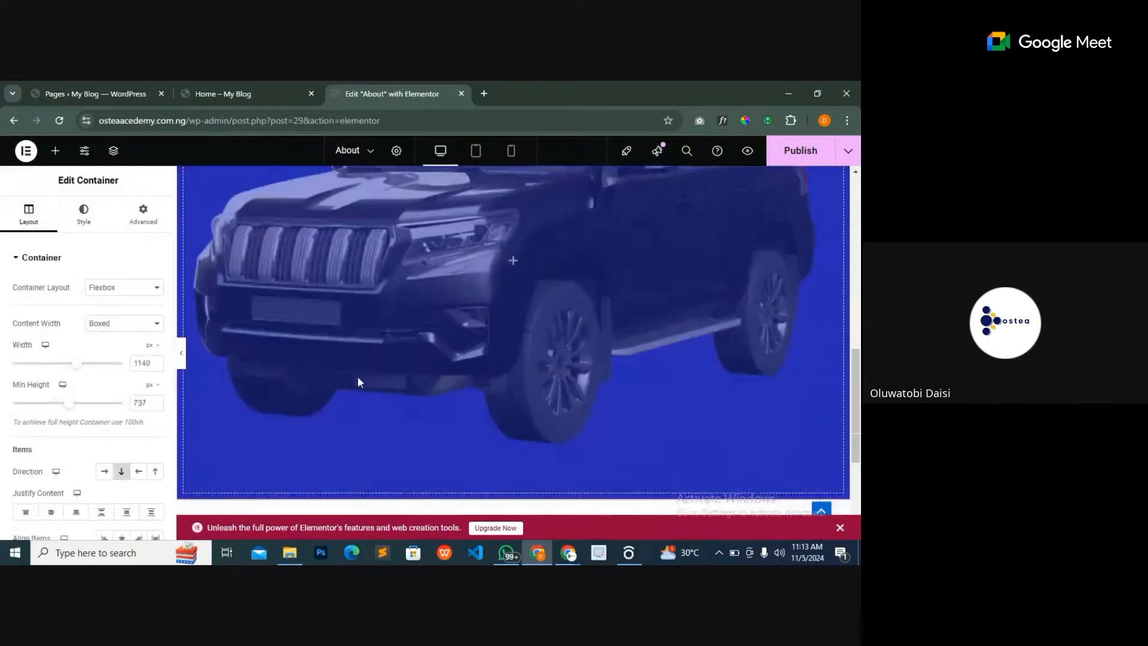
- Set the opacity of the car container's background overlay to 1, trying a lower value of 0.32 along the way
{"action": "left_click", "coordinate": [83, 222]}
{"action": "left_click", "coordinate": [78, 259]}
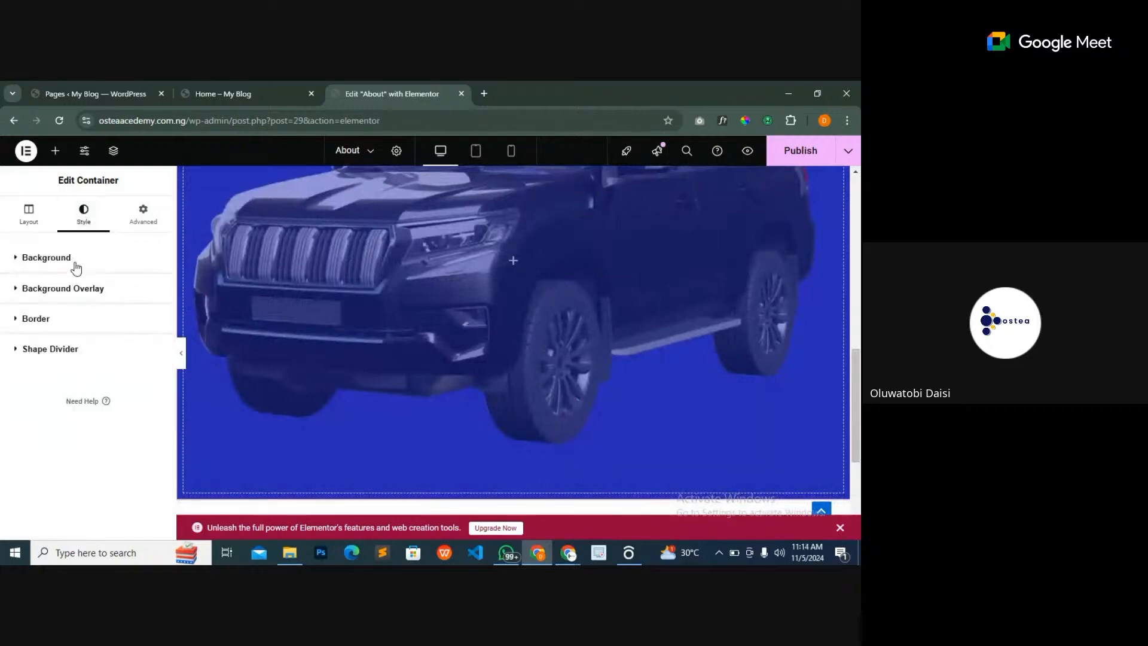
{"action": "left_click", "coordinate": [79, 288]}
{"action": "scroll", "coordinate": [98, 296], "scroll_direction": "down", "scroll_amount": 3}
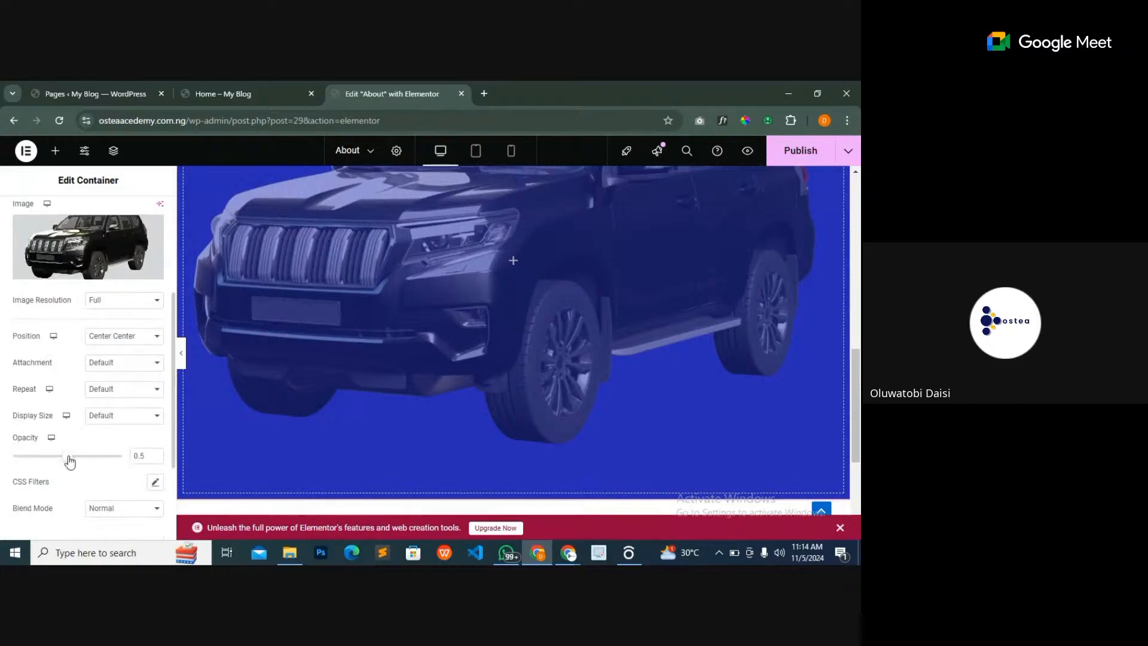
{"action": "left_click_drag", "start_coordinate": [70, 460], "coordinate": [132, 455]}
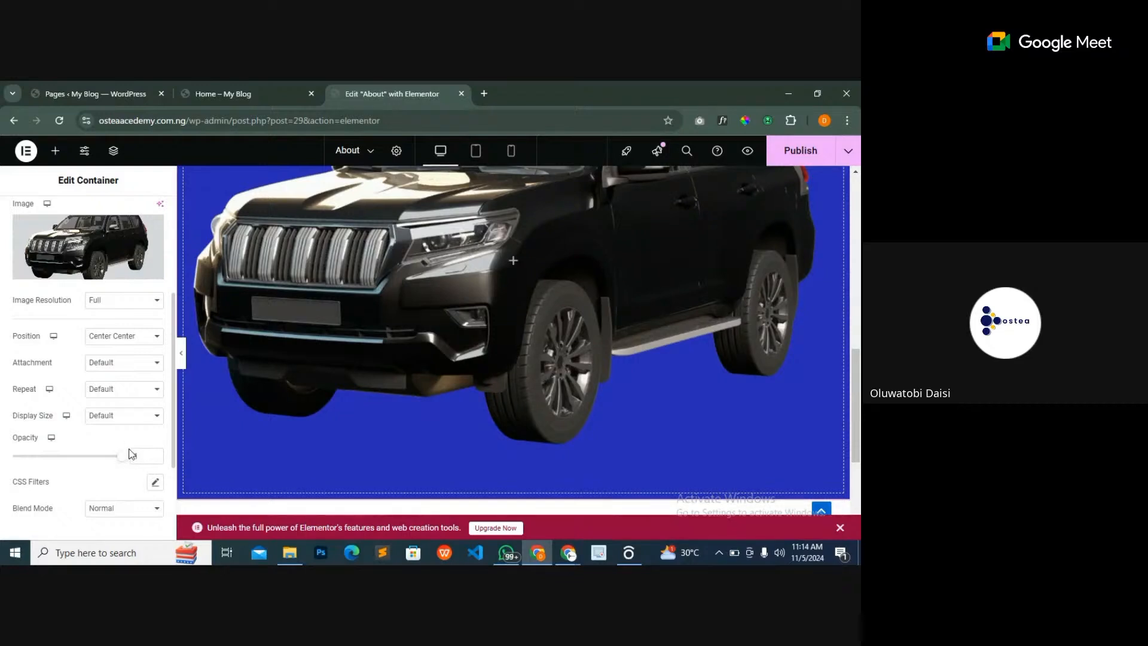
{"action": "left_click_drag", "start_coordinate": [121, 457], "coordinate": [49, 453]}
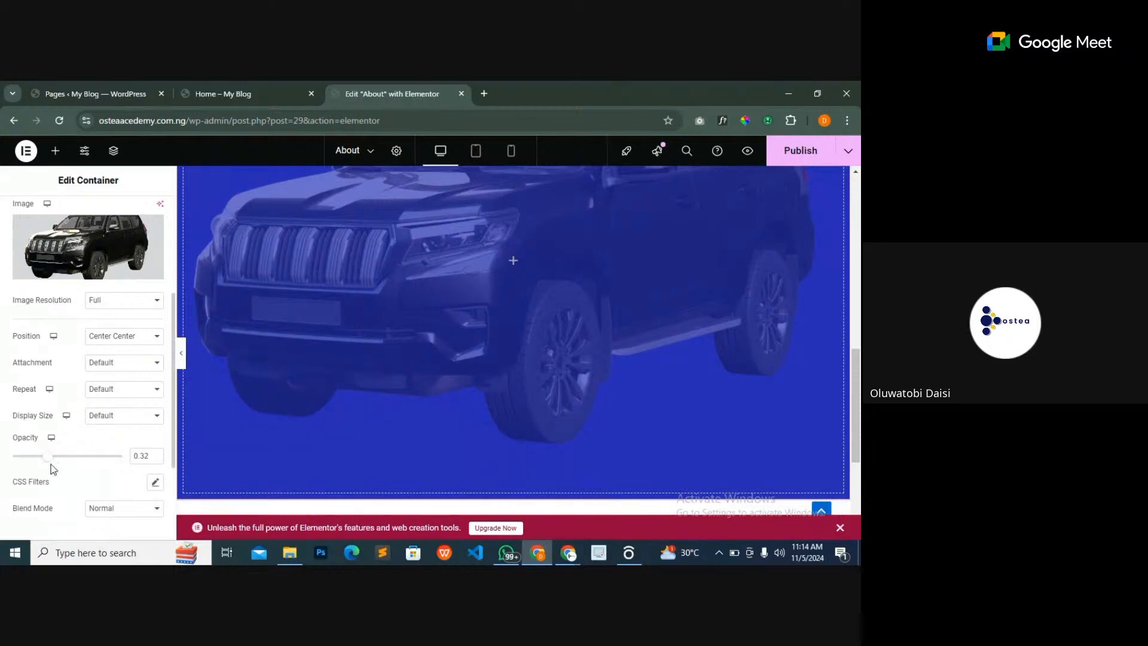
{"action": "left_click_drag", "start_coordinate": [47, 461], "coordinate": [131, 460]}
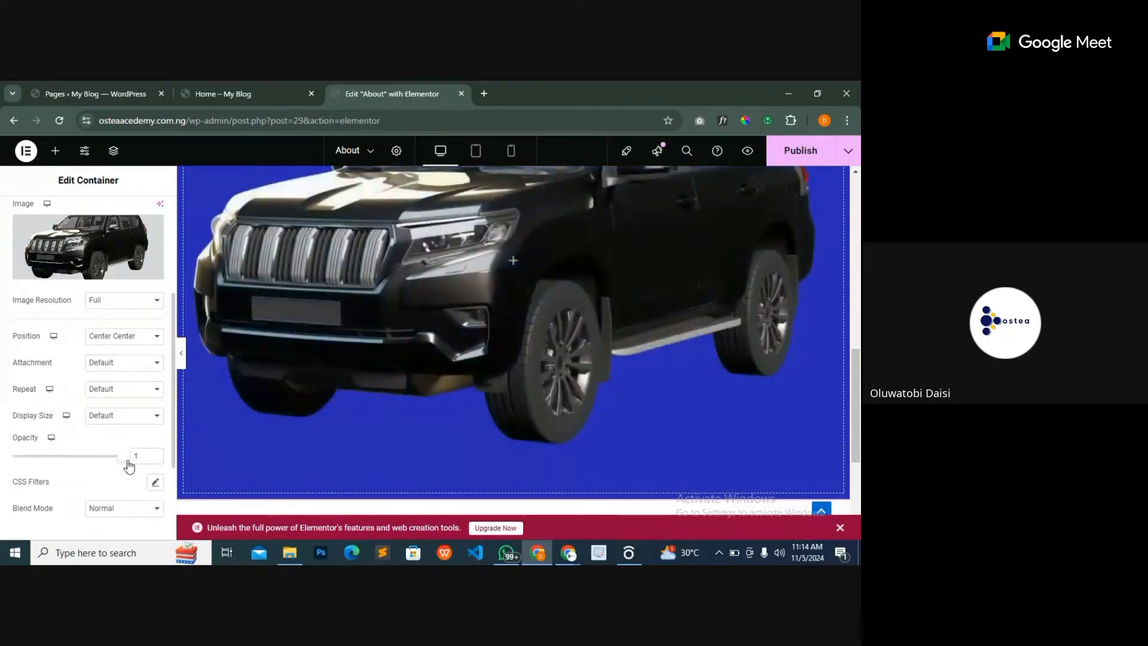
- Review the About page's car and solar panel sections and compare them with the hero section of the Home page
{"action": "scroll", "coordinate": [275, 382], "scroll_direction": "up", "scroll_amount": 3}
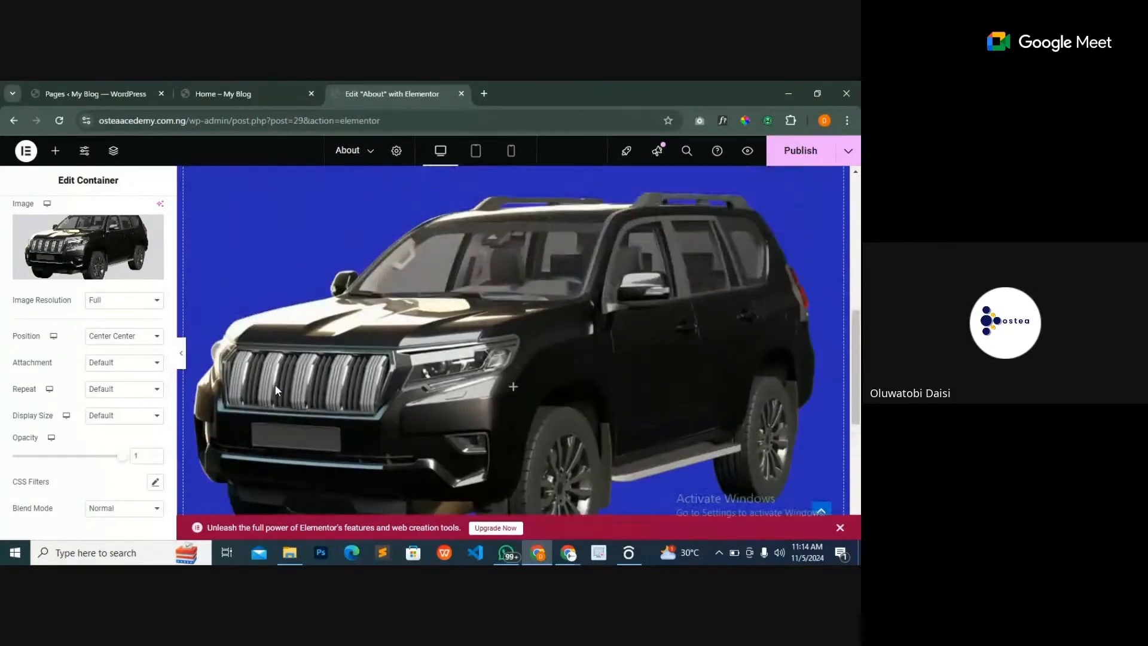
{"action": "scroll", "coordinate": [274, 385], "scroll_direction": "up", "scroll_amount": 3}
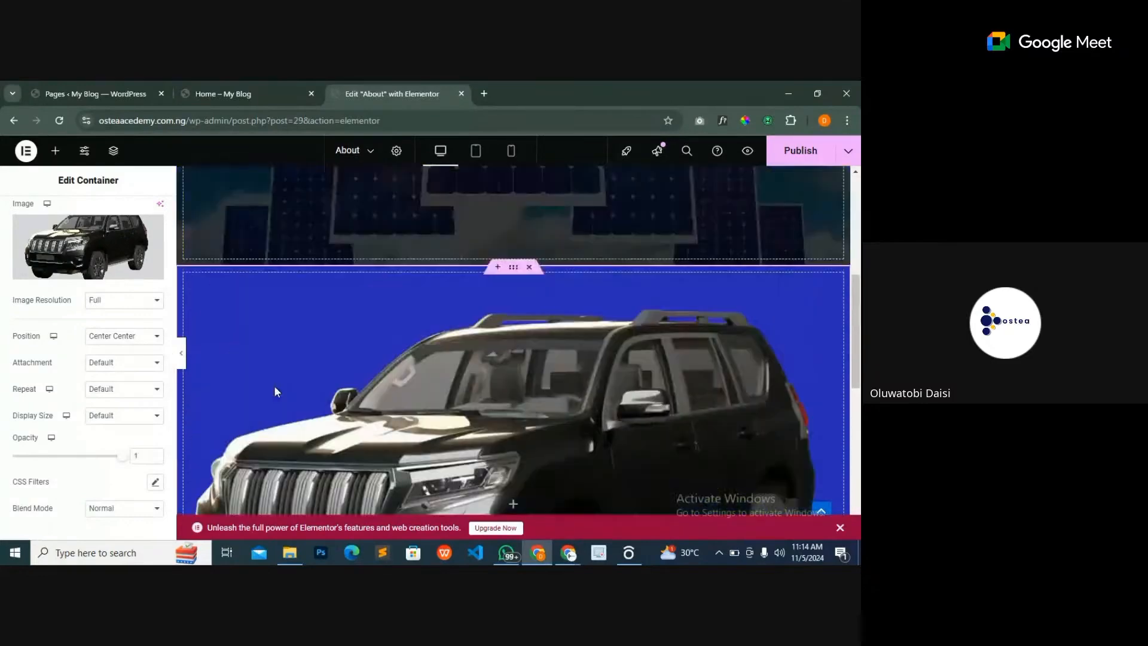
{"action": "scroll", "coordinate": [272, 386], "scroll_direction": "down", "scroll_amount": 2}
{"action": "scroll", "coordinate": [272, 387], "scroll_direction": "up", "scroll_amount": 2}
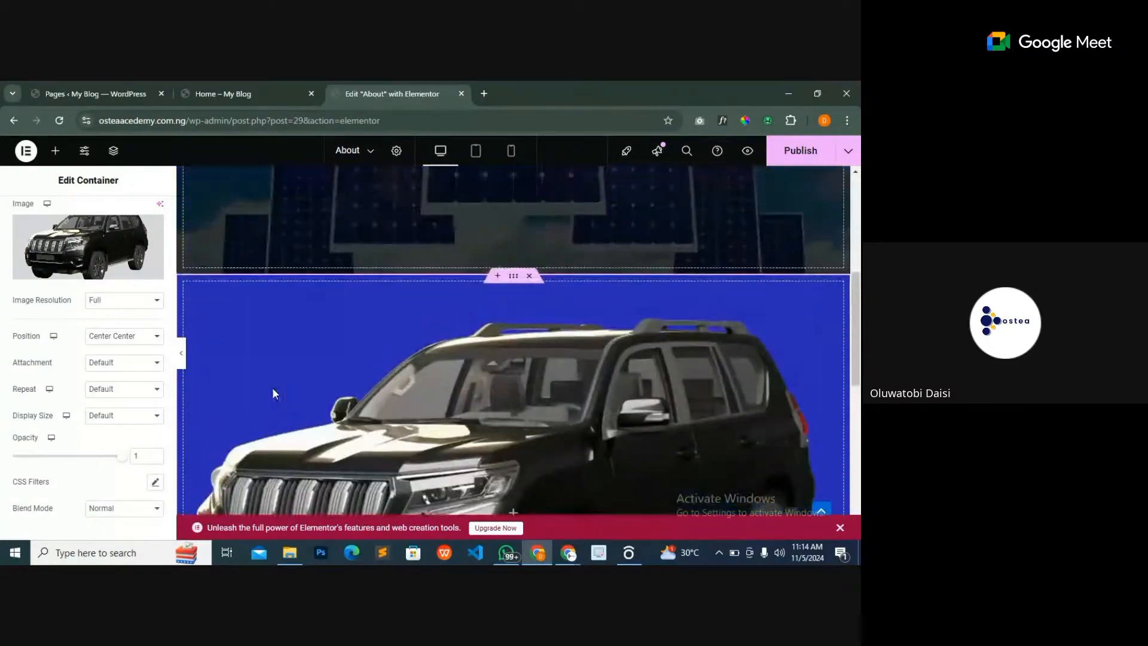
{"action": "scroll", "coordinate": [269, 389], "scroll_direction": "up", "scroll_amount": 6}
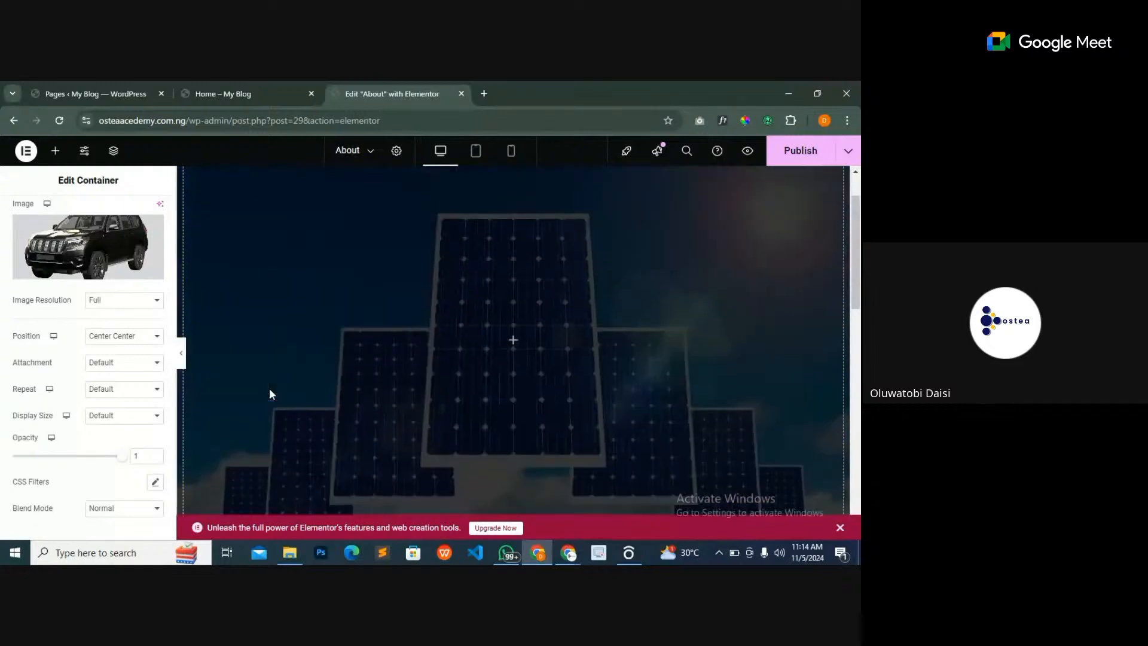
{"action": "scroll", "coordinate": [267, 389], "scroll_direction": "up", "scroll_amount": 2}
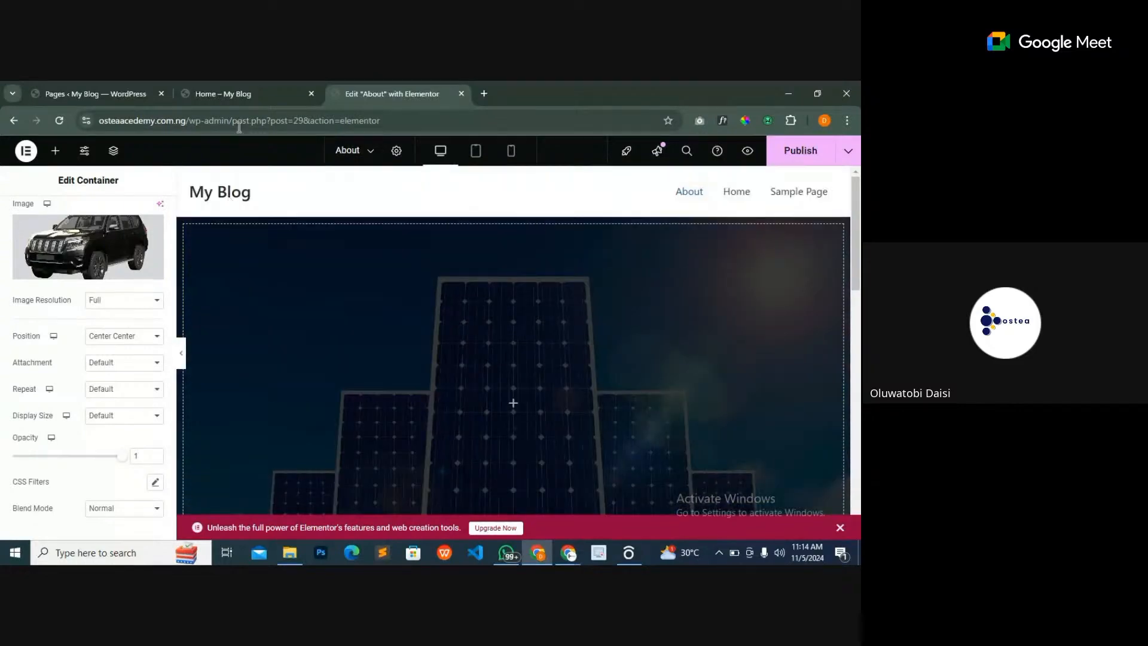
{"action": "left_click", "coordinate": [242, 95]}
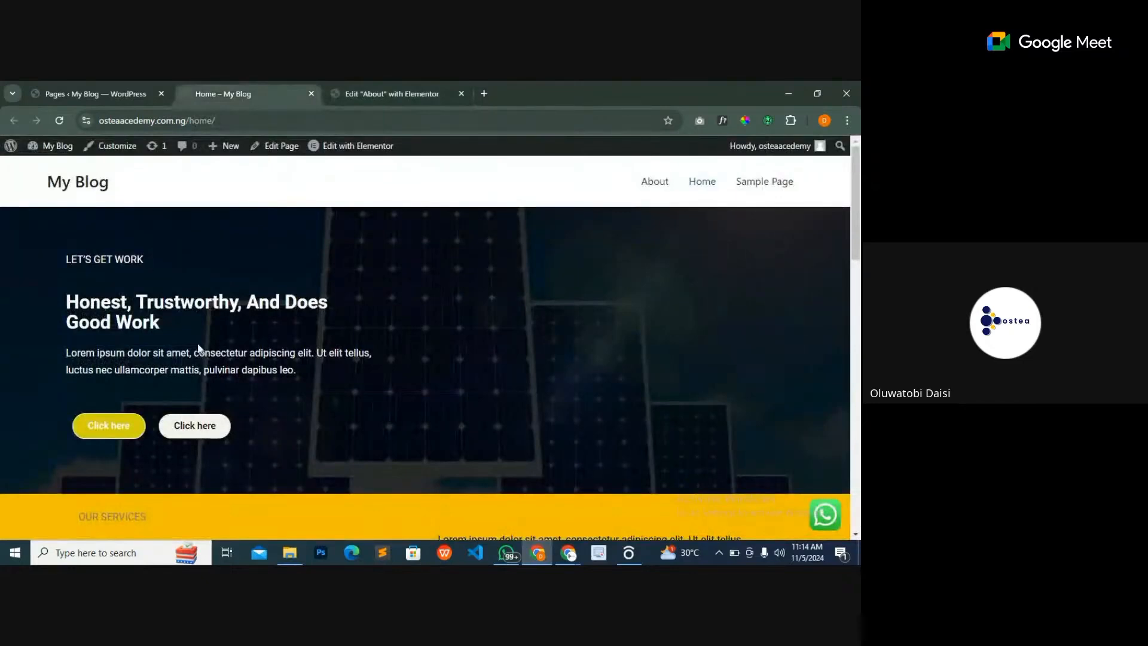
{"action": "left_click", "coordinate": [381, 93]}
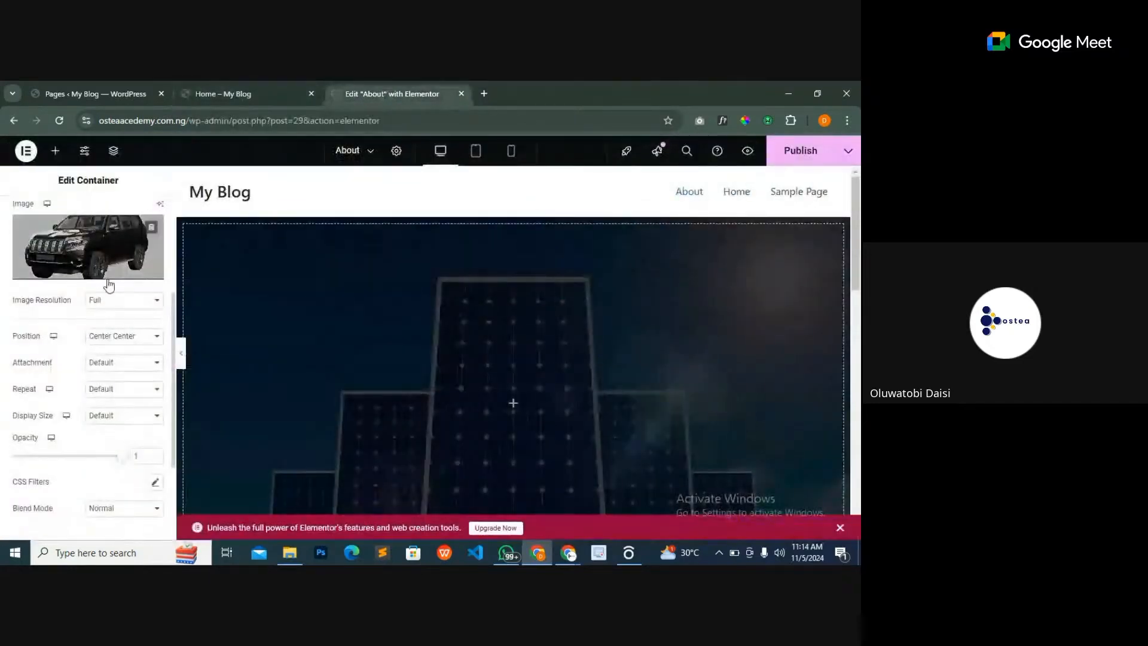
- Add a Heading widget to the solar panel container on the About page, checking the Home page's hero as reference
{"action": "scroll", "coordinate": [99, 317], "scroll_direction": "up", "scroll_amount": 3}
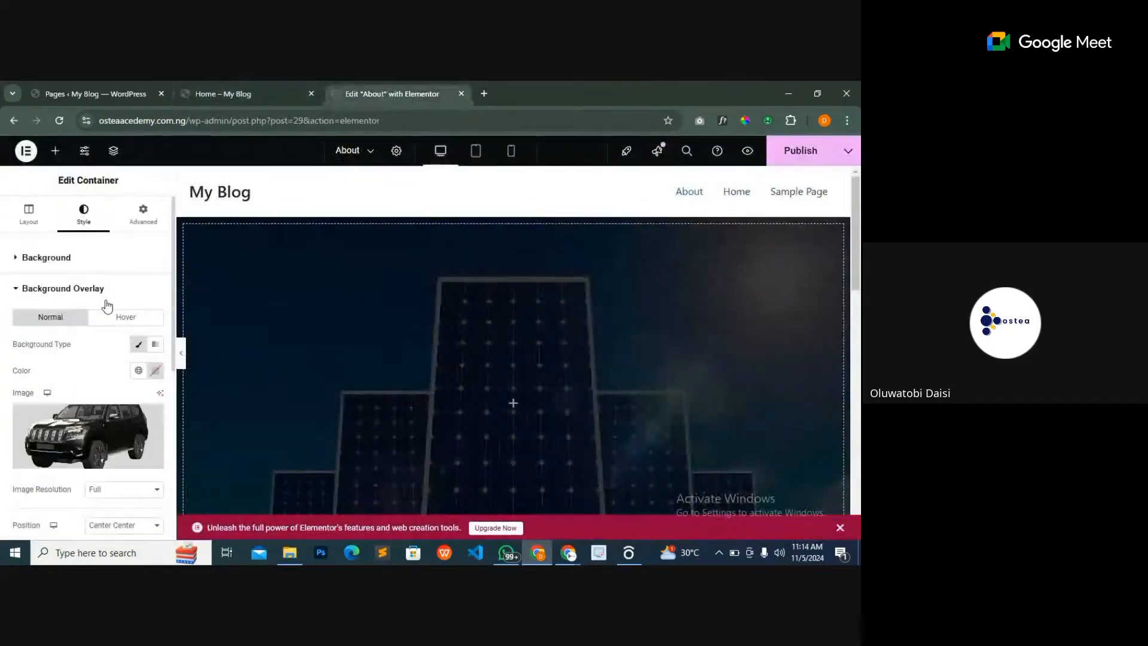
{"action": "left_click", "coordinate": [53, 154]}
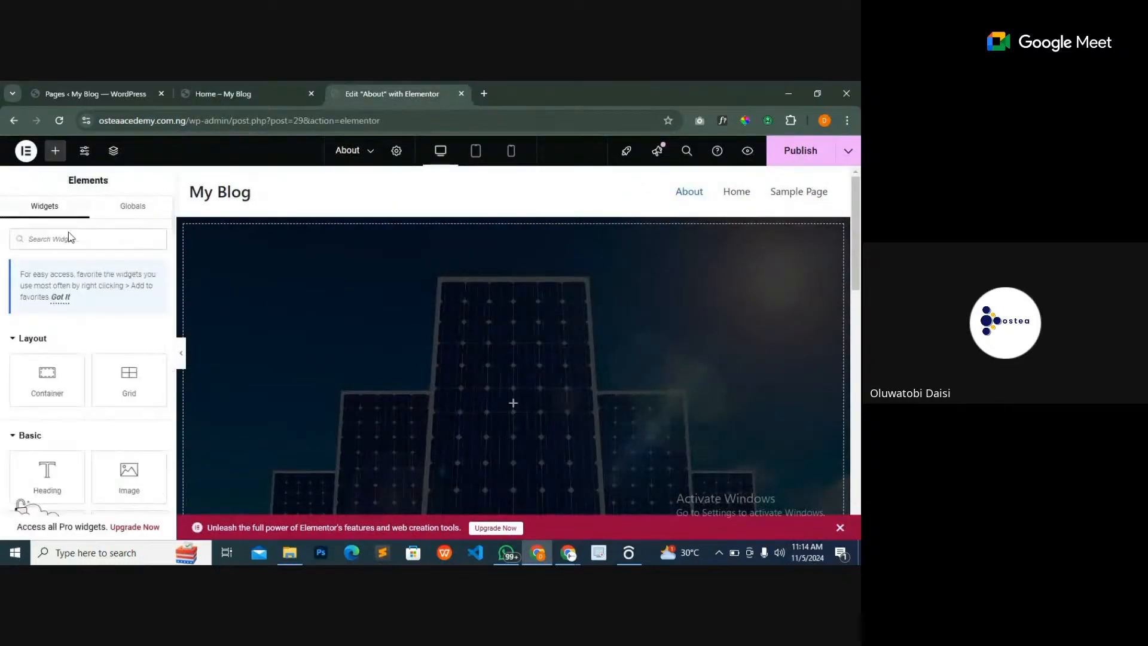
{"action": "left_click", "coordinate": [239, 95]}
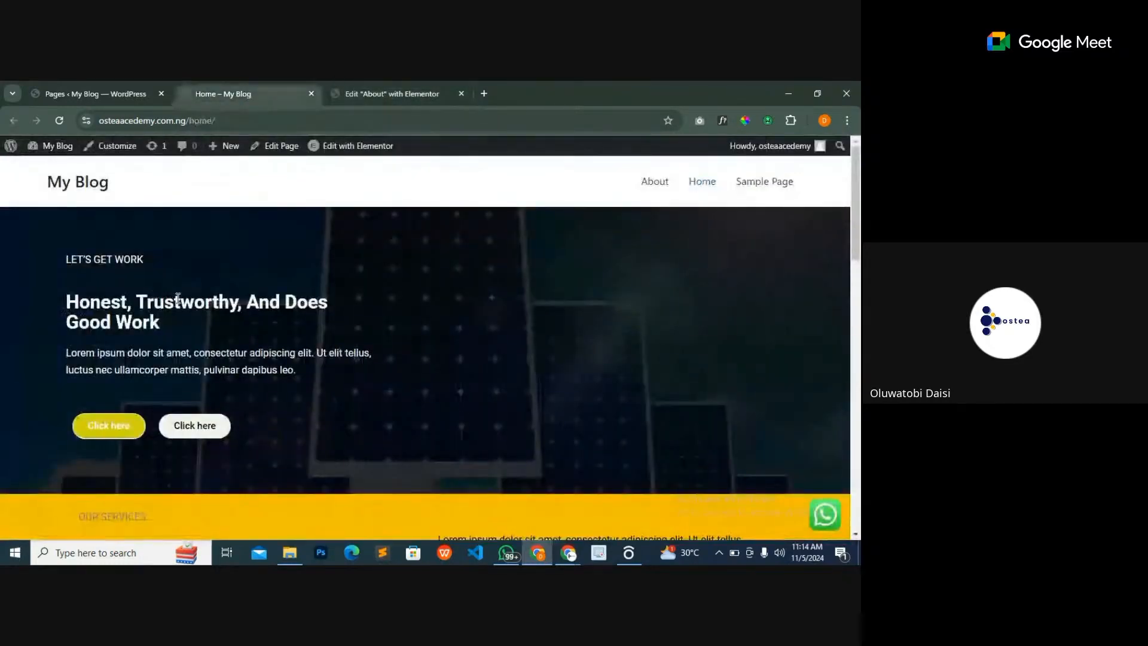
{"action": "left_click", "coordinate": [361, 100]}
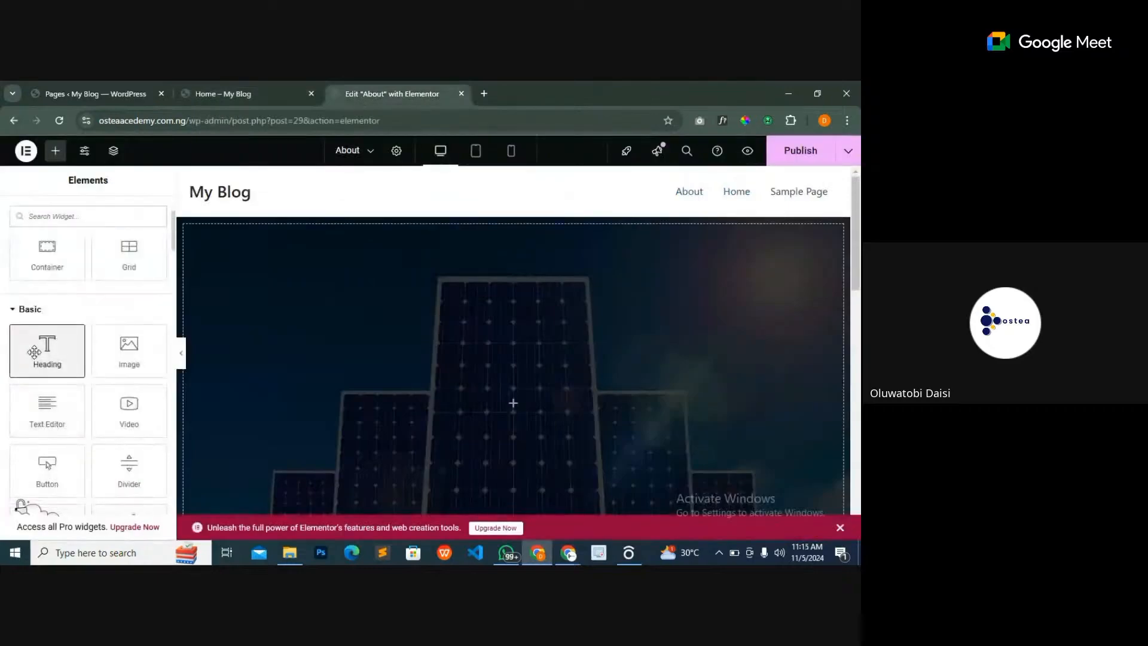
{"action": "left_click_drag", "start_coordinate": [35, 352], "coordinate": [309, 404]}
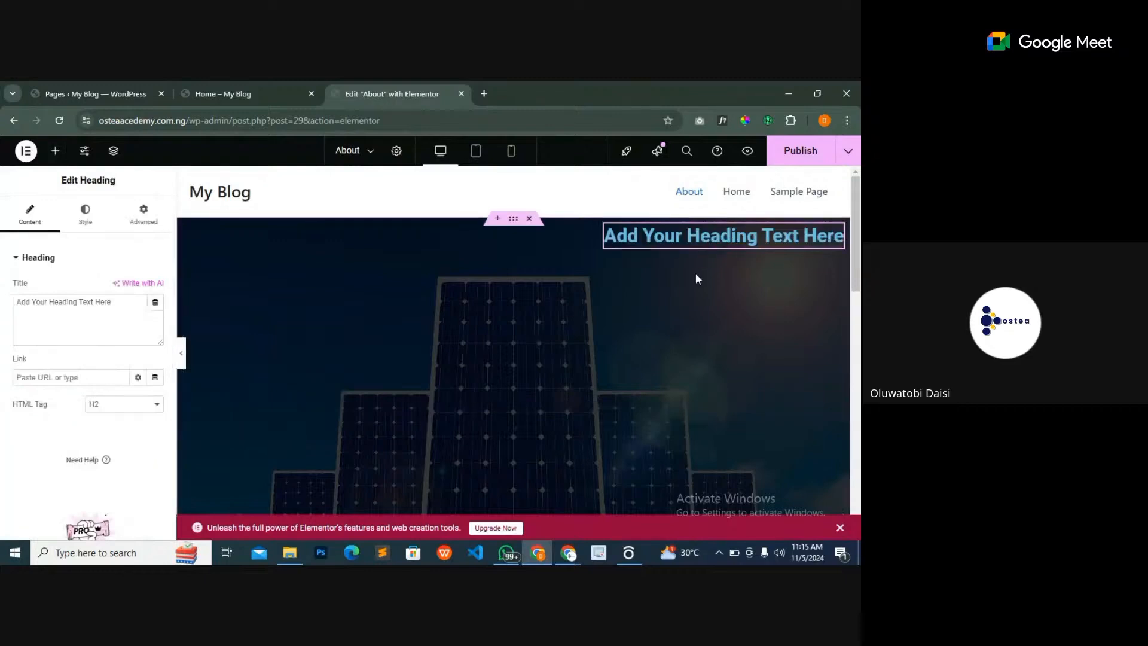
- Align the solar panel container's items to Start horizontally and set its Justify Content to Center
{"action": "left_click", "coordinate": [512, 226]}
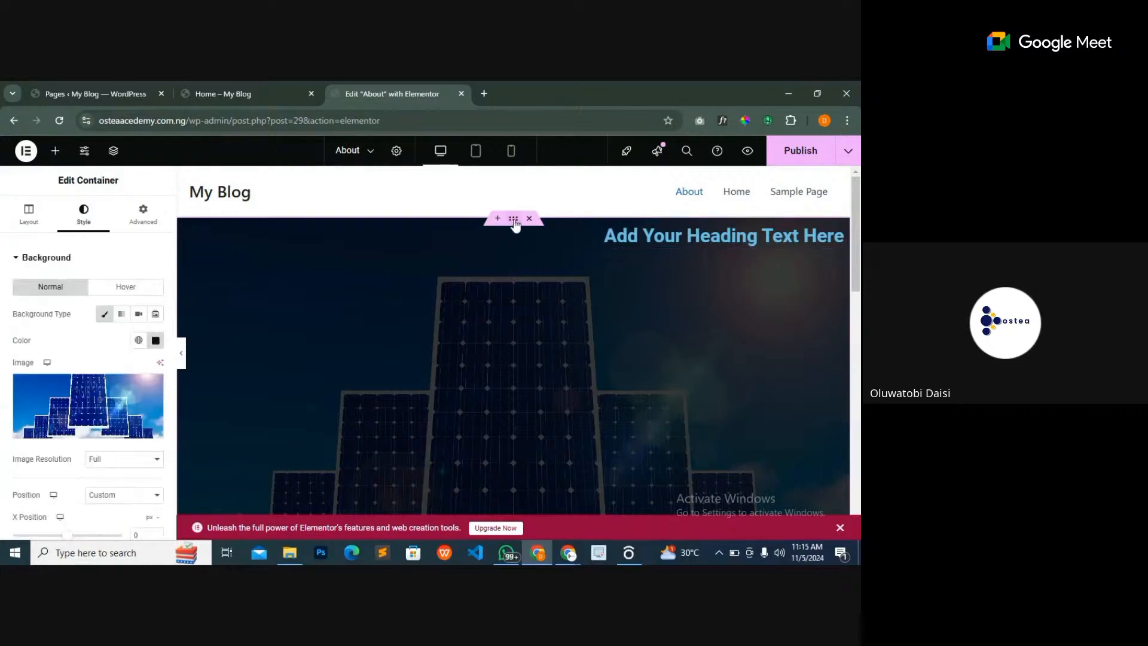
{"action": "left_click", "coordinate": [29, 214]}
{"action": "scroll", "coordinate": [77, 473], "scroll_direction": "down", "scroll_amount": 1}
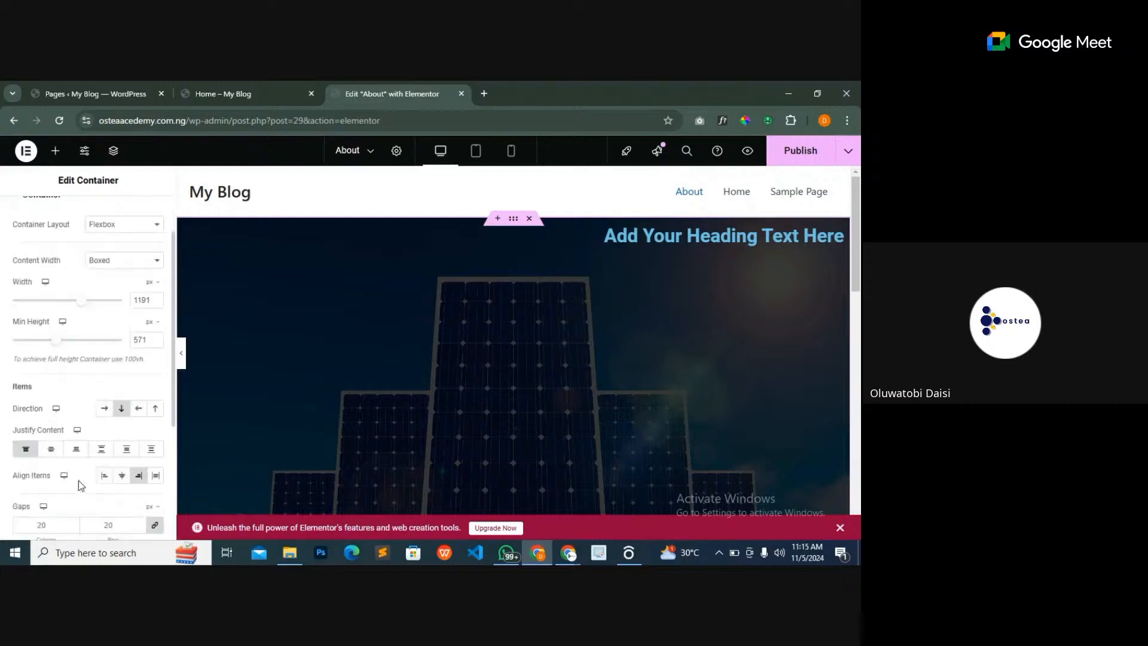
{"action": "left_click", "coordinate": [106, 477]}
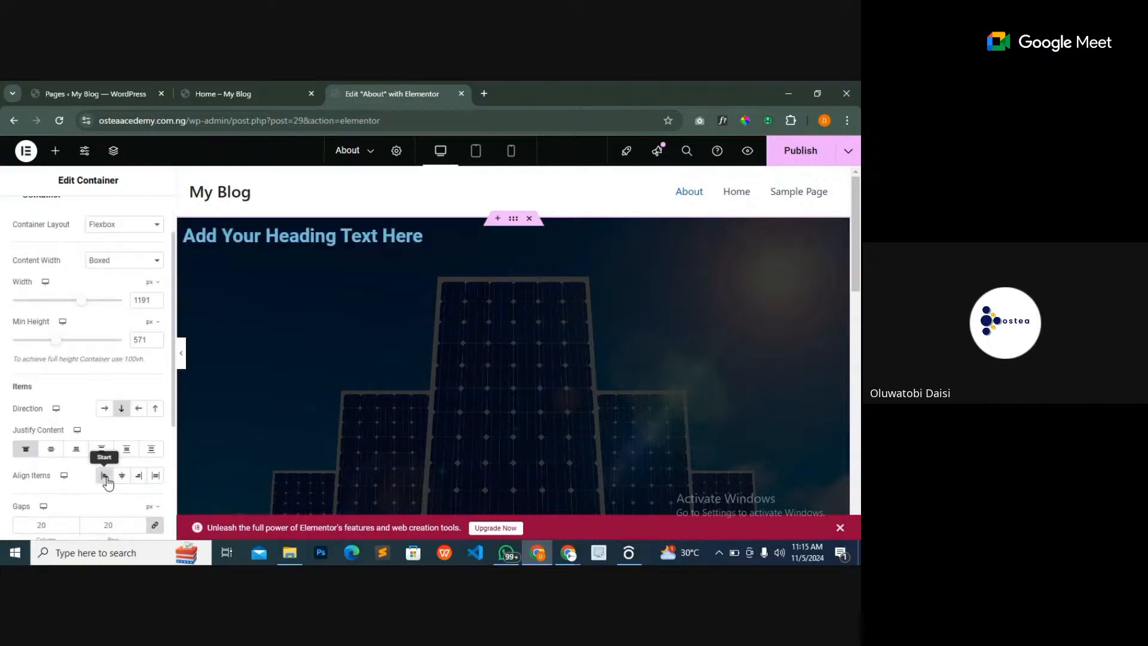
{"action": "left_click", "coordinate": [222, 96]}
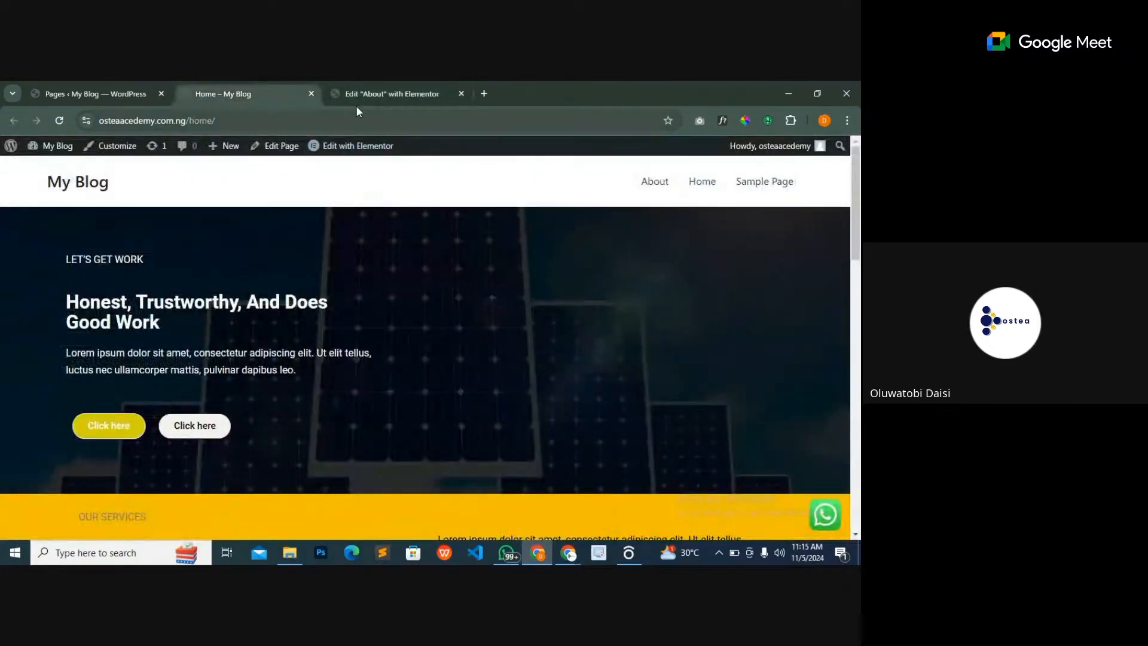
{"action": "left_click", "coordinate": [371, 96]}
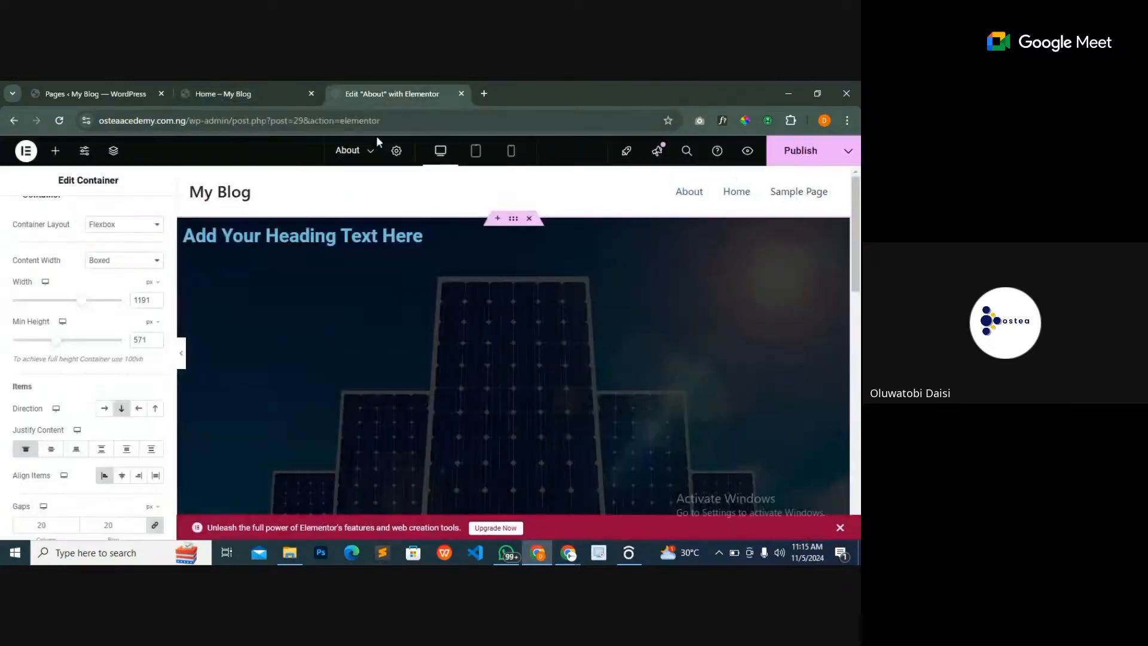
{"action": "left_click", "coordinate": [122, 476]}
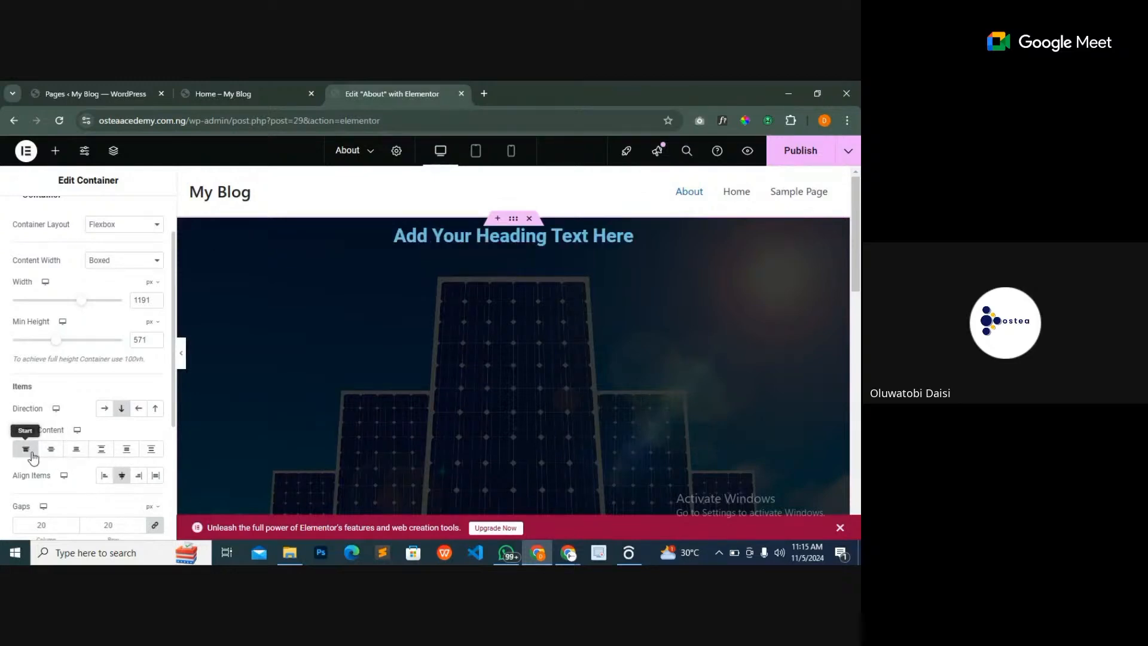
{"action": "left_click", "coordinate": [103, 476]}
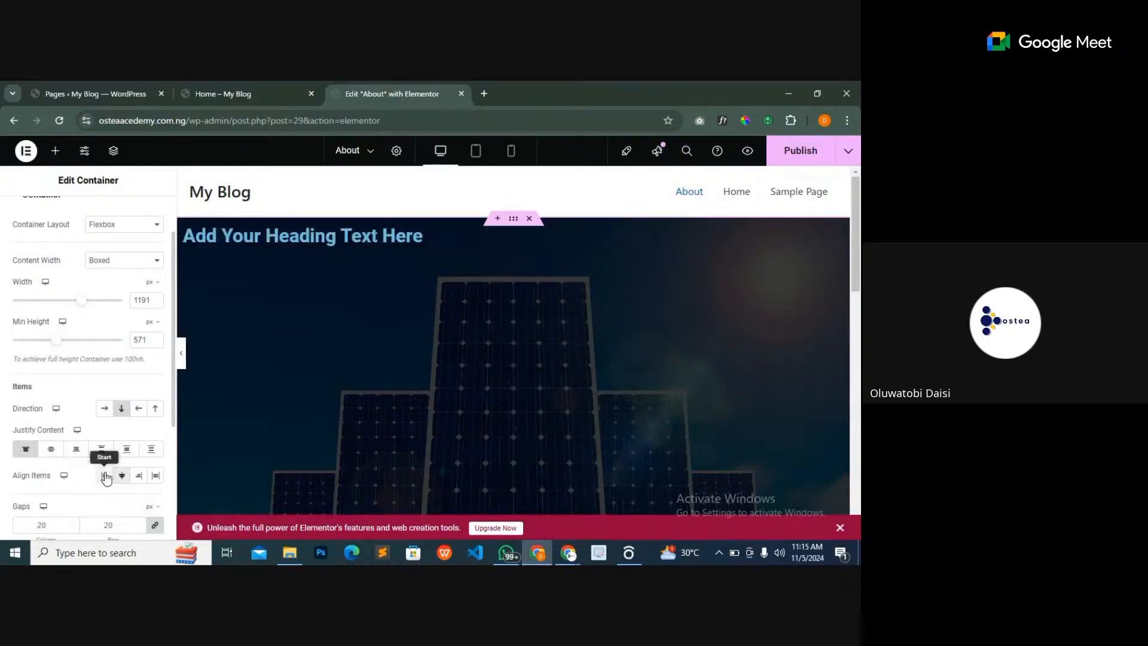
{"action": "left_click", "coordinate": [51, 452]}
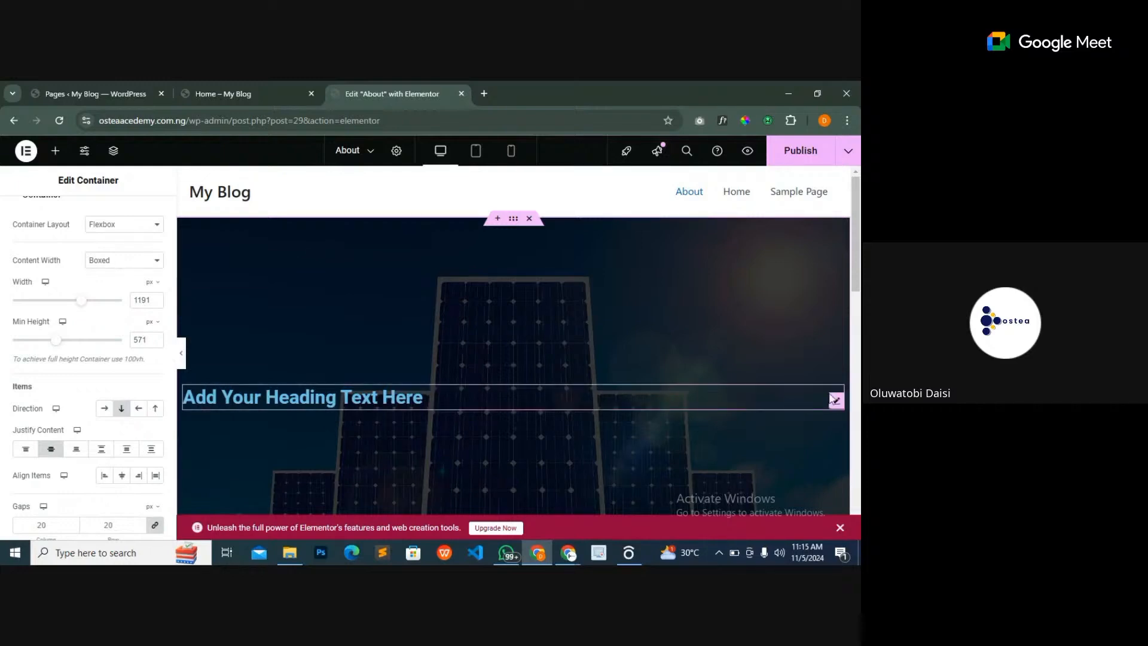
- Try Center and Right text alignment on the new heading, and set its alignment to Left
{"action": "left_click", "coordinate": [835, 400]}
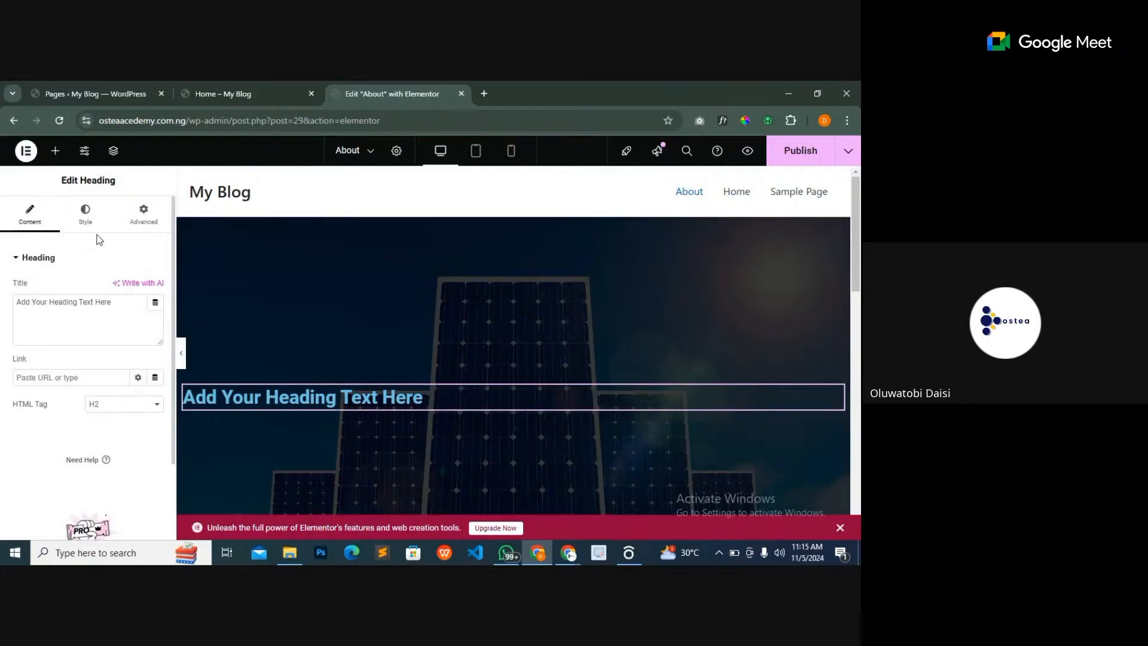
{"action": "left_click", "coordinate": [89, 216]}
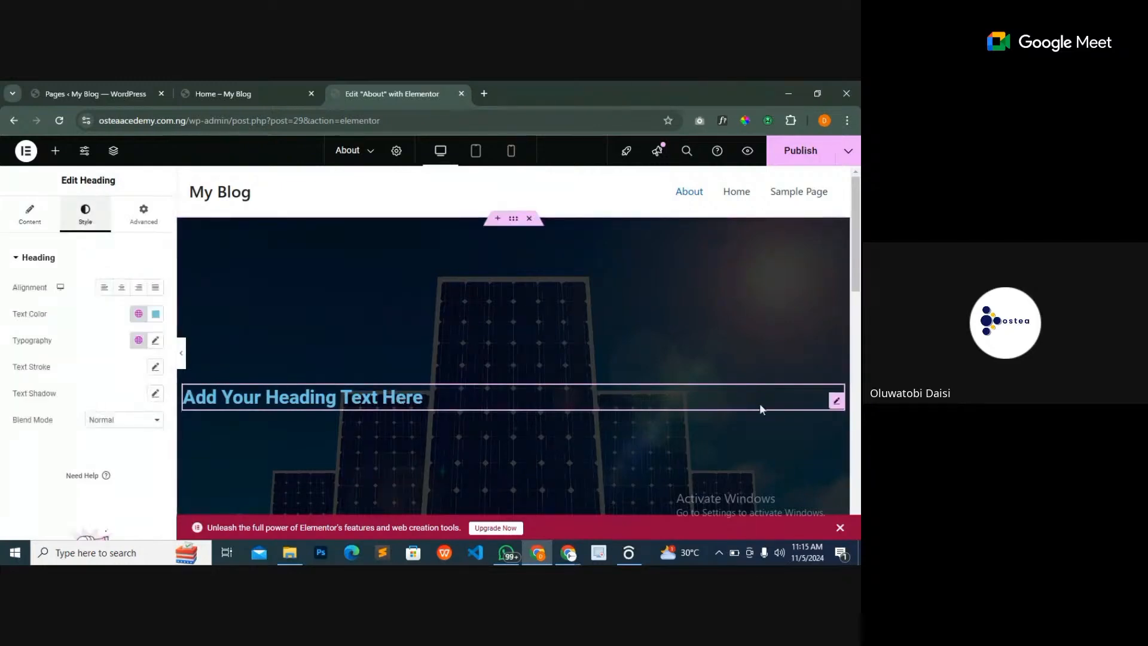
{"action": "left_click", "coordinate": [120, 290]}
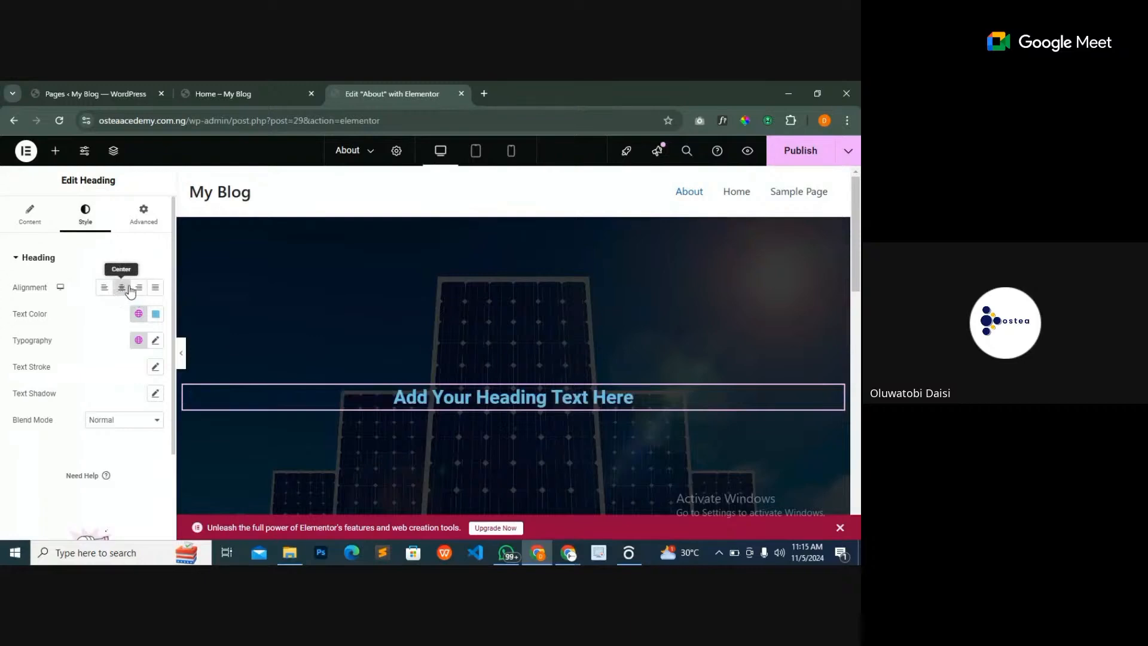
{"action": "left_click", "coordinate": [137, 288]}
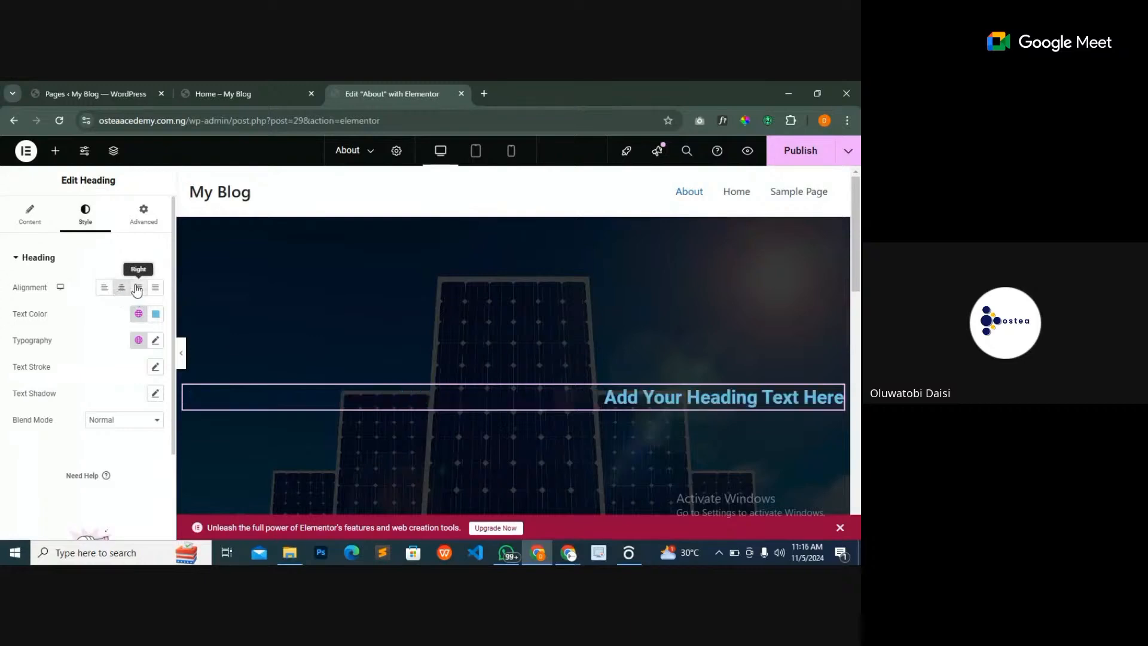
{"action": "left_click", "coordinate": [105, 289]}
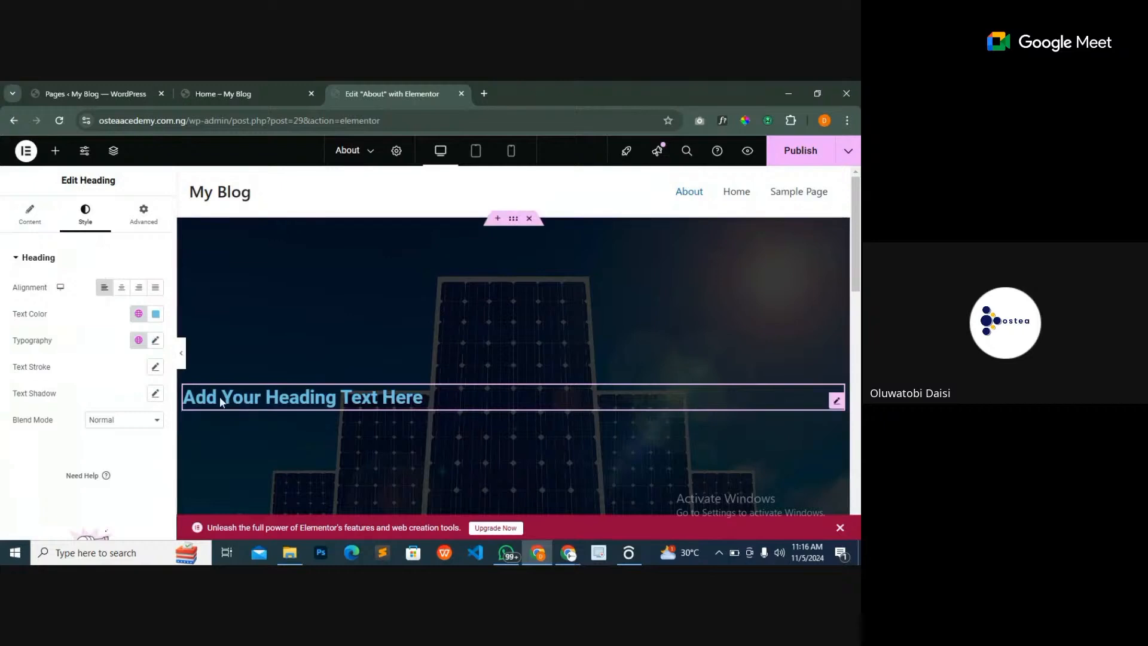
- Set the solar panel heading's width to Custom after checking the Home page's hero heading as reference
{"action": "left_click", "coordinate": [224, 96]}
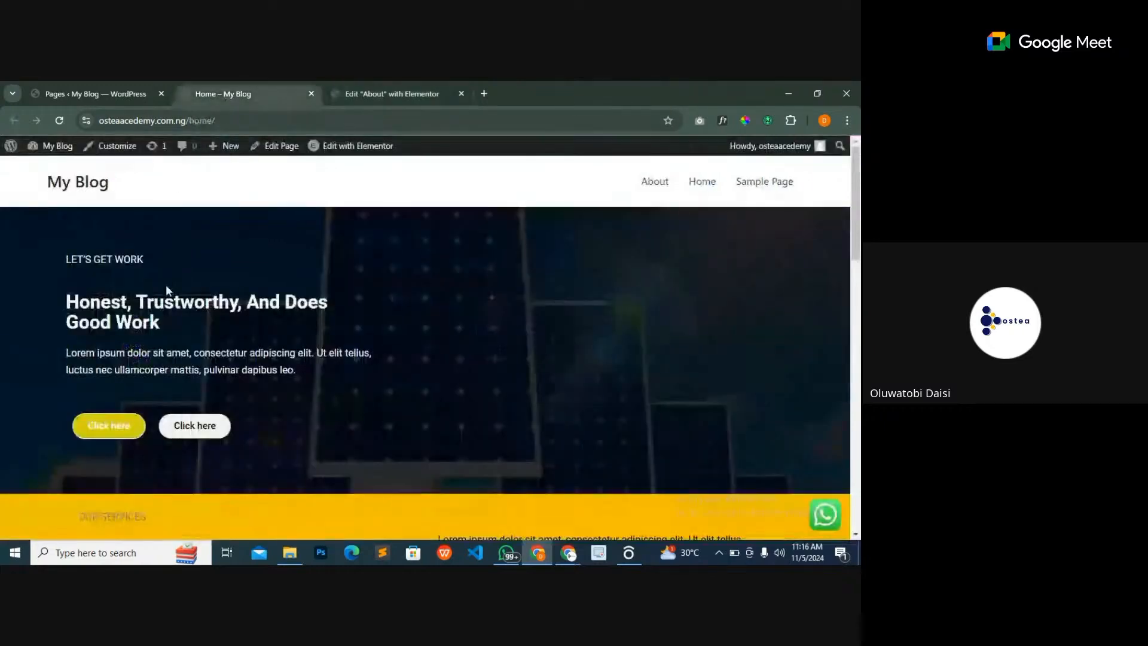
{"action": "left_click", "coordinate": [385, 93]}
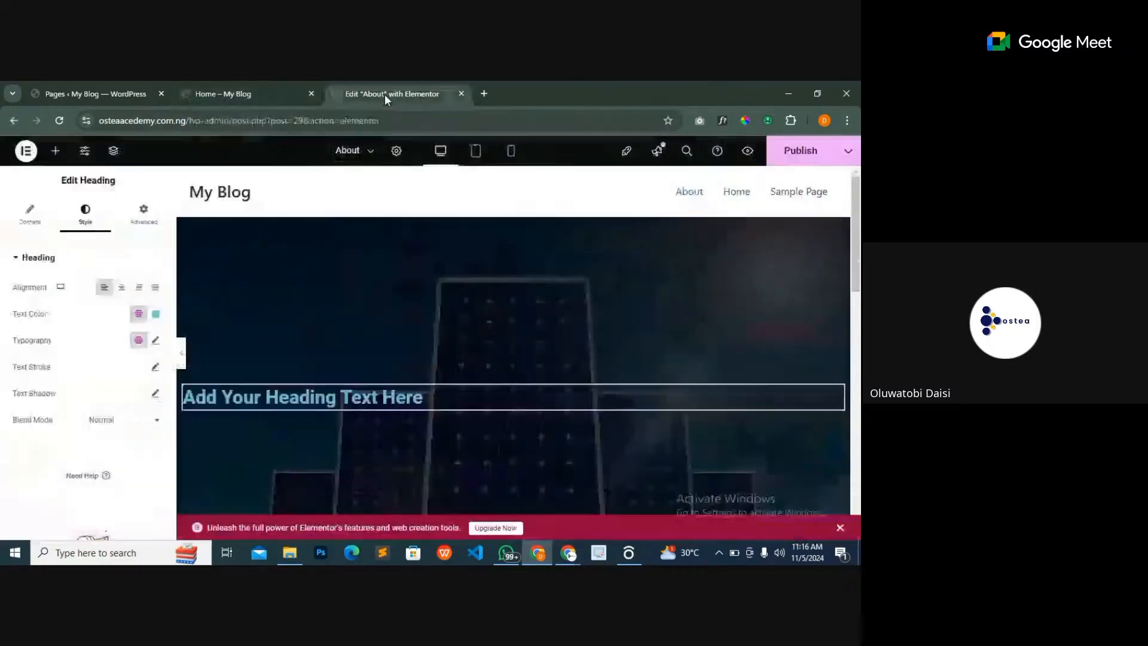
{"action": "left_click", "coordinate": [147, 229]}
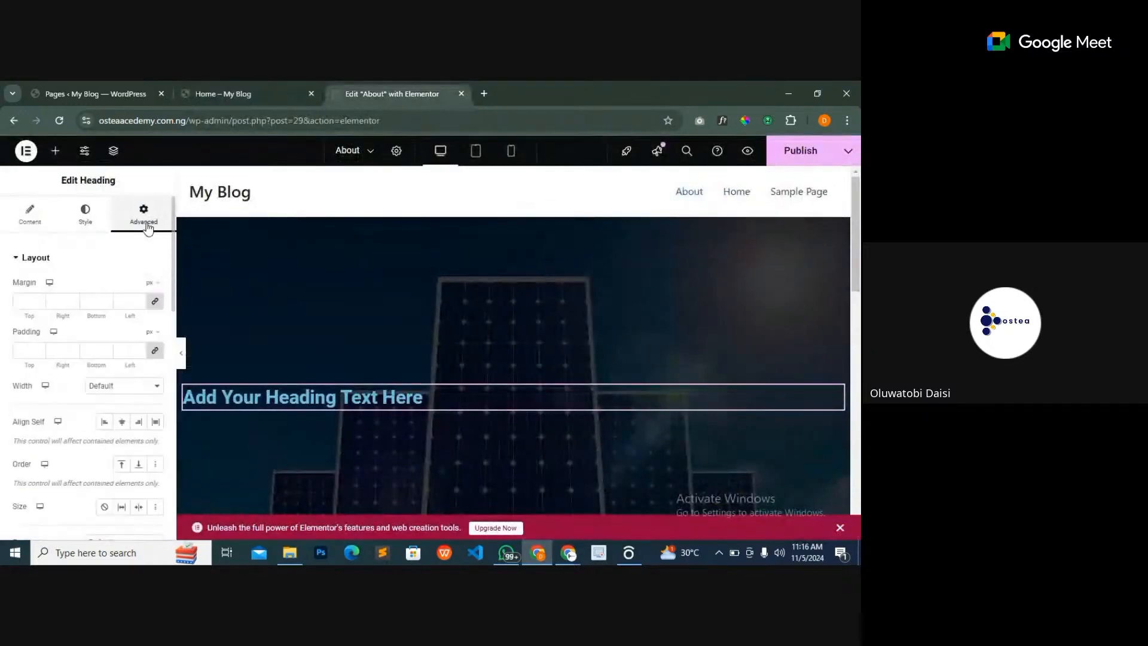
{"action": "left_click", "coordinate": [135, 388]}
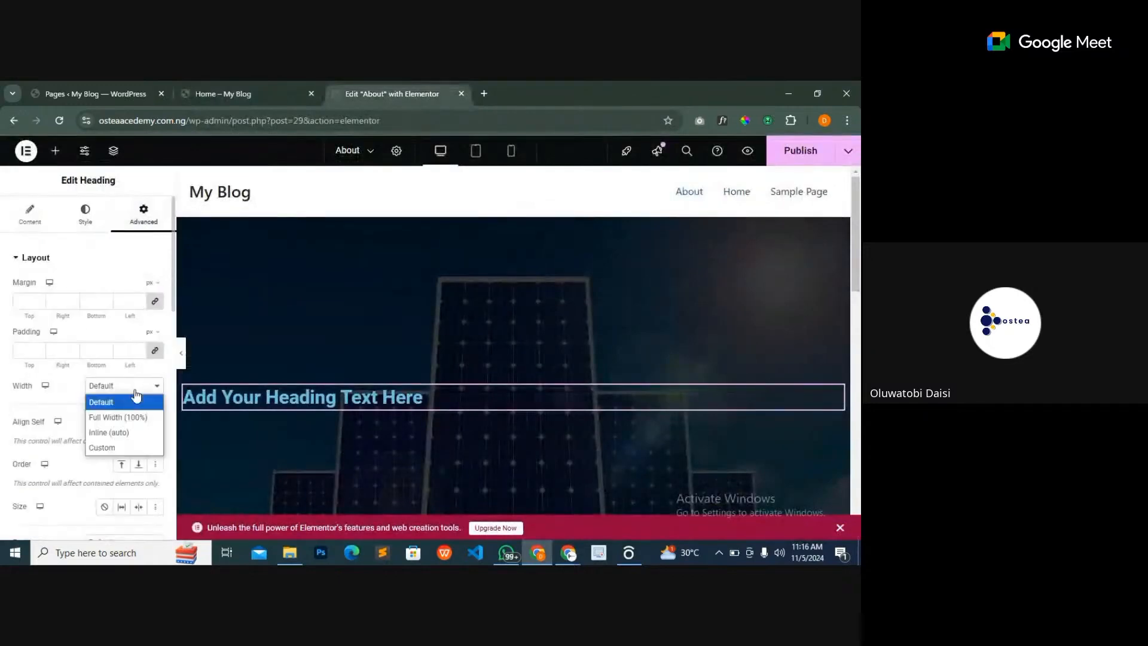
{"action": "left_click", "coordinate": [120, 447]}
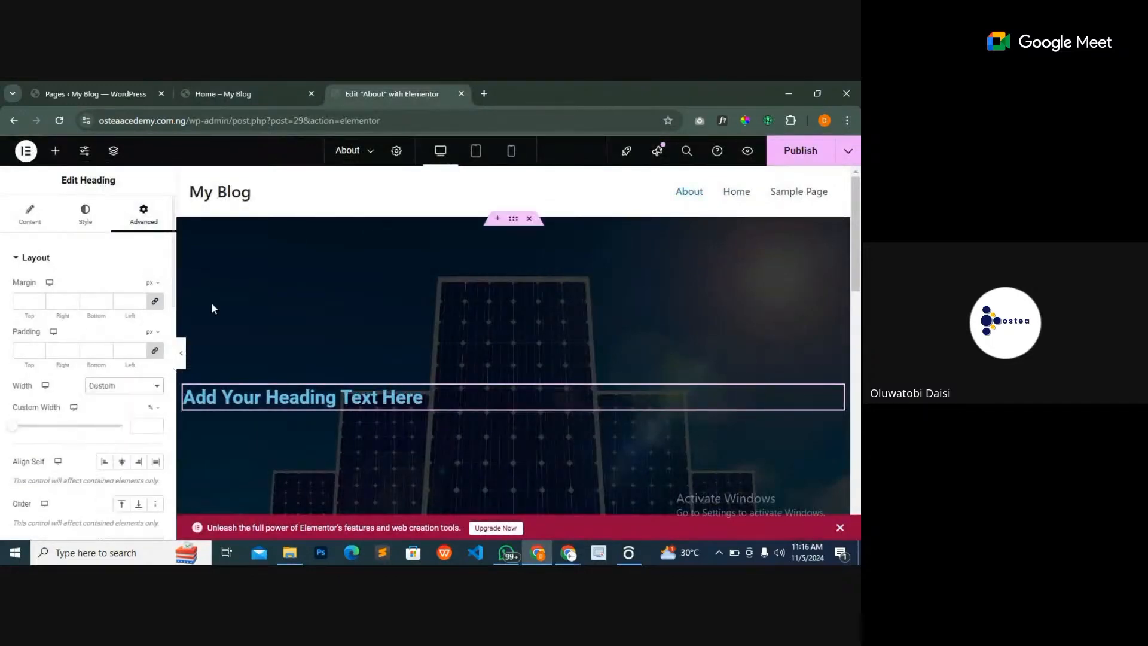
- Replace the About page heading's placeholder title with "Honest, Trustworthy, And Does Good Work" copied from the Home page's hero
{"action": "left_click", "coordinate": [225, 94]}
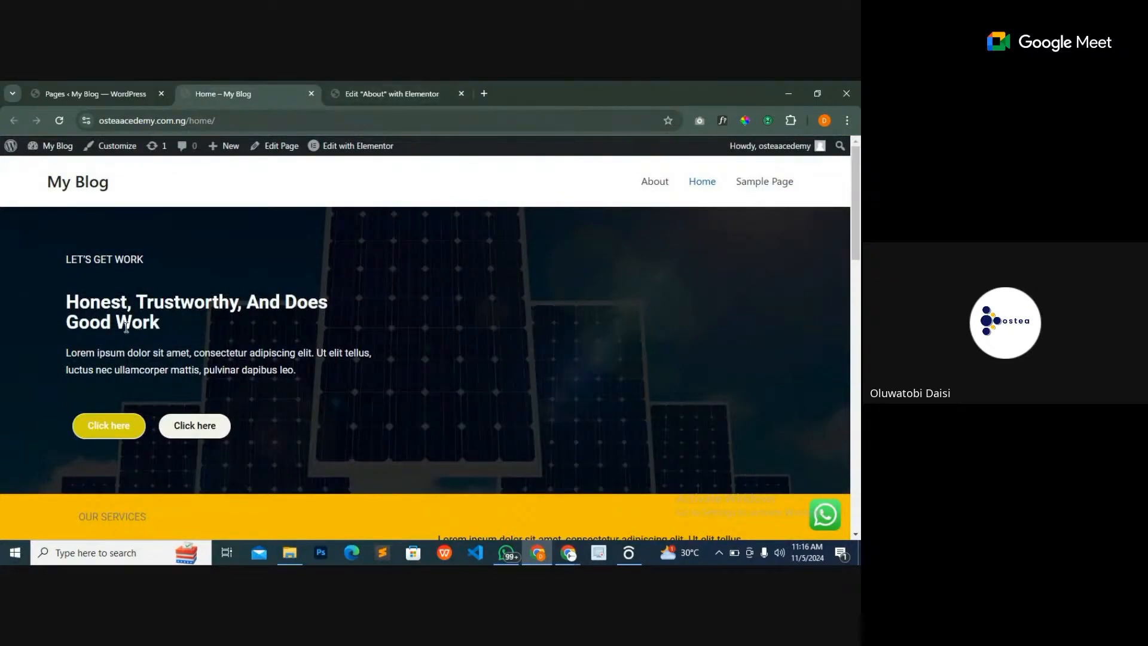
{"action": "left_click_drag", "start_coordinate": [66, 307], "coordinate": [154, 323]}
{"action": "right_click", "coordinate": [108, 321]}
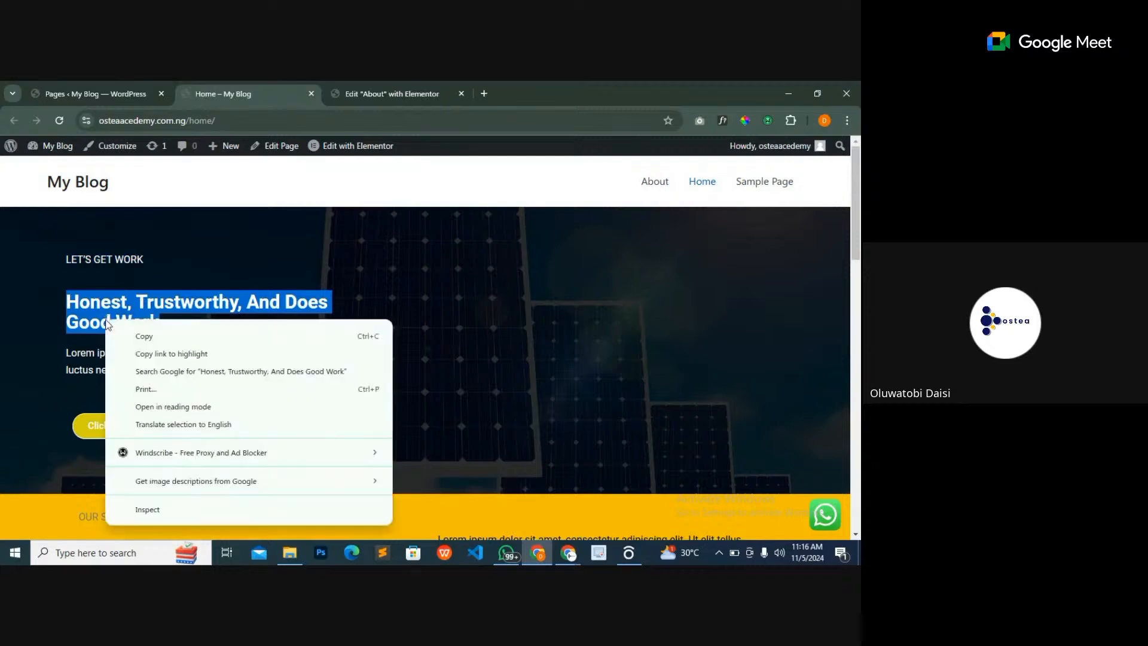
{"action": "left_click", "coordinate": [171, 336]}
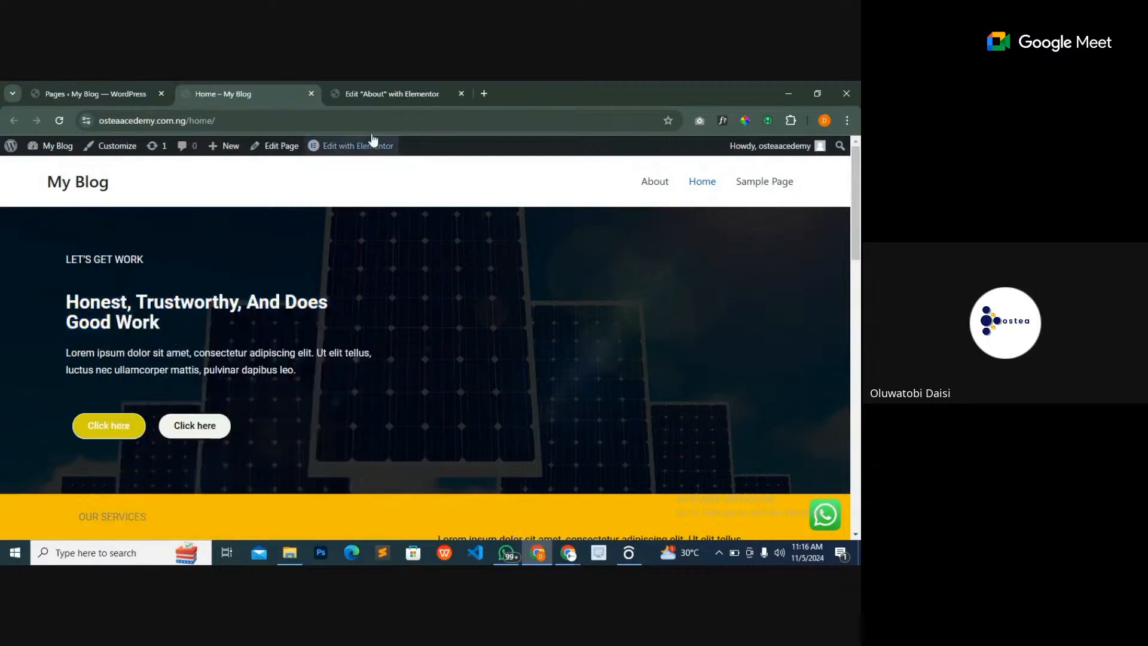
{"action": "left_click", "coordinate": [389, 89]}
{"action": "left_click", "coordinate": [35, 229]}
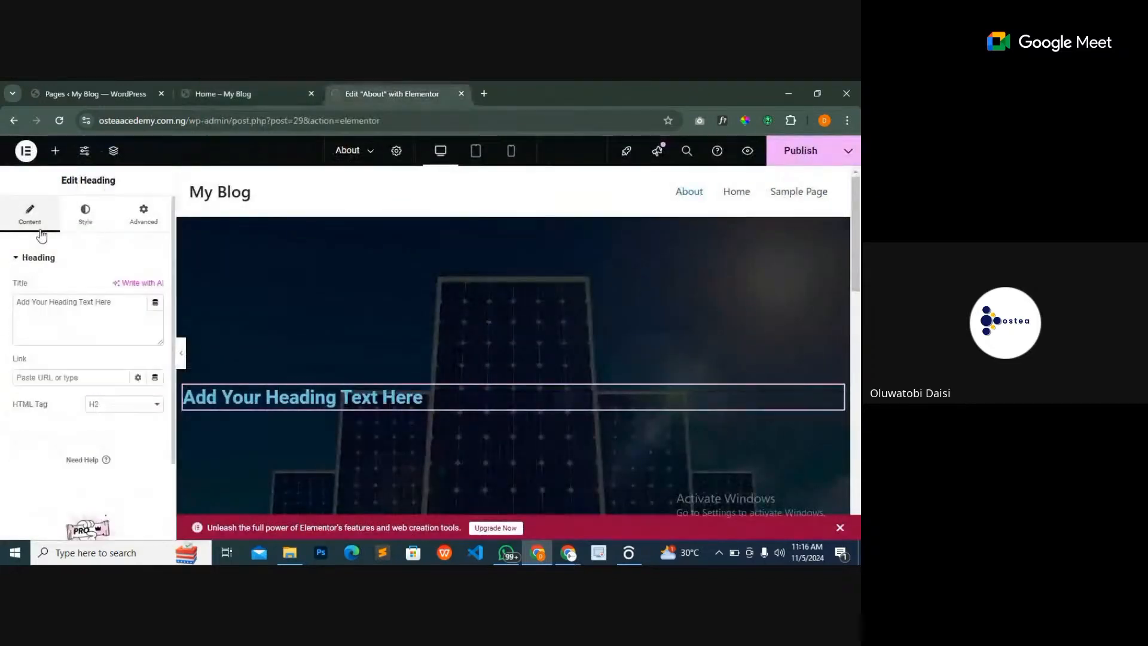
{"action": "triple_click", "coordinate": [68, 309]}
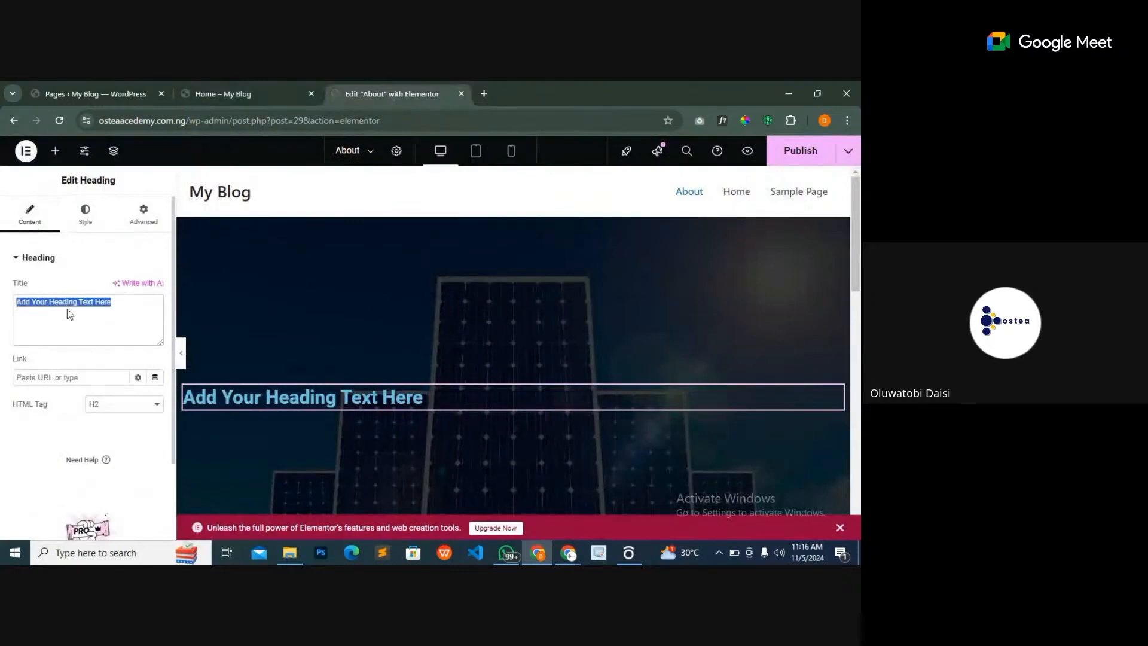
{"action": "right_click", "coordinate": [67, 309]}
{"action": "left_click", "coordinate": [120, 405]}
{"action": "left_click", "coordinate": [120, 408]}
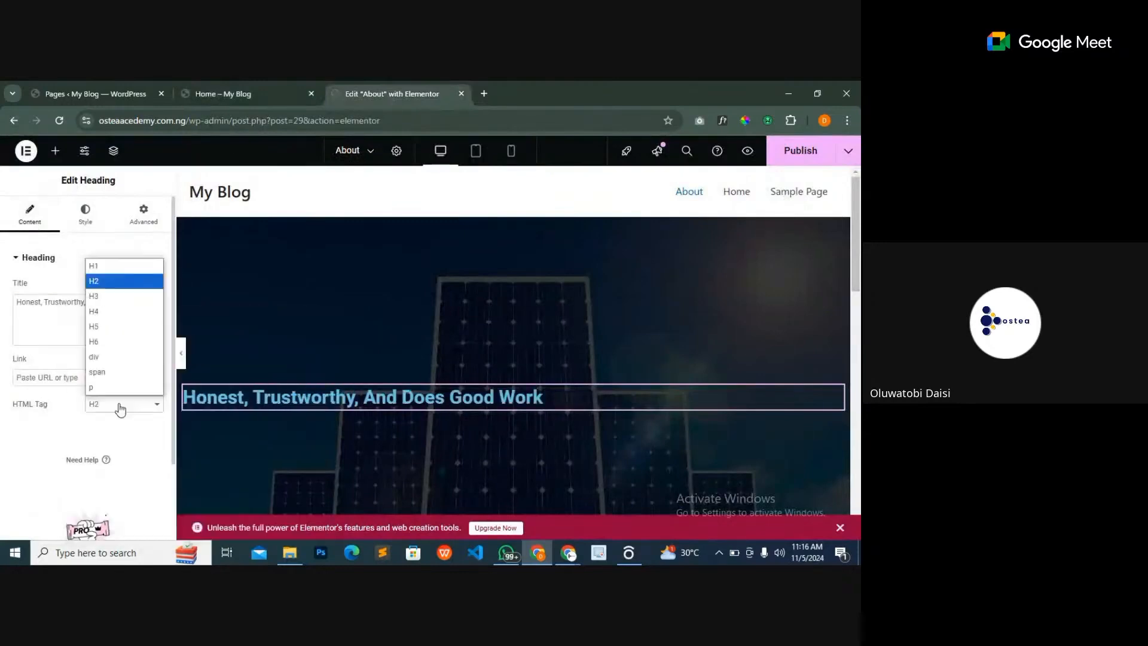
{"action": "left_click", "coordinate": [55, 330]}
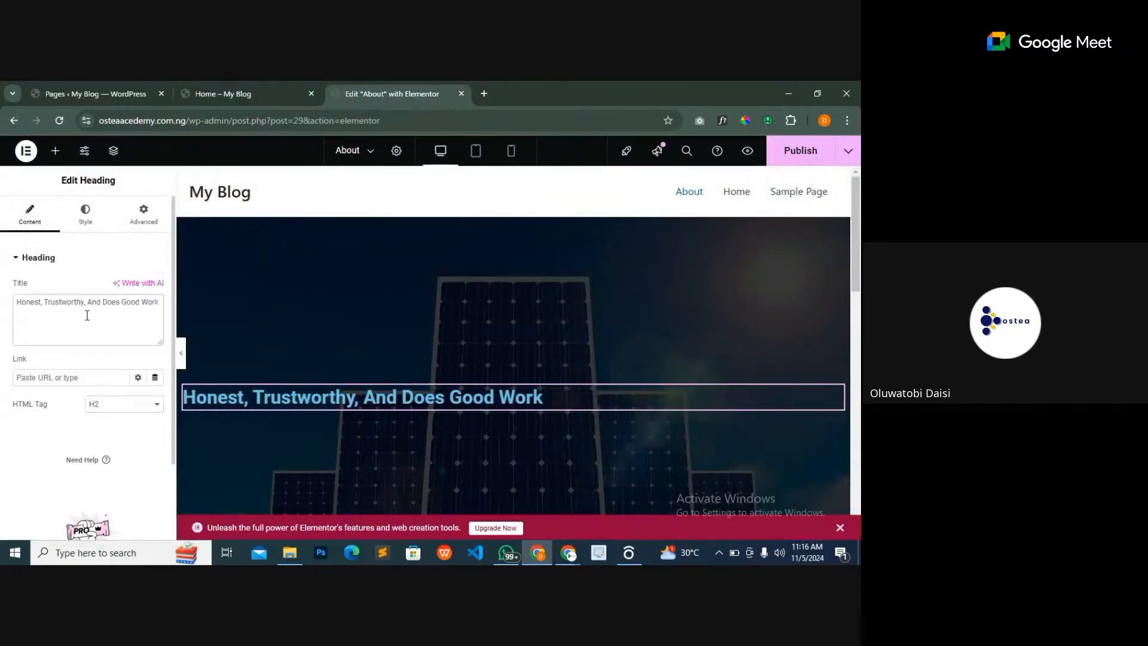
- Set the heading's custom width to 45%, then try Right text alignment and return it to Left
{"action": "left_click", "coordinate": [146, 220]}
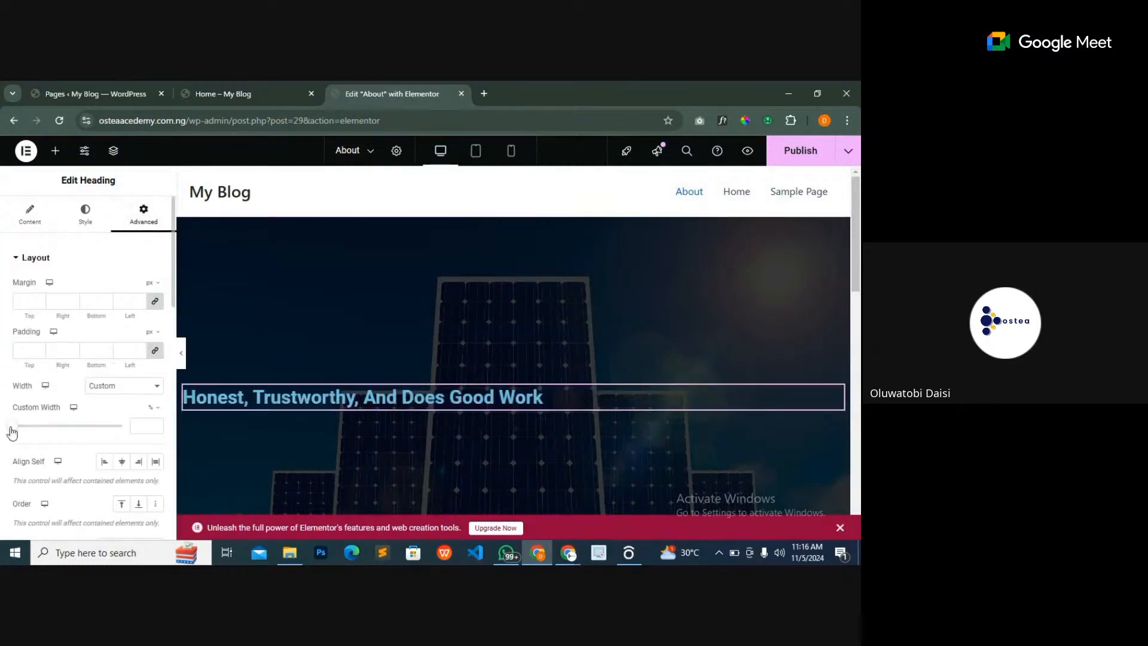
{"action": "left_click_drag", "start_coordinate": [12, 432], "coordinate": [61, 427]}
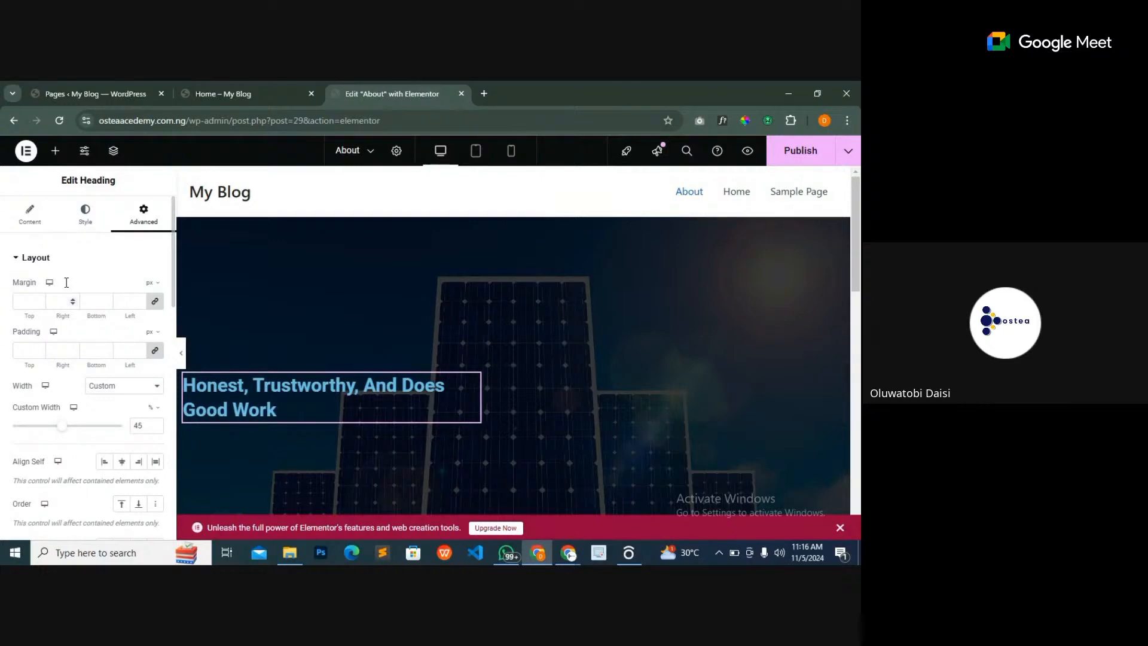
{"action": "left_click", "coordinate": [84, 214]}
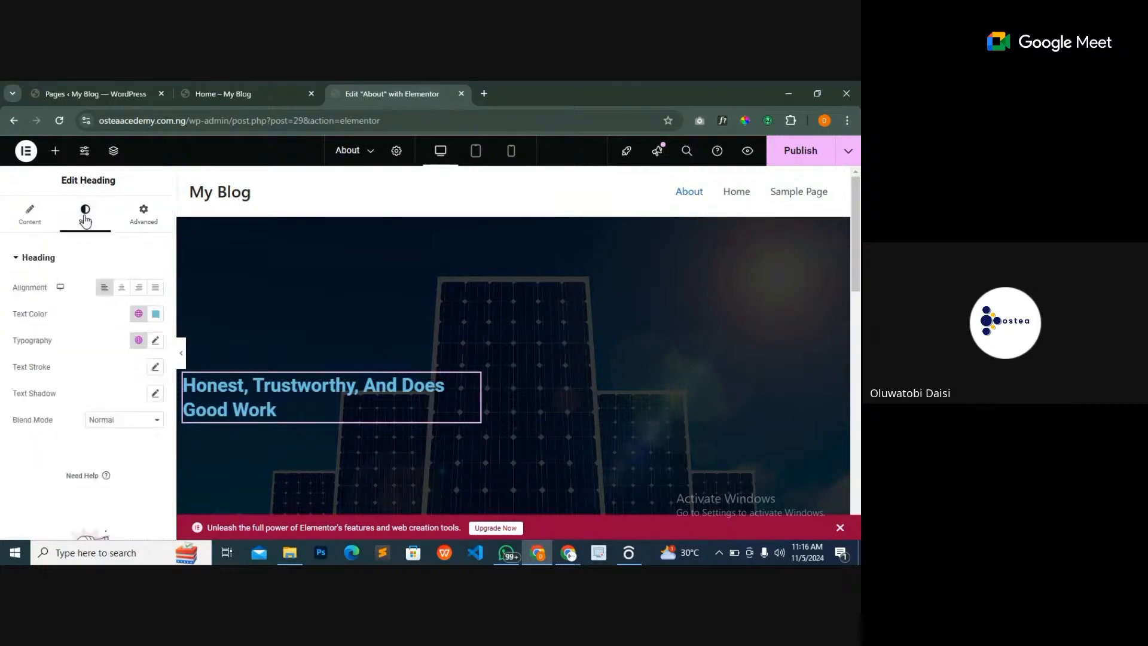
{"action": "left_click", "coordinate": [139, 286]}
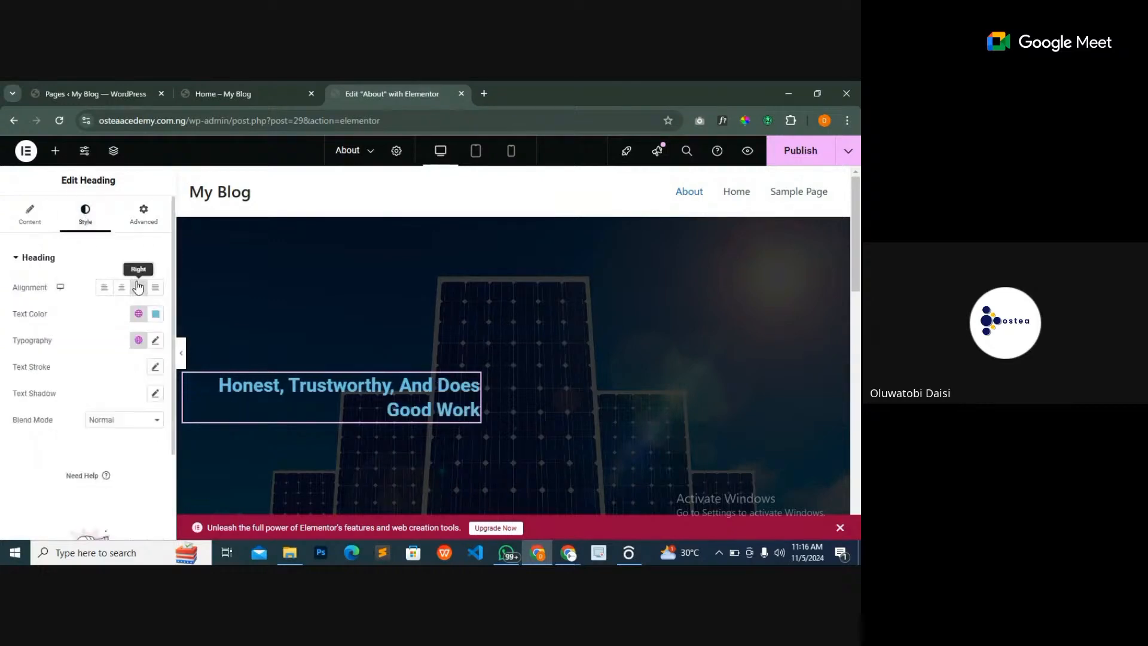
{"action": "left_click", "coordinate": [105, 289]}
- Set the heading's Align Self to Center and widen its custom width to 74%
{"action": "left_click", "coordinate": [147, 219]}
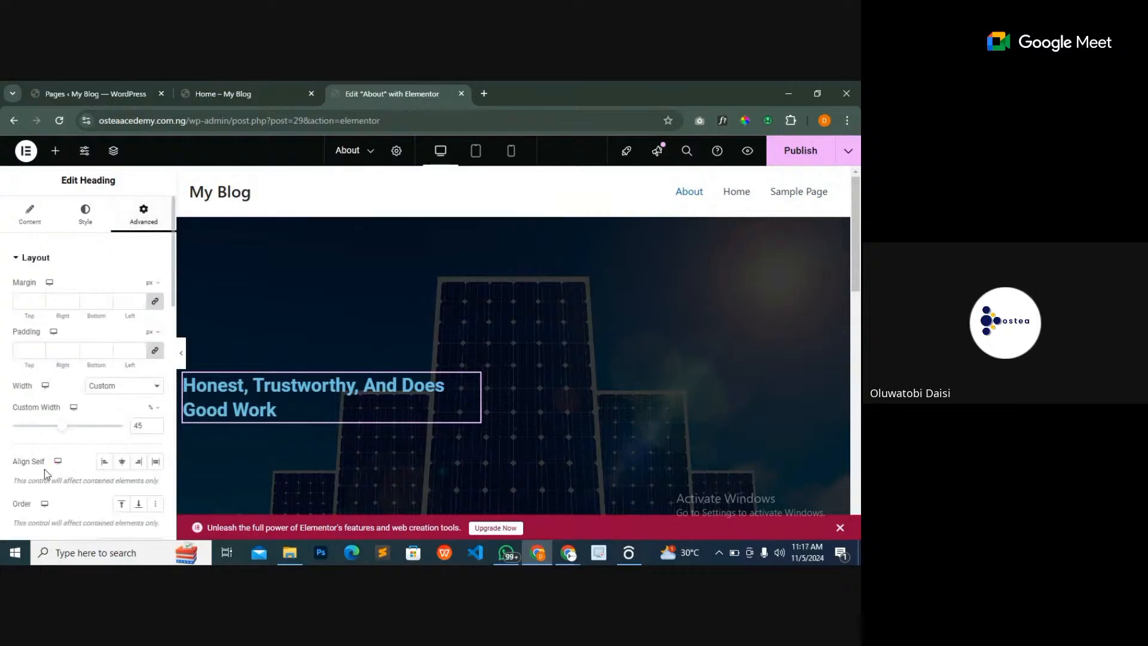
{"action": "scroll", "coordinate": [82, 459], "scroll_direction": "down", "scroll_amount": 1}
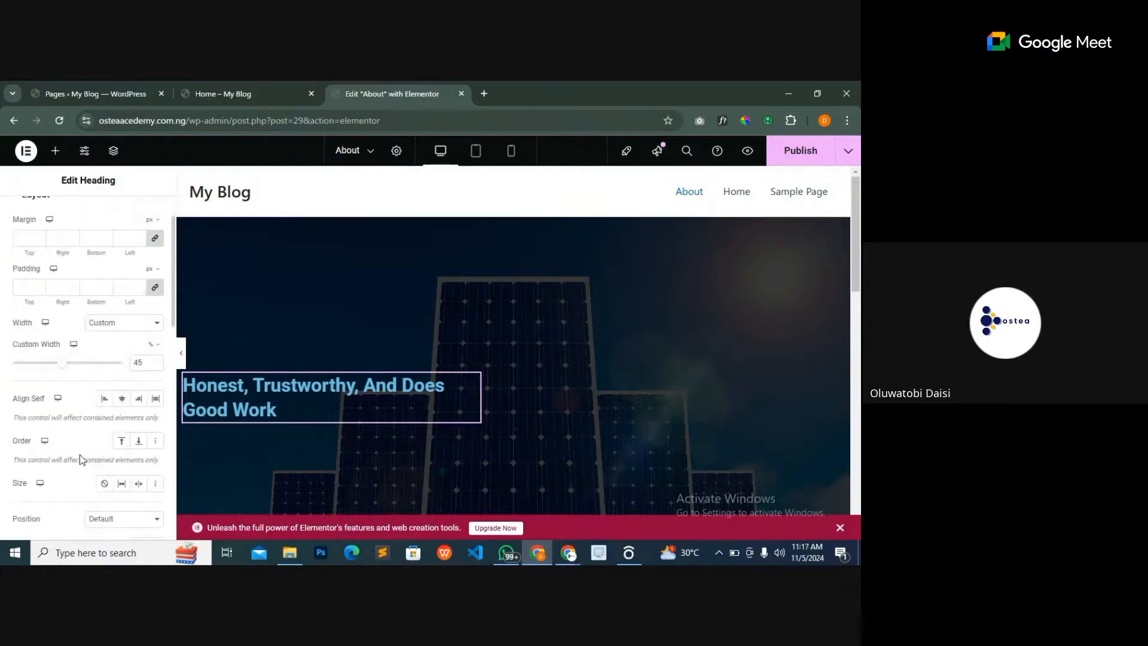
{"action": "left_click", "coordinate": [122, 400]}
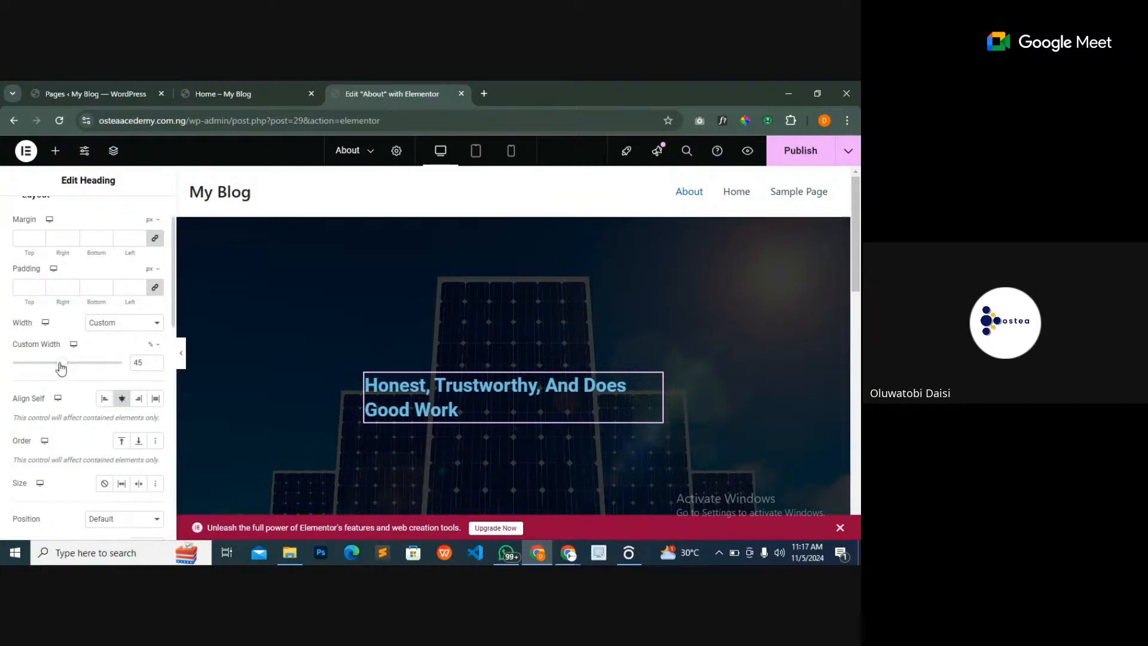
{"action": "left_click_drag", "start_coordinate": [61, 367], "coordinate": [99, 363]}
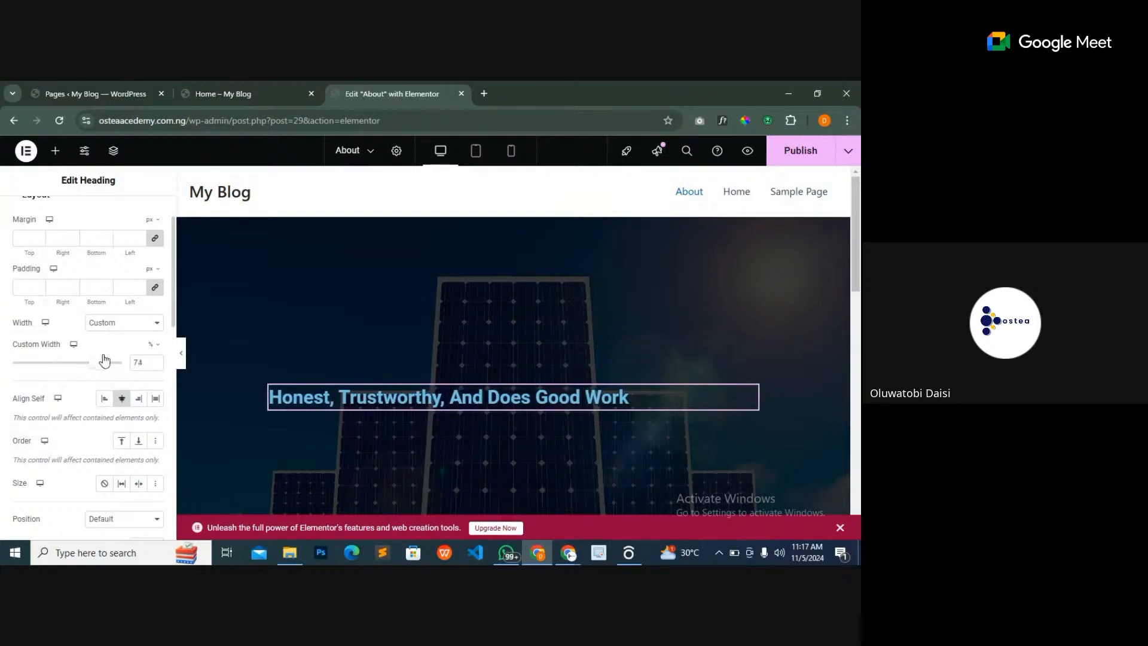
- Compare with the Home page's hero, try End and Start for the heading's Align Self, and return it to Center
{"action": "left_click", "coordinate": [235, 90]}
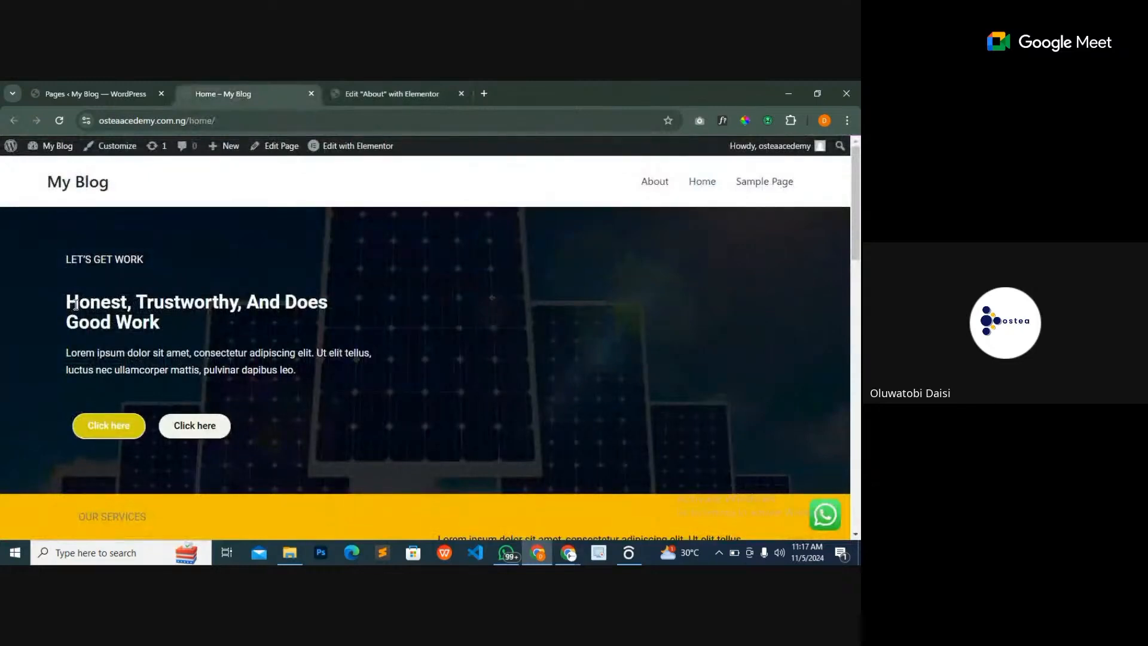
{"action": "left_click", "coordinate": [372, 88]}
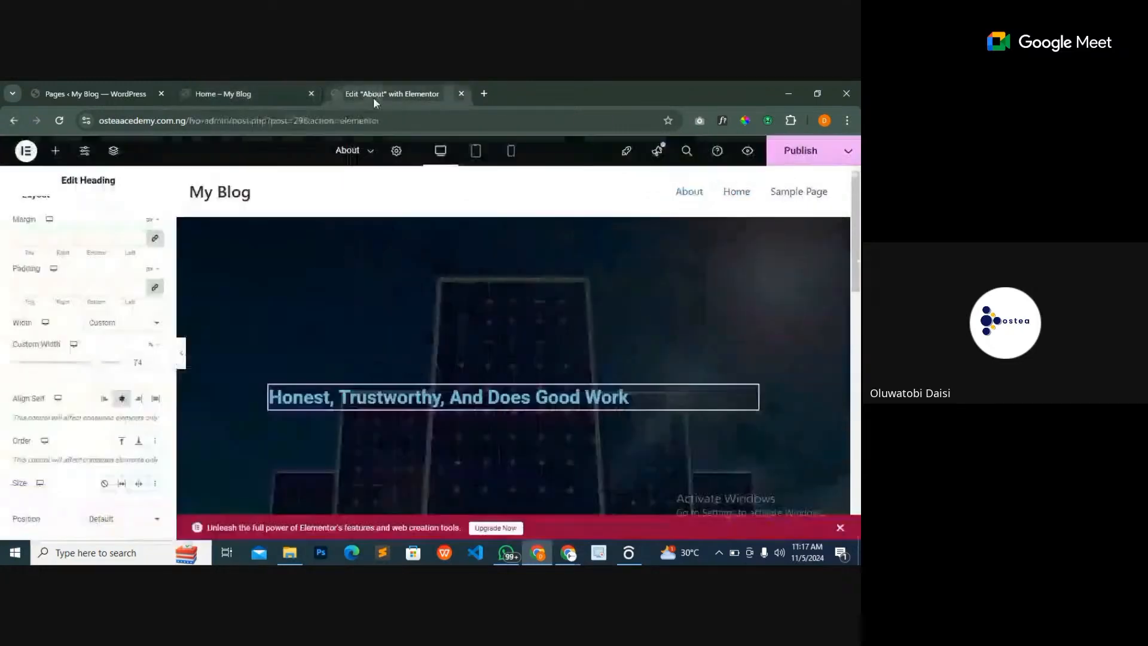
{"action": "left_click", "coordinate": [139, 401]}
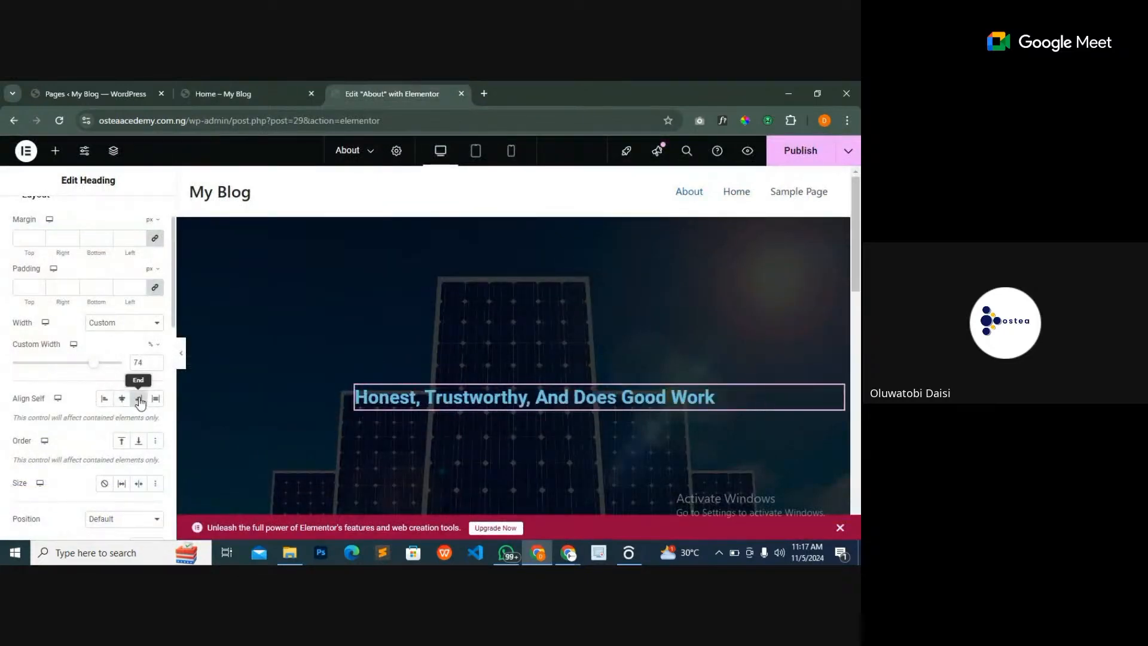
{"action": "double_click", "coordinate": [121, 401]}
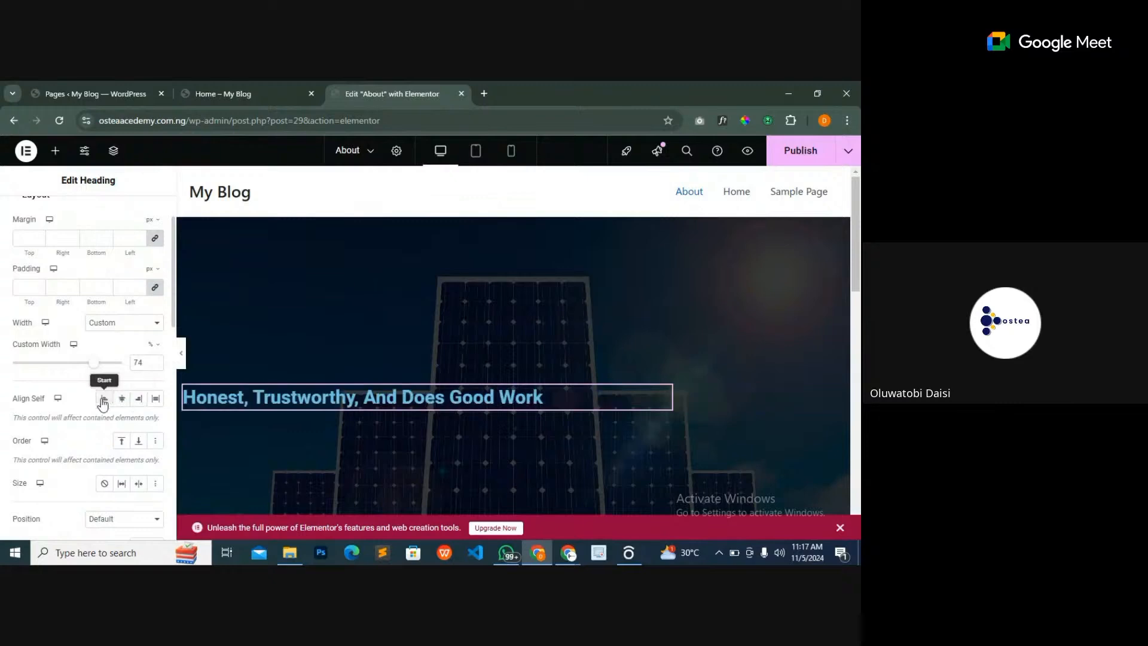
{"action": "left_click", "coordinate": [120, 401]}
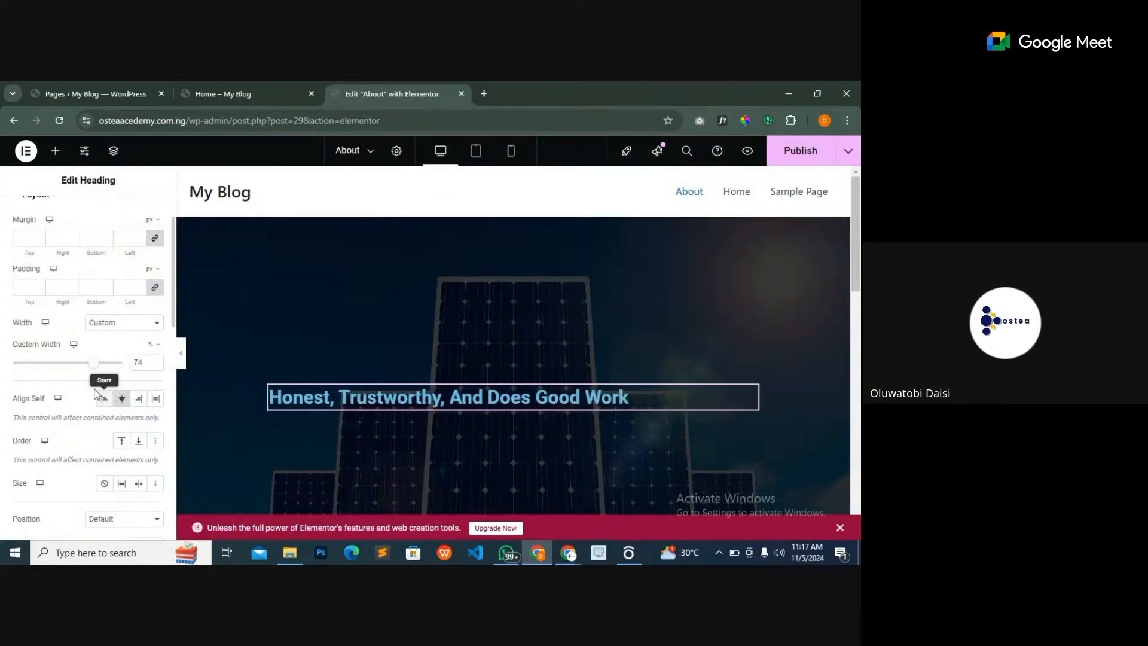
- Reduce the heading's custom width to 51% and compare it with the Home page's hero heading
{"action": "left_click_drag", "start_coordinate": [96, 366], "coordinate": [70, 366]}
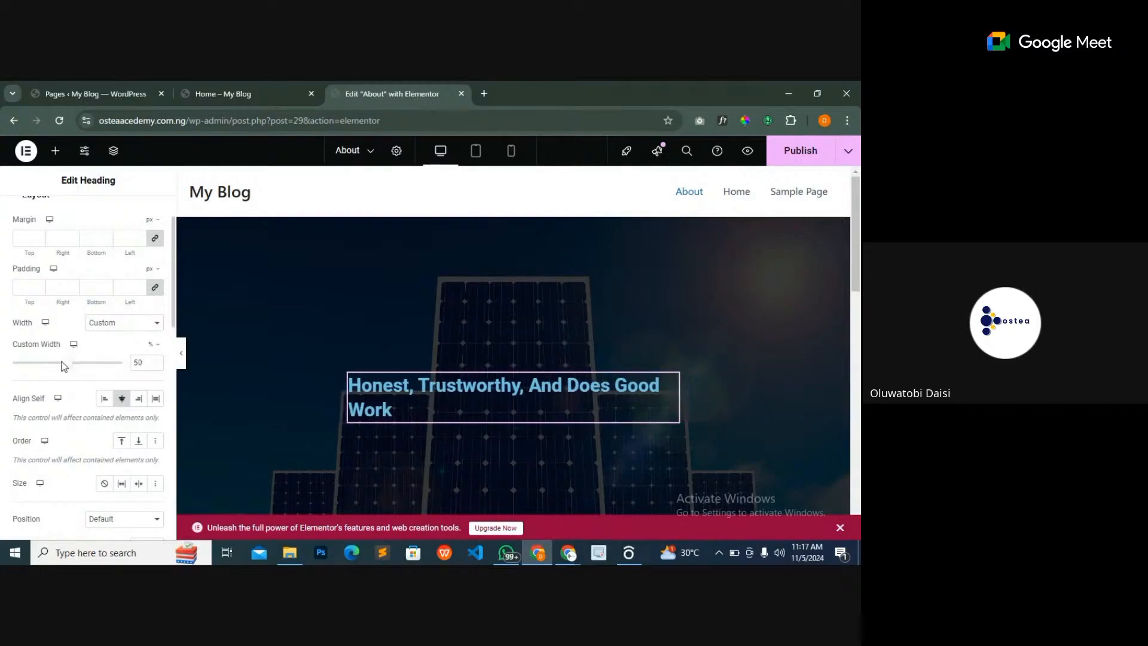
{"action": "left_click_drag", "start_coordinate": [68, 368], "coordinate": [68, 366]}
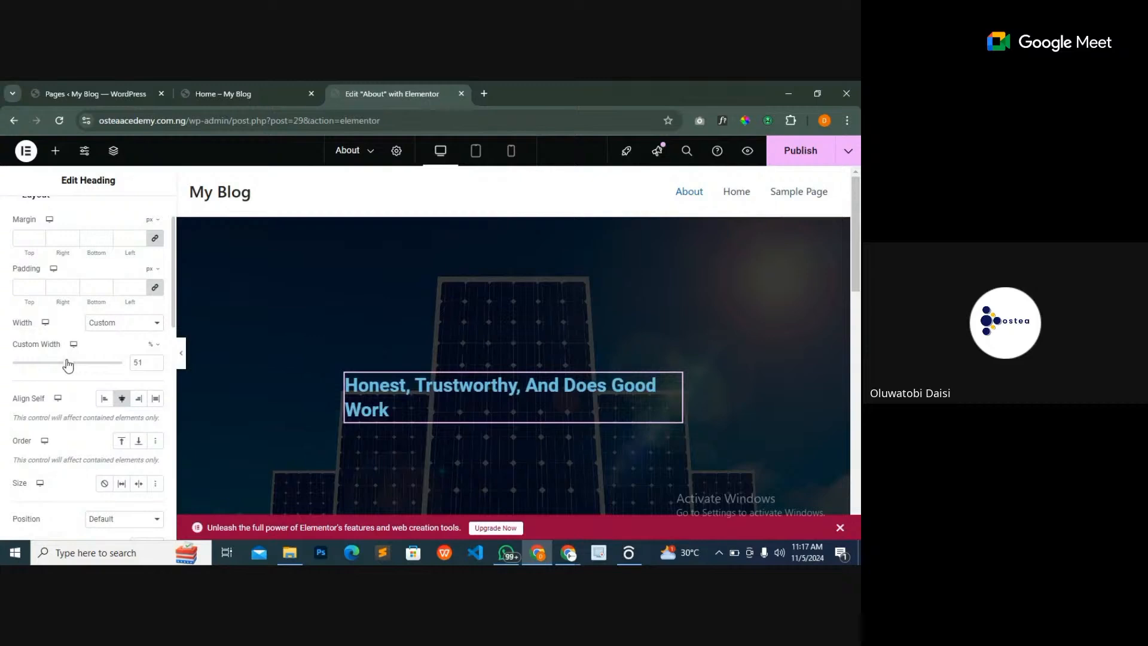
{"action": "left_click", "coordinate": [243, 94]}
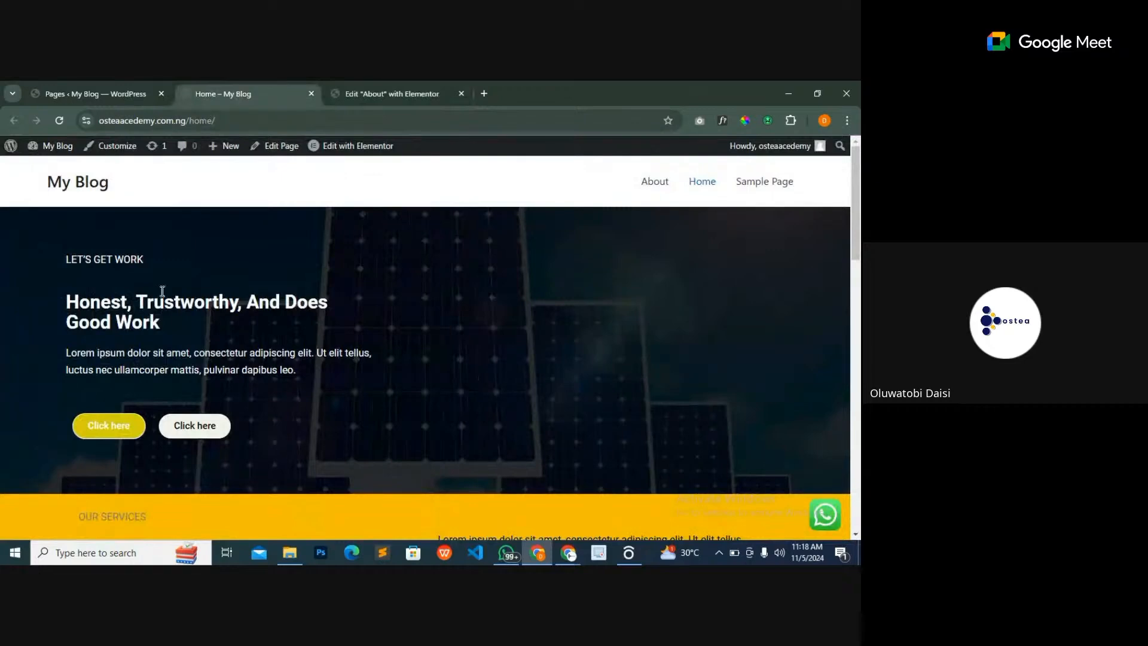
{"action": "left_click", "coordinate": [380, 94]}
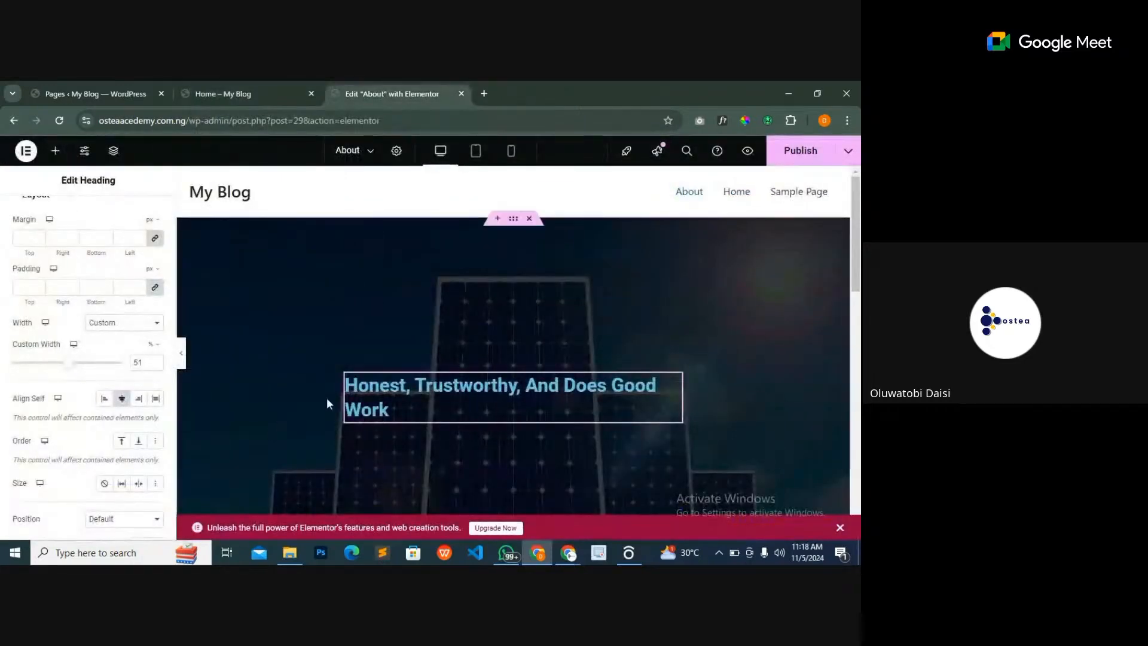
- Change the heading's text color to near-white and compare it with the Home page's hero heading
{"action": "scroll", "coordinate": [75, 383], "scroll_direction": "up", "scroll_amount": 2}
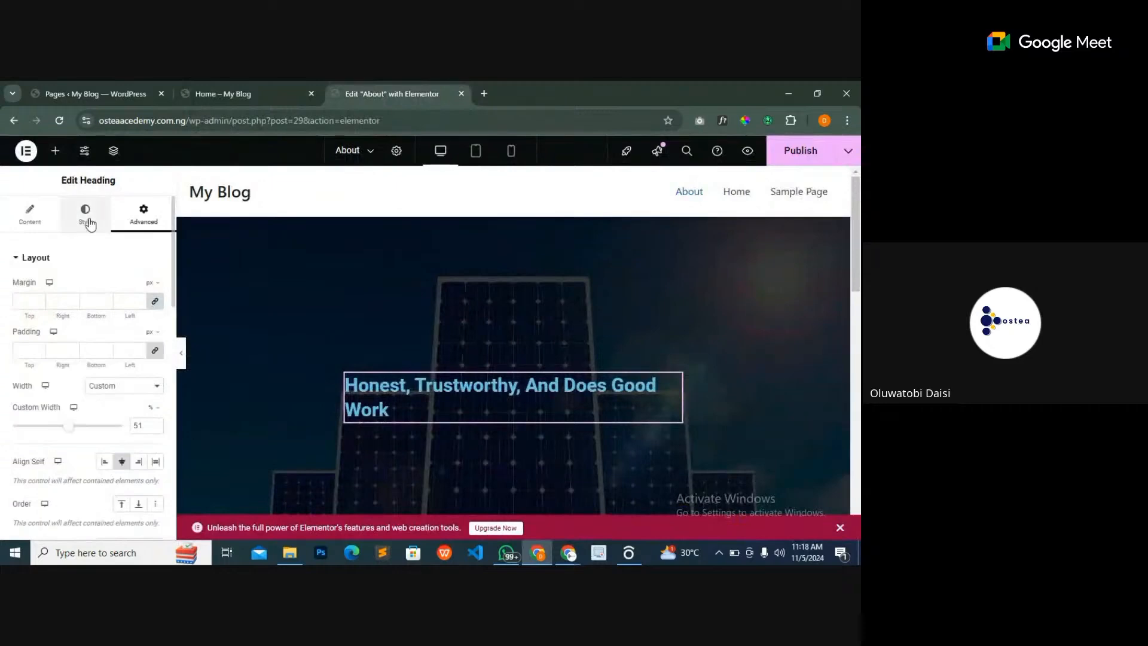
{"action": "left_click", "coordinate": [87, 221]}
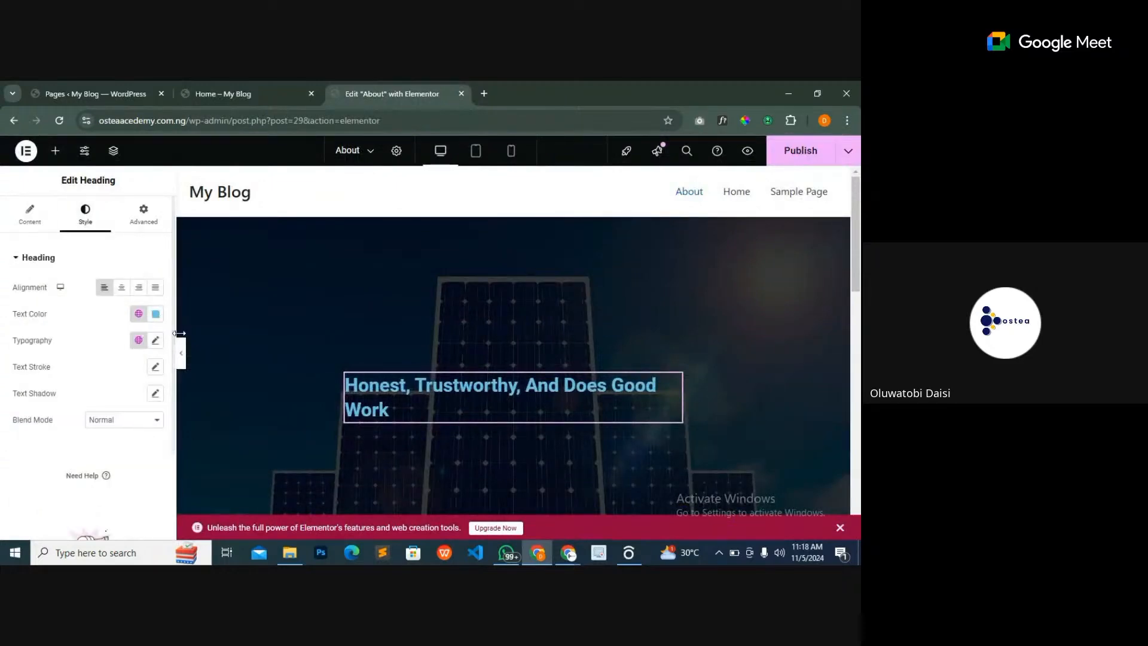
{"action": "left_click", "coordinate": [156, 313]}
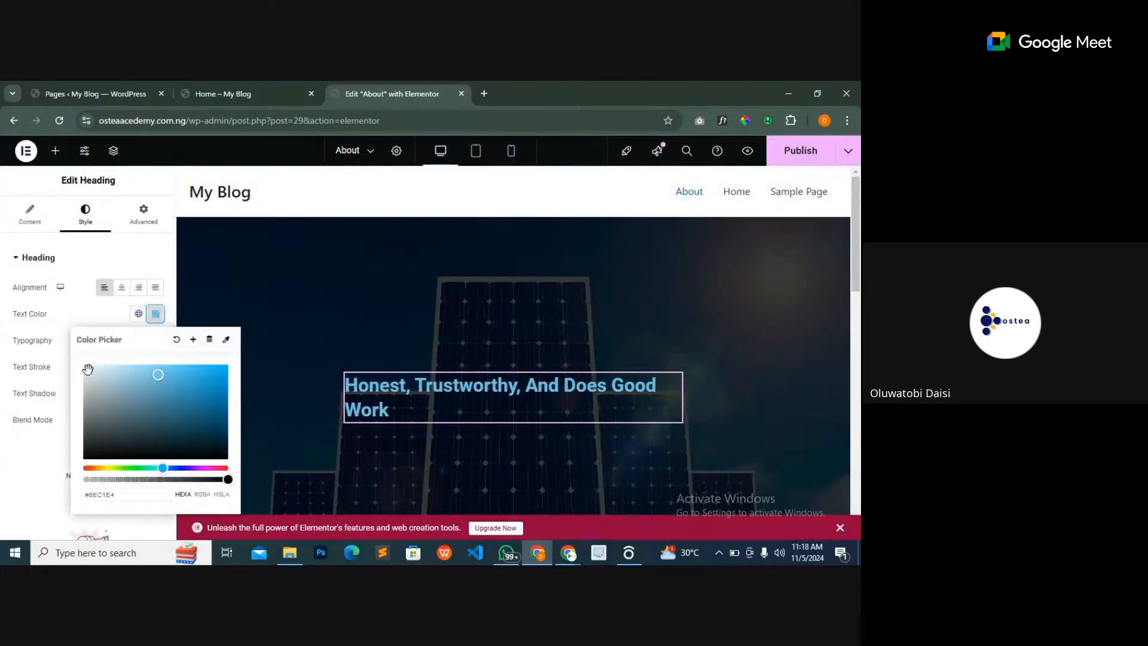
{"action": "left_click", "coordinate": [84, 366]}
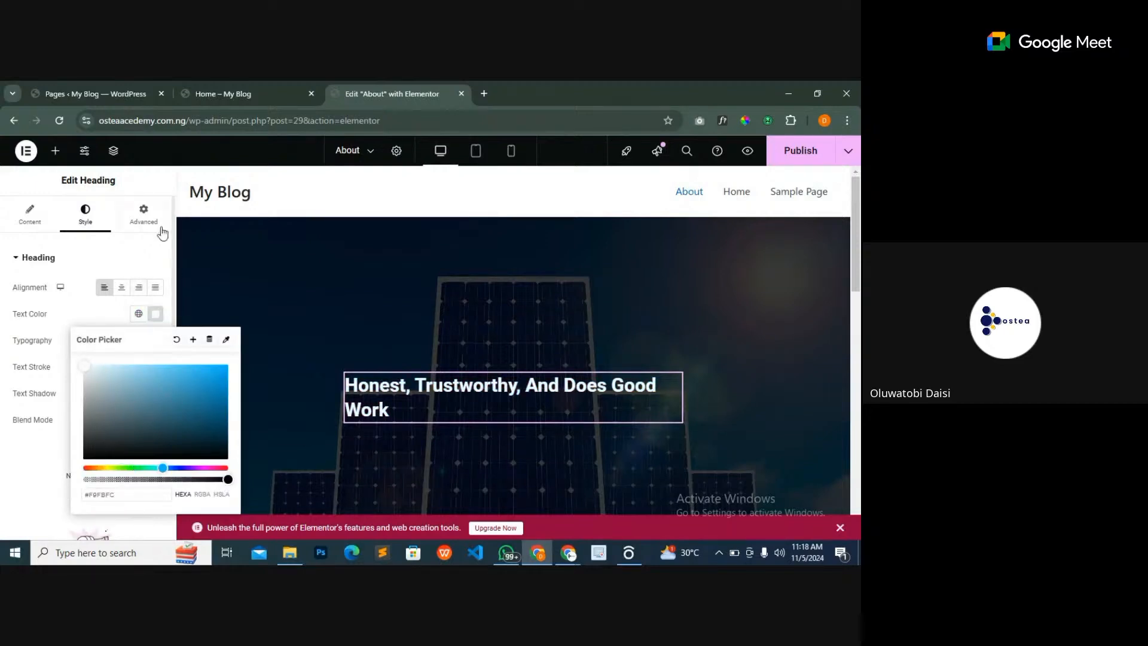
{"action": "left_click", "coordinate": [259, 94]}
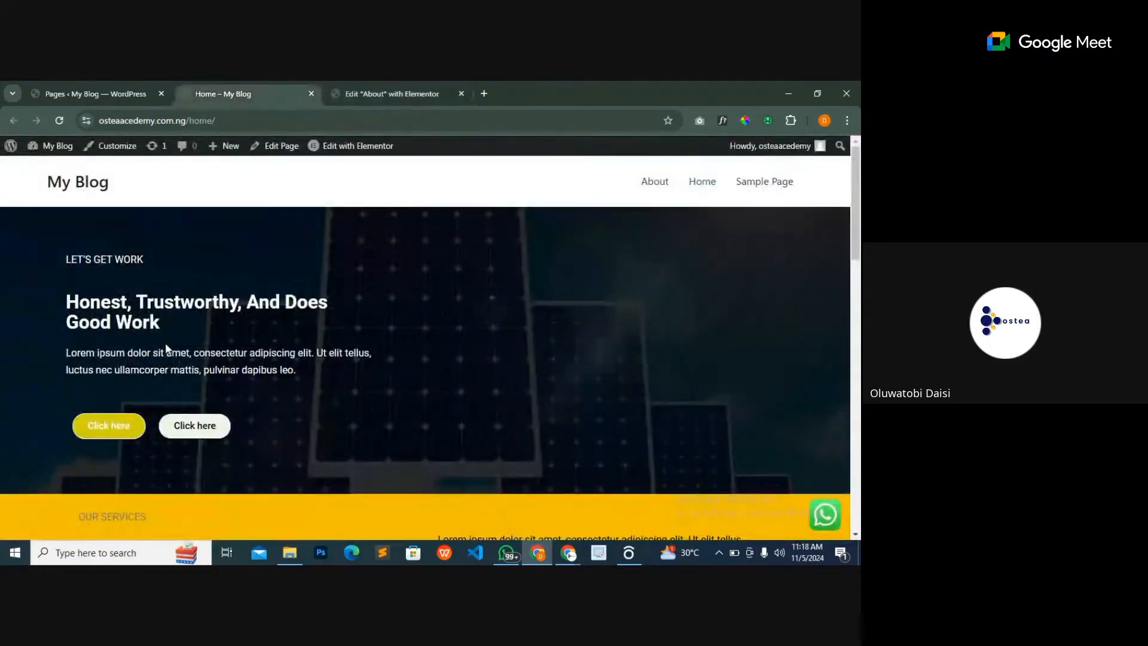
{"action": "left_click", "coordinate": [382, 93]}
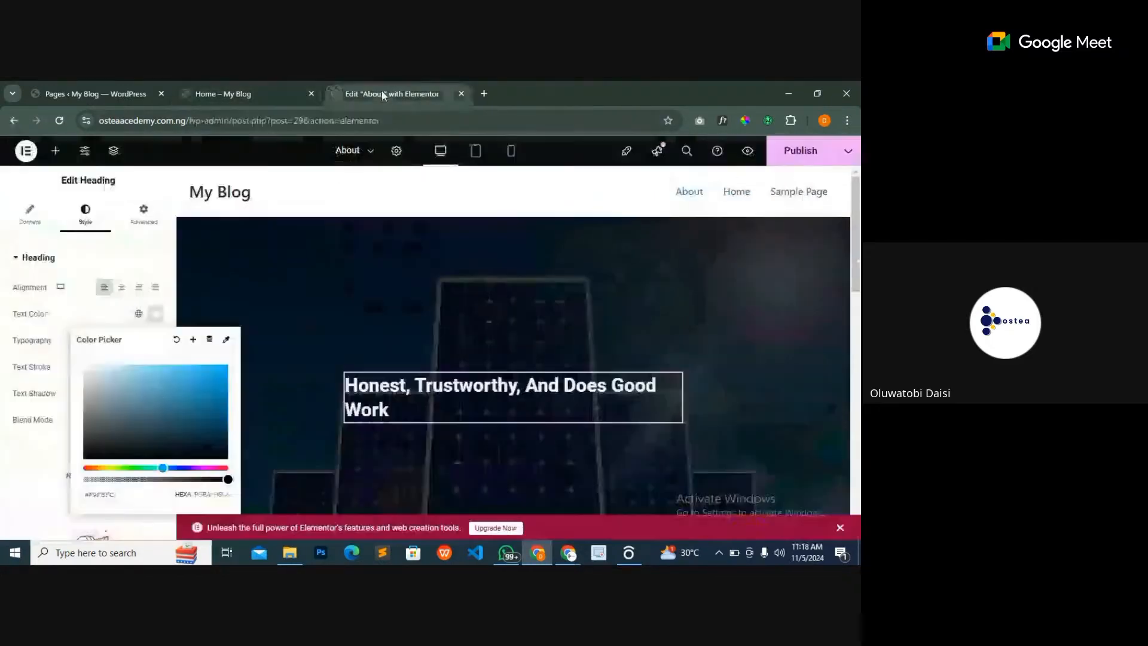
- Add a Text Editor widget below the hero heading and compare it with the Home page's hero paragraph
{"action": "left_click", "coordinate": [55, 151]}
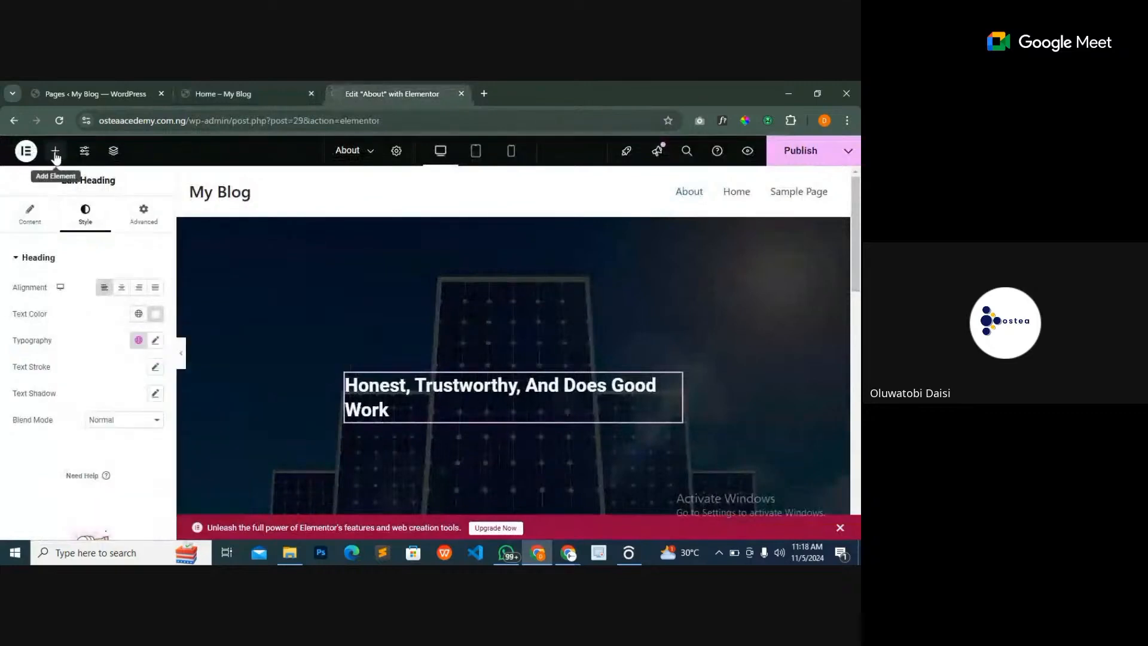
{"action": "scroll", "coordinate": [61, 402], "scroll_direction": "down", "scroll_amount": 1}
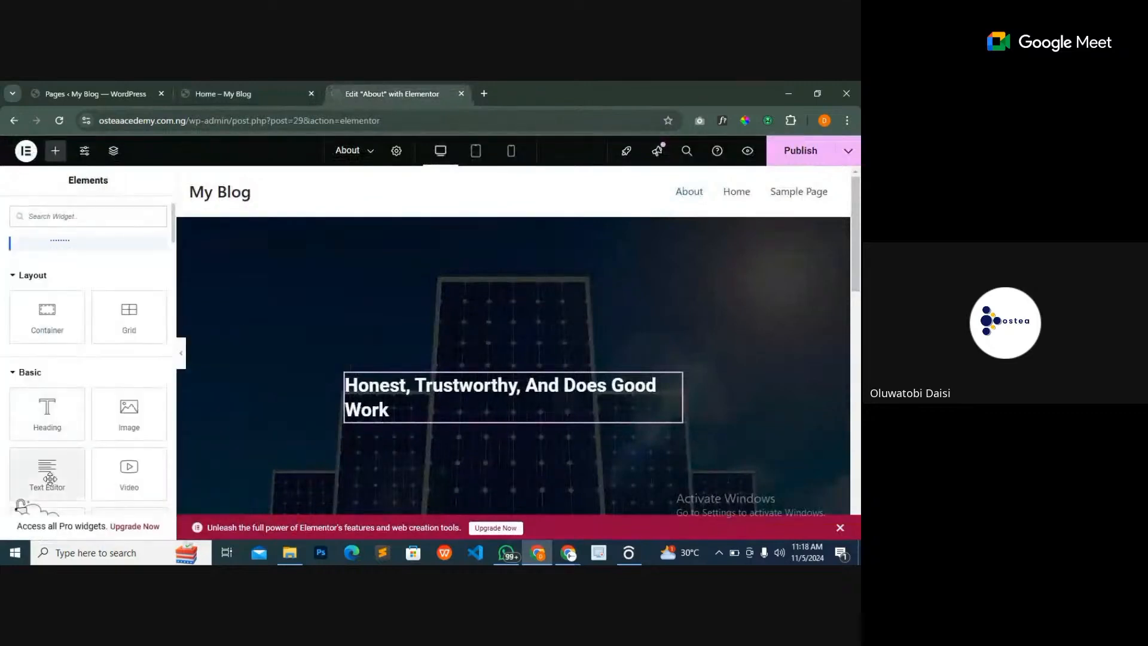
{"action": "left_click_drag", "start_coordinate": [49, 478], "coordinate": [439, 409]}
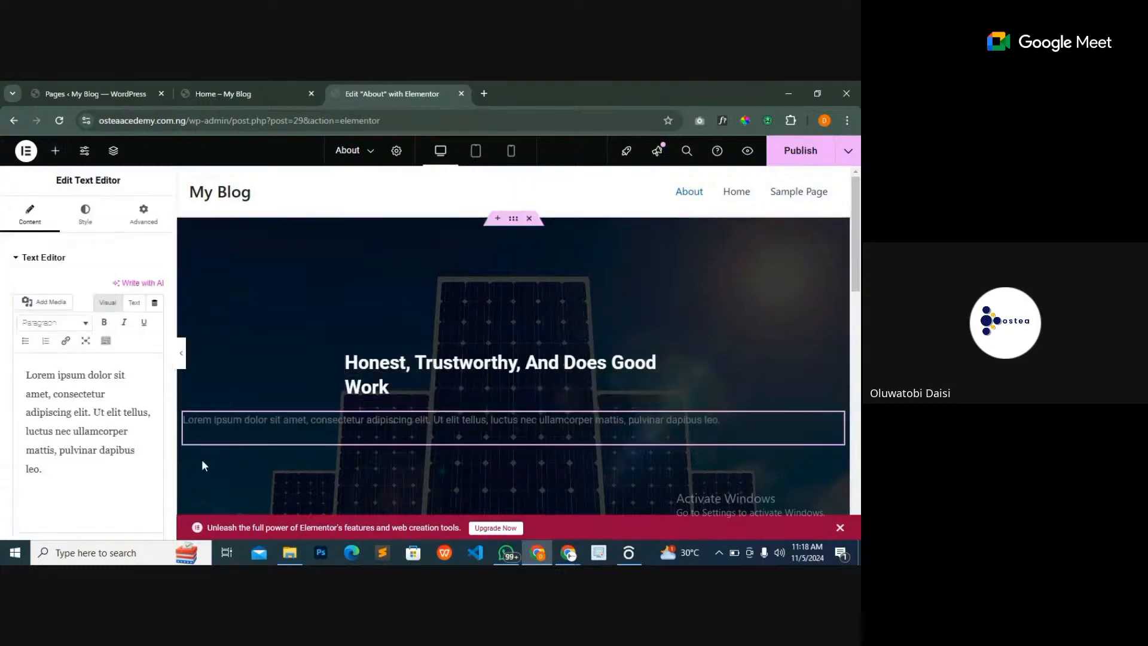
{"action": "left_click", "coordinate": [224, 89]}
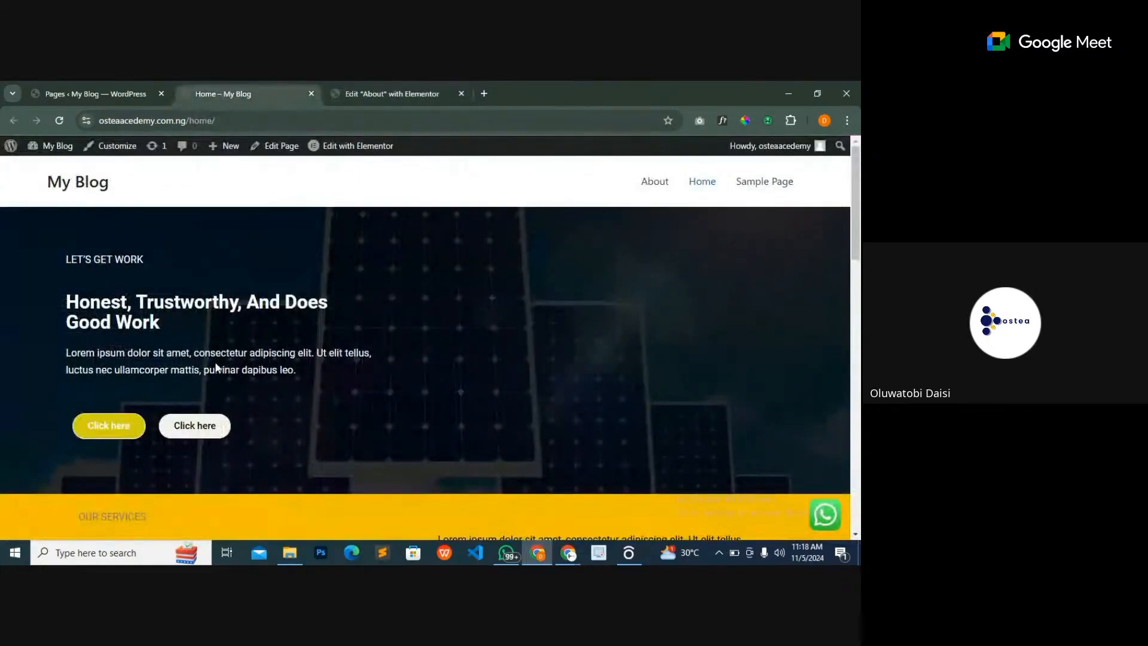
{"action": "left_click", "coordinate": [366, 91]}
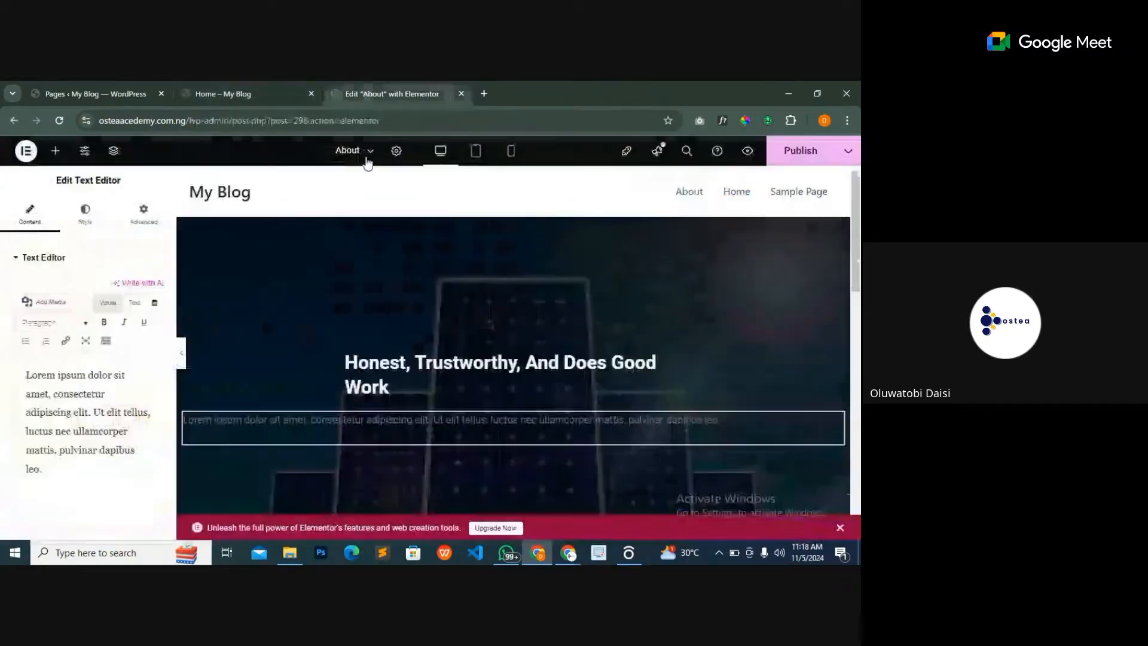
- Give the paragraph a custom width of 53% and set its Align Self to Center
{"action": "left_click", "coordinate": [157, 214]}
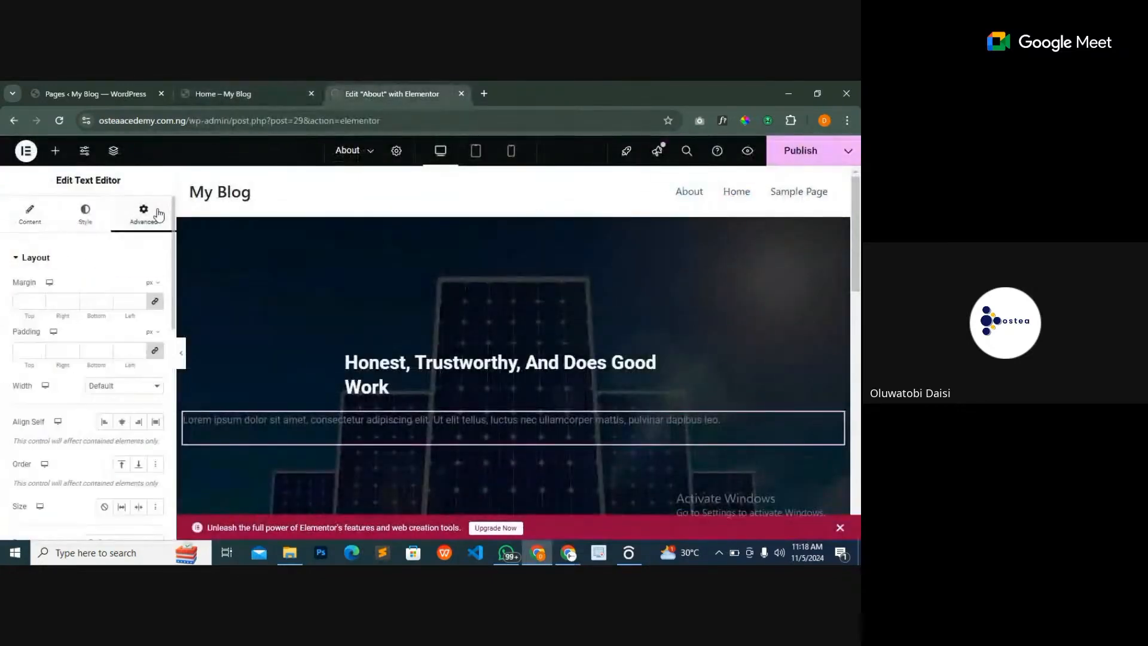
{"action": "left_click", "coordinate": [151, 394]}
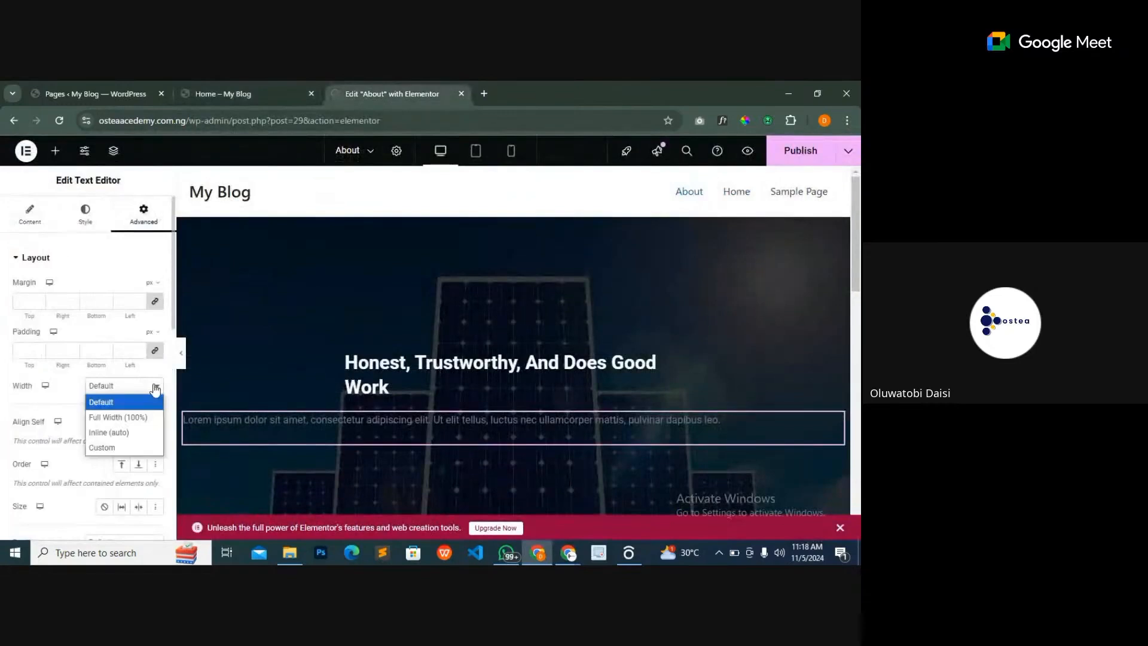
{"action": "left_click", "coordinate": [125, 444]}
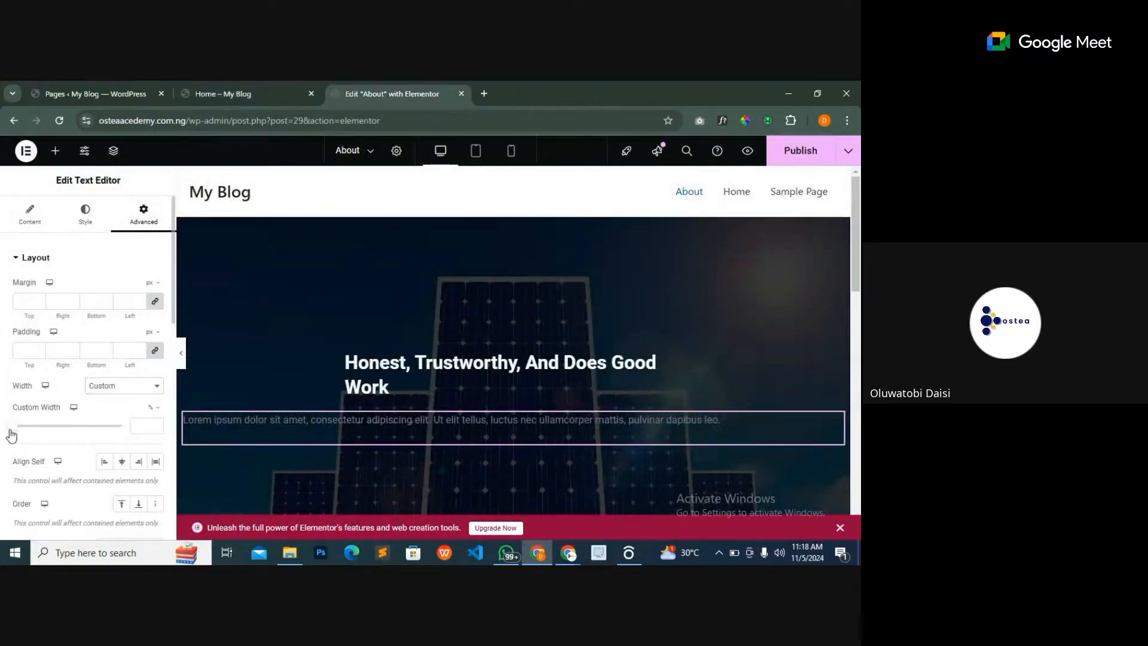
{"action": "left_click_drag", "start_coordinate": [11, 436], "coordinate": [70, 432]}
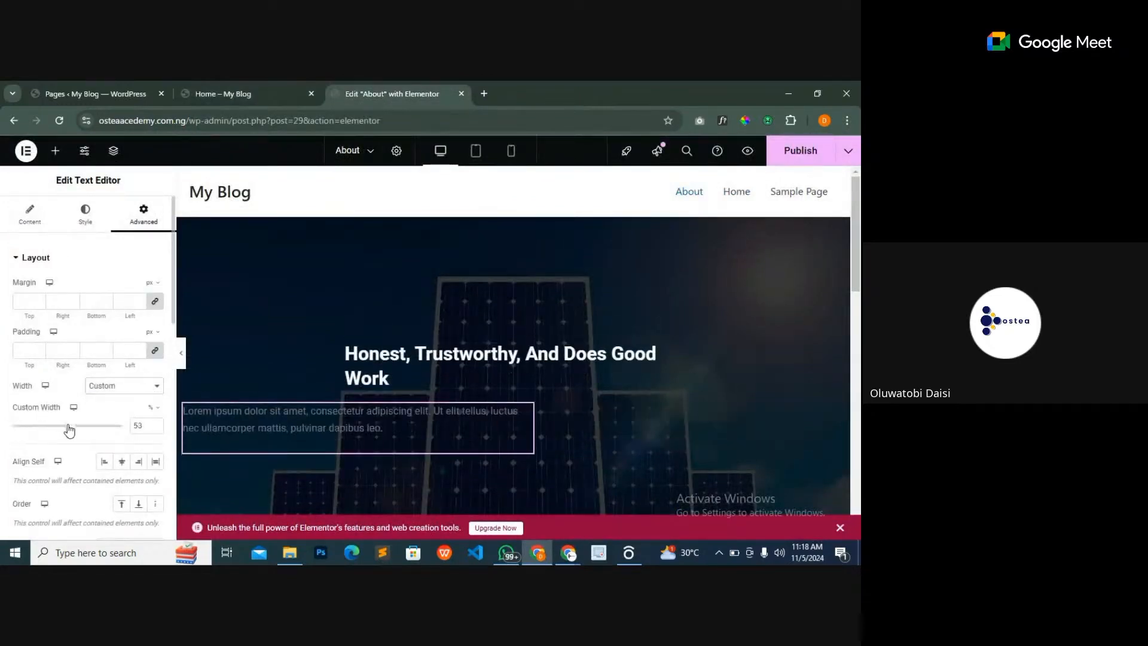
{"action": "left_click", "coordinate": [124, 462]}
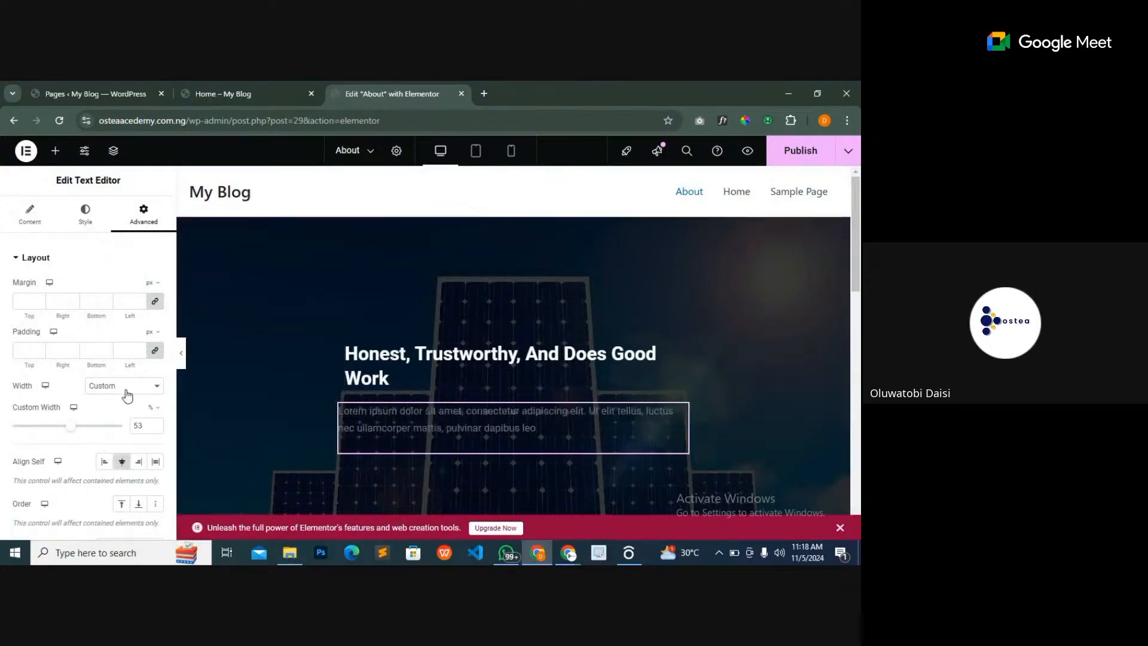
- Change the paragraph's text color to near-white (#EBE7E7)
{"action": "left_click", "coordinate": [85, 224]}
{"action": "left_click", "coordinate": [155, 313]}
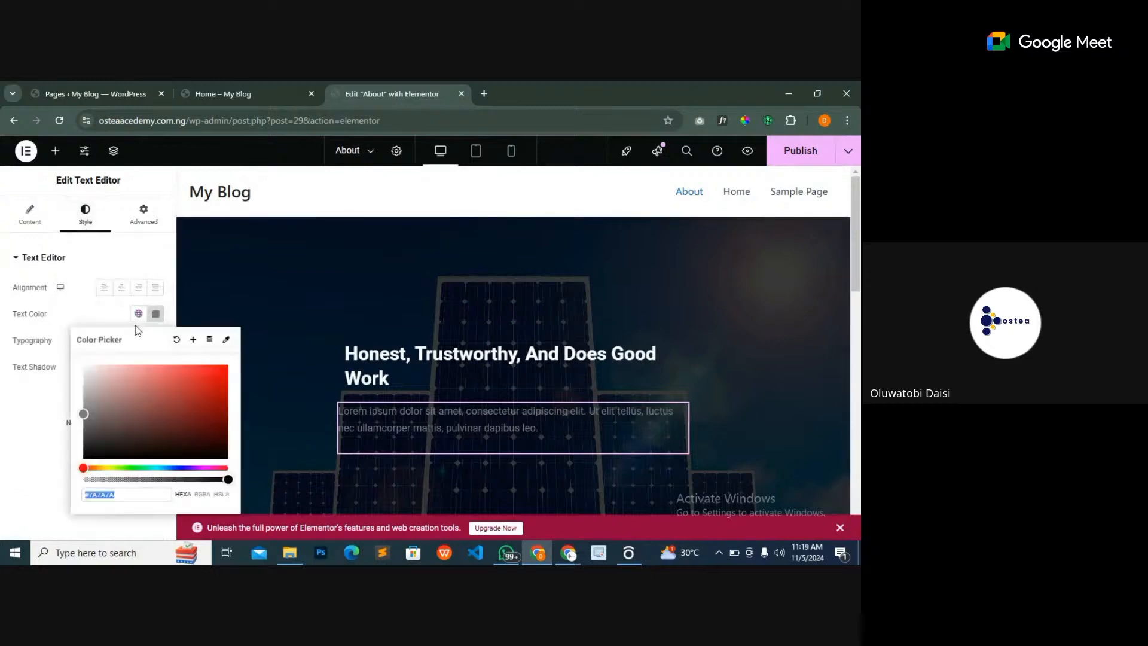
{"action": "left_click", "coordinate": [84, 371]}
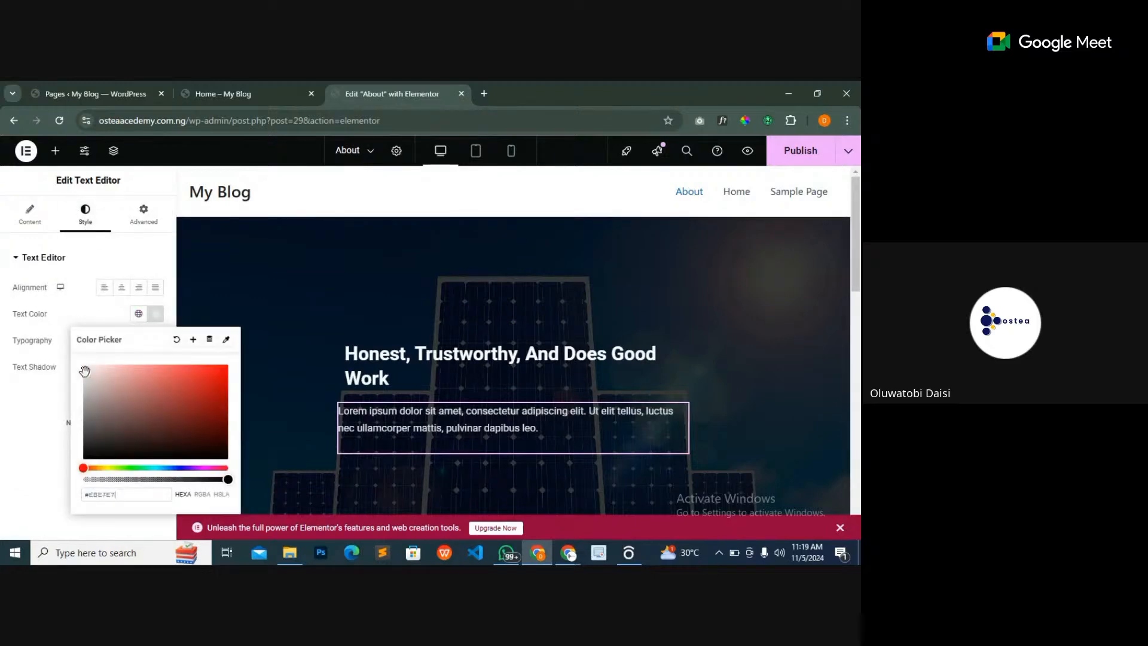
{"action": "left_click", "coordinate": [134, 263]}
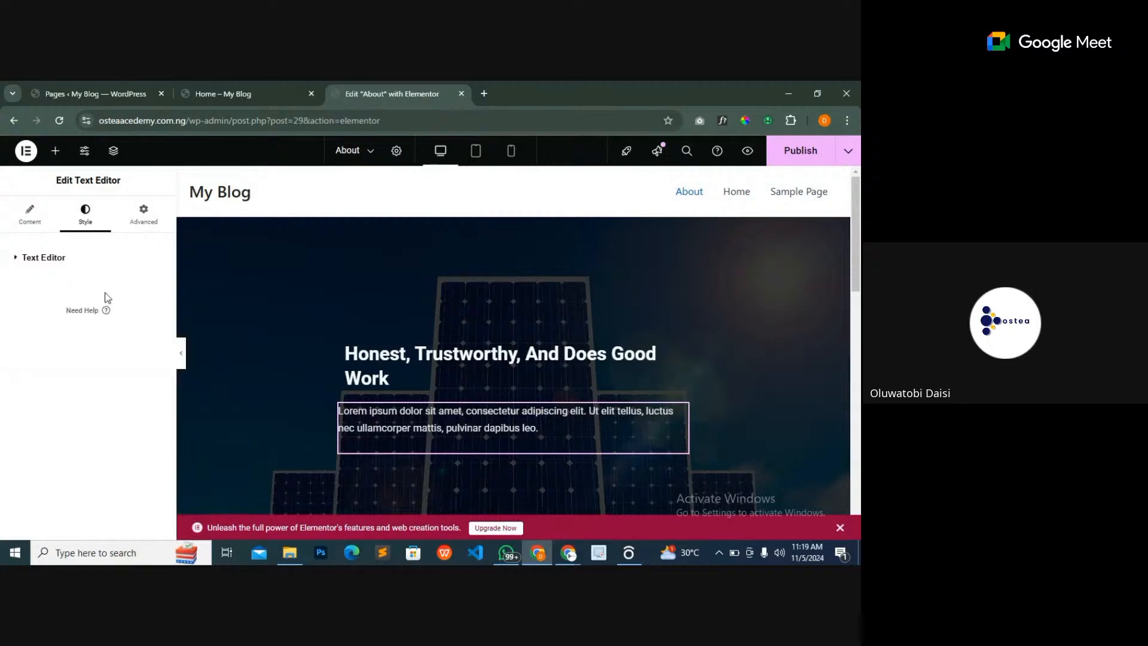
{"action": "left_click", "coordinate": [48, 263]}
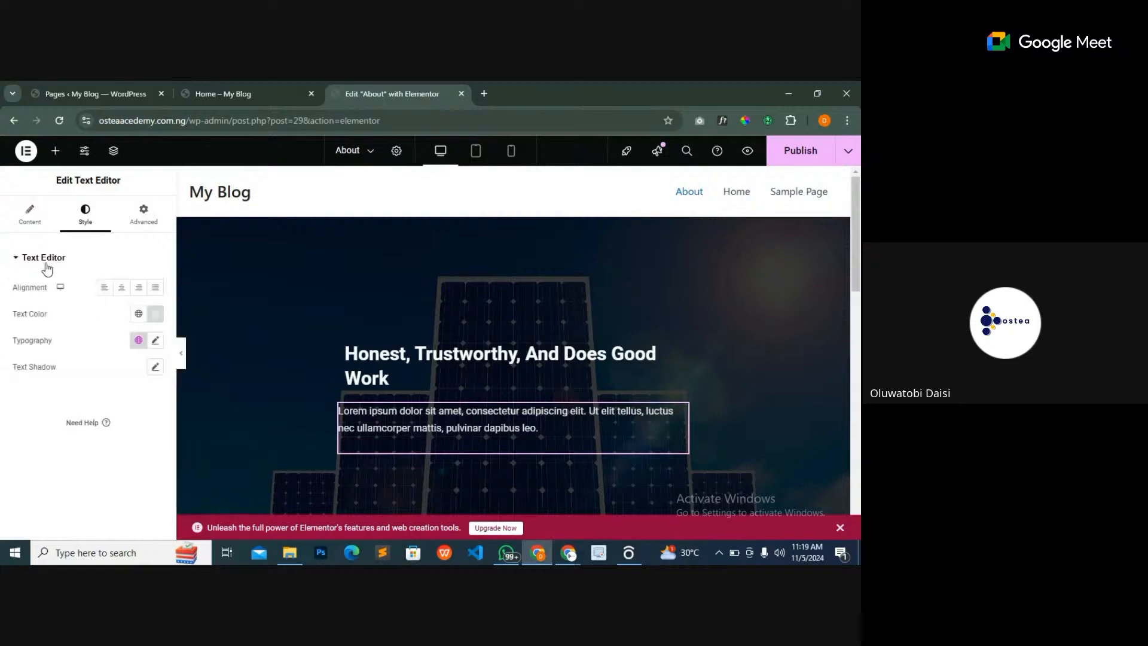
- Try Left and Center text alignment on the paragraph, ending on Center
{"action": "left_click", "coordinate": [104, 290]}
{"action": "left_click", "coordinate": [122, 289]}
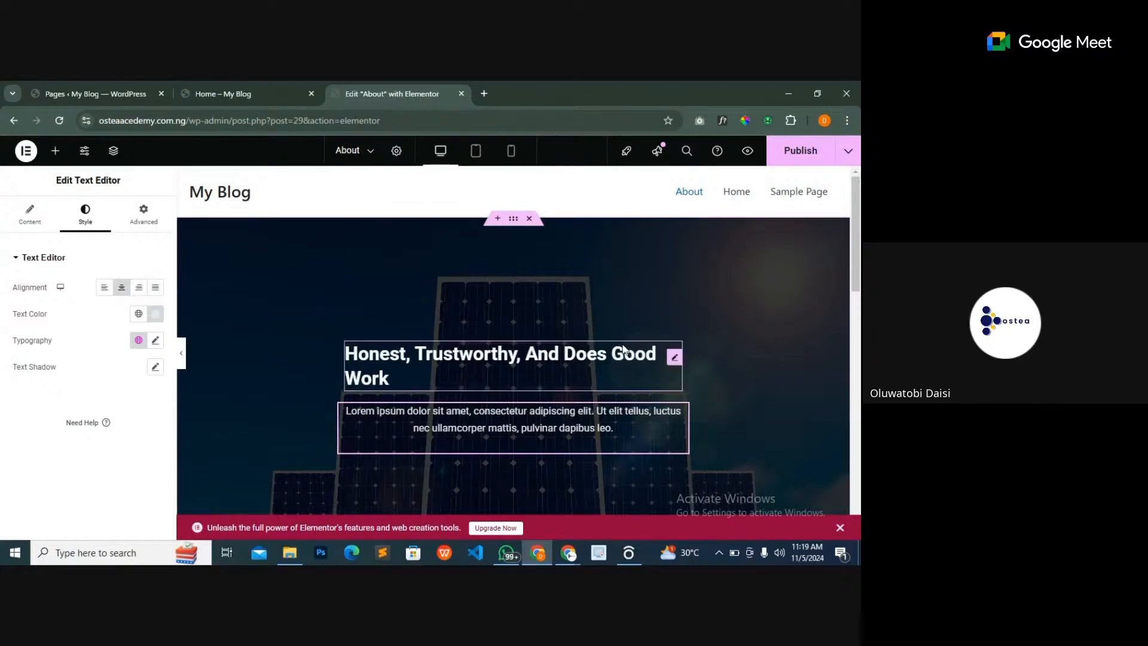
{"action": "left_click", "coordinate": [106, 290]}
{"action": "left_click", "coordinate": [127, 290]}
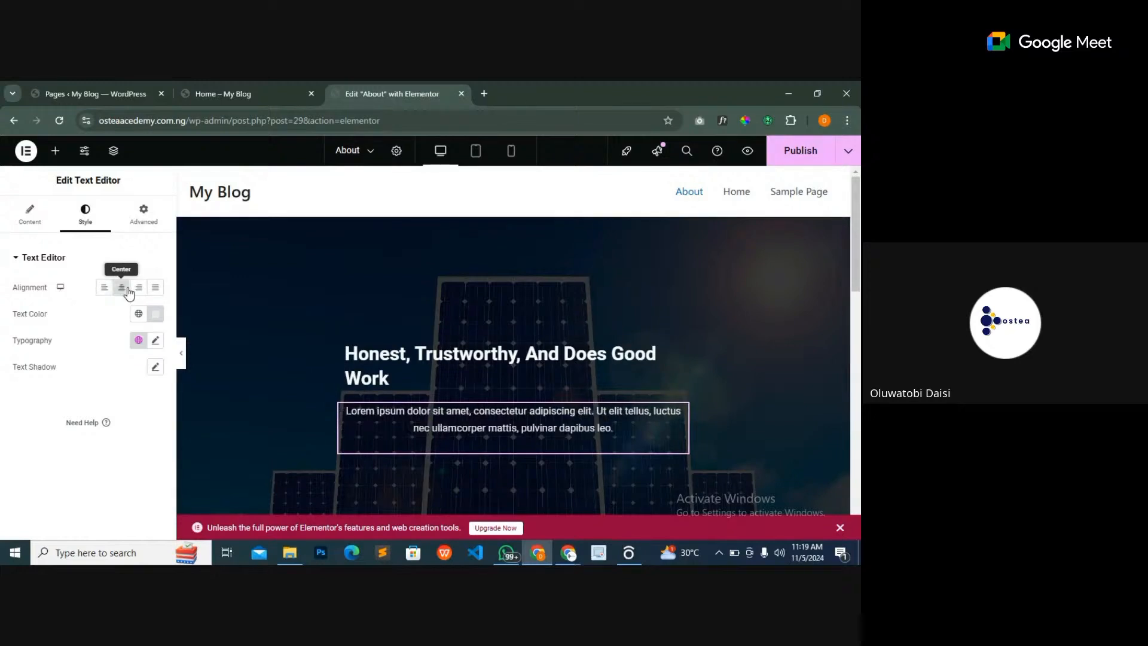
- Try Center and Right text alignment on the hero heading and return it to Left
{"action": "left_click", "coordinate": [378, 354]}
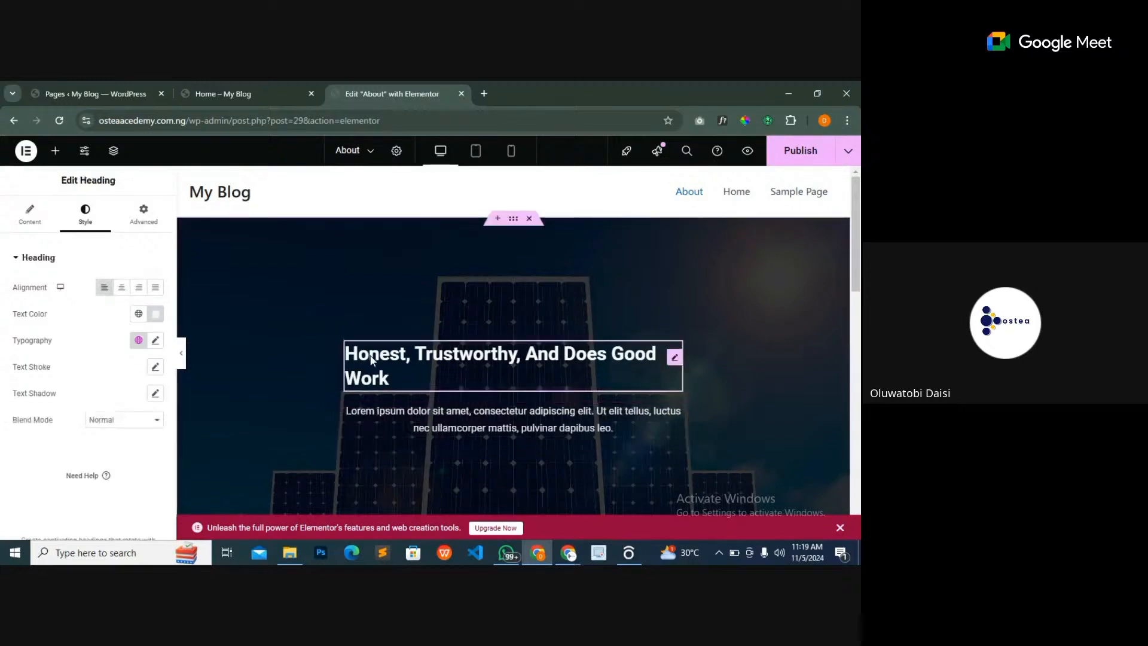
{"action": "left_click", "coordinate": [122, 288]}
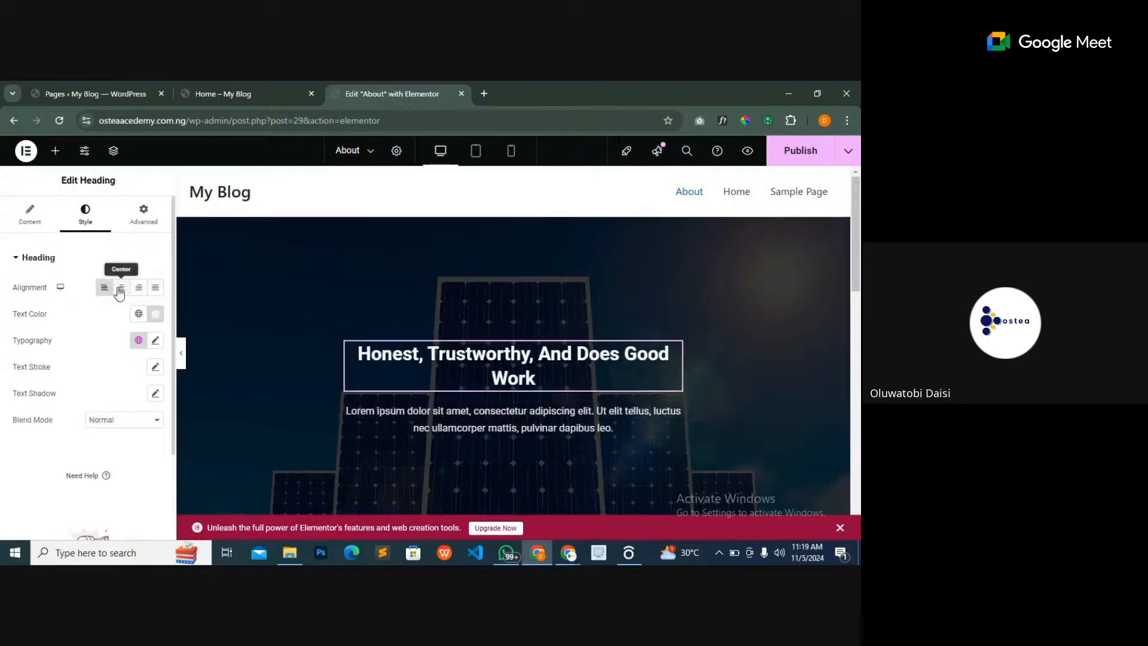
{"action": "left_click", "coordinate": [138, 288]}
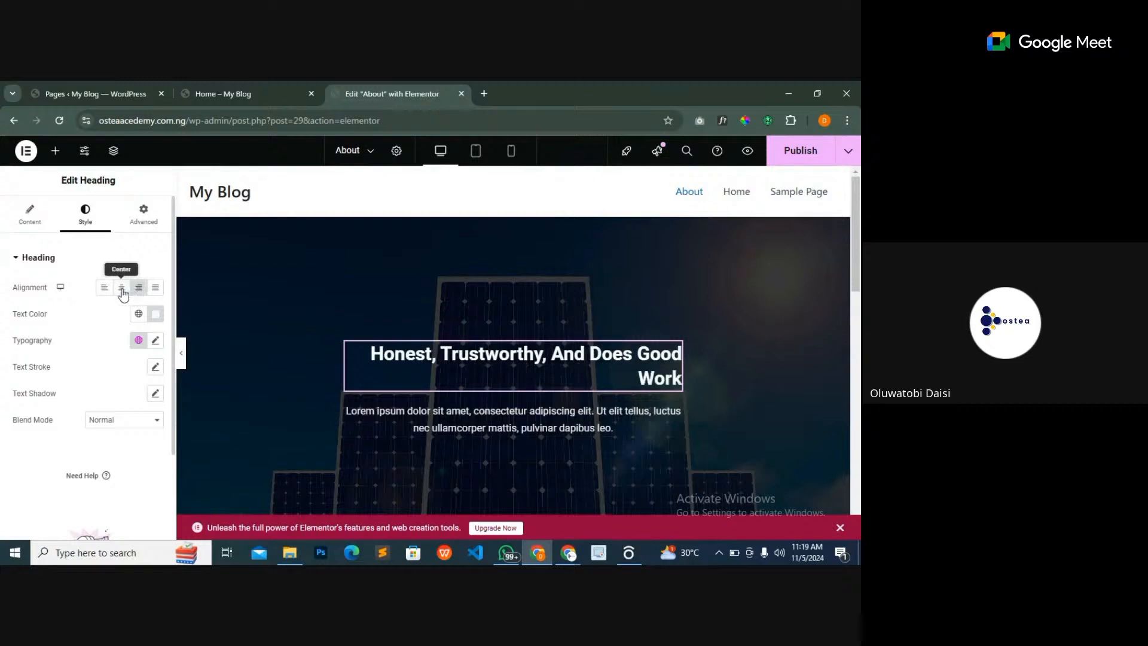
{"action": "left_click", "coordinate": [122, 289]}
{"action": "left_click", "coordinate": [105, 288]}
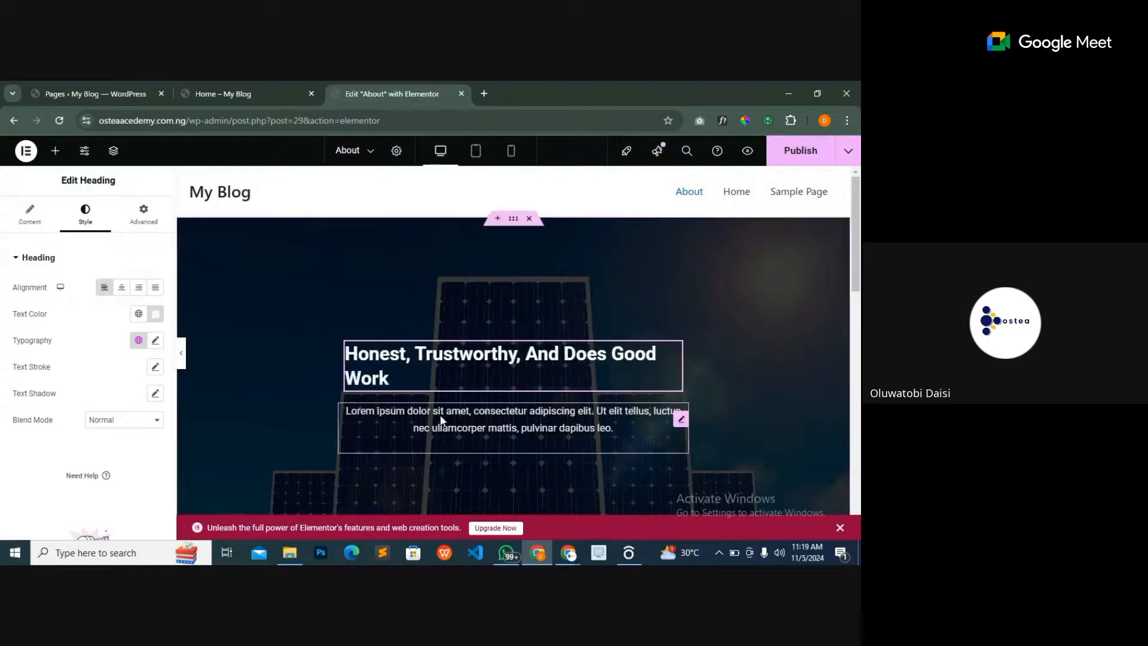
- Set the text alignment of the paragraph below the heading to Left
{"action": "left_click", "coordinate": [418, 420]}
{"action": "left_click", "coordinate": [105, 288]}
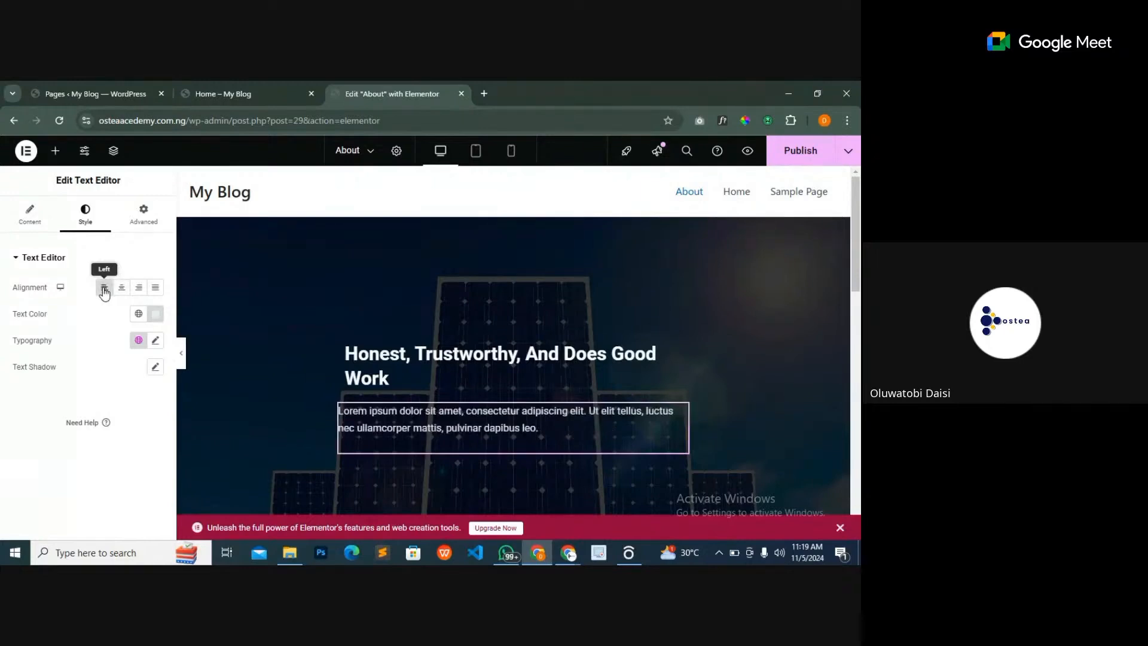
{"action": "left_click", "coordinate": [104, 290]}
- Look through the font families for the paragraph's typography, try a font size of 30 px, and clear the size
{"action": "left_click", "coordinate": [155, 340]}
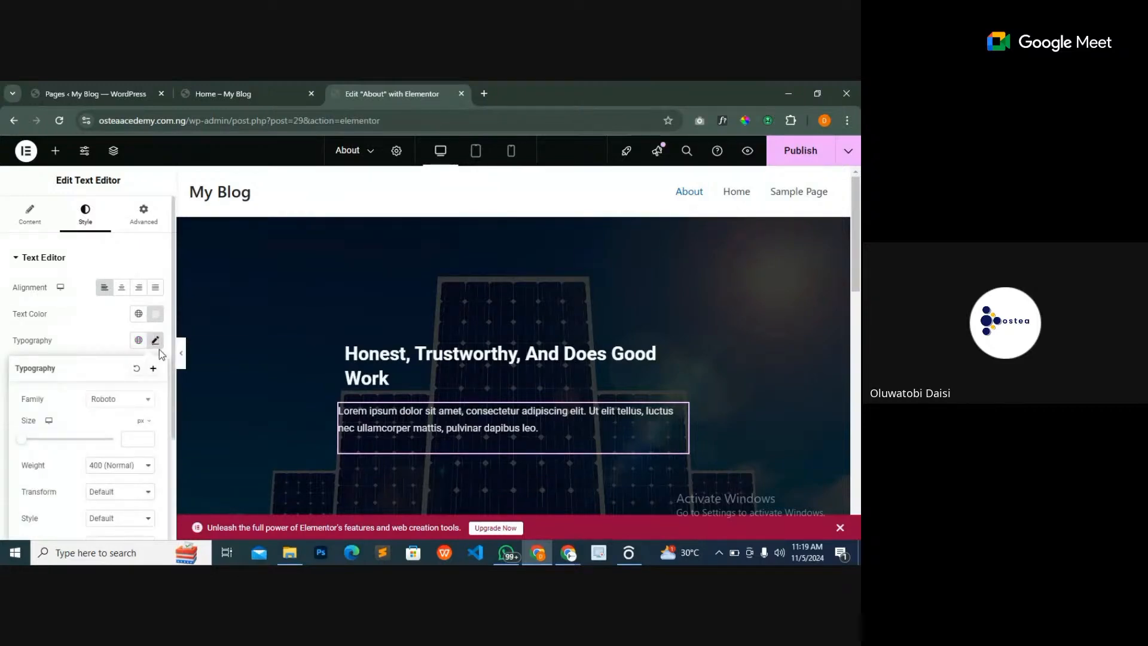
{"action": "left_click", "coordinate": [134, 406]}
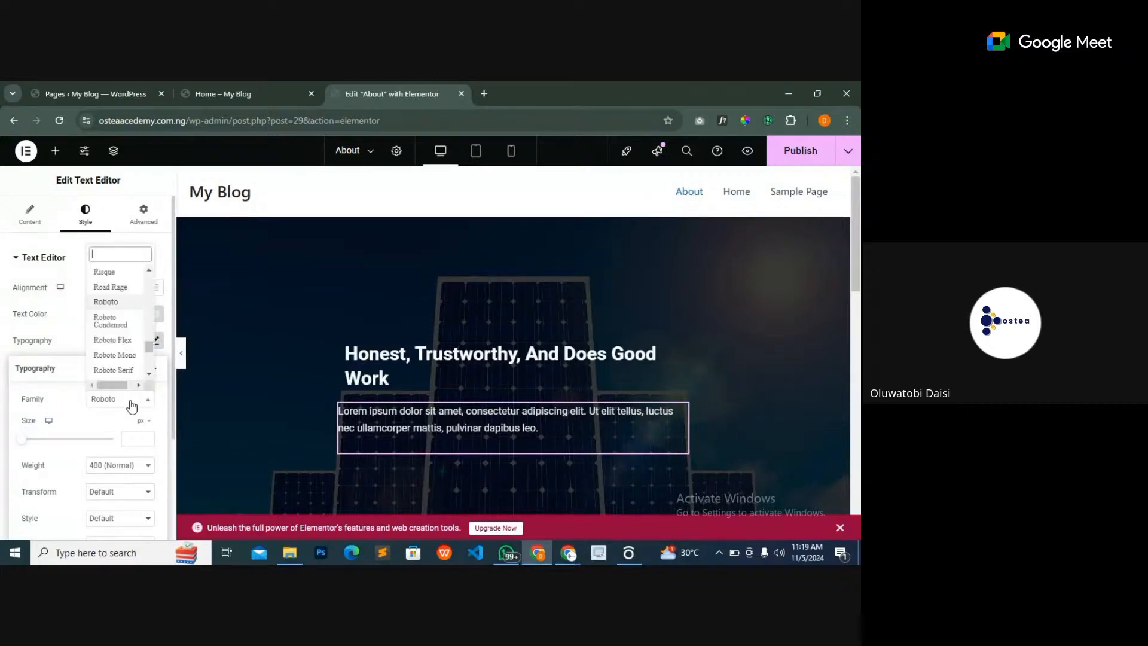
{"action": "left_click", "coordinate": [131, 402]}
{"action": "left_click", "coordinate": [131, 402]}
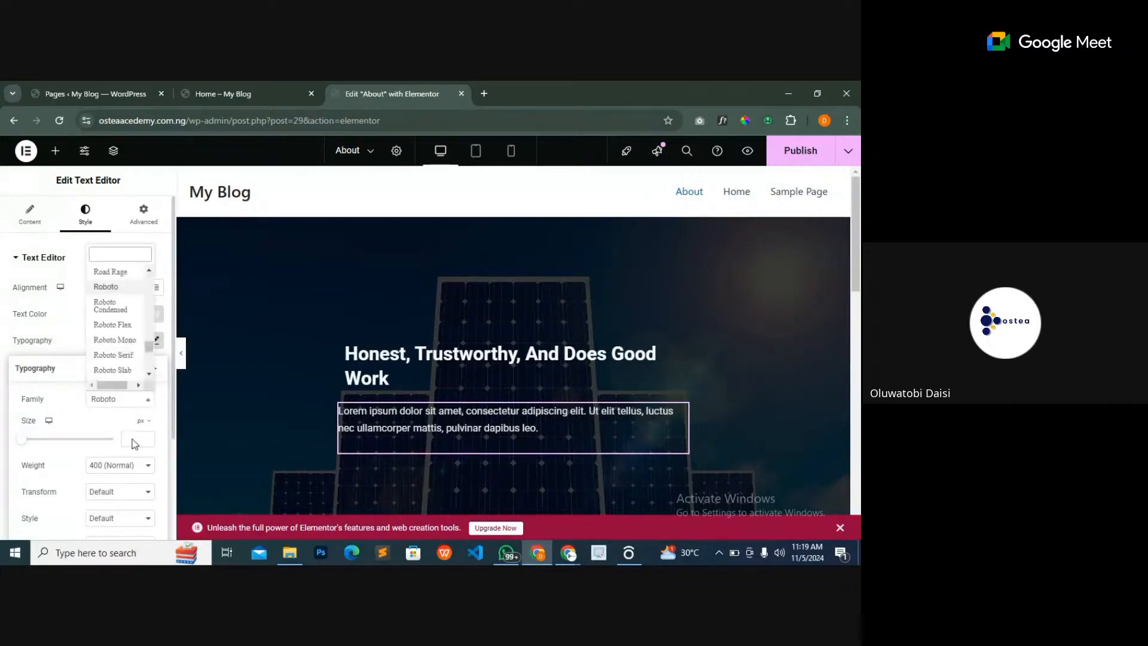
{"action": "left_click", "coordinate": [132, 439]}
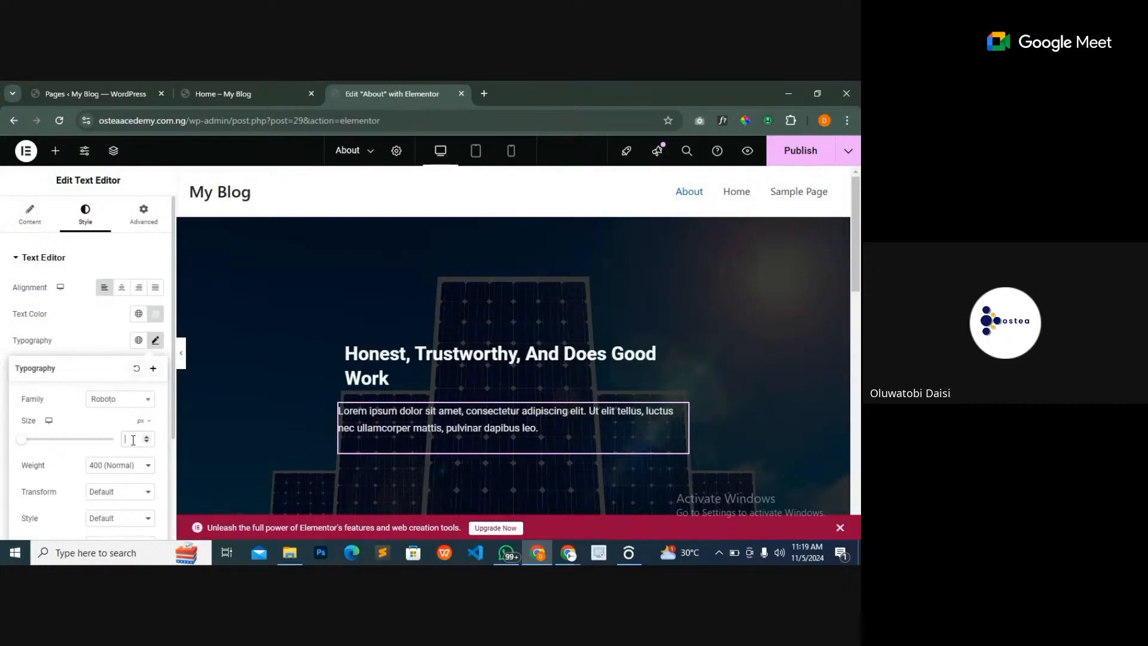
{"action": "type", "text": "30"}
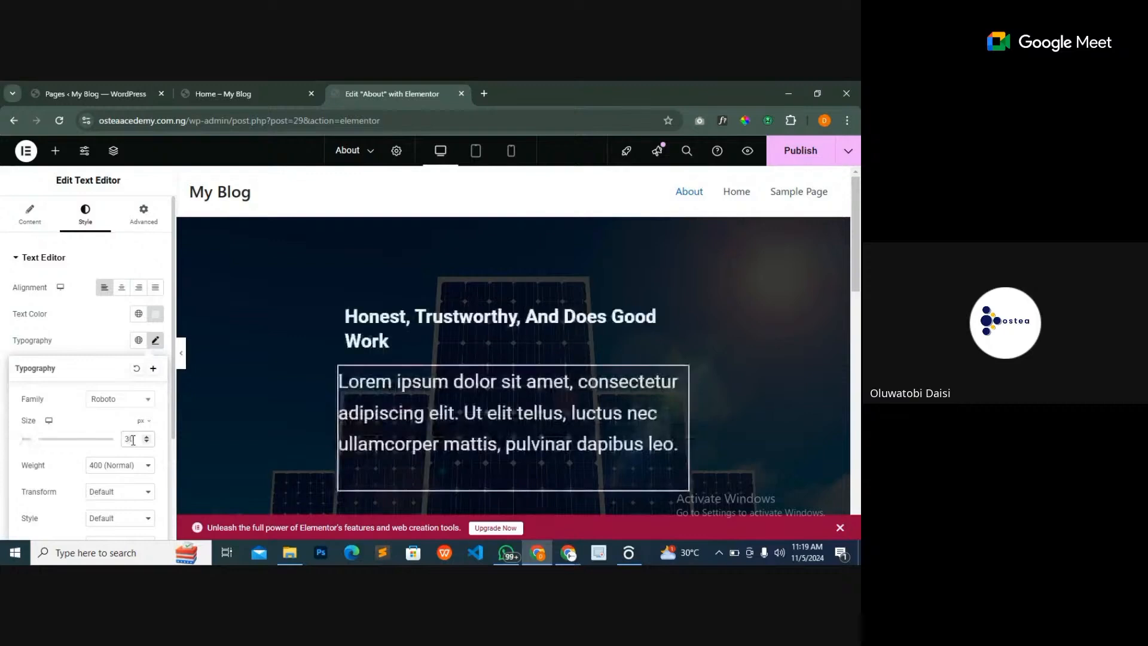
{"action": "key", "text": "BackSpace"}
{"action": "key", "text": "BackSpace"}
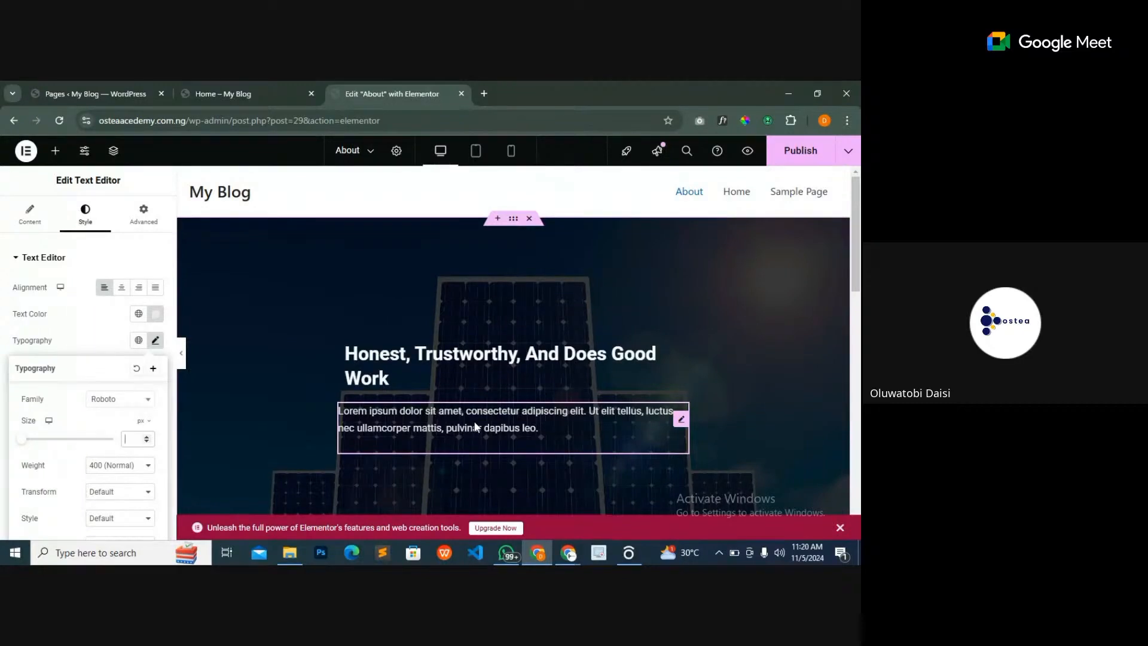
- Compare the Bold and 100 (Thin) font weights on the paragraph and set the weight to Bold
{"action": "scroll", "coordinate": [149, 470], "scroll_direction": "down", "scroll_amount": 1}
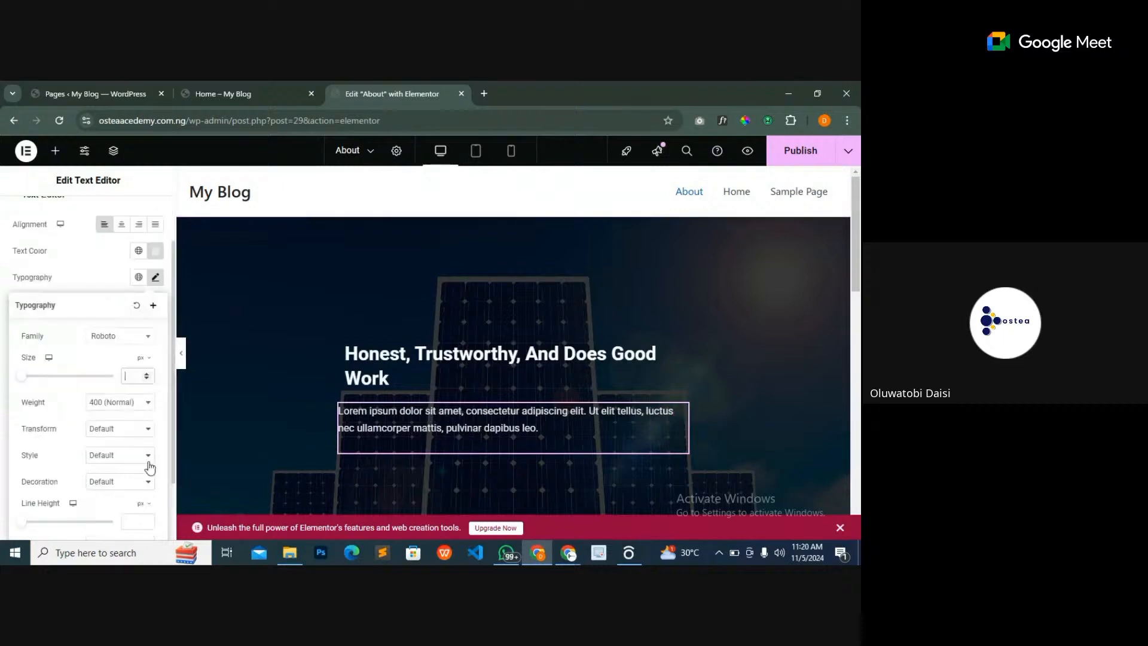
{"action": "left_click", "coordinate": [130, 409]}
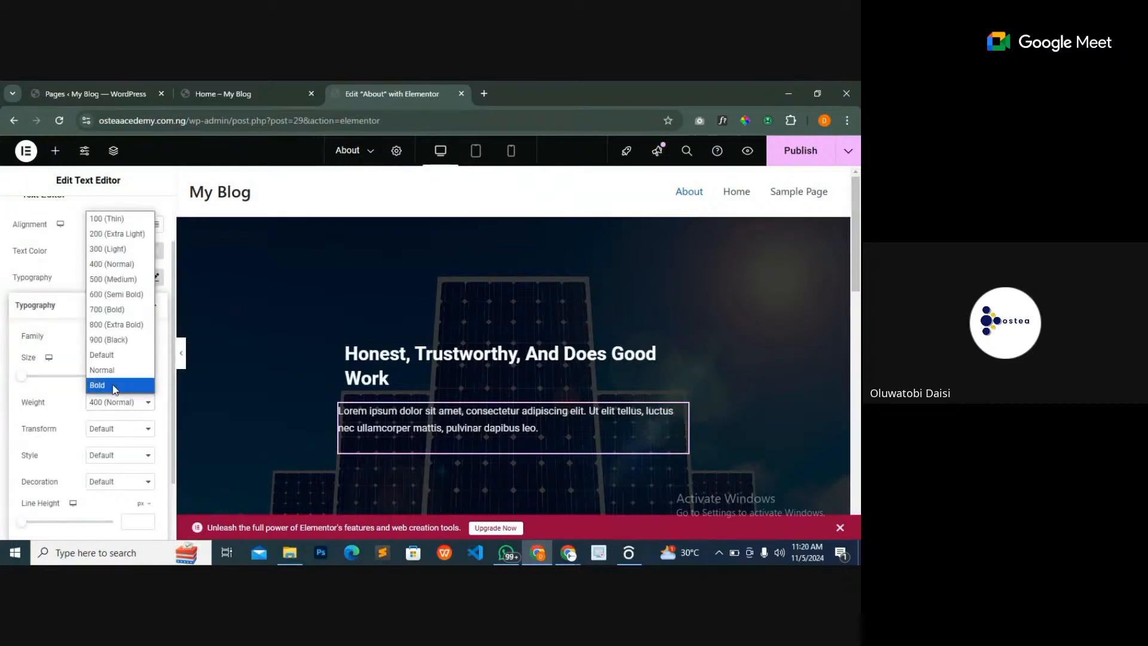
{"action": "left_click", "coordinate": [114, 386]}
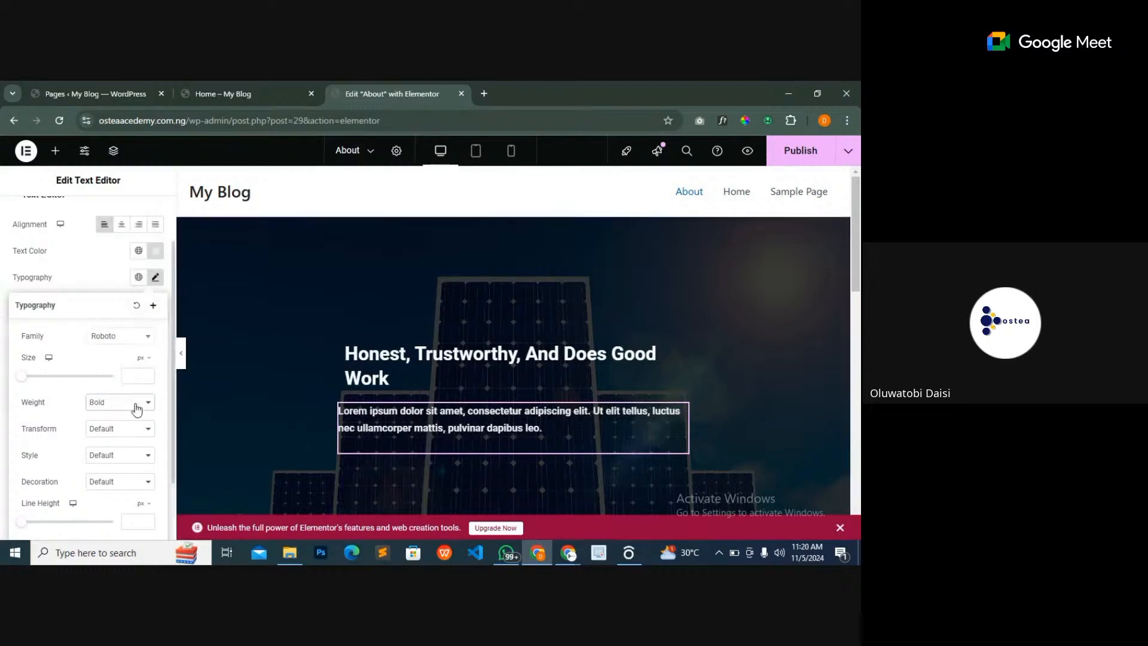
{"action": "left_click", "coordinate": [137, 409]}
{"action": "left_click", "coordinate": [135, 220]}
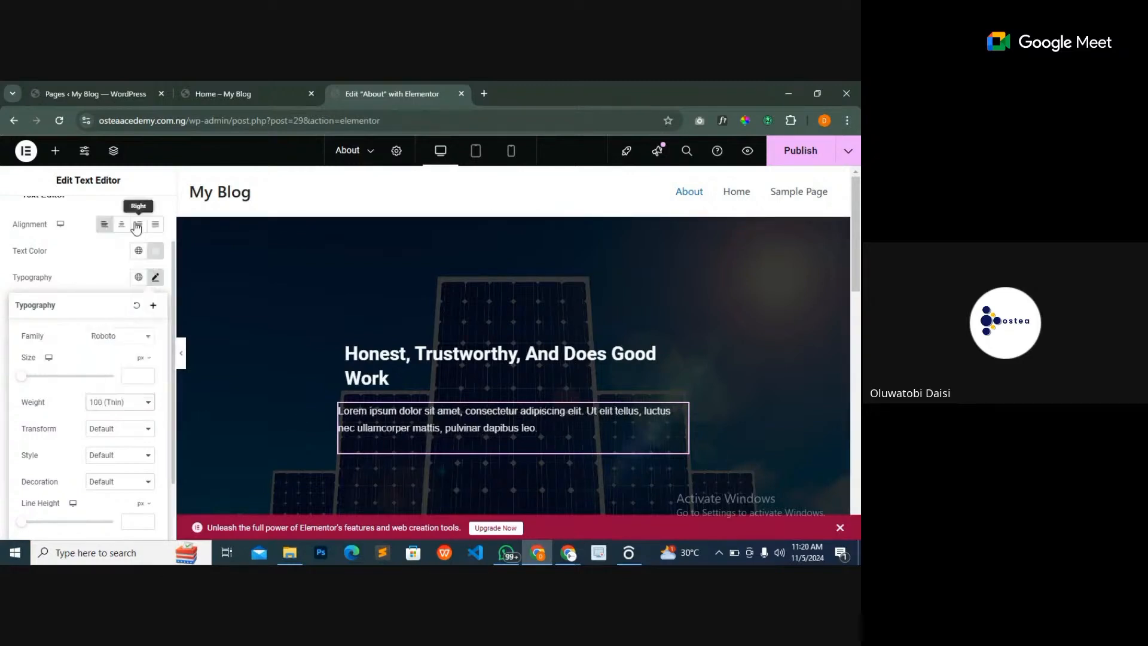
{"action": "left_click", "coordinate": [120, 403]}
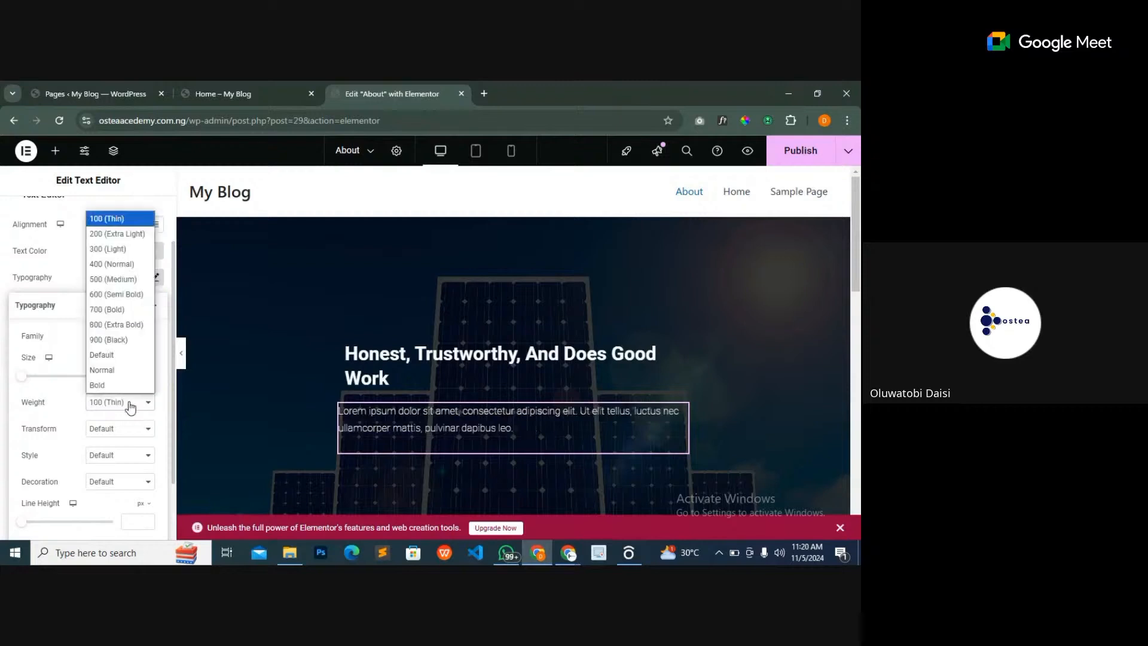
{"action": "left_click", "coordinate": [113, 385]}
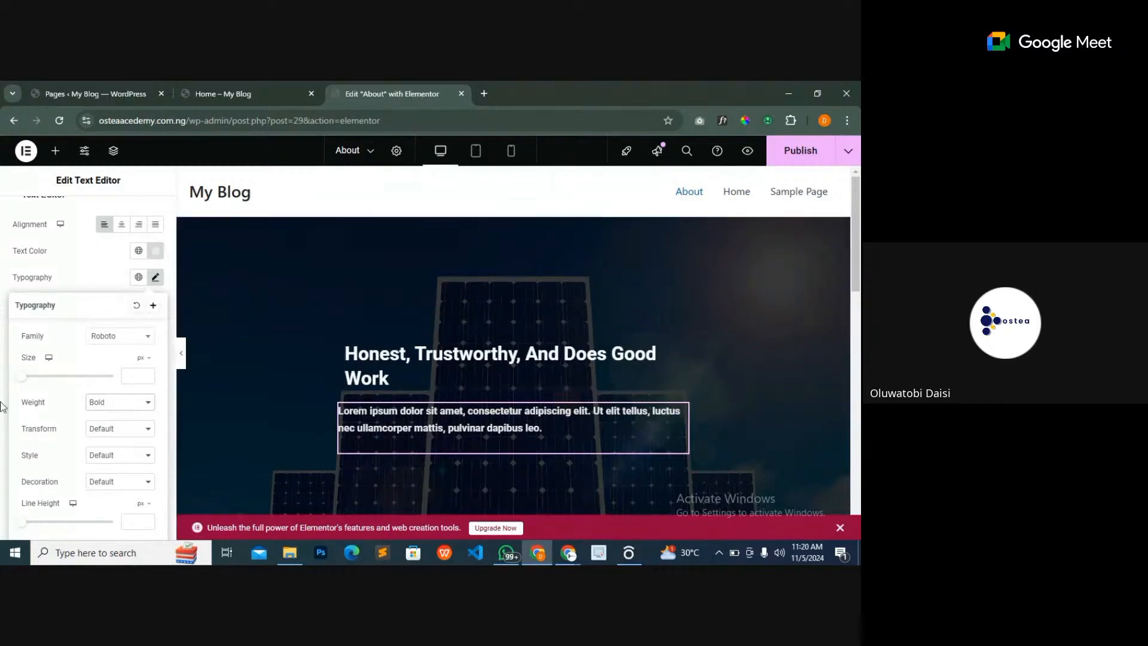
- Set the paragraph's text transform to Uppercase
{"action": "scroll", "coordinate": [72, 398], "scroll_direction": "down", "scroll_amount": 1}
{"action": "left_click", "coordinate": [123, 366]}
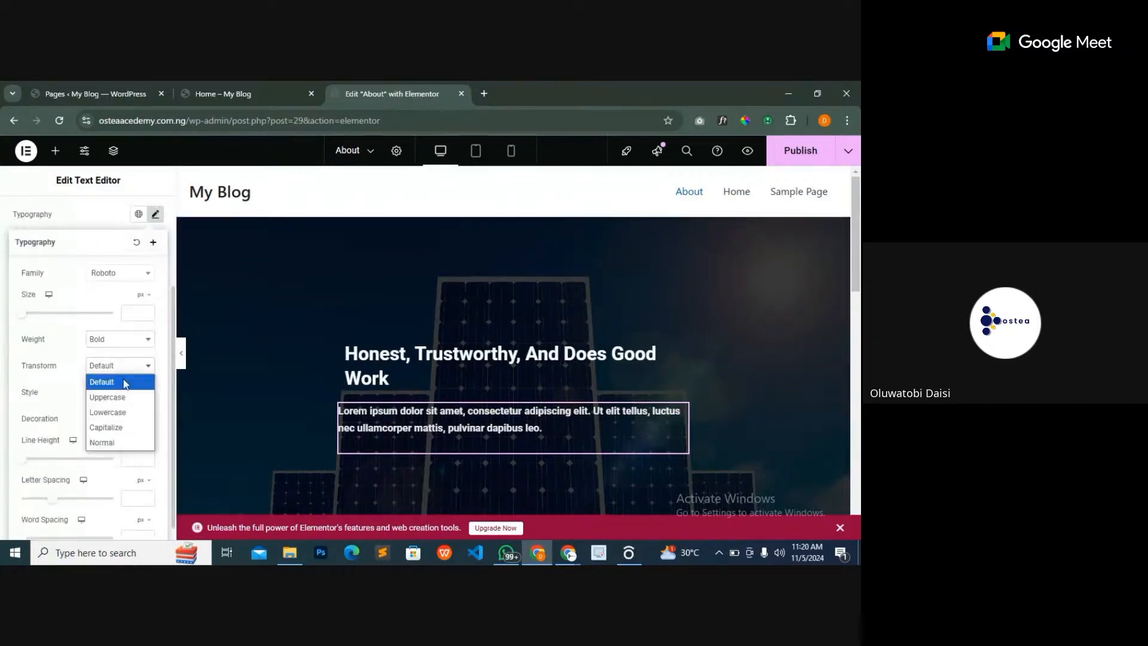
{"action": "left_click", "coordinate": [120, 397]}
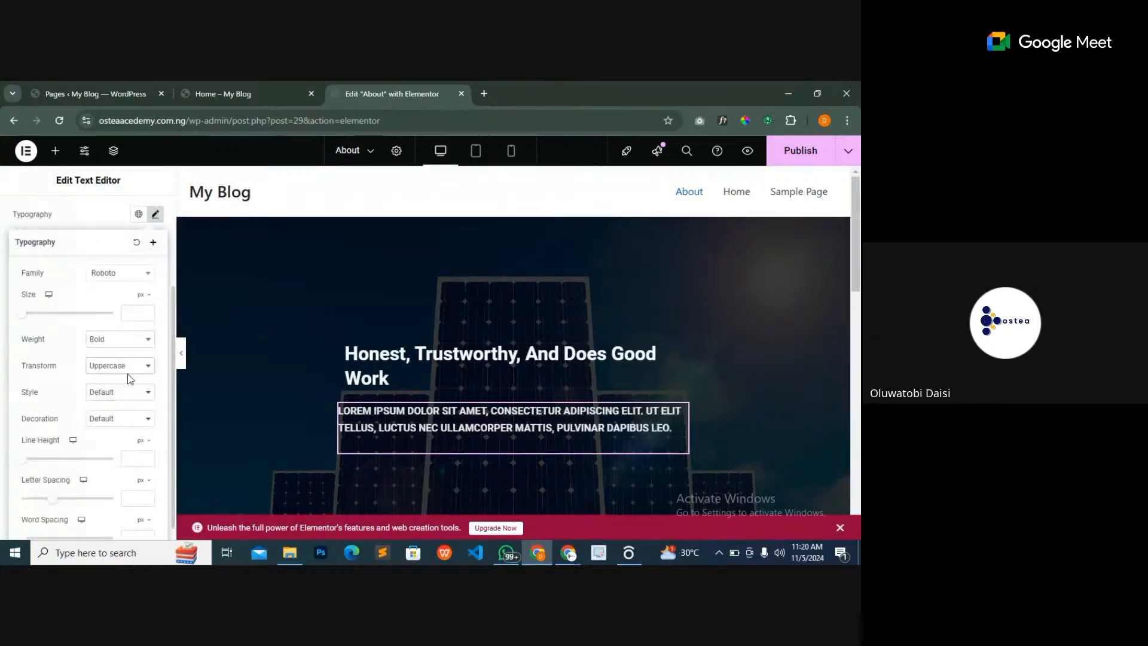
- Try the Lowercase text transform on the paragraph and set the transform to Capitalize
{"action": "left_click", "coordinate": [131, 366]}
{"action": "left_click", "coordinate": [121, 412]}
{"action": "left_click", "coordinate": [122, 366]}
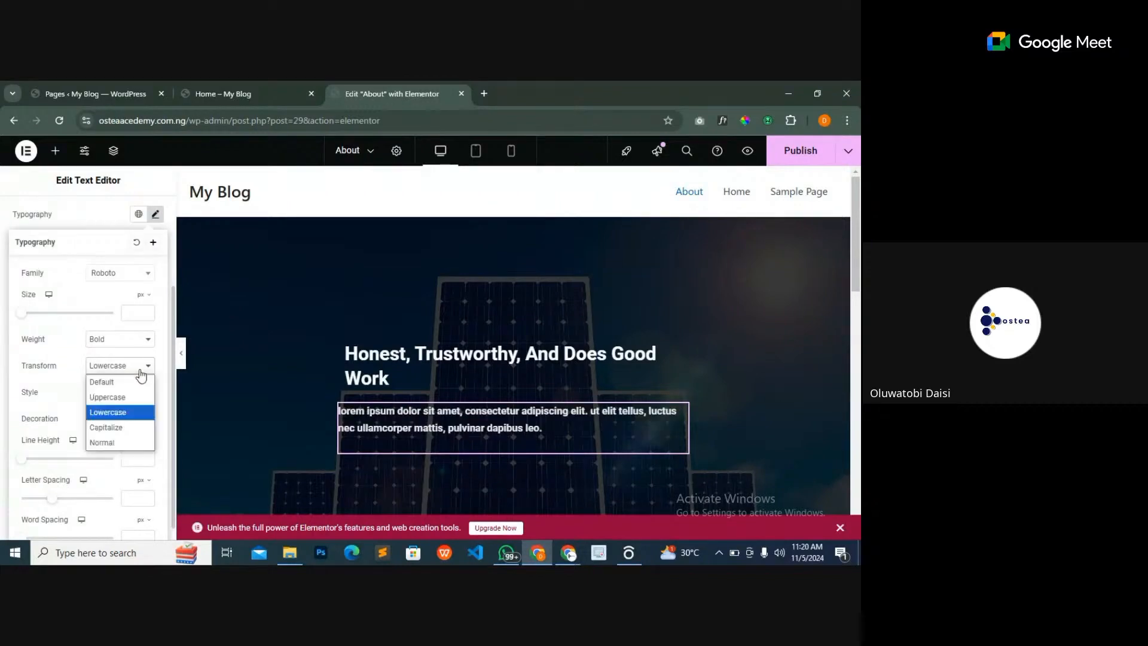
{"action": "left_click", "coordinate": [123, 427]}
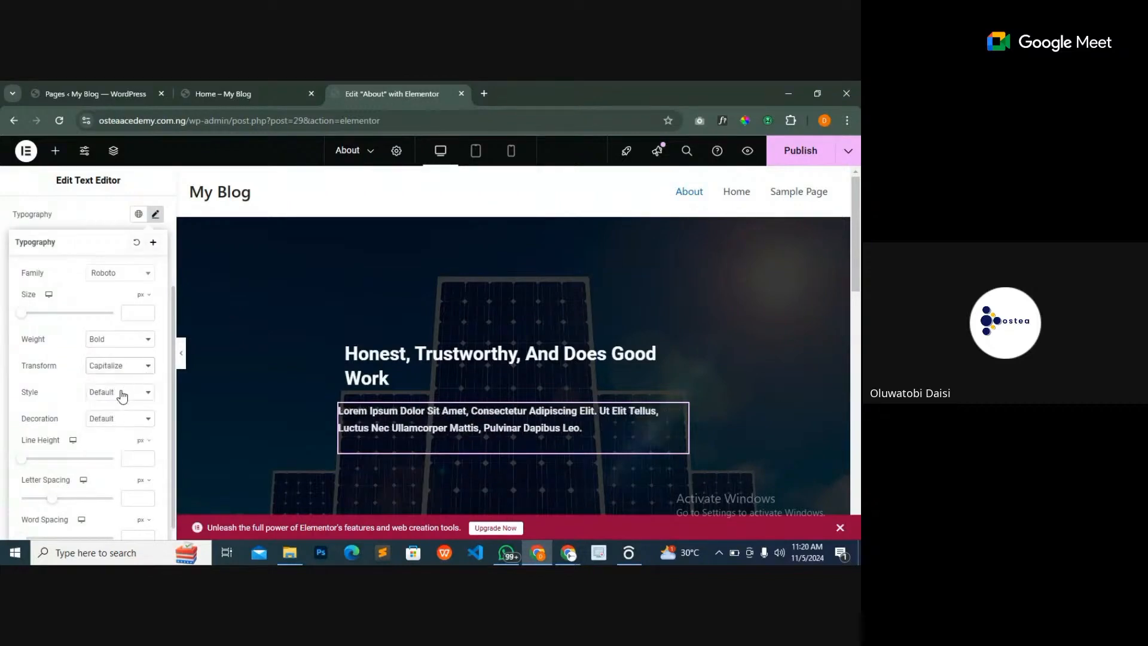
- Set the font style of the hero paragraph to Italic
{"action": "left_click", "coordinate": [123, 394]}
{"action": "left_click", "coordinate": [111, 438]}
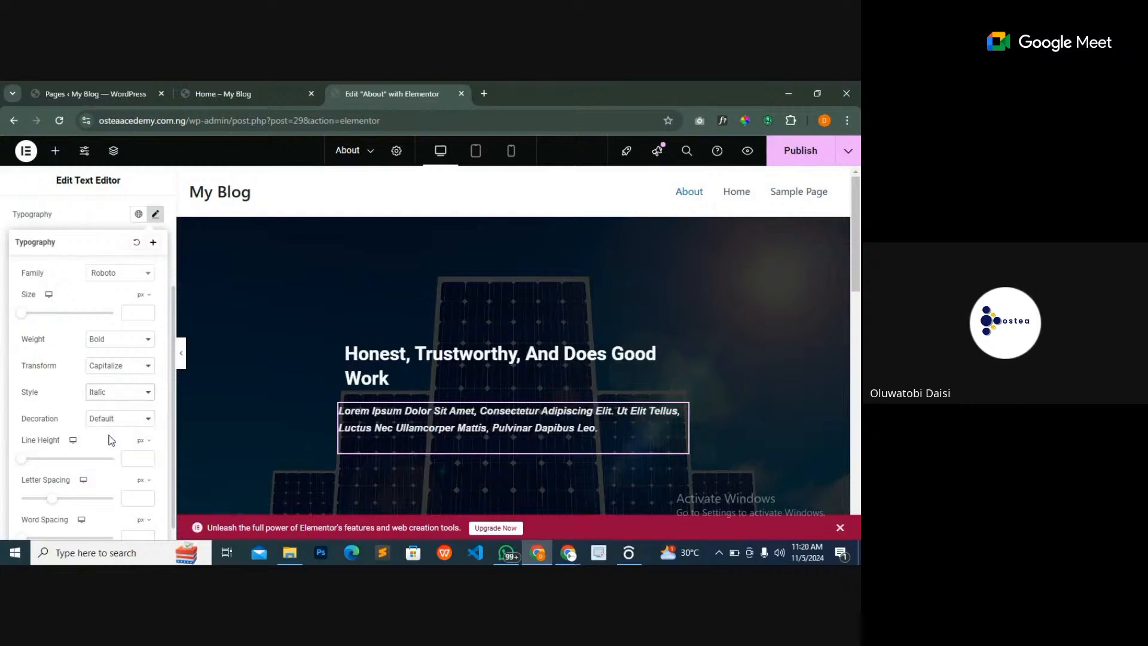
{"action": "left_click", "coordinate": [123, 392]}
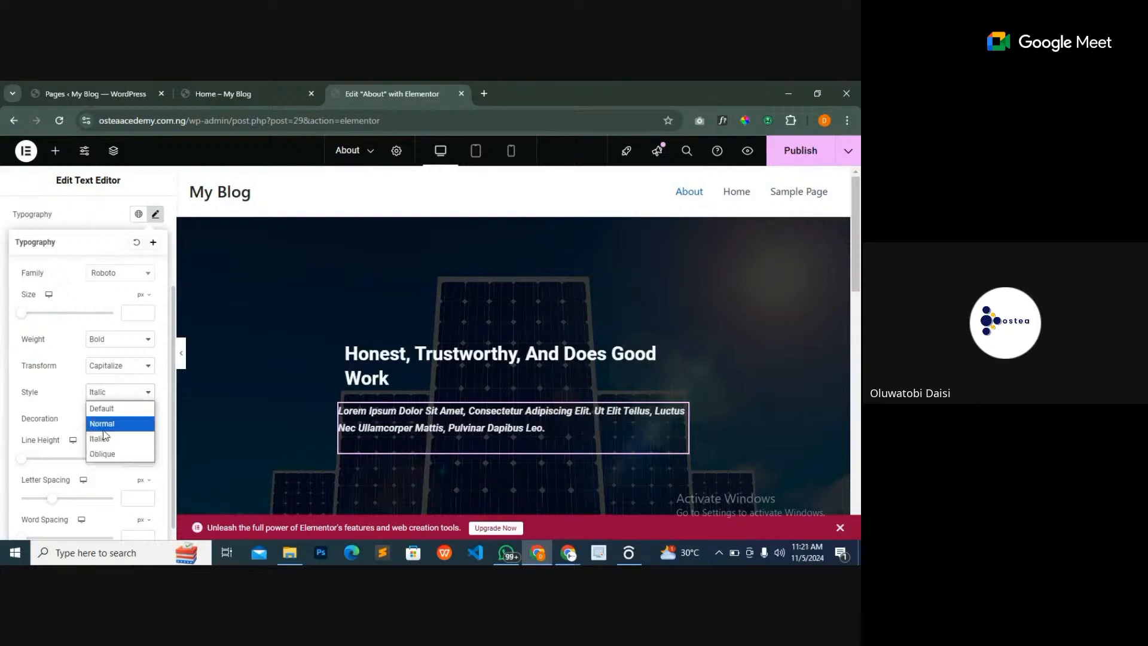
{"action": "left_click", "coordinate": [75, 403]}
- Compare the Underline, Overline and Line Through decorations on the paragraph and restore the Default decoration
{"action": "left_click", "coordinate": [110, 418]}
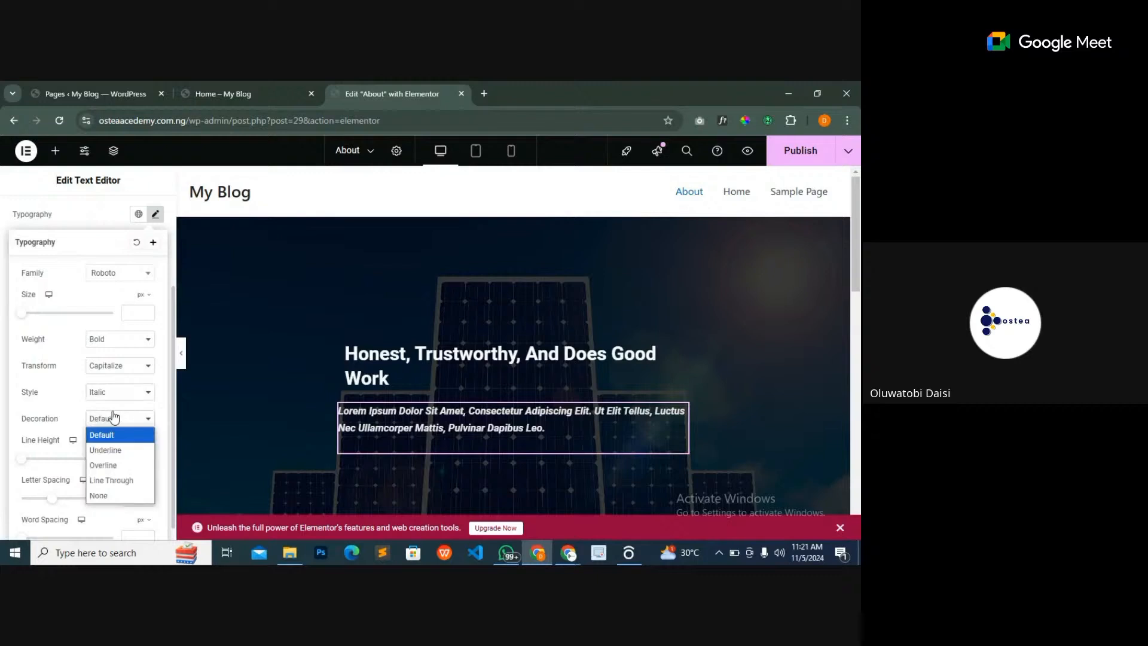
{"action": "left_click", "coordinate": [113, 448]}
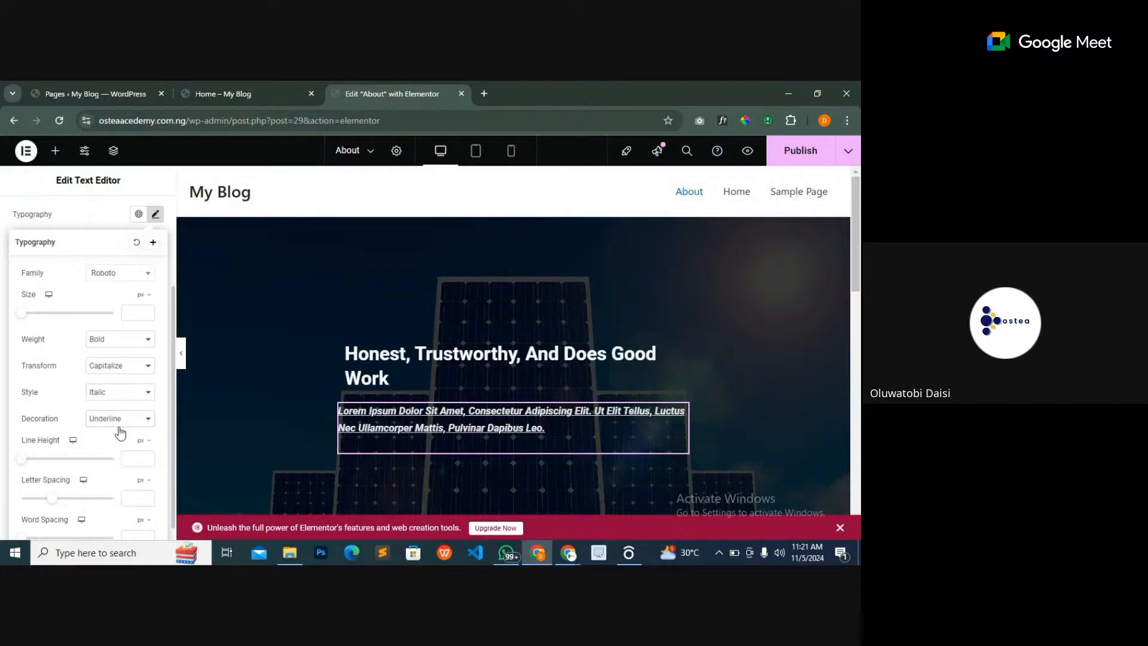
{"action": "left_click", "coordinate": [119, 418]}
{"action": "left_click", "coordinate": [118, 466]}
{"action": "left_click", "coordinate": [126, 419]}
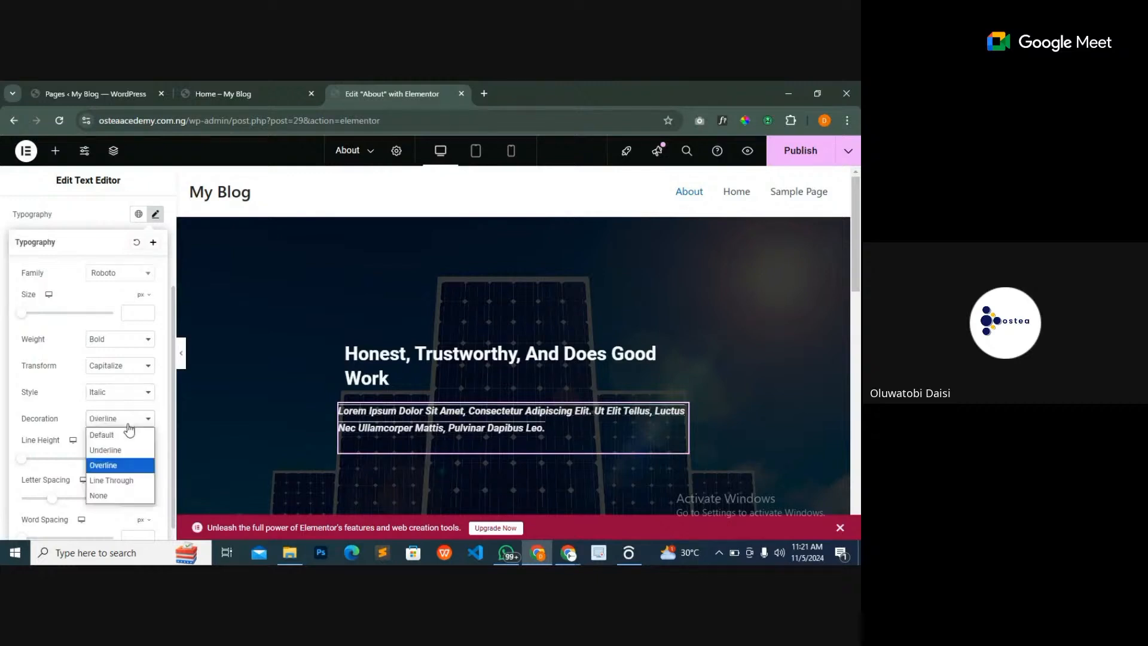
{"action": "left_click", "coordinate": [116, 480]}
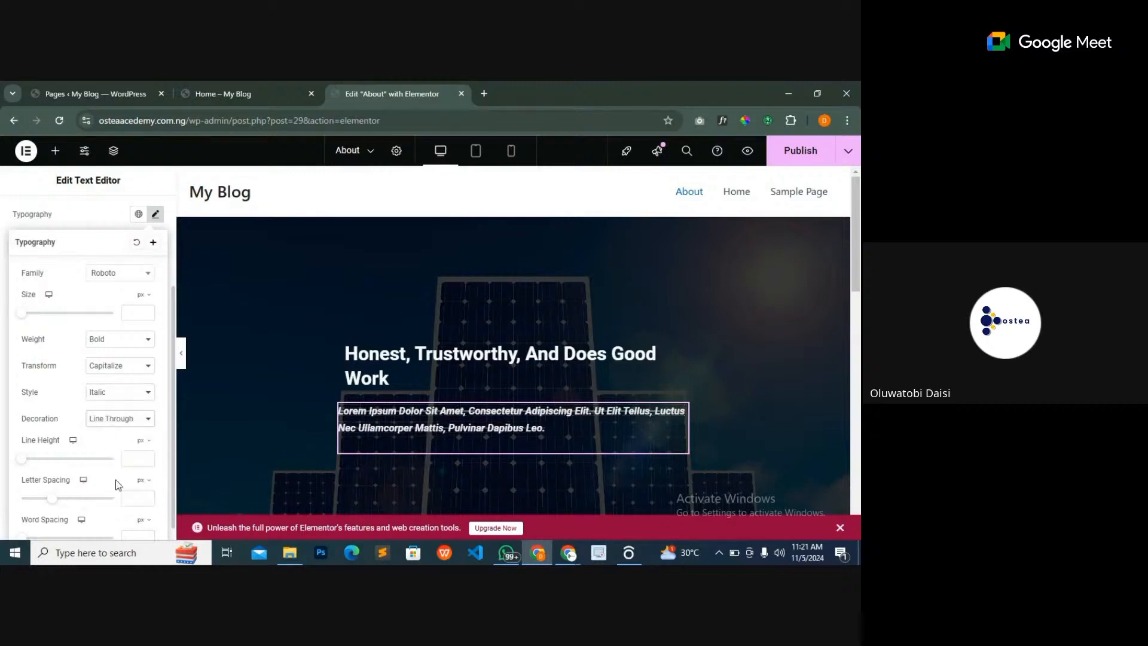
{"action": "left_click", "coordinate": [133, 418]}
{"action": "left_click", "coordinate": [116, 435]}
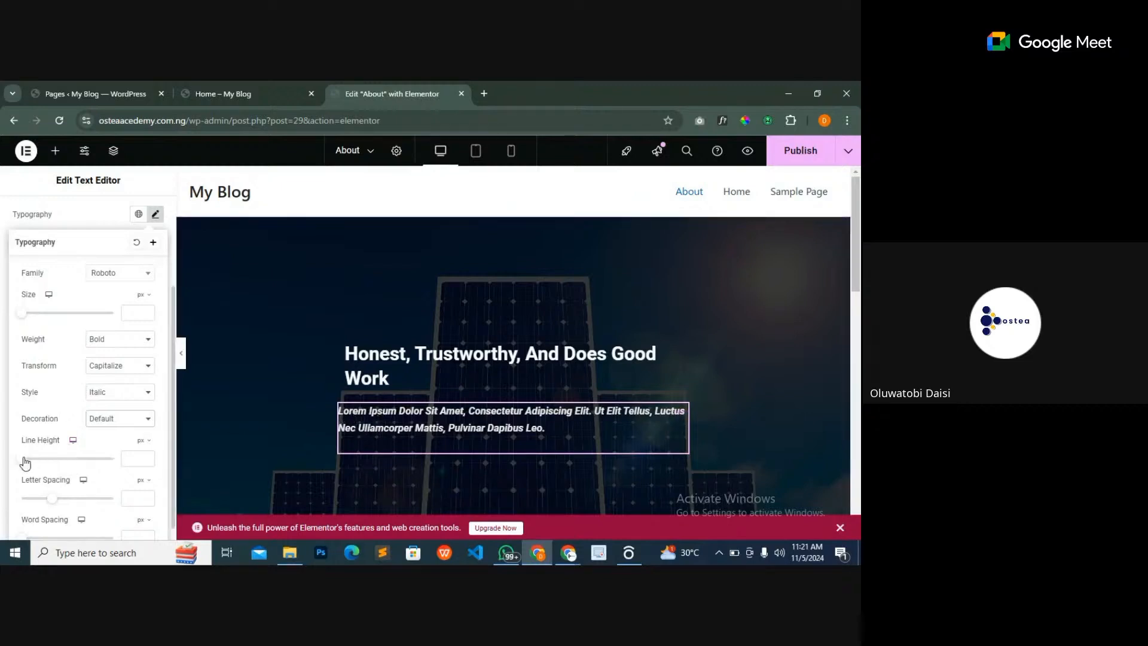
- Set the line height of the hero paragraph to 23 px
{"action": "left_click_drag", "start_coordinate": [26, 462], "coordinate": [45, 465]}
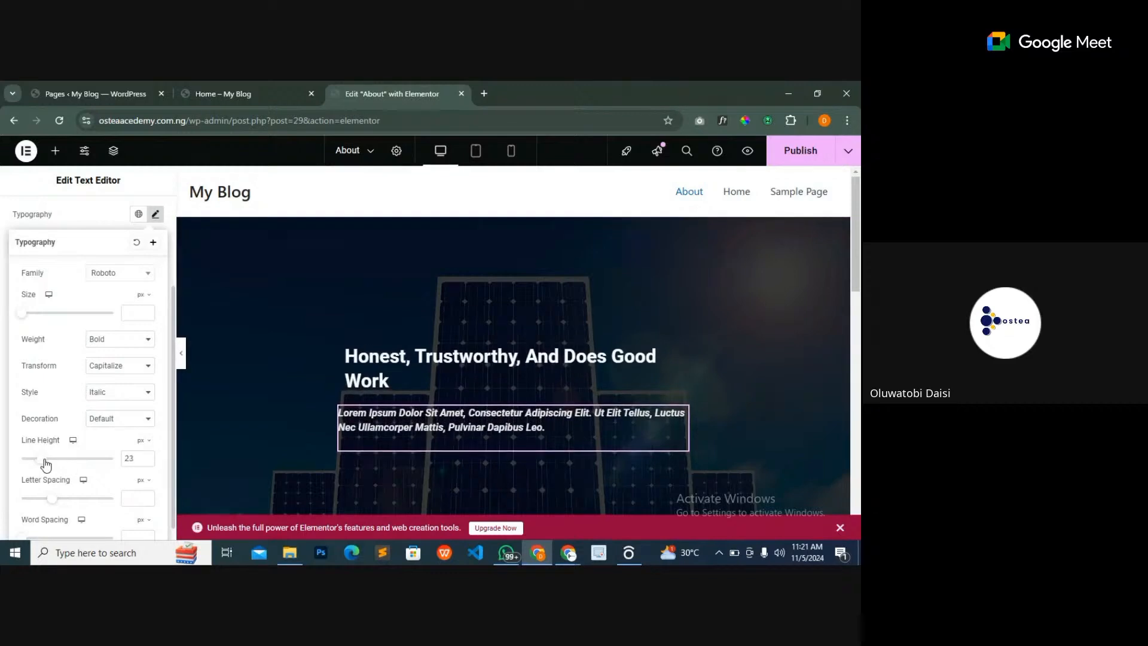
{"action": "scroll", "coordinate": [60, 449], "scroll_direction": "down", "scroll_amount": 1}
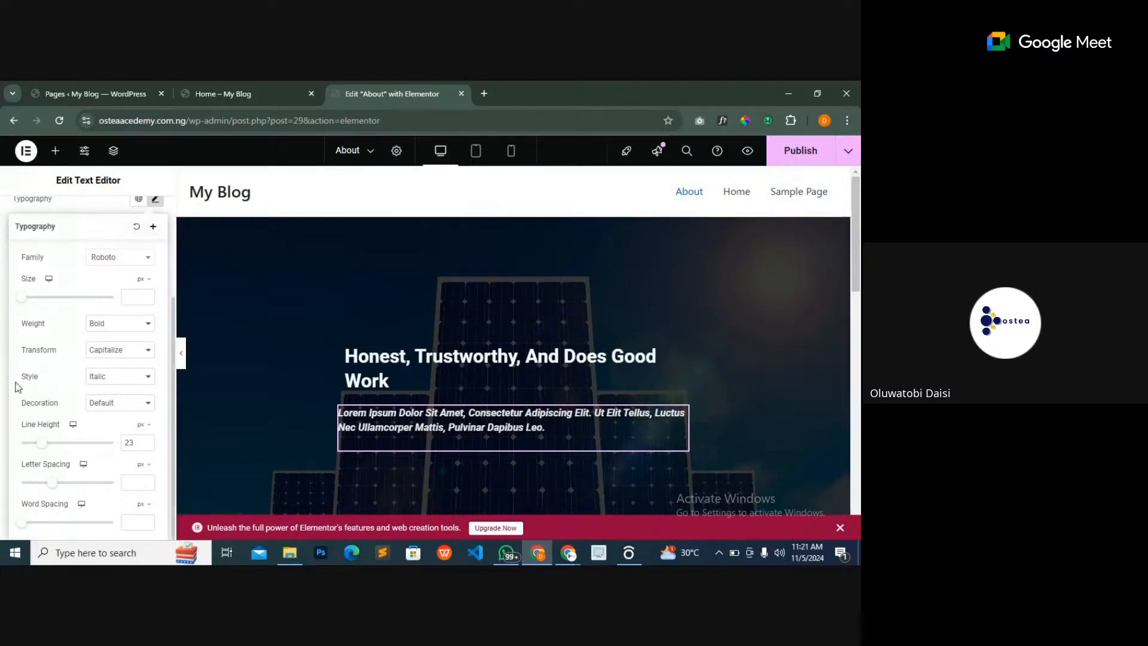
{"action": "scroll", "coordinate": [89, 359], "scroll_direction": "up", "scroll_amount": 3}
- Examine the buttons below the Home page's hero paragraph as a reference and return to the About page editor
{"action": "left_click", "coordinate": [234, 85]}
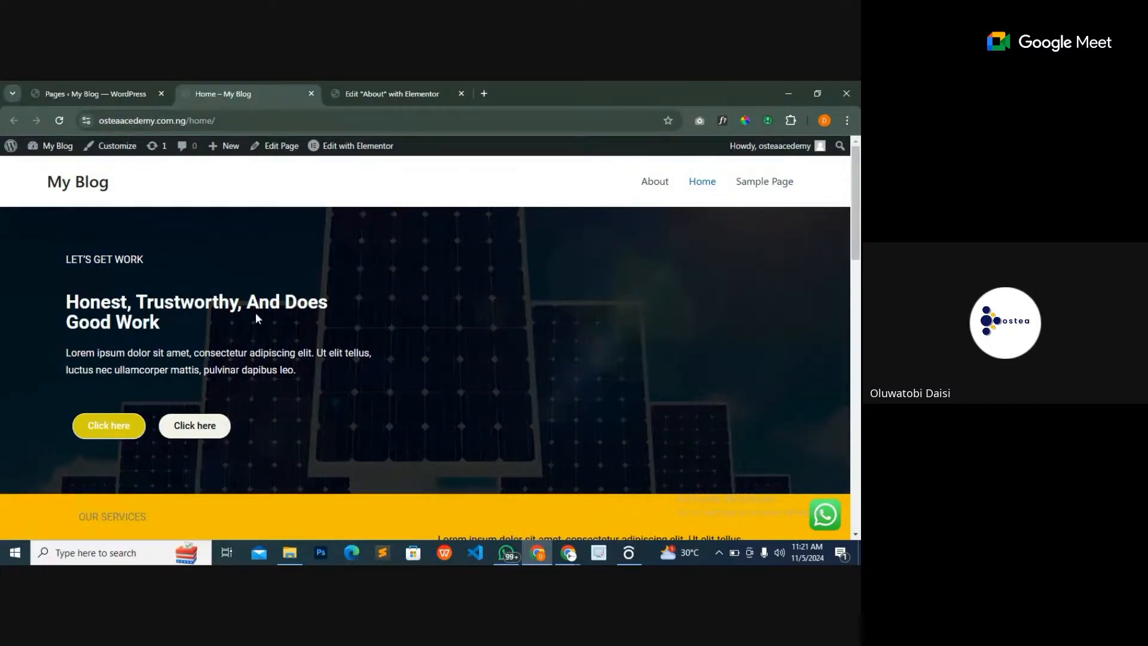
{"action": "key", "text": "ctrl+Tab"}
{"action": "left_click", "coordinate": [55, 150]}
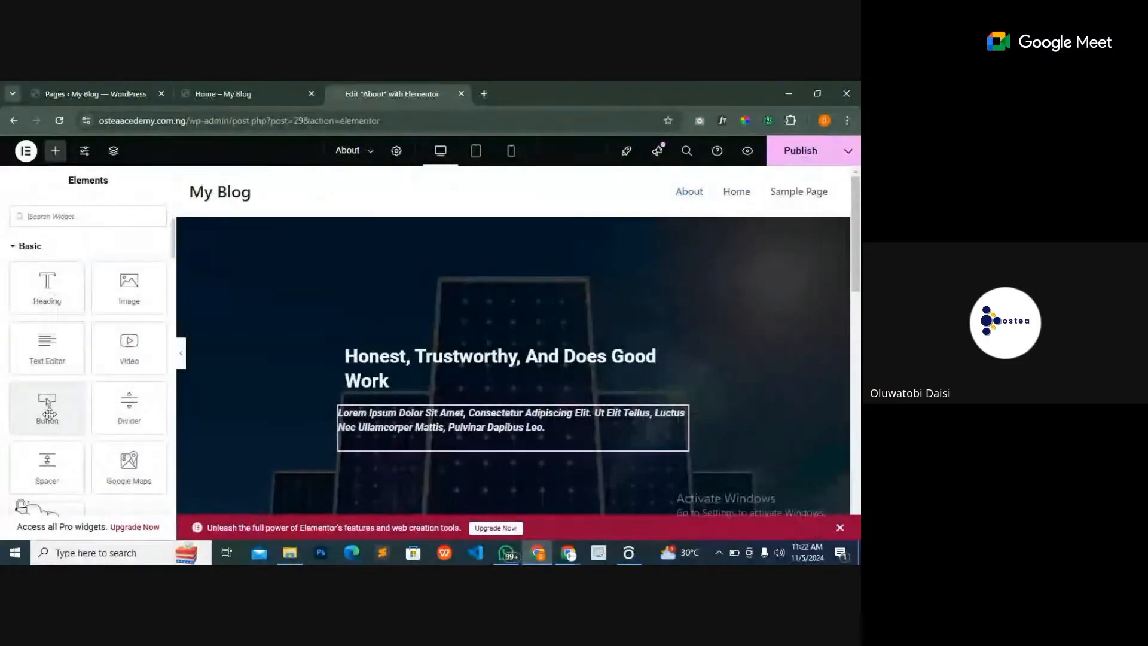
{"action": "mouse_move", "coordinate": [49, 413]}
{"action": "left_mouse_down"}
{"action": "mouse_move", "coordinate": [308, 466]}
{"action": "mouse_move", "coordinate": [90, 436]}
{"action": "mouse_move", "coordinate": [49, 417]}
{"action": "left_mouse_up"}
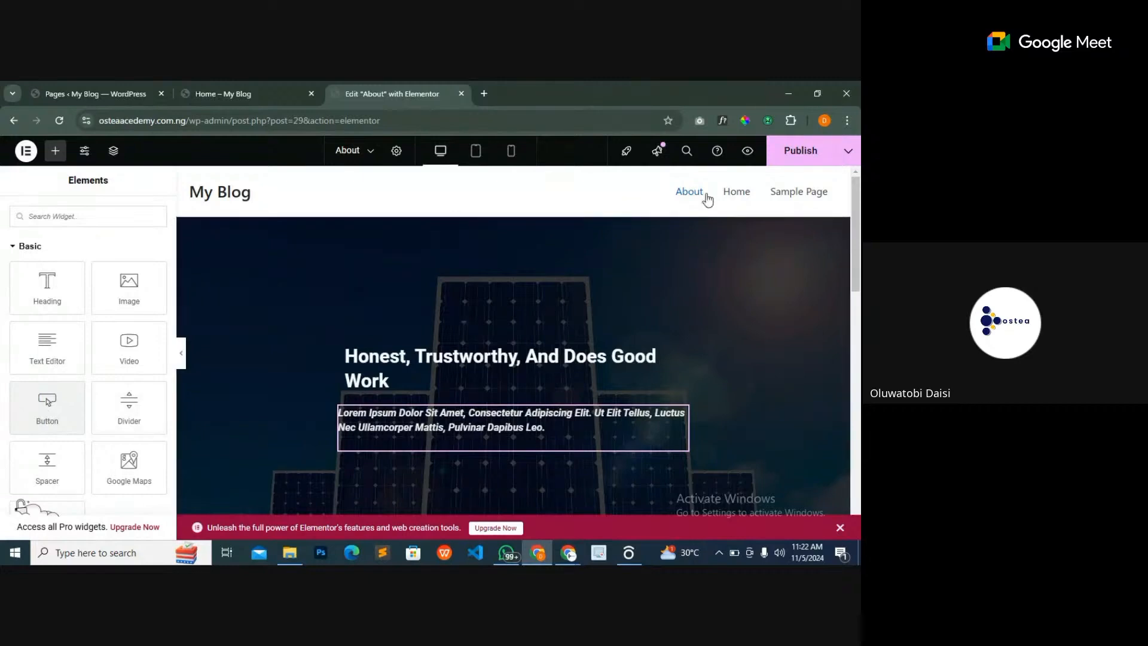
{"action": "scroll", "coordinate": [340, 412], "scroll_direction": "down", "scroll_amount": 1}
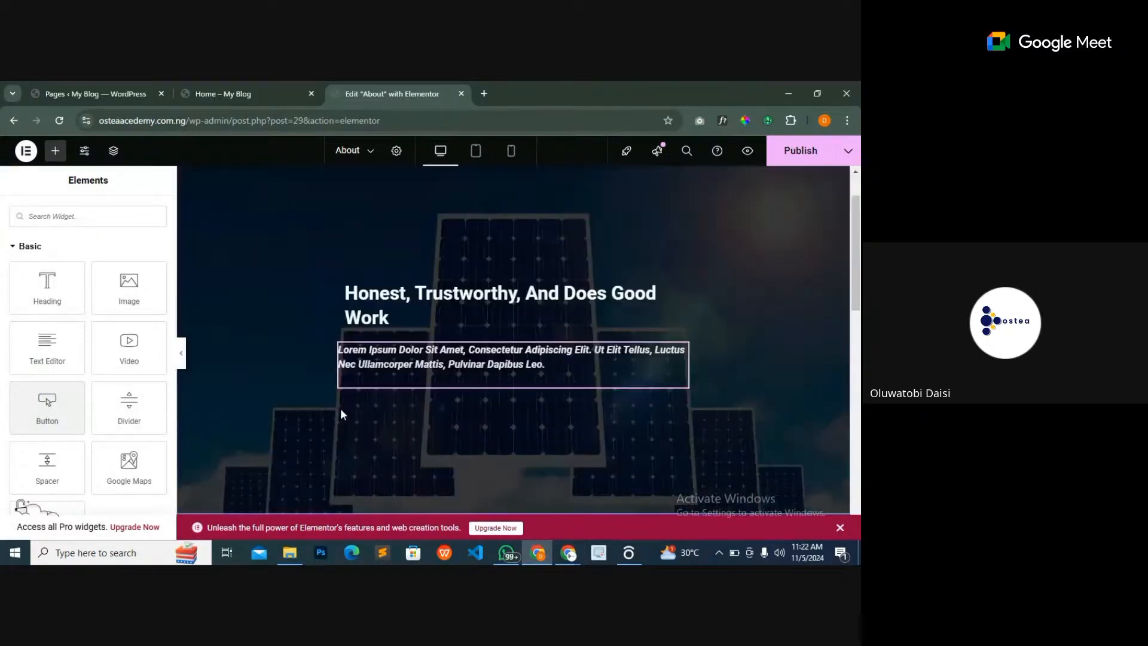
{"action": "scroll", "coordinate": [243, 405], "scroll_direction": "up", "scroll_amount": 1}
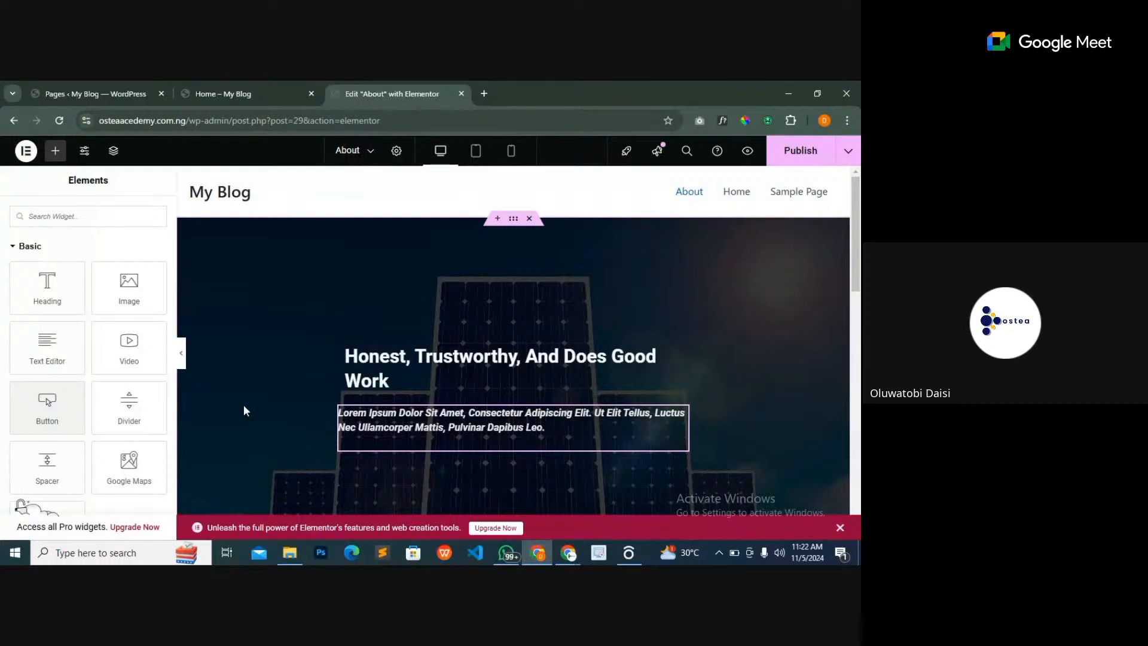
{"action": "left_click", "coordinate": [228, 91]}
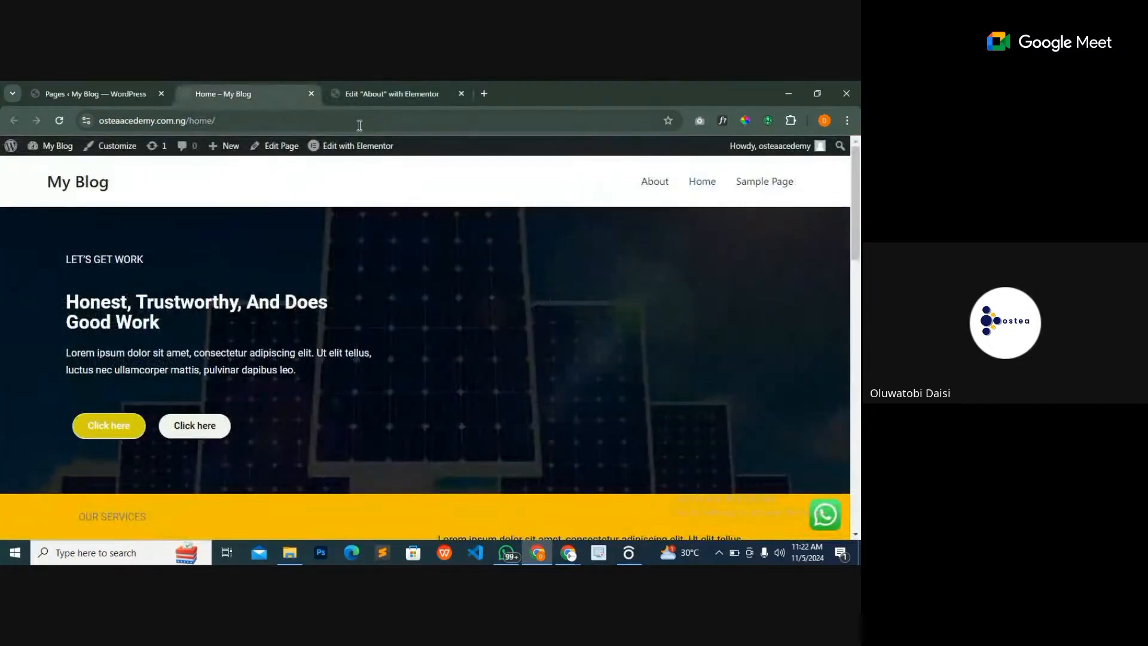
{"action": "left_click", "coordinate": [386, 95]}
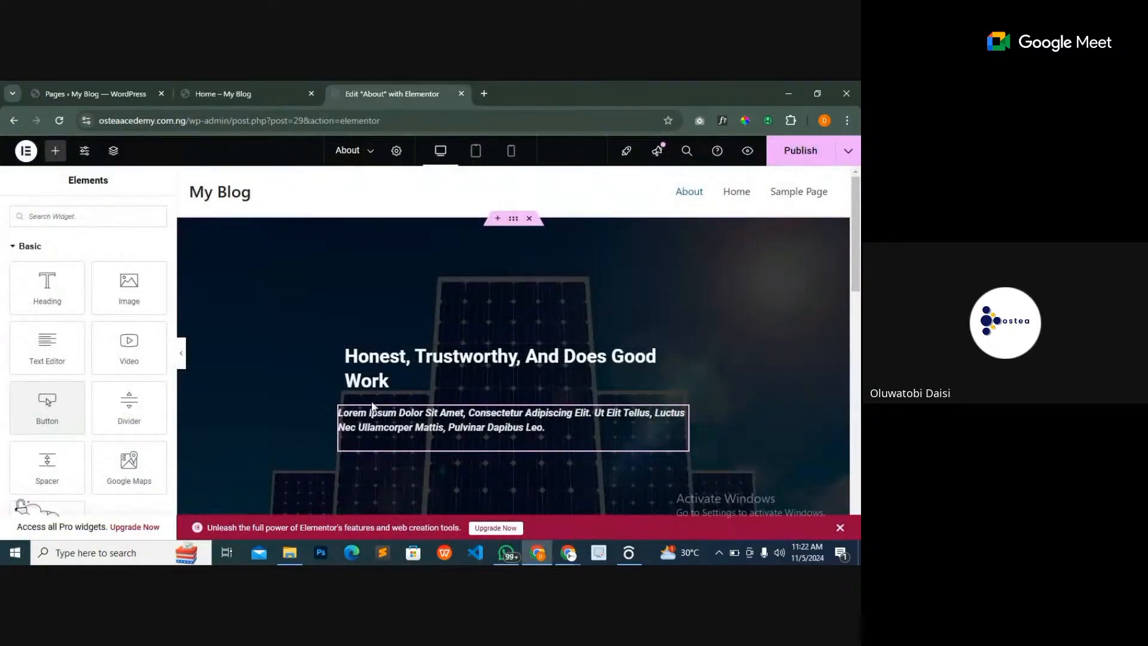
- Add two Button widgets below the paragraph, directly in the hero container
{"action": "left_click_drag", "start_coordinate": [47, 405], "coordinate": [473, 447]}
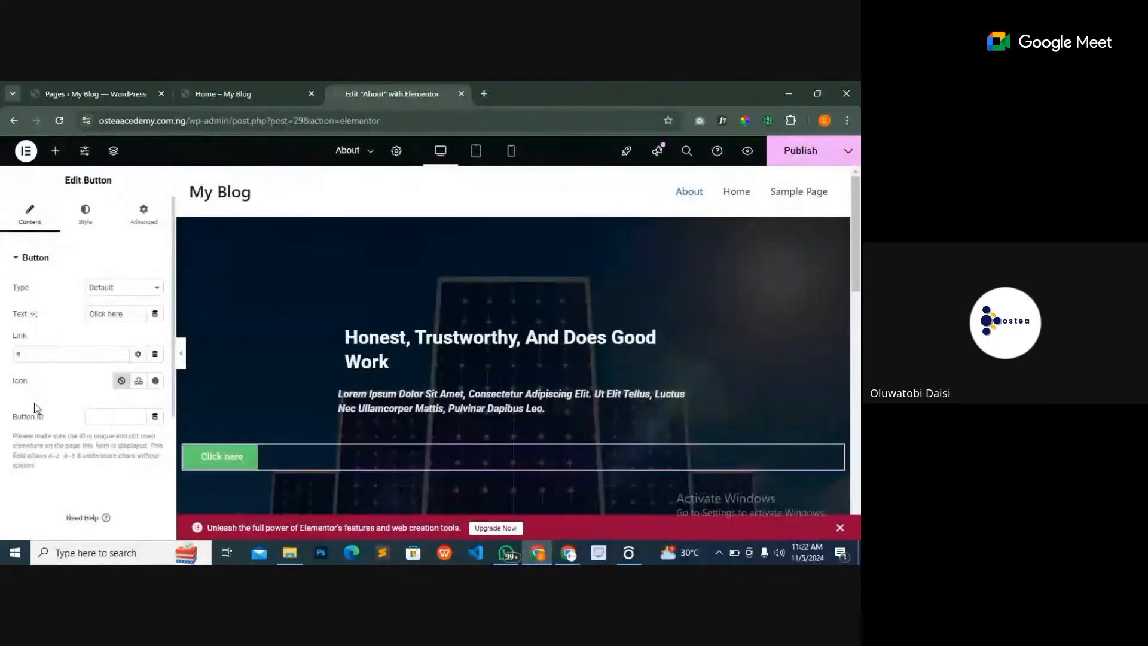
{"action": "left_click", "coordinate": [55, 150]}
{"action": "scroll", "coordinate": [60, 454], "scroll_direction": "down", "scroll_amount": 3}
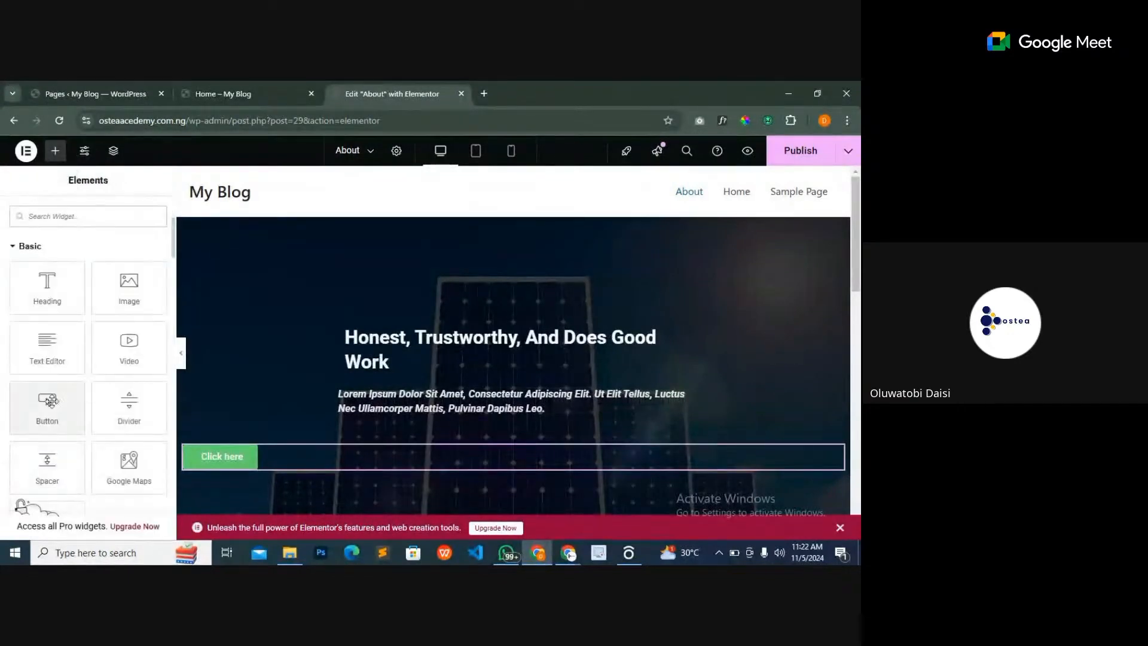
{"action": "left_click_drag", "start_coordinate": [51, 404], "coordinate": [311, 490]}
{"action": "left_click_drag", "start_coordinate": [338, 473], "coordinate": [351, 465]}
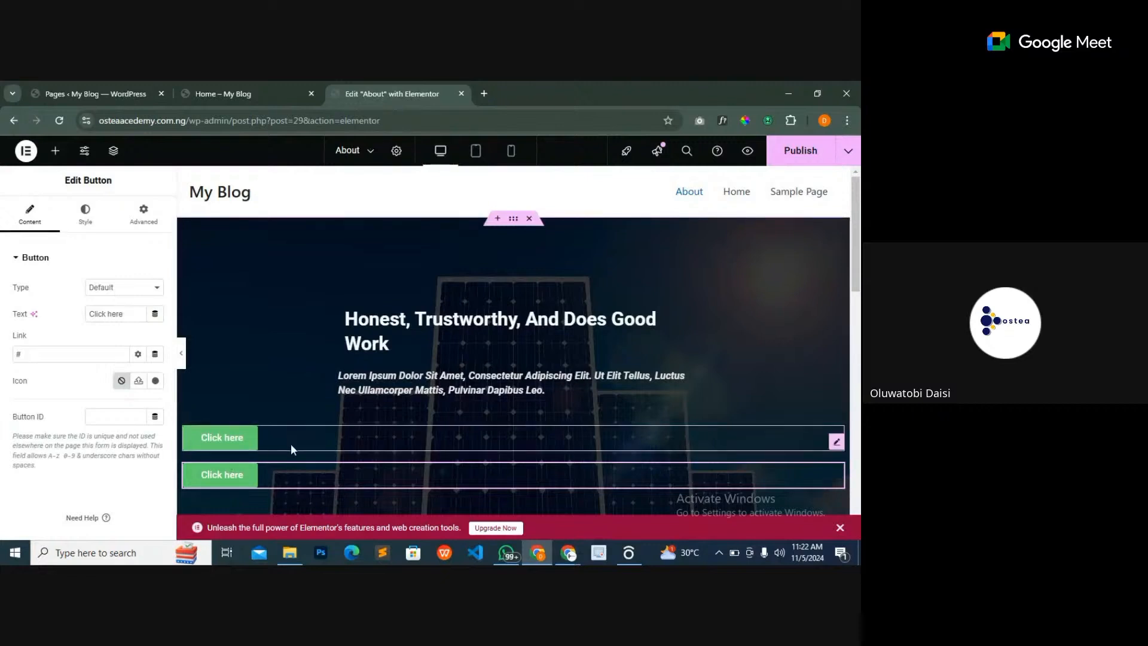
- Delete both buttons placed directly in the hero container
{"action": "right_click", "coordinate": [837, 441]}
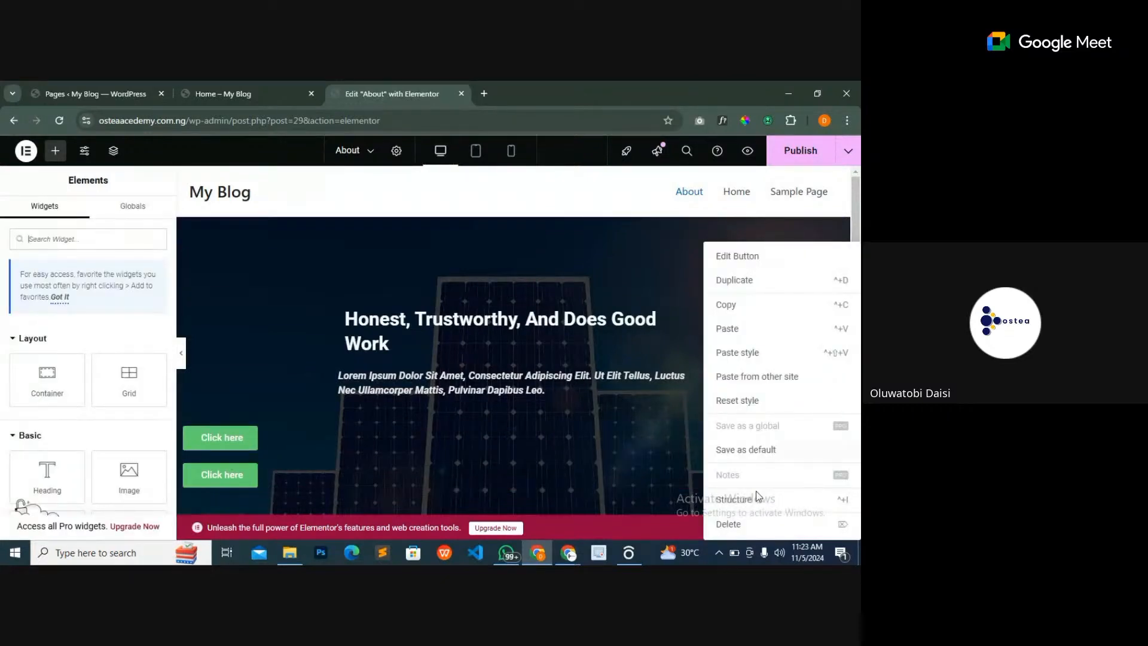
{"action": "left_click", "coordinate": [741, 525]}
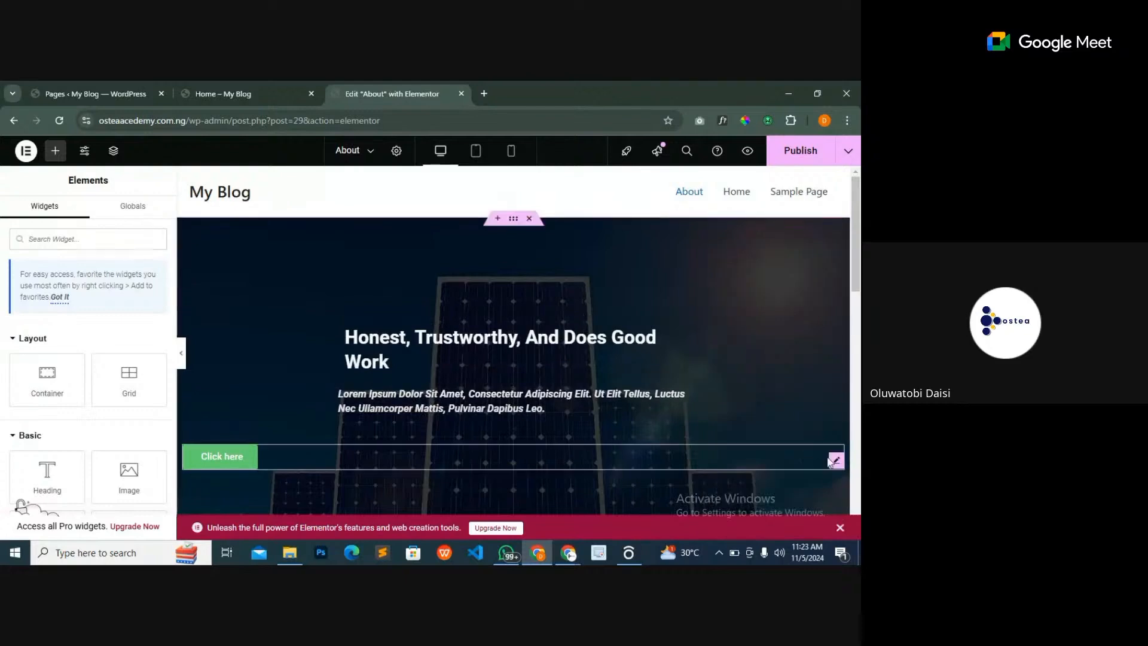
{"action": "right_click", "coordinate": [837, 458]}
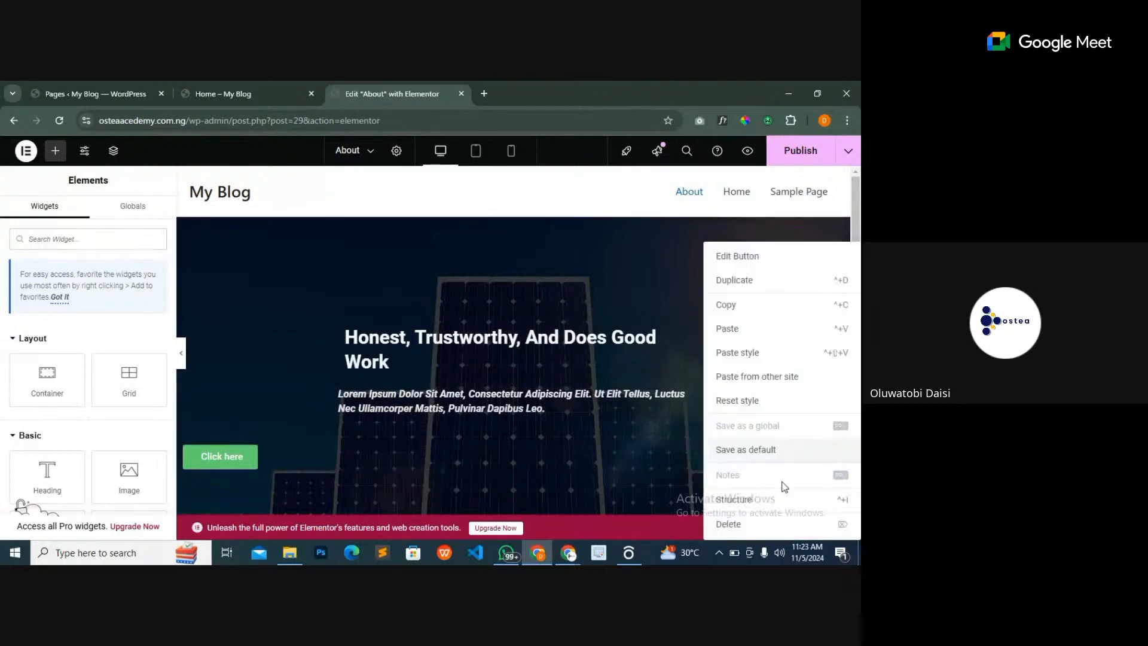
{"action": "left_click", "coordinate": [733, 524]}
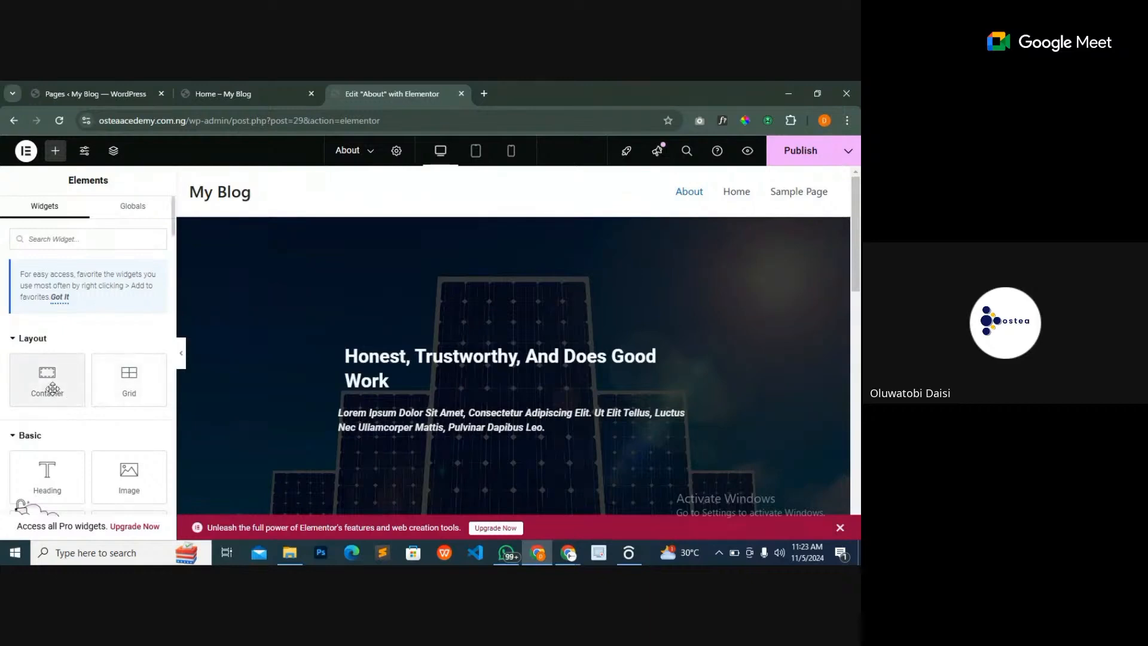
- Add a nested Container below the paragraph inside the hero container and compare the layout settings of both containers
{"action": "left_click_drag", "start_coordinate": [47, 384], "coordinate": [443, 433]}
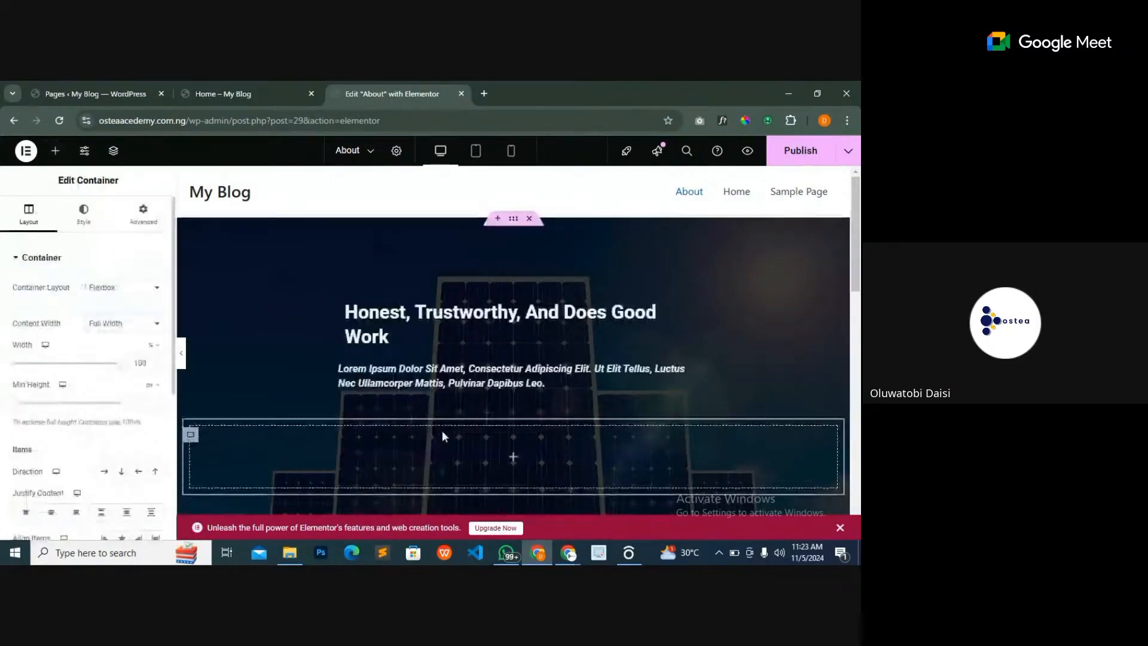
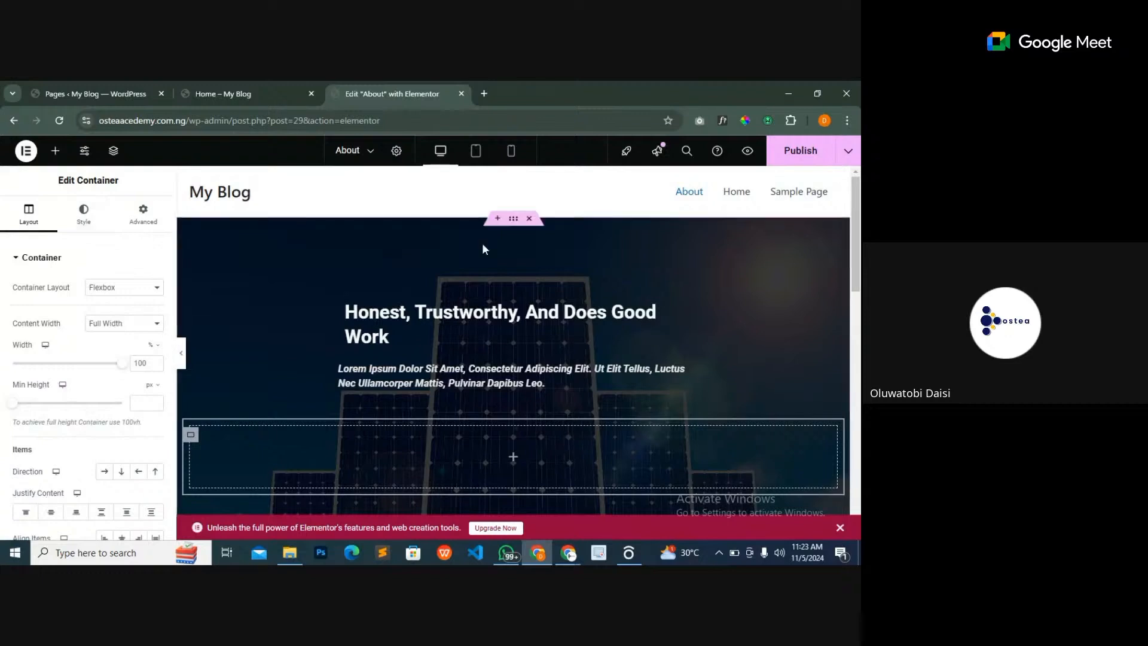
{"action": "left_click", "coordinate": [513, 219]}
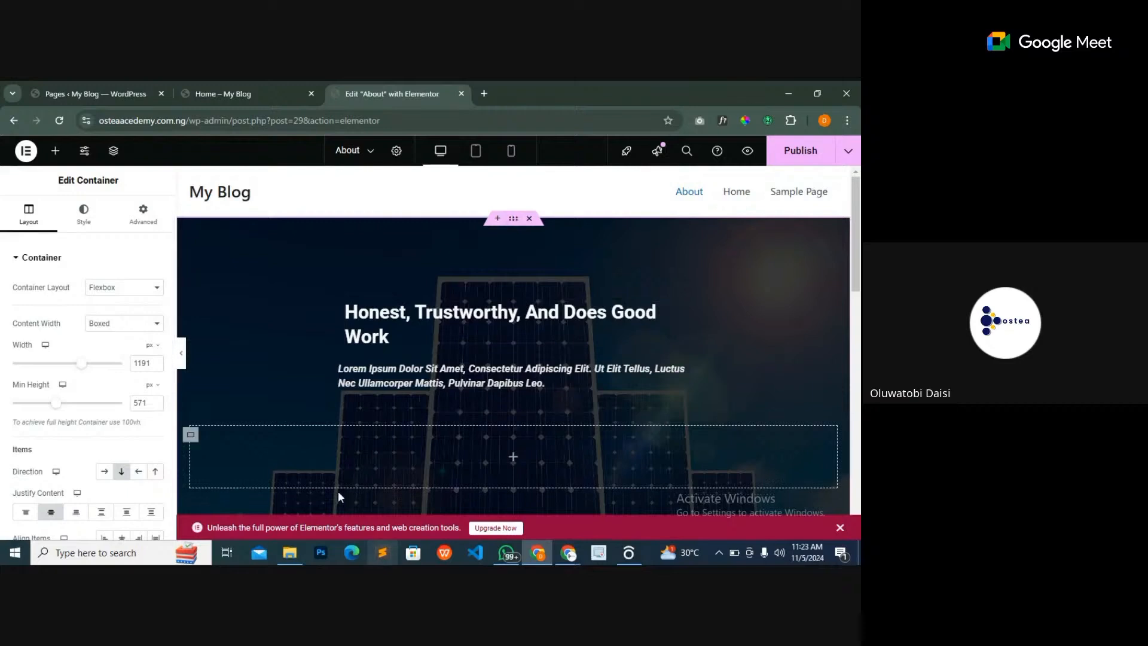
{"action": "left_click", "coordinate": [192, 436]}
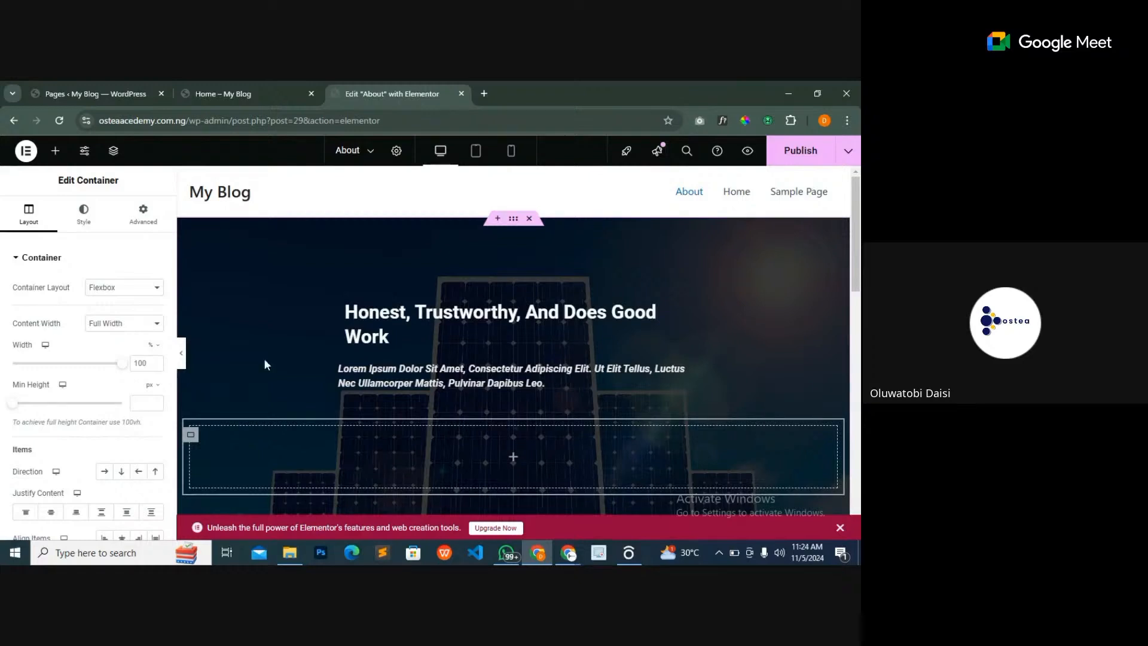
- Place two Button widgets inside the nested container below the paragraph
{"action": "left_click", "coordinate": [56, 159]}
{"action": "scroll", "coordinate": [56, 352], "scroll_direction": "down", "scroll_amount": 2}
{"action": "scroll", "coordinate": [56, 352], "scroll_direction": "down", "scroll_amount": 1}
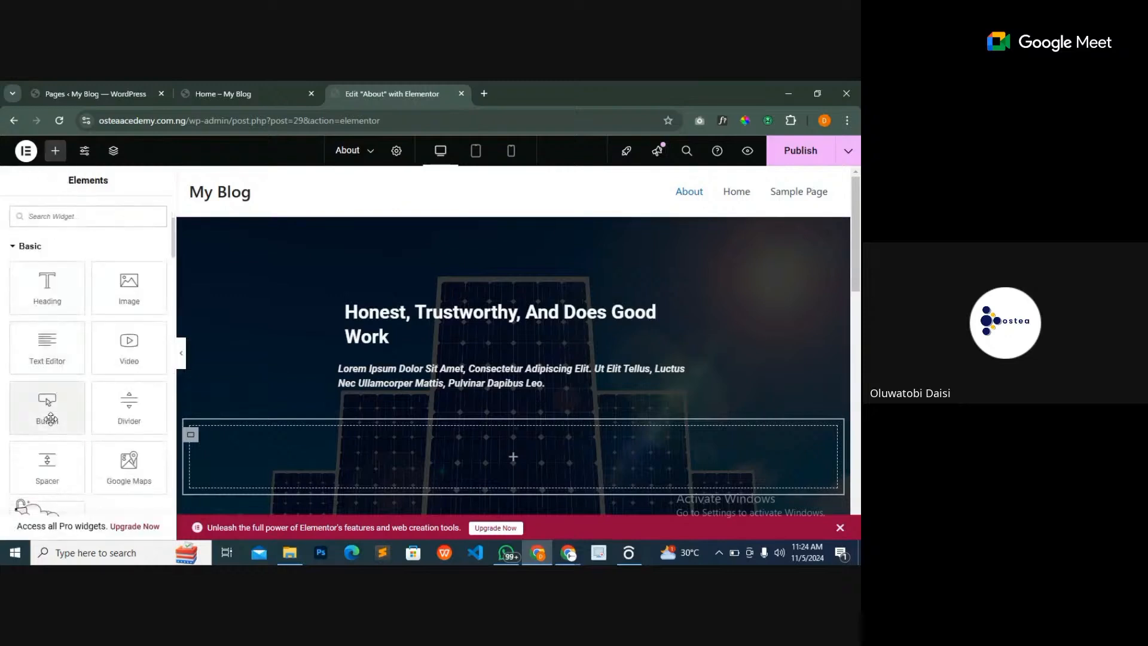
{"action": "left_click_drag", "start_coordinate": [47, 403], "coordinate": [273, 465]}
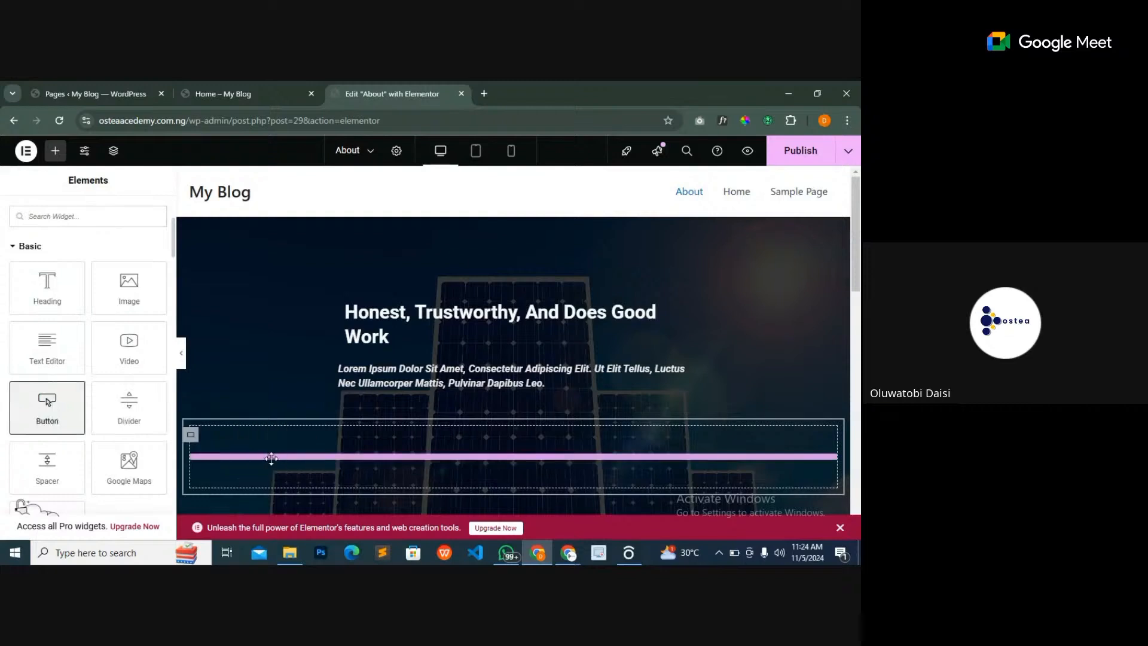
{"action": "left_click", "coordinate": [54, 151]}
{"action": "scroll", "coordinate": [48, 394], "scroll_direction": "down", "scroll_amount": 2}
{"action": "left_click_drag", "start_coordinate": [50, 448], "coordinate": [287, 472]}
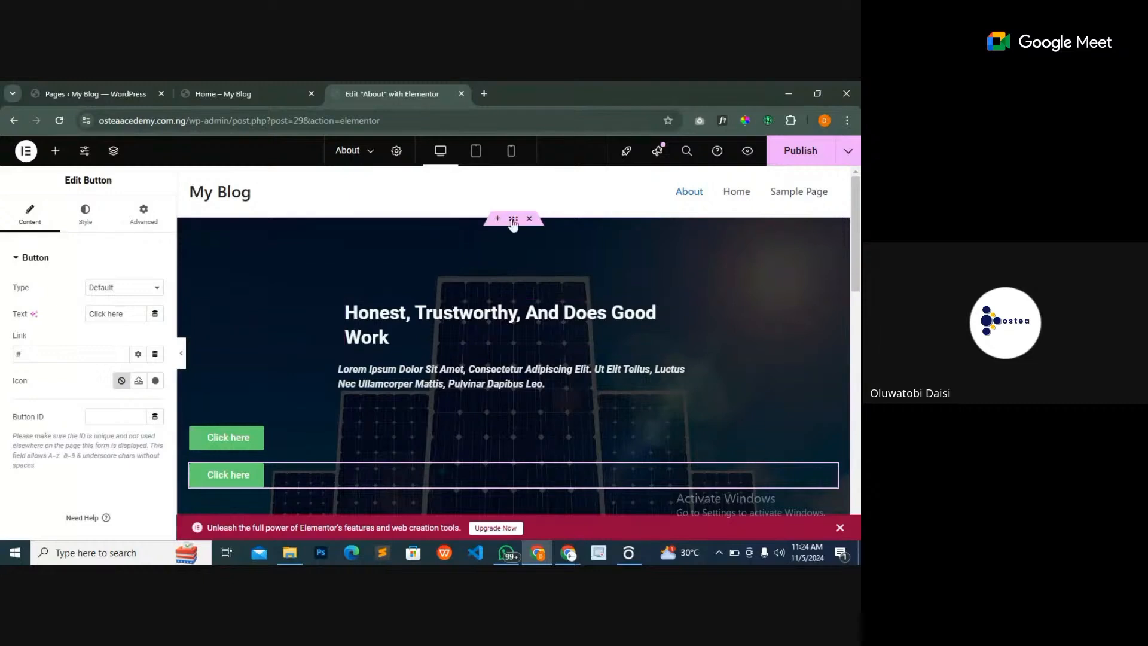
- Arrange the nested container's two buttons in a horizontal row and justify them to the center
{"action": "left_click", "coordinate": [282, 346]}
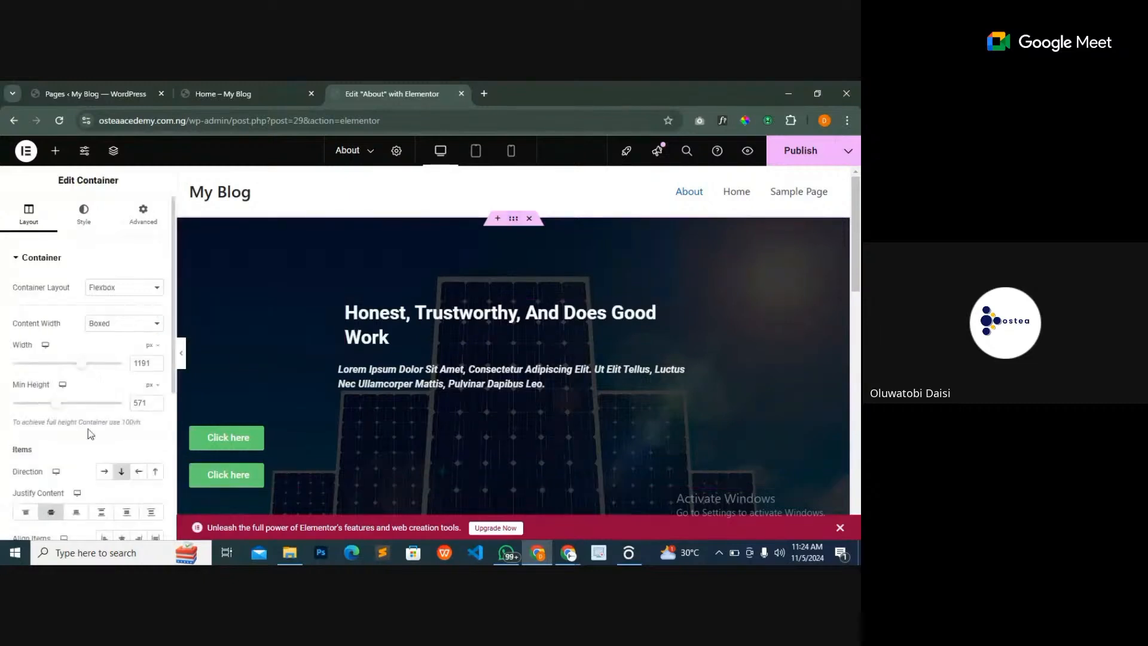
{"action": "scroll", "coordinate": [88, 431], "scroll_direction": "down", "scroll_amount": 1}
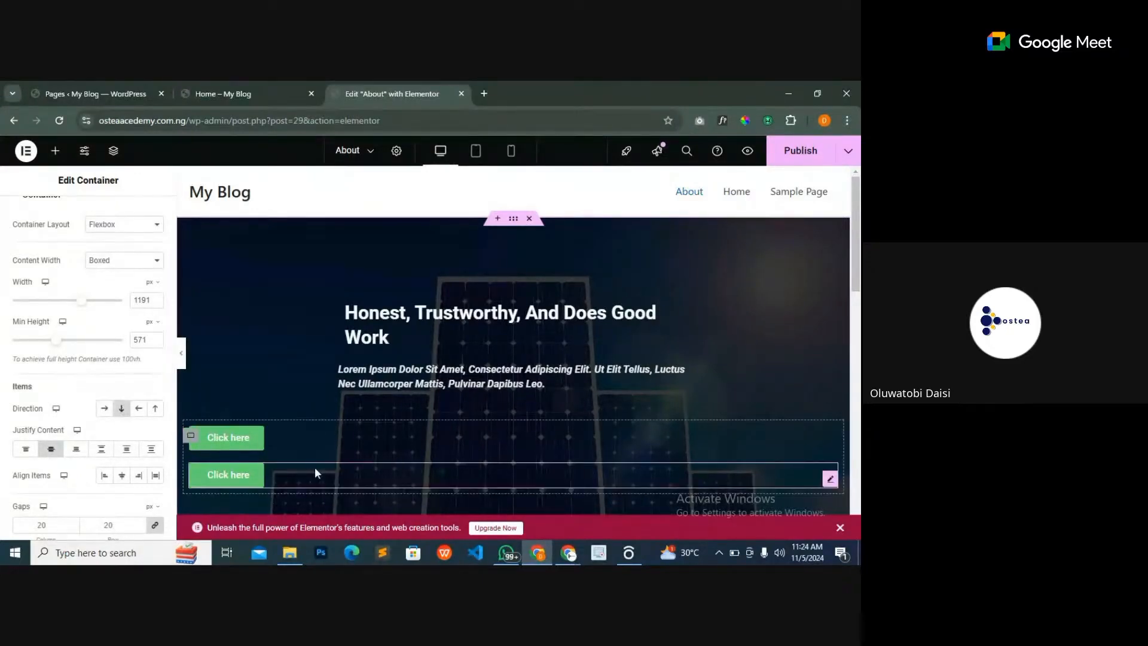
{"action": "left_click", "coordinate": [191, 437]}
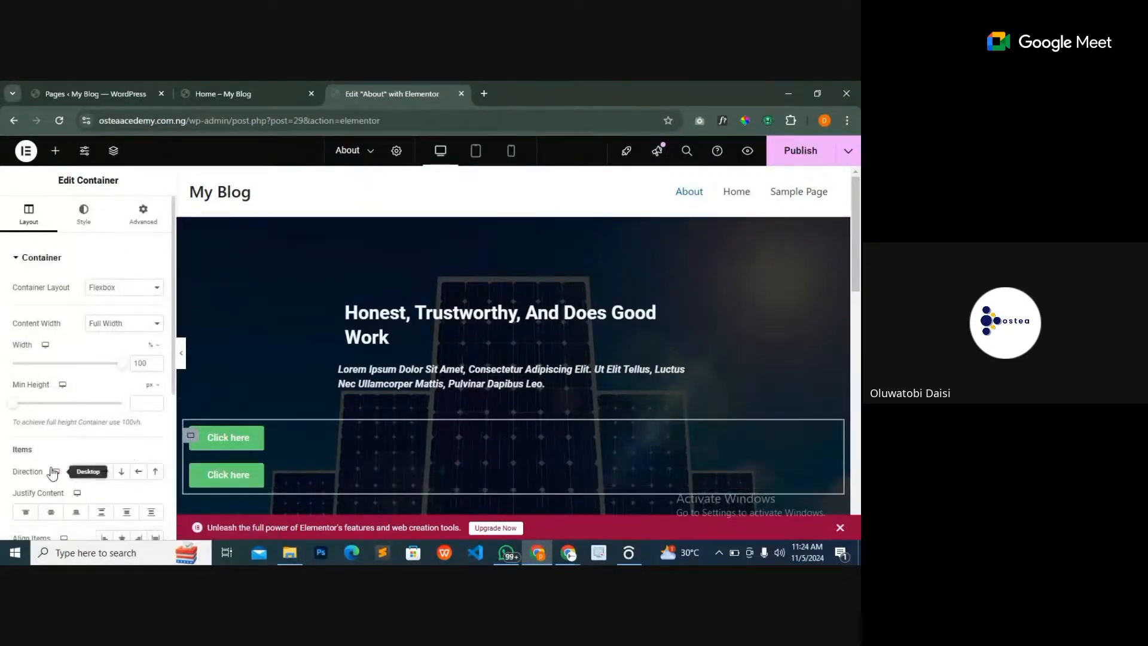
{"action": "left_click", "coordinate": [104, 473]}
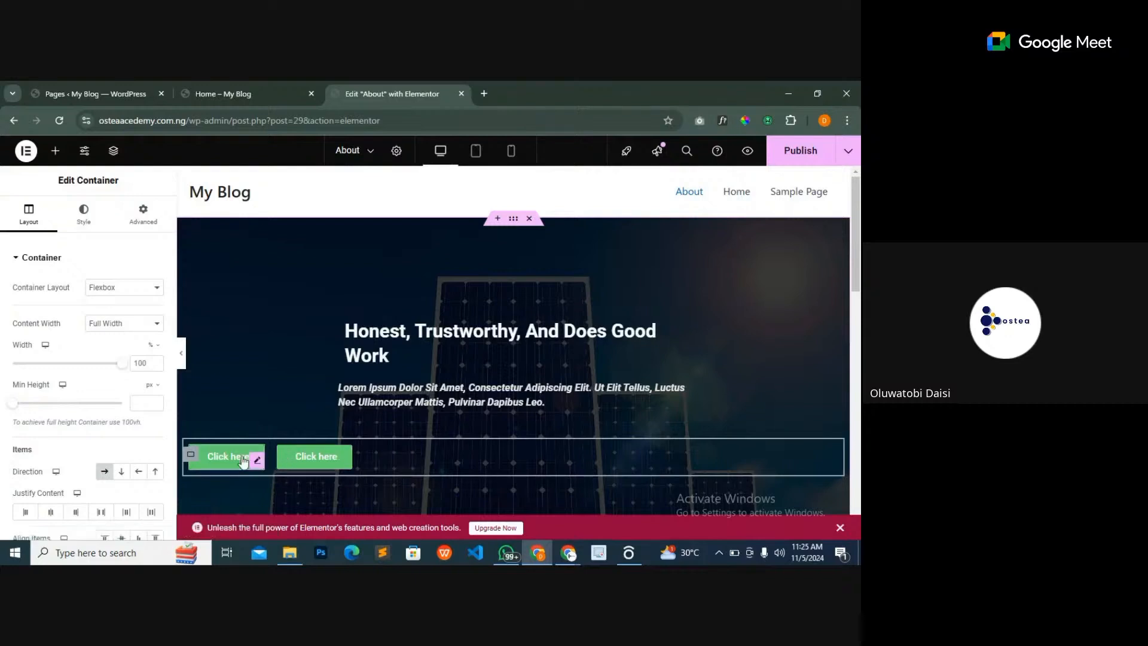
{"action": "scroll", "coordinate": [122, 472], "scroll_direction": "down", "scroll_amount": 1}
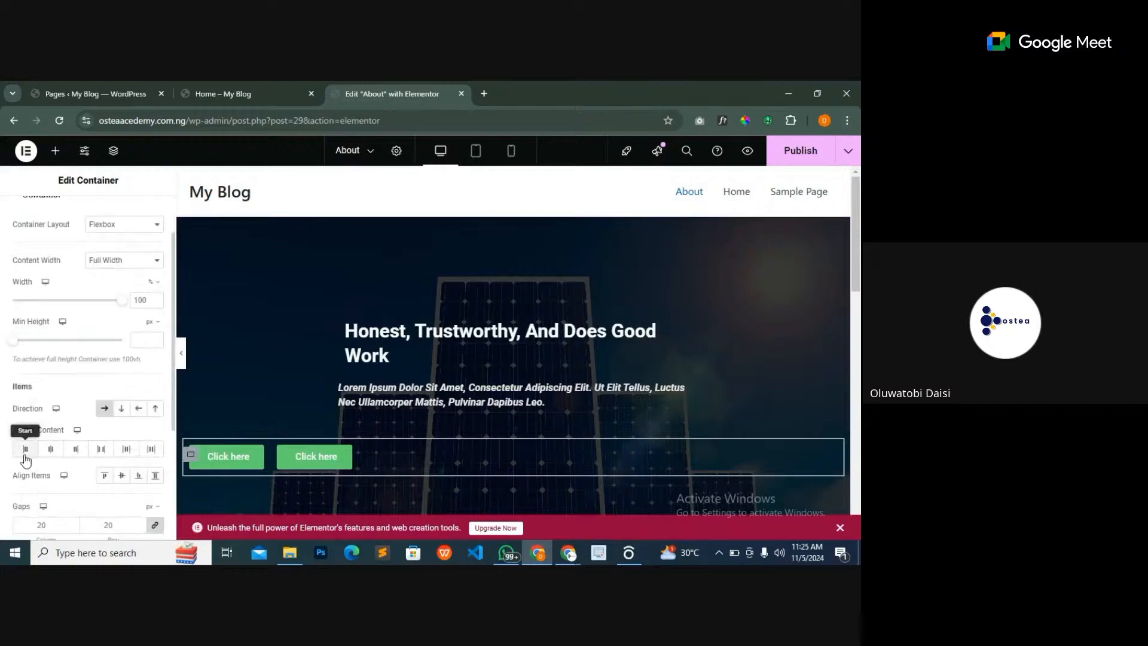
{"action": "left_click", "coordinate": [52, 452]}
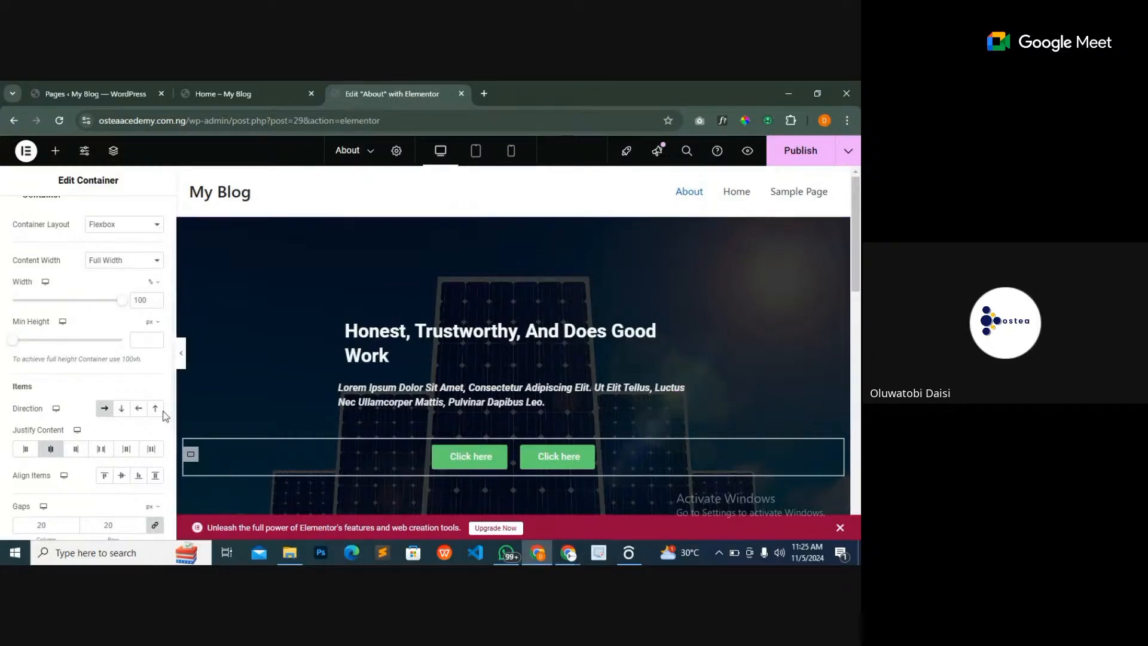
- Reduce the nested container's width to 71% and compare the button placement with the Home page
{"action": "left_click_drag", "start_coordinate": [125, 305], "coordinate": [94, 319]}
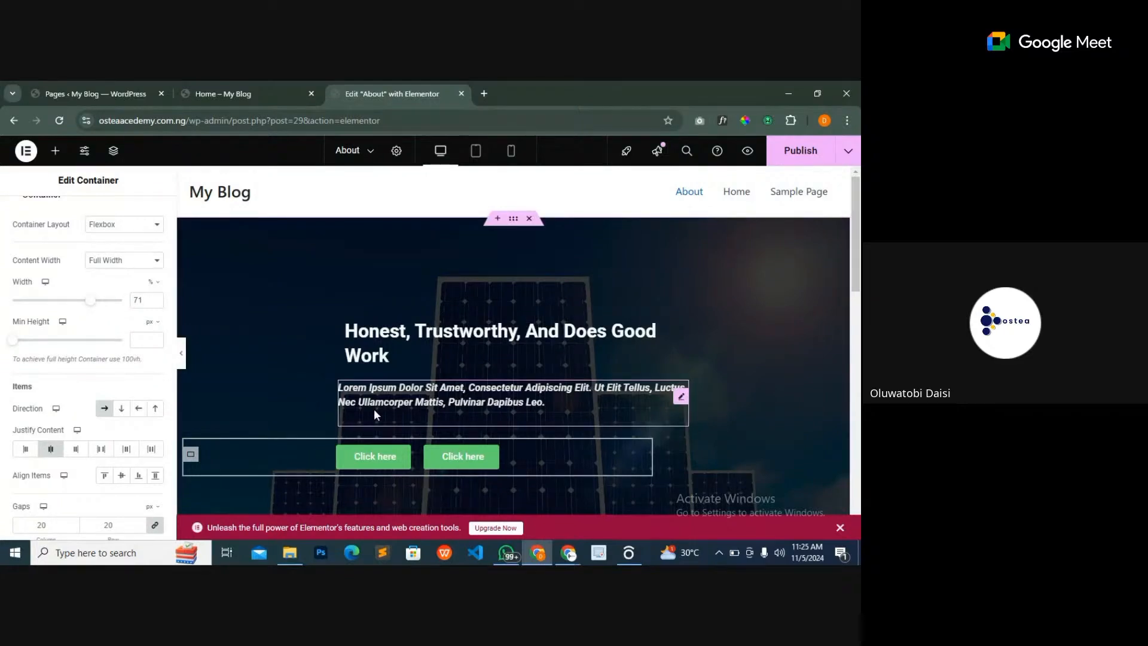
{"action": "left_click", "coordinate": [259, 92]}
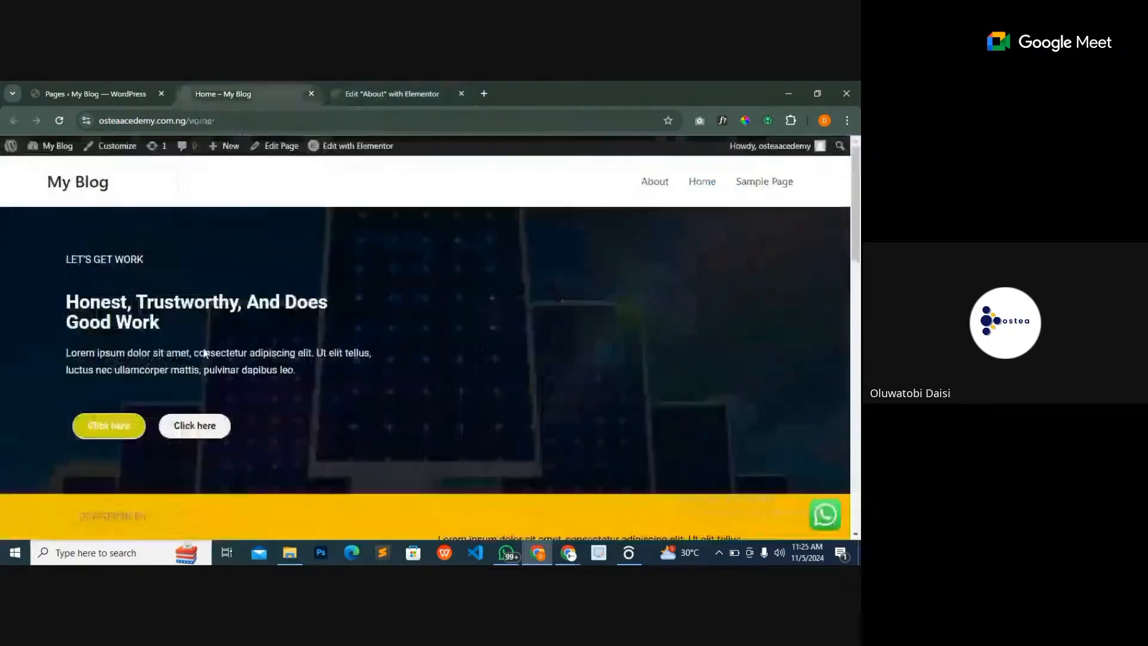
{"action": "left_click", "coordinate": [394, 90]}
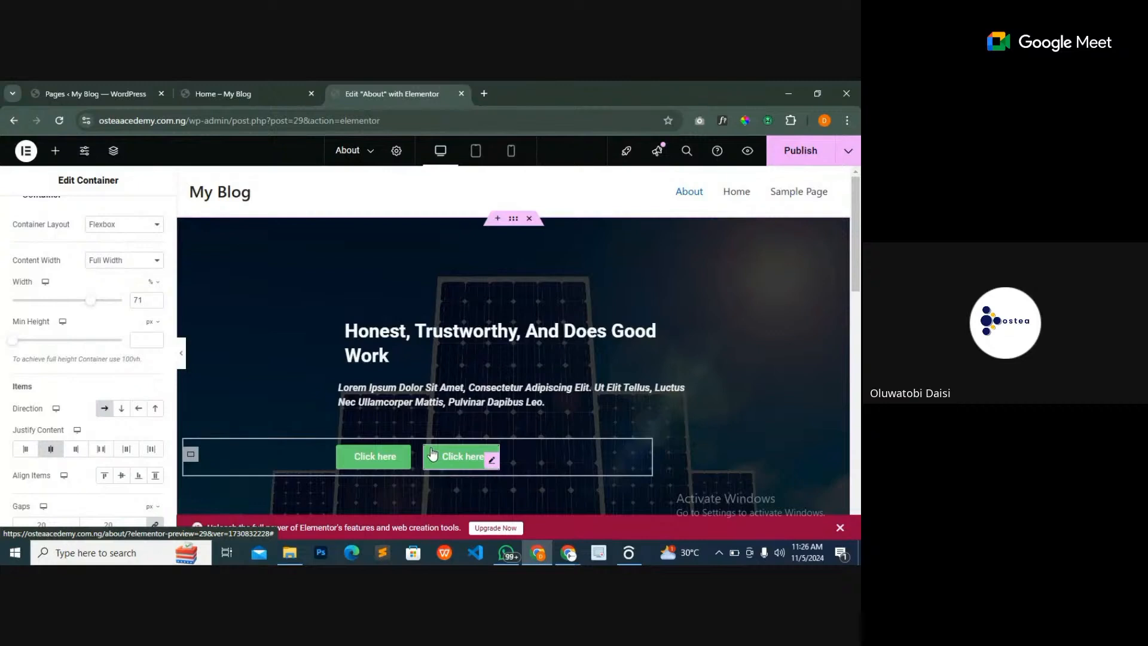
- Change the first button's text to "content" and clear its link
{"action": "left_click", "coordinate": [403, 467]}
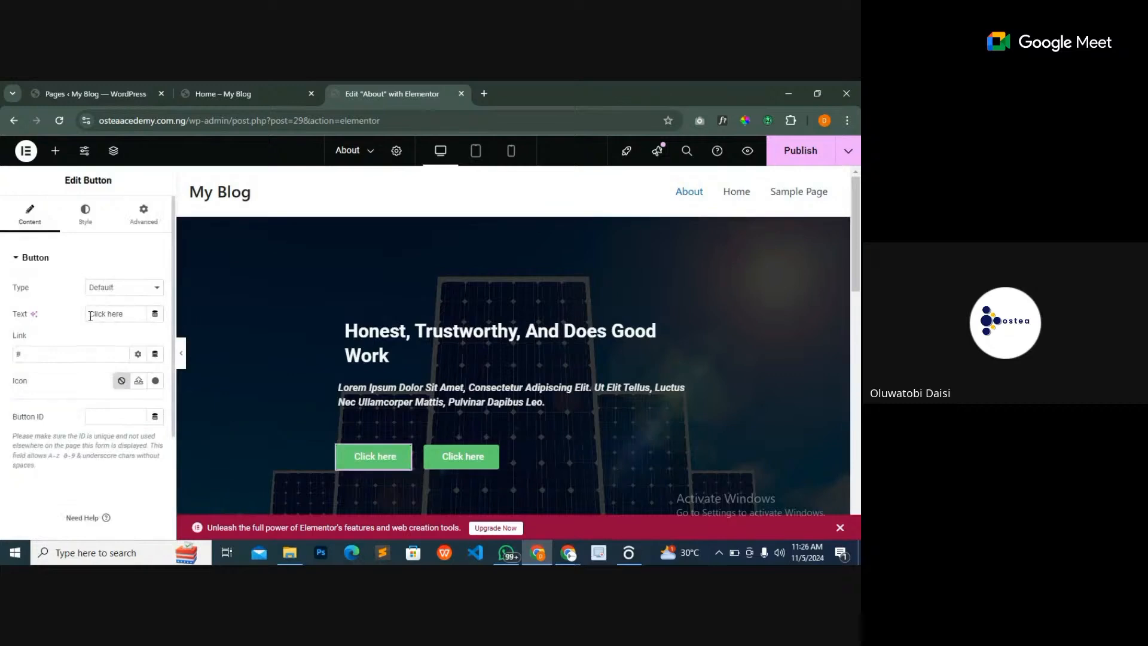
{"action": "left_click_drag", "start_coordinate": [90, 316], "coordinate": [144, 316]}
{"action": "type", "text": "c"}
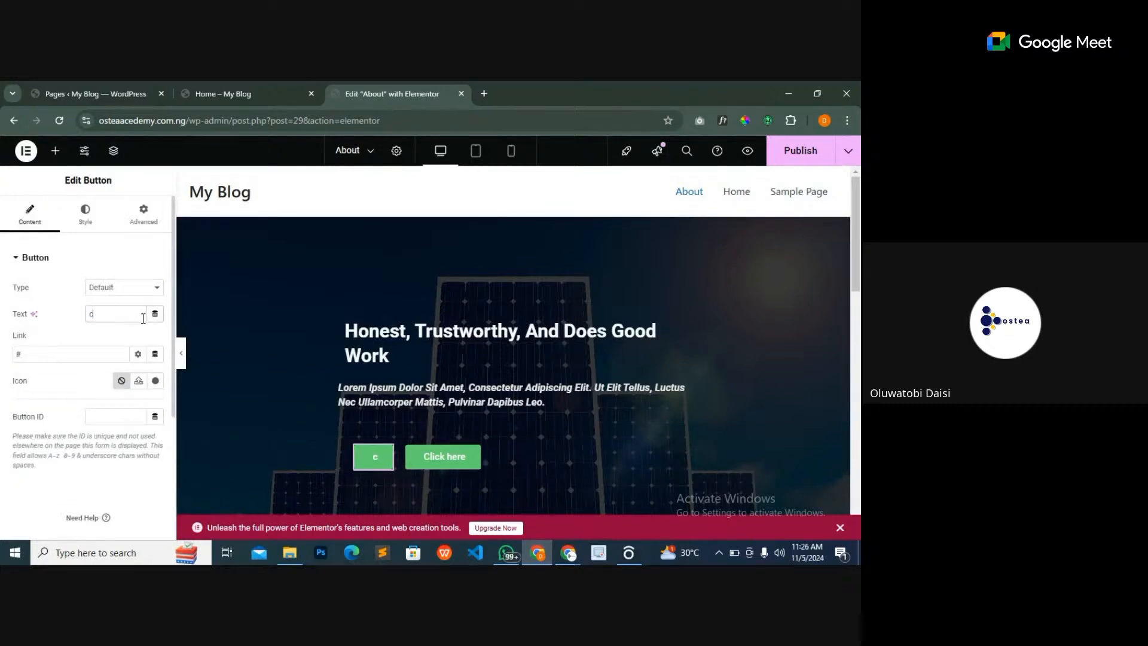
{"action": "type", "text": "ontent"}
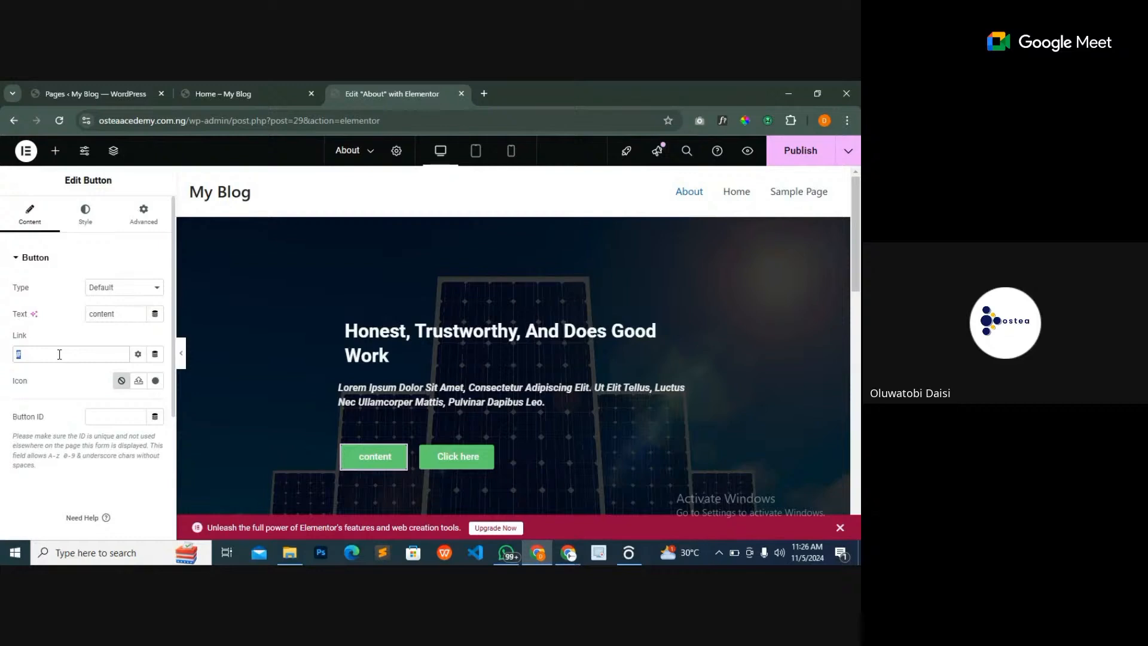
{"action": "key", "text": "BackSpace"}
- Review the first button's typography options and set its classic background color to yellow #D7D81C
{"action": "left_click", "coordinate": [85, 220]}
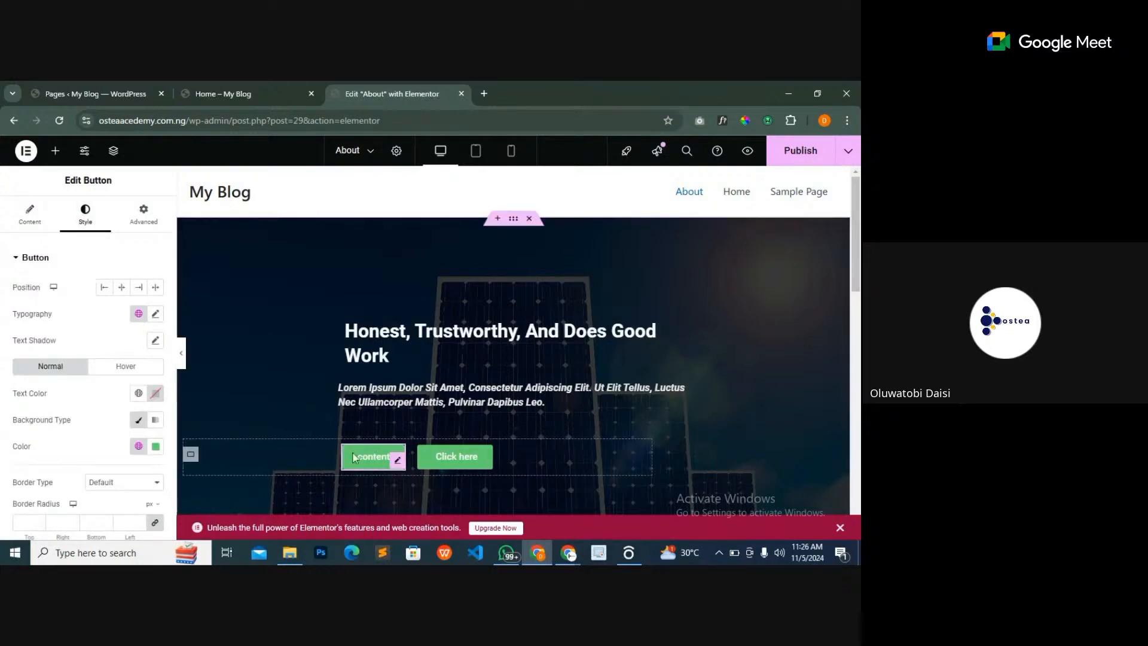
{"action": "left_click", "coordinate": [155, 315]}
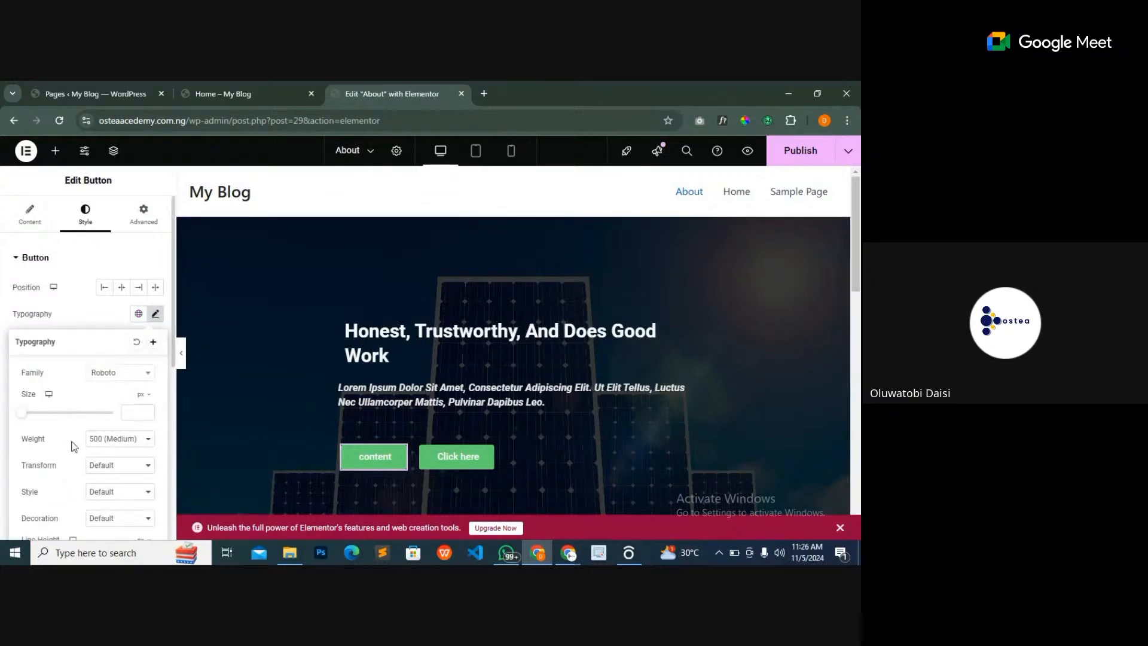
{"action": "scroll", "coordinate": [77, 442], "scroll_direction": "down", "scroll_amount": 3}
{"action": "scroll", "coordinate": [74, 447], "scroll_direction": "up", "scroll_amount": 3}
{"action": "left_click", "coordinate": [48, 305]}
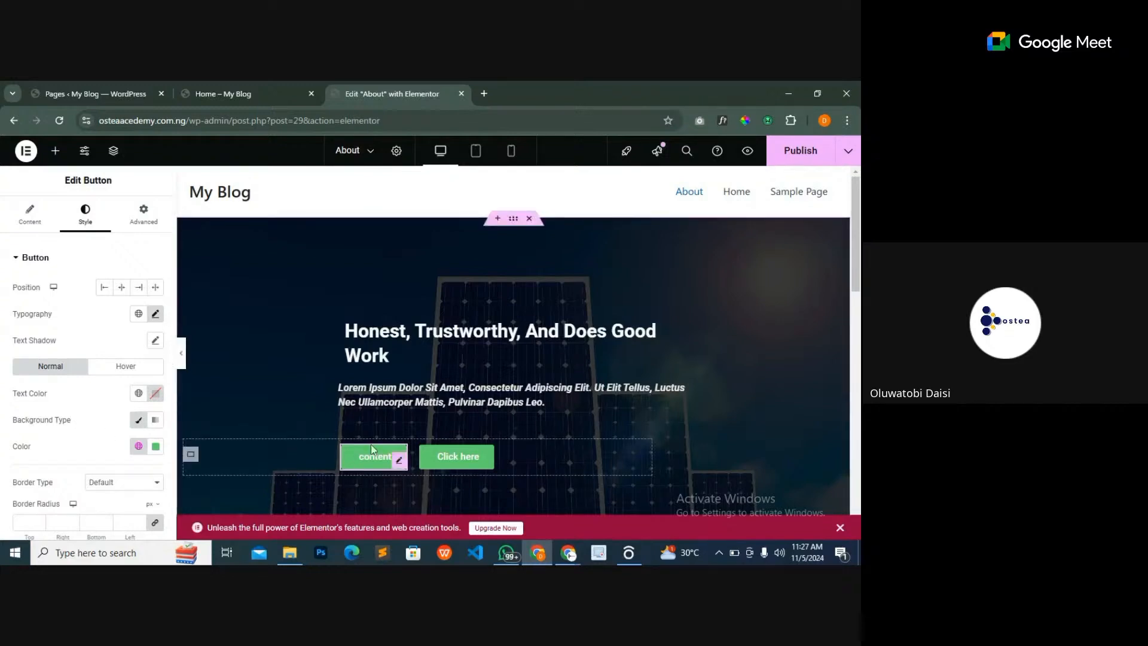
{"action": "left_click", "coordinate": [139, 421]}
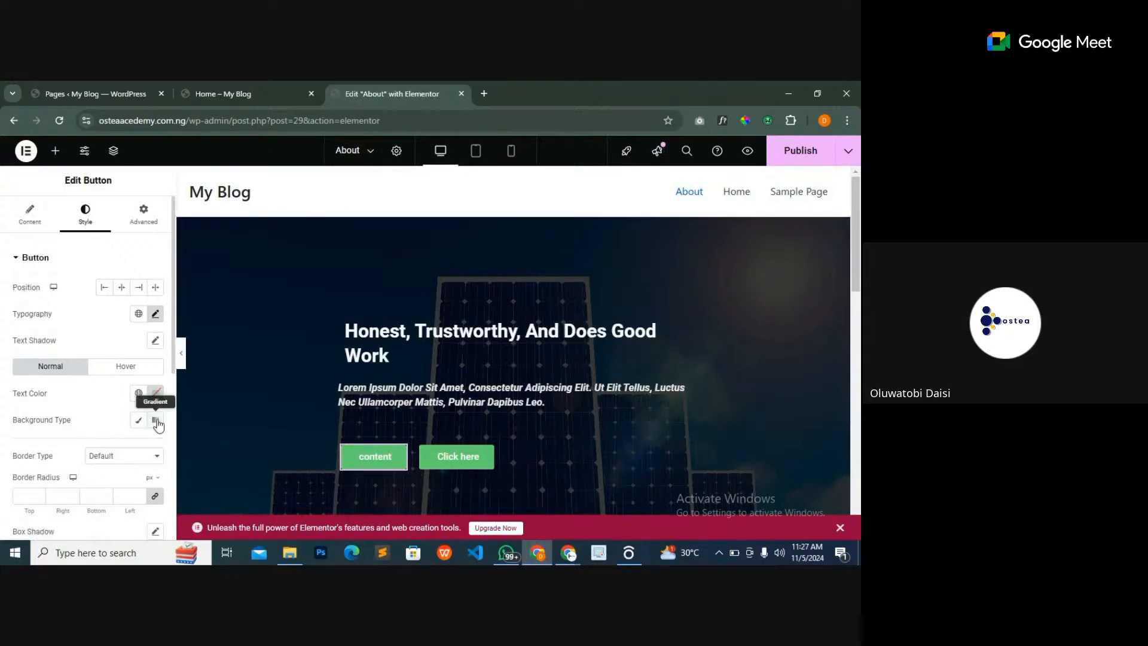
{"action": "left_click", "coordinate": [136, 421]}
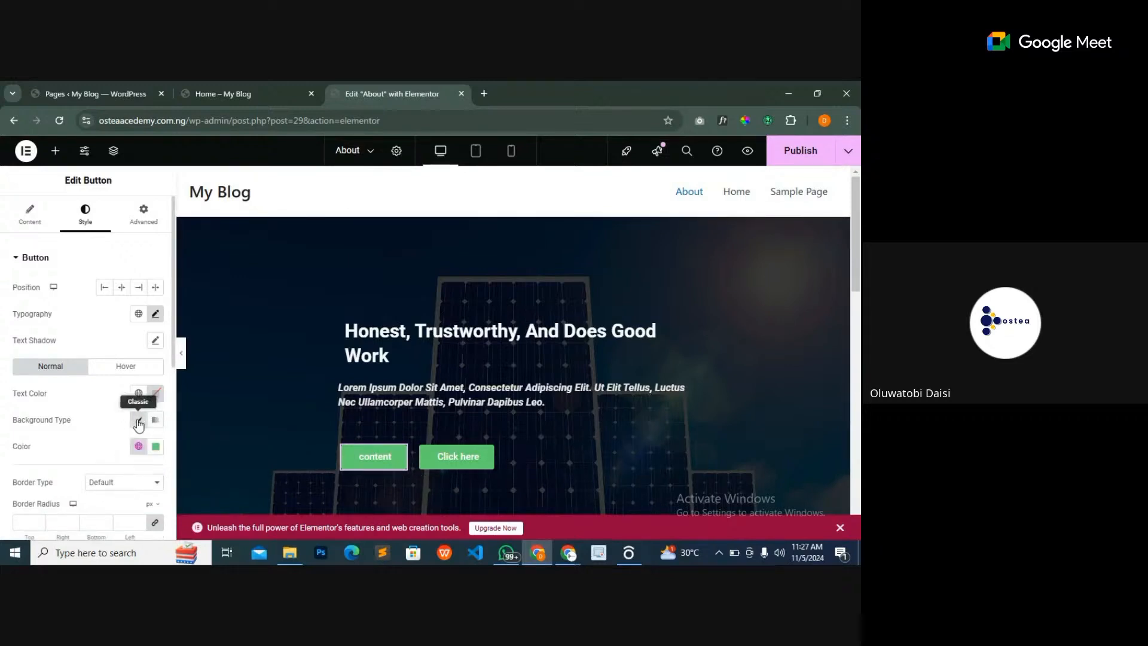
{"action": "left_click", "coordinate": [156, 446]}
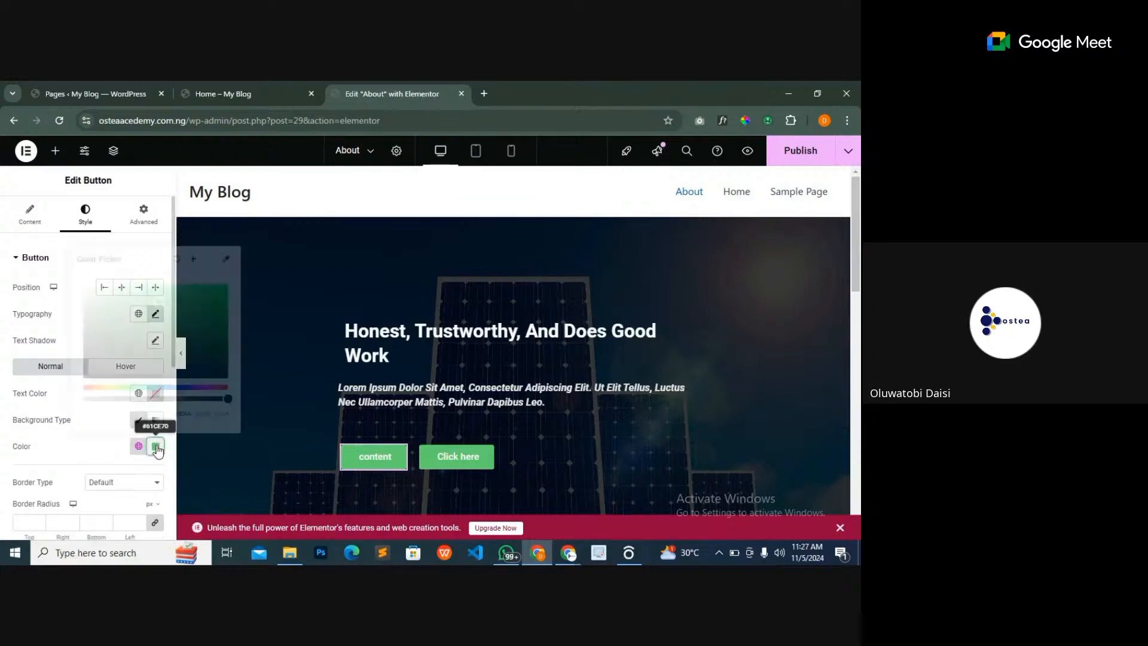
{"action": "left_click", "coordinate": [108, 387]}
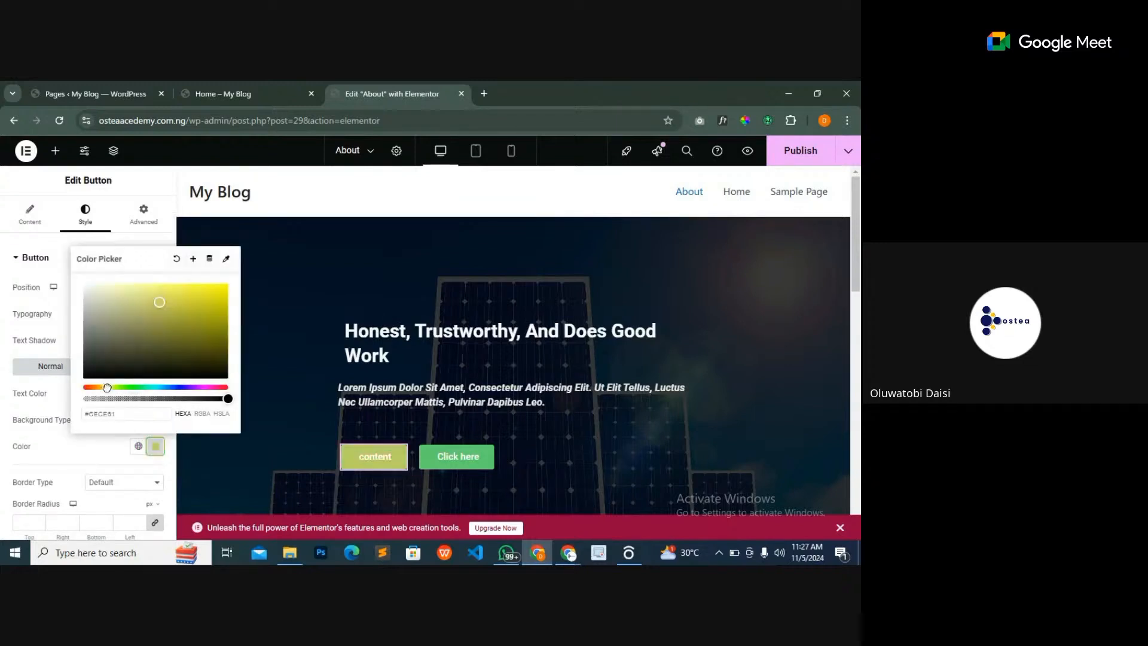
{"action": "left_click", "coordinate": [209, 298]}
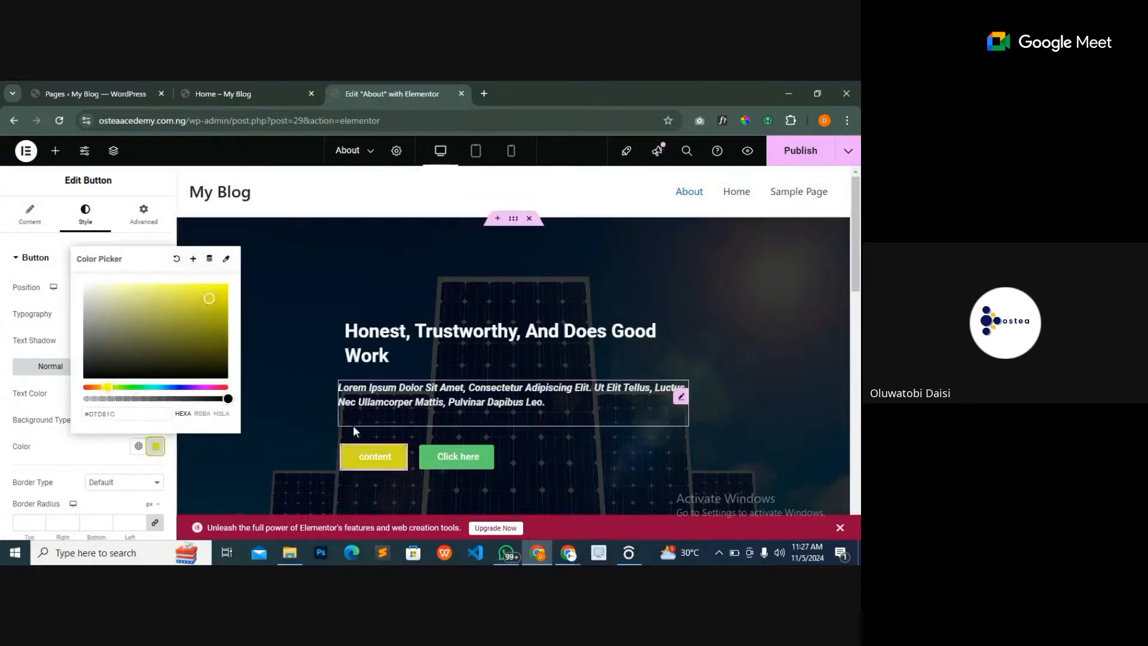
{"action": "left_click", "coordinate": [79, 445]}
- Give the first button a solid border with a width of 1 px on all sides
{"action": "scroll", "coordinate": [87, 435], "scroll_direction": "down", "scroll_amount": 1}
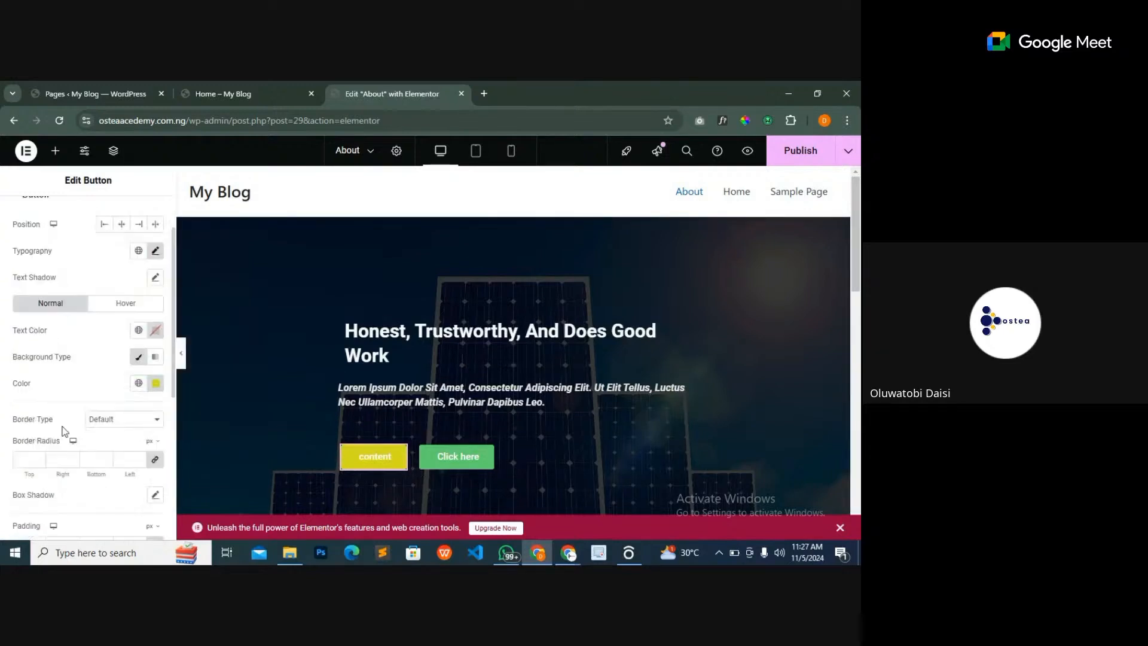
{"action": "left_click", "coordinate": [149, 423]}
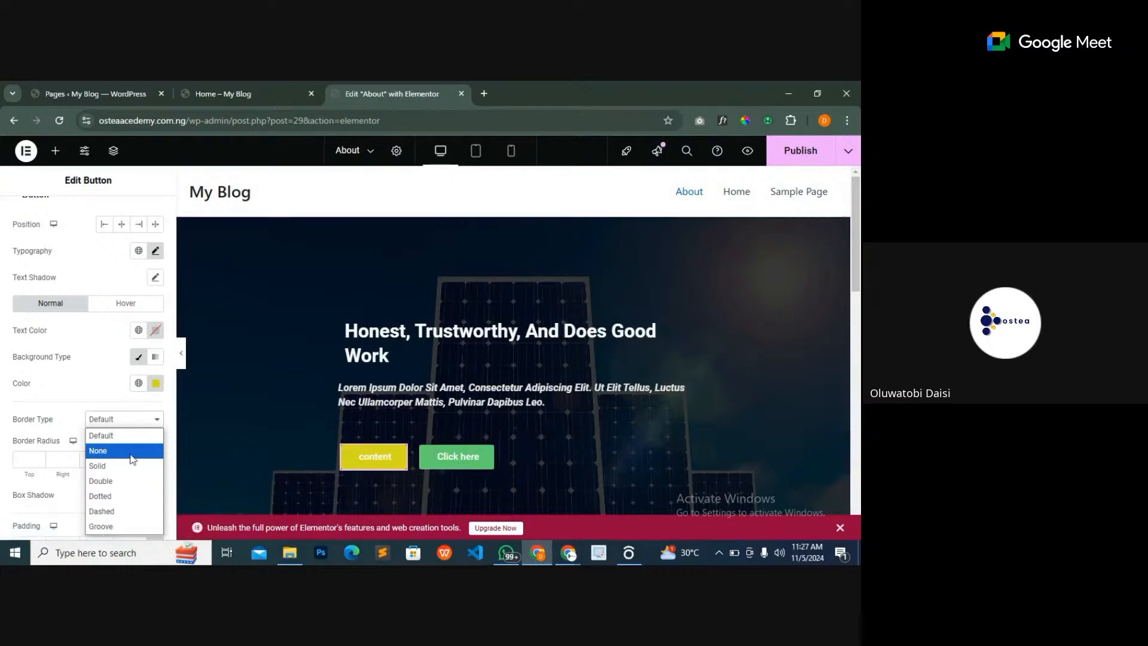
{"action": "left_click", "coordinate": [115, 466]}
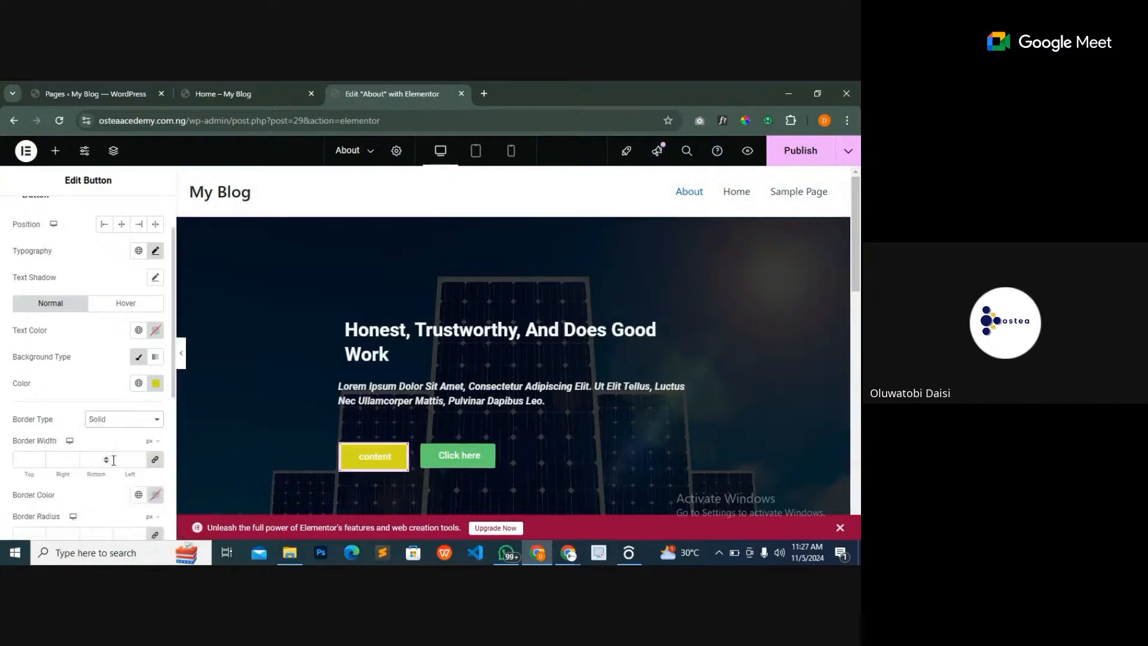
{"action": "left_click", "coordinate": [38, 458]}
{"action": "left_click", "coordinate": [39, 462]}
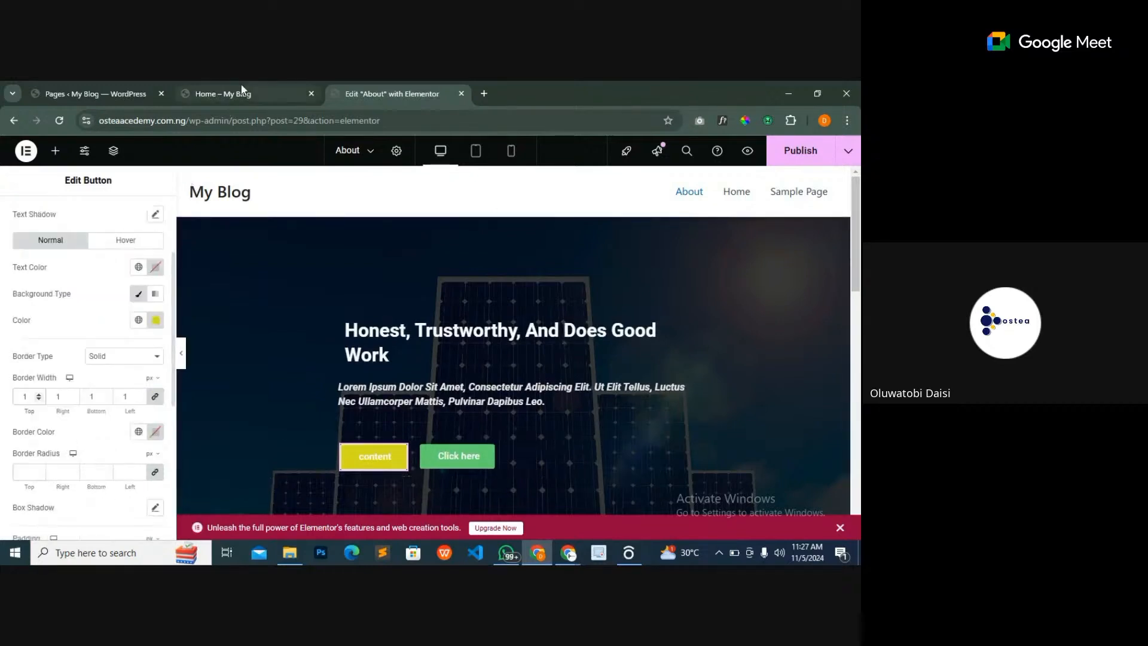
- Set the first button's border radius to 17 px on all corners, comparing it with the Home page's buttons
{"action": "left_click", "coordinate": [222, 93]}
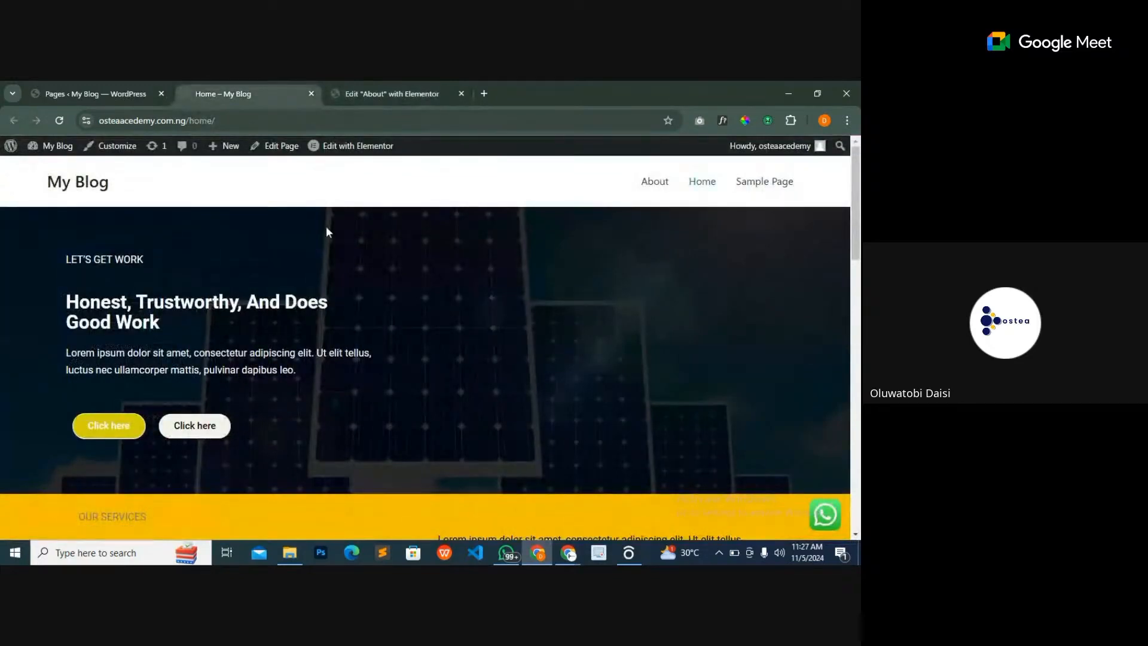
{"action": "left_click", "coordinate": [420, 94]}
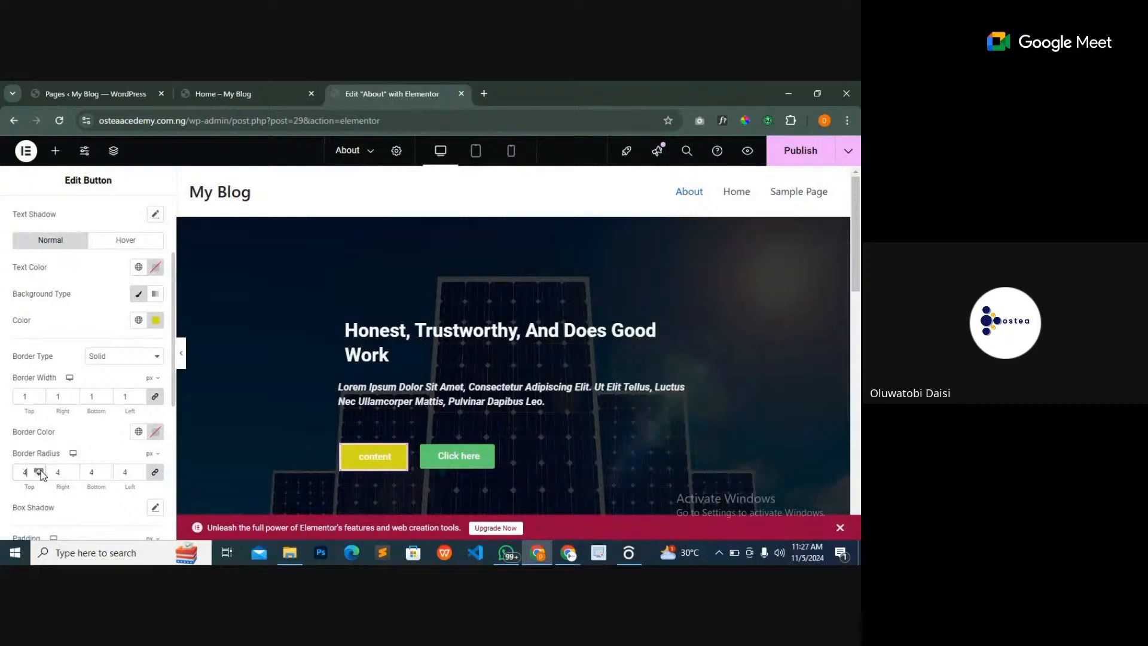
{"action": "left_click", "coordinate": [40, 471]}
{"action": "left_click", "coordinate": [40, 471]}
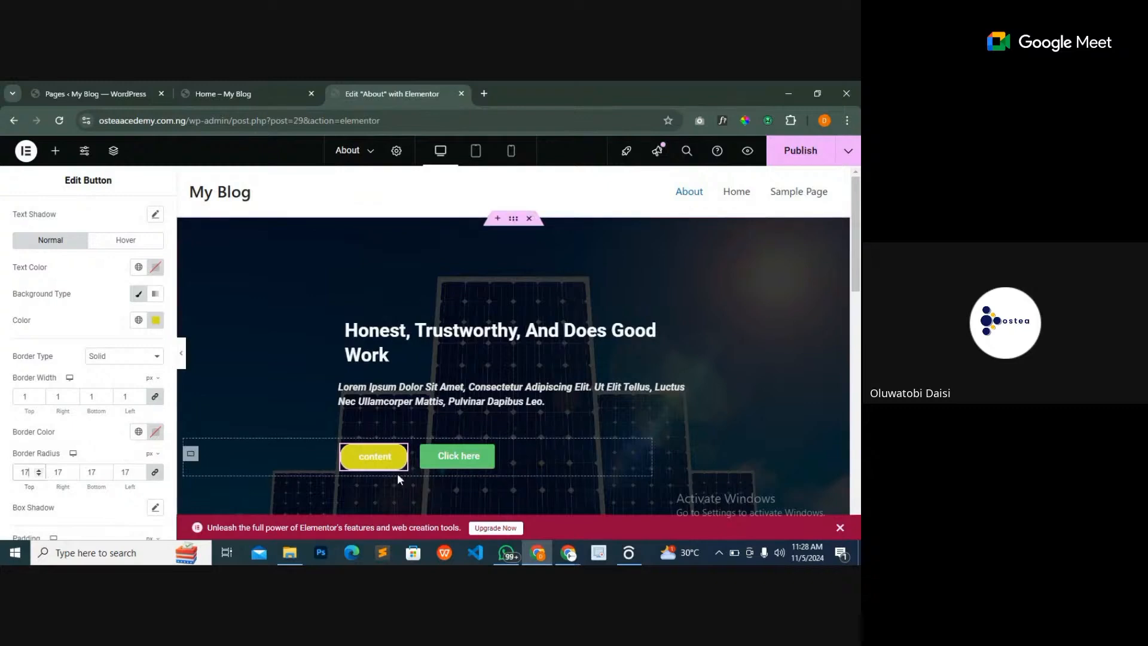
{"action": "left_click", "coordinate": [256, 94]}
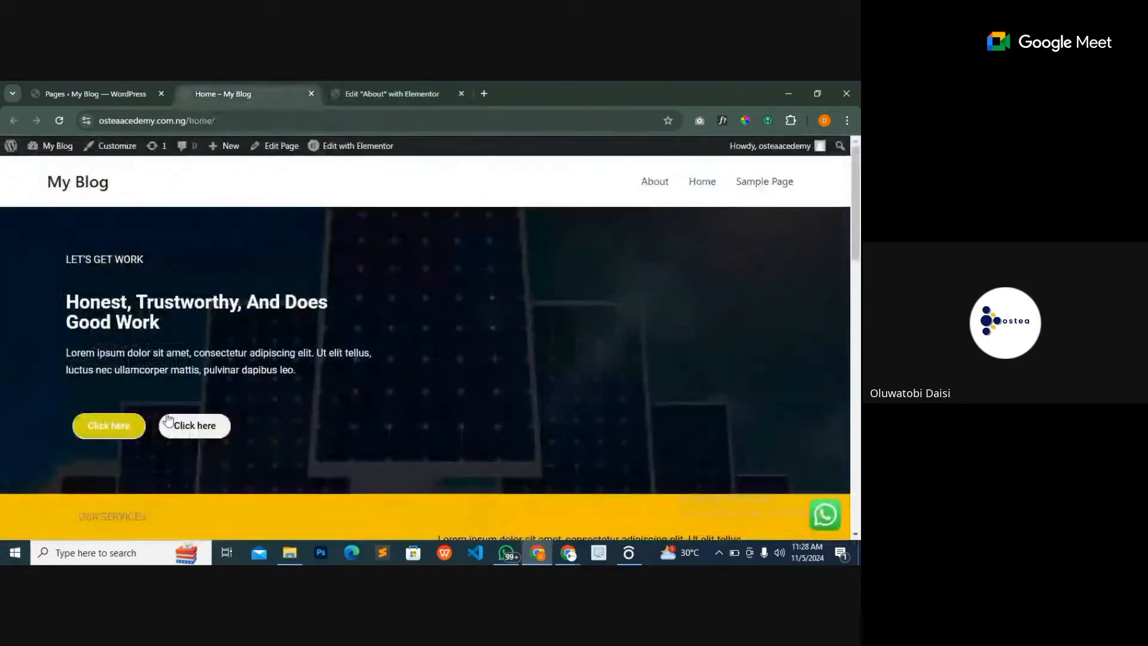
{"action": "left_click", "coordinate": [359, 95]}
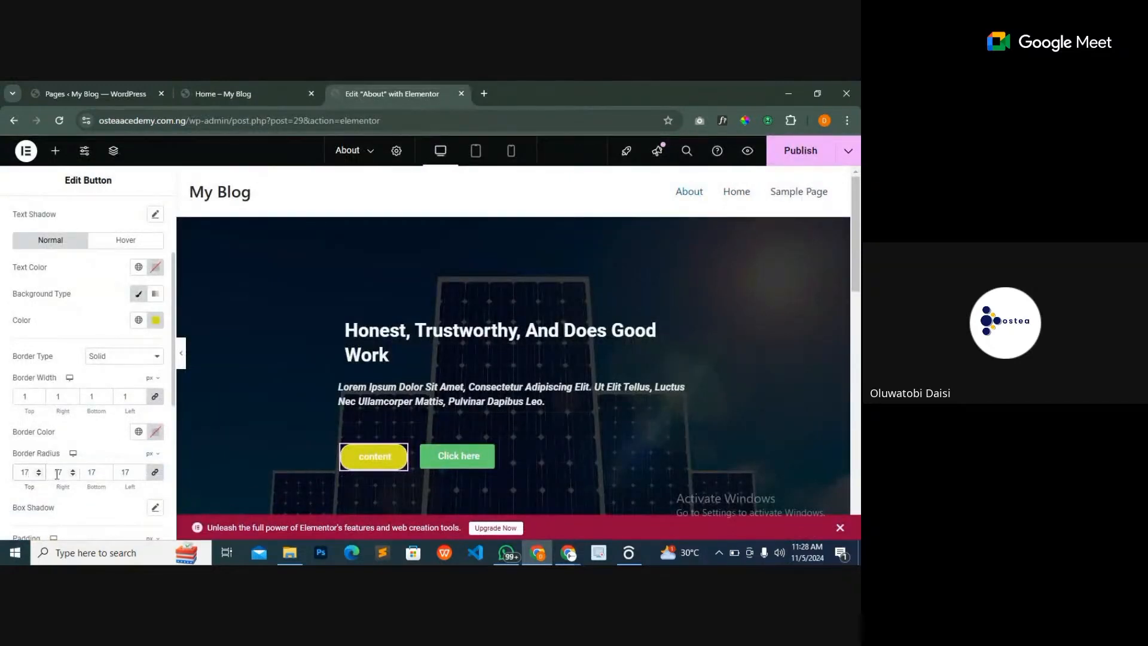
- Copy the "content" button and paste its style onto the "Click here" button
{"action": "right_click", "coordinate": [398, 466]}
{"action": "left_click", "coordinate": [422, 311]}
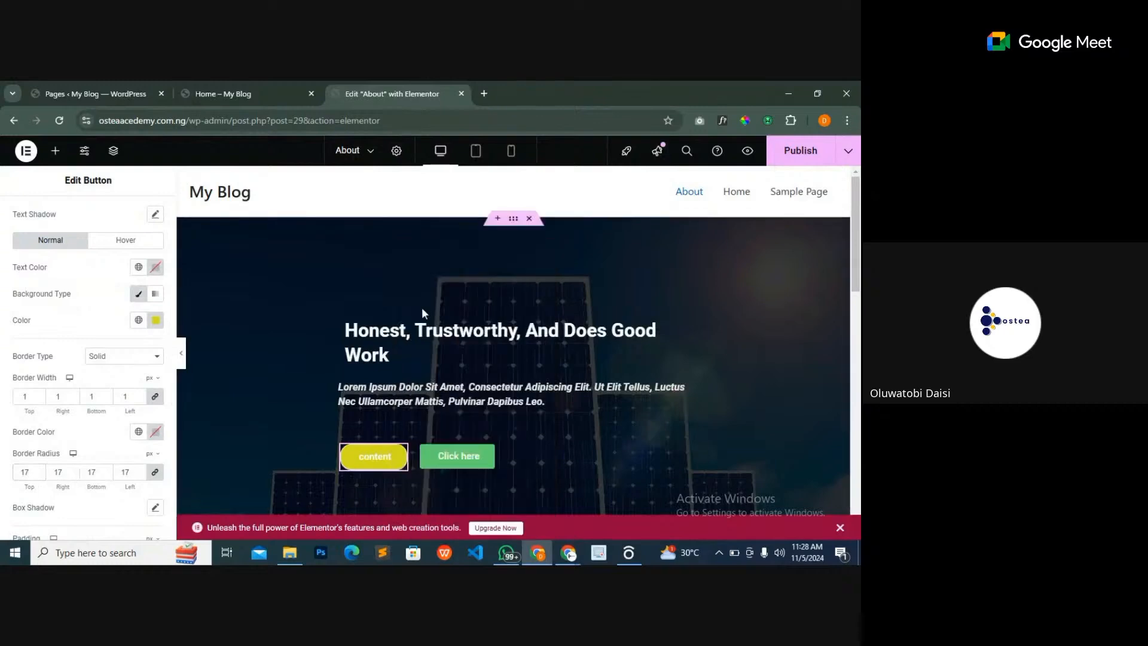
{"action": "right_click", "coordinate": [485, 462]}
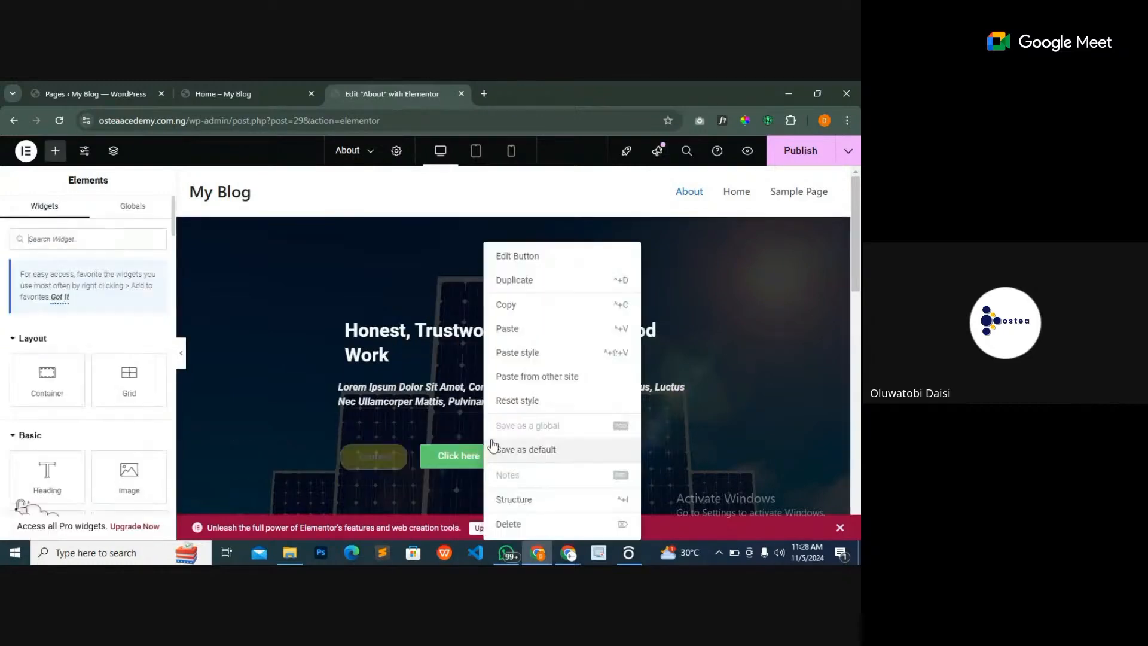
{"action": "left_click", "coordinate": [529, 353]}
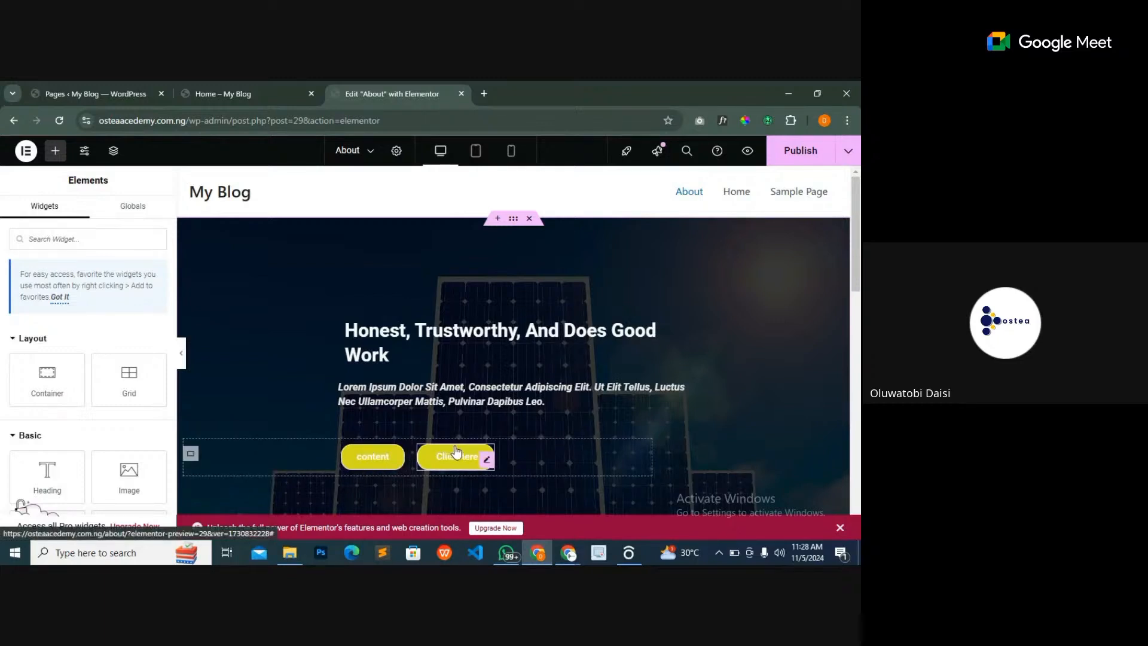
- Set the "Click here" button's background to off-white and its text color to near-black #050505
{"action": "left_click", "coordinate": [486, 460]}
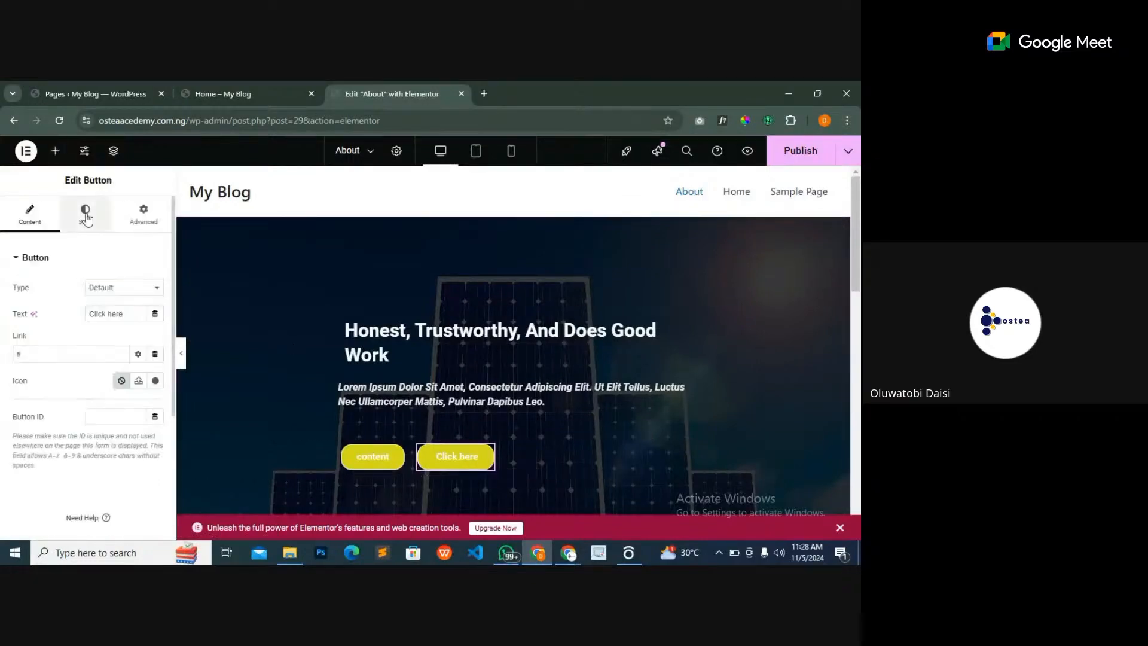
{"action": "left_click", "coordinate": [85, 217]}
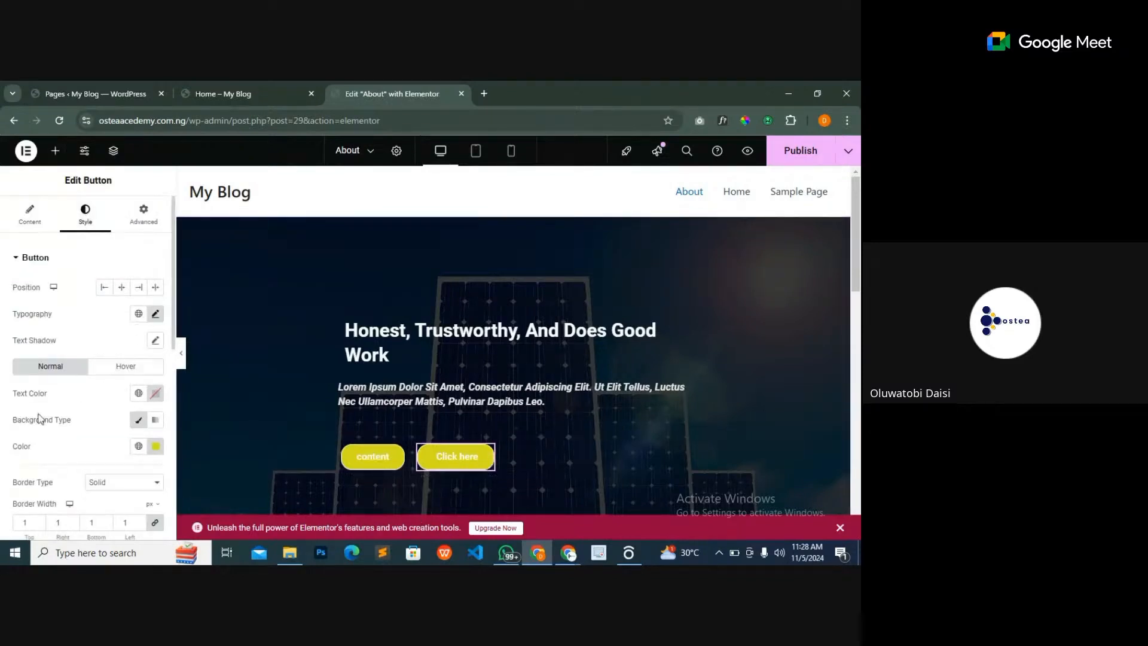
{"action": "left_click", "coordinate": [156, 446]}
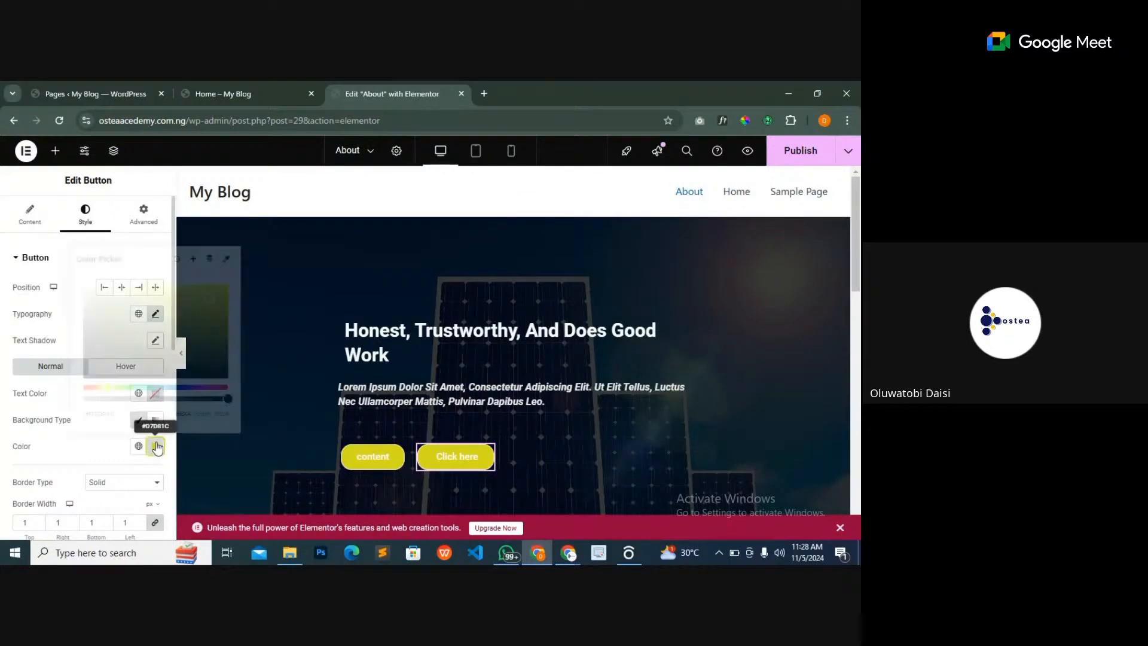
{"action": "left_click", "coordinate": [86, 288]}
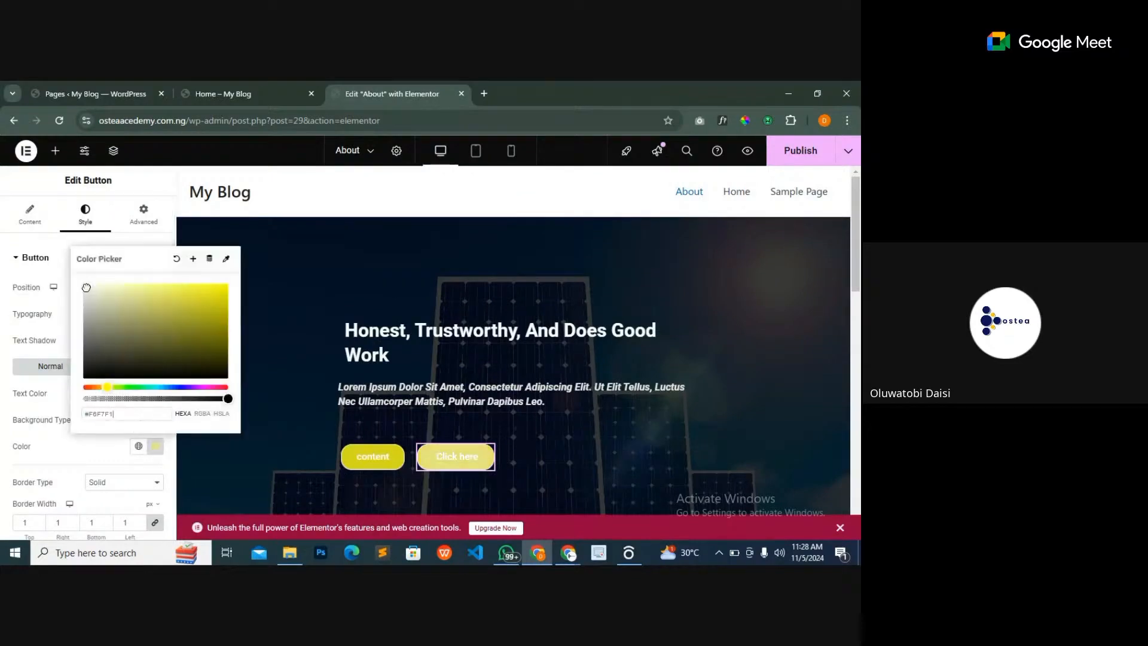
{"action": "left_click", "coordinate": [61, 444]}
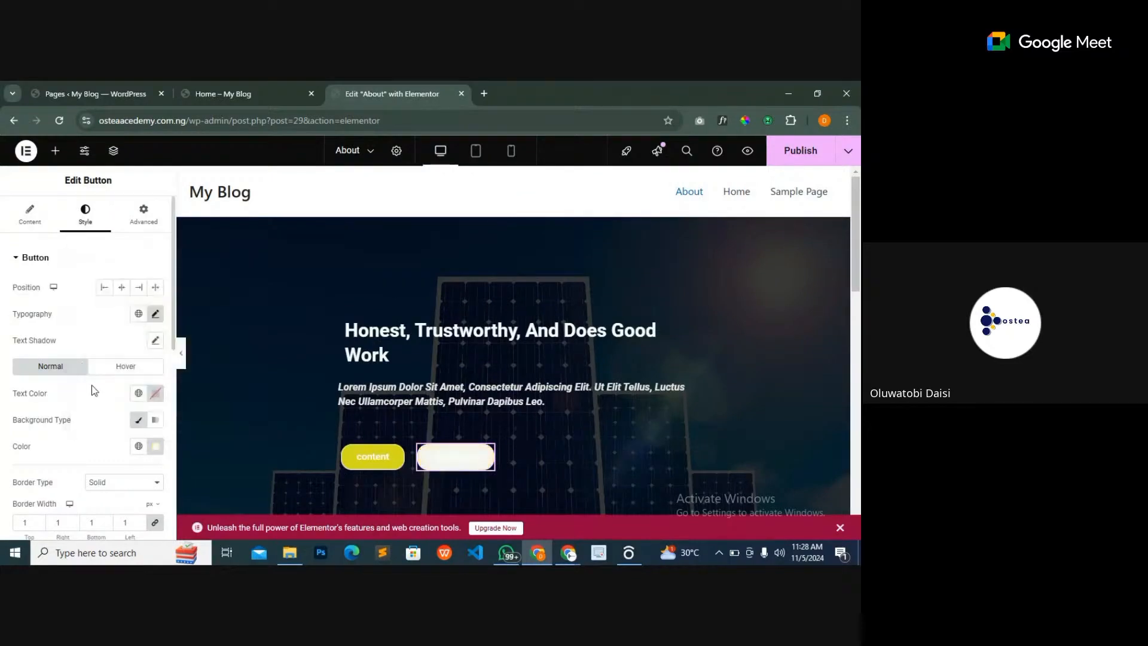
{"action": "left_click", "coordinate": [155, 393]}
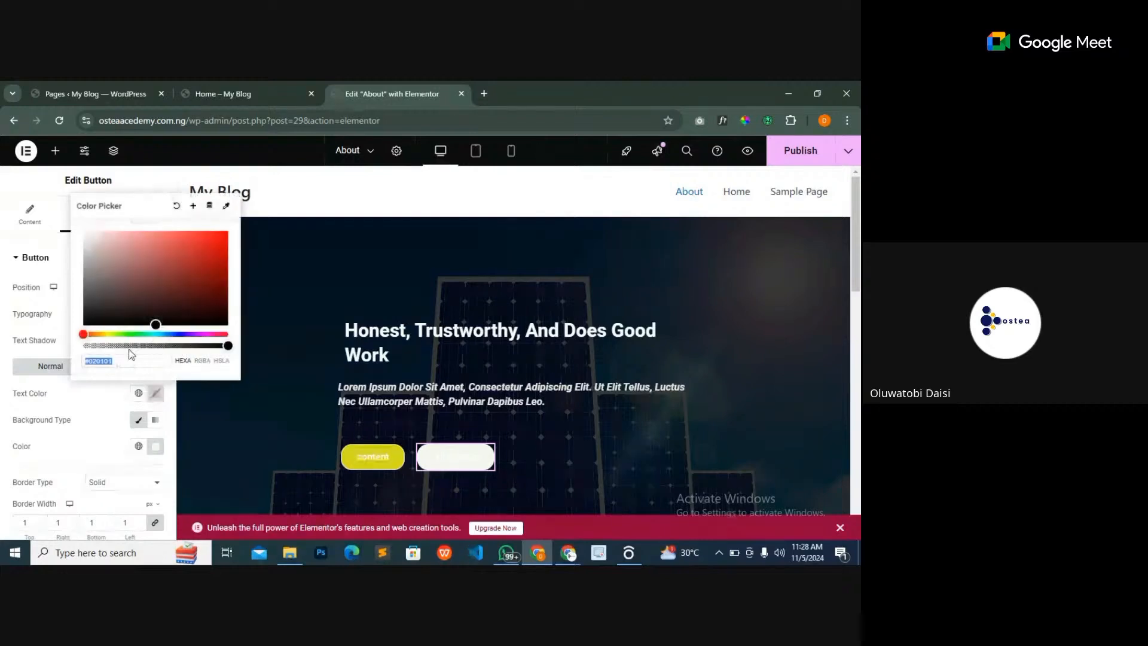
{"action": "left_click", "coordinate": [87, 323]}
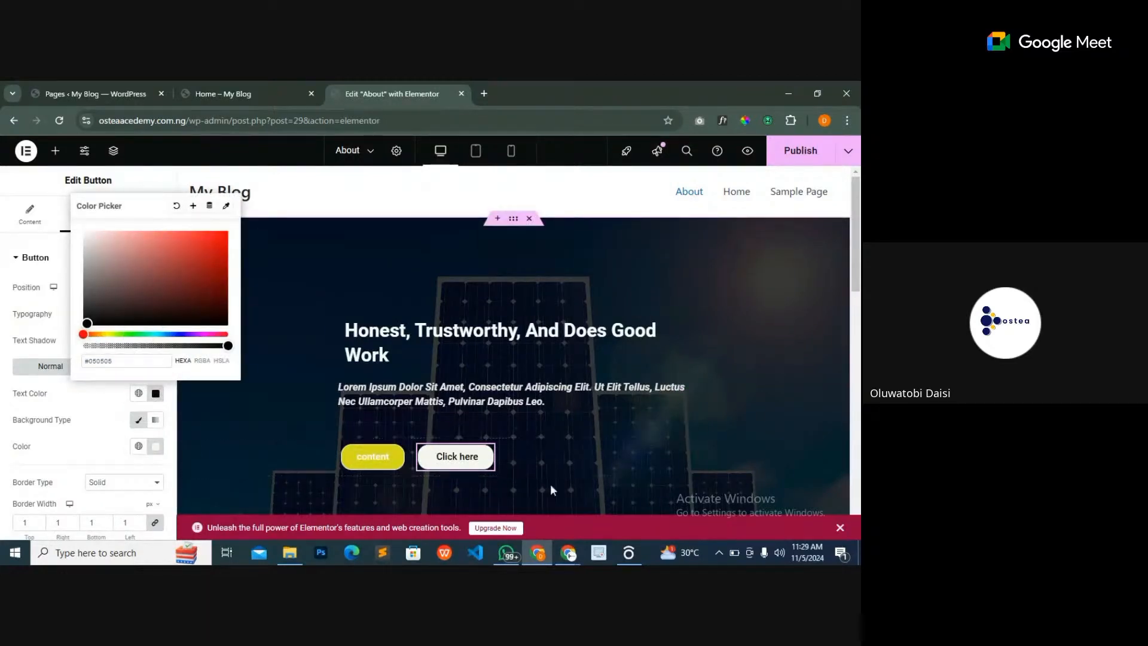
- Switch to the Google Meet call to check its in-call messages, and return to the About page editor
{"action": "mouse_move", "coordinate": [568, 553]}
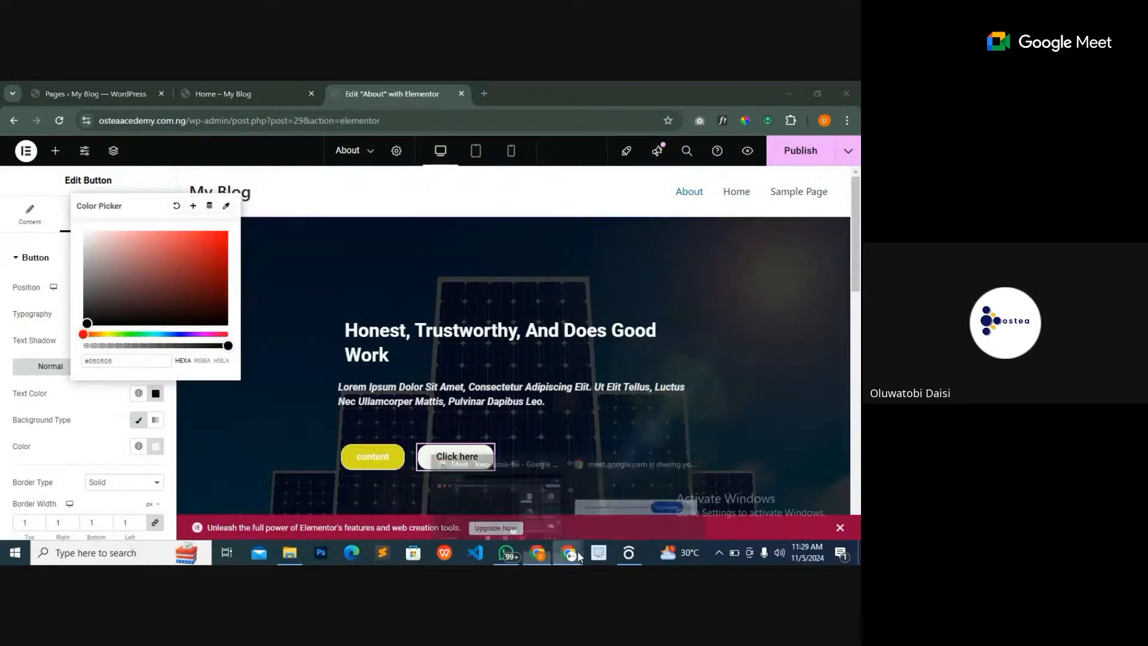
{"action": "left_click", "coordinate": [537, 504]}
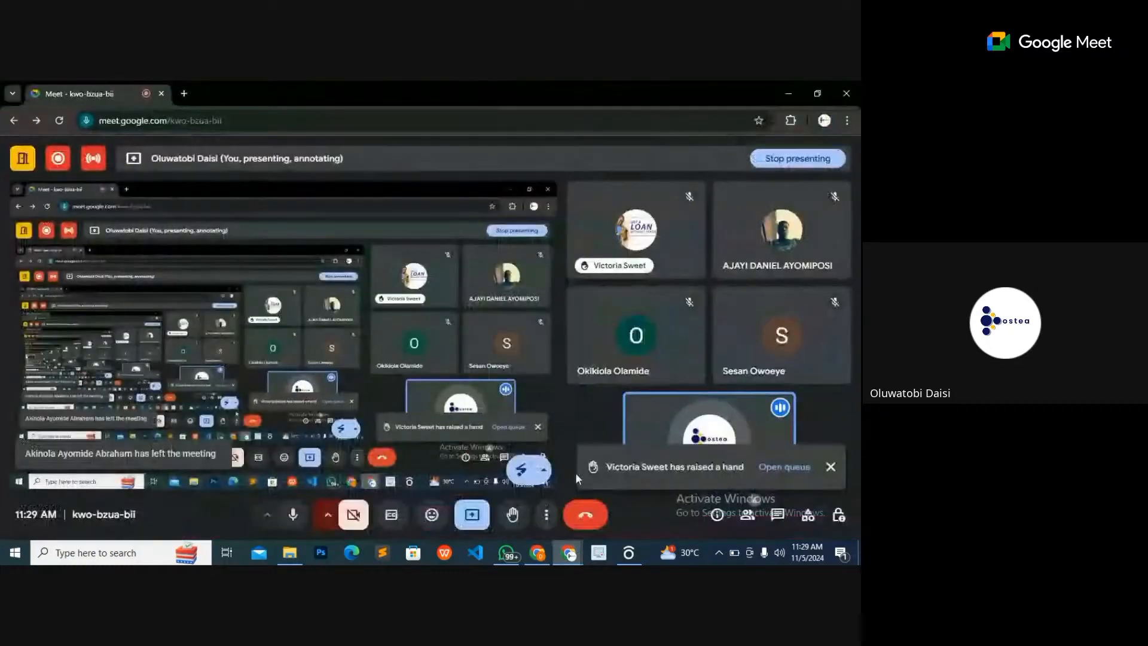
{"action": "left_click", "coordinate": [777, 515]}
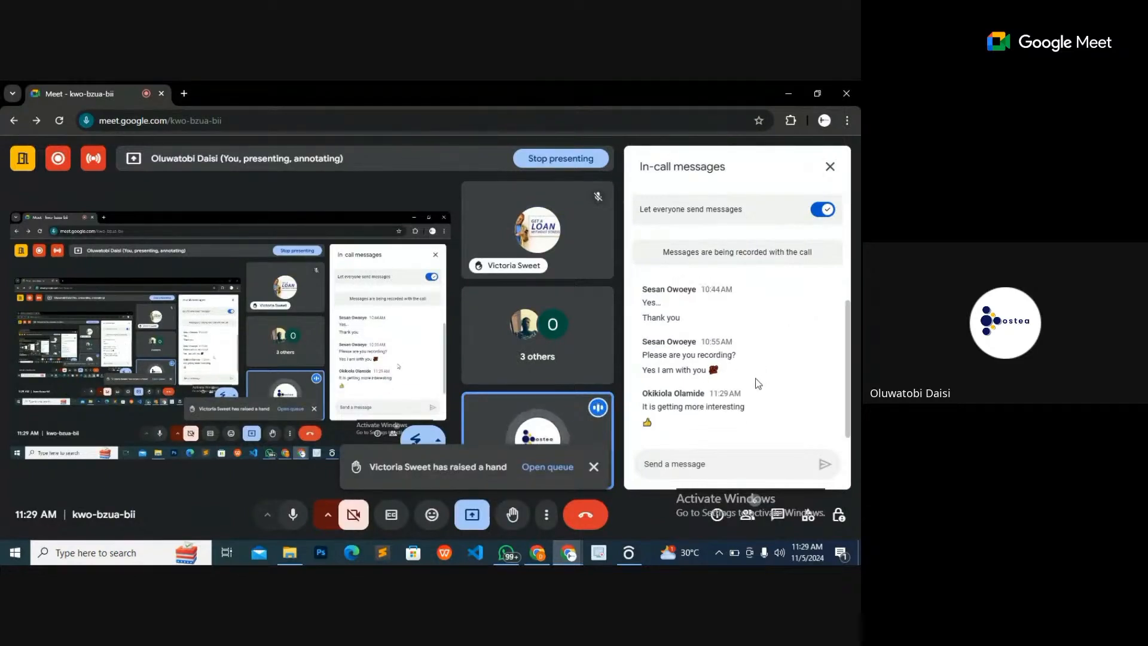
{"action": "left_click", "coordinate": [537, 552]}
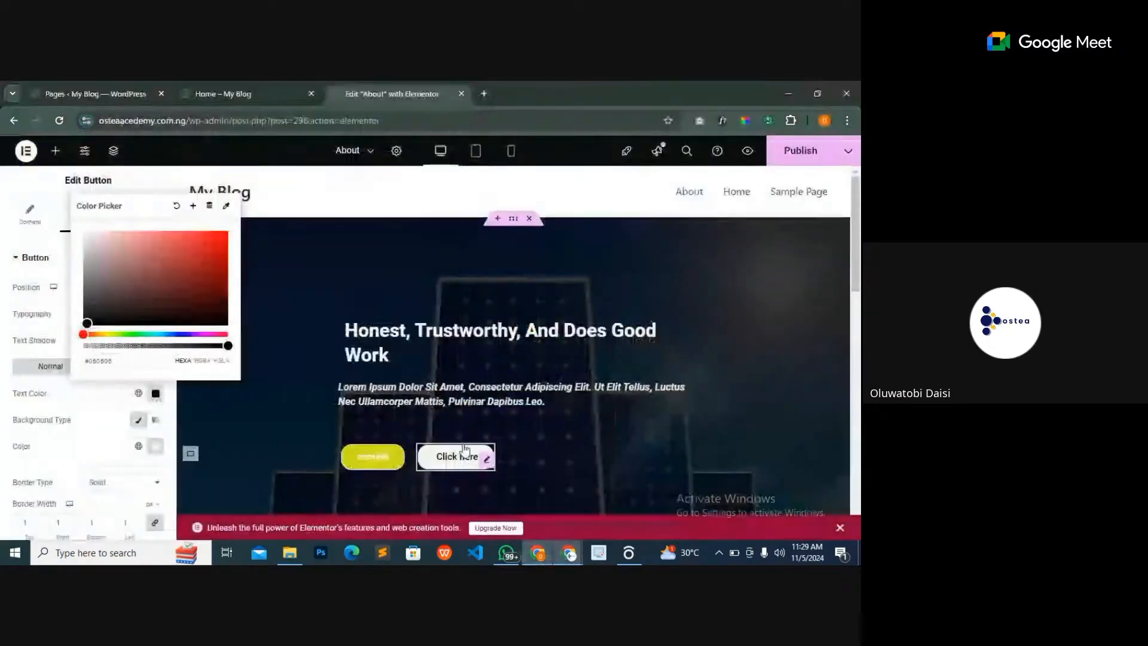
- Examine the Home page's yellow services section as the model for the next About page section
{"action": "left_click", "coordinate": [263, 88]}
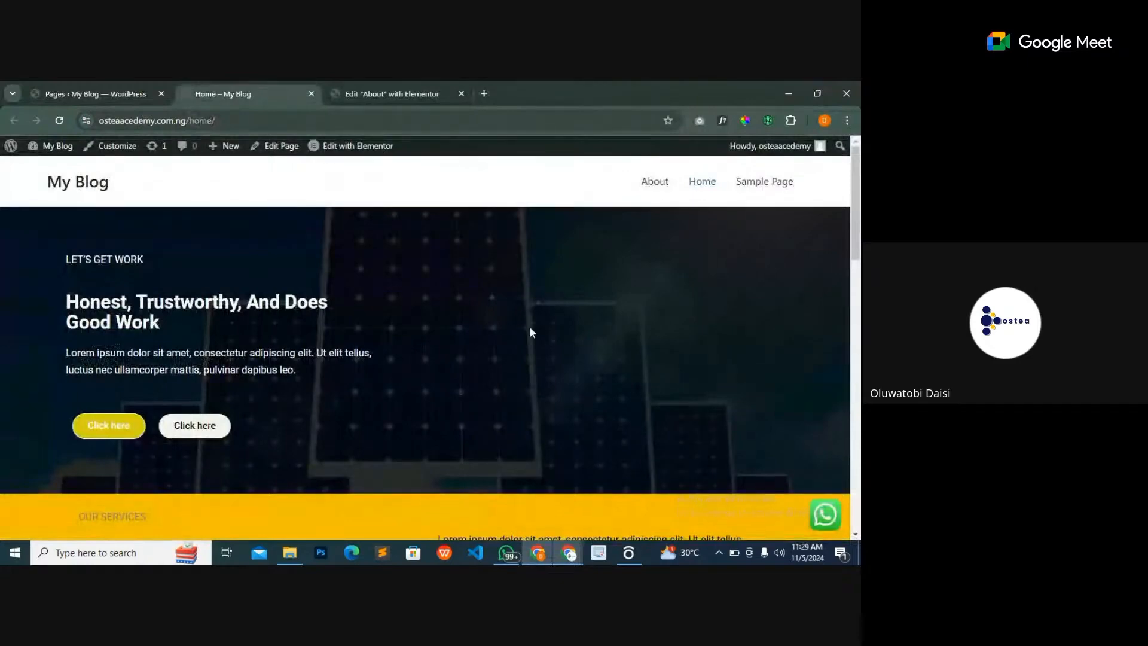
{"action": "scroll", "coordinate": [530, 332], "scroll_direction": "down", "scroll_amount": 10}
{"action": "scroll", "coordinate": [528, 326], "scroll_direction": "up", "scroll_amount": 4}
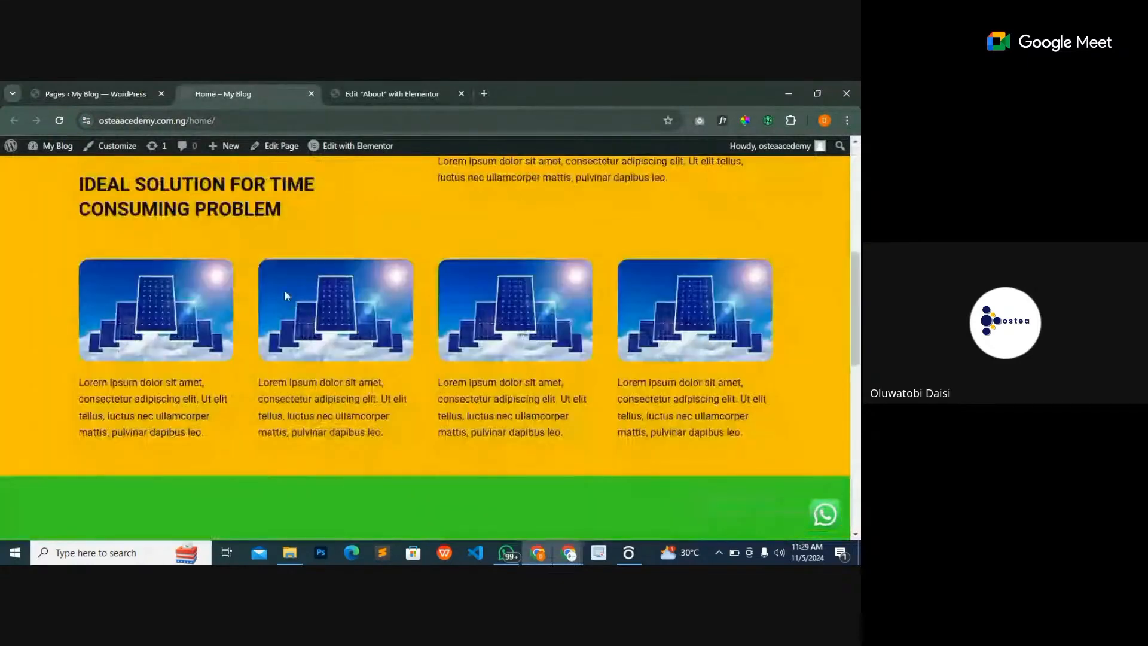
{"action": "scroll", "coordinate": [286, 294], "scroll_direction": "up", "scroll_amount": 1}
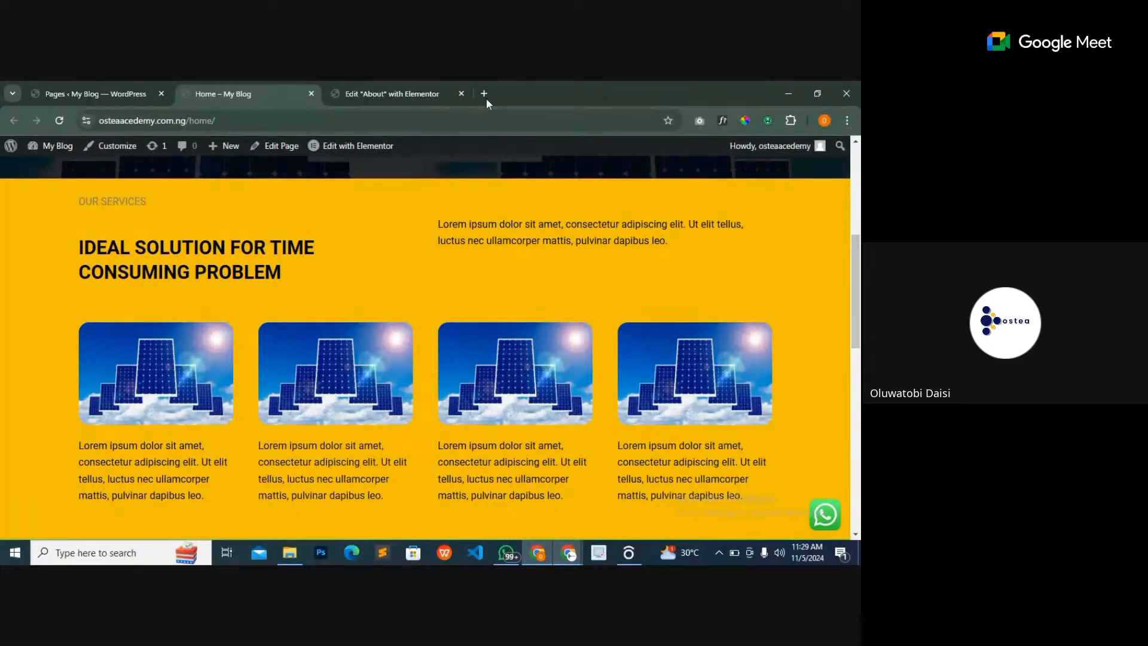
{"action": "left_click", "coordinate": [410, 94]}
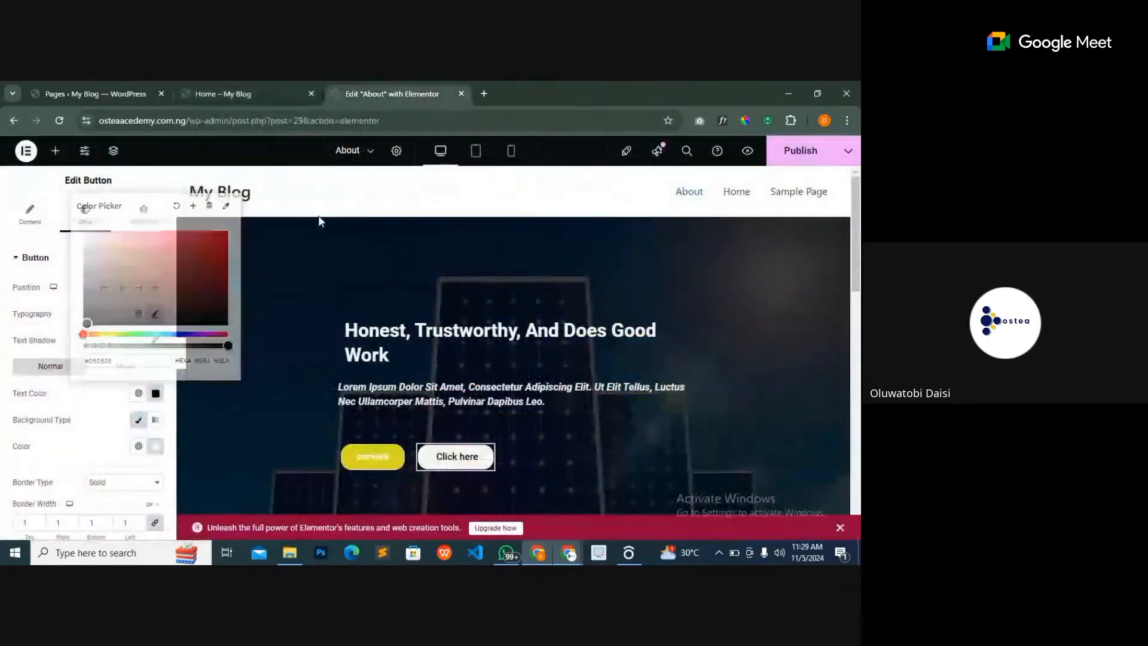
{"action": "left_click", "coordinate": [55, 150]}
{"action": "left_click", "coordinate": [223, 99]}
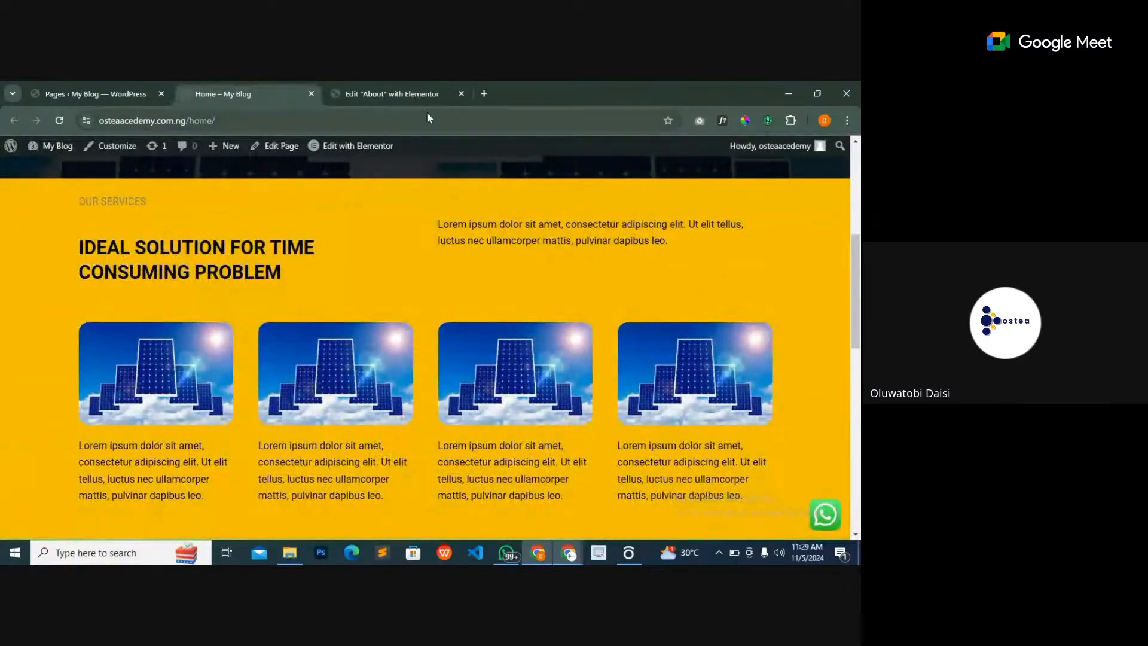
- Add a single-column Flexbox container below the blue car section with a minimum height of 447 px
{"action": "left_click", "coordinate": [418, 90]}
{"action": "scroll", "coordinate": [482, 333], "scroll_direction": "down", "scroll_amount": 10}
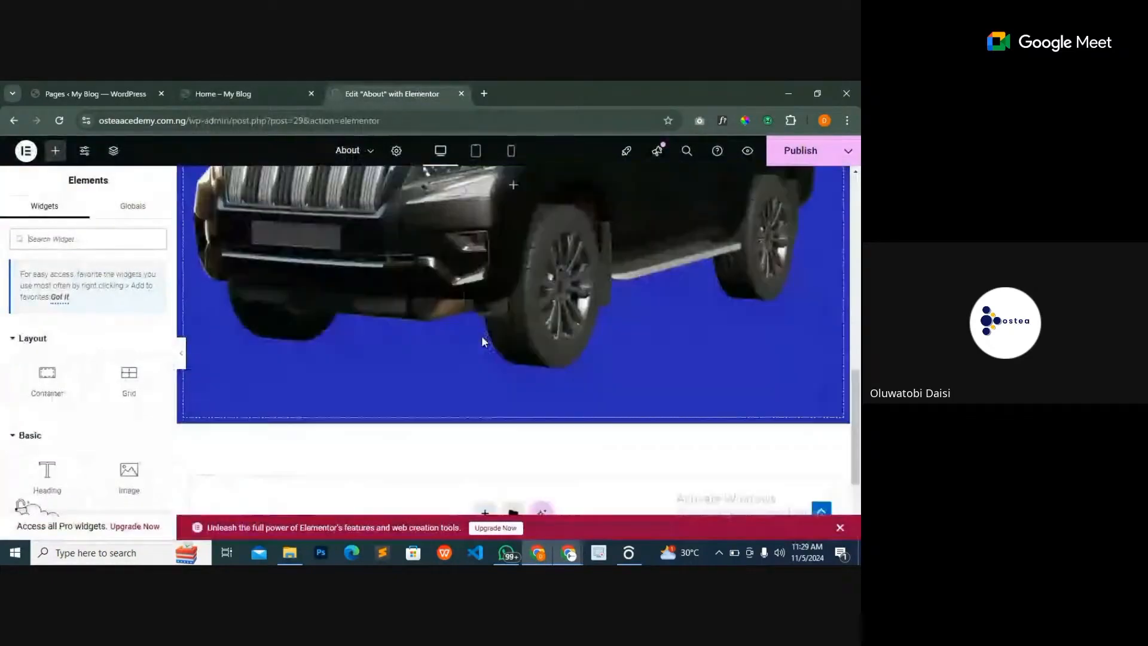
{"action": "left_click", "coordinate": [486, 370]}
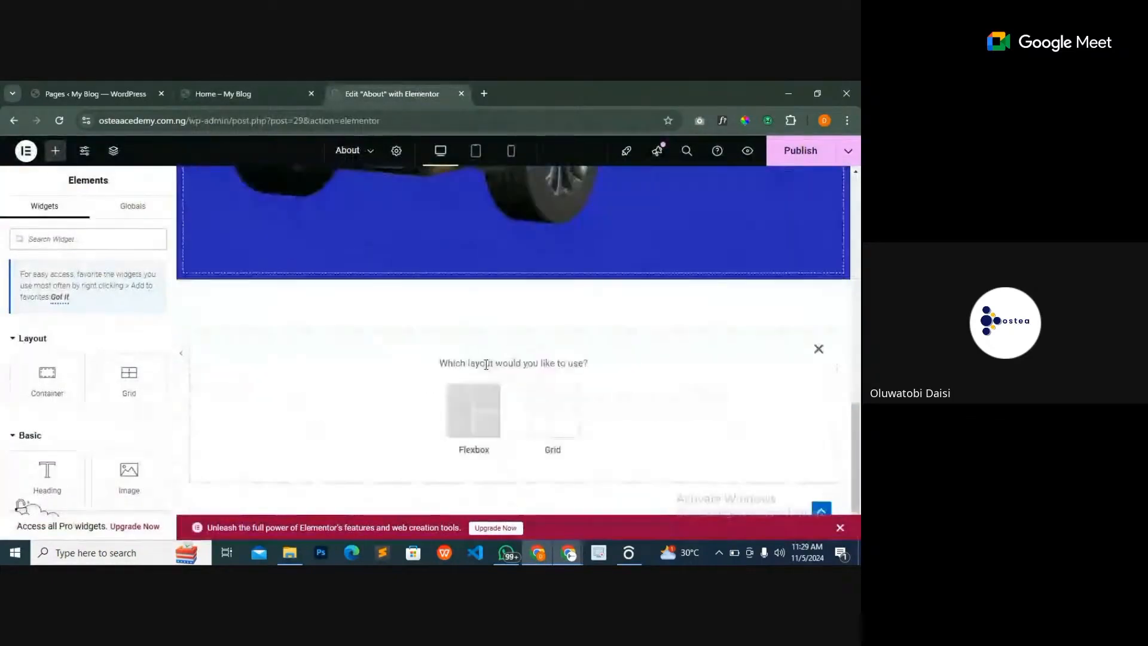
{"action": "left_click", "coordinate": [470, 409]}
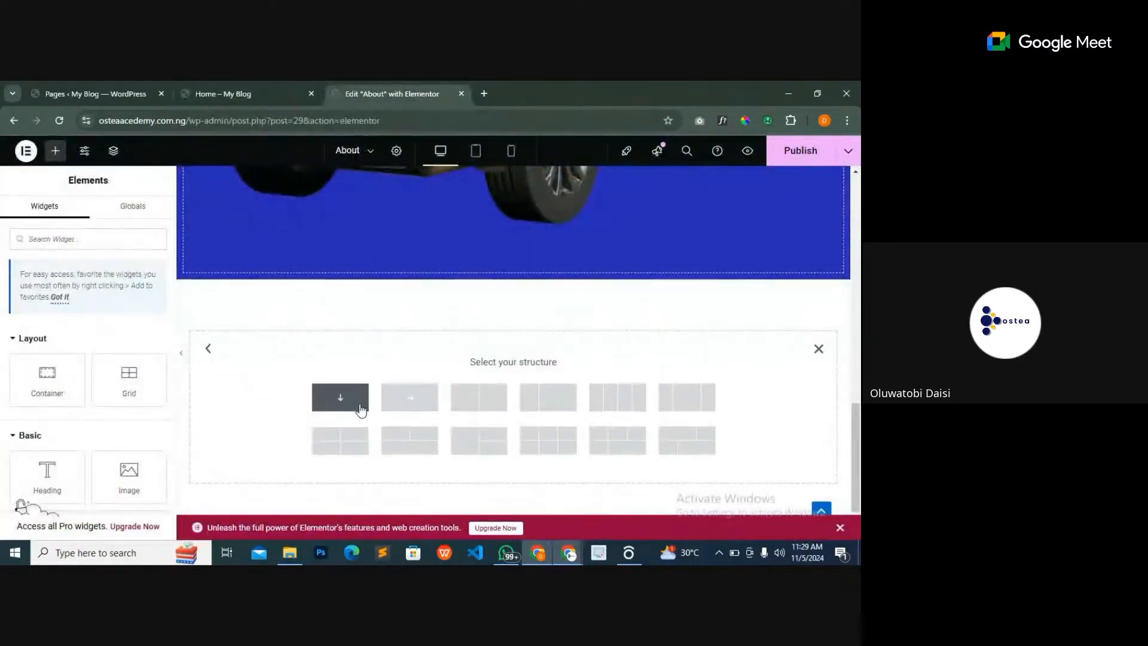
{"action": "left_click", "coordinate": [340, 398]}
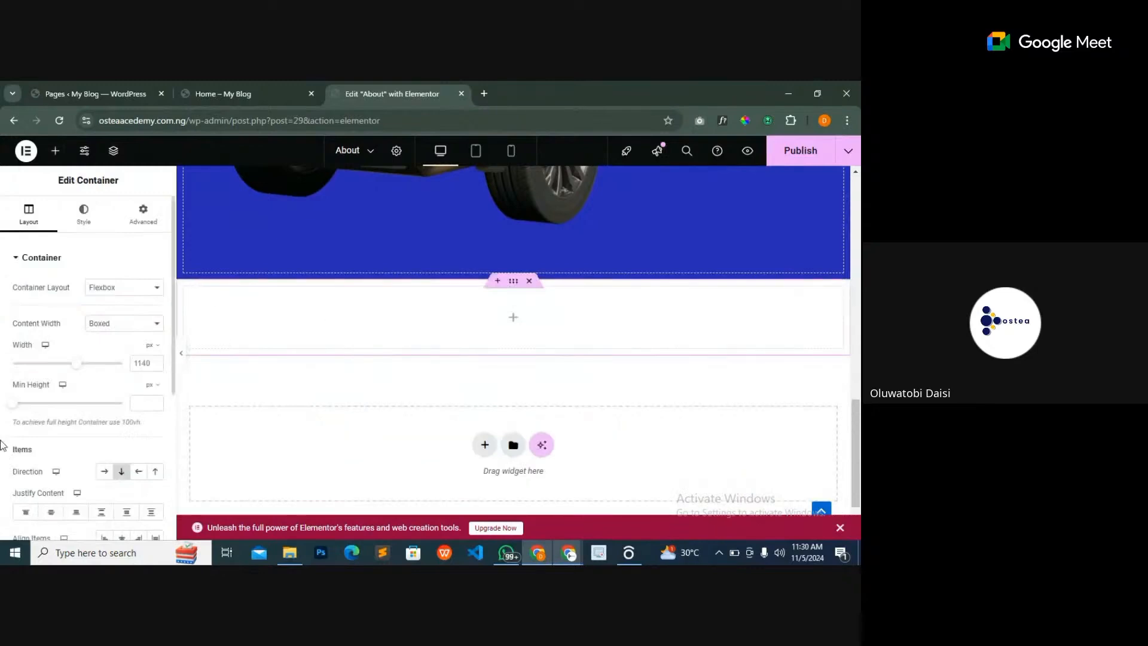
{"action": "left_click_drag", "start_coordinate": [13, 405], "coordinate": [47, 405]}
{"action": "scroll", "coordinate": [491, 447], "scroll_direction": "down", "scroll_amount": 1}
{"action": "scroll", "coordinate": [491, 447], "scroll_direction": "down", "scroll_amount": 2}
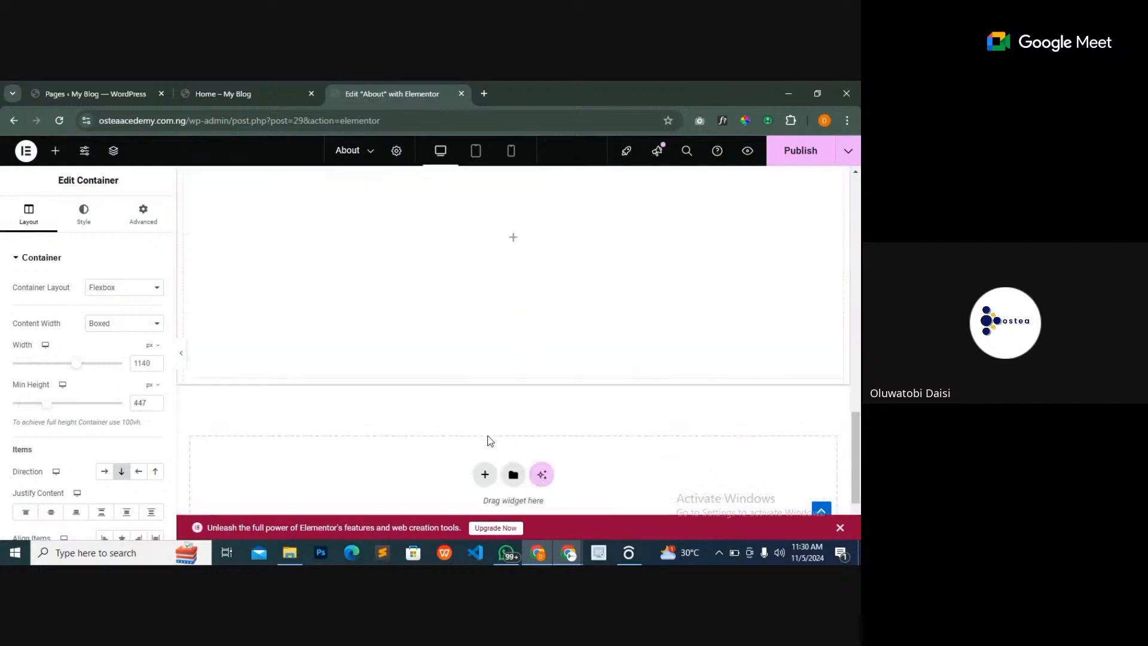
- Give the new container a classic yellow background color, modelled on the Home page's services section
{"action": "left_click", "coordinate": [255, 95]}
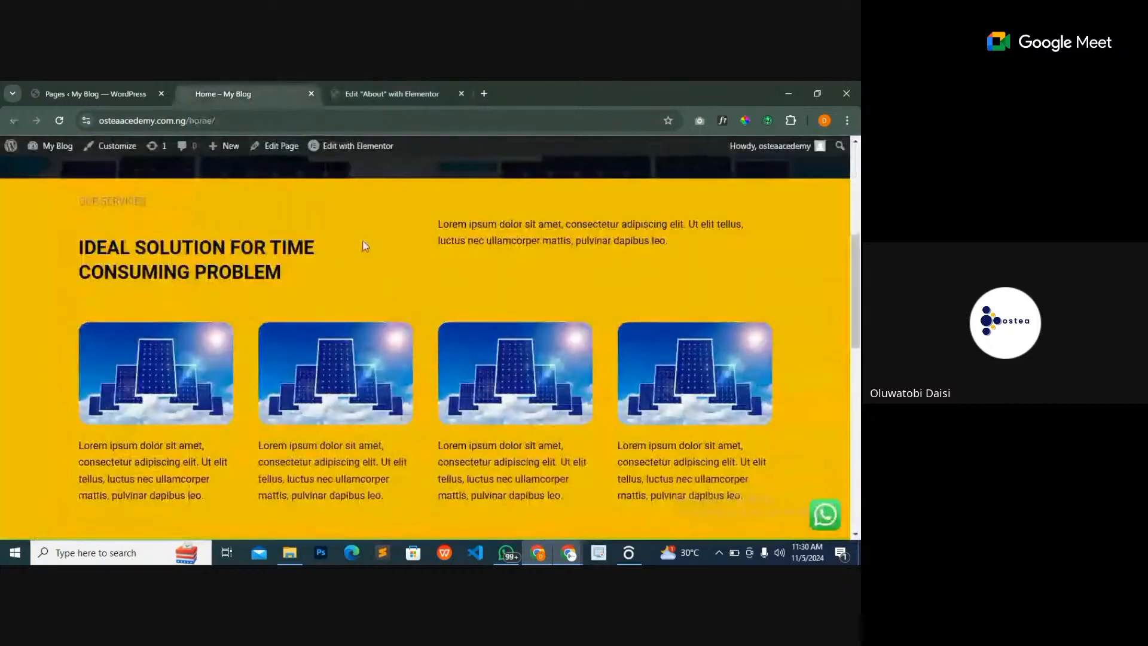
{"action": "left_click", "coordinate": [389, 96]}
{"action": "left_click", "coordinate": [91, 225]}
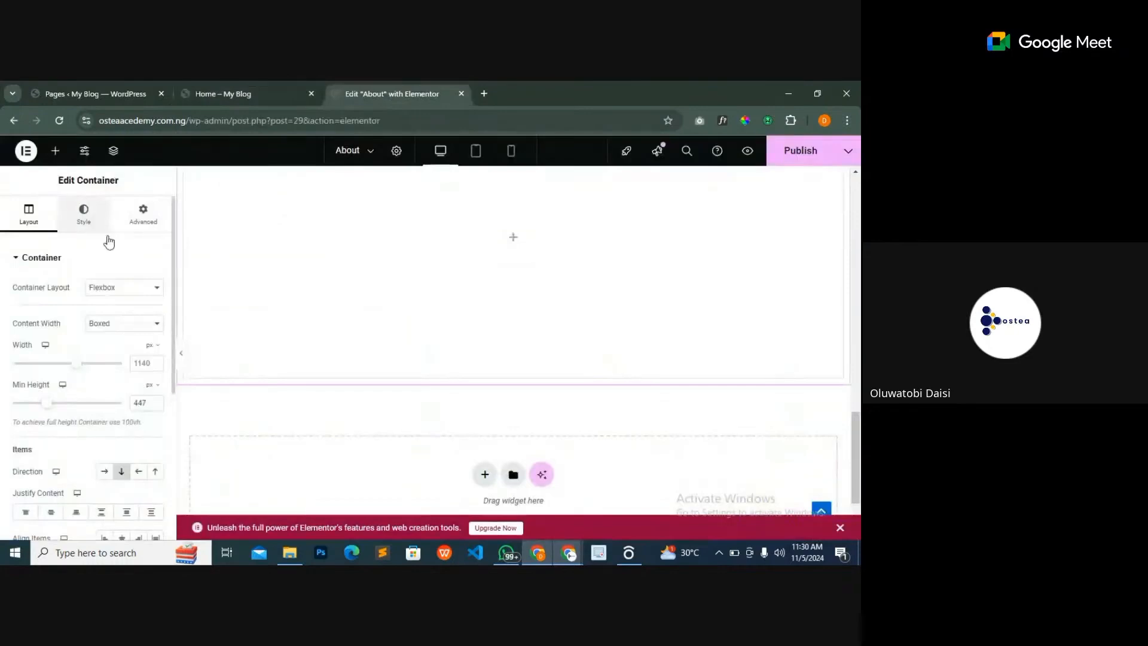
{"action": "left_click", "coordinate": [106, 314]}
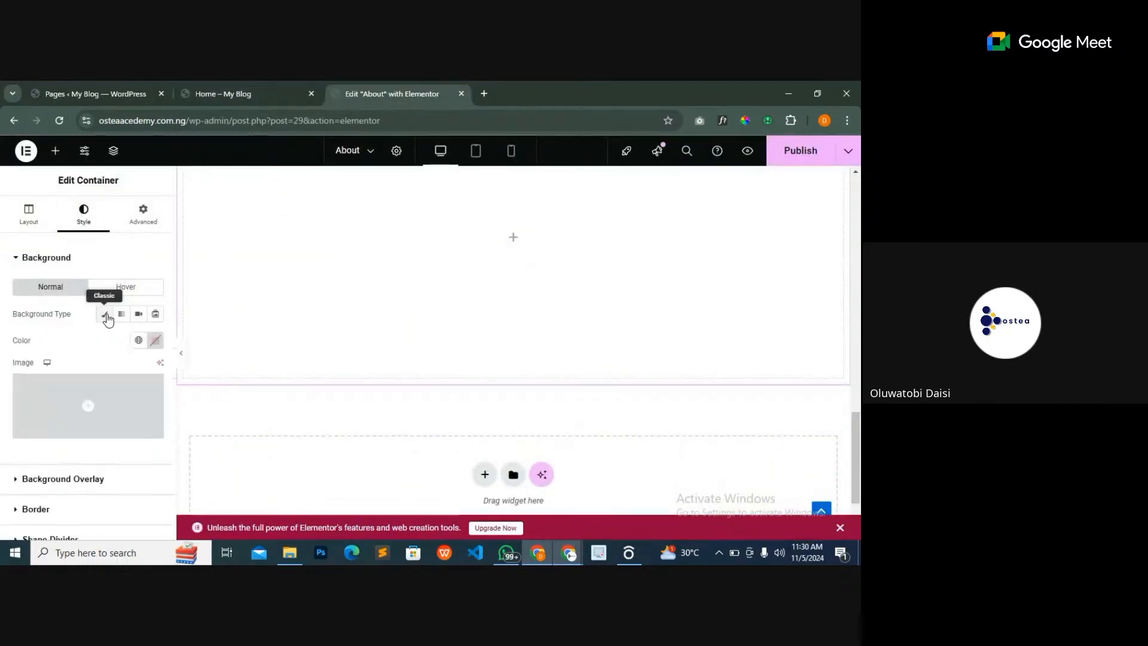
{"action": "left_click", "coordinate": [156, 341]}
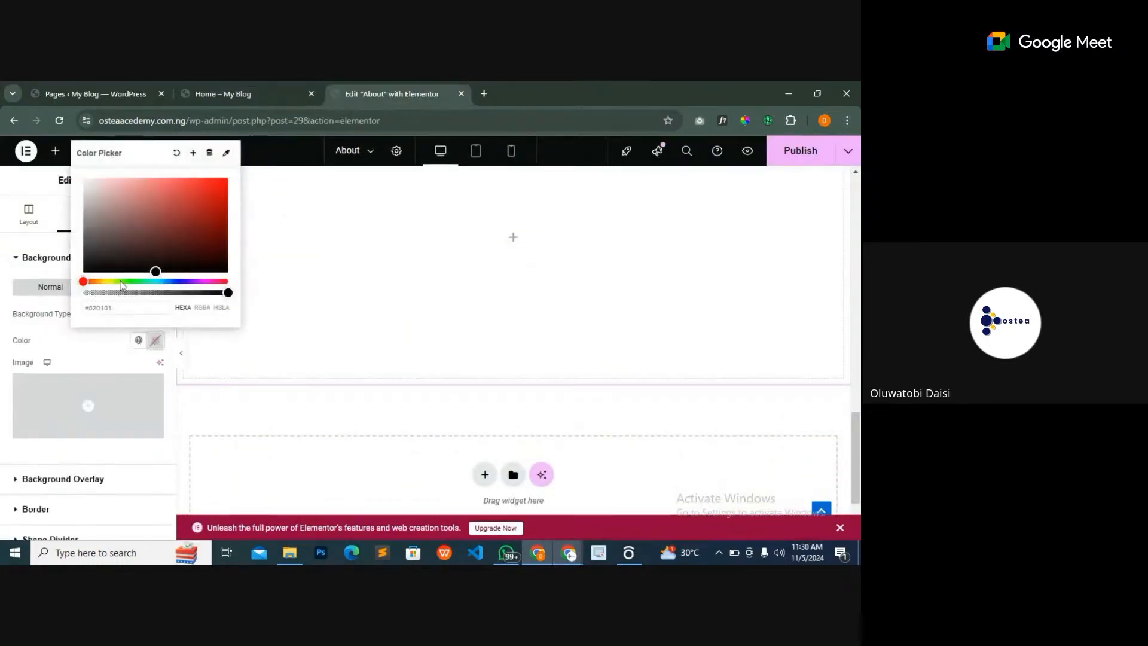
{"action": "left_click", "coordinate": [109, 280]}
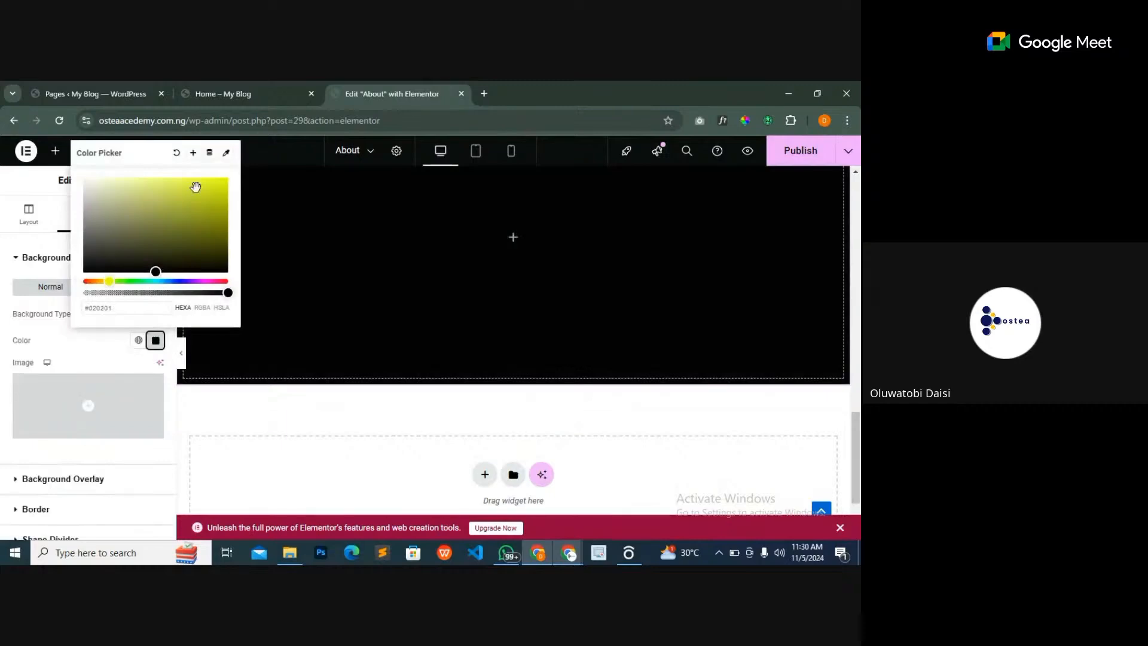
{"action": "left_click", "coordinate": [213, 191]}
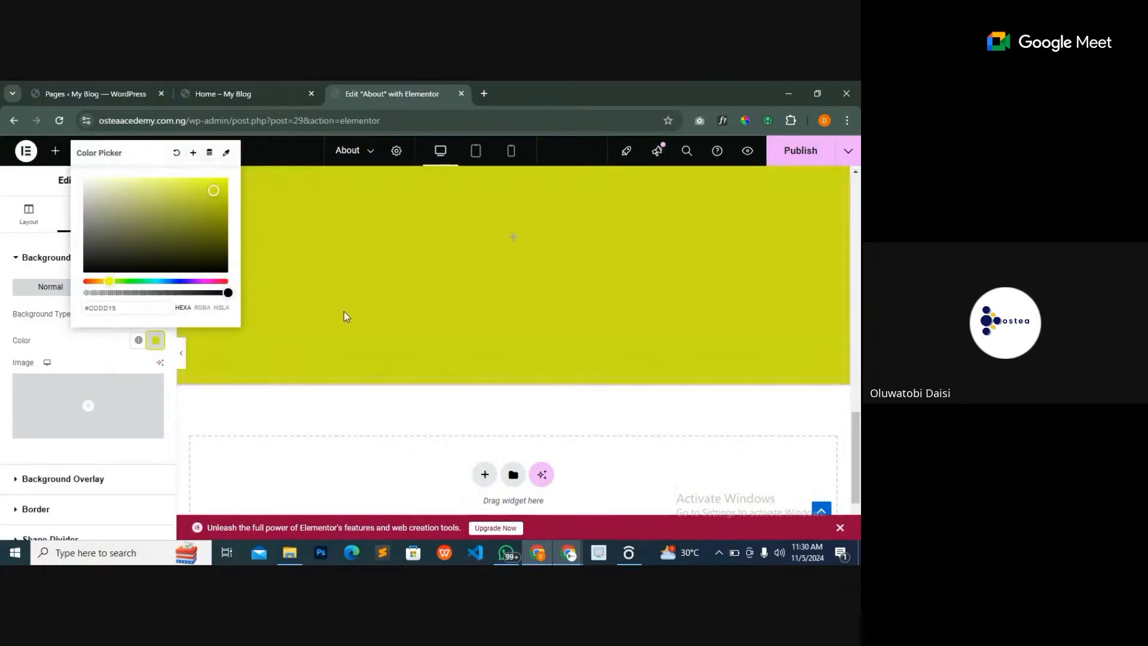
{"action": "left_click", "coordinate": [363, 317]}
- Add an inner container to the yellow section and duplicate it, following the Home page's services layout
{"action": "left_click", "coordinate": [269, 102]}
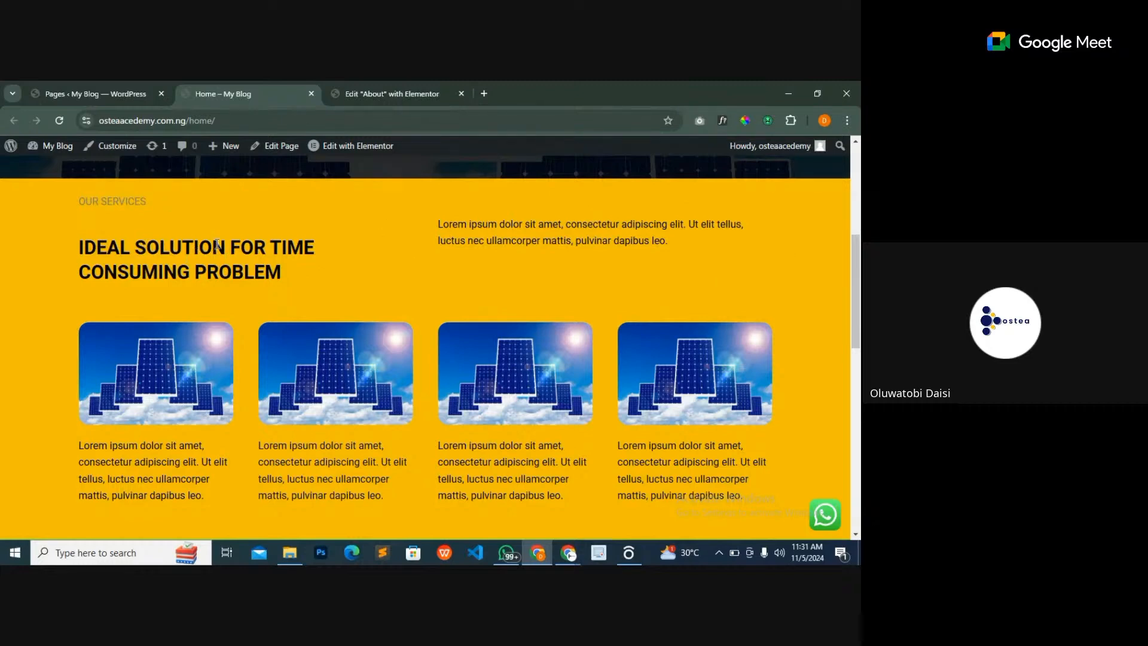
{"action": "left_click", "coordinate": [394, 95]}
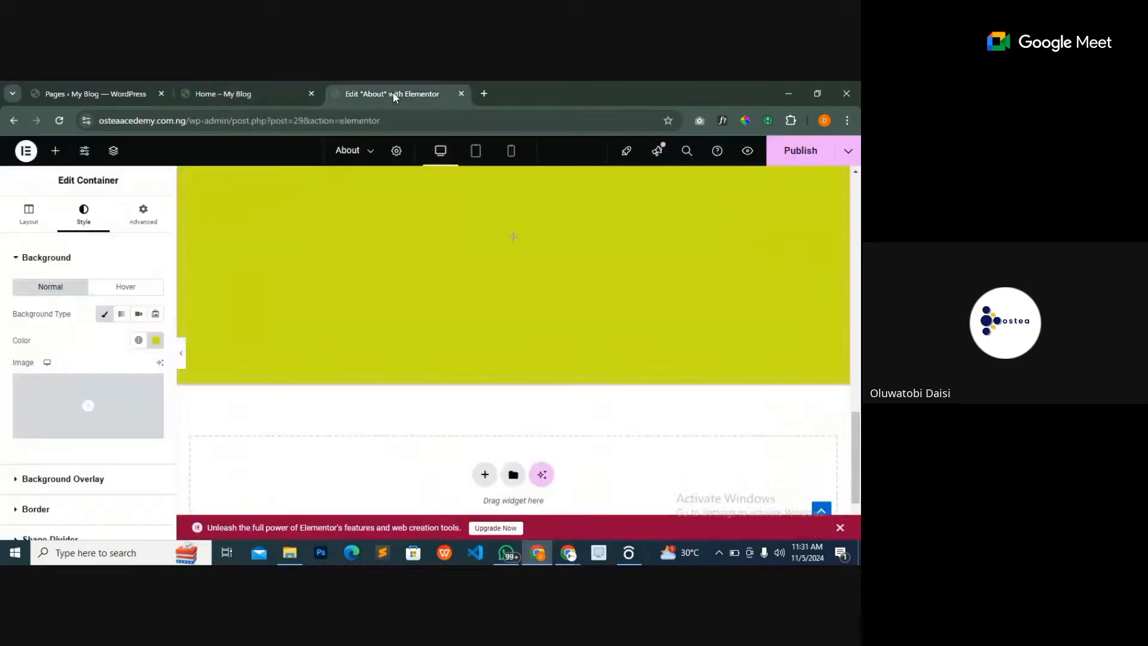
{"action": "scroll", "coordinate": [372, 377], "scroll_direction": "up", "scroll_amount": 3}
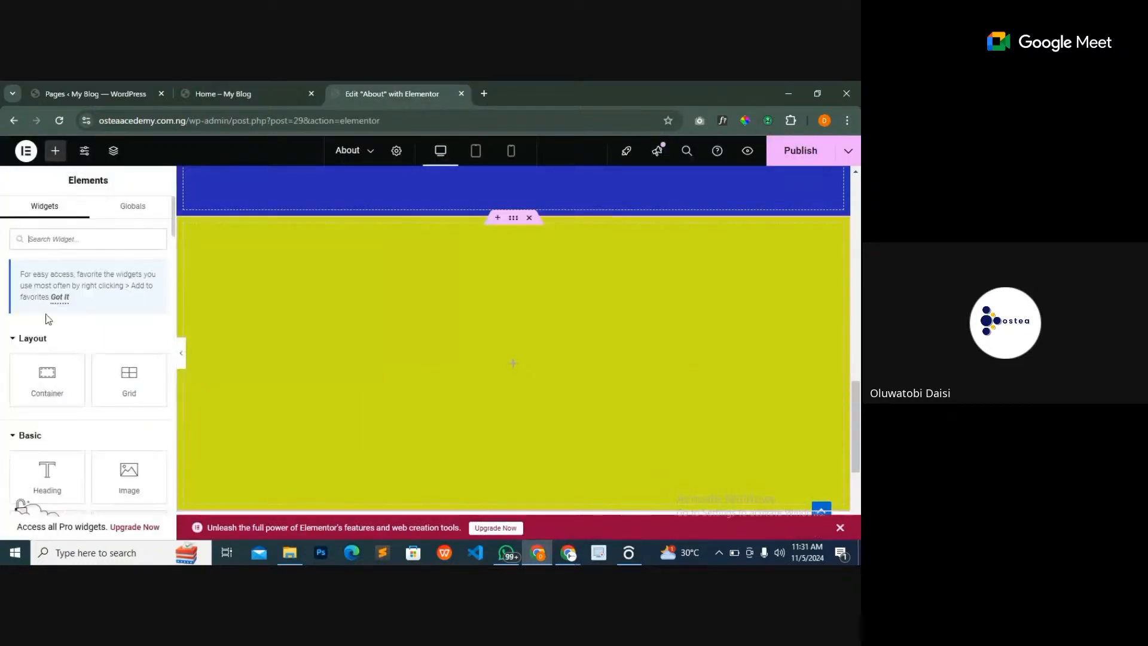
{"action": "left_click_drag", "start_coordinate": [47, 374], "coordinate": [458, 358]}
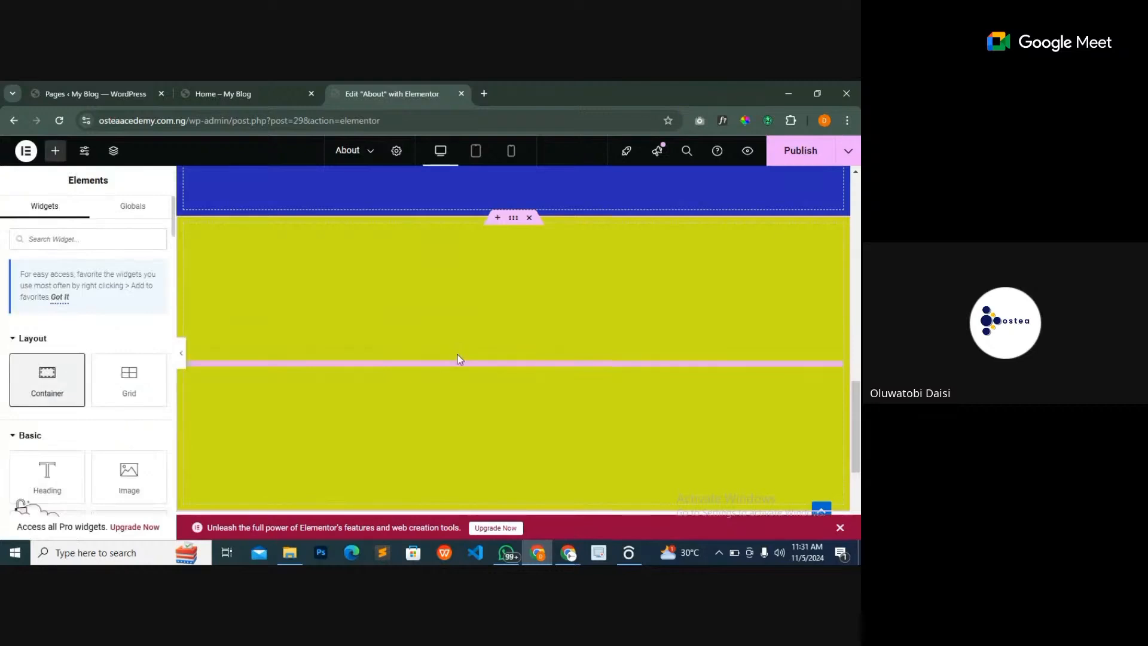
{"action": "left_click", "coordinate": [244, 94]}
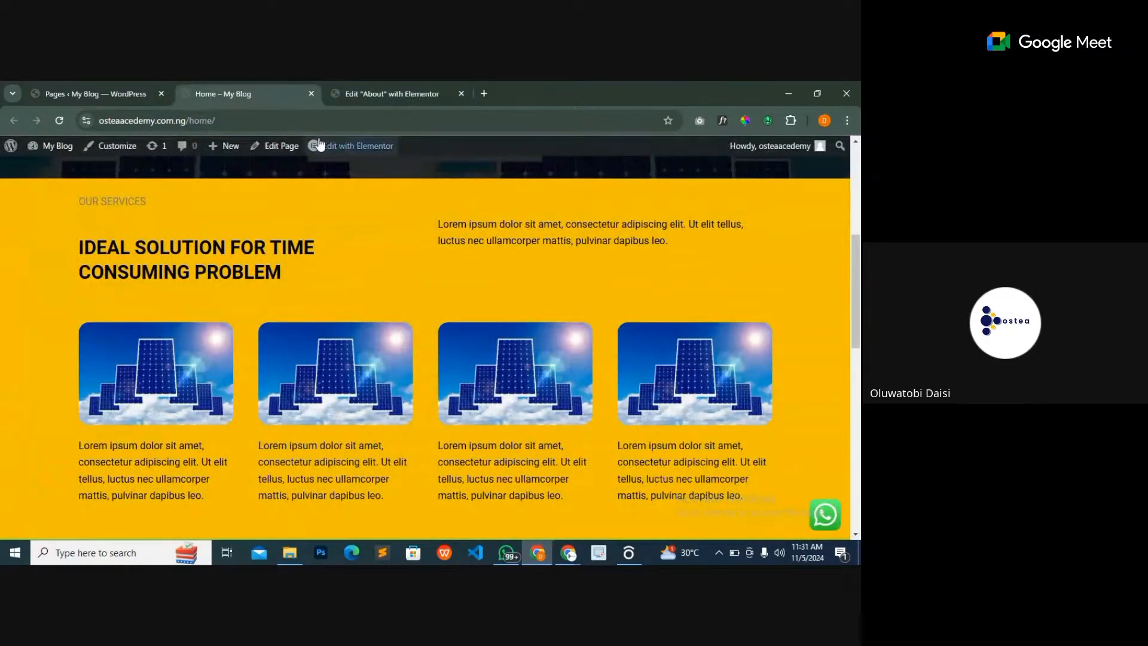
{"action": "left_click", "coordinate": [399, 95]}
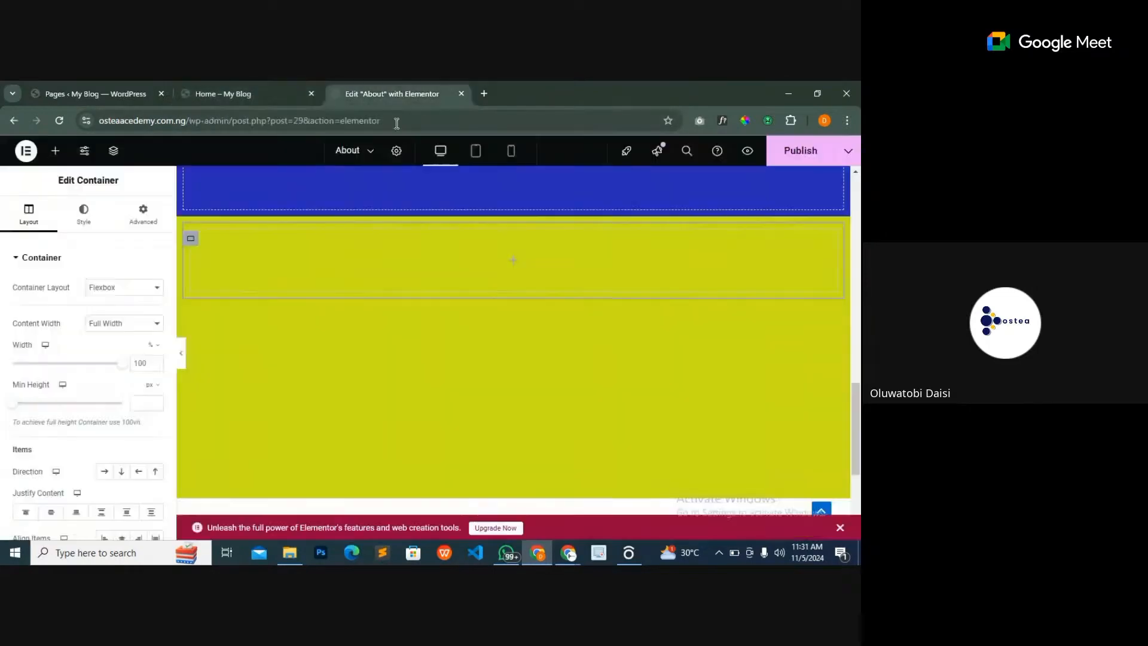
{"action": "right_click", "coordinate": [190, 238]}
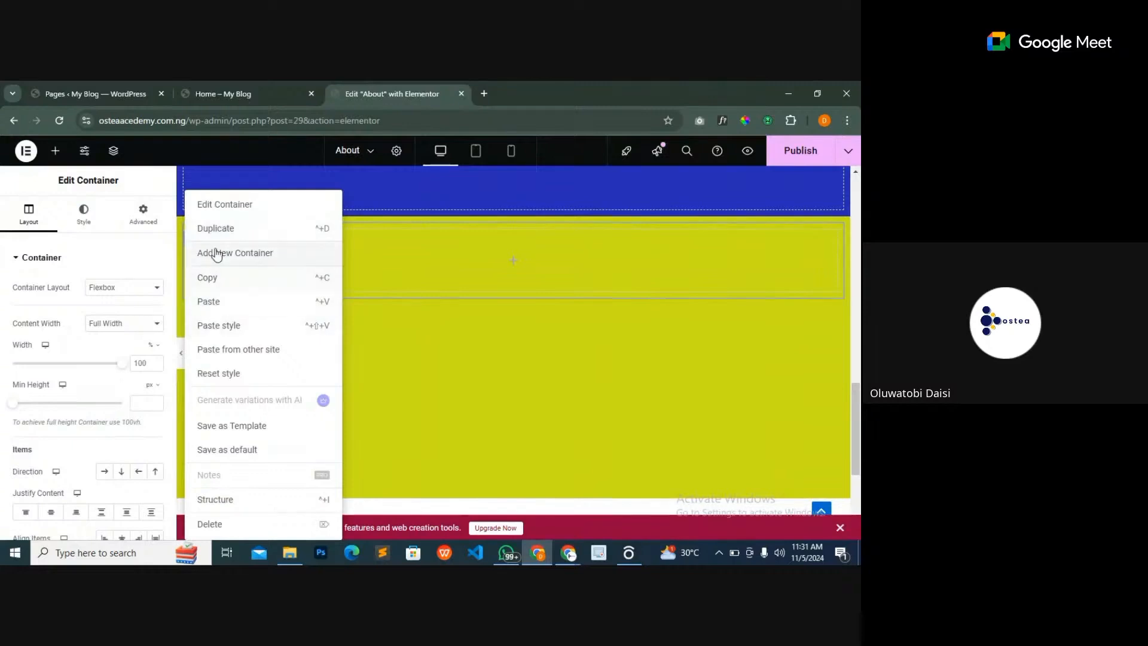
{"action": "left_click", "coordinate": [221, 229]}
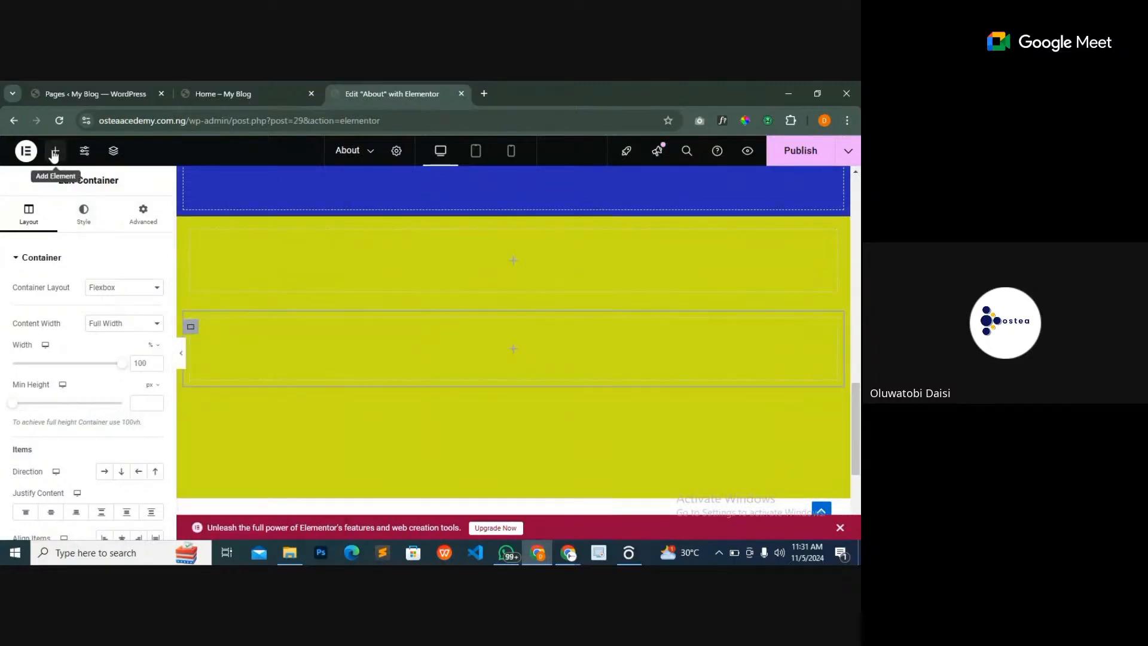
- Add three Heading widgets to the upper inner container of the yellow section, checking against the Home page's services layout
{"action": "left_click", "coordinate": [54, 153]}
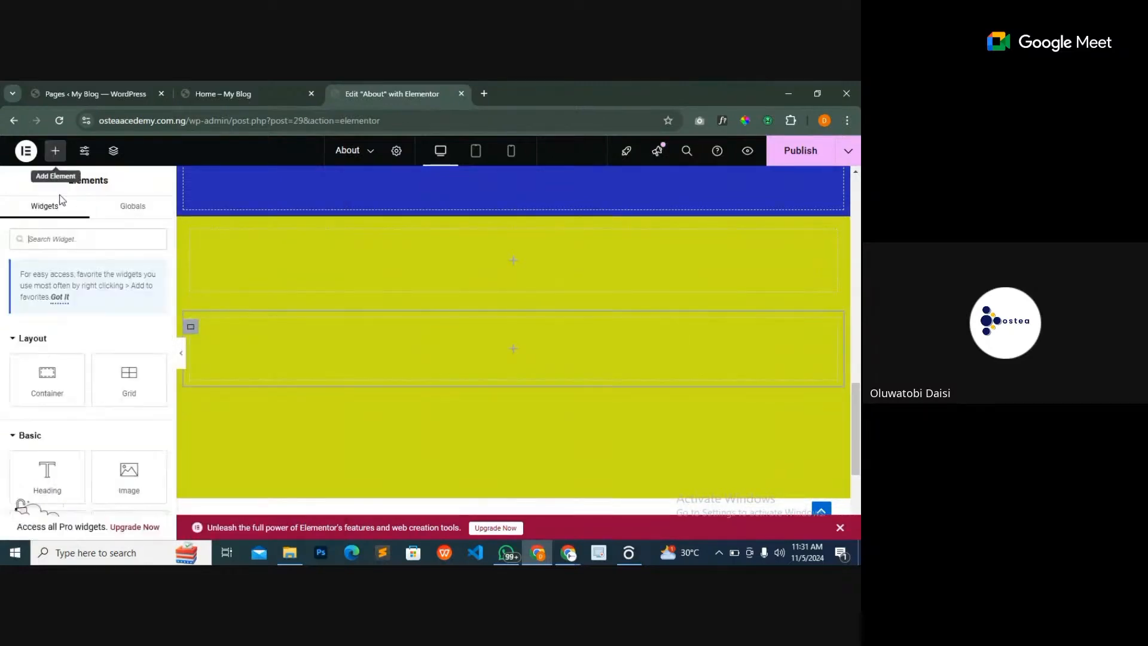
{"action": "left_click", "coordinate": [228, 95]}
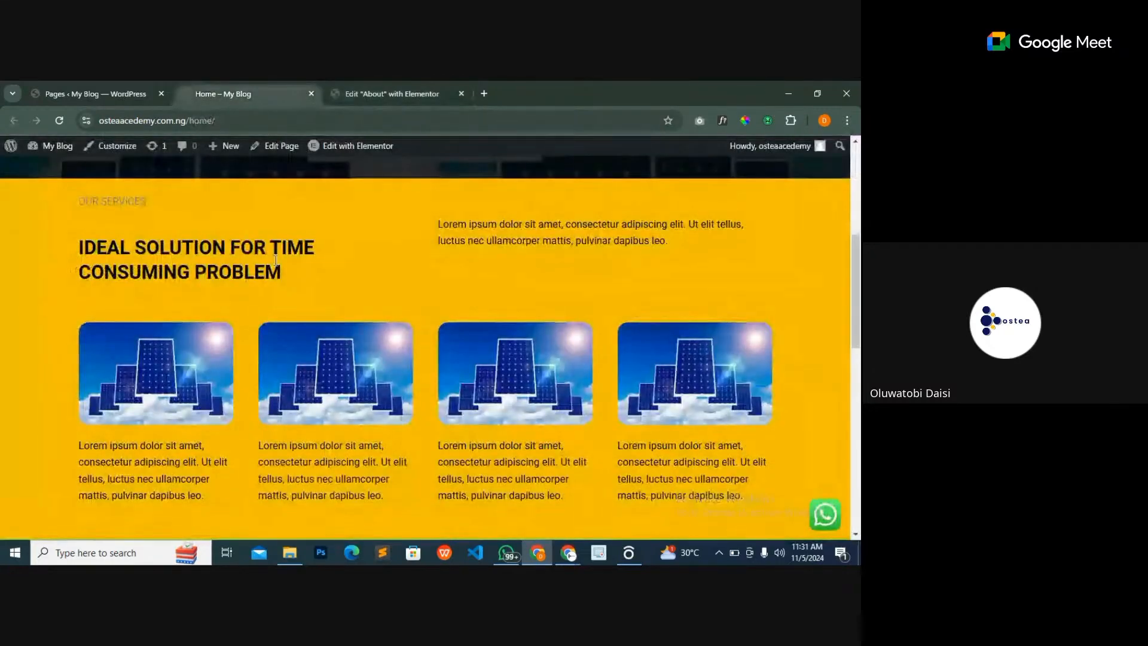
{"action": "left_click", "coordinate": [404, 94]}
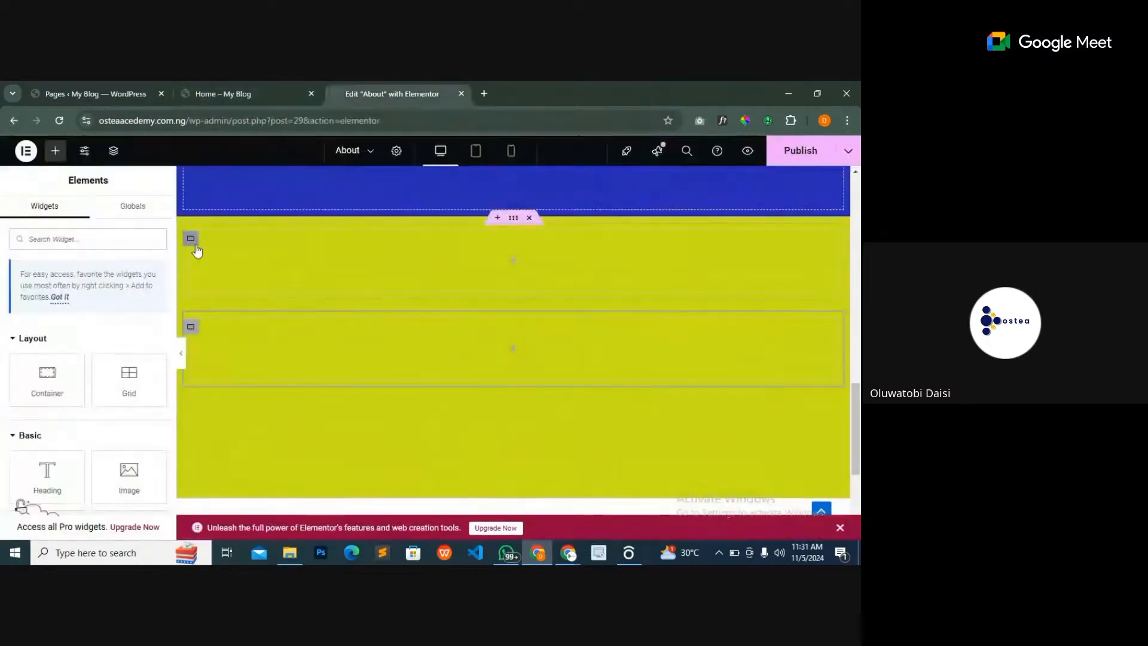
{"action": "left_click_drag", "start_coordinate": [47, 473], "coordinate": [289, 261]}
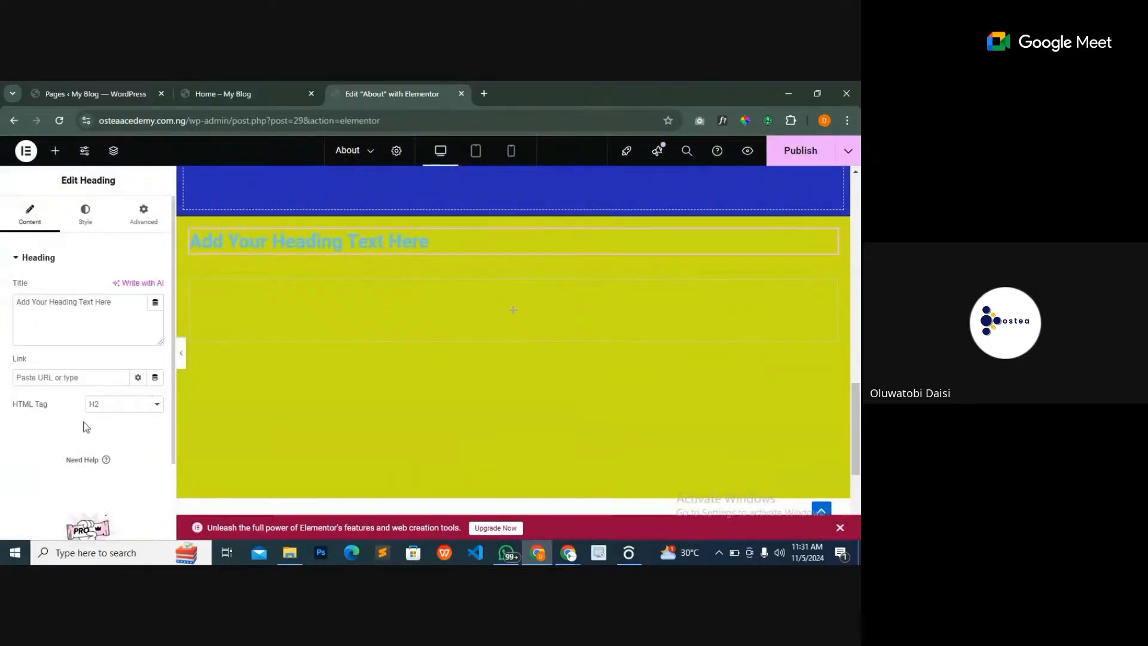
{"action": "left_click", "coordinate": [55, 151]}
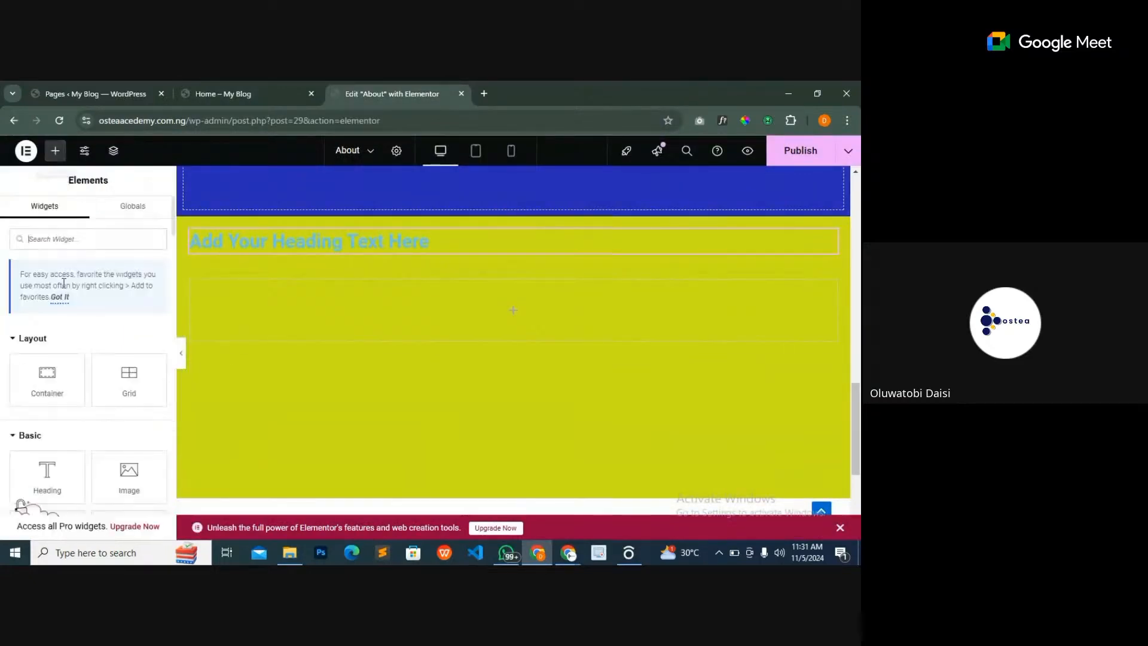
{"action": "left_click_drag", "start_coordinate": [45, 473], "coordinate": [315, 245]}
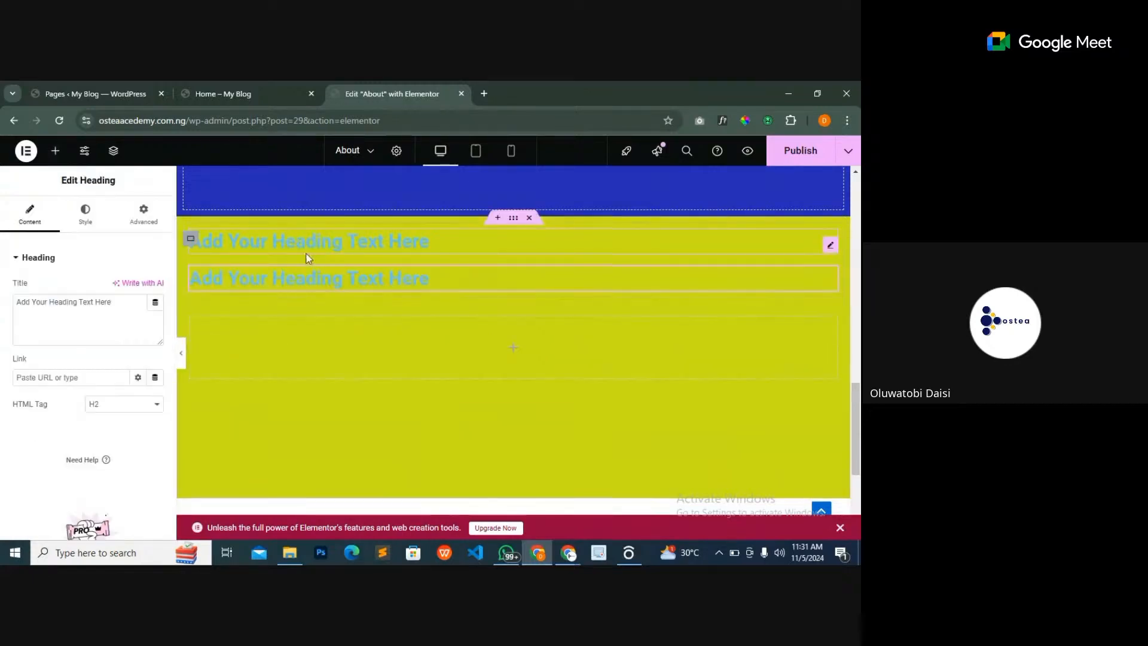
{"action": "left_click", "coordinate": [55, 151]}
{"action": "left_click_drag", "start_coordinate": [47, 472], "coordinate": [290, 279]}
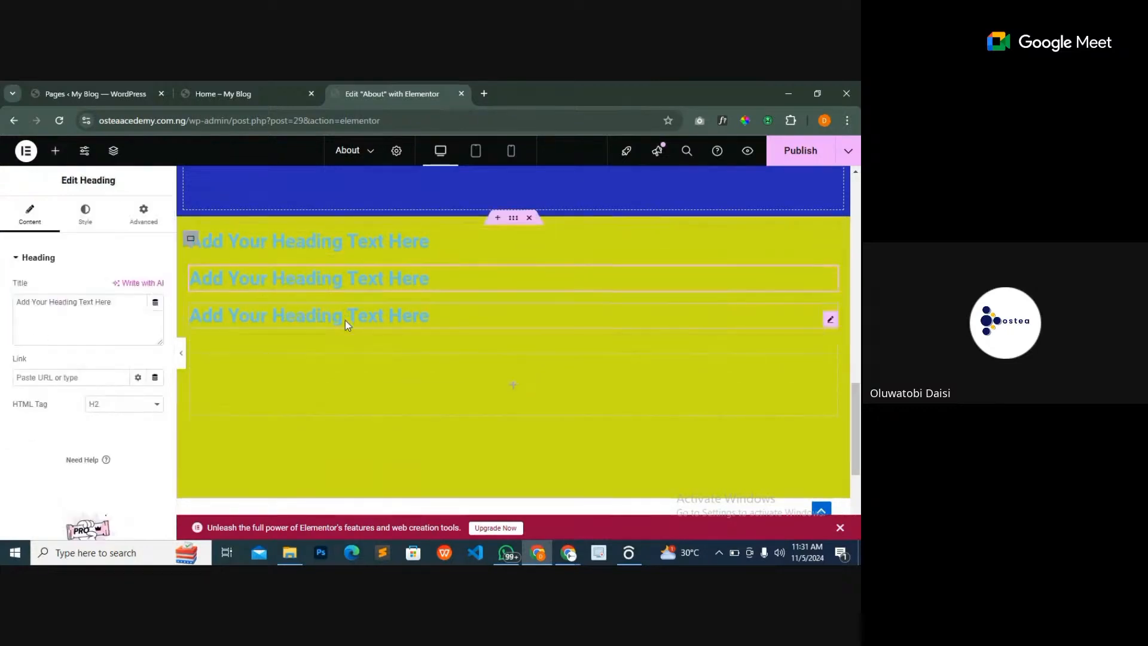
- Set the upper inner container's item direction to a horizontal row, comparing it with the Home page's services section
{"action": "left_click", "coordinate": [244, 95]}
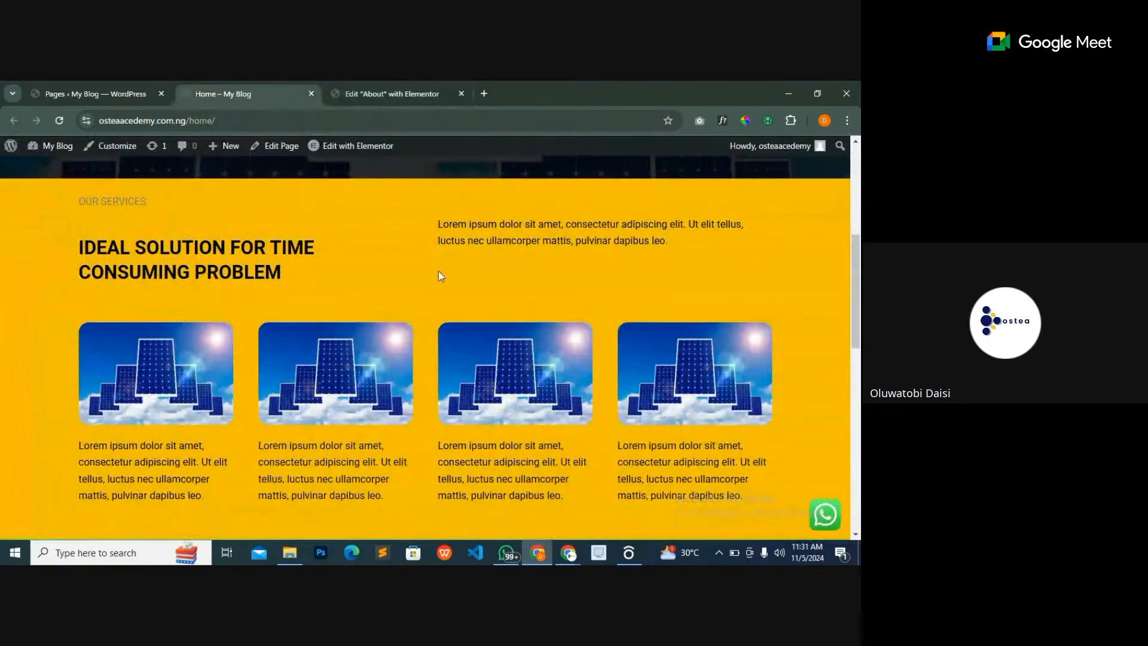
{"action": "left_click", "coordinate": [382, 90]}
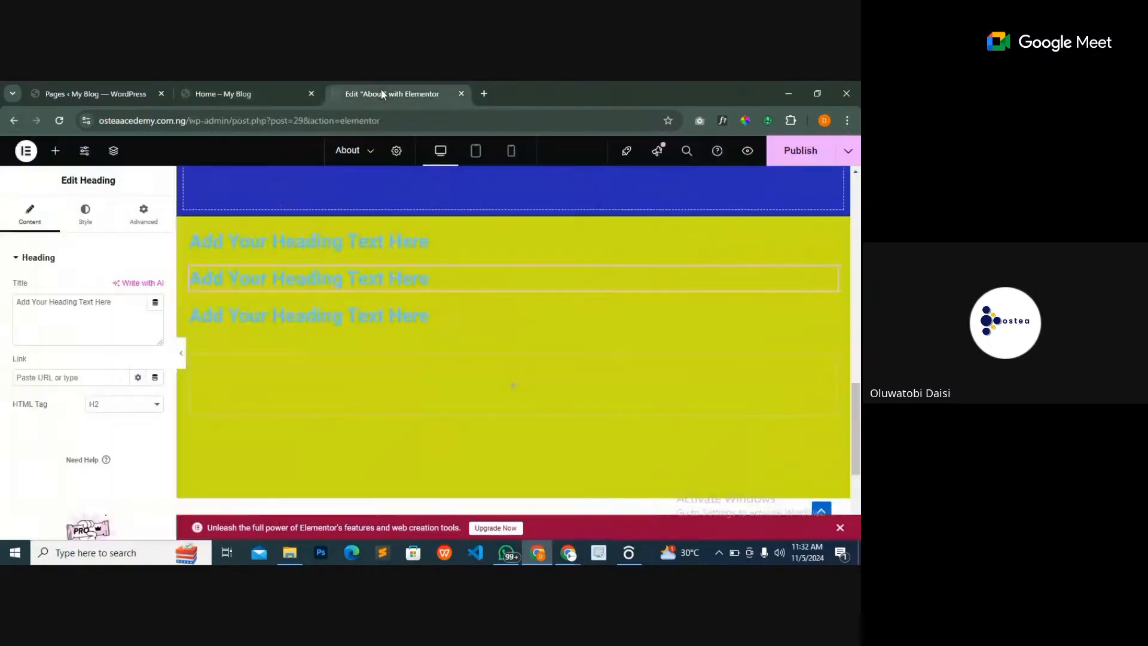
{"action": "left_click", "coordinate": [191, 240]}
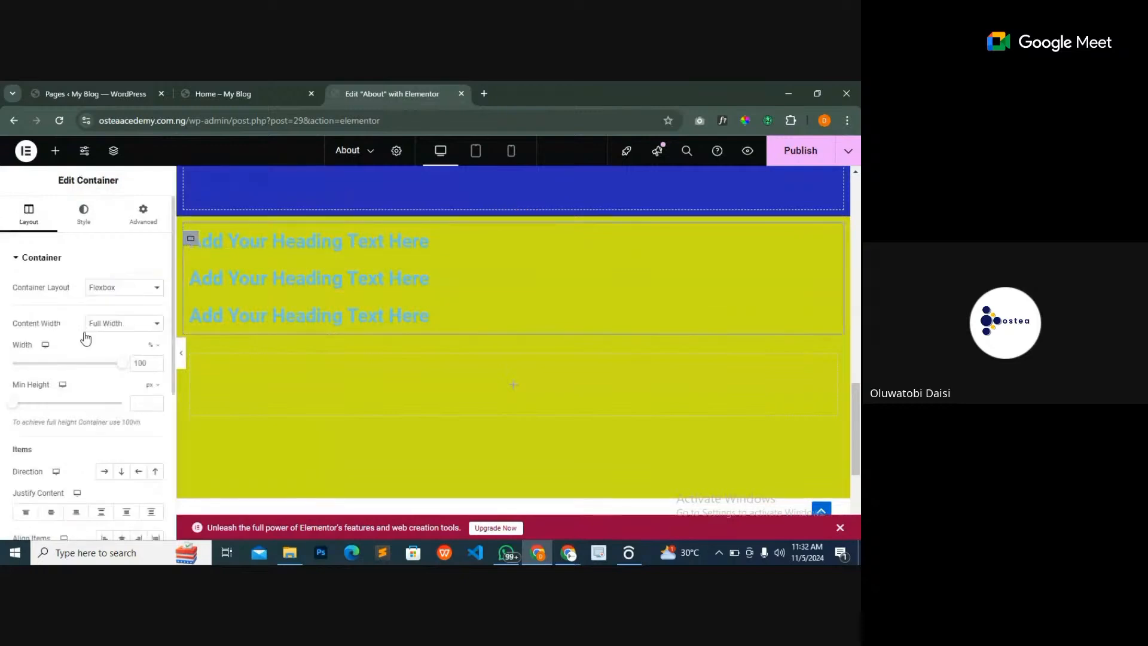
{"action": "left_click", "coordinate": [107, 473]}
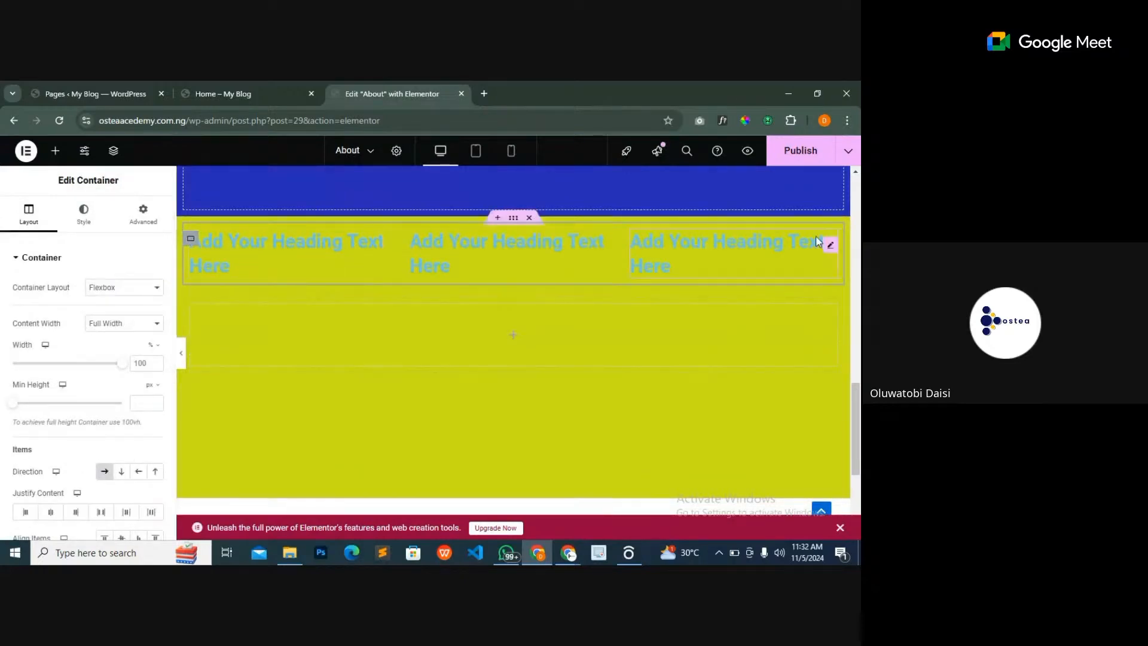
{"action": "left_click", "coordinate": [222, 91]}
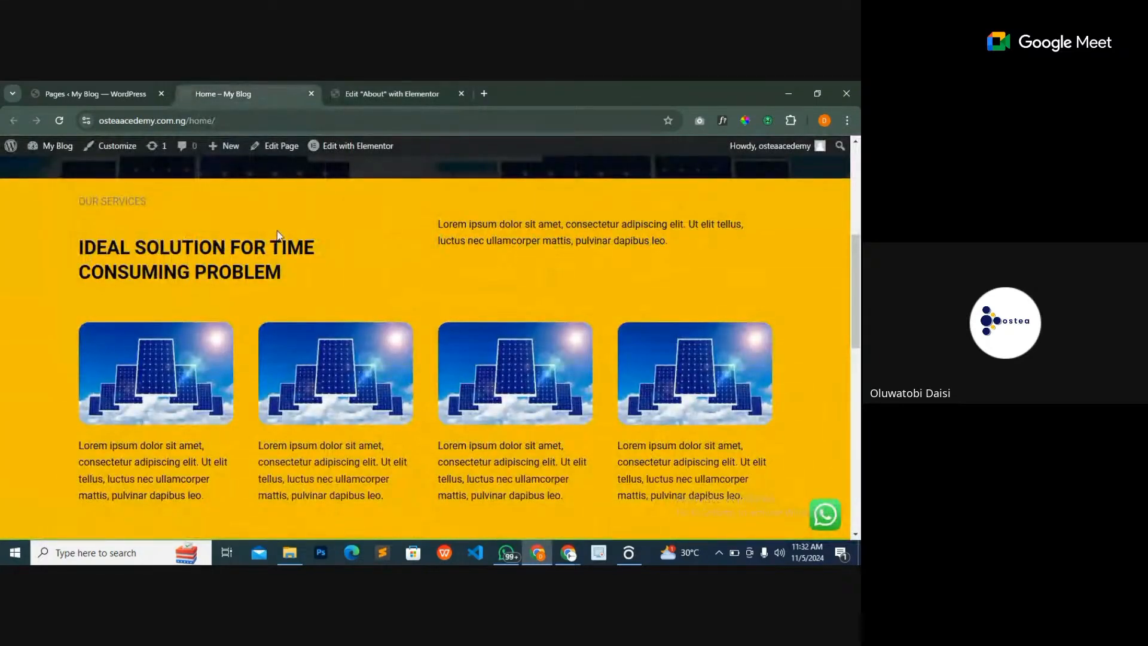
{"action": "left_click", "coordinate": [372, 93]}
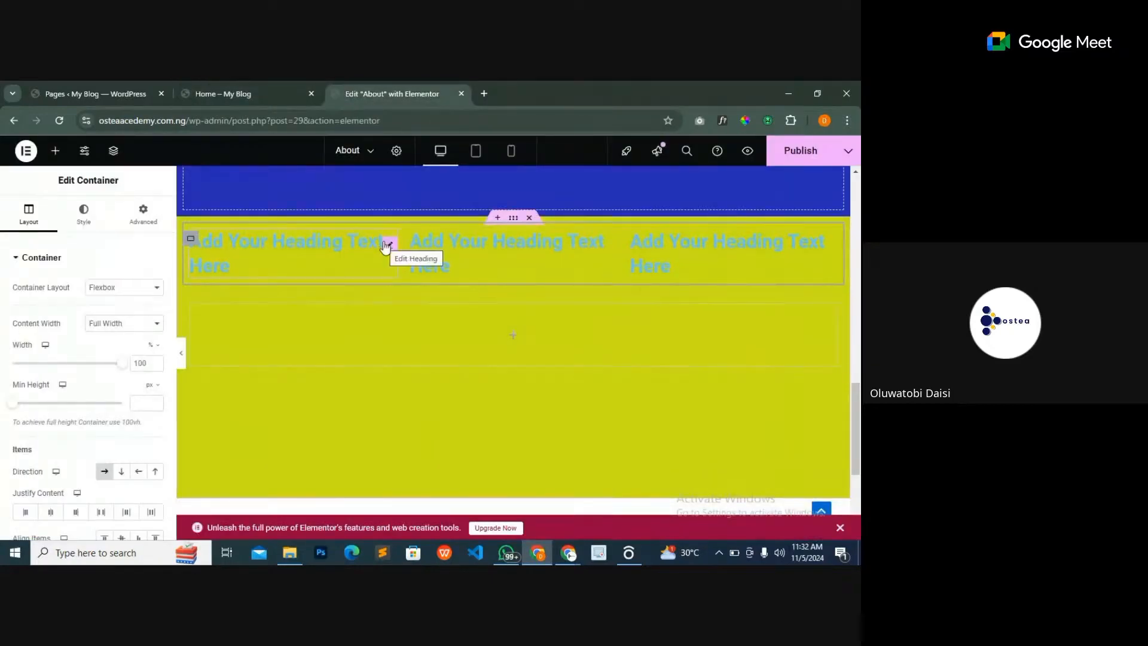
- Delete all three placeholder headings from the upper inner container of the yellow section
{"action": "left_click", "coordinate": [235, 99]}
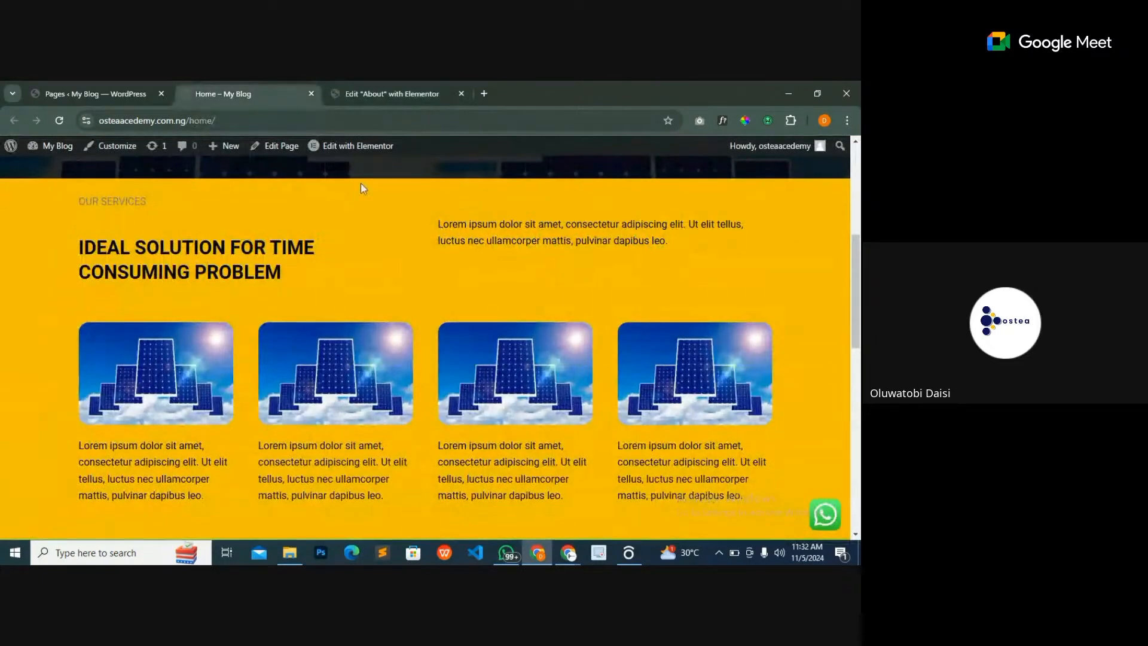
{"action": "left_click", "coordinate": [397, 94]}
{"action": "right_click", "coordinate": [388, 247]}
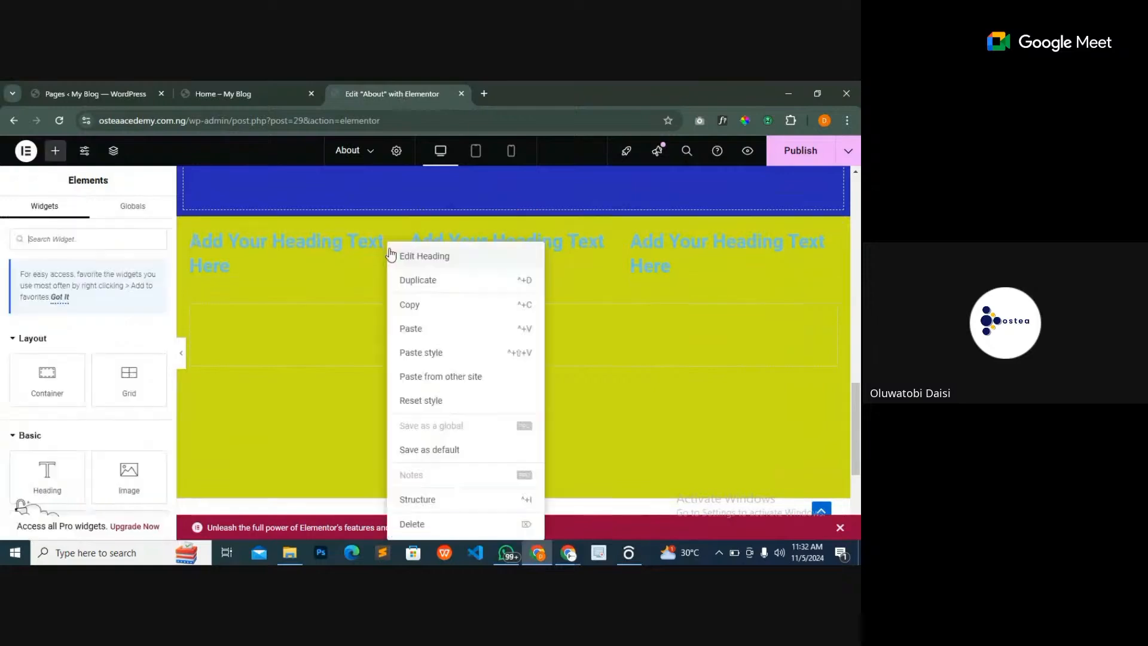
{"action": "left_click", "coordinate": [423, 522]}
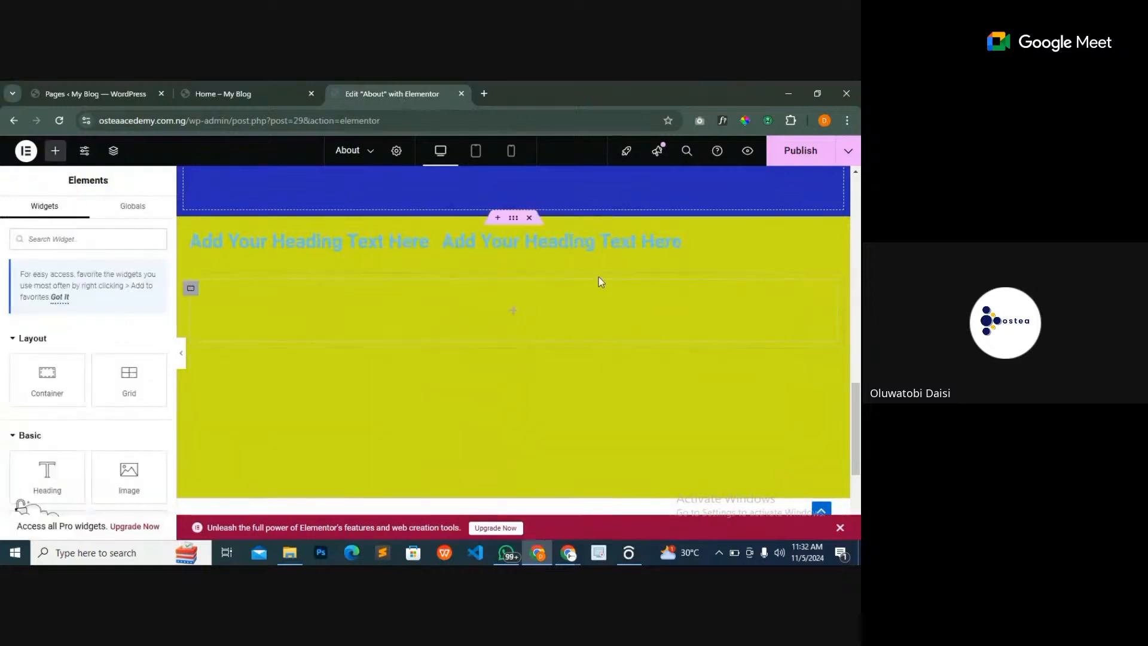
{"action": "right_click", "coordinate": [669, 241]}
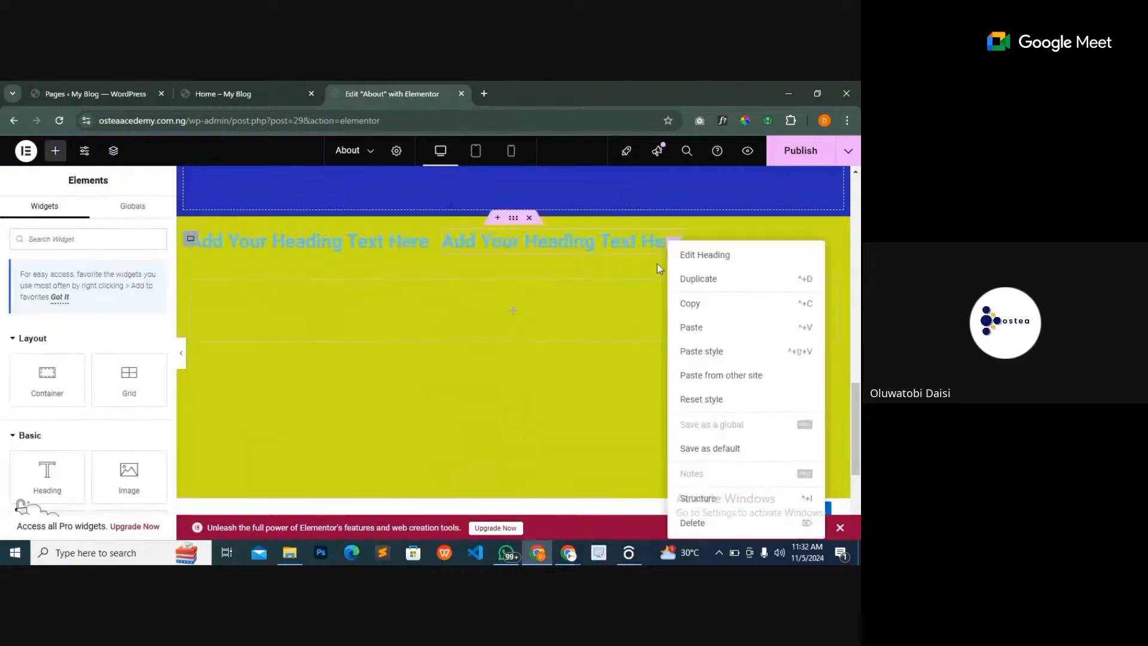
{"action": "left_click", "coordinate": [690, 523]}
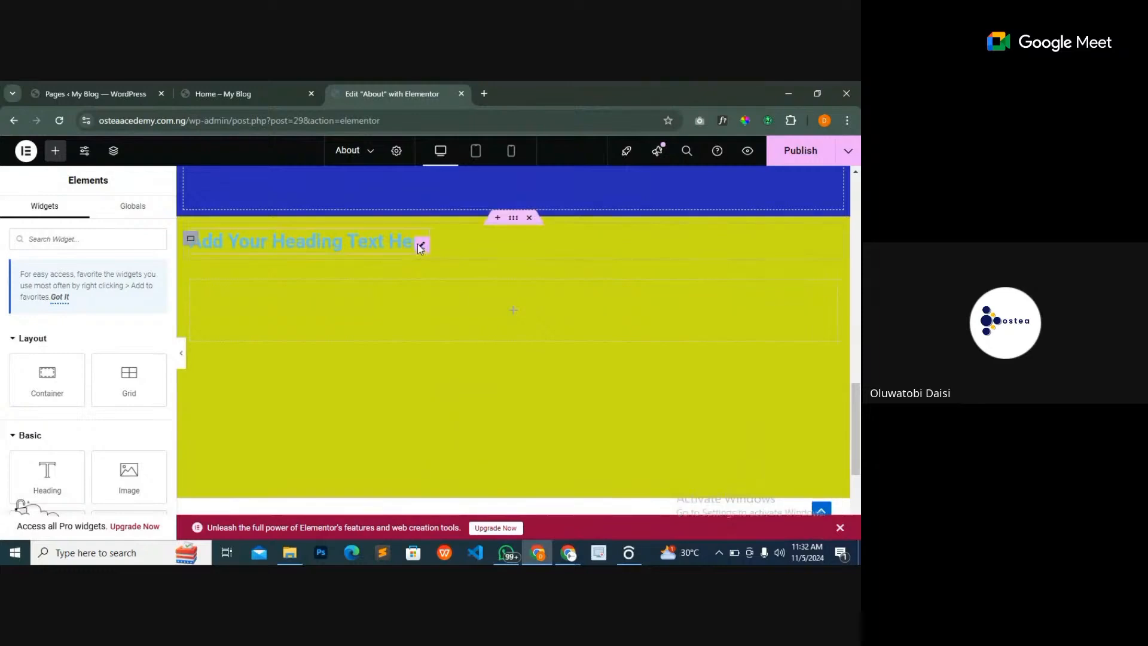
{"action": "right_click", "coordinate": [420, 245]}
{"action": "left_click", "coordinate": [442, 524]}
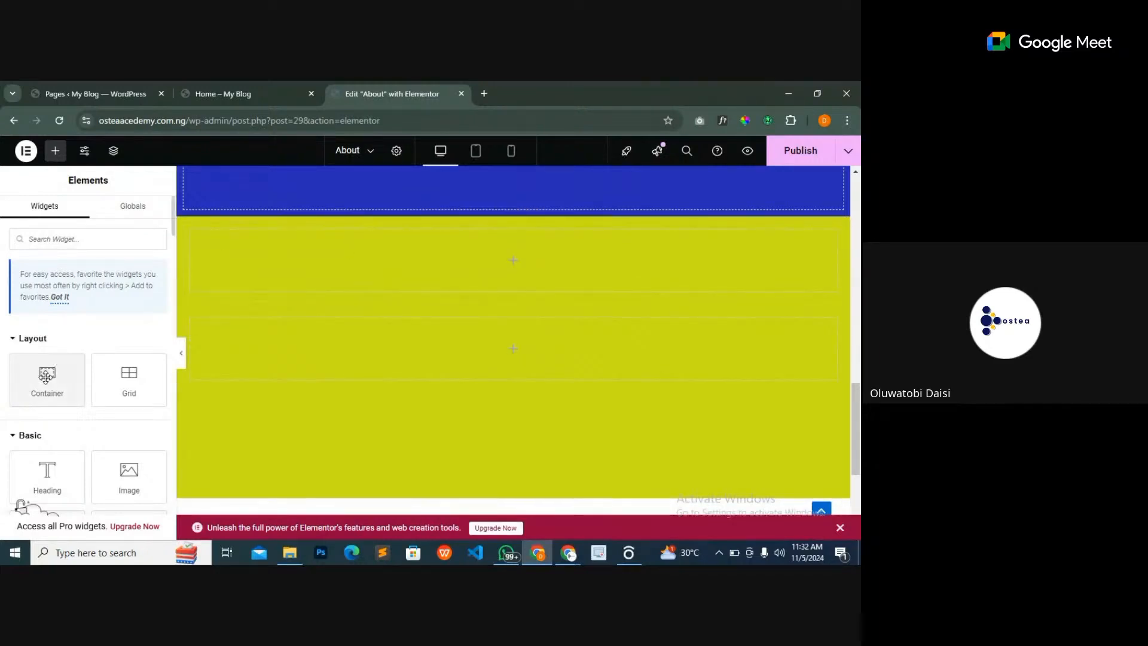
- Nest a container inside the yellow section's upper inner container and duplicate it to form two columns
{"action": "left_click_drag", "start_coordinate": [48, 377], "coordinate": [261, 242]}
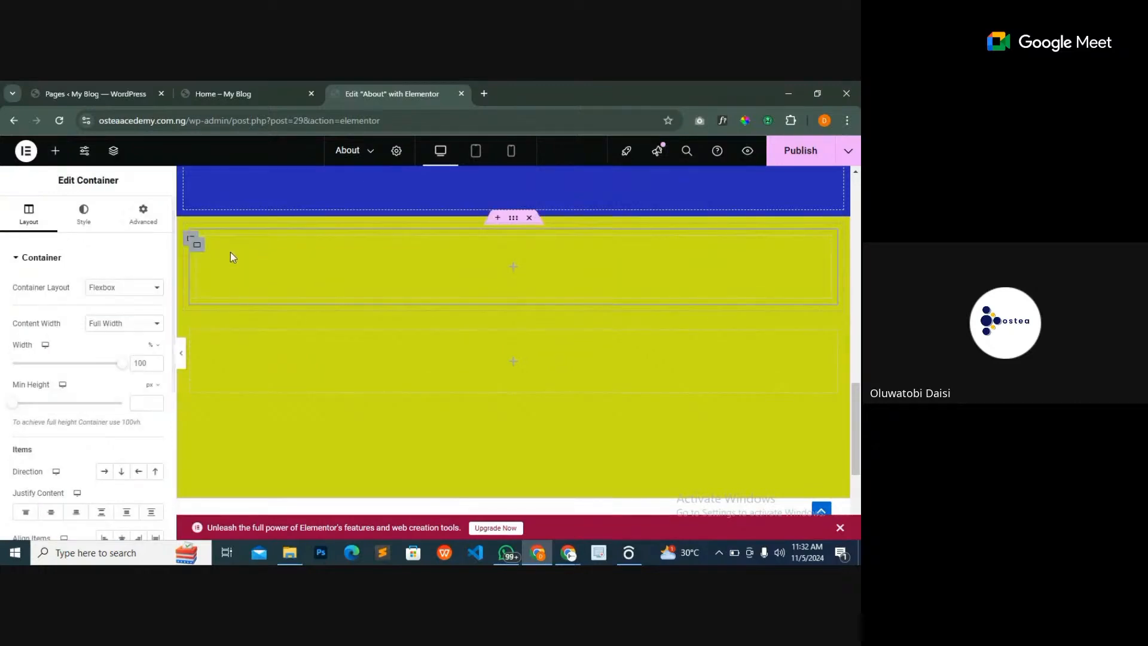
{"action": "right_click", "coordinate": [200, 254]}
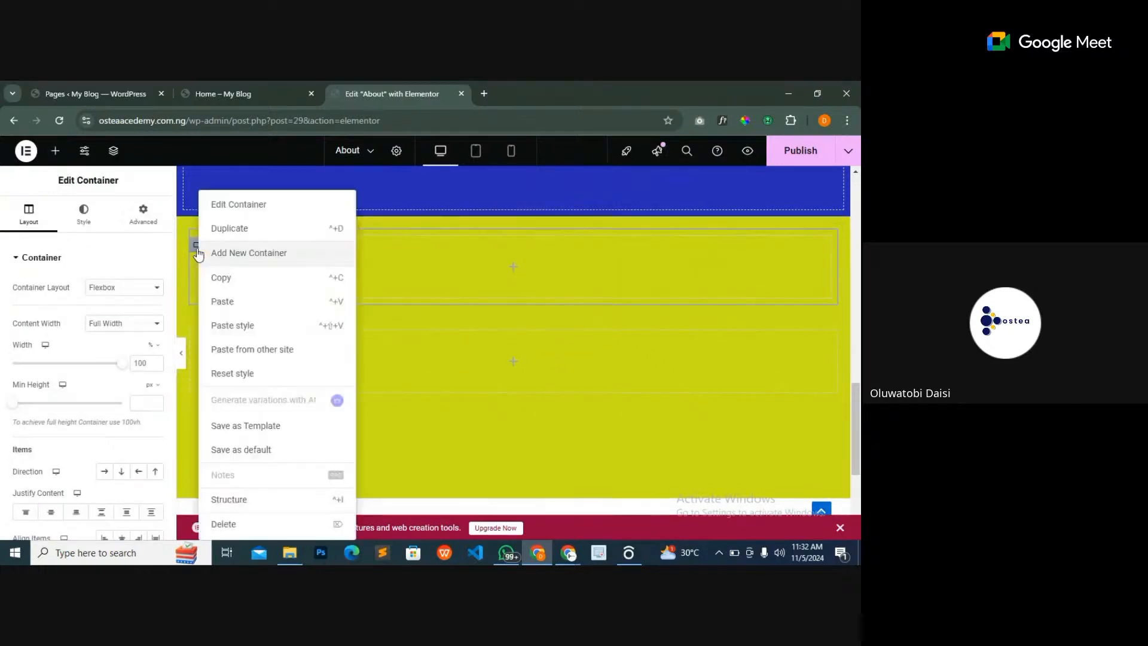
{"action": "left_click", "coordinate": [252, 229]}
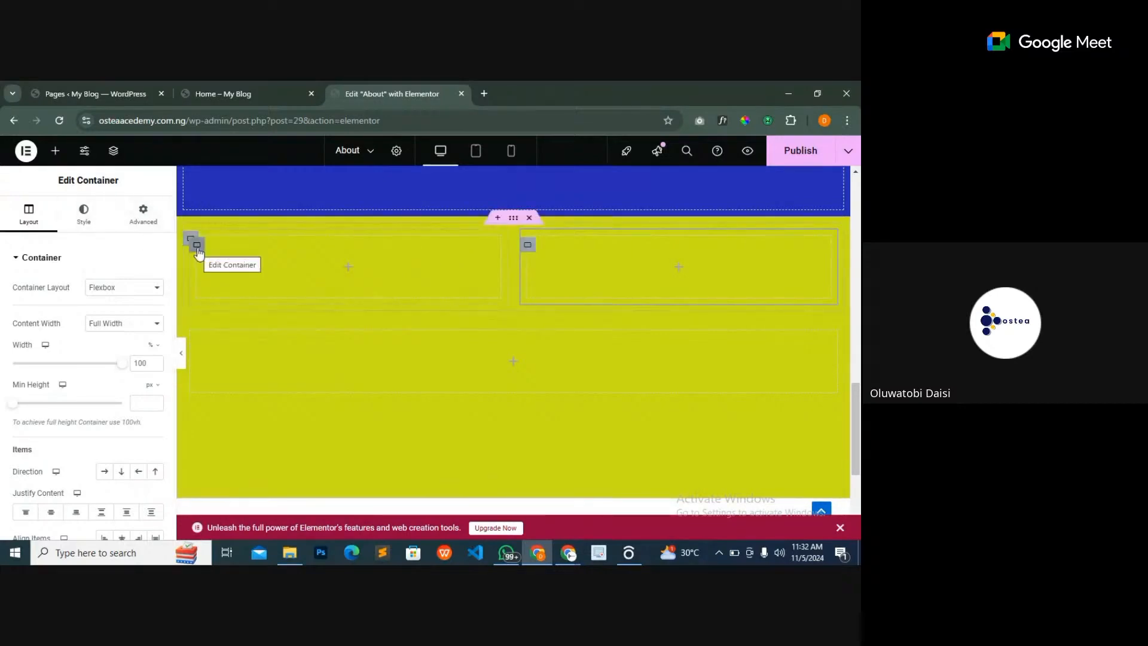
- Add two stacked Heading widgets to the first nested column of the yellow section's upper container
{"action": "left_click", "coordinate": [198, 250]}
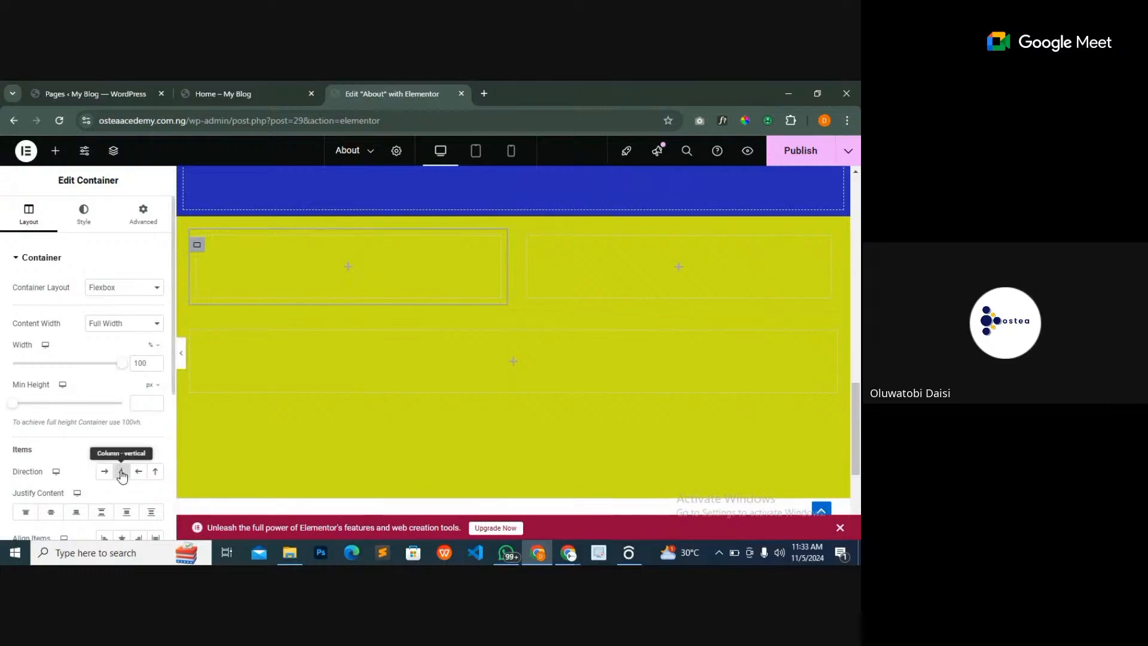
{"action": "left_click", "coordinate": [54, 158]}
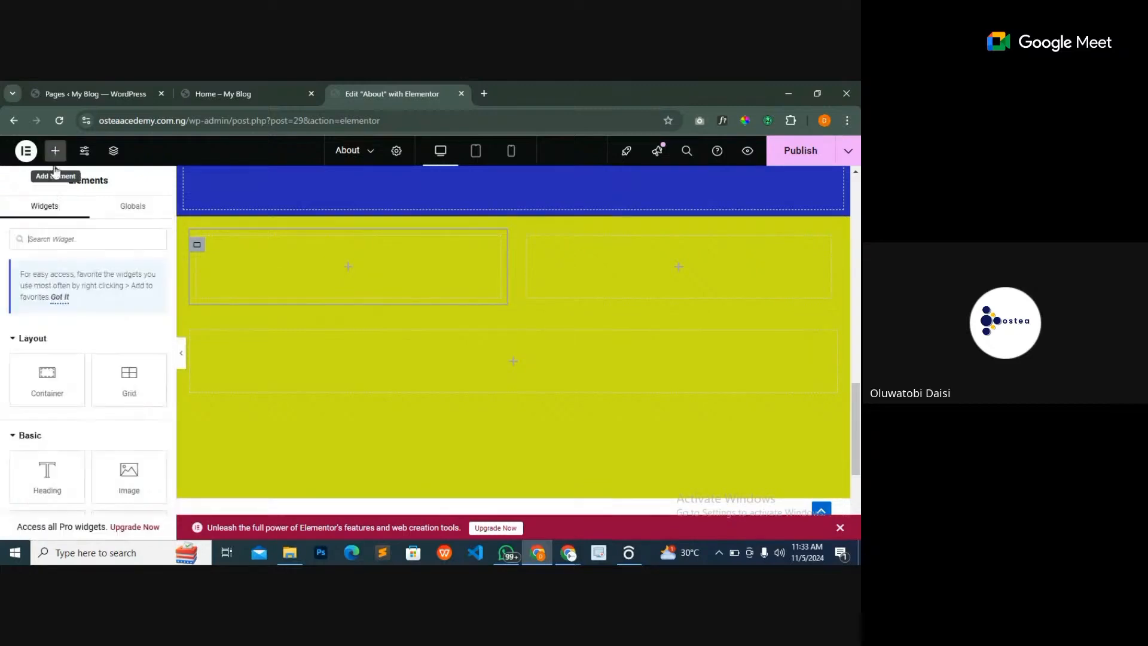
{"action": "left_click_drag", "start_coordinate": [47, 476], "coordinate": [276, 295]}
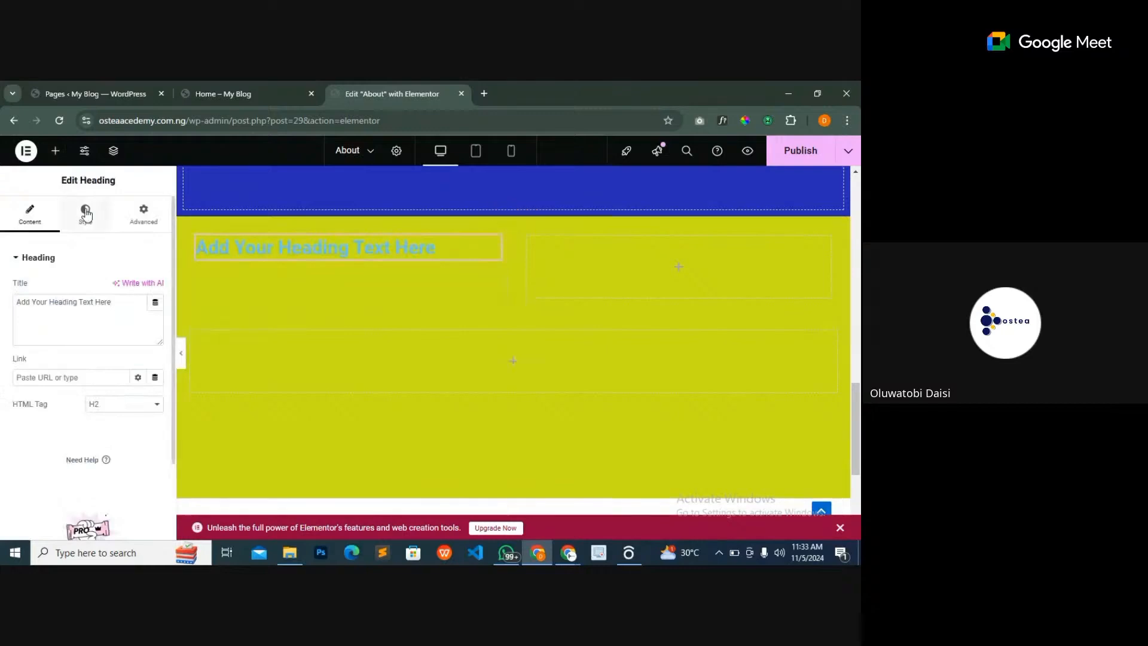
{"action": "left_click", "coordinate": [55, 151]}
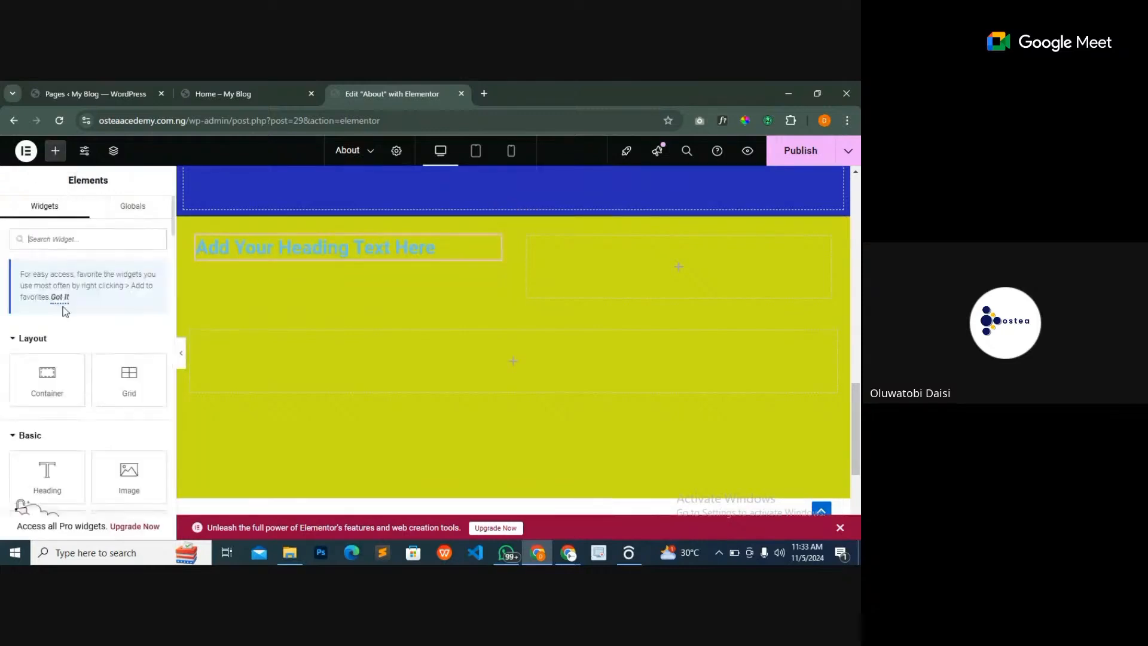
{"action": "scroll", "coordinate": [73, 433], "scroll_direction": "down", "scroll_amount": 1}
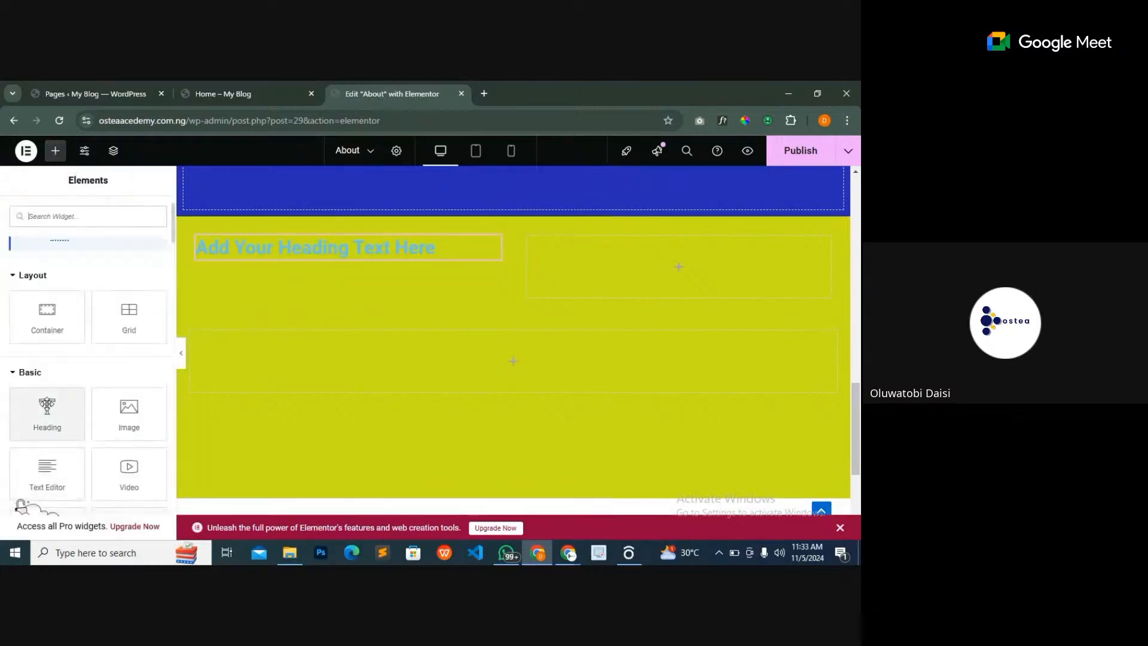
{"action": "left_click_drag", "start_coordinate": [48, 409], "coordinate": [281, 256]}
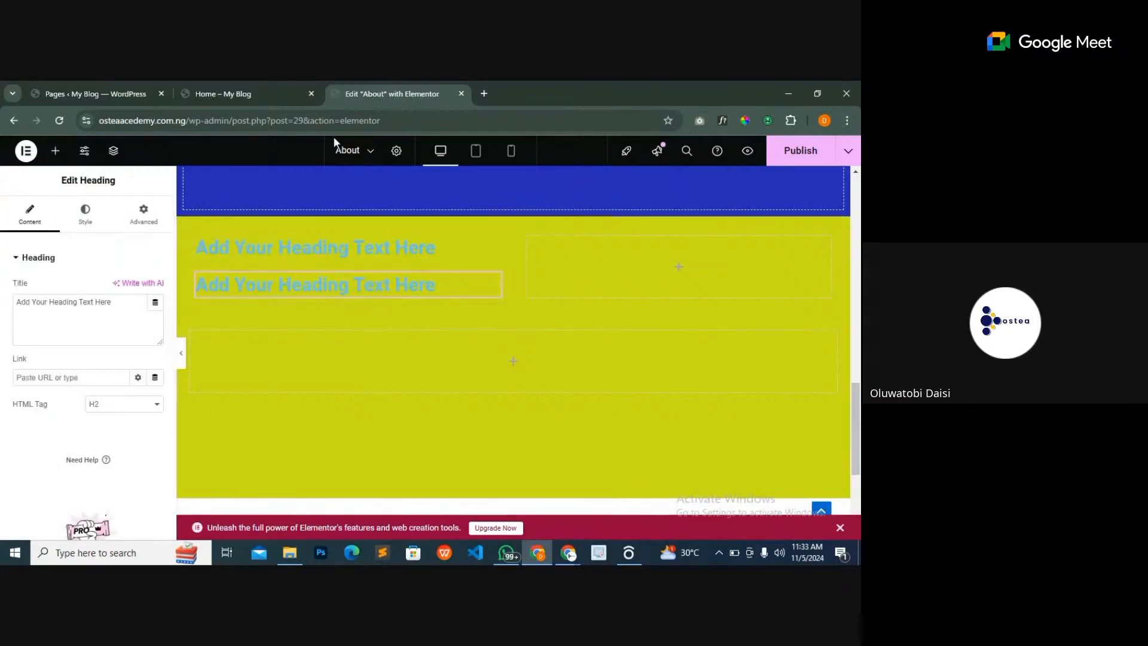
- Add a Text Editor widget to the second nested column, following the Home page's services layout
{"action": "left_click", "coordinate": [243, 93]}
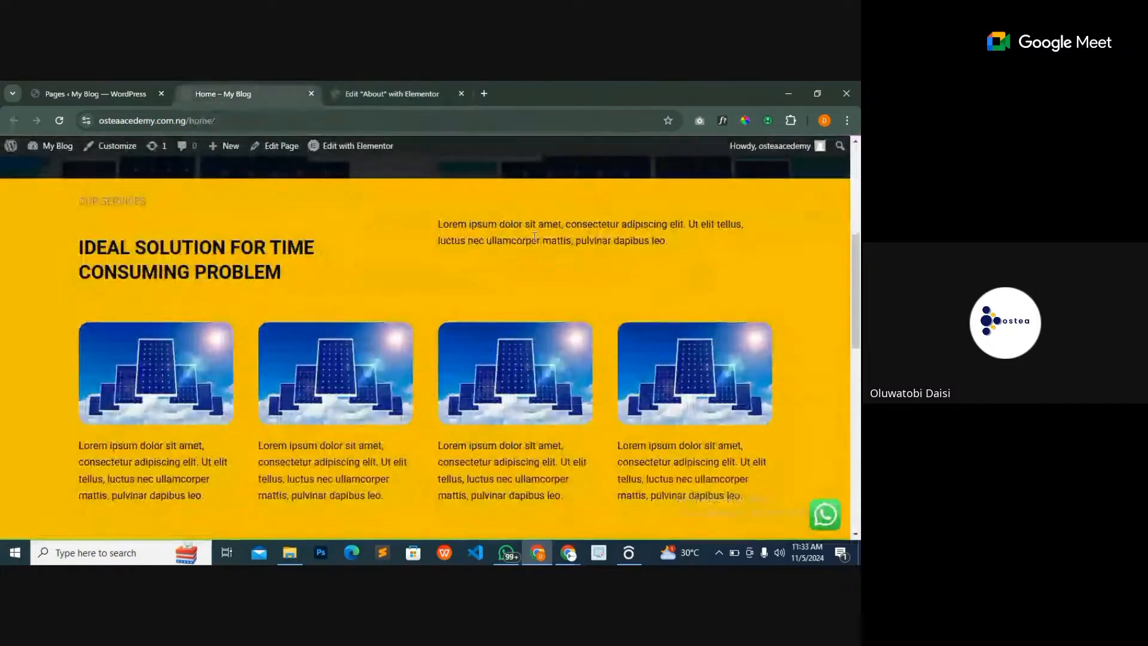
{"action": "left_click", "coordinate": [383, 94]}
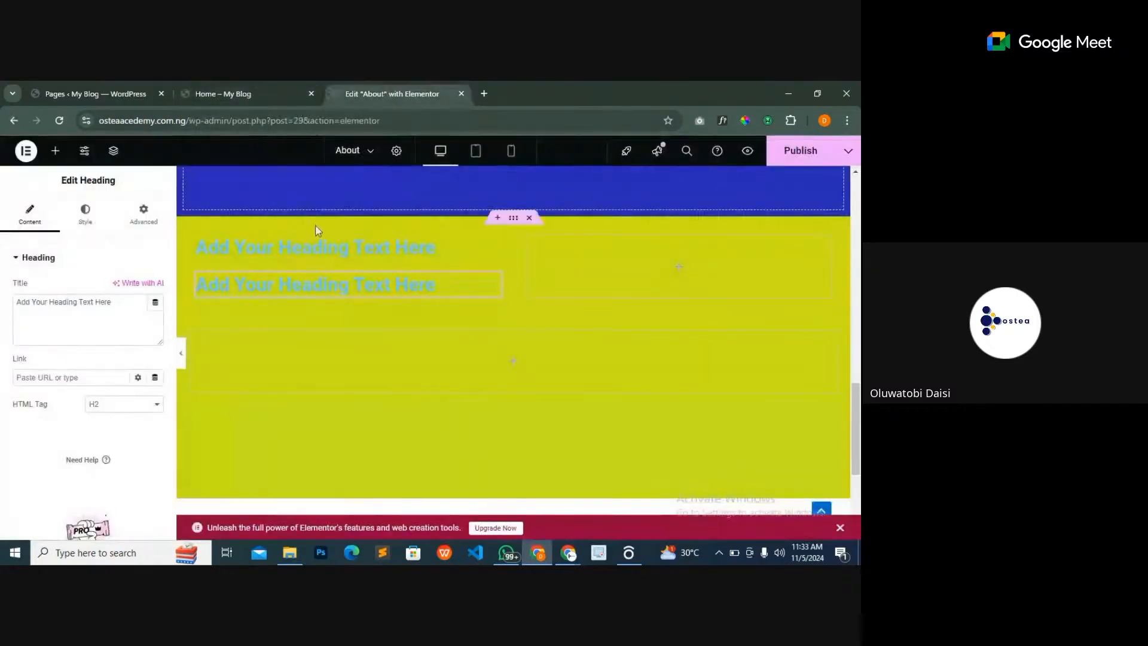
{"action": "left_click", "coordinate": [56, 151]}
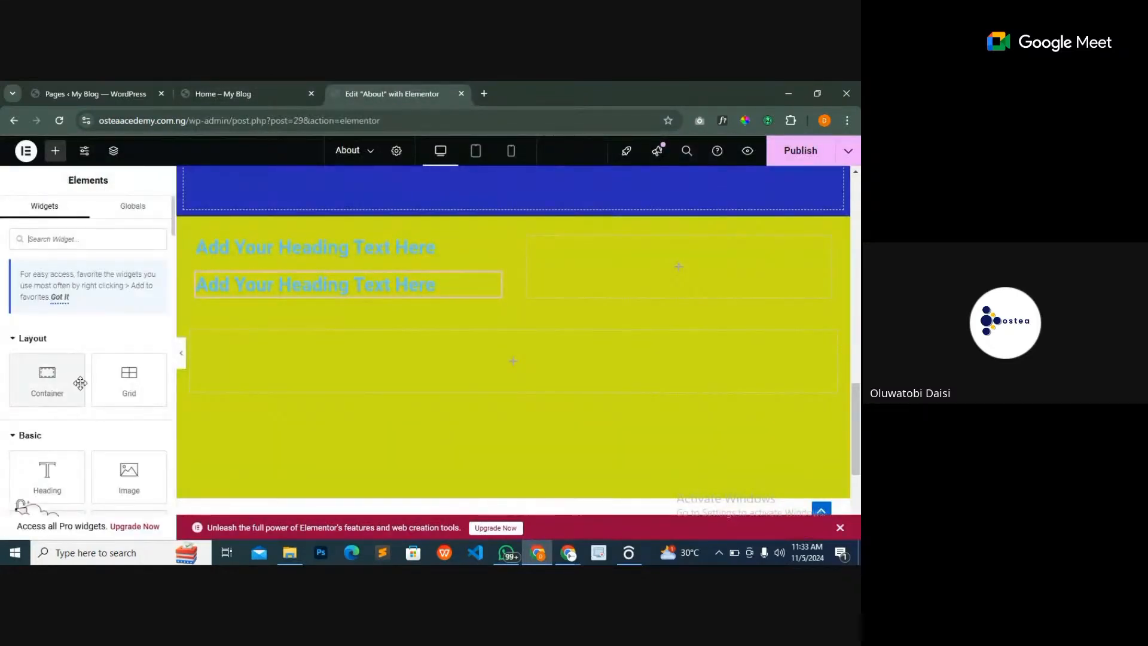
{"action": "left_click_drag", "start_coordinate": [48, 472], "coordinate": [627, 251]}
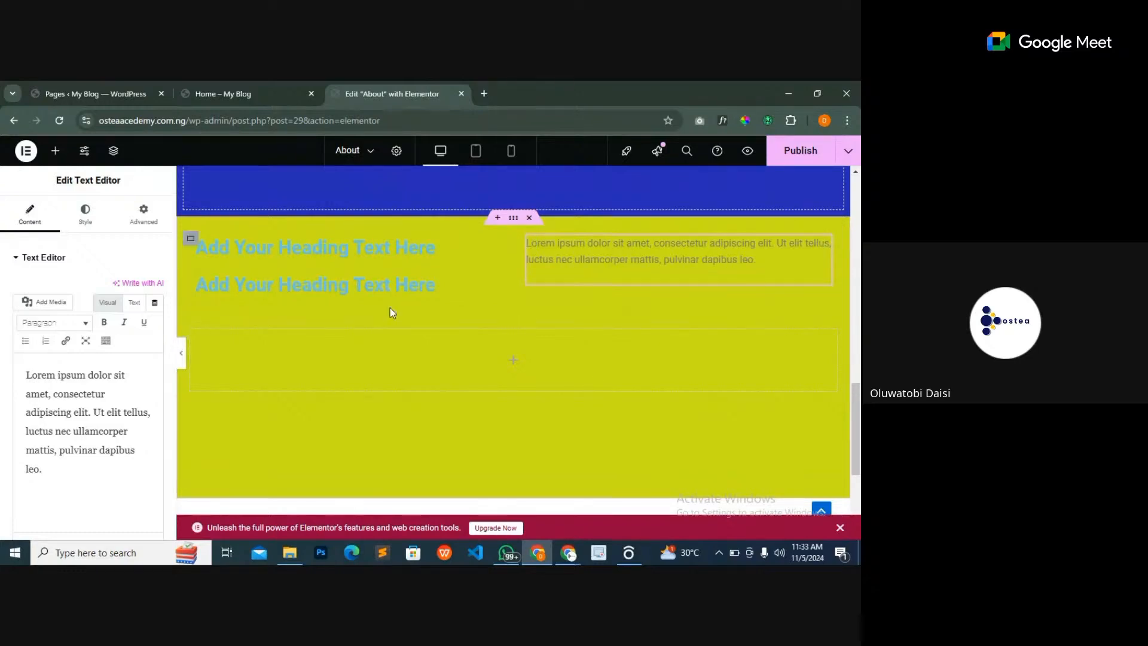
- Switch to the Google Meet call to check the in-call messages, and return to the Elementor editor
{"action": "left_click", "coordinate": [568, 552]}
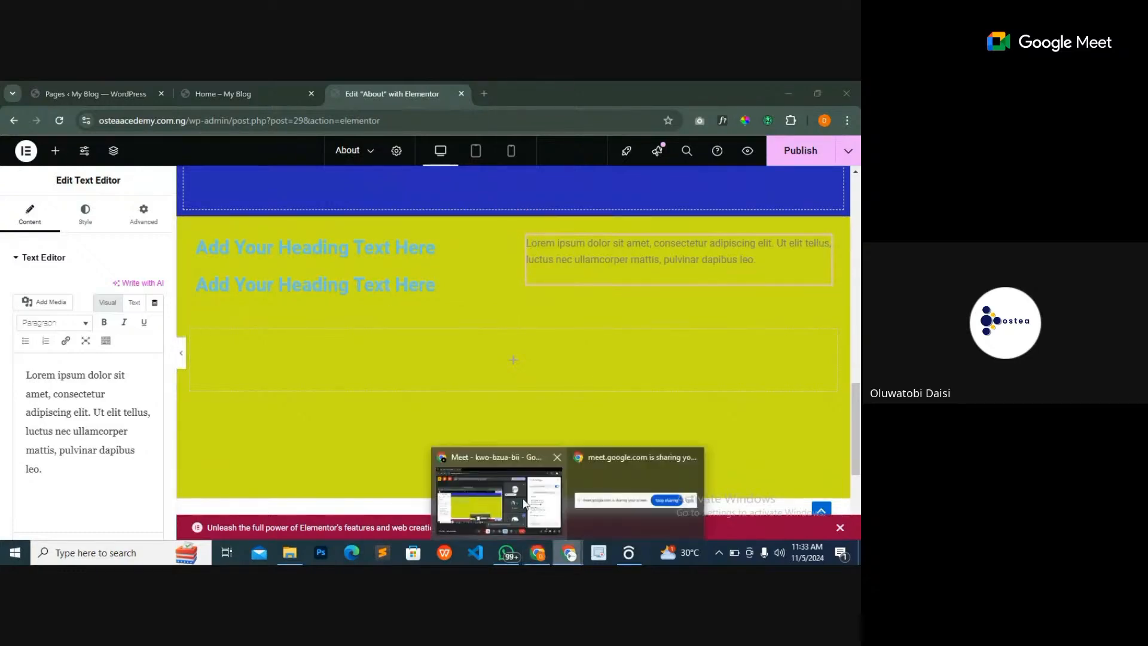
{"action": "left_click", "coordinate": [524, 504]}
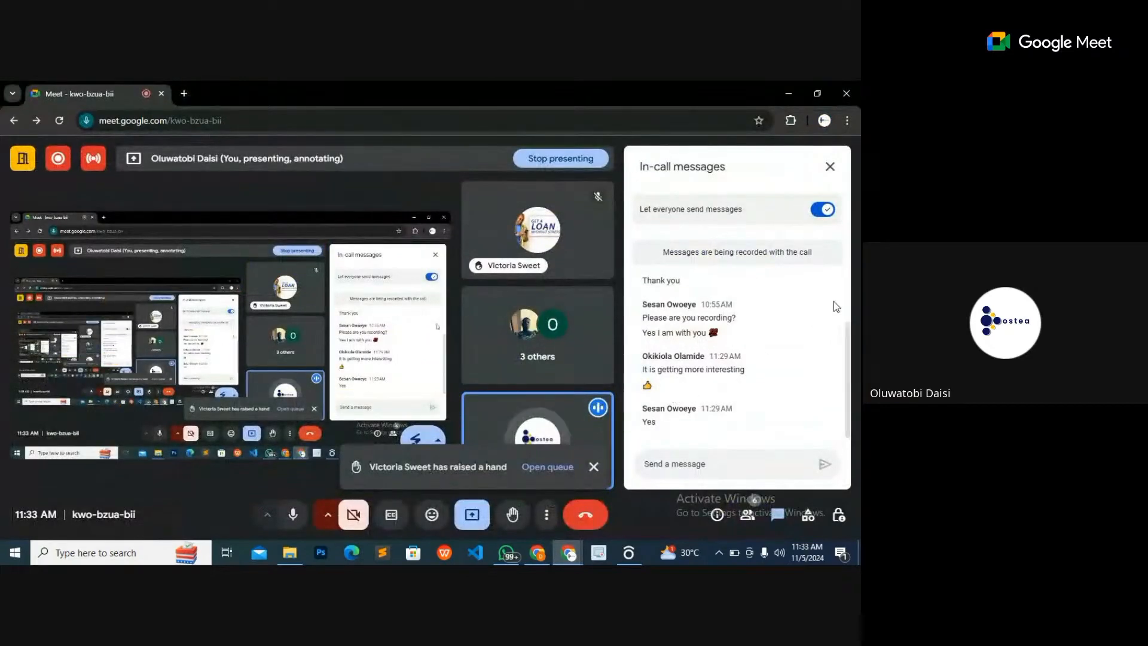
{"action": "left_click", "coordinate": [536, 549]}
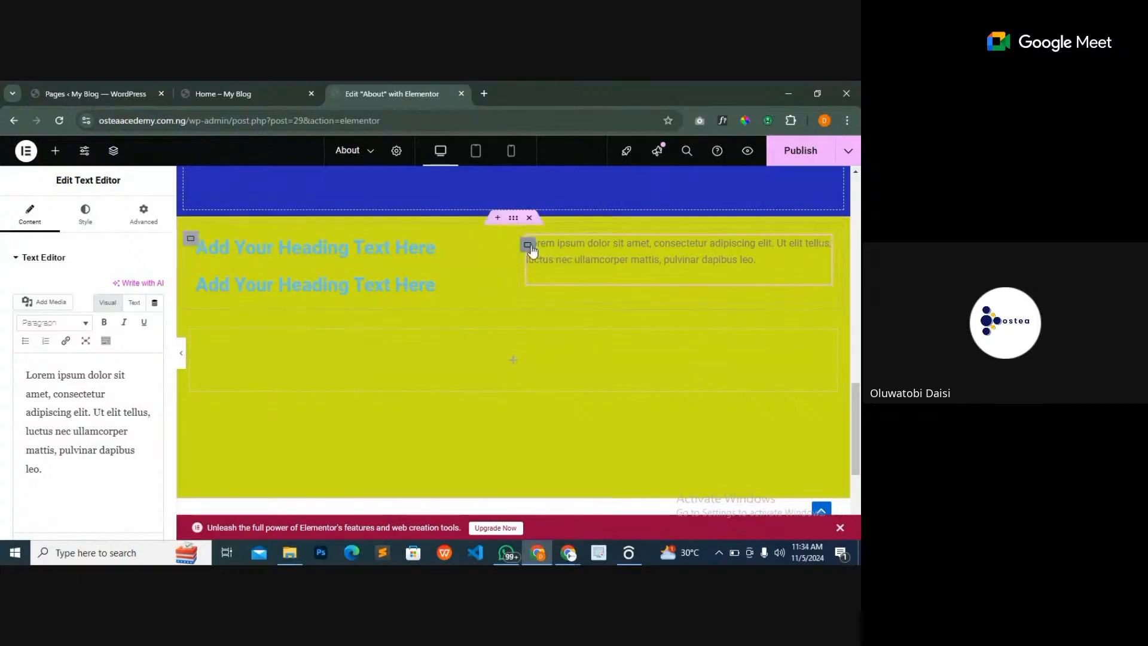
- Center the content of the yellow section's Lorem ipsum text column with the Justify Content setting
{"action": "left_click", "coordinate": [528, 246]}
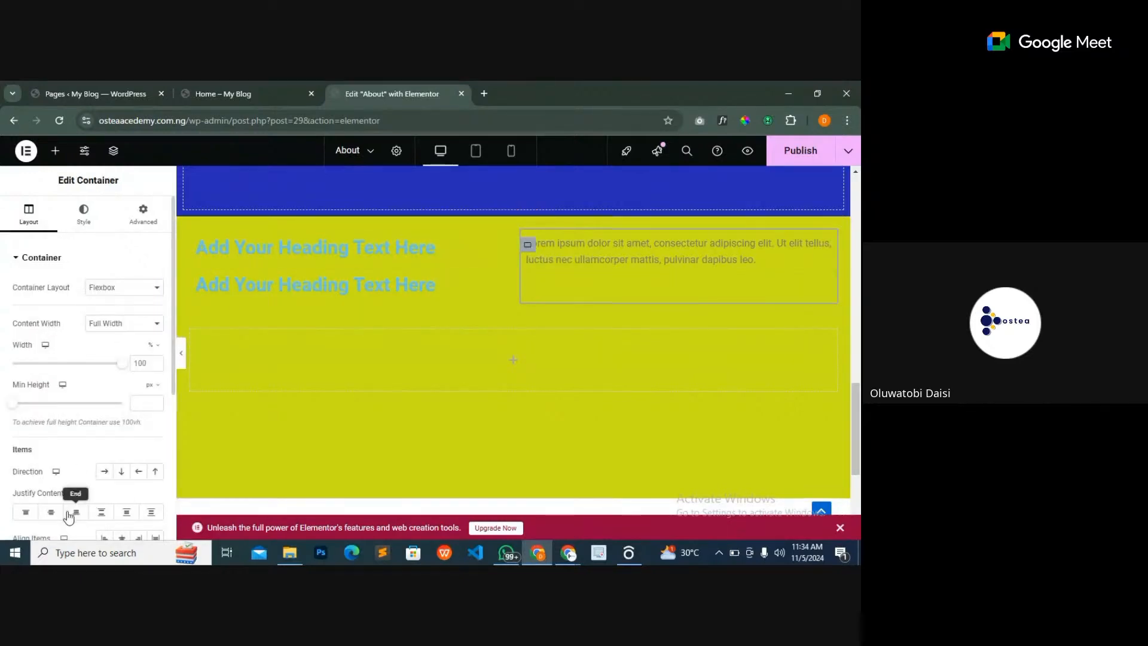
{"action": "left_click", "coordinate": [51, 513]}
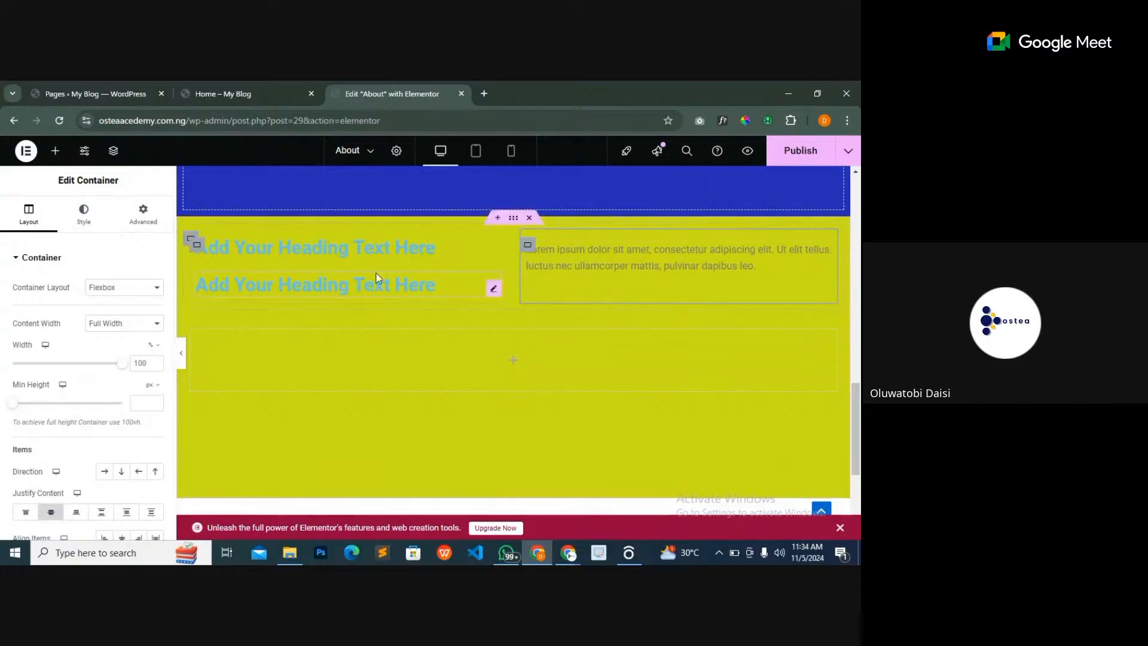
- Compare the first heading in the yellow section with the heading and image layout of the Home page's services section
{"action": "left_click", "coordinate": [367, 247]}
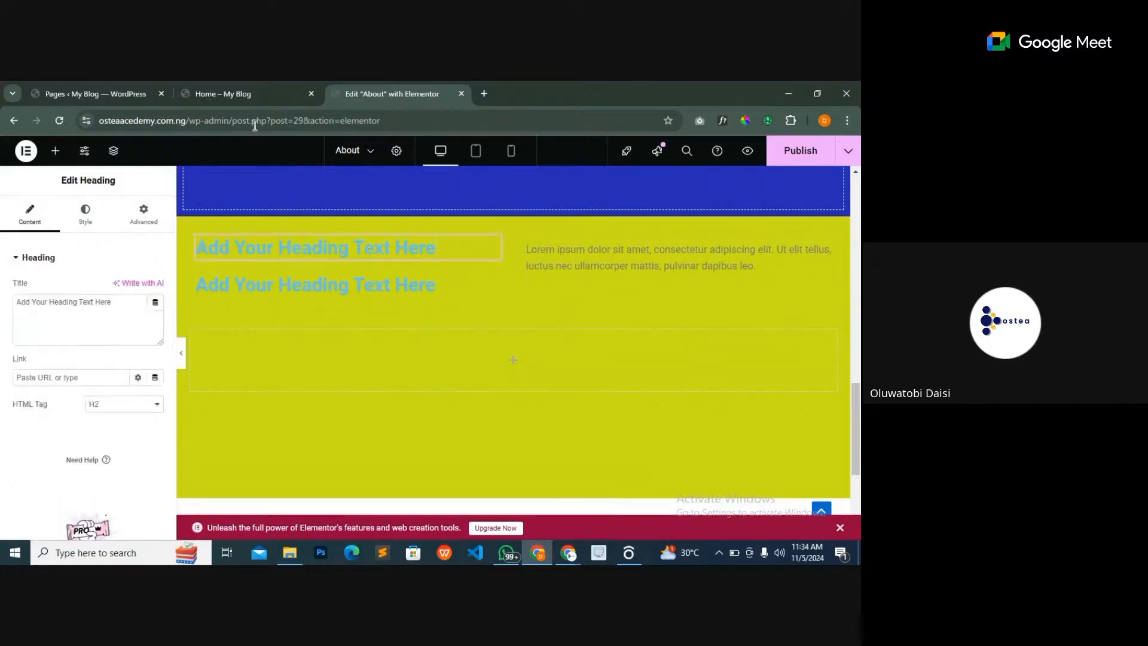
{"action": "left_click", "coordinate": [229, 94]}
{"action": "left_click", "coordinate": [392, 93]}
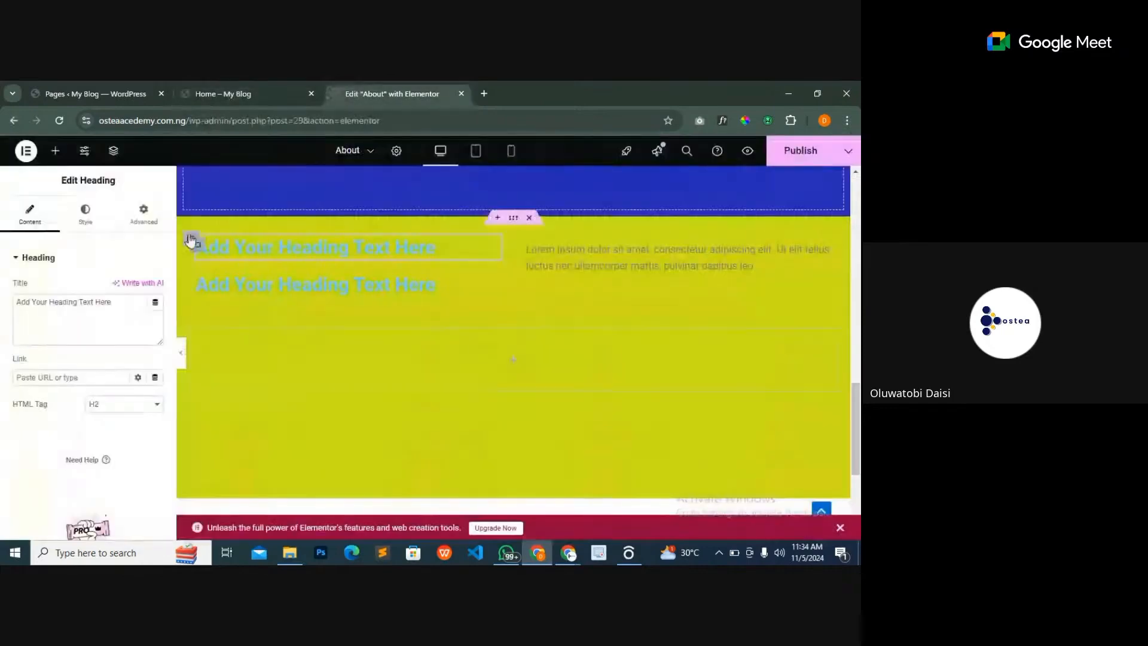
{"action": "left_click_drag", "start_coordinate": [112, 300], "coordinate": [22, 302]}
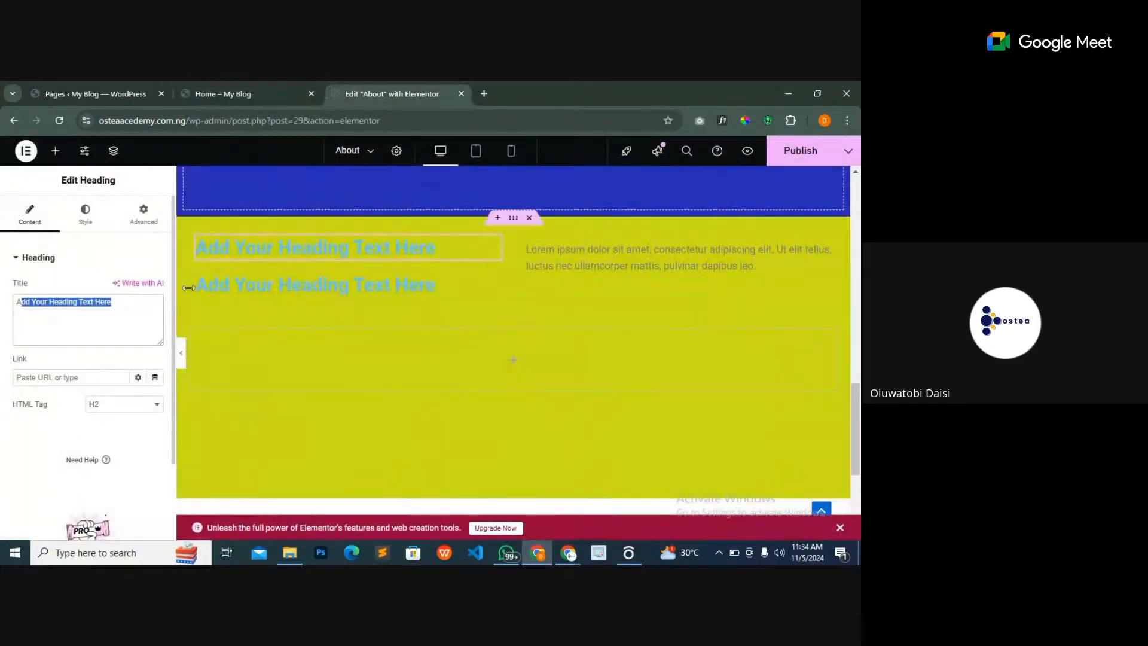
{"action": "left_click", "coordinate": [252, 96]}
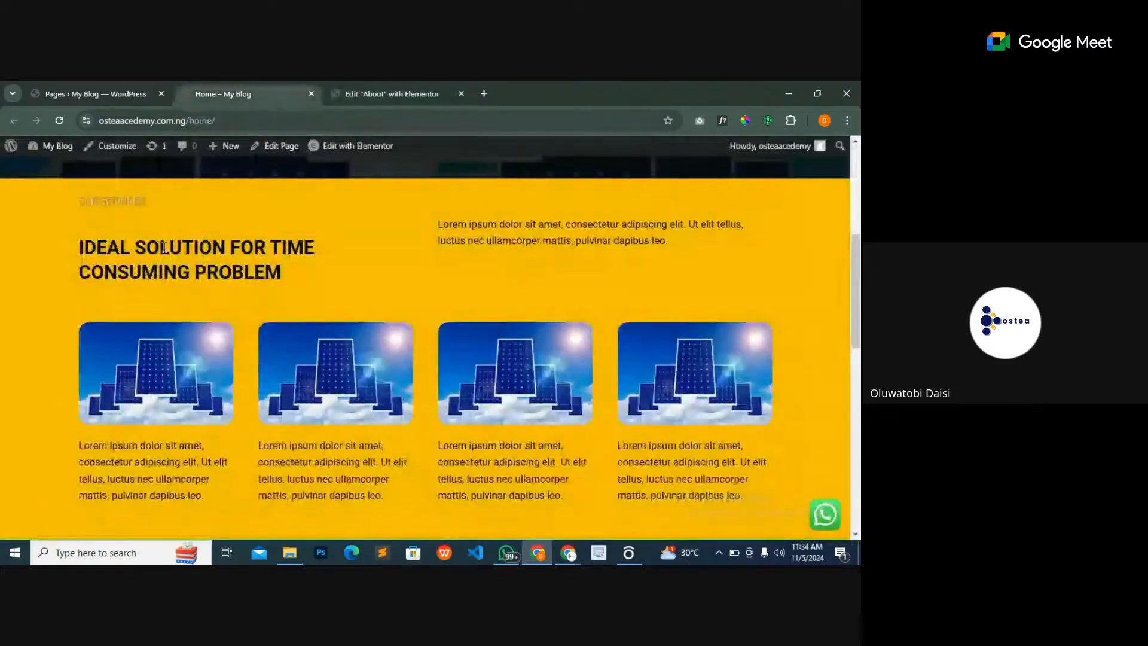
{"action": "left_click", "coordinate": [389, 93]}
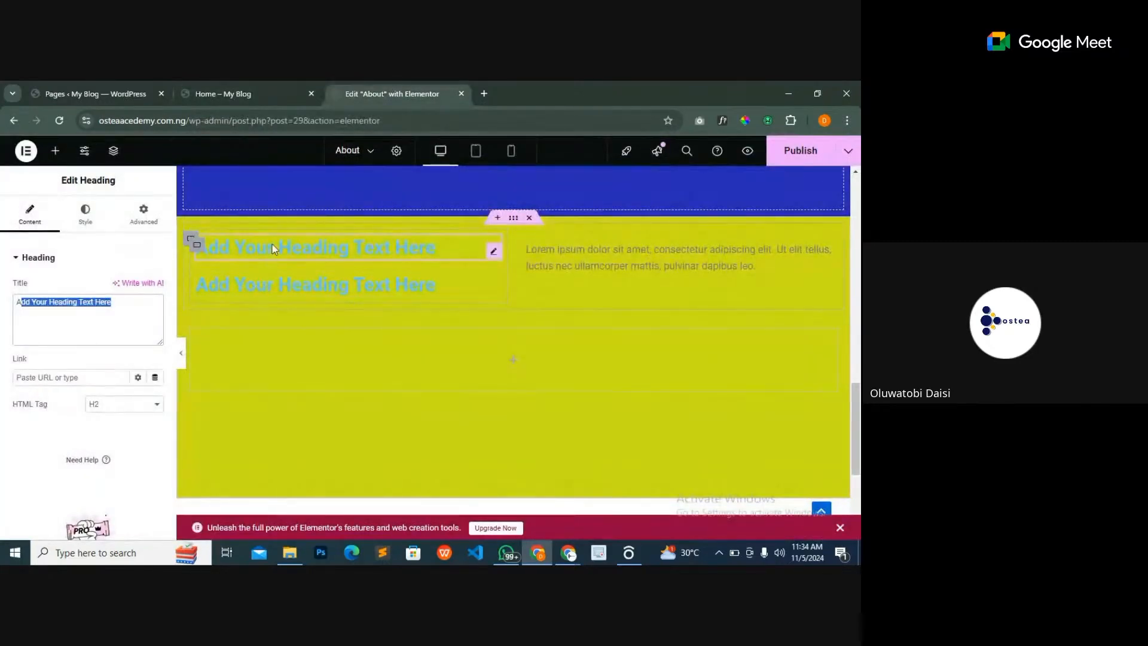
{"action": "left_click", "coordinate": [245, 93]}
{"action": "left_click", "coordinate": [377, 94]}
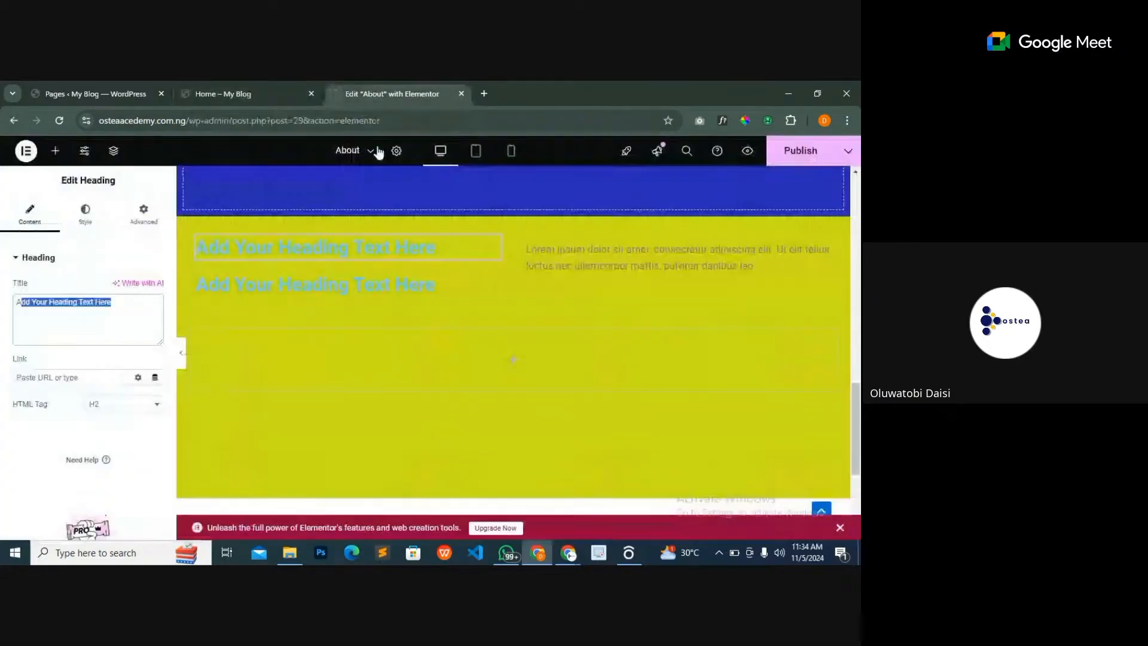
{"action": "left_click", "coordinate": [234, 90]}
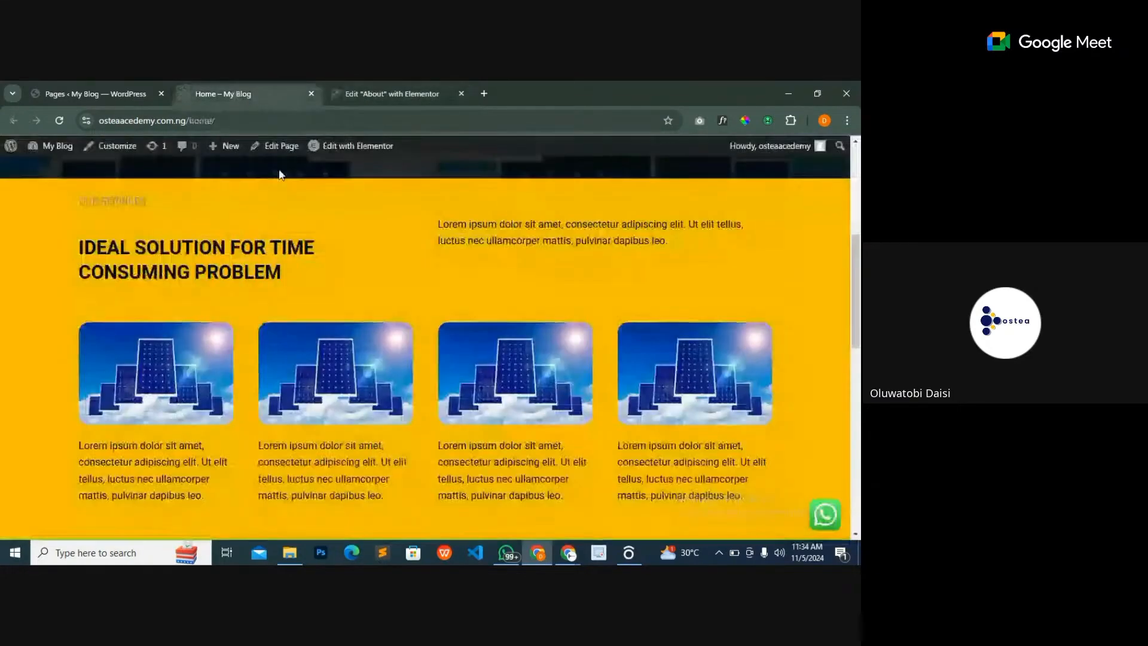
{"action": "left_click", "coordinate": [404, 93]}
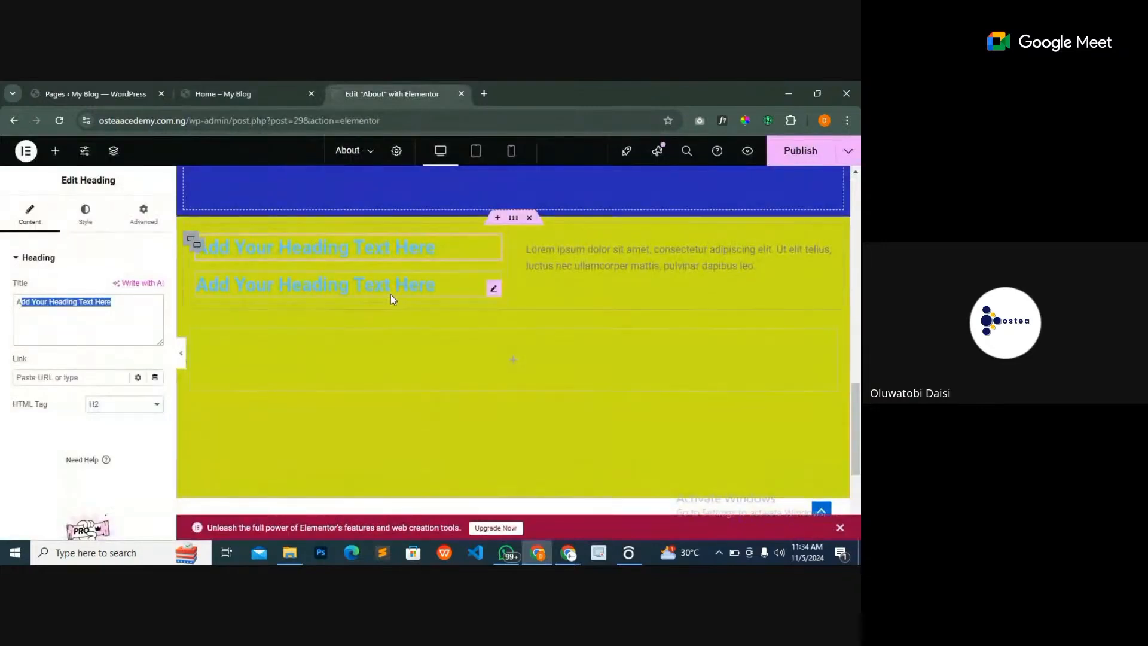
{"action": "left_click", "coordinate": [133, 306]}
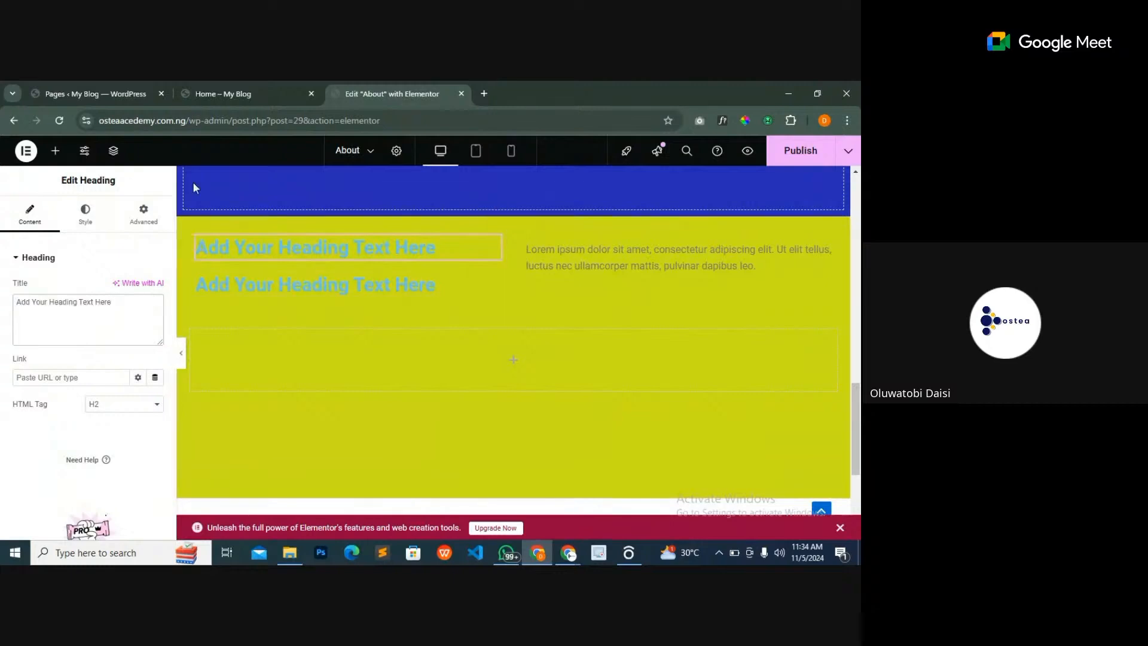
{"action": "left_click", "coordinate": [228, 96]}
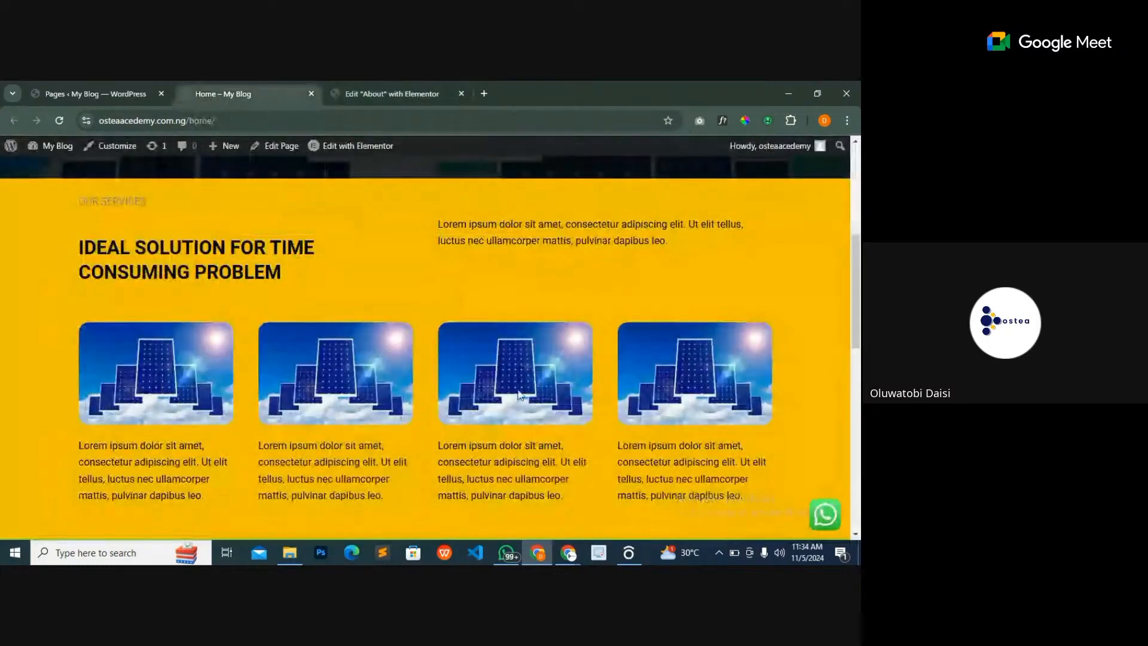
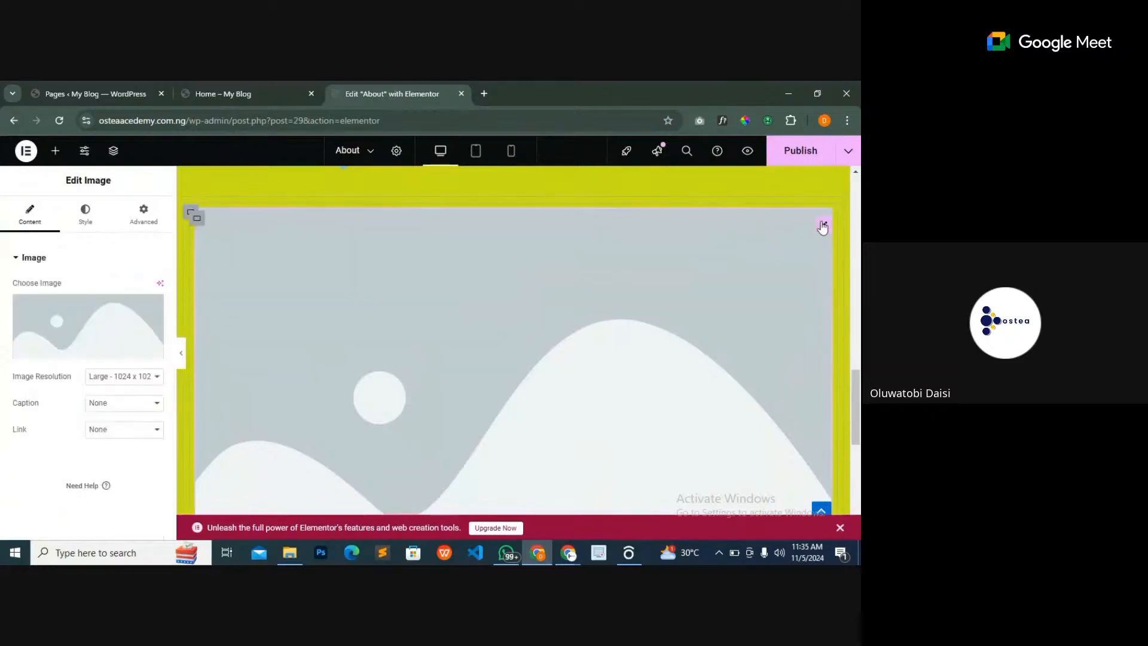
- Round the placeholder image's corners with a linked border radius of 41 px
{"action": "left_click", "coordinate": [75, 217]}
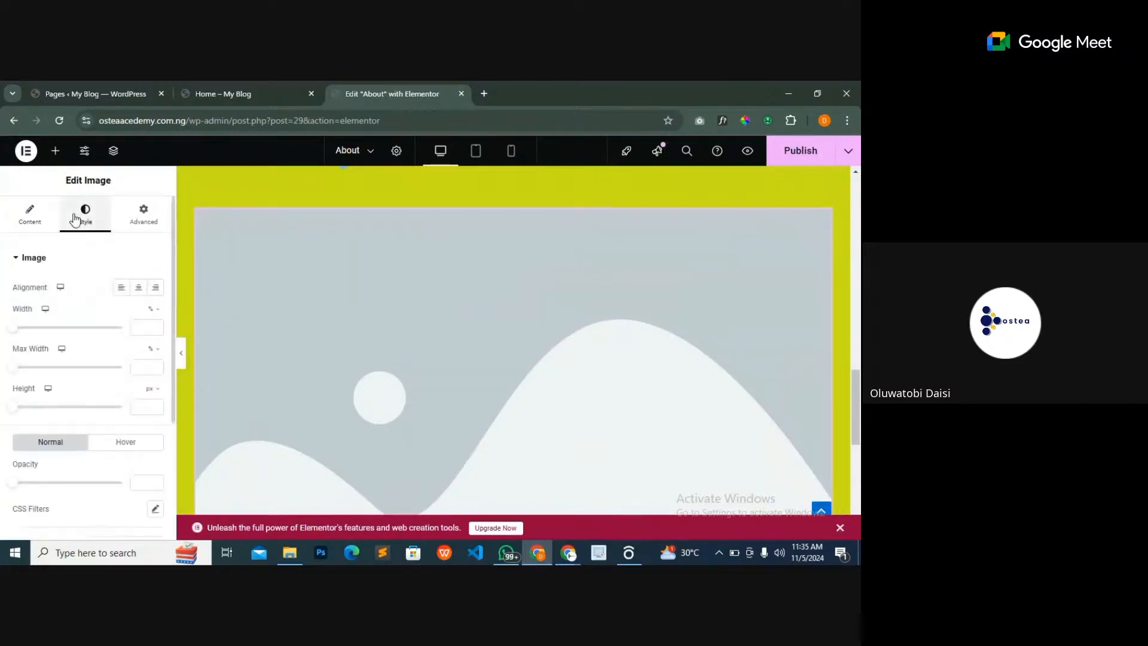
{"action": "scroll", "coordinate": [66, 394], "scroll_direction": "down", "scroll_amount": 3}
{"action": "left_click", "coordinate": [35, 409]}
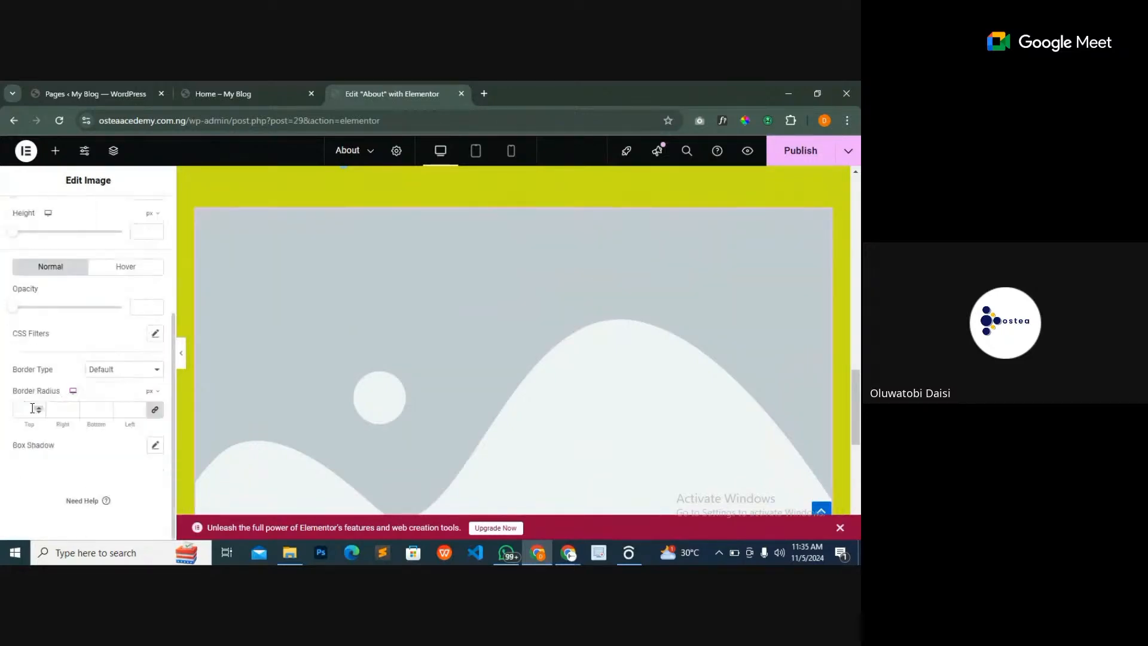
{"action": "type", "text": "1"}
{"action": "left_click", "coordinate": [38, 407]}
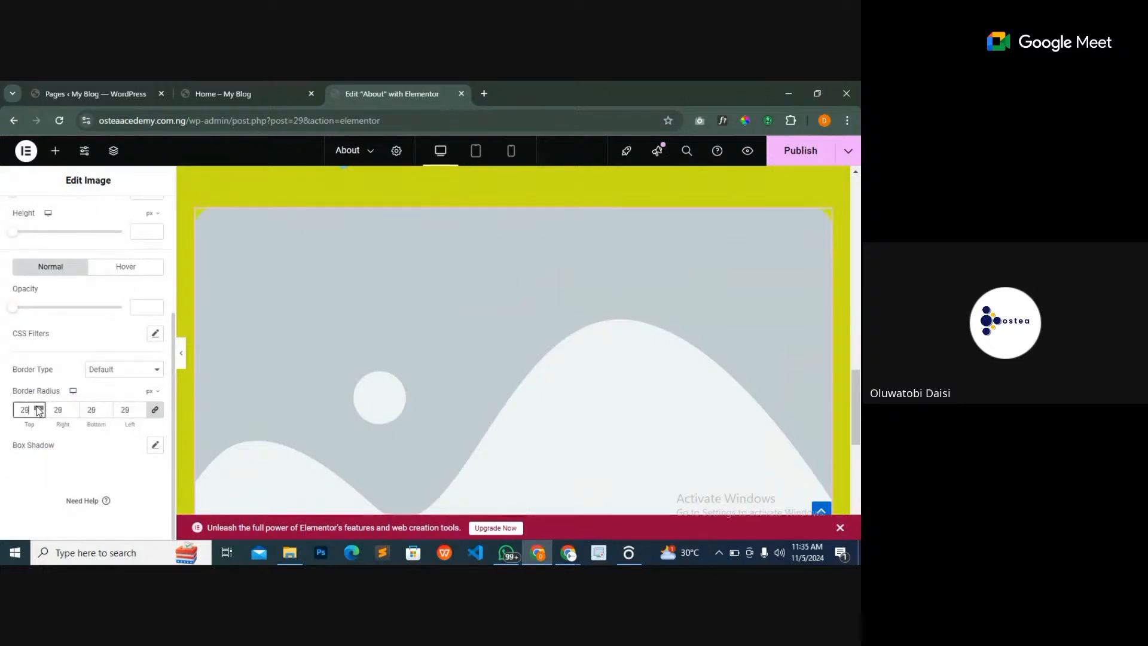
{"action": "left_click", "coordinate": [39, 407]}
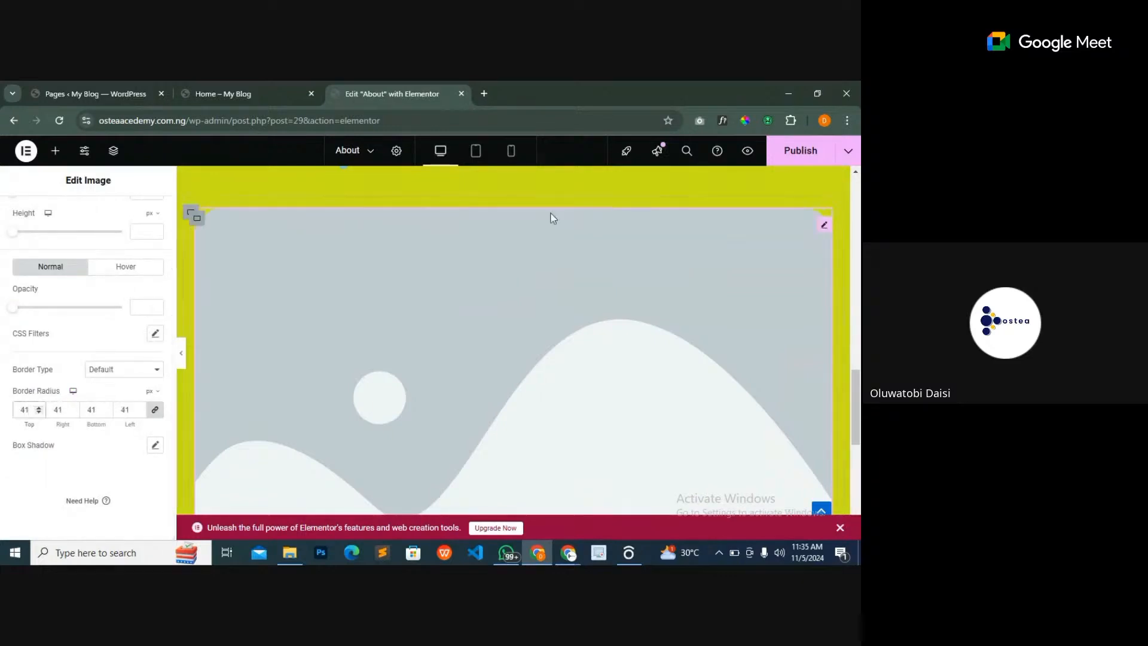
{"action": "scroll", "coordinate": [95, 366], "scroll_direction": "up", "scroll_amount": 3}
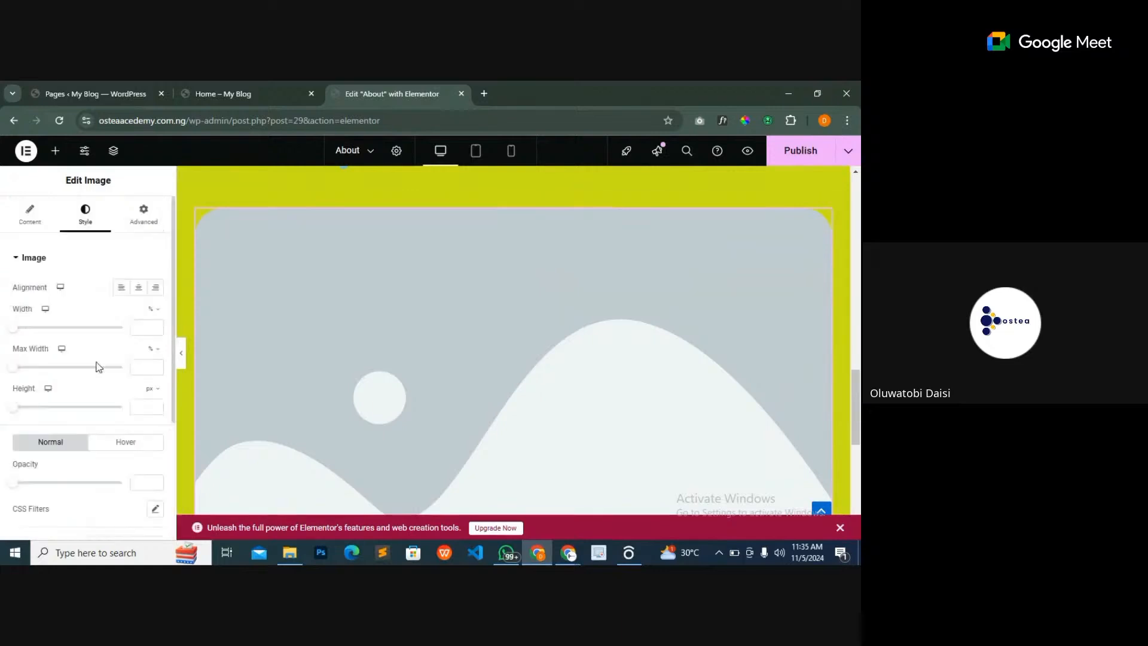
- Replace the placeholder image with the solar panel picture Add-a-little-bit-of-body-text.png from the media library
{"action": "left_click", "coordinate": [31, 218]}
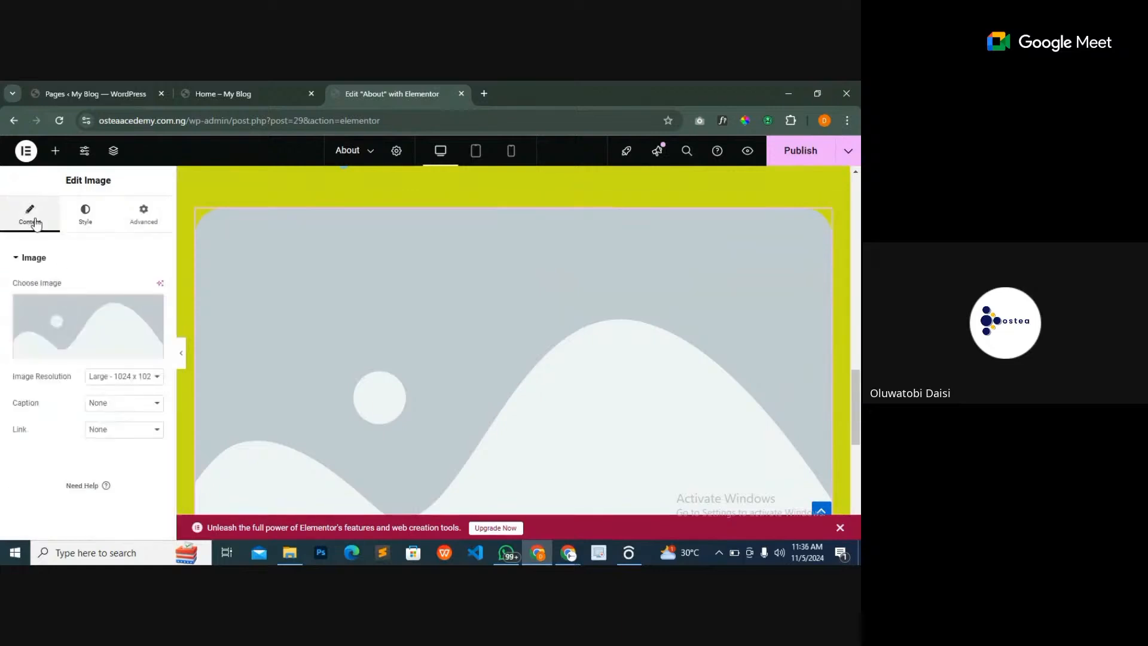
{"action": "left_click", "coordinate": [75, 349]}
{"action": "left_click", "coordinate": [410, 300]}
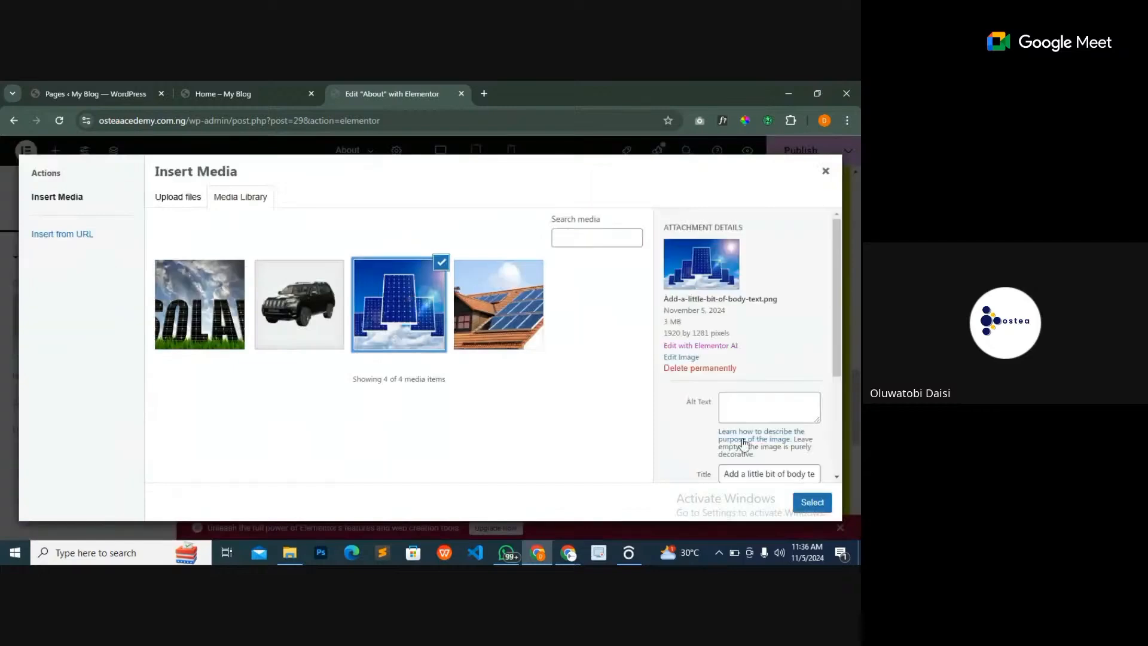
{"action": "left_click", "coordinate": [808, 504]}
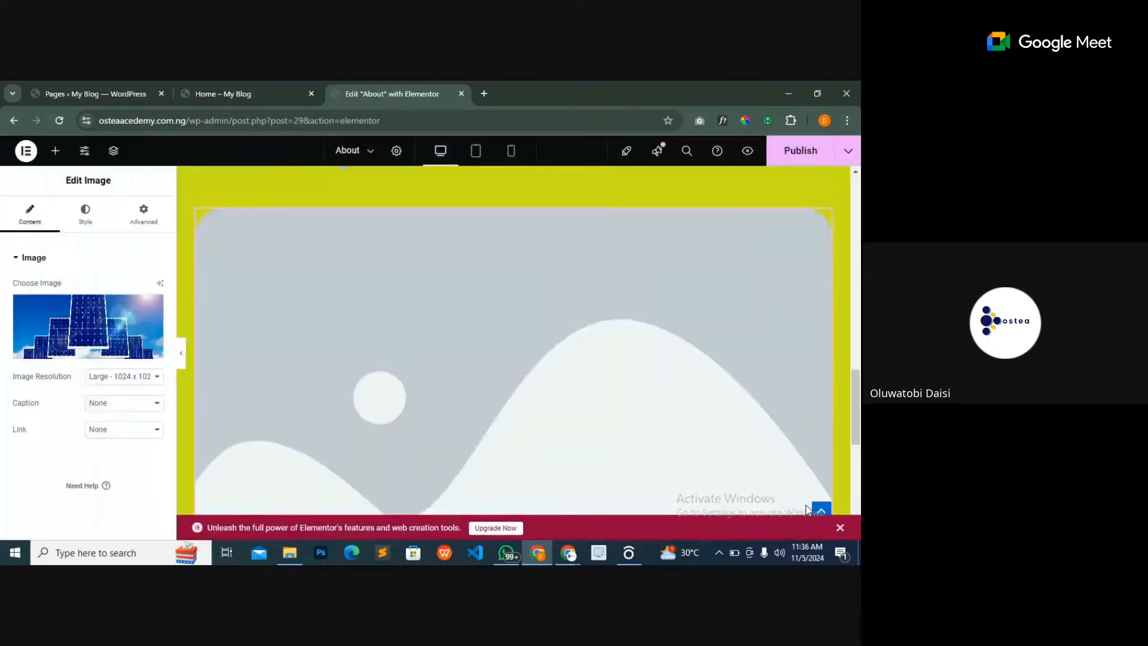
{"action": "scroll", "coordinate": [442, 289], "scroll_direction": "down", "scroll_amount": 4}
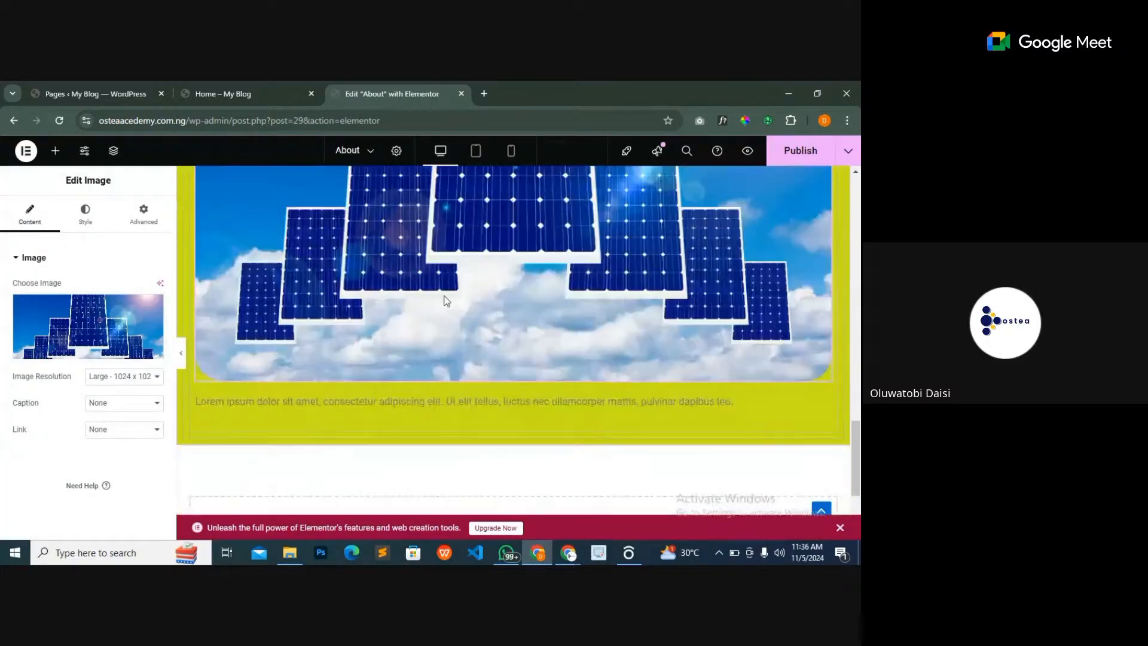
{"action": "scroll", "coordinate": [445, 306], "scroll_direction": "down", "scroll_amount": 2}
- Duplicate the container holding the solar panel image and text three times, matching the Home page's four service items
{"action": "scroll", "coordinate": [447, 312], "scroll_direction": "up", "scroll_amount": 5}
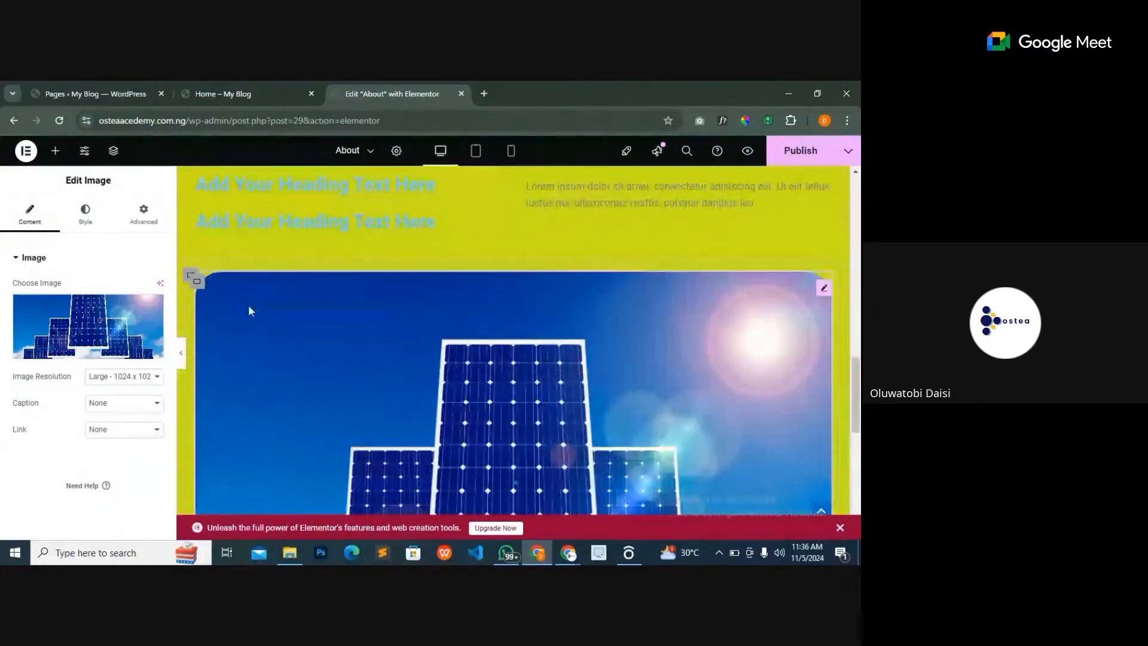
{"action": "right_click", "coordinate": [196, 286]}
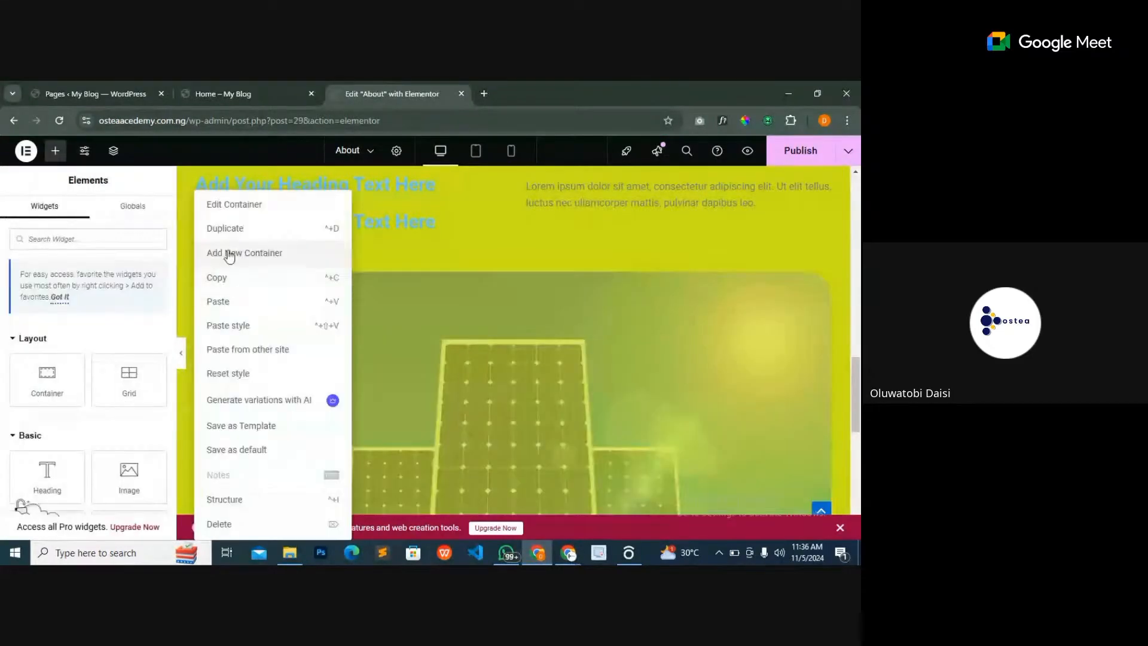
{"action": "left_click", "coordinate": [237, 229]}
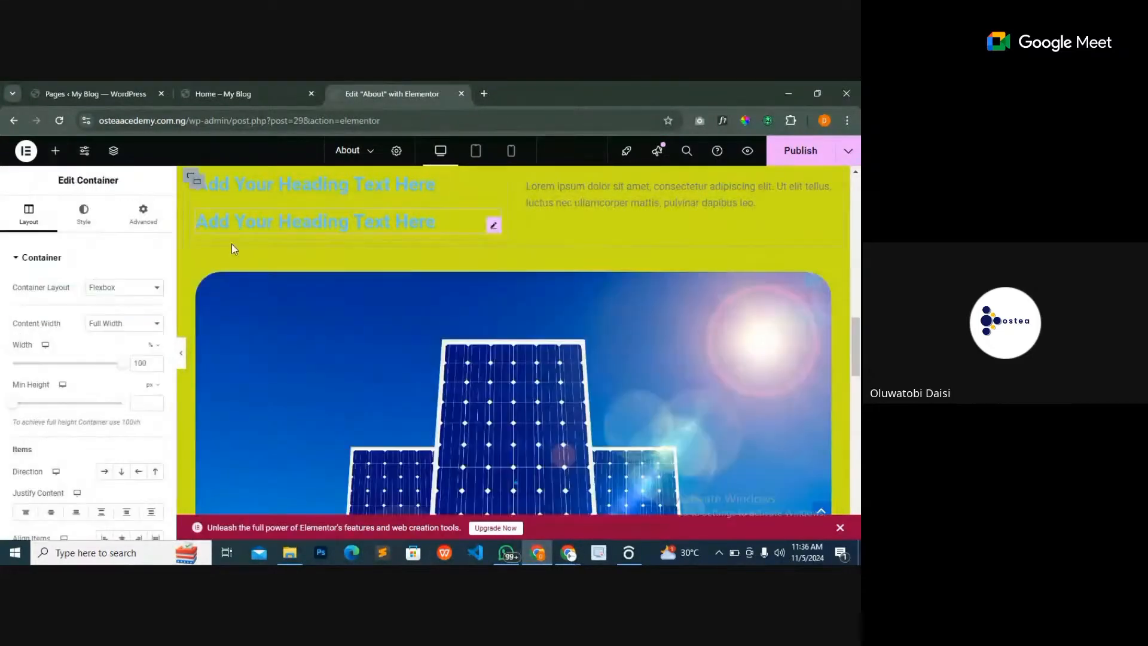
{"action": "scroll", "coordinate": [218, 314], "scroll_direction": "down", "scroll_amount": 5}
{"action": "scroll", "coordinate": [219, 314], "scroll_direction": "up", "scroll_amount": 5}
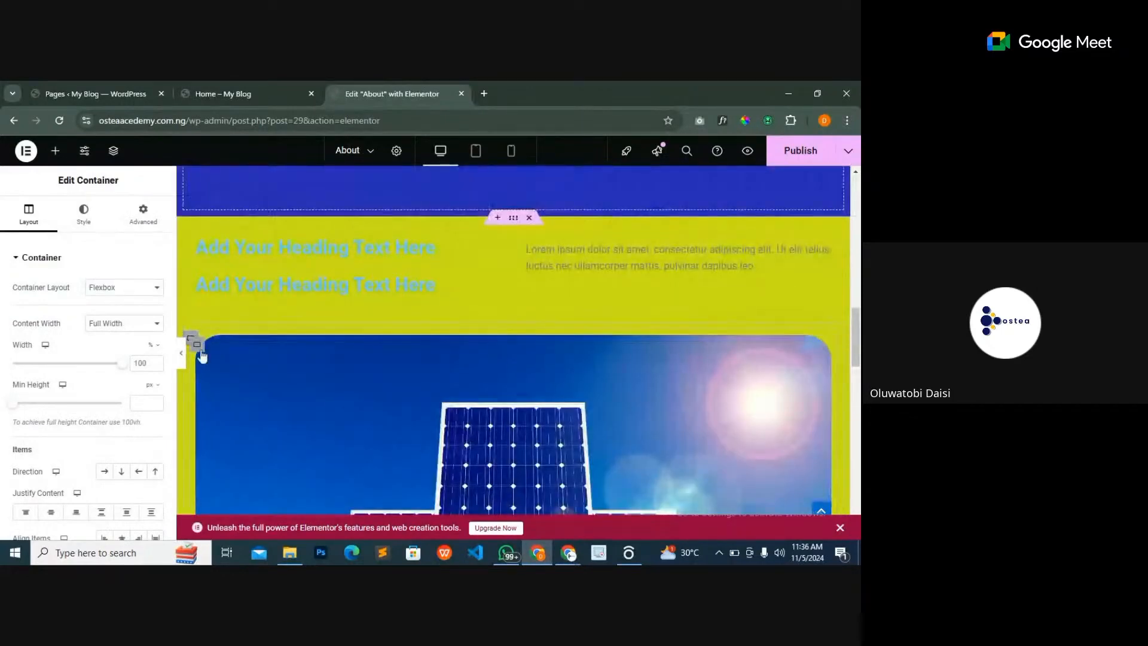
{"action": "right_click", "coordinate": [196, 346]}
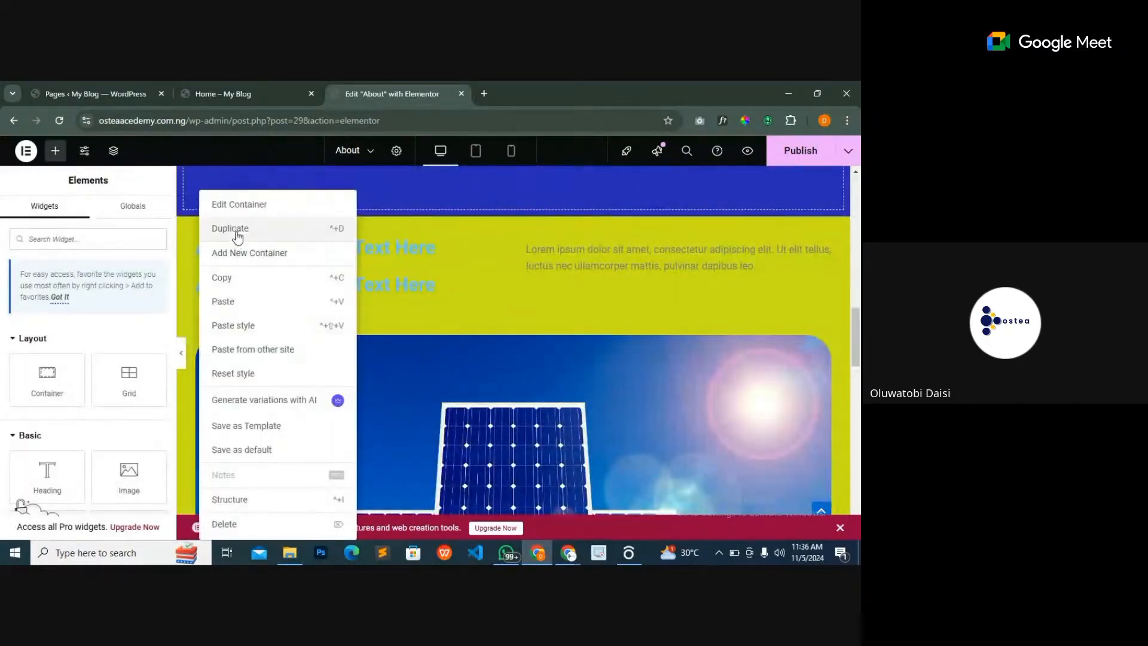
{"action": "left_click", "coordinate": [223, 381]}
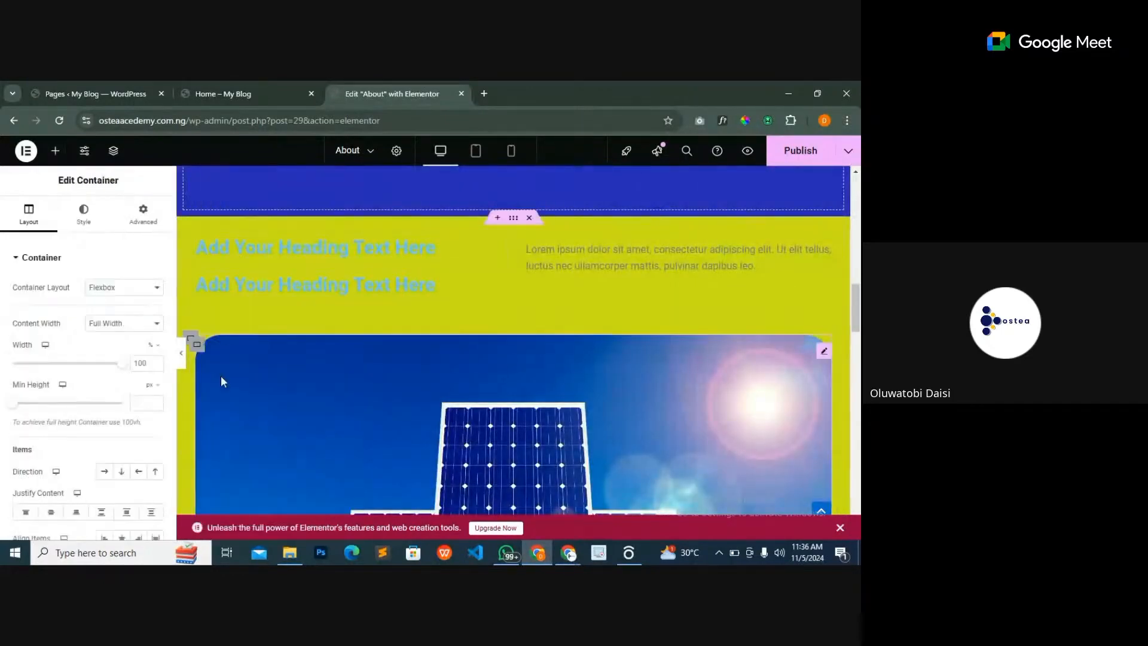
{"action": "right_click", "coordinate": [199, 352]}
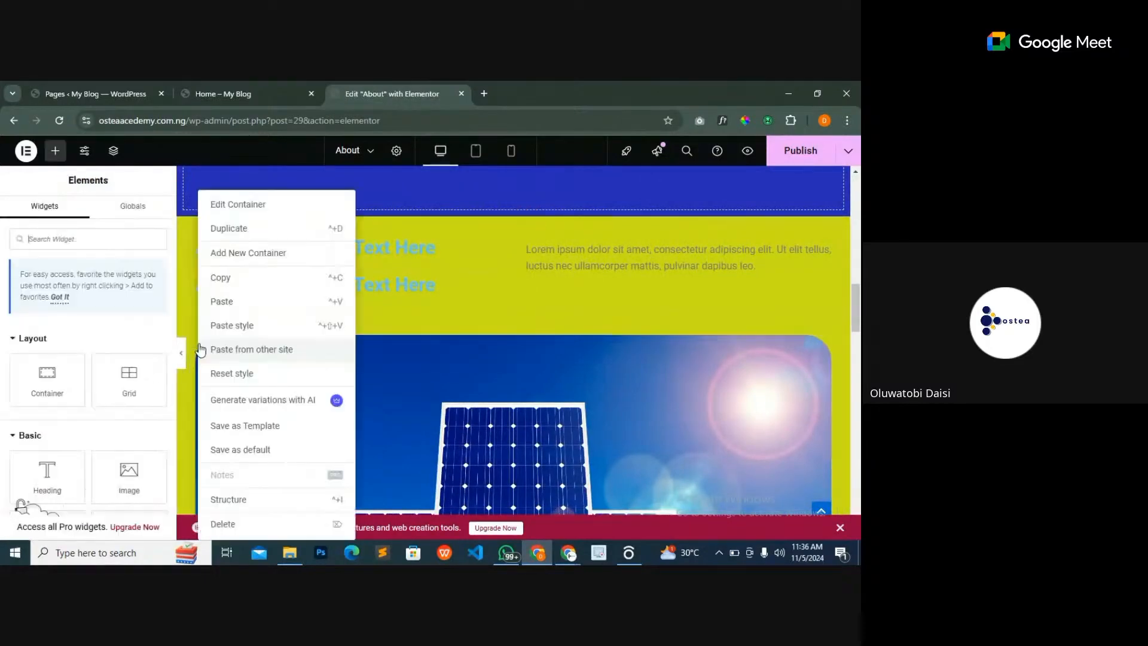
{"action": "left_click", "coordinate": [241, 228]}
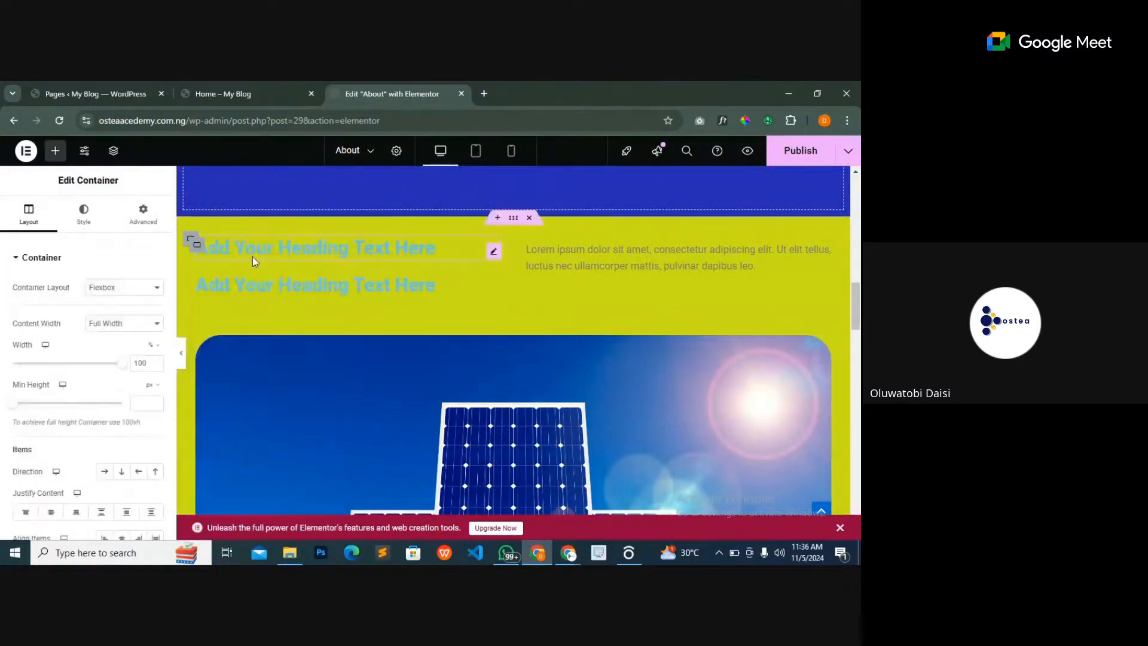
{"action": "left_click", "coordinate": [222, 94]}
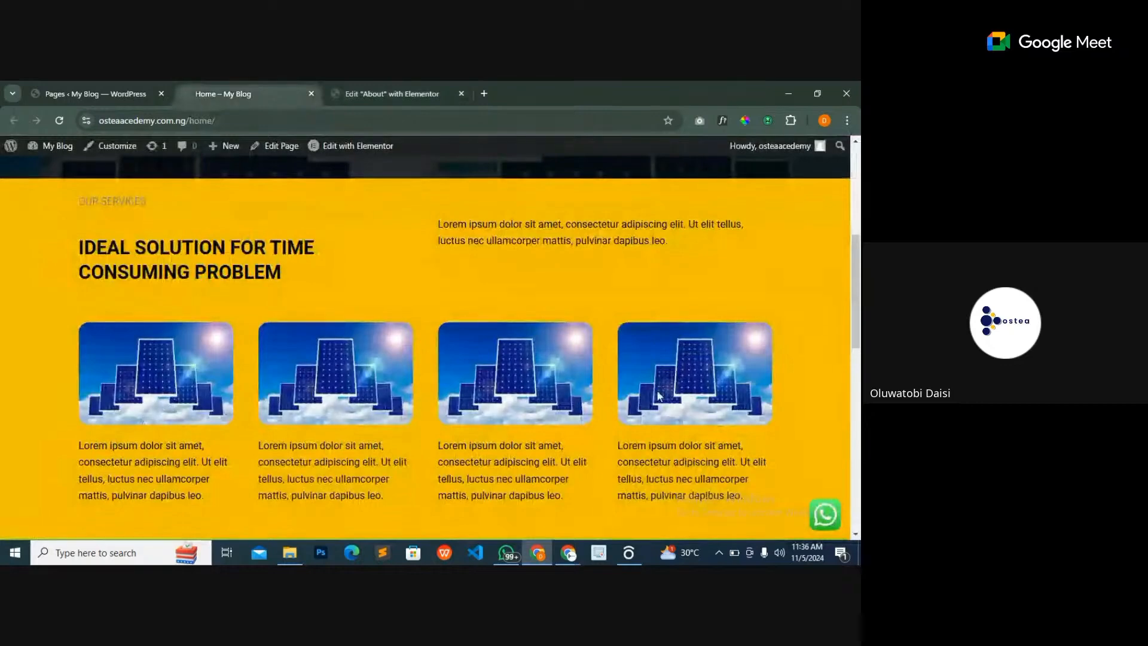
{"action": "left_click", "coordinate": [392, 94]}
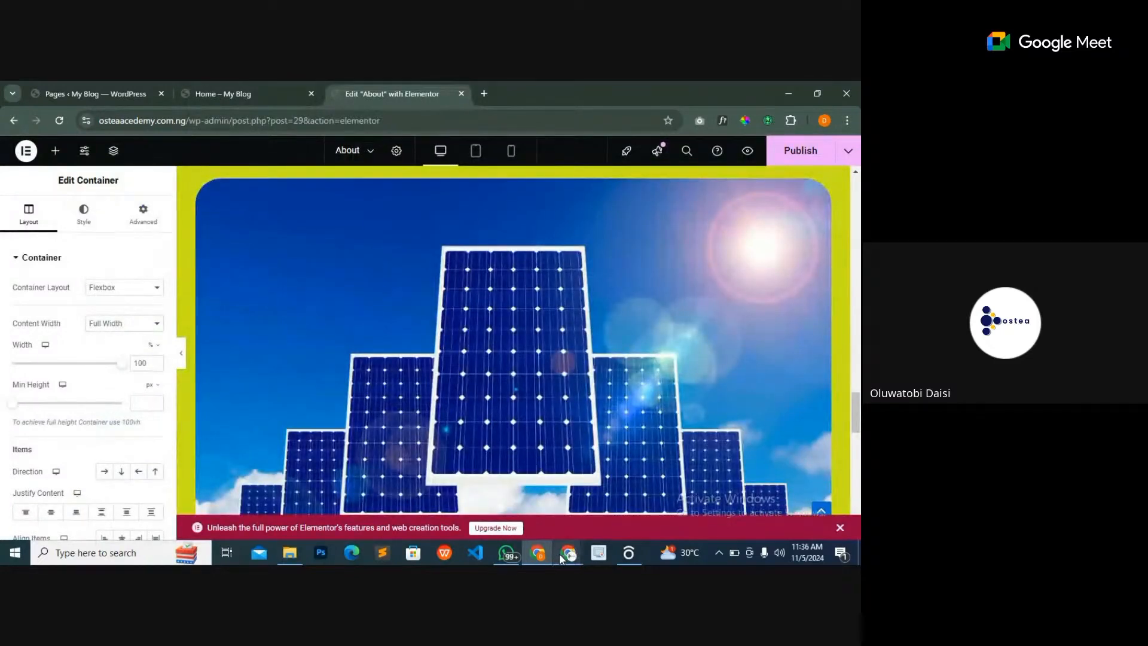
- Switch to the Google Meet call to check for participant activity, and return to the Elementor editor
{"action": "mouse_move", "coordinate": [568, 555]}
{"action": "left_click", "coordinate": [520, 522]}
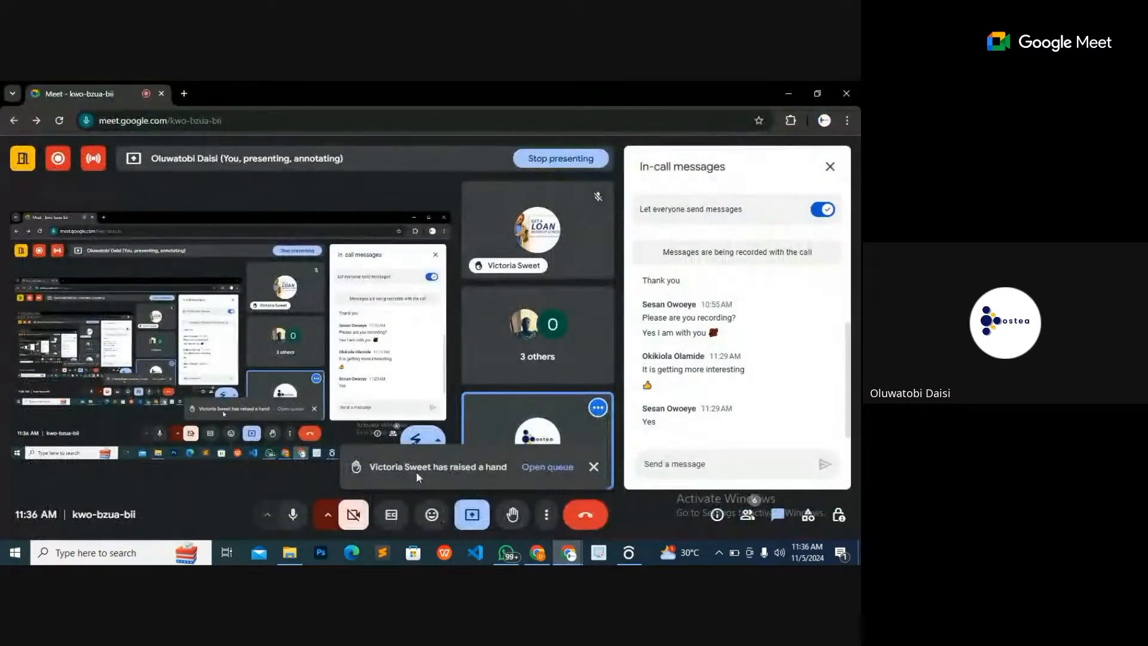
{"action": "left_click", "coordinate": [538, 553]}
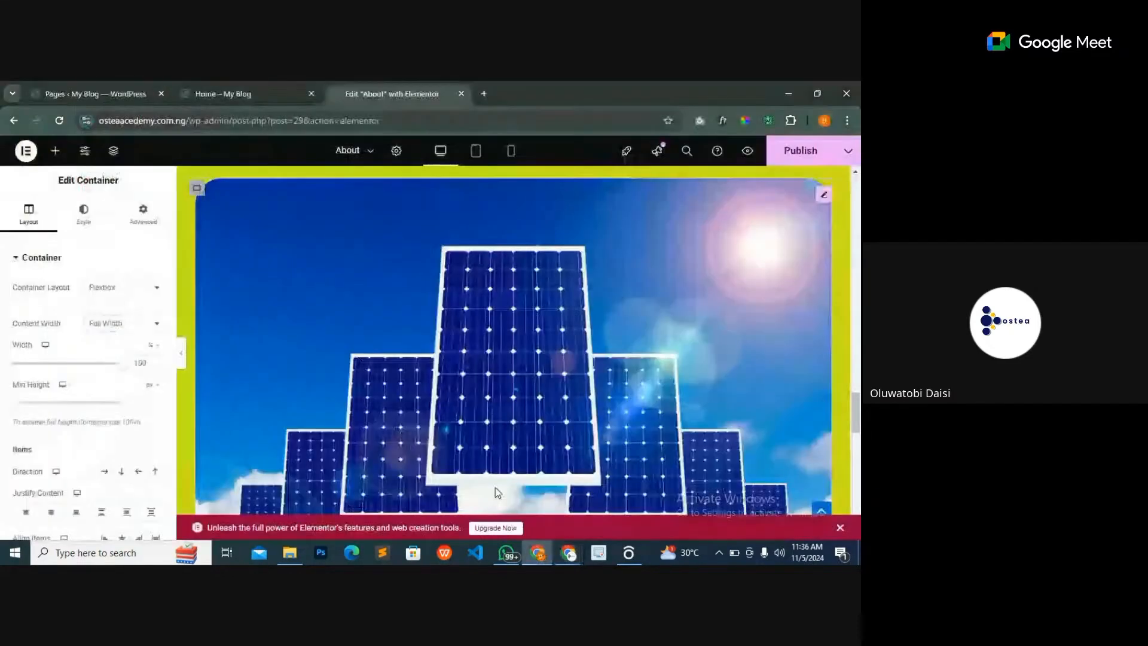
{"action": "scroll", "coordinate": [487, 387], "scroll_direction": "up", "scroll_amount": 1}
{"action": "scroll", "coordinate": [487, 388], "scroll_direction": "down", "scroll_amount": 1}
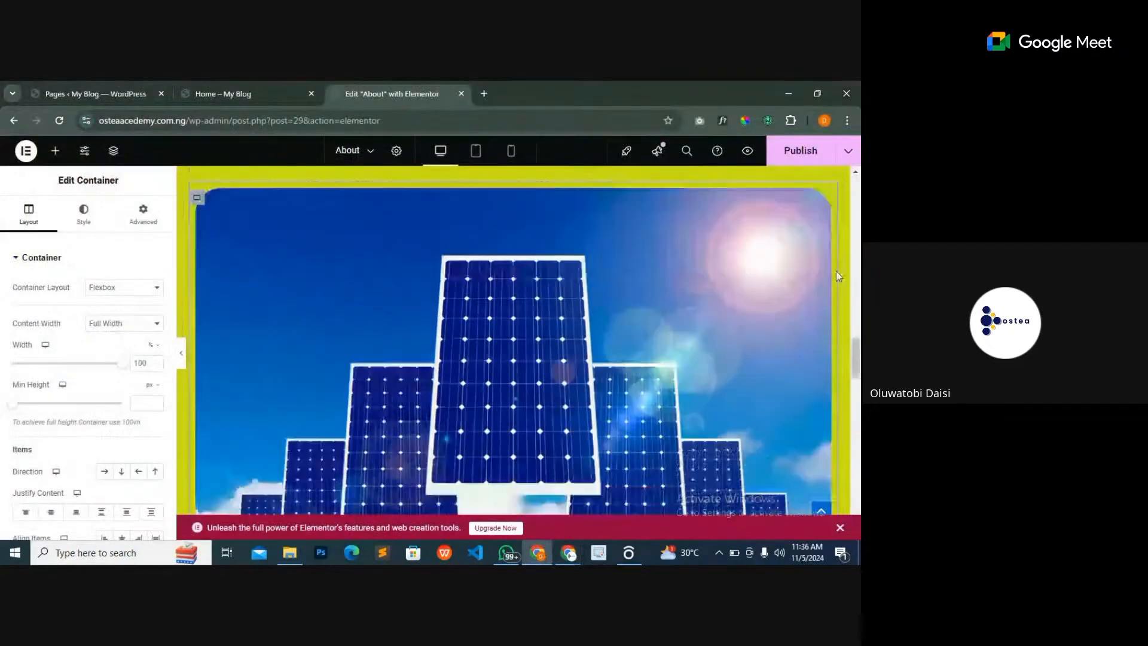
- Examine the four stacked image-and-text containers in the yellow section down to the end of the page
{"action": "scroll", "coordinate": [676, 359], "scroll_direction": "down", "scroll_amount": 3}
{"action": "scroll", "coordinate": [675, 357], "scroll_direction": "up", "scroll_amount": 5}
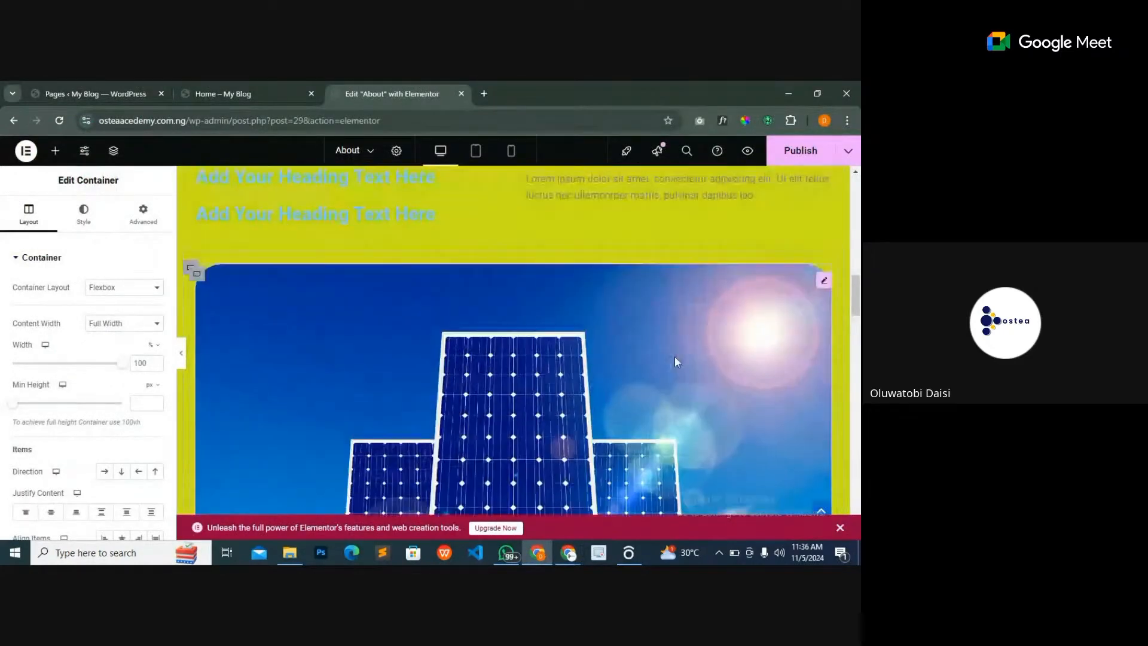
{"action": "scroll", "coordinate": [675, 357], "scroll_direction": "down", "scroll_amount": 6}
{"action": "scroll", "coordinate": [674, 359], "scroll_direction": "down", "scroll_amount": 1}
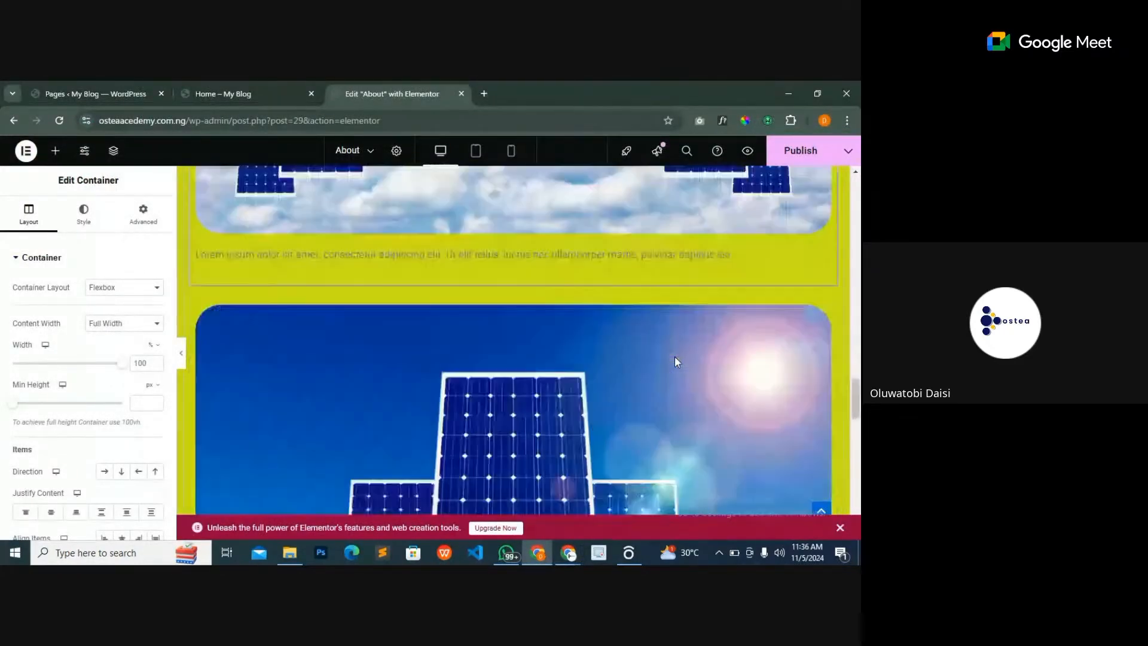
{"action": "scroll", "coordinate": [674, 358], "scroll_direction": "up", "scroll_amount": 4}
{"action": "scroll", "coordinate": [674, 359], "scroll_direction": "down", "scroll_amount": 3}
{"action": "scroll", "coordinate": [672, 361], "scroll_direction": "up", "scroll_amount": 3}
{"action": "scroll", "coordinate": [672, 363], "scroll_direction": "down", "scroll_amount": 4}
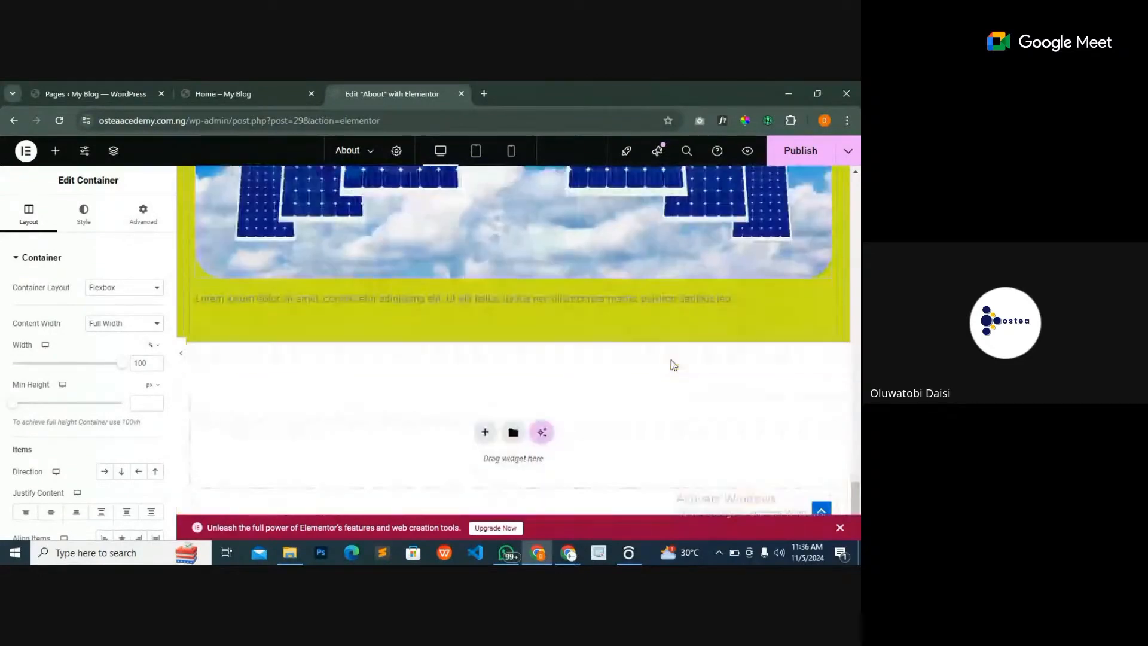
{"action": "scroll", "coordinate": [672, 363], "scroll_direction": "up", "scroll_amount": 4}
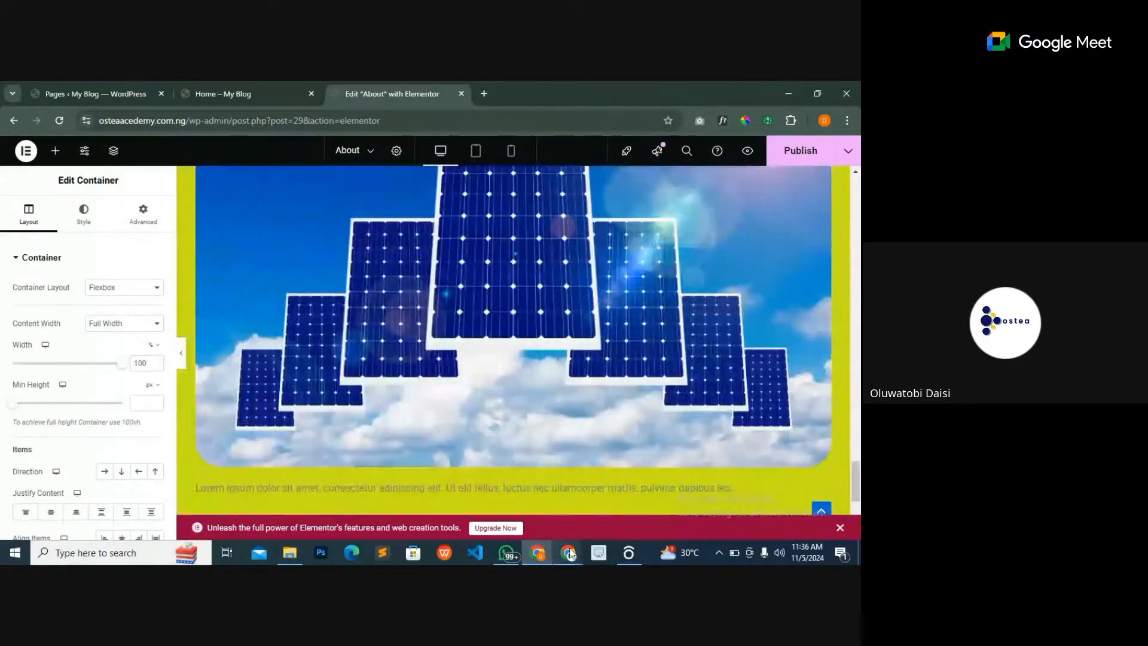
- Switch to the Google Meet call to read the participants' in-call messages, and return to the Elementor editor
{"action": "mouse_move", "coordinate": [568, 552]}
{"action": "left_click", "coordinate": [515, 497]}
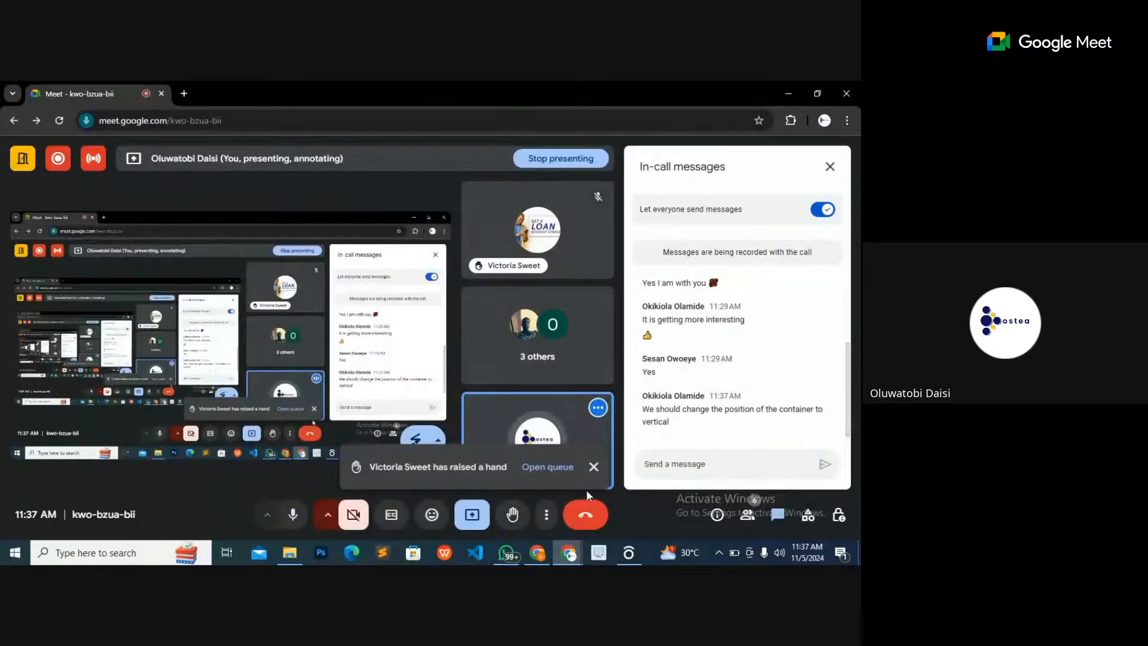
{"action": "left_click", "coordinate": [548, 559]}
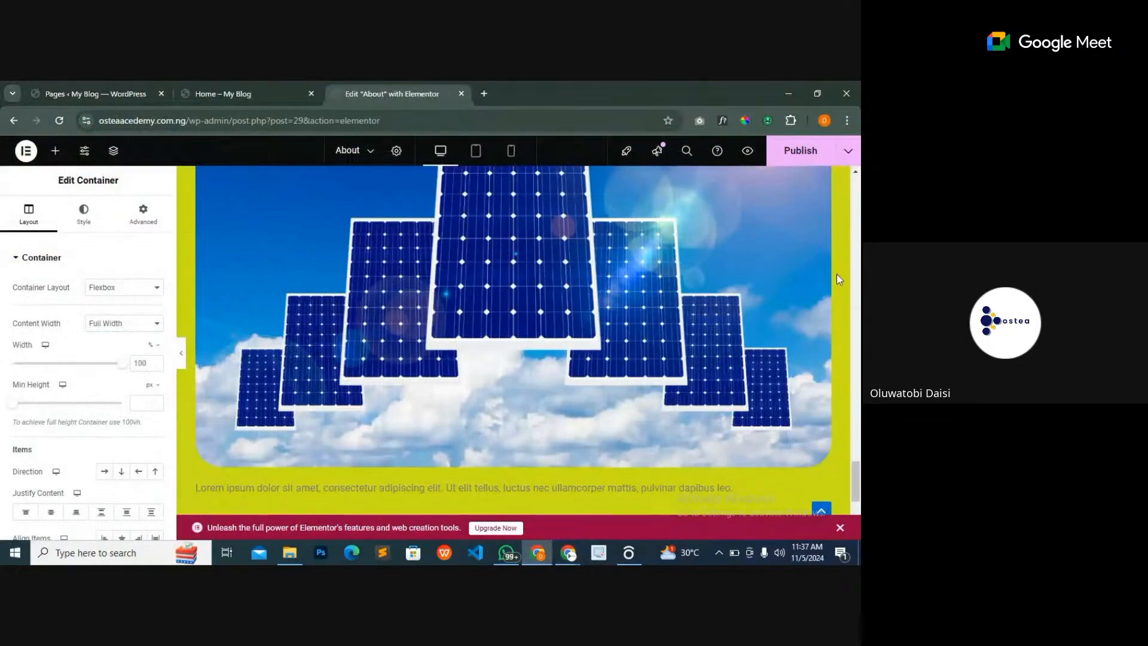
- Try a horizontal row direction on the selected duplicate container holding one image and text, and undo it
{"action": "left_click", "coordinate": [104, 472]}
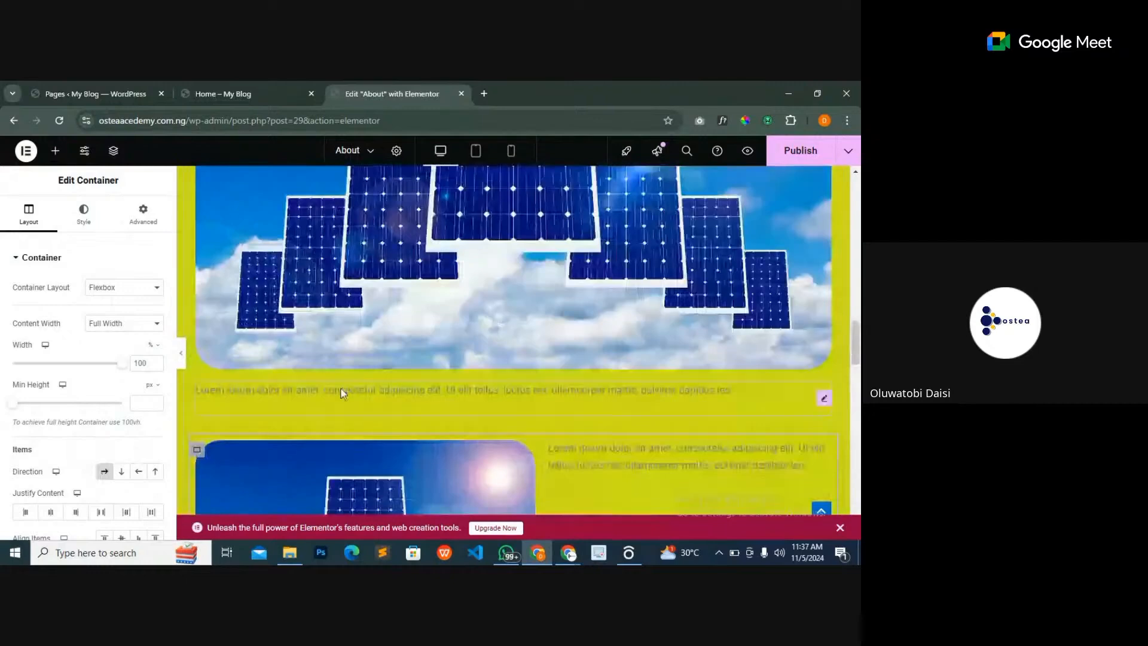
{"action": "scroll", "coordinate": [344, 394], "scroll_direction": "down", "scroll_amount": 2}
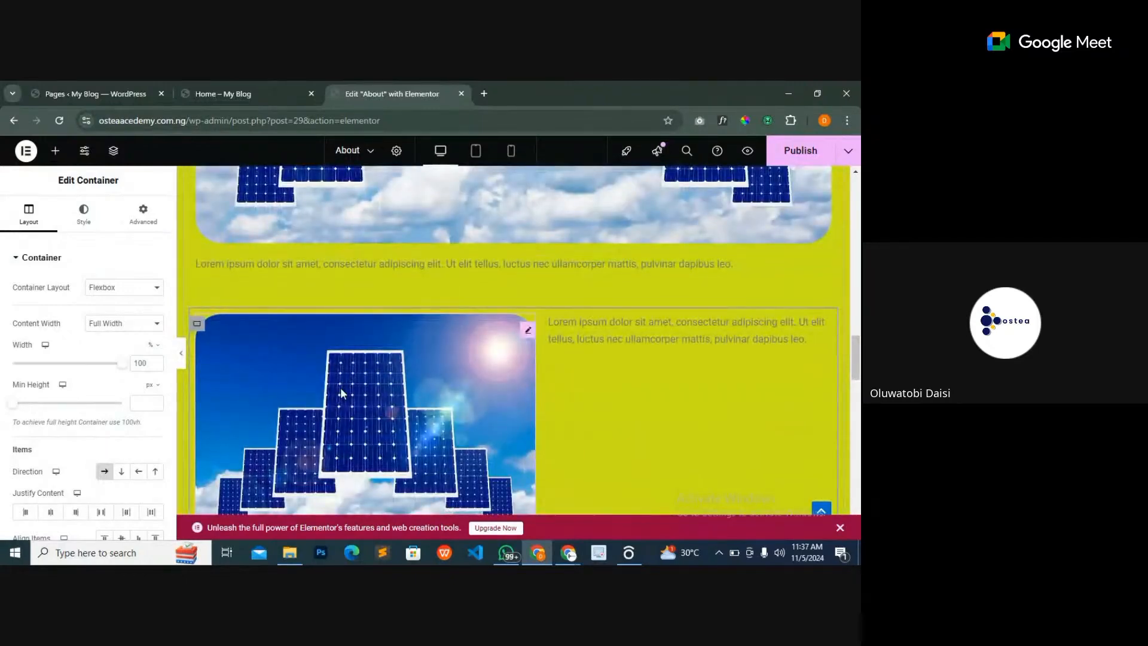
{"action": "key", "text": "ctrl+z"}
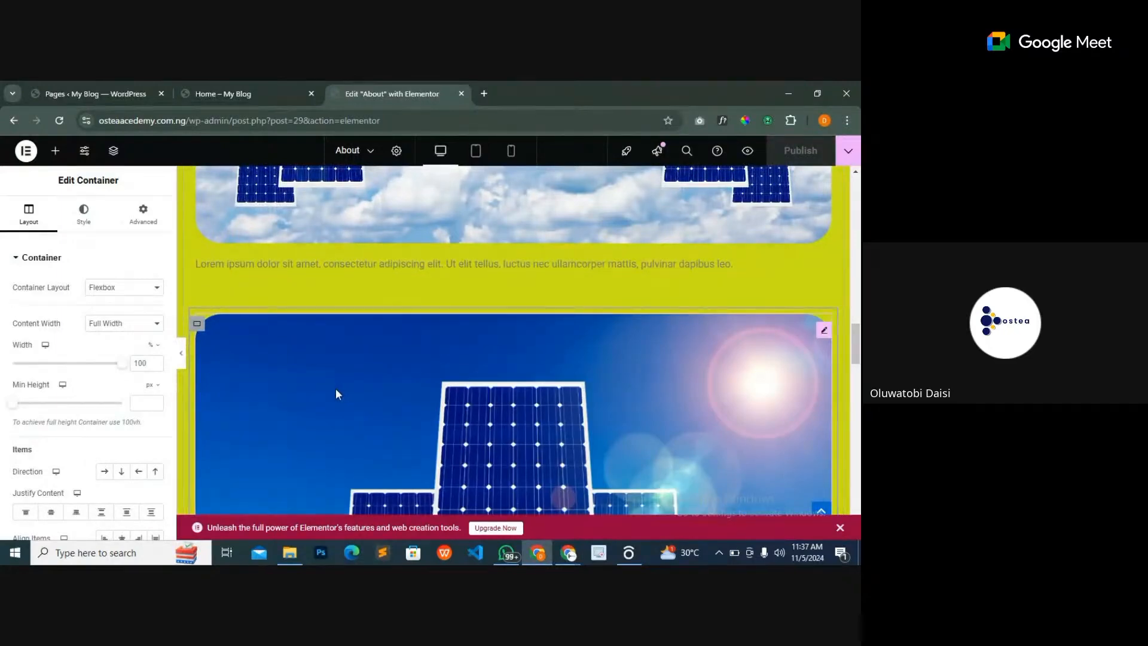
- Set the direction of the parent container around the four image-and-text items to a horizontal row
{"action": "scroll", "coordinate": [335, 389], "scroll_direction": "up", "scroll_amount": 3}
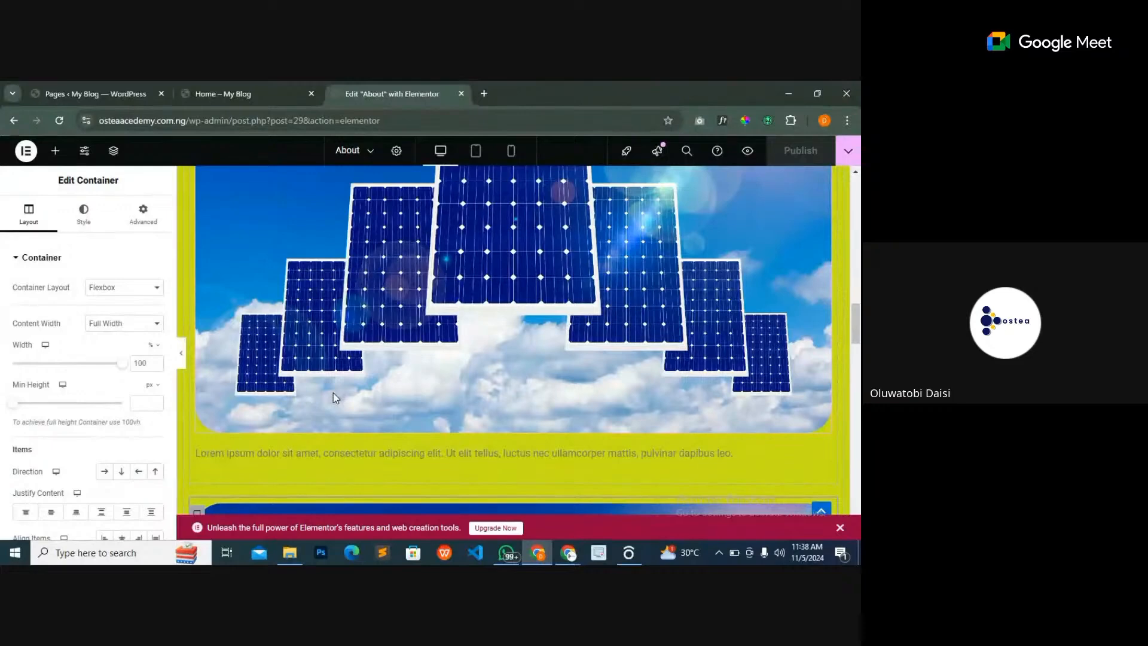
{"action": "scroll", "coordinate": [333, 393], "scroll_direction": "up", "scroll_amount": 5}
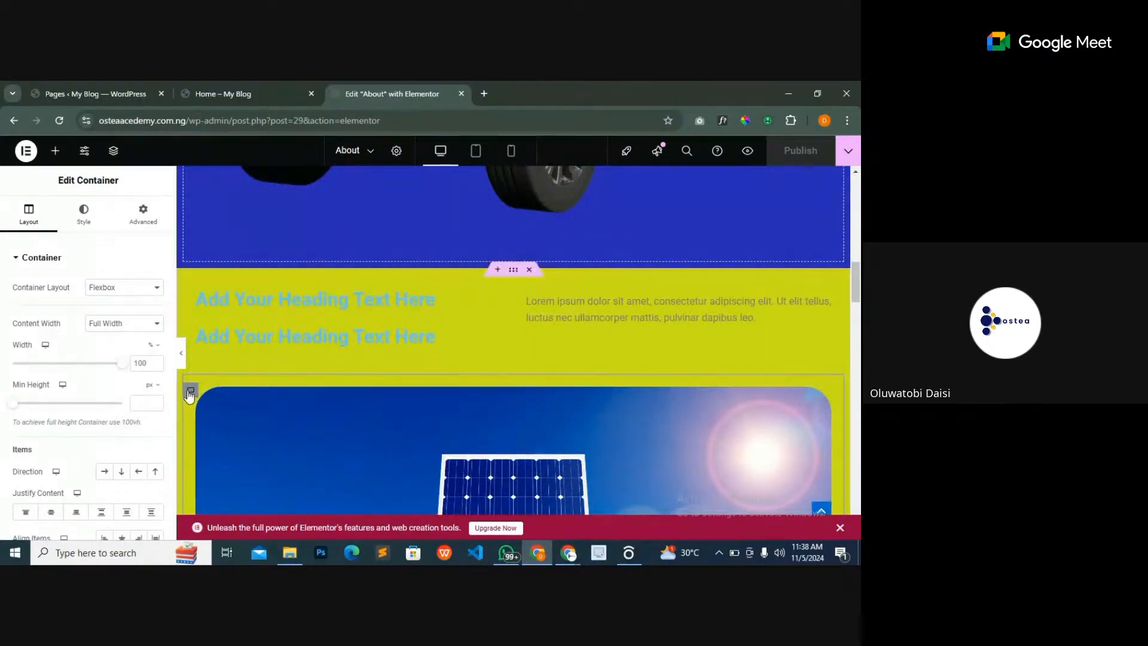
{"action": "left_click", "coordinate": [104, 472]}
{"action": "scroll", "coordinate": [343, 426], "scroll_direction": "down", "scroll_amount": 2}
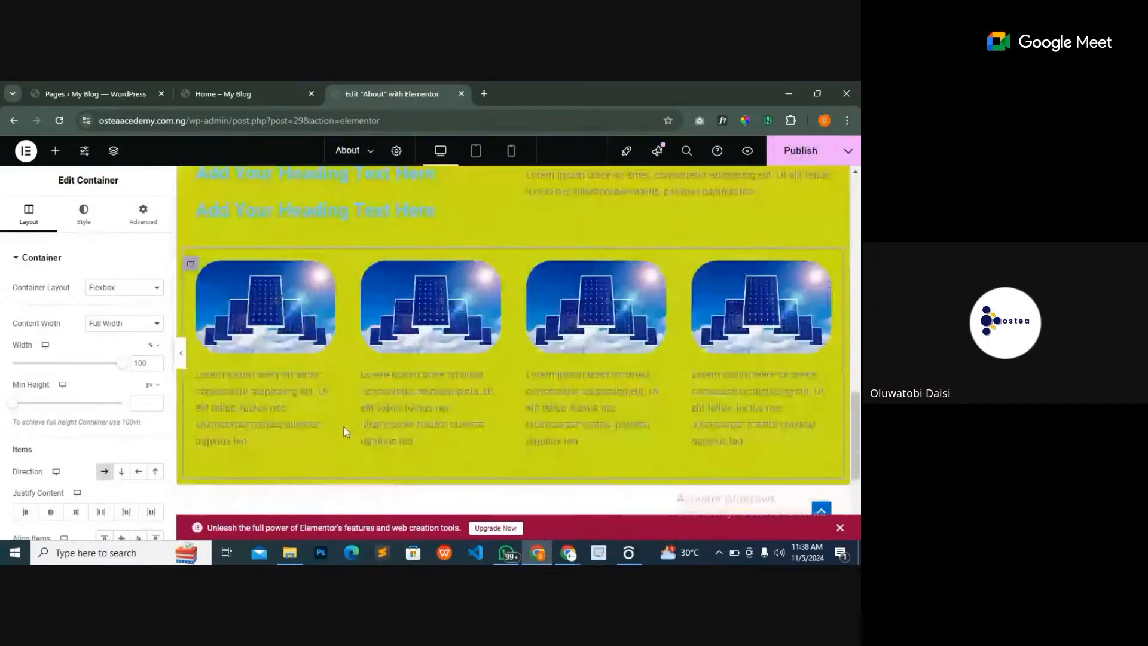
- Compare the About page's row of four items with the services section on the Home page
{"action": "left_click", "coordinate": [208, 87]}
{"action": "left_click", "coordinate": [384, 84]}
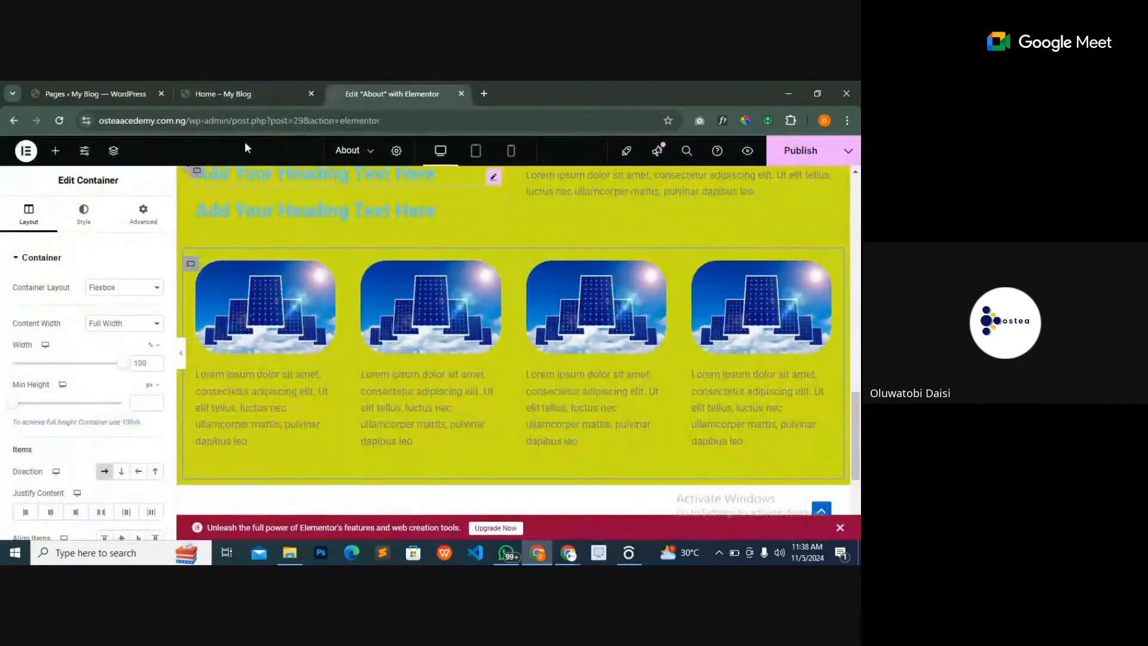
{"action": "left_click", "coordinate": [249, 94]}
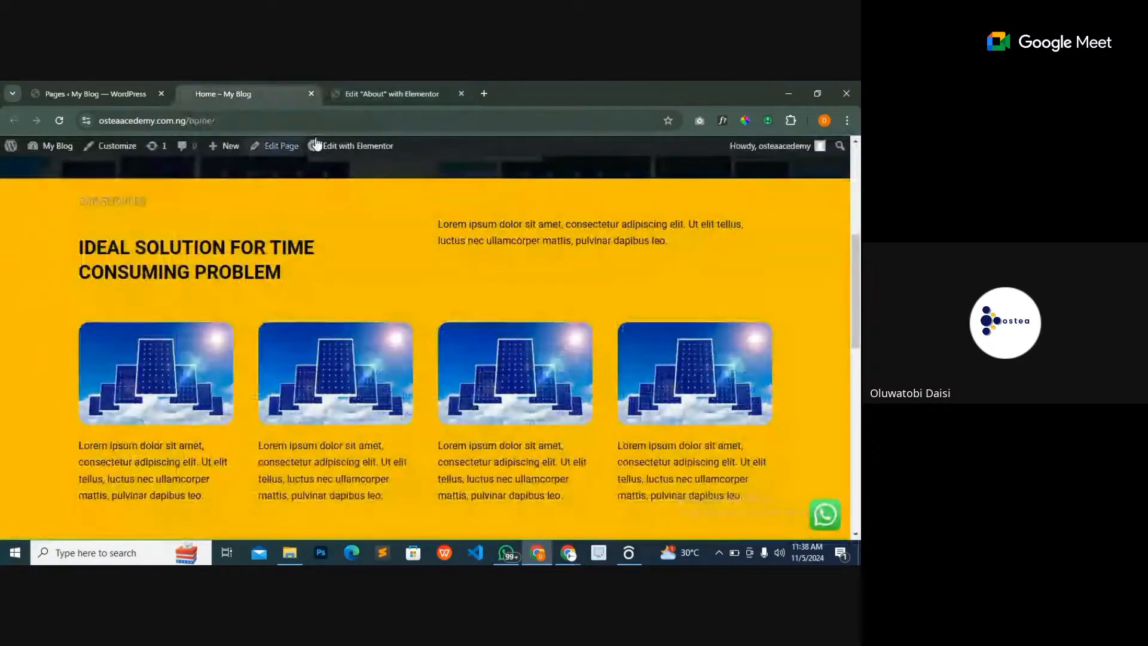
{"action": "left_click", "coordinate": [384, 92]}
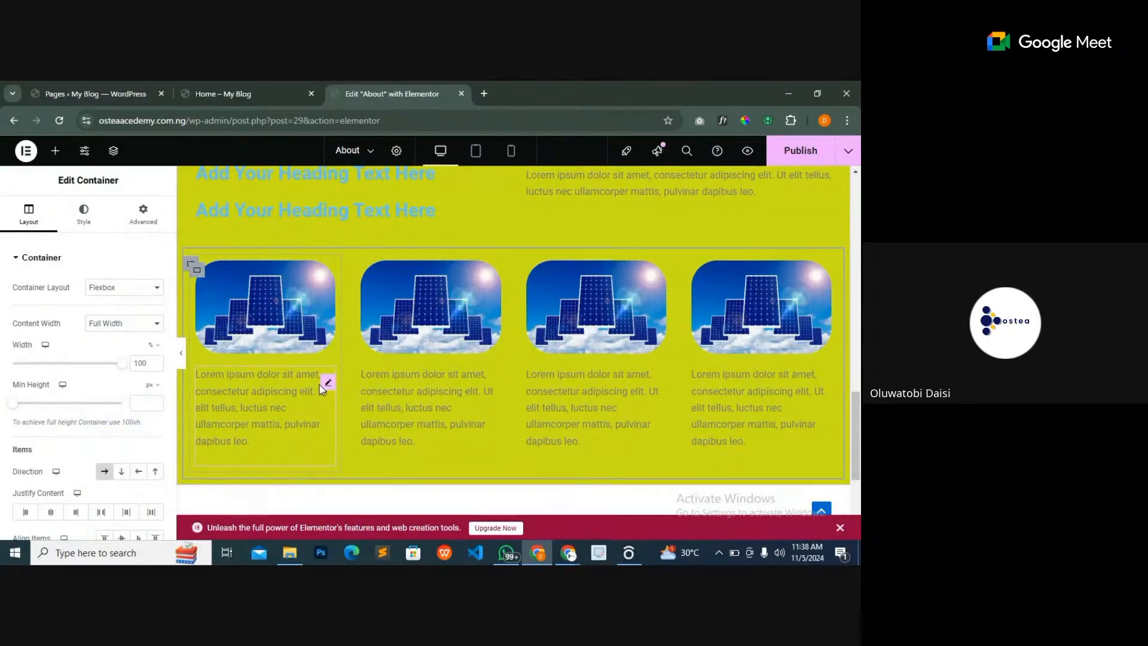
- Publish the About page with the four-item services row
{"action": "left_click", "coordinate": [788, 165]}
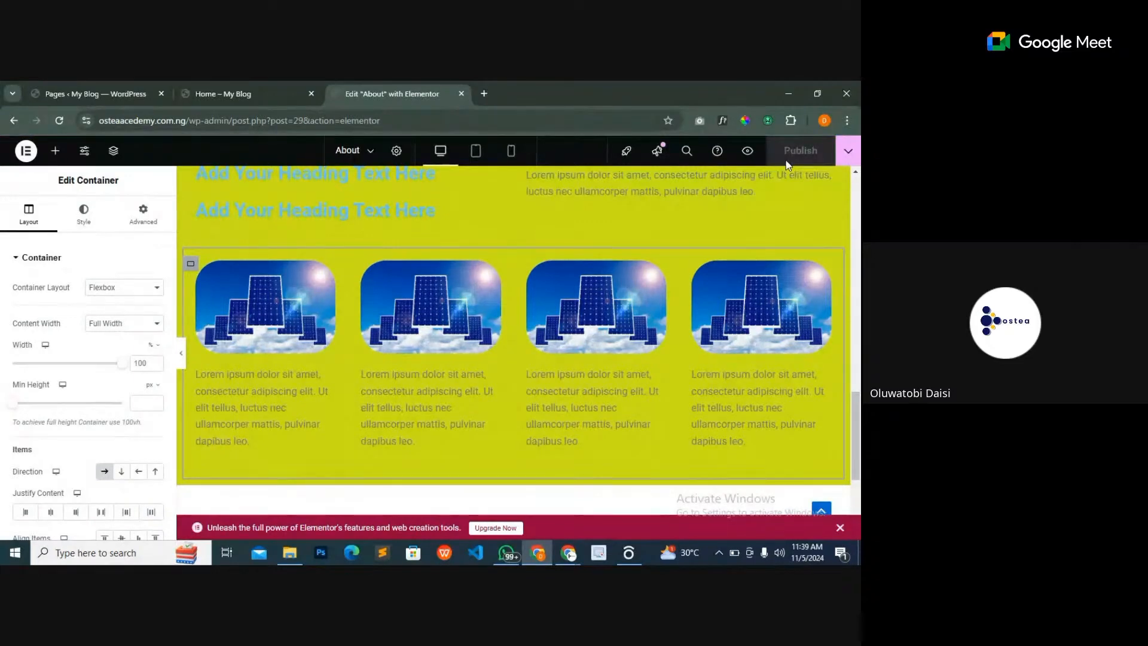
{"action": "scroll", "coordinate": [718, 290], "scroll_direction": "up", "scroll_amount": 4}
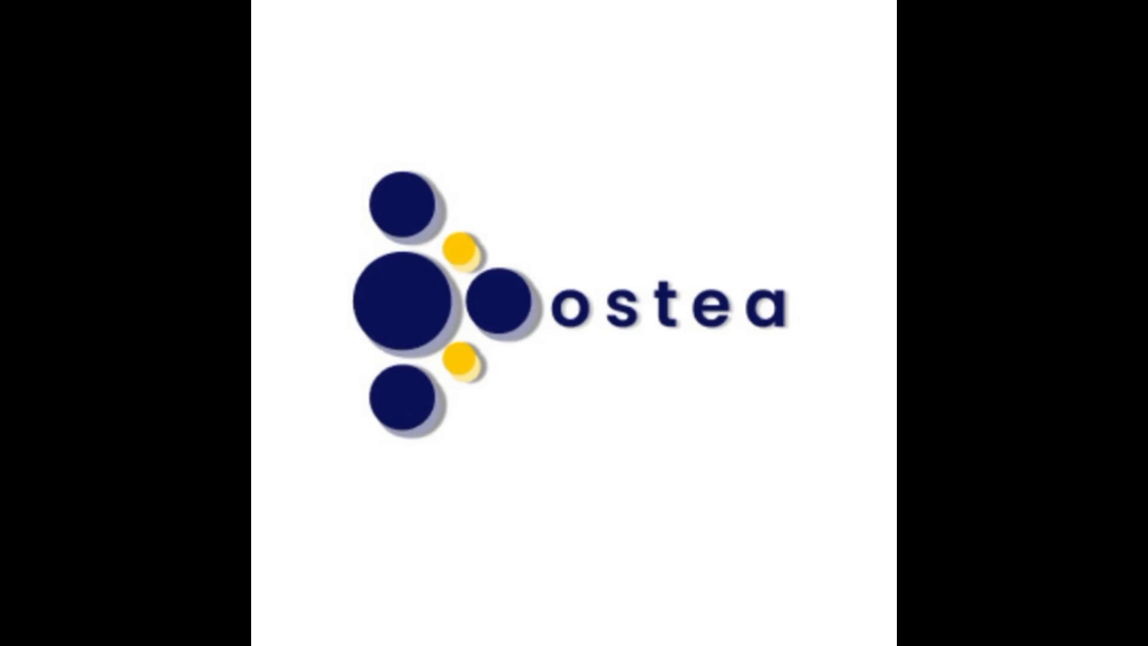